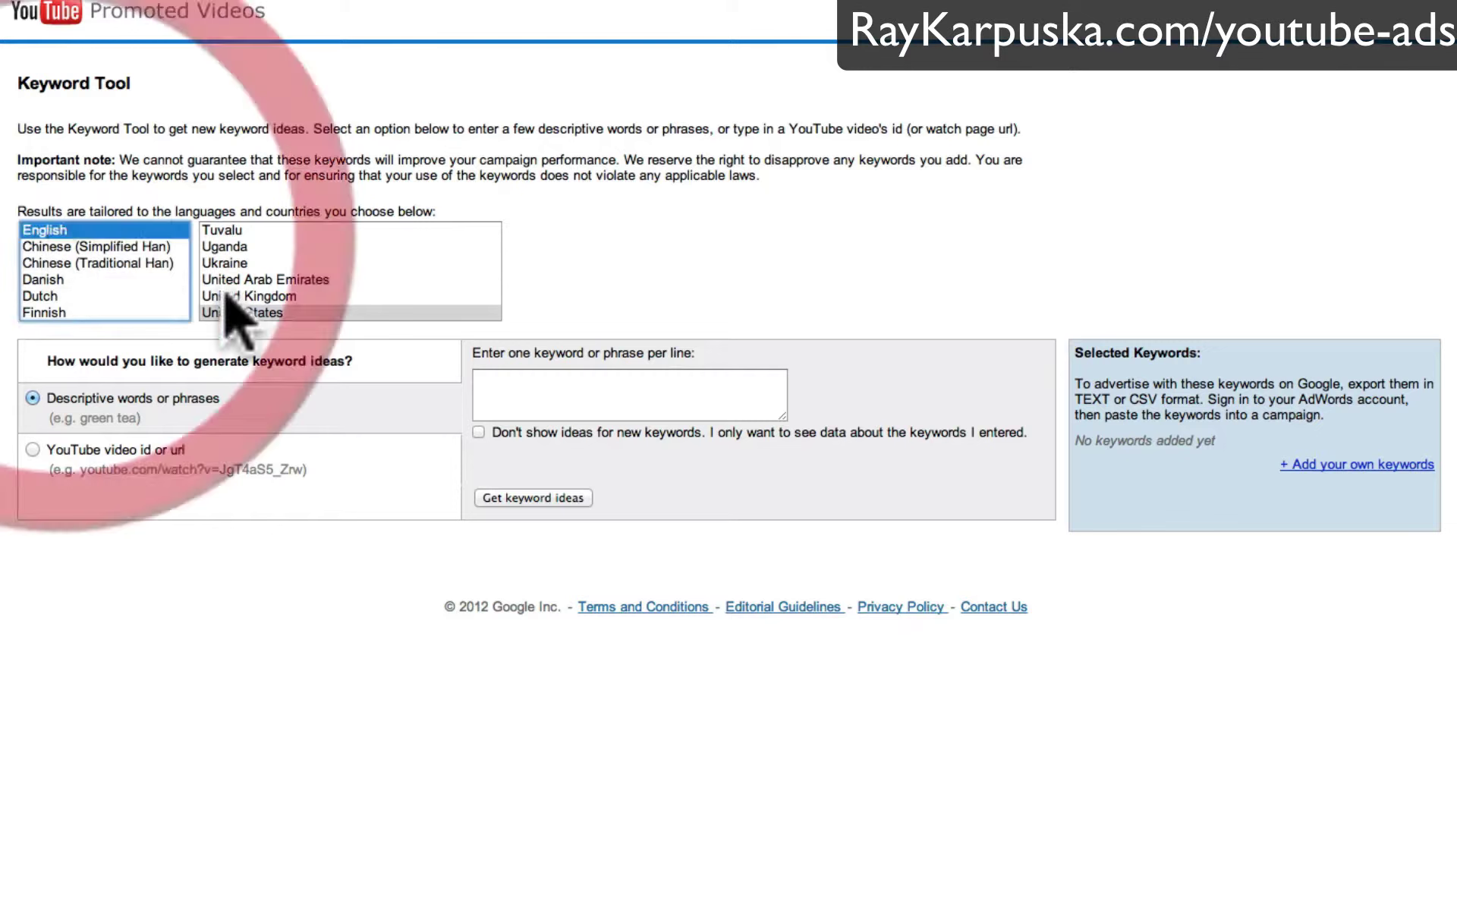
# Step: Generate keyword ideas for the phrase "home based business", with results tailored to the United States
pyautogui.click(262, 312)
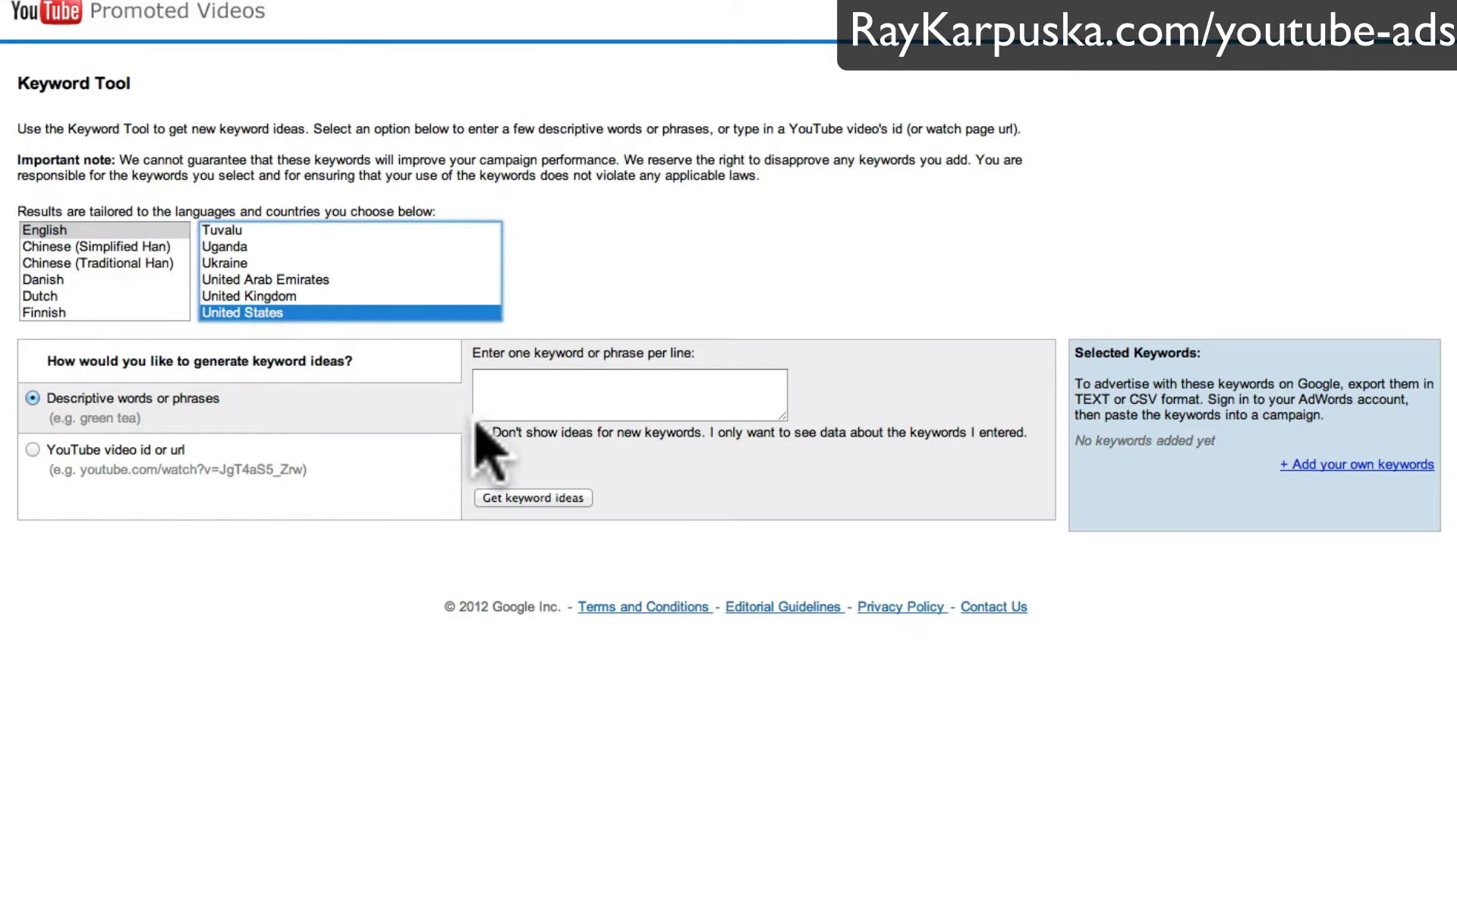
pyautogui.click(502, 404)
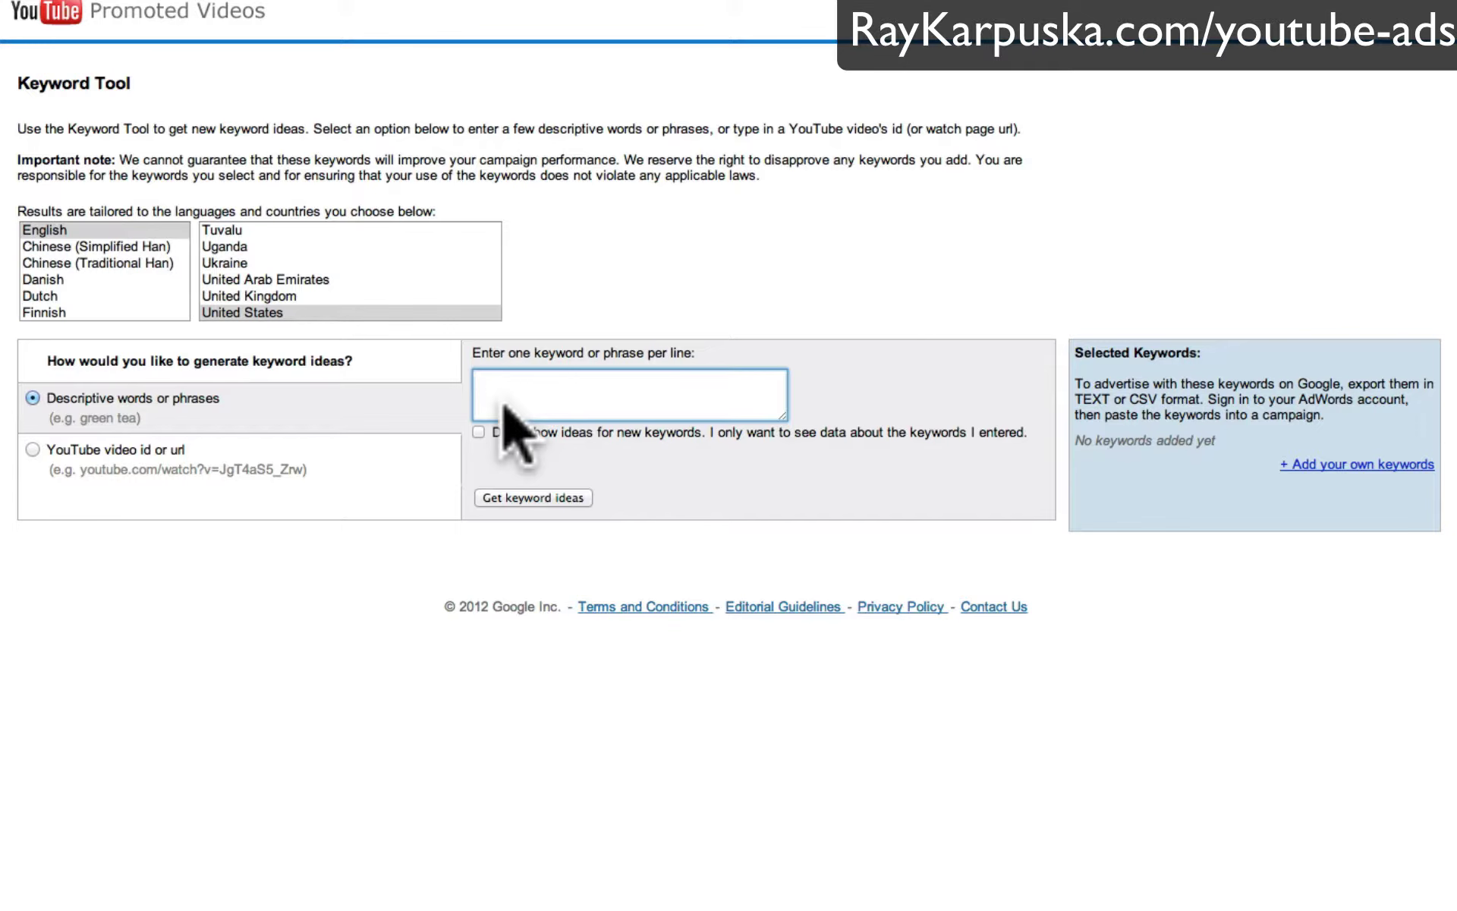
pyautogui.write('make')
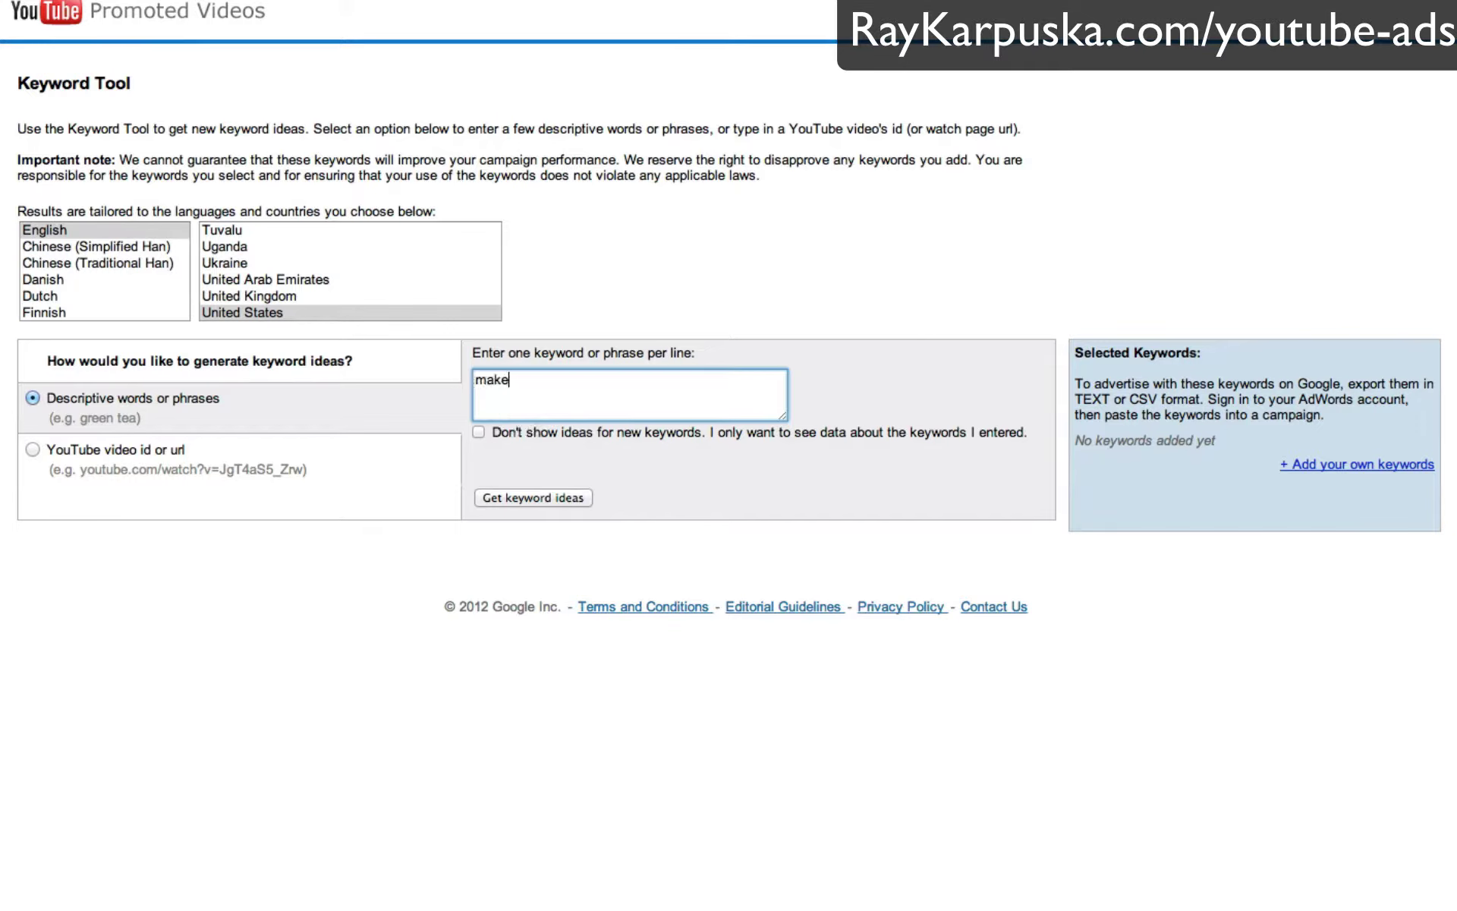
pyautogui.press('super+a')
pyautogui.write('home based business')
pyautogui.click(523, 500)
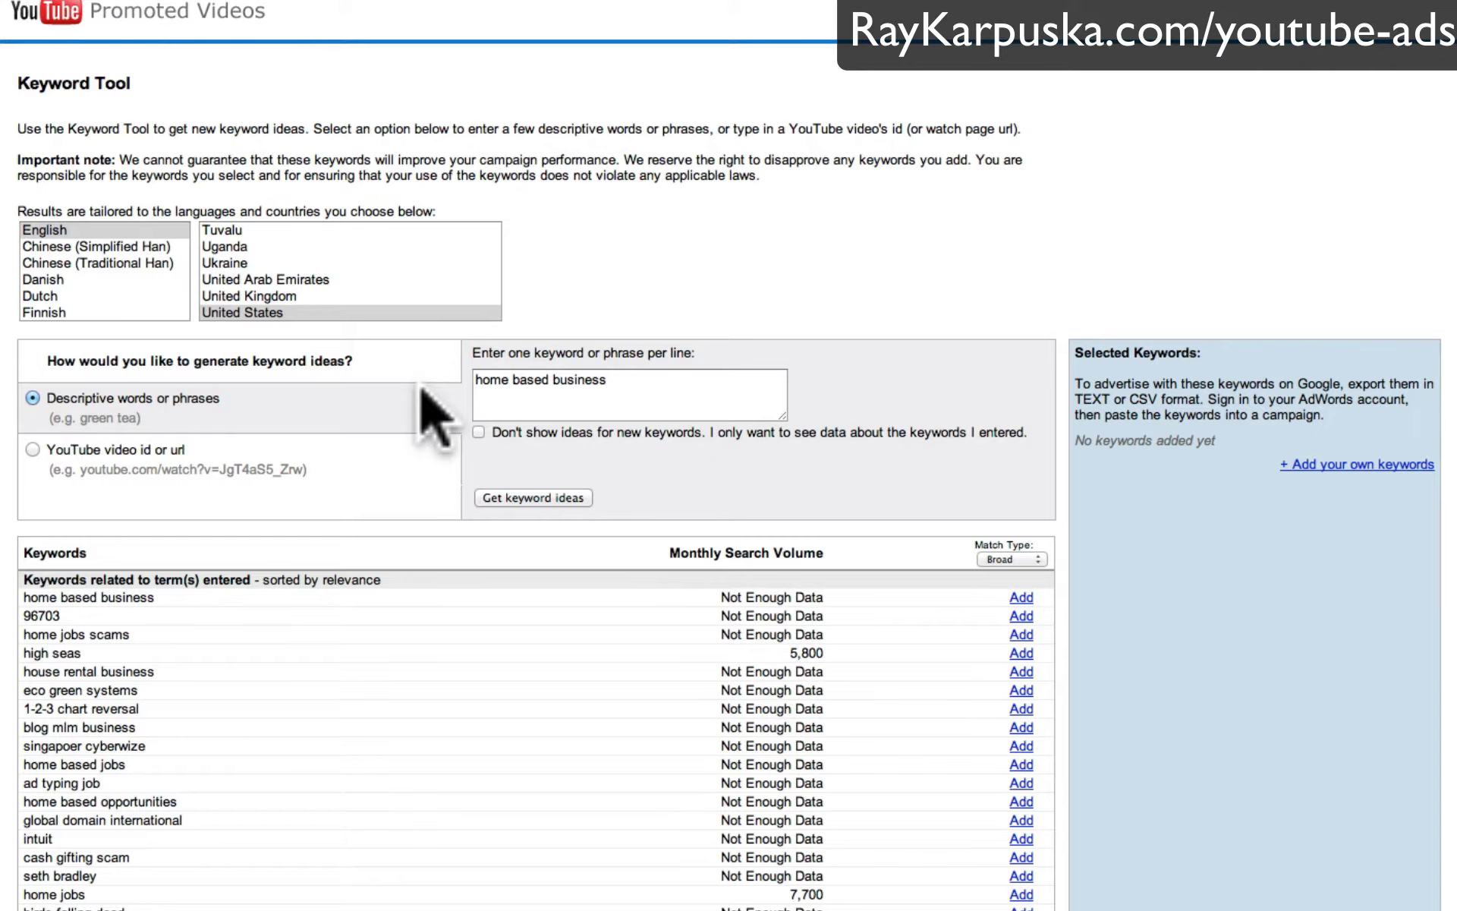
# Step: Search YouTube for the suggested keyword 96703, look through the results page, and return to the Keyword Tool
pyautogui.press('super+plus')
pyautogui.press('super+plus')
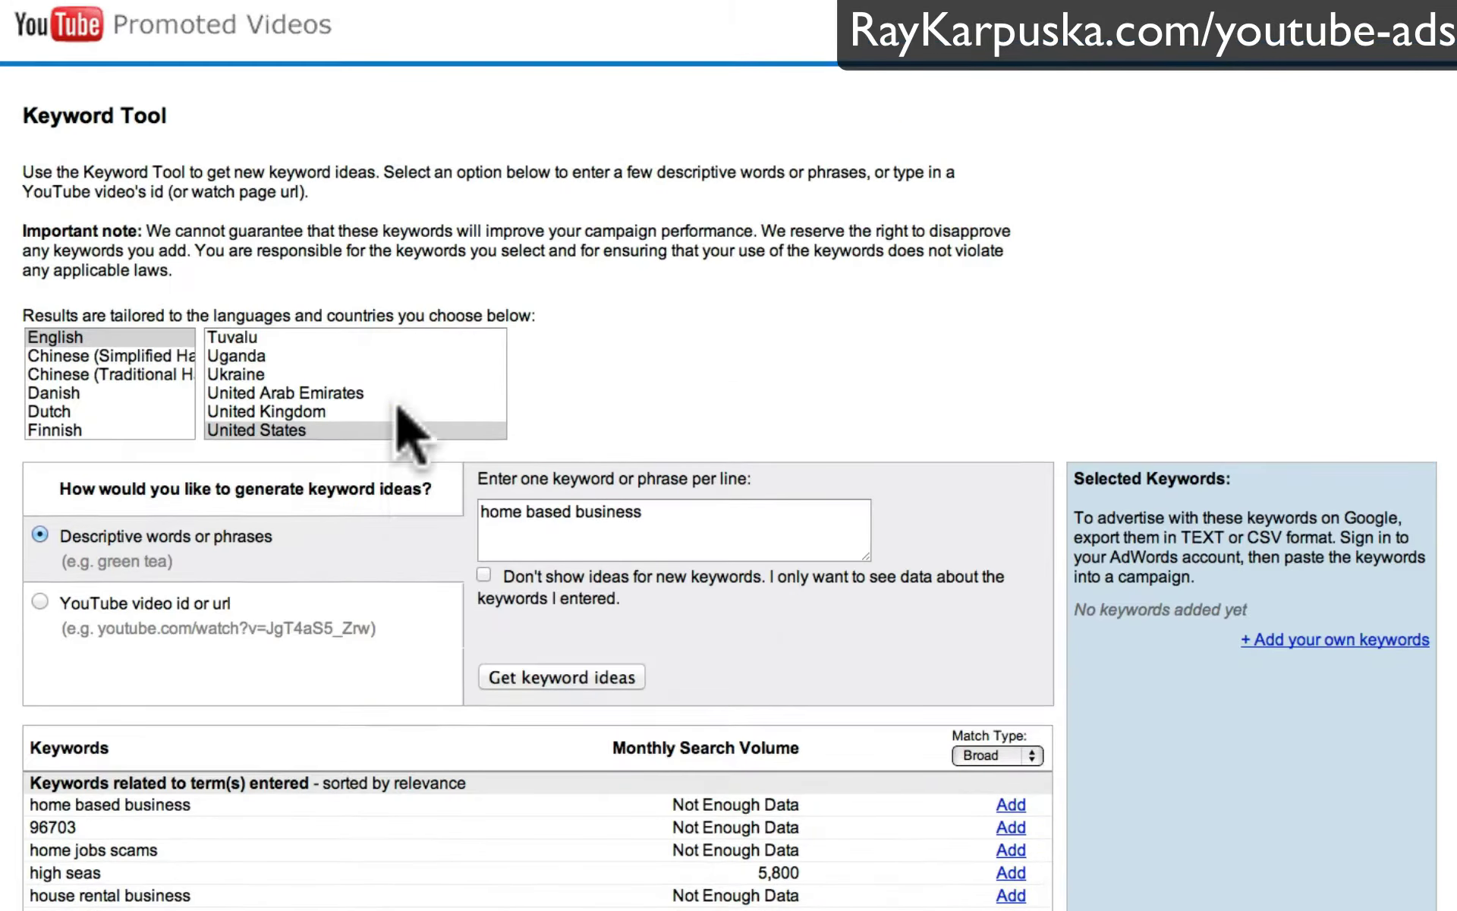
pyautogui.scroll(-7, 410, 486)
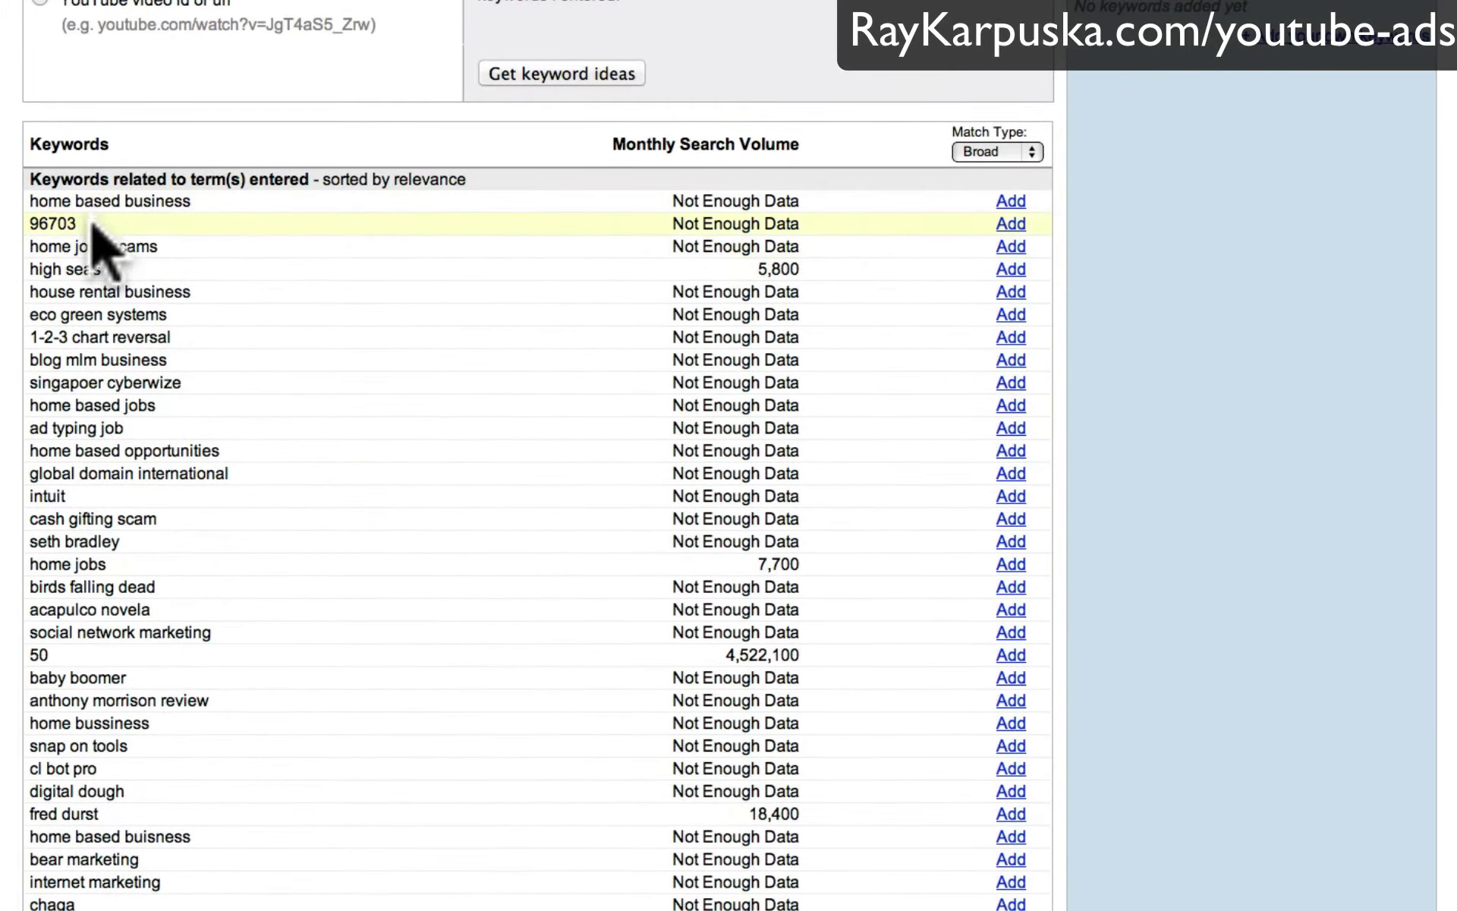
pyautogui.moveTo(76, 222); pyautogui.dragTo(32, 227)
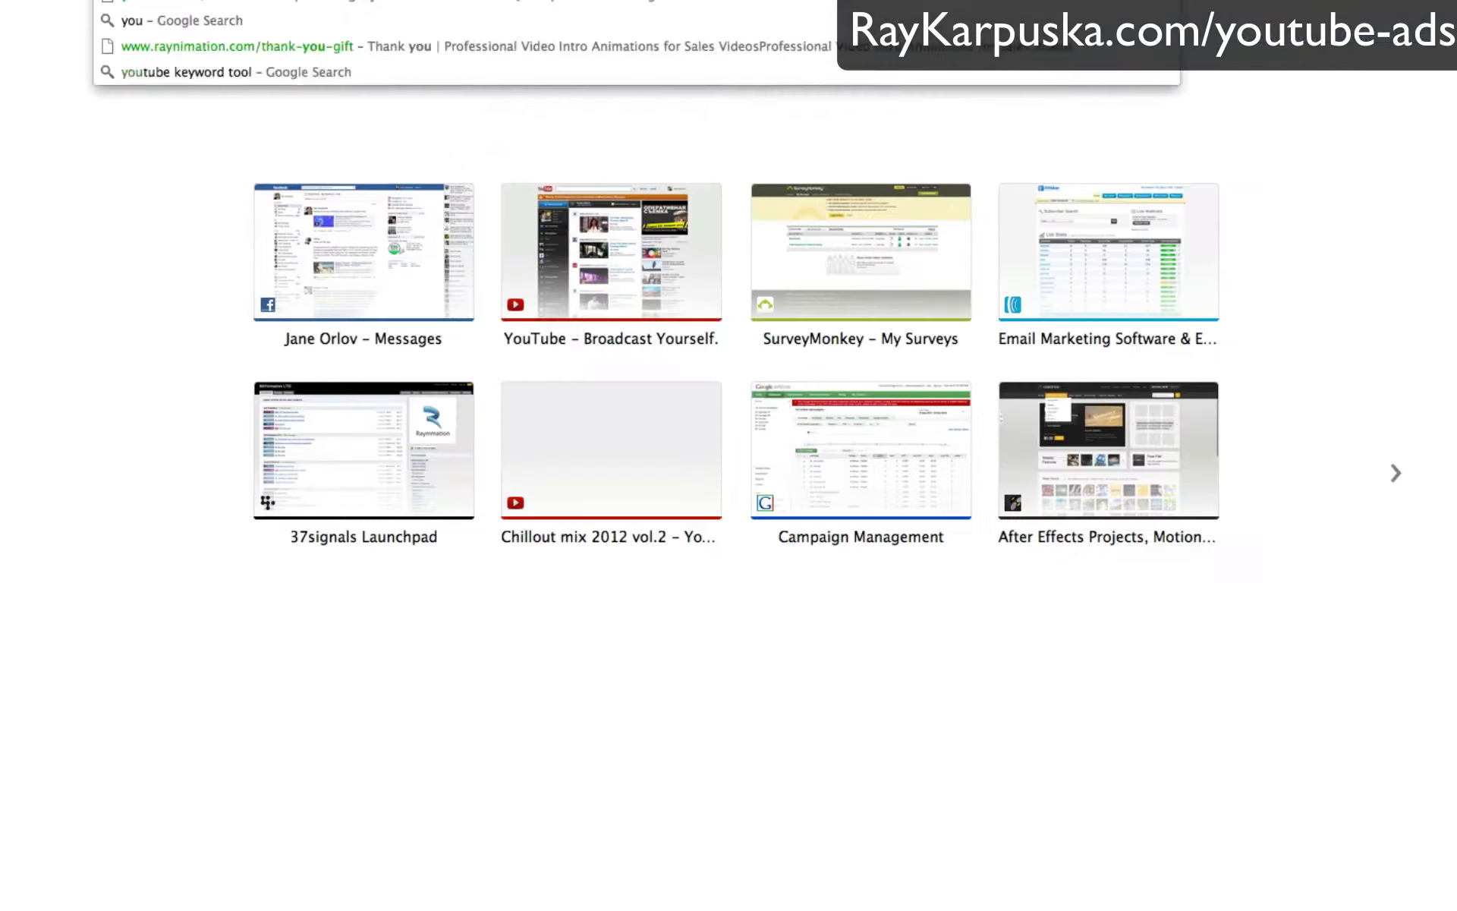
pyautogui.press('Return')
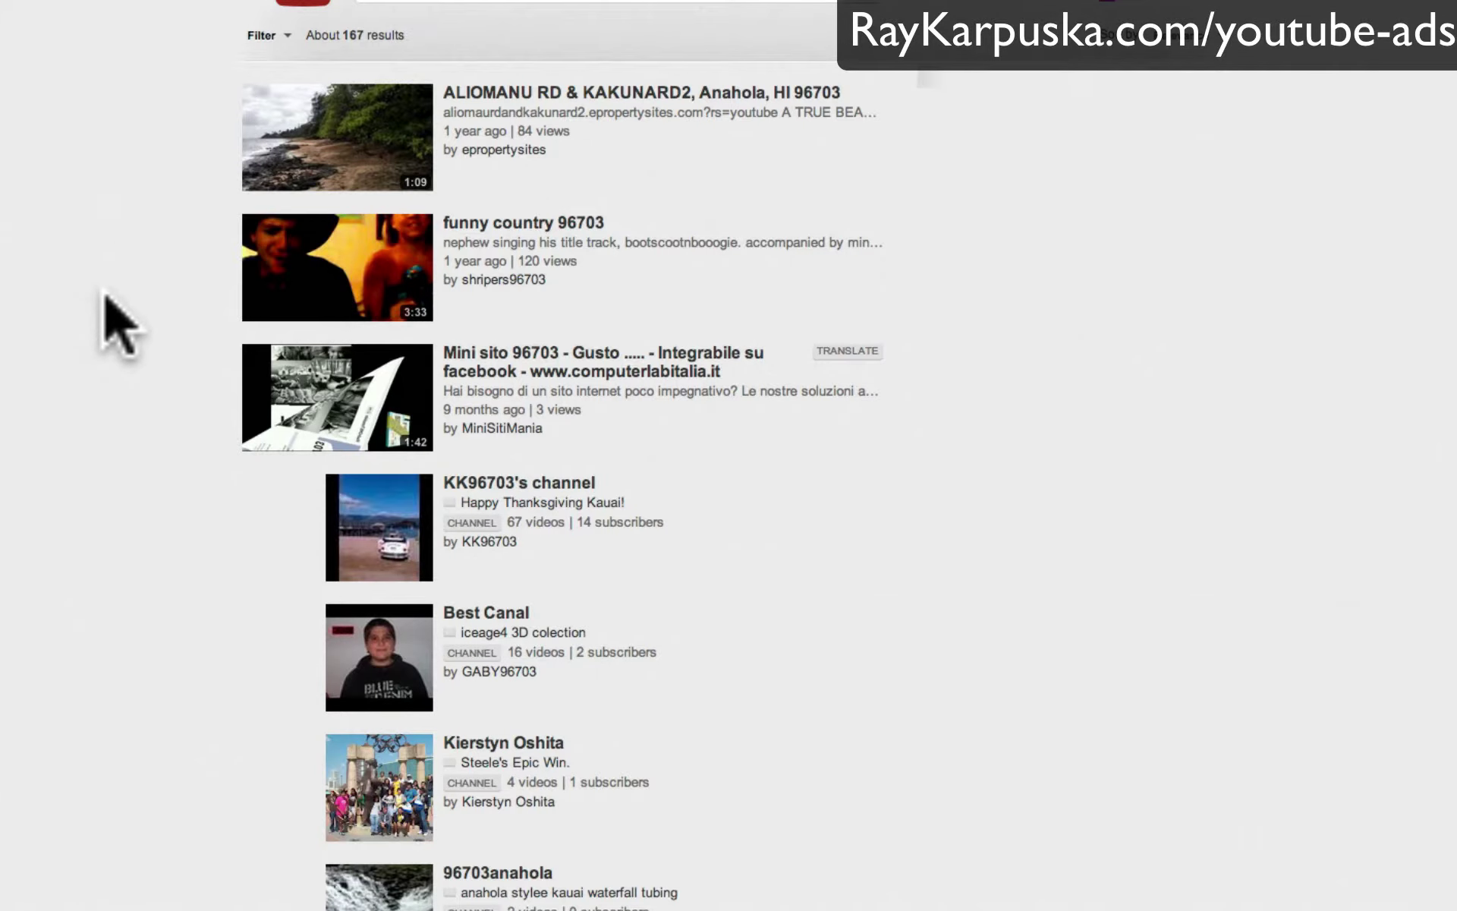
pyautogui.scroll(-15, 106, 298)
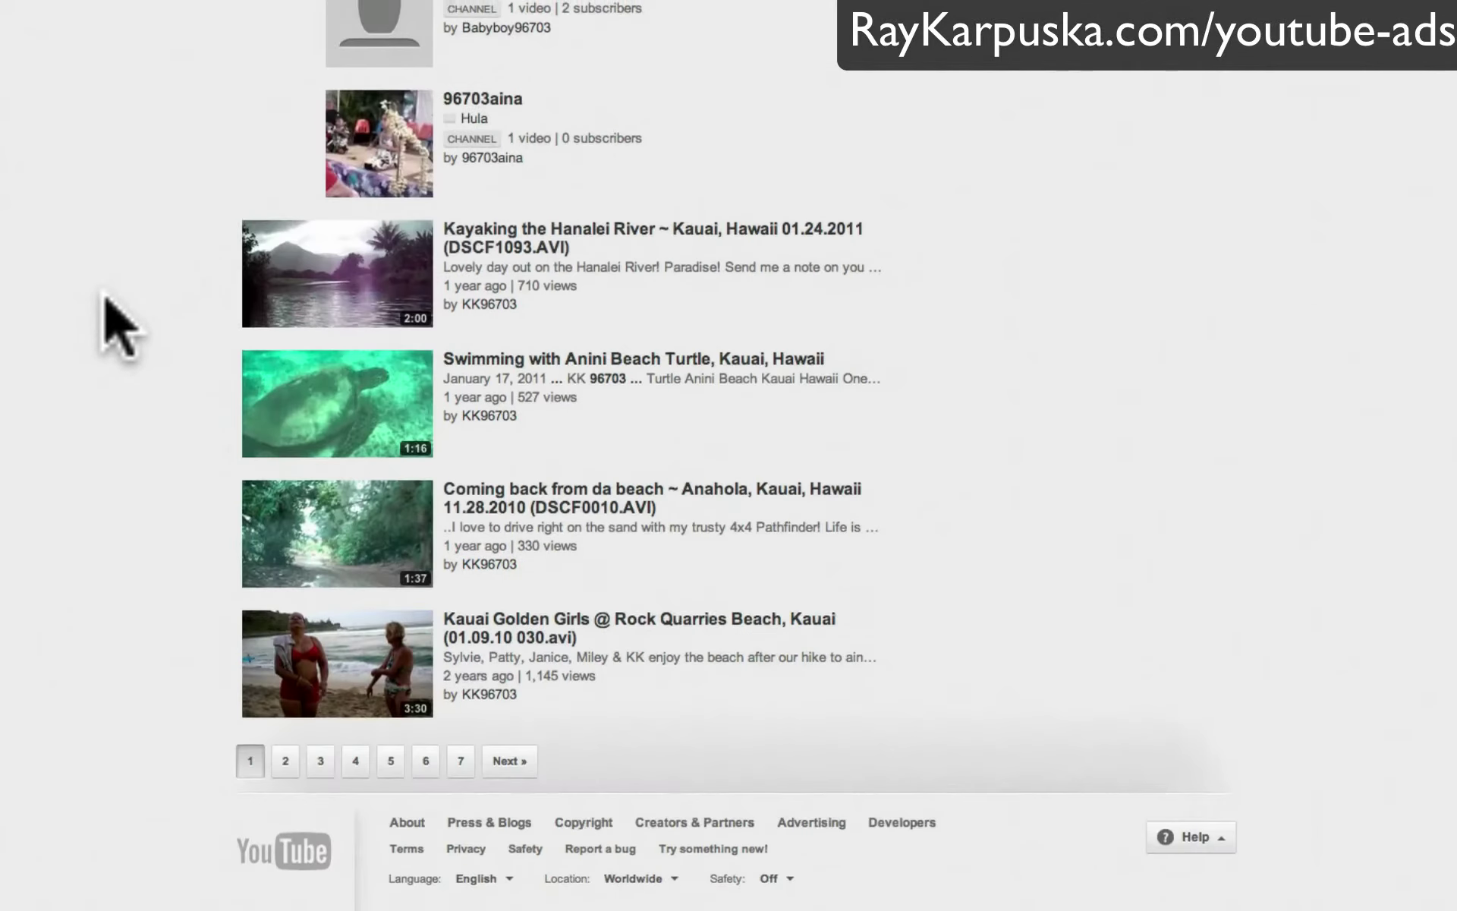
pyautogui.scroll(15, 107, 325)
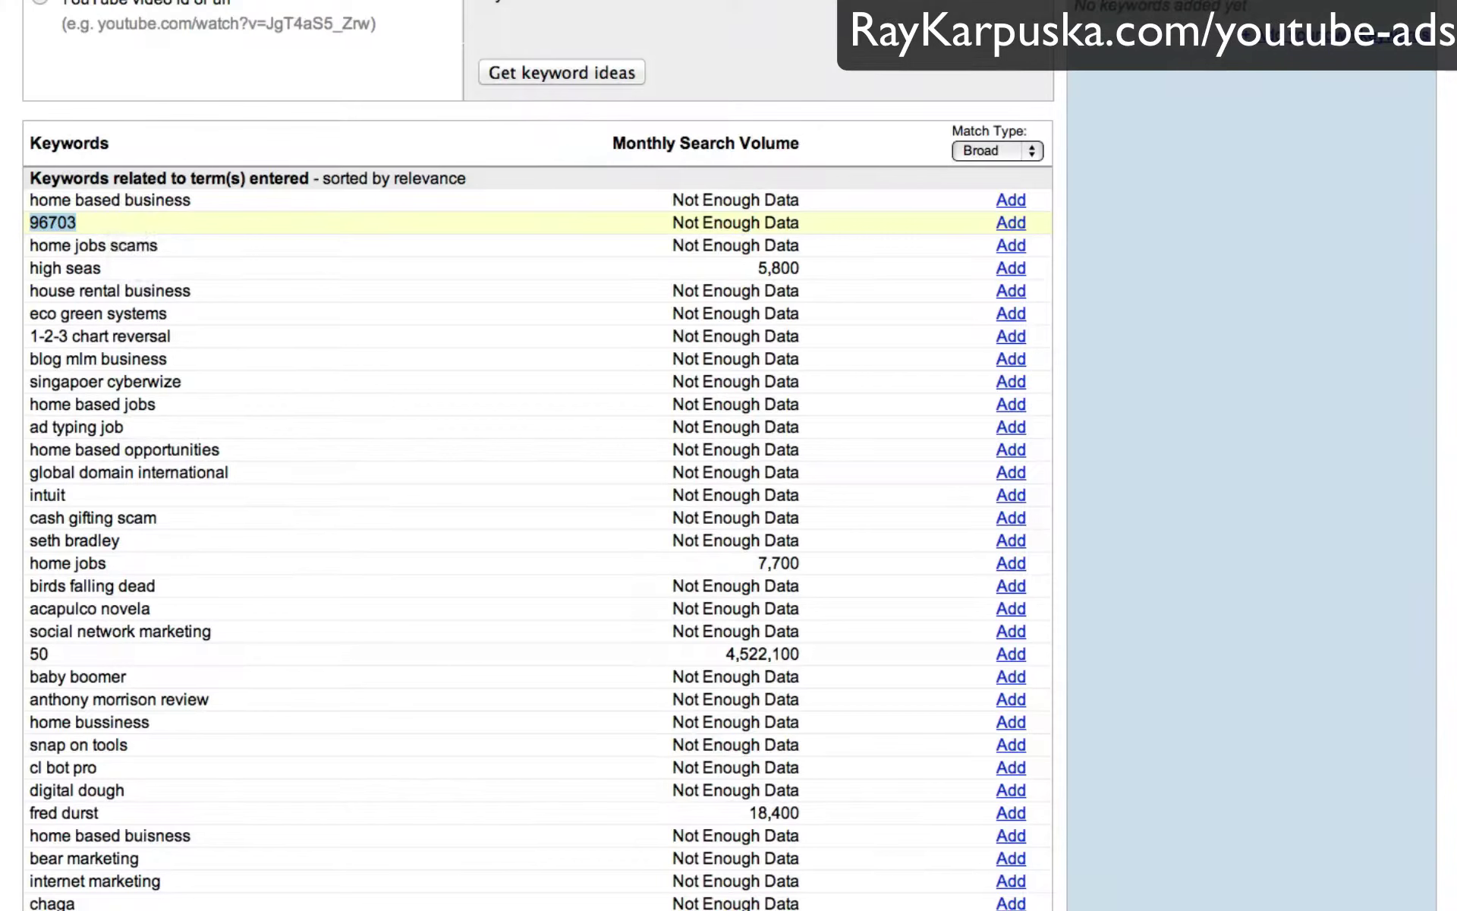
pyautogui.click(121, 220)
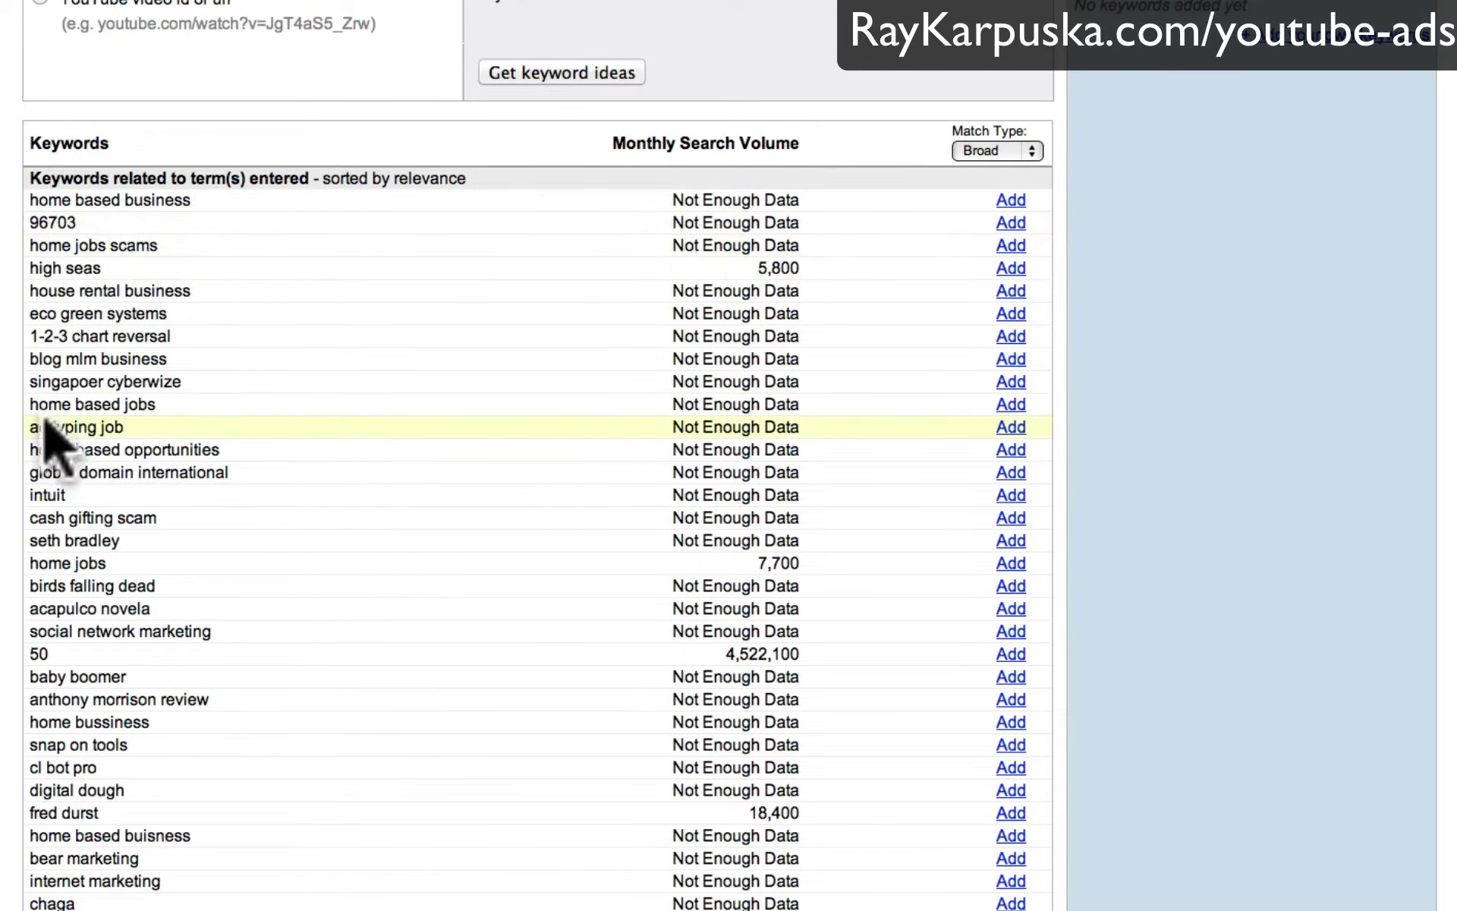
# Step: Examine the suggested keywords for "home based business" for relevance, including the mlm blog and eco green systems entries
pyautogui.moveTo(34, 379); pyautogui.dragTo(194, 388)
pyautogui.moveTo(33, 358); pyautogui.dragTo(160, 358)
pyautogui.moveTo(32, 313); pyautogui.dragTo(164, 334)
pyautogui.scroll(-20, 153, 585)
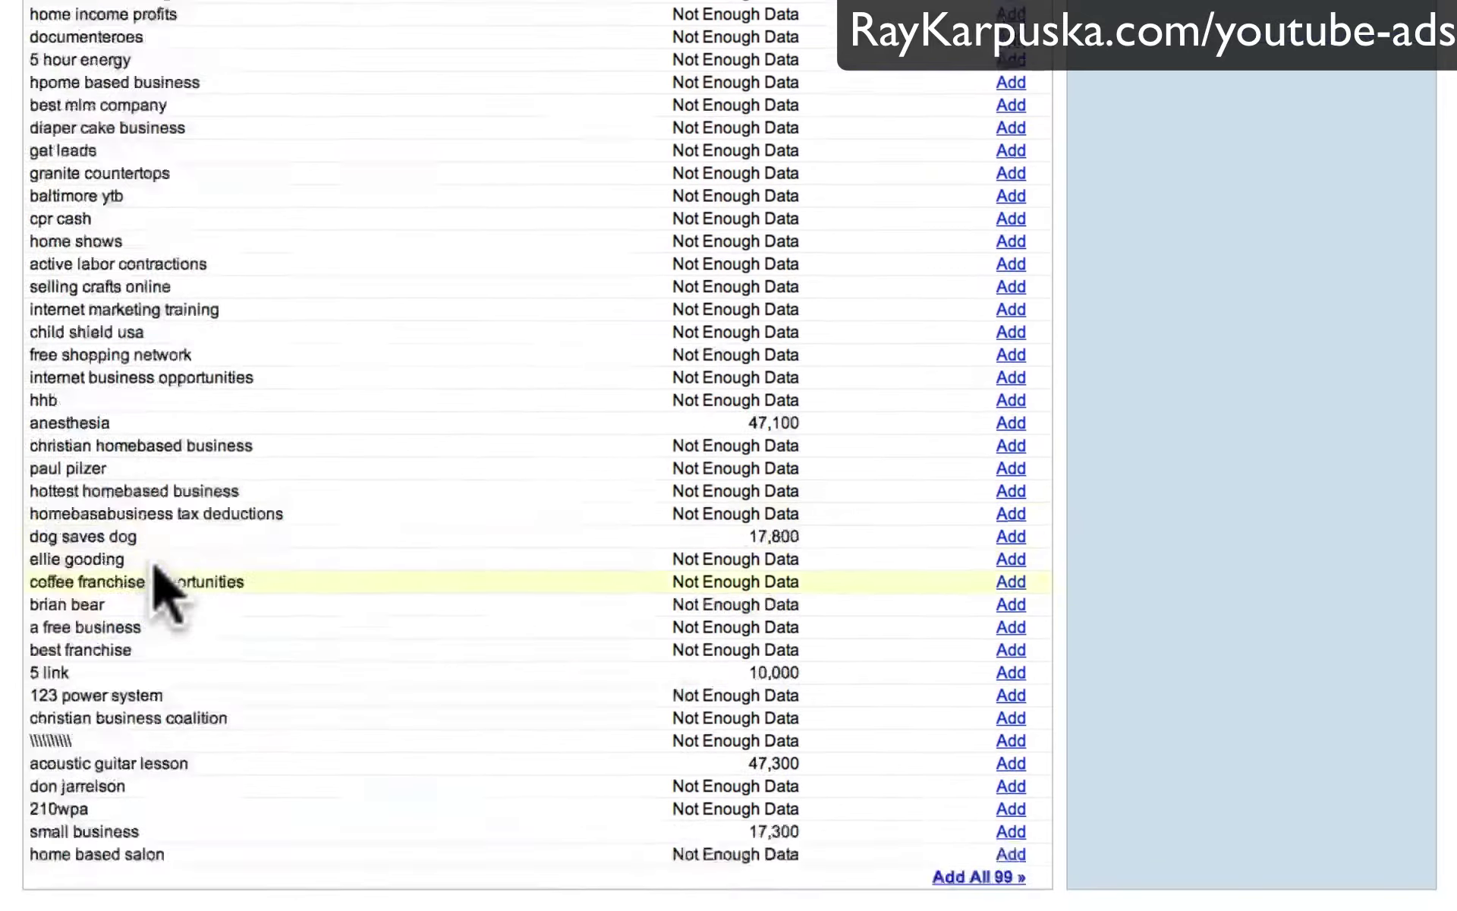
pyautogui.scroll(20, 161, 596)
pyautogui.scroll(-4, 161, 599)
pyautogui.scroll(-1, 138, 610)
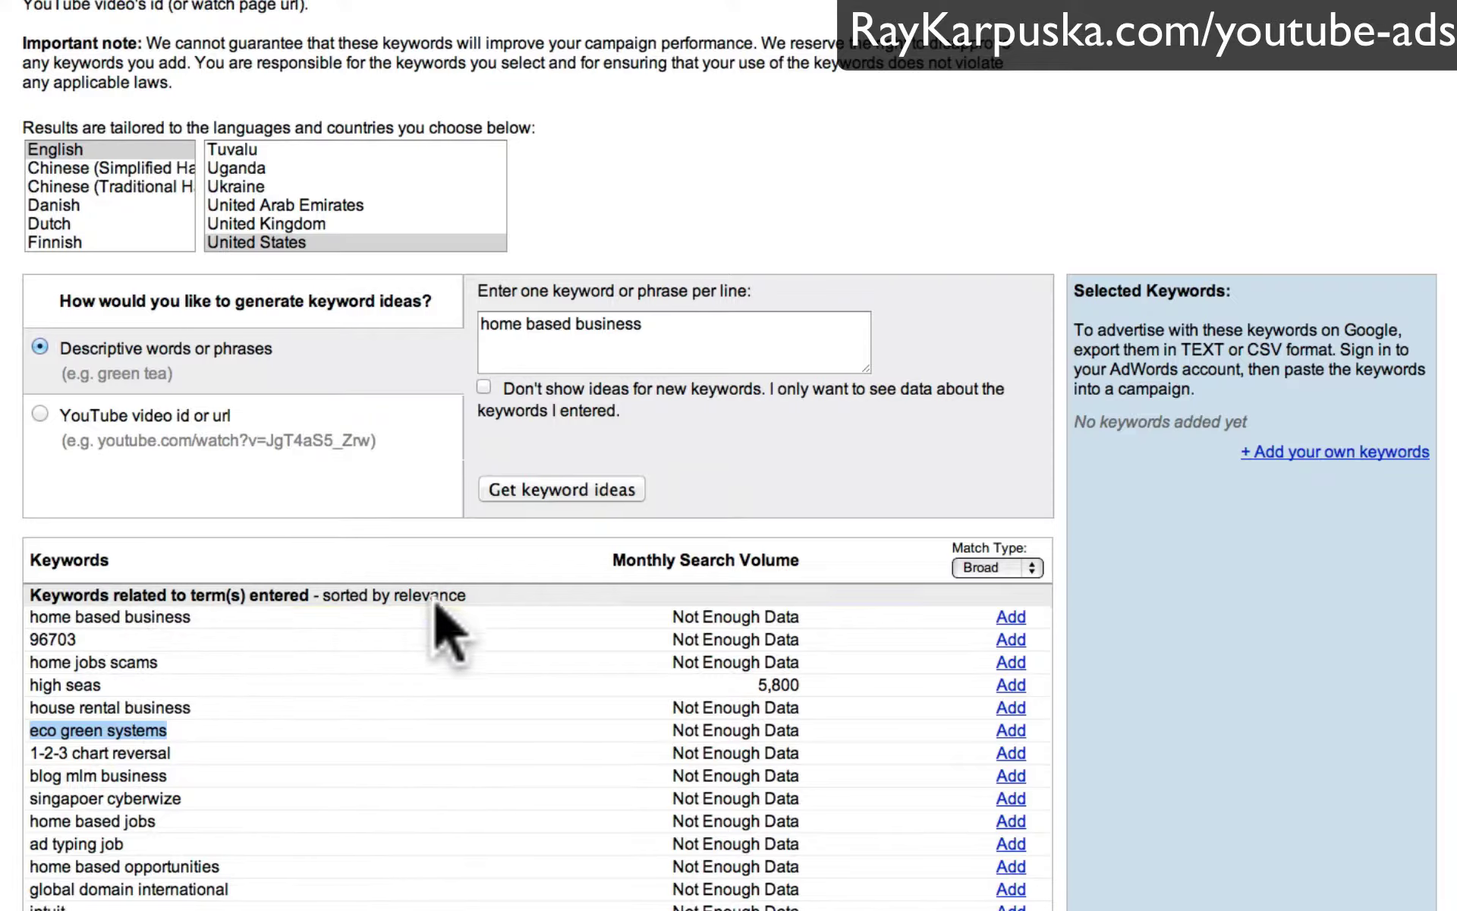
pyautogui.scroll(1, 289, 616)
pyautogui.scroll(1, 289, 619)
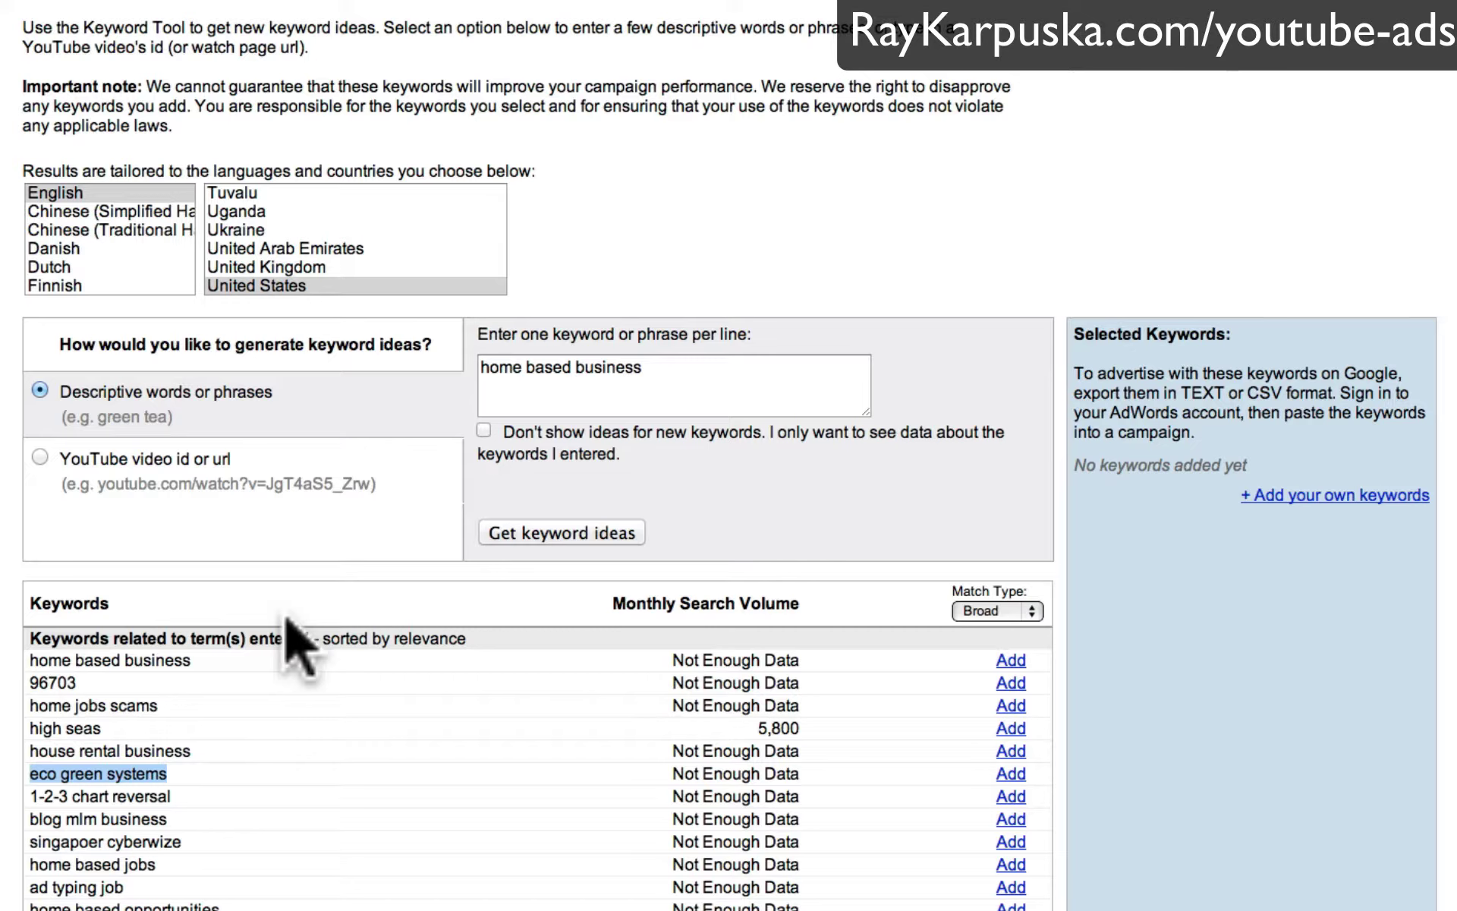
# Step: Add all 99 suggestions for "home based business" to the selected keywords
pyautogui.scroll(-20, 288, 620)
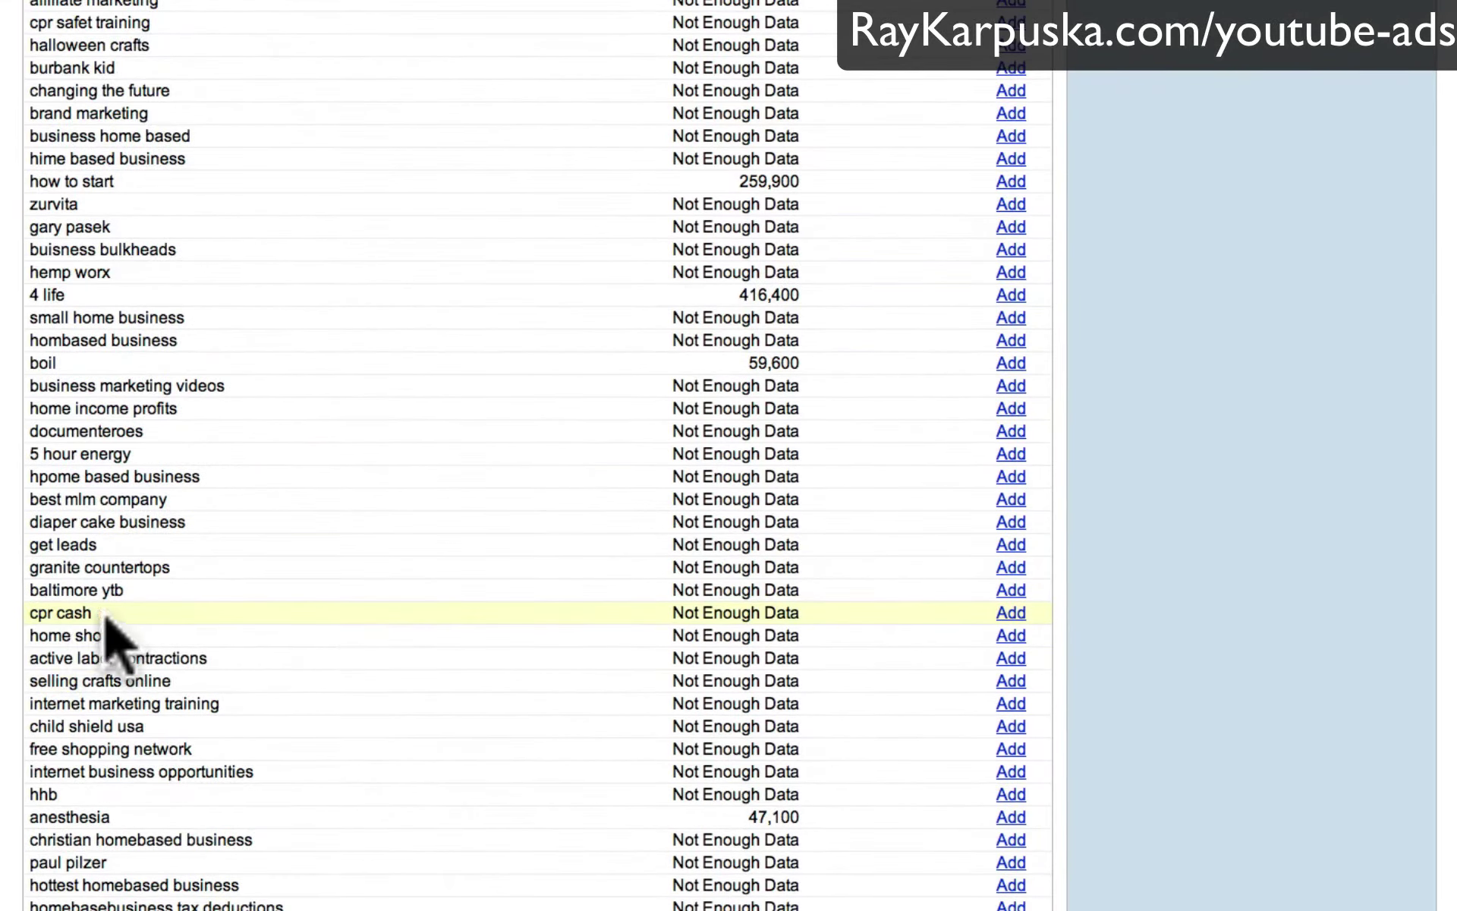
pyautogui.scroll(-5, 235, 687)
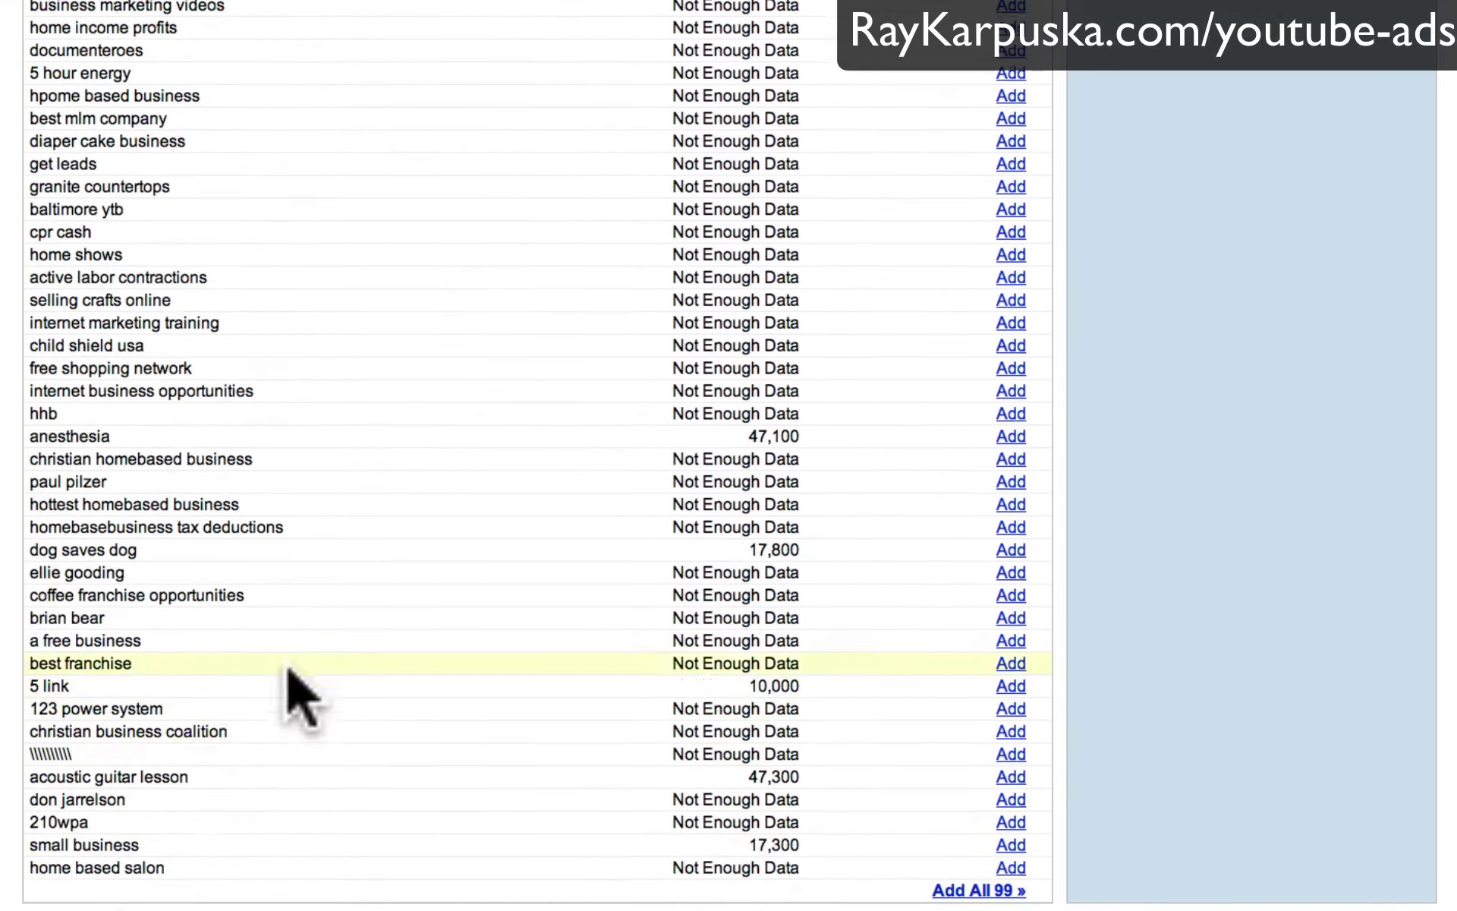
pyautogui.scroll(5, 805, 861)
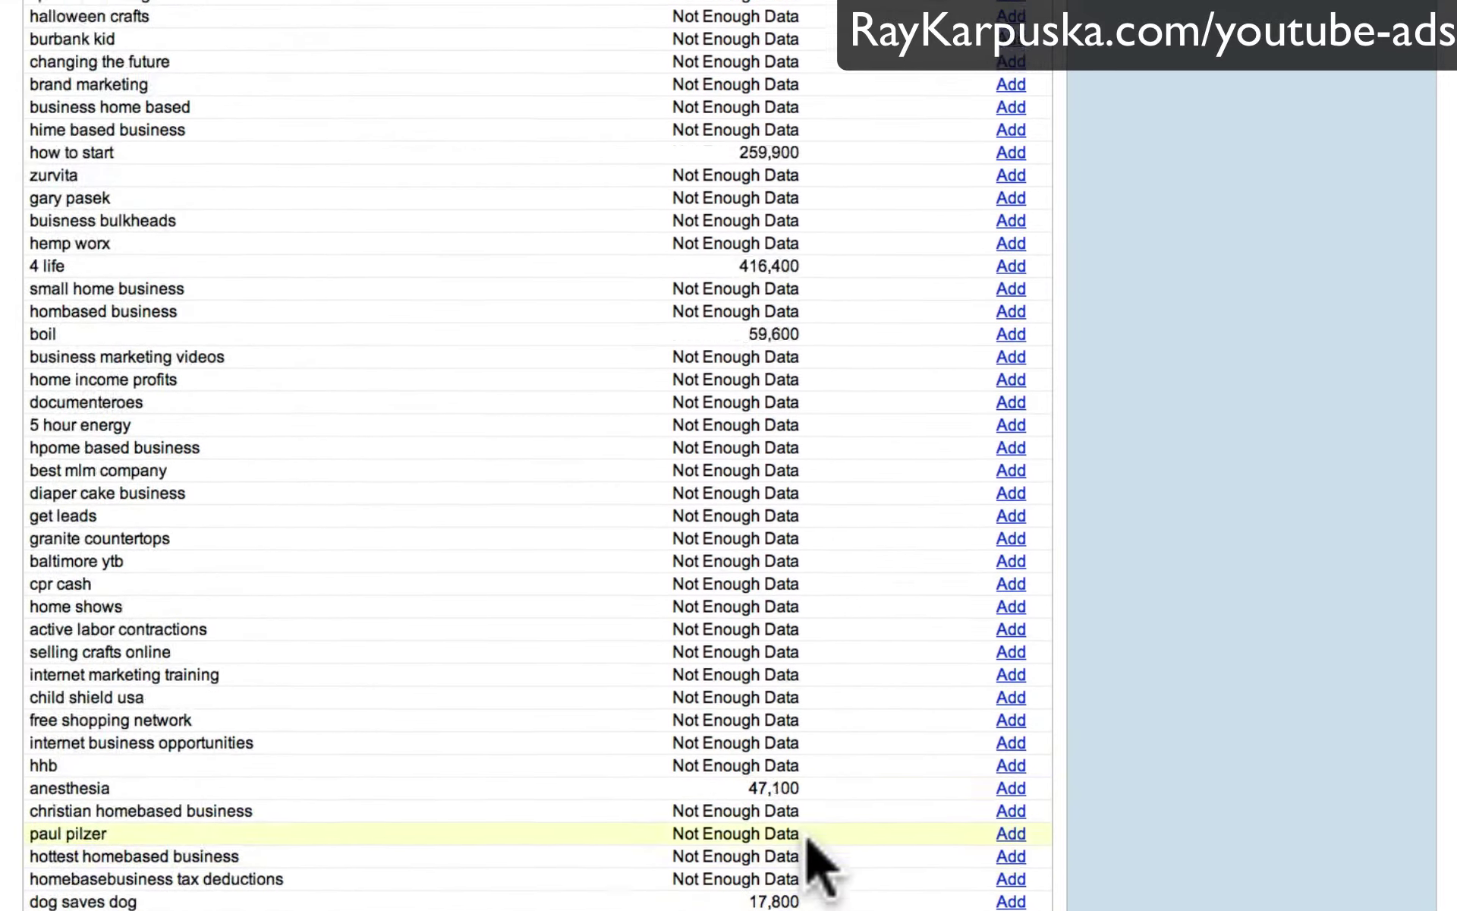
pyautogui.scroll(-5, 812, 861)
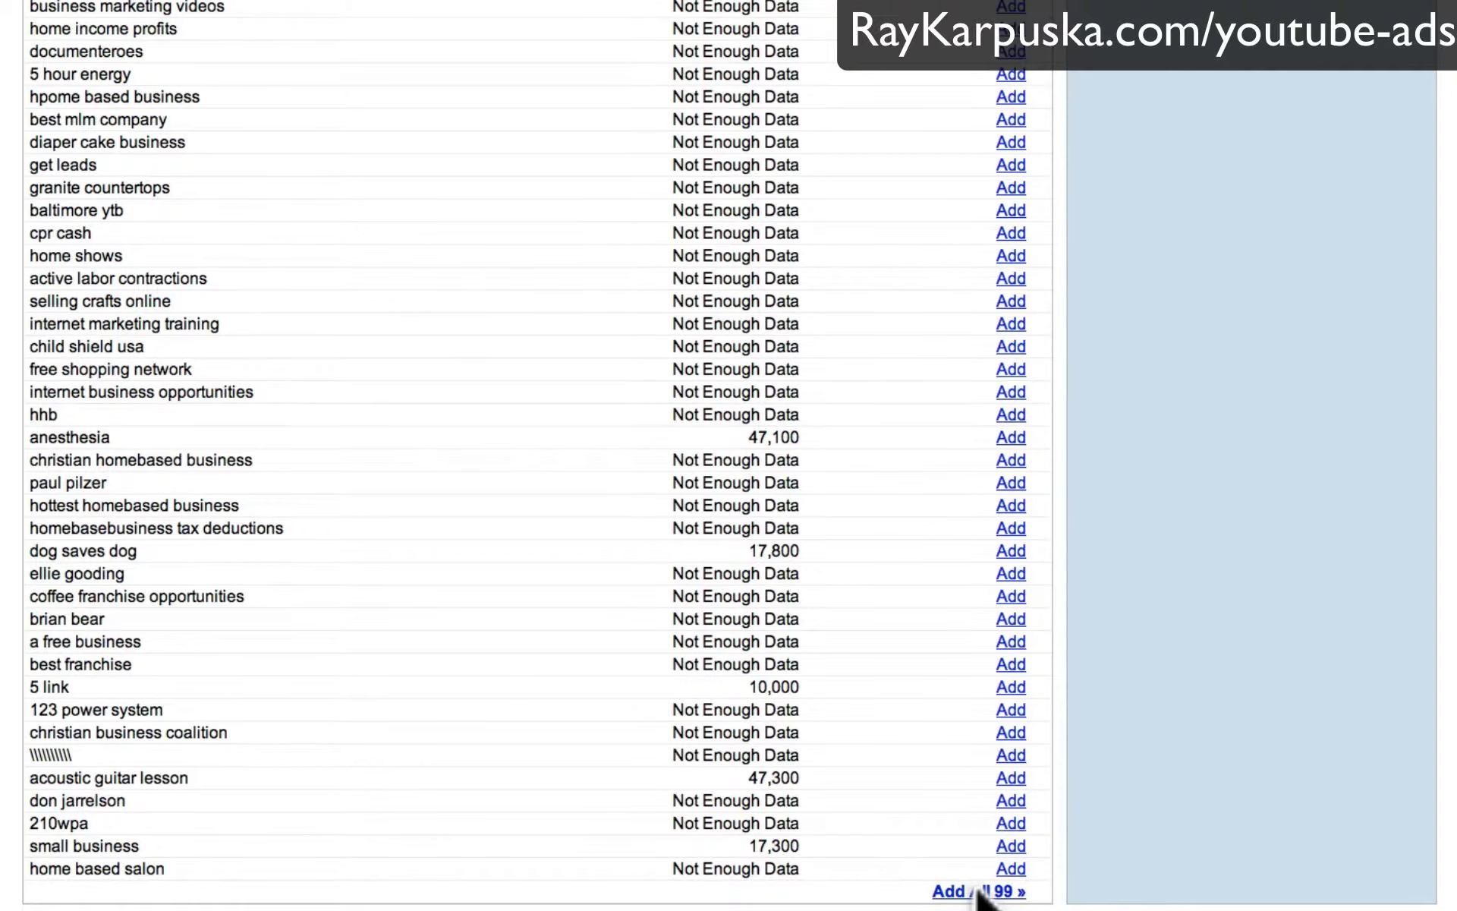
pyautogui.click(975, 890)
pyautogui.scroll(20, 1073, 709)
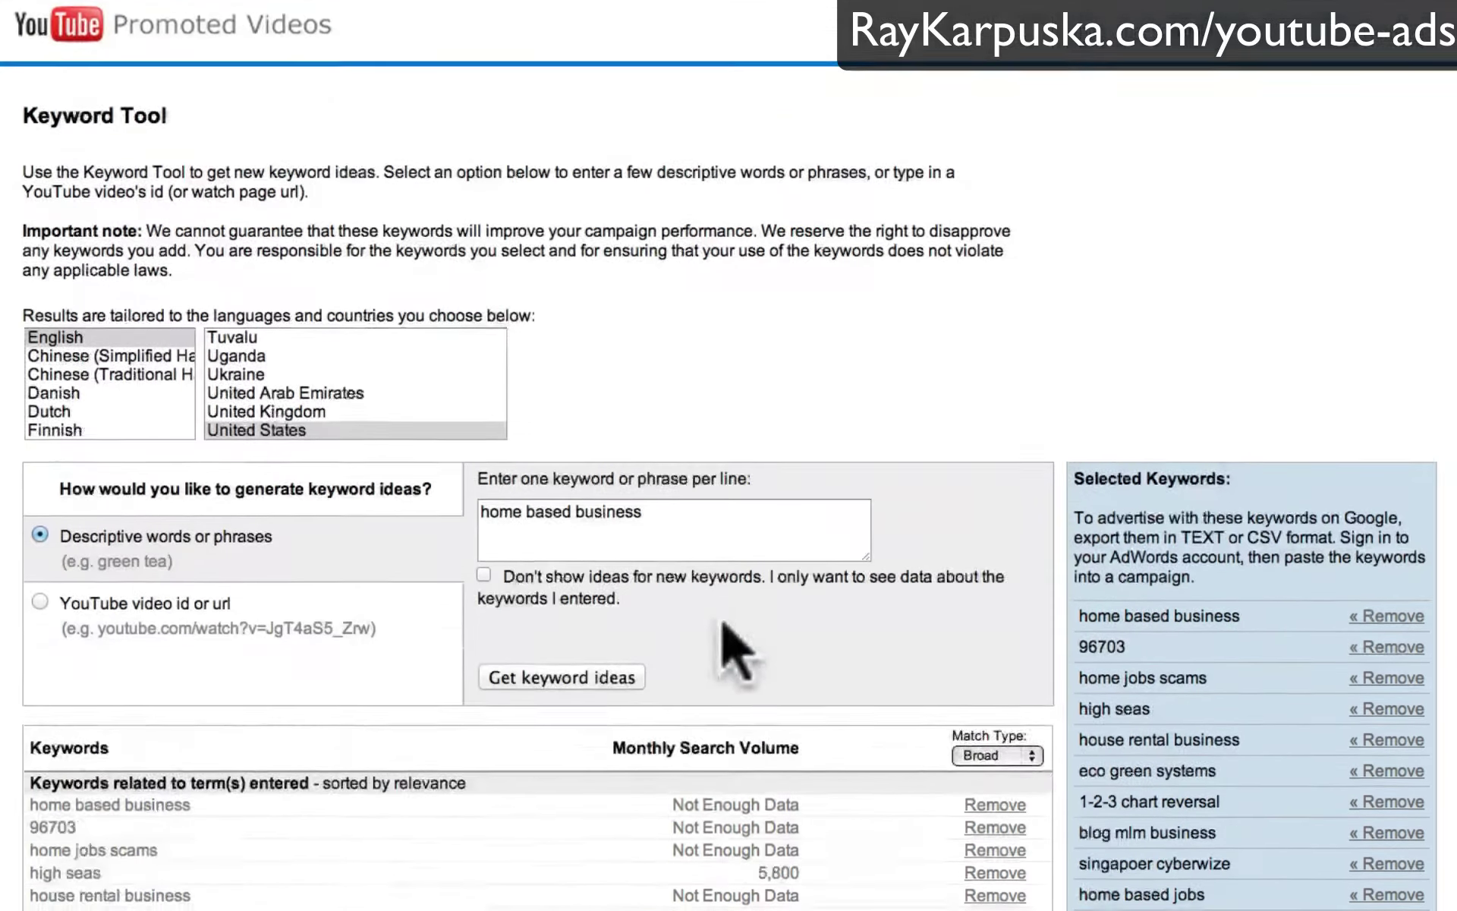
# Step: Regenerate the ideas for "home based business" and add all 99 suggestions to the selected keywords again
pyautogui.click(522, 676)
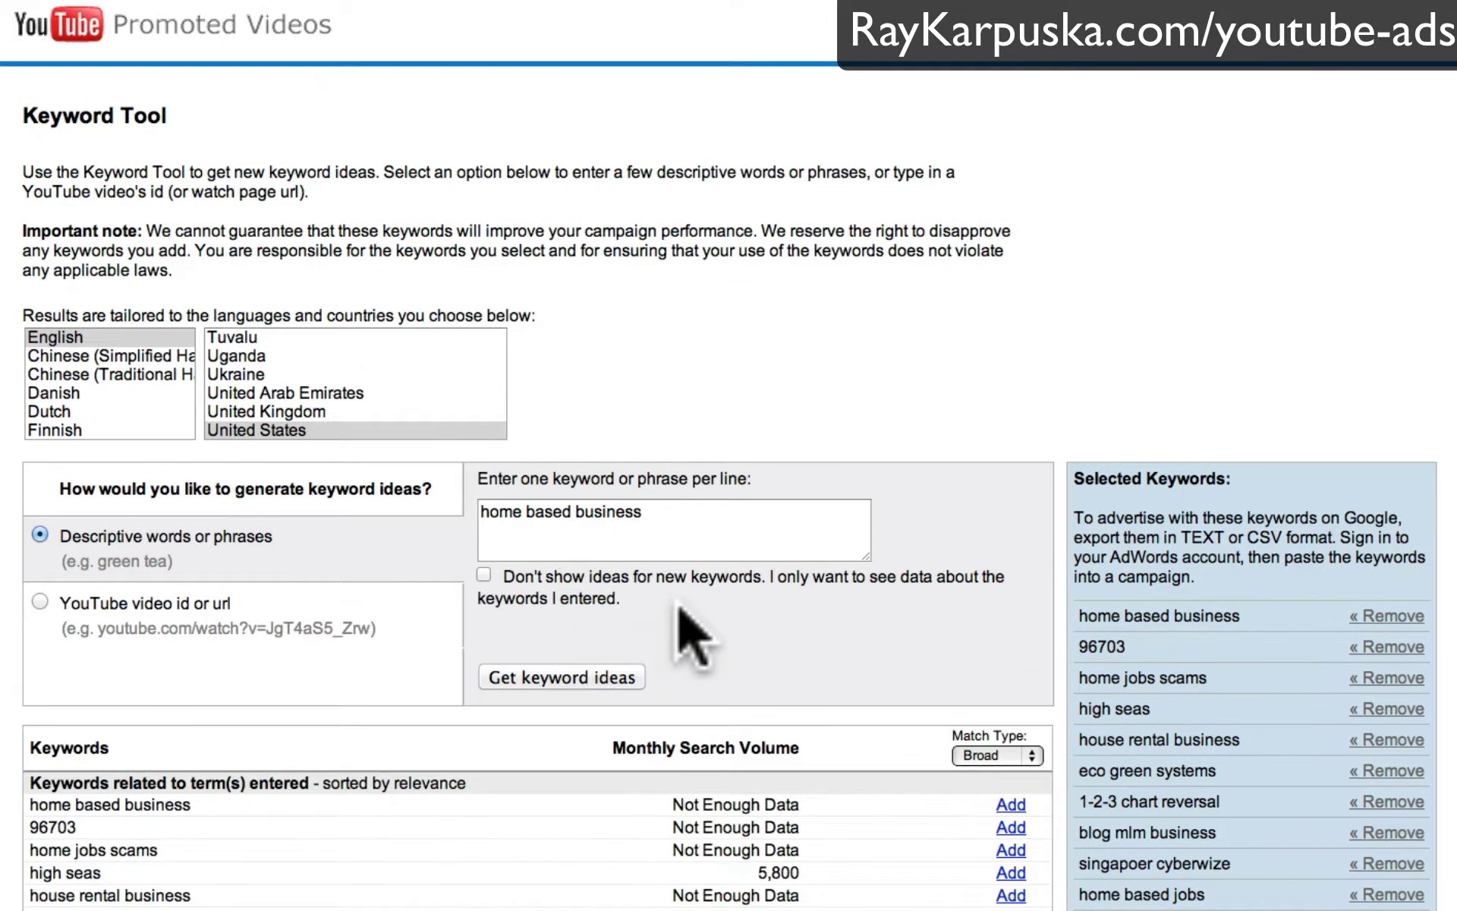
pyautogui.scroll(-3, 667, 607)
pyautogui.scroll(-20, 577, 645)
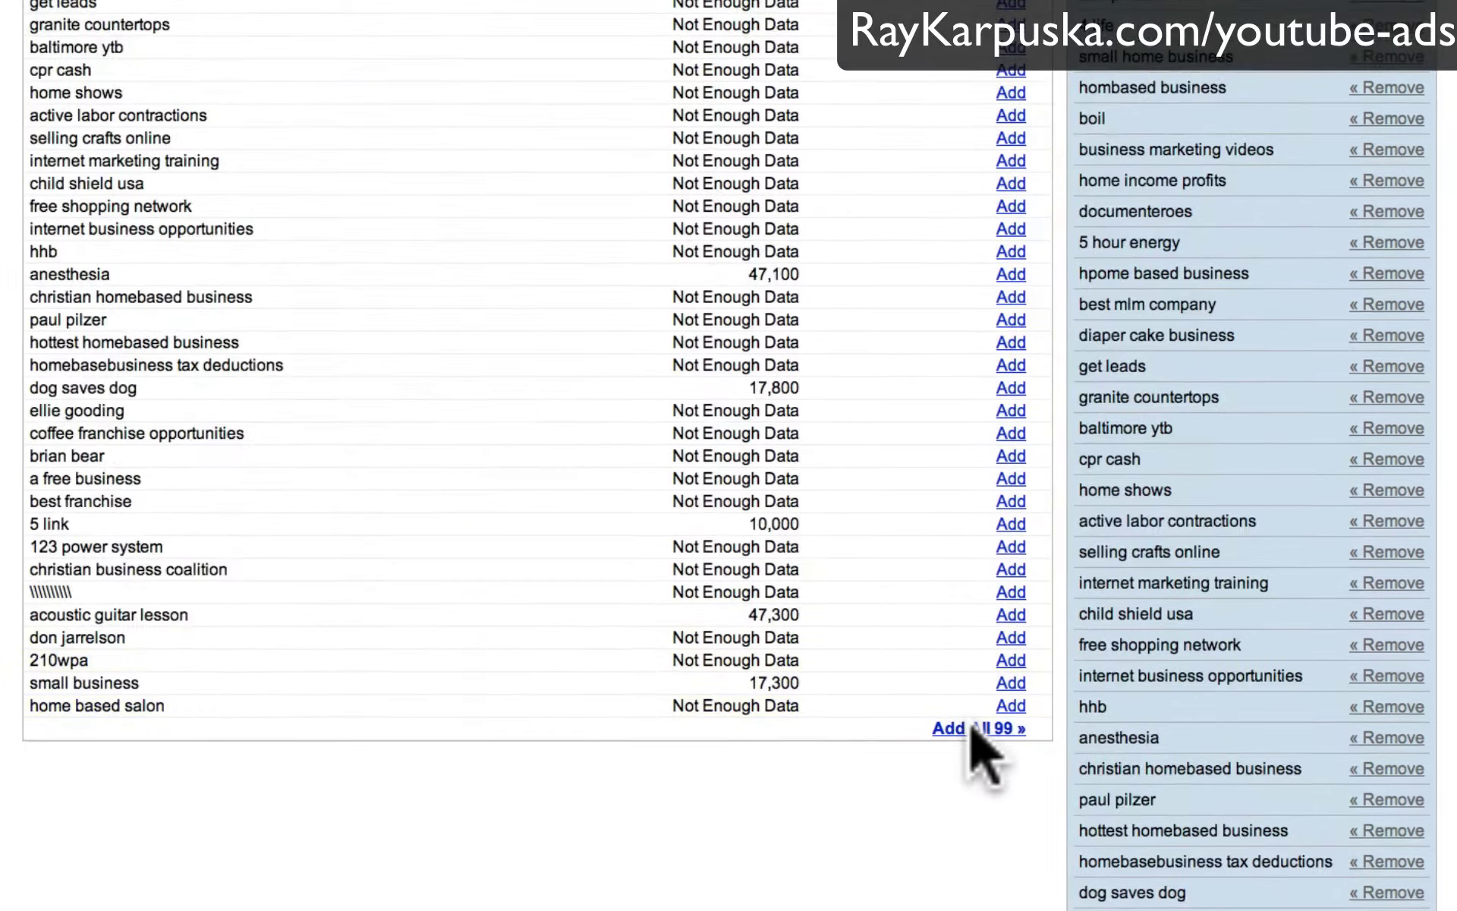
pyautogui.click(977, 730)
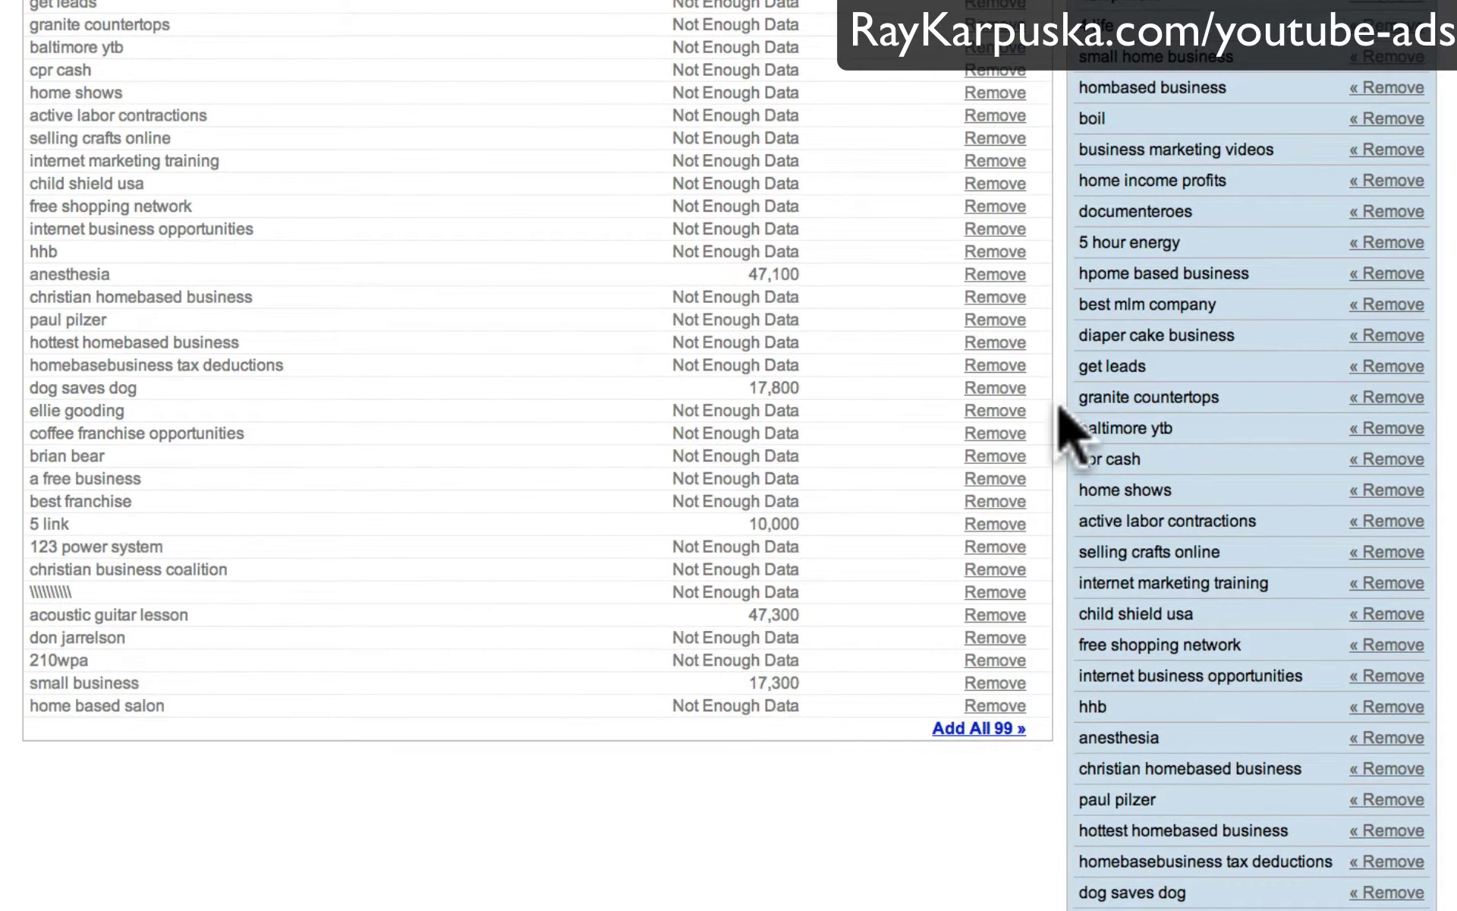
pyautogui.scroll(3, 1063, 431)
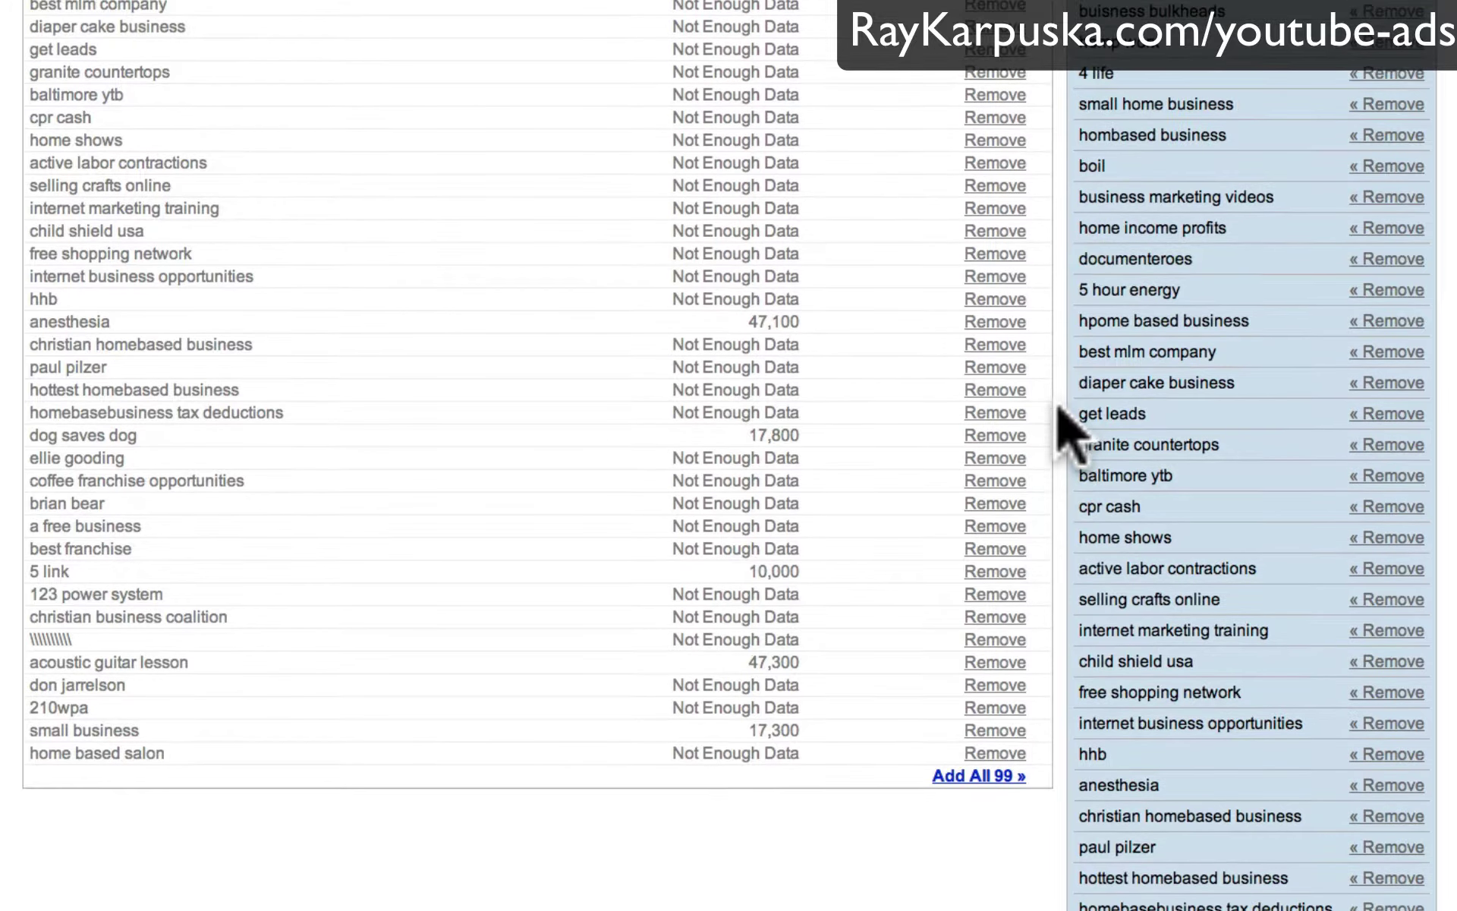
pyautogui.scroll(-2, 1058, 406)
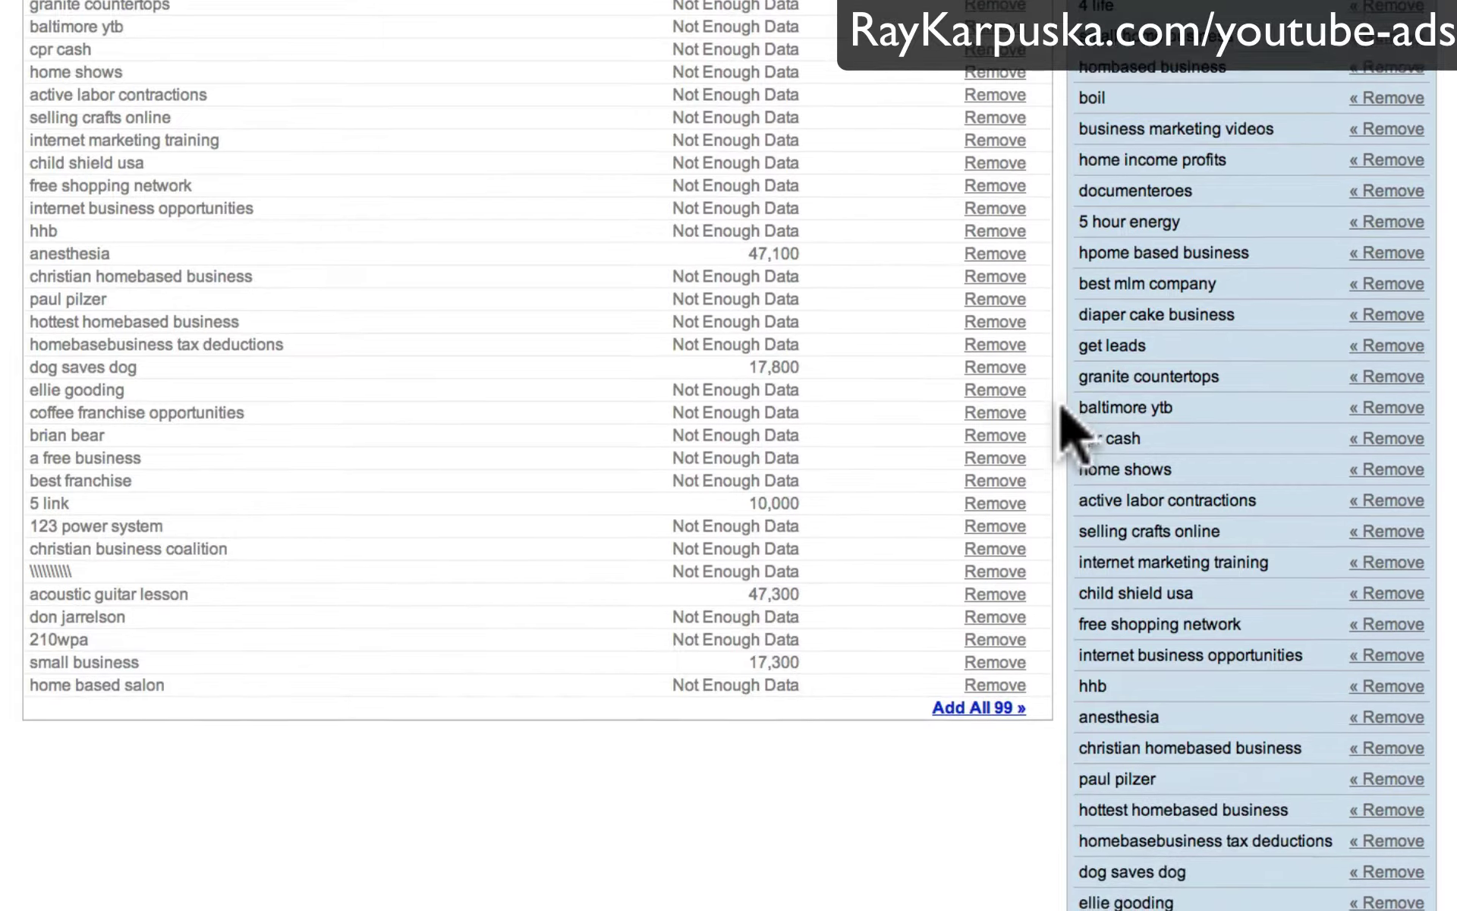
# Step: Replace the search phrase with "make money from home" and generate keyword ideas for it
pyautogui.scroll(15, 1060, 408)
pyautogui.scroll(10, 1065, 431)
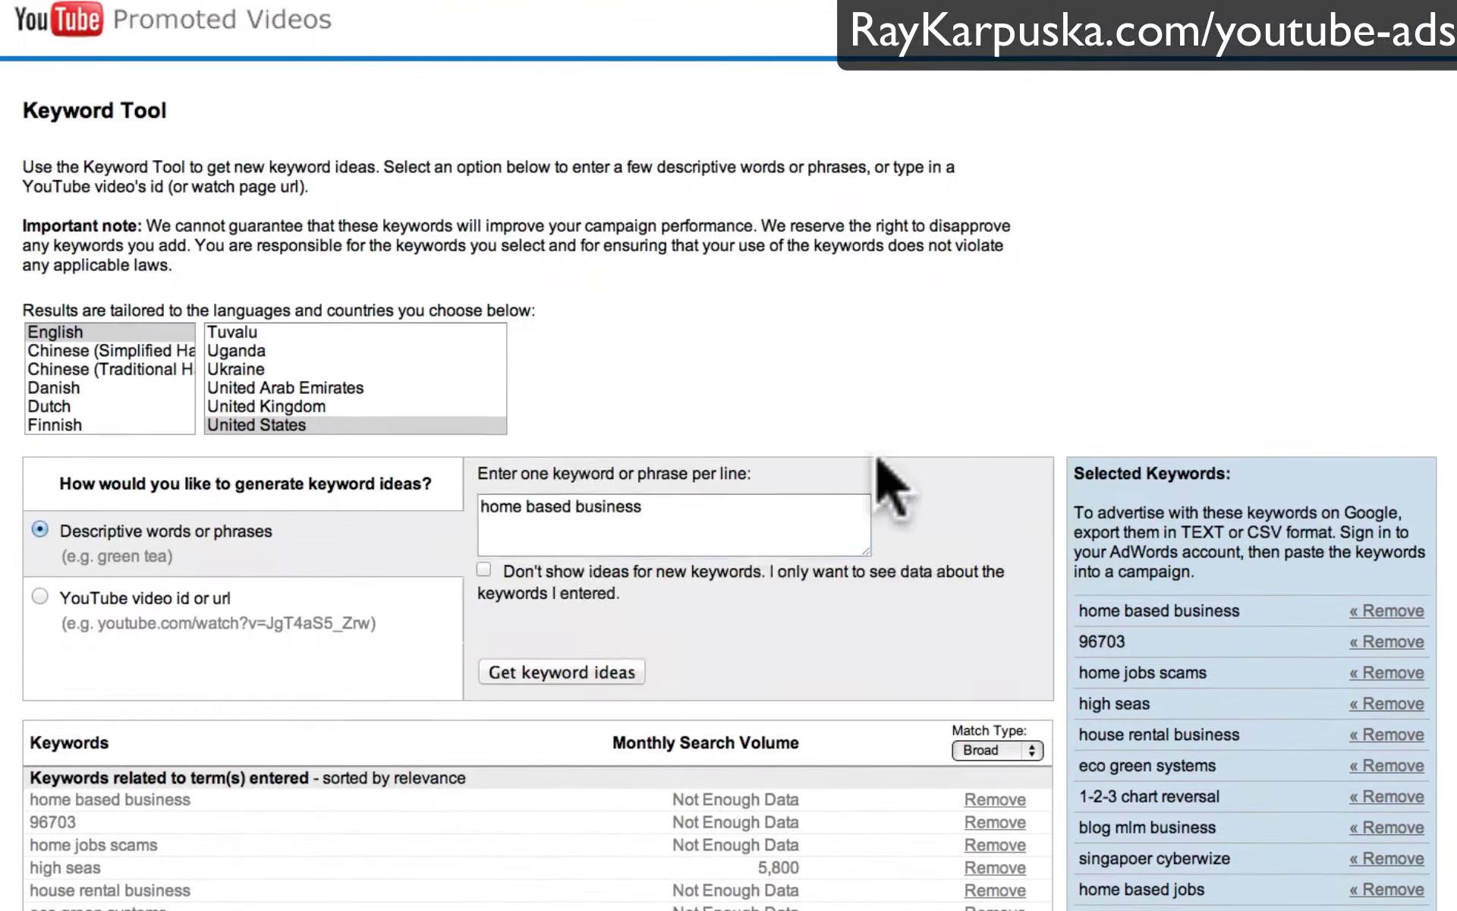
pyautogui.click(751, 520)
pyautogui.tripleClick(751, 524)
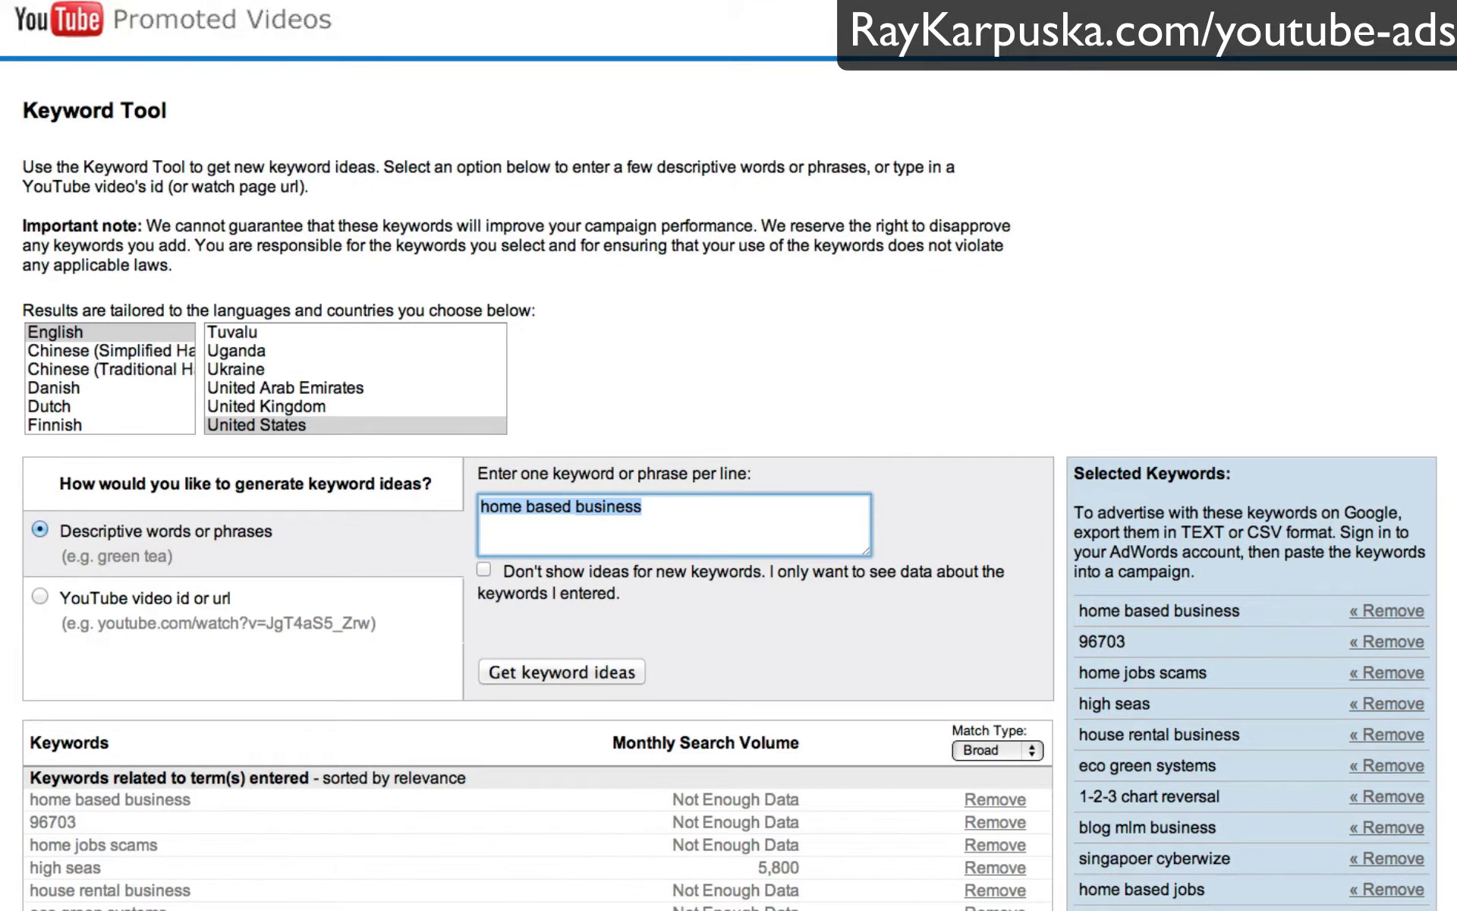
pyautogui.write('m')
pyautogui.press('BackSpace')
pyautogui.write('make')
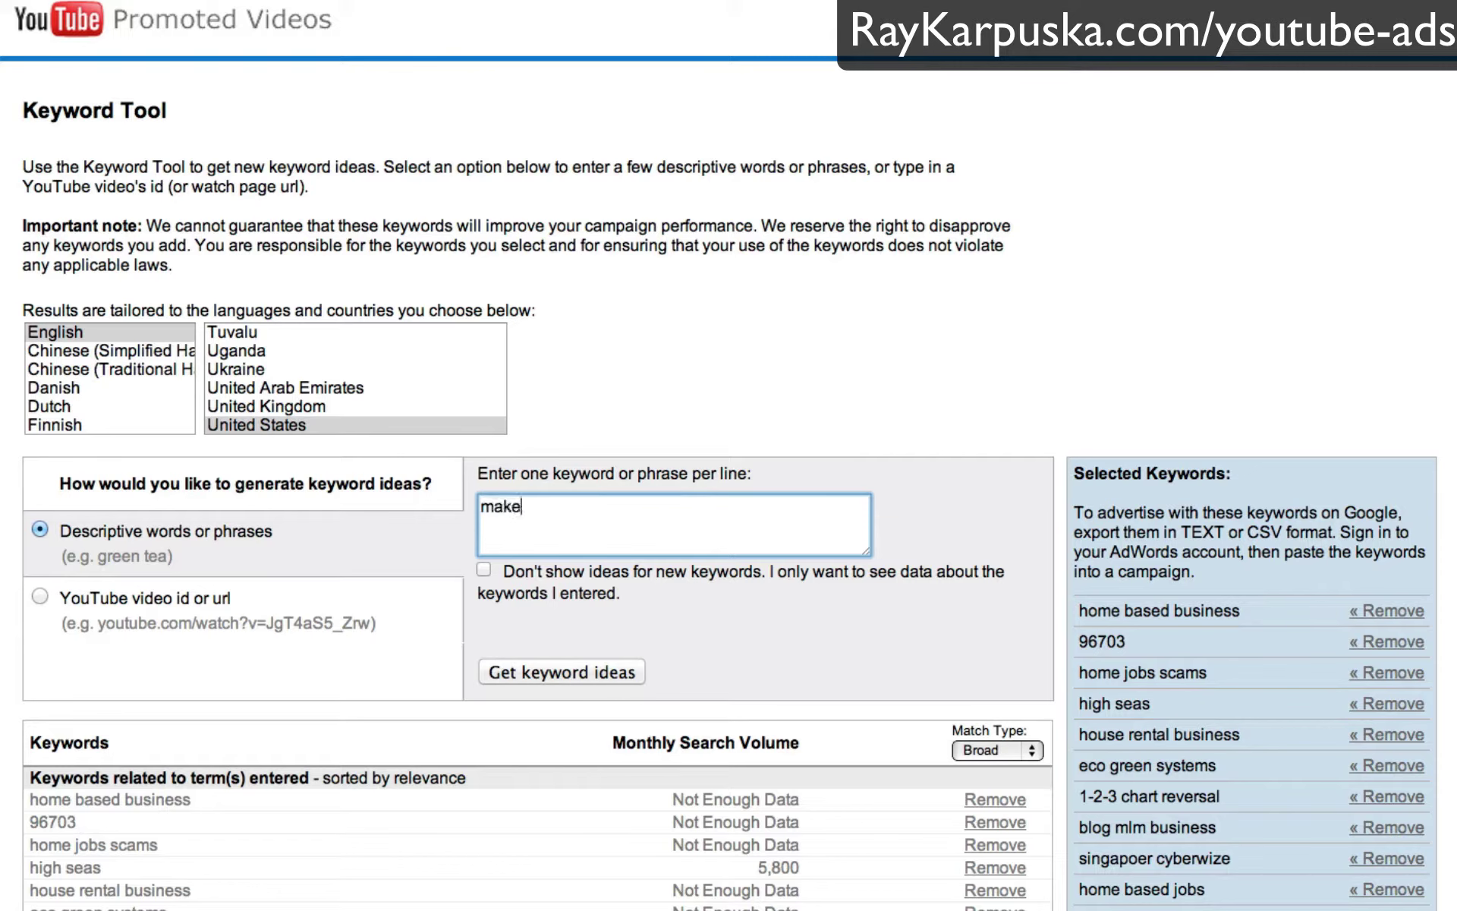
pyautogui.write(' money from home')
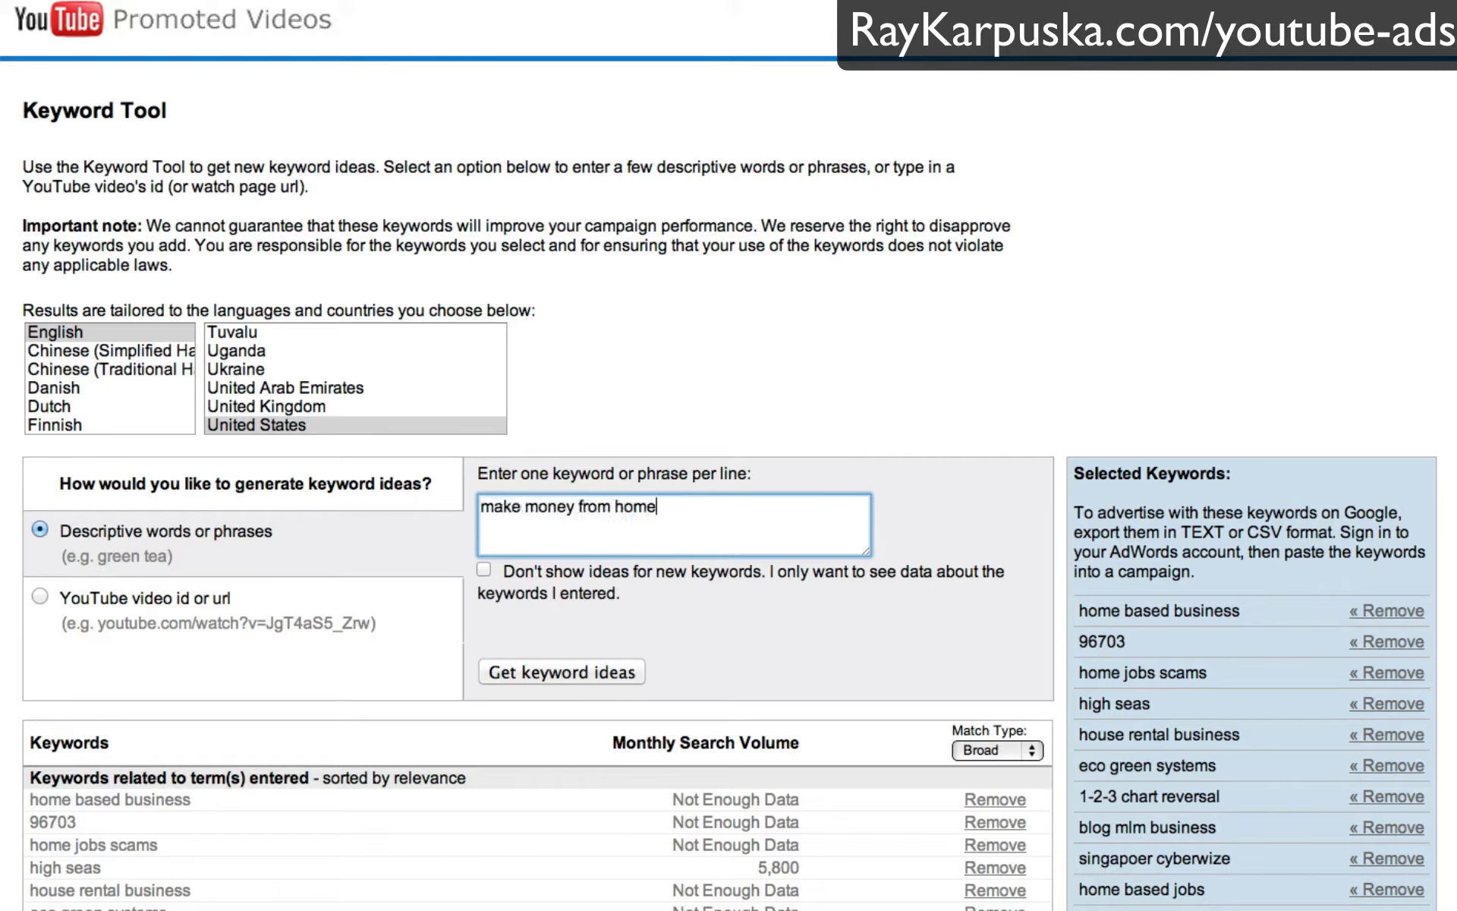
pyautogui.click(611, 672)
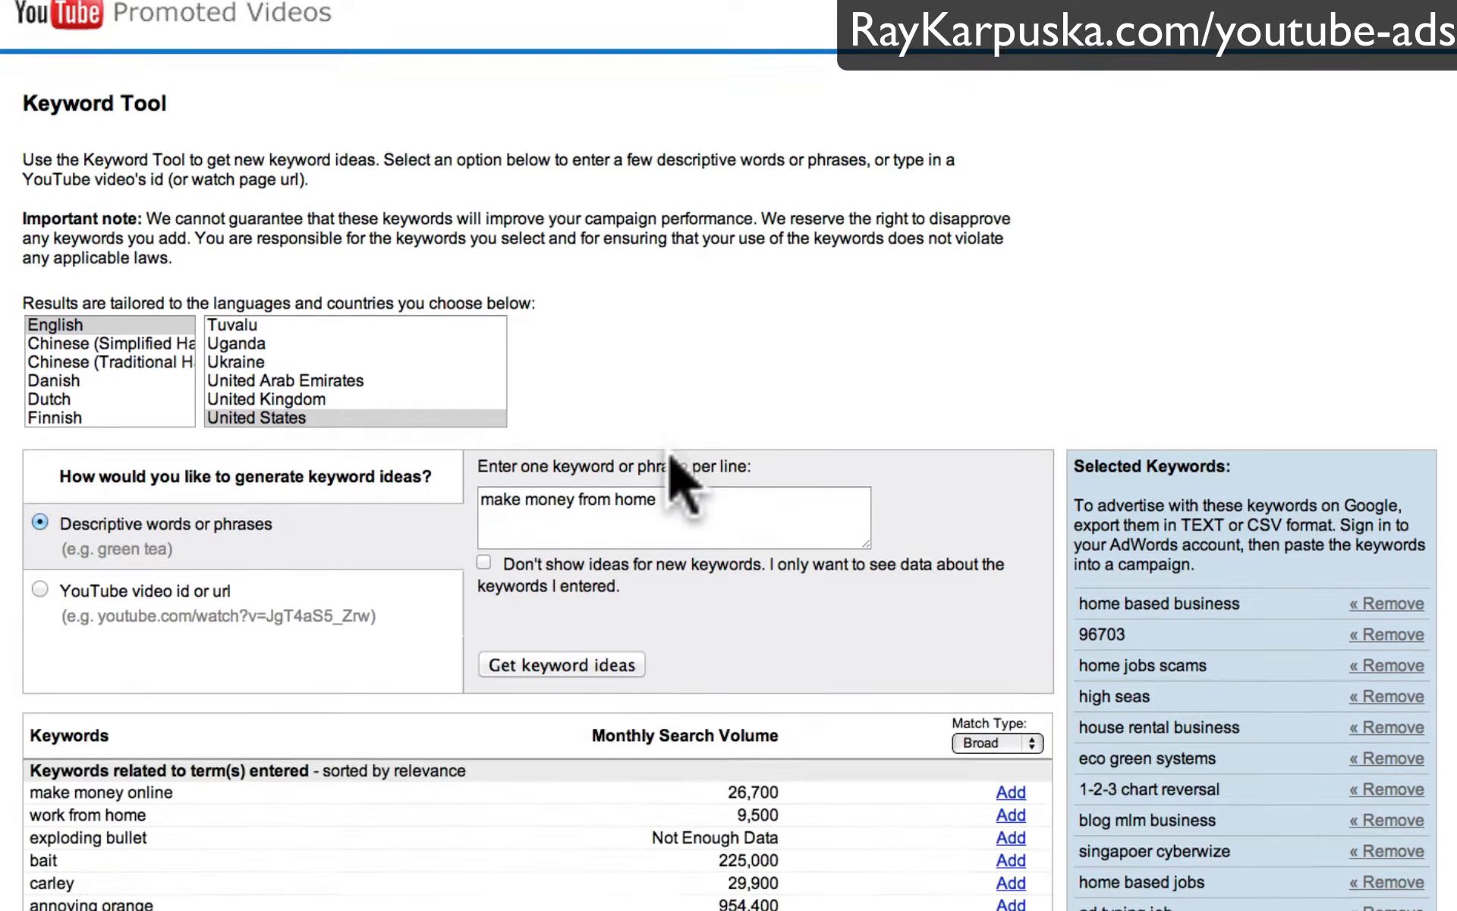
# Step: Add all 98 suggestions for "make money from home" to the selected keywords and check the end of that list
pyautogui.scroll(-5, 679, 466)
pyautogui.scroll(-10, 341, 630)
pyautogui.scroll(-15, 421, 596)
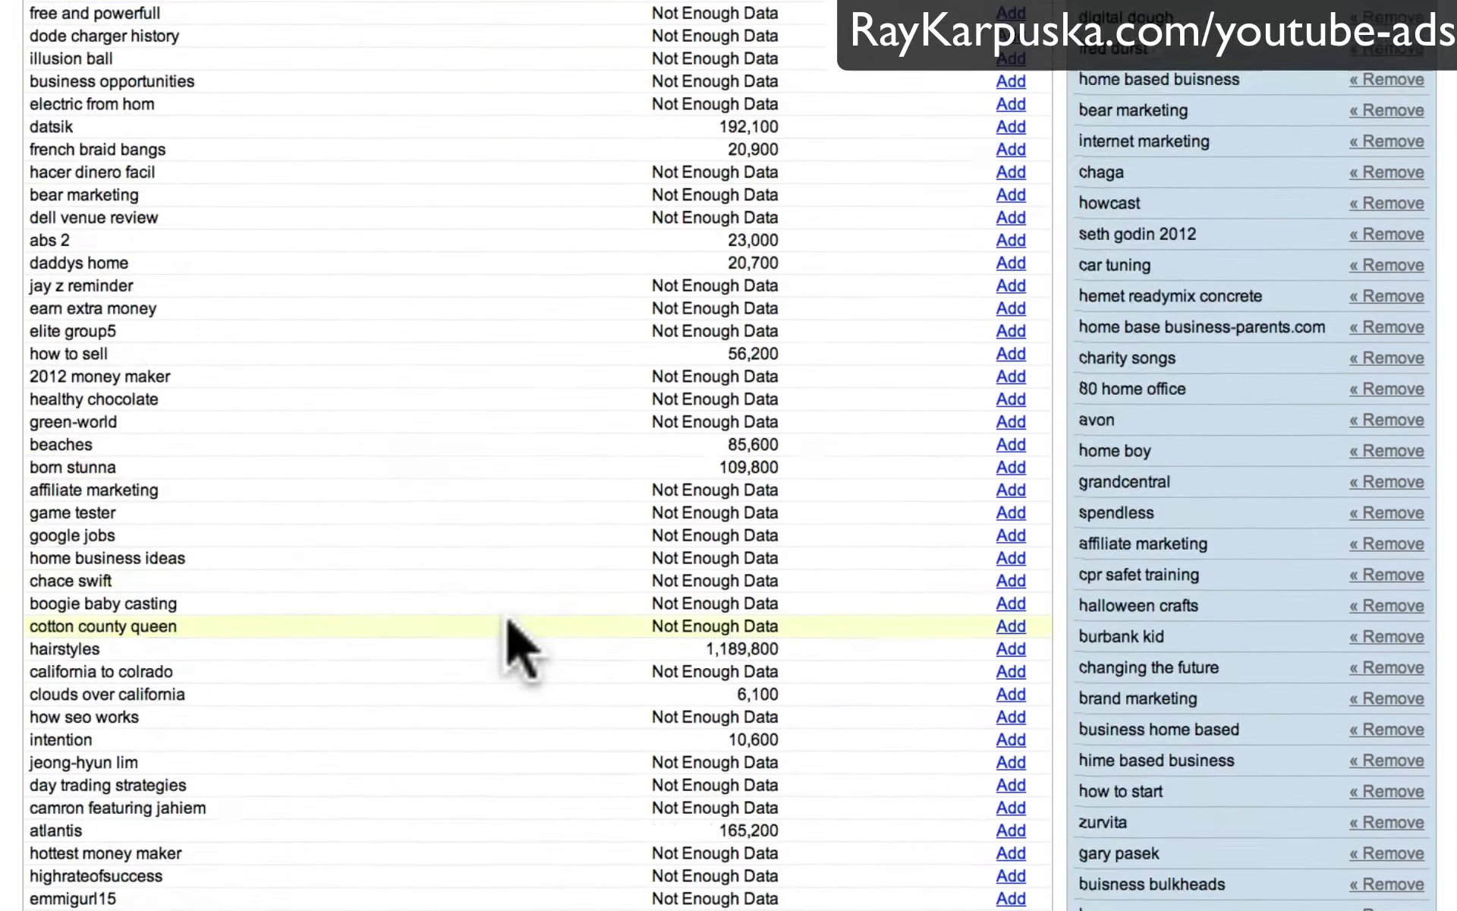
pyautogui.scroll(5, 827, 288)
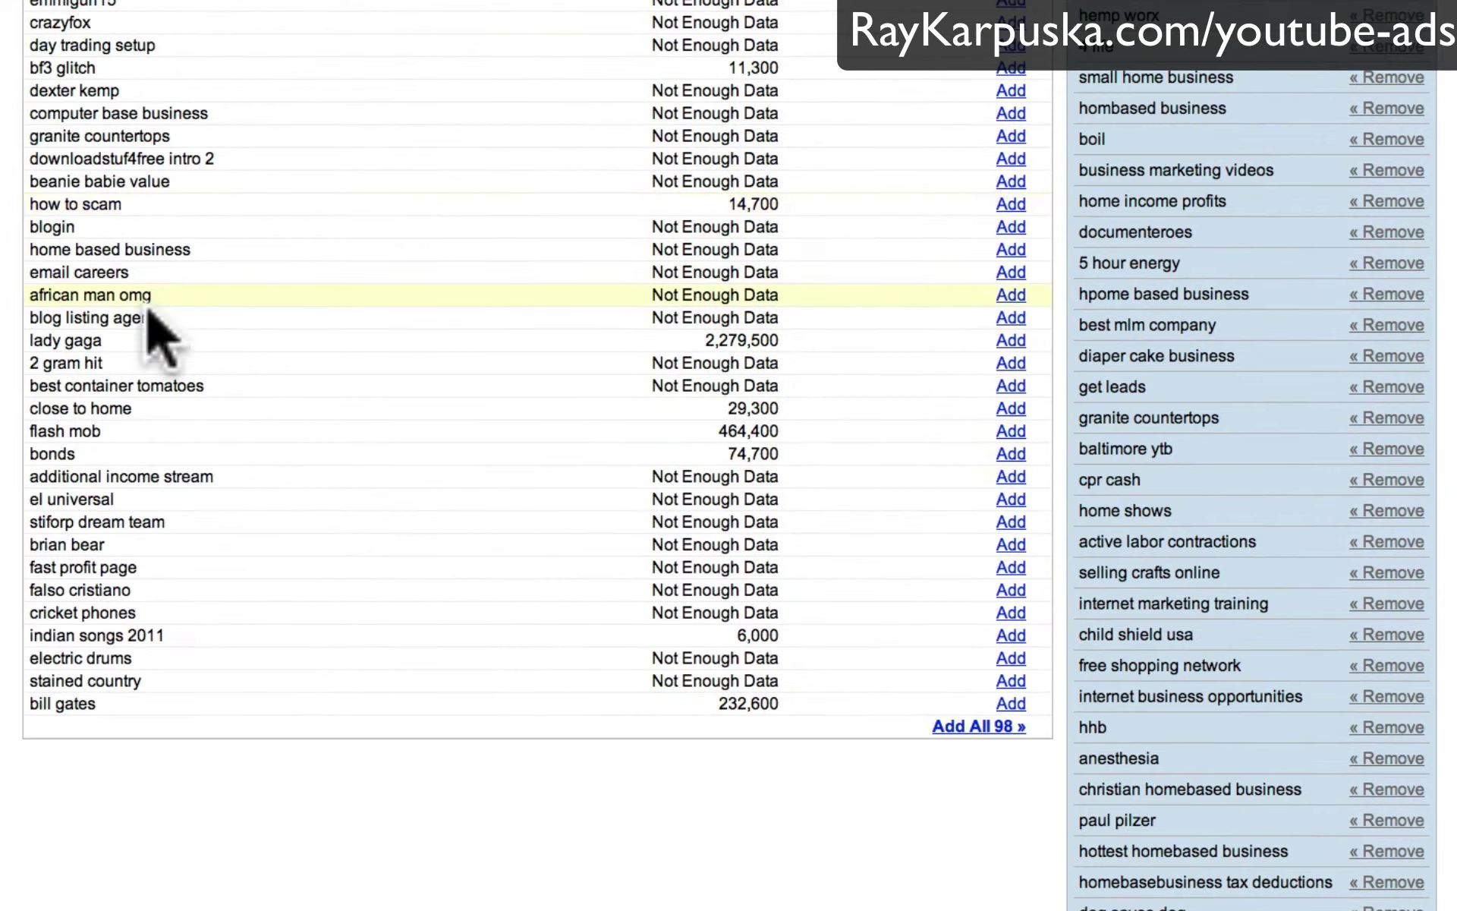
pyautogui.click(983, 727)
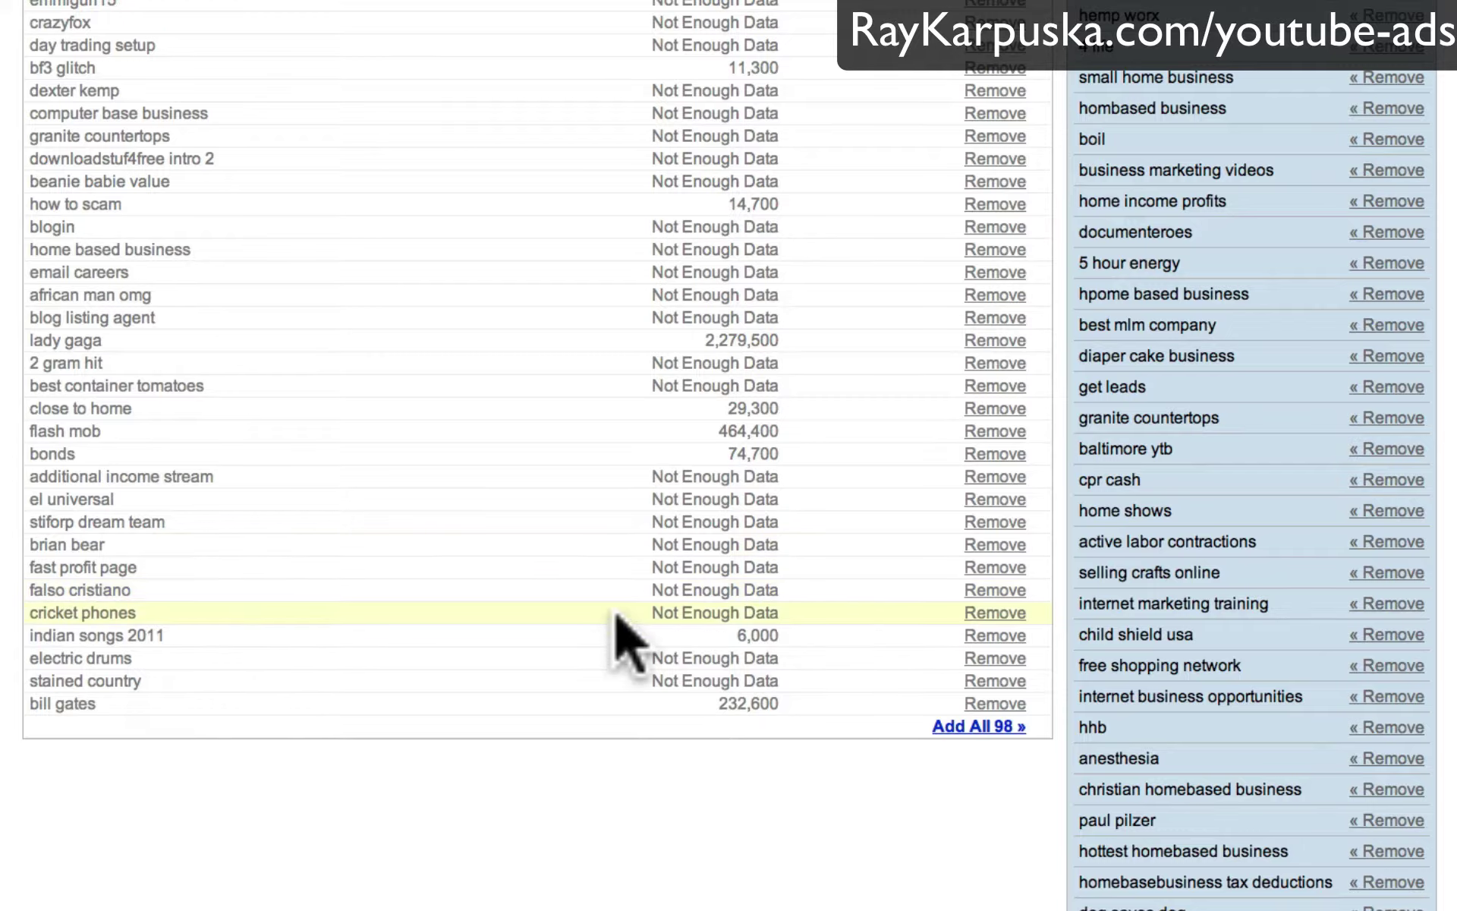
pyautogui.scroll(-15, 881, 565)
pyautogui.scroll(-5, 834, 573)
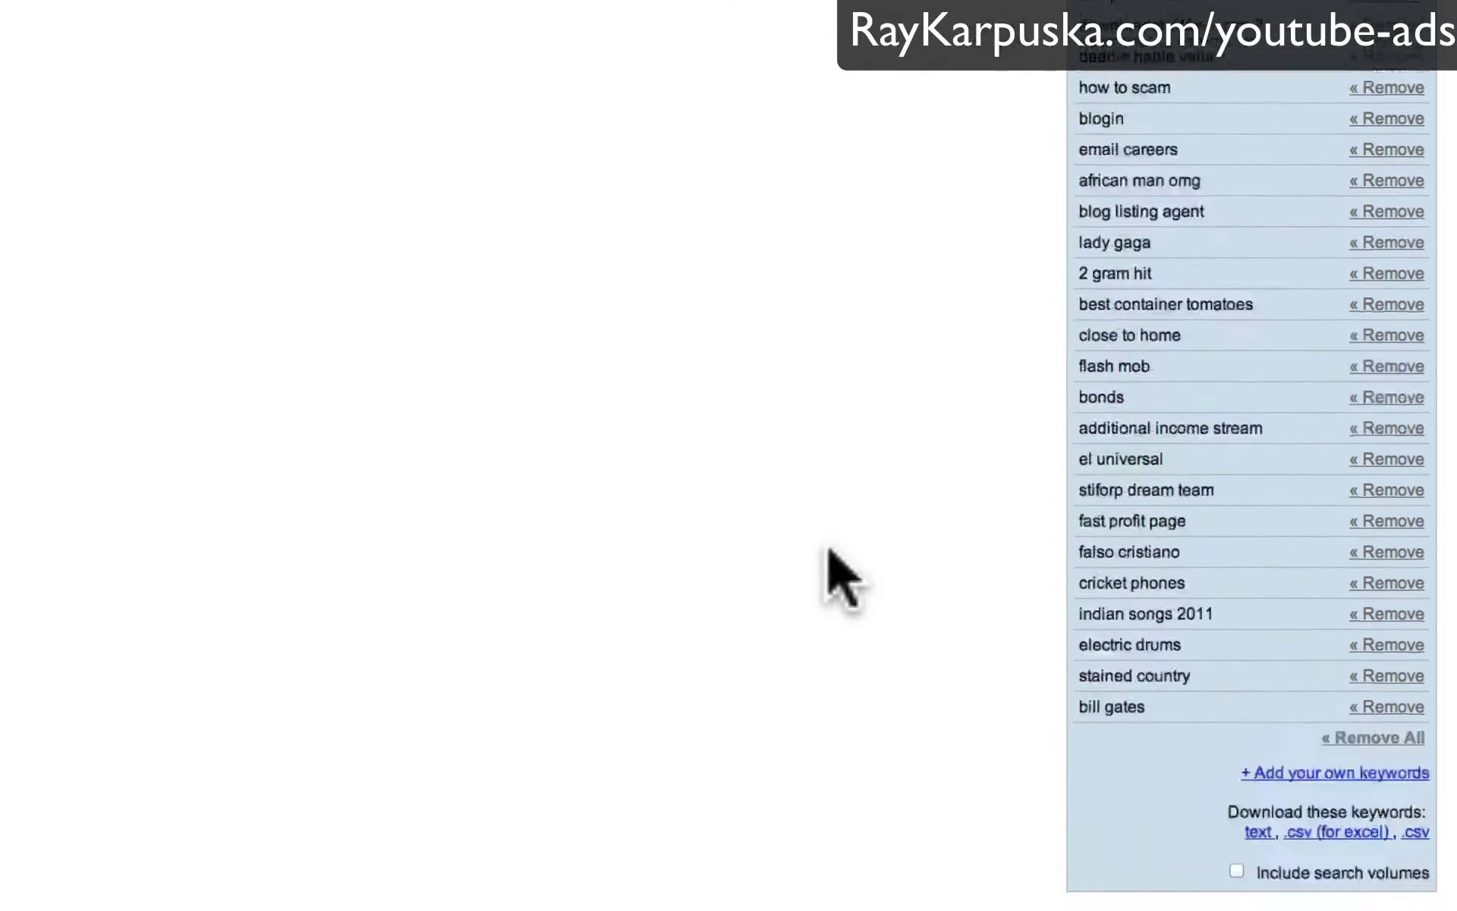
# Step: Replace the search phrase with "money making" and generate keyword ideas for it
pyautogui.scroll(20, 829, 572)
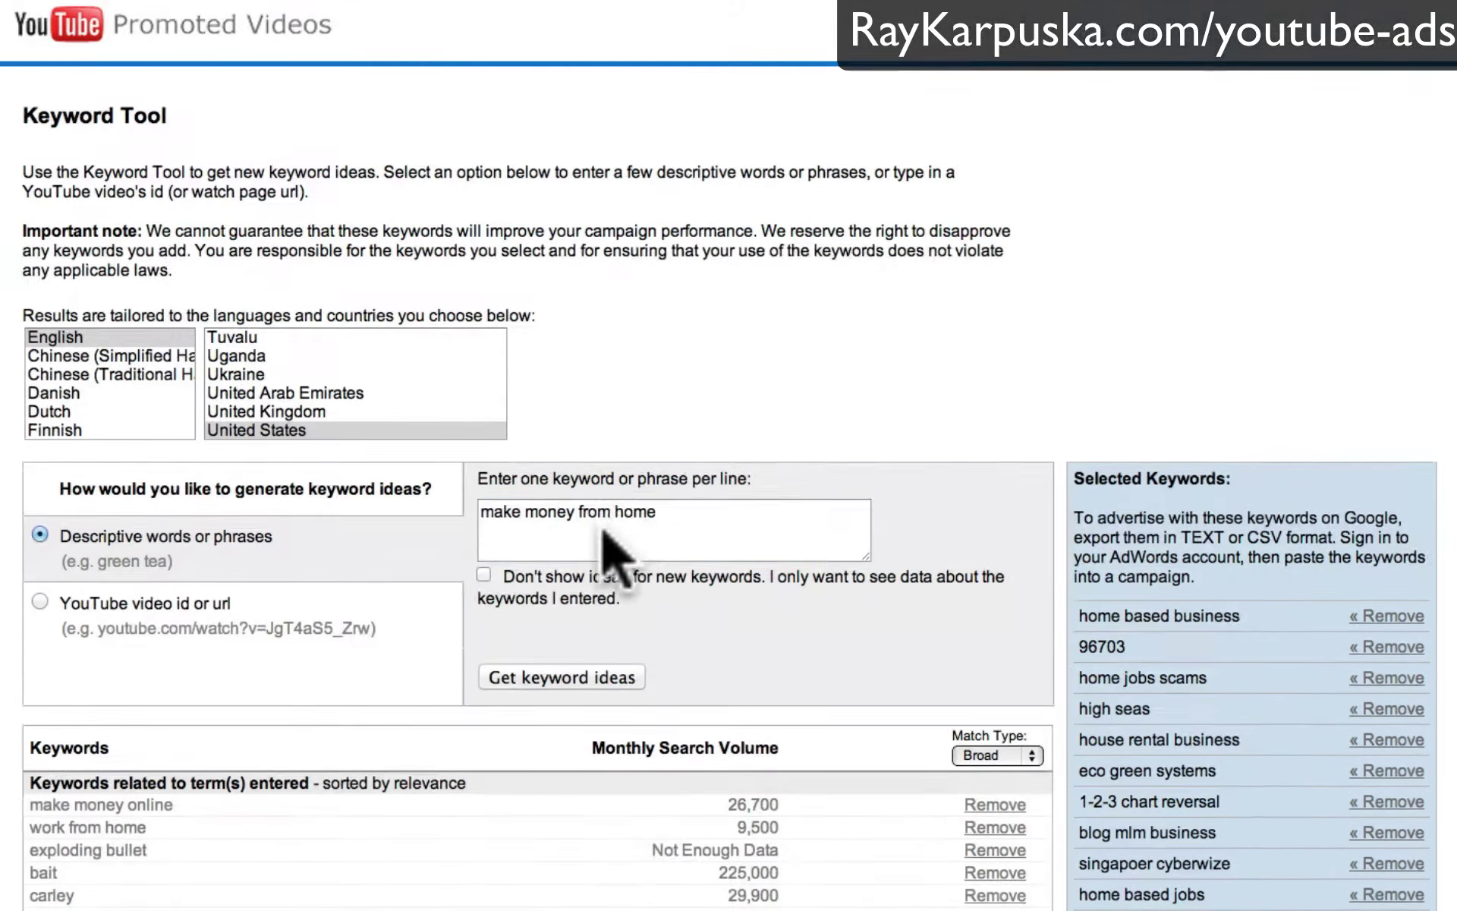
pyautogui.tripleClick(611, 523)
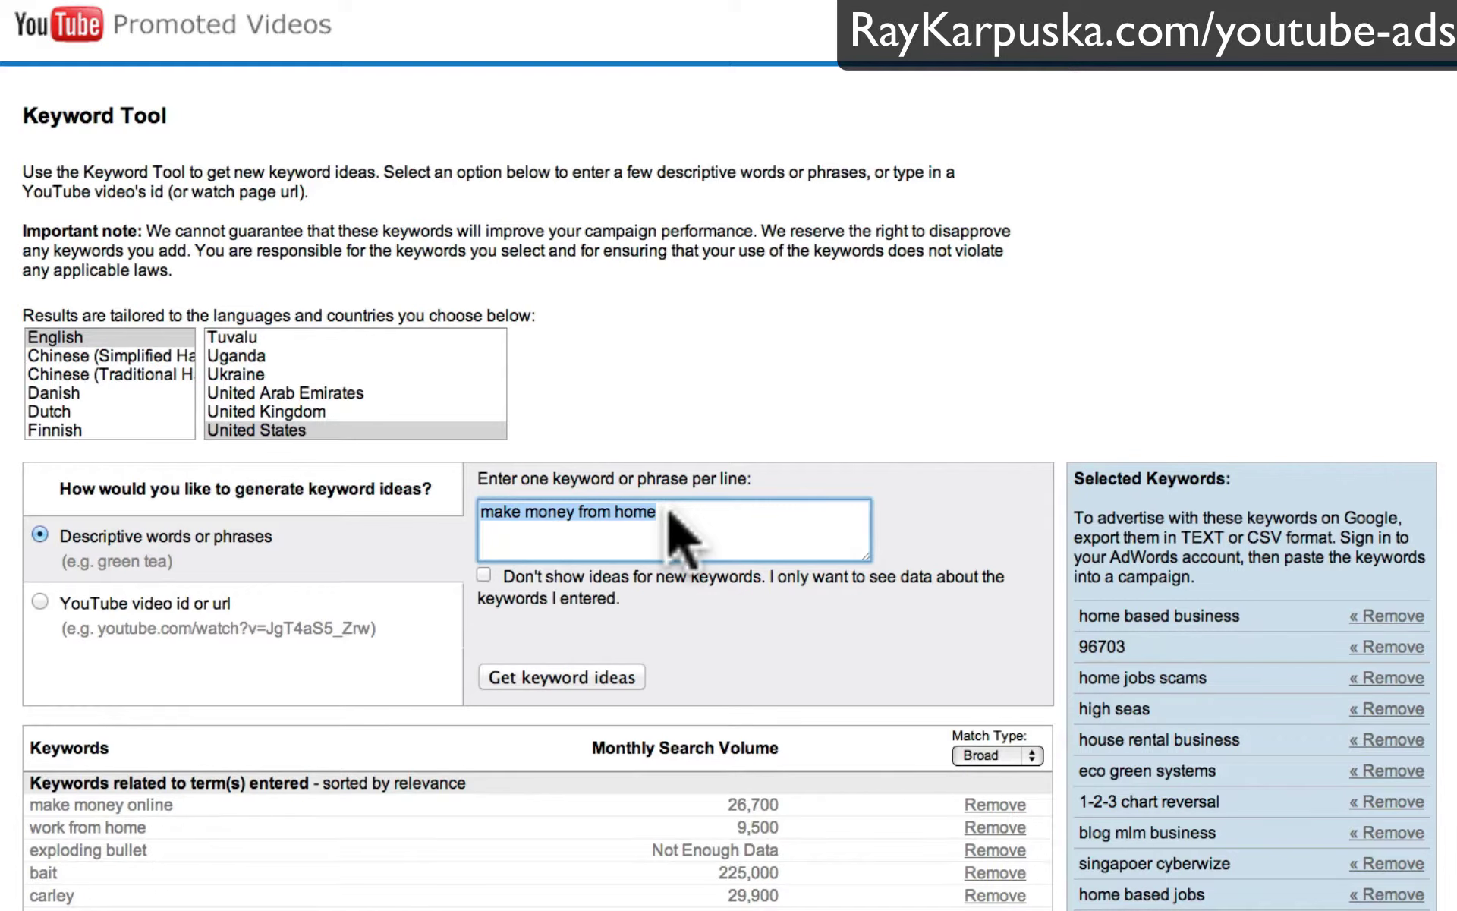
pyautogui.write('money making')
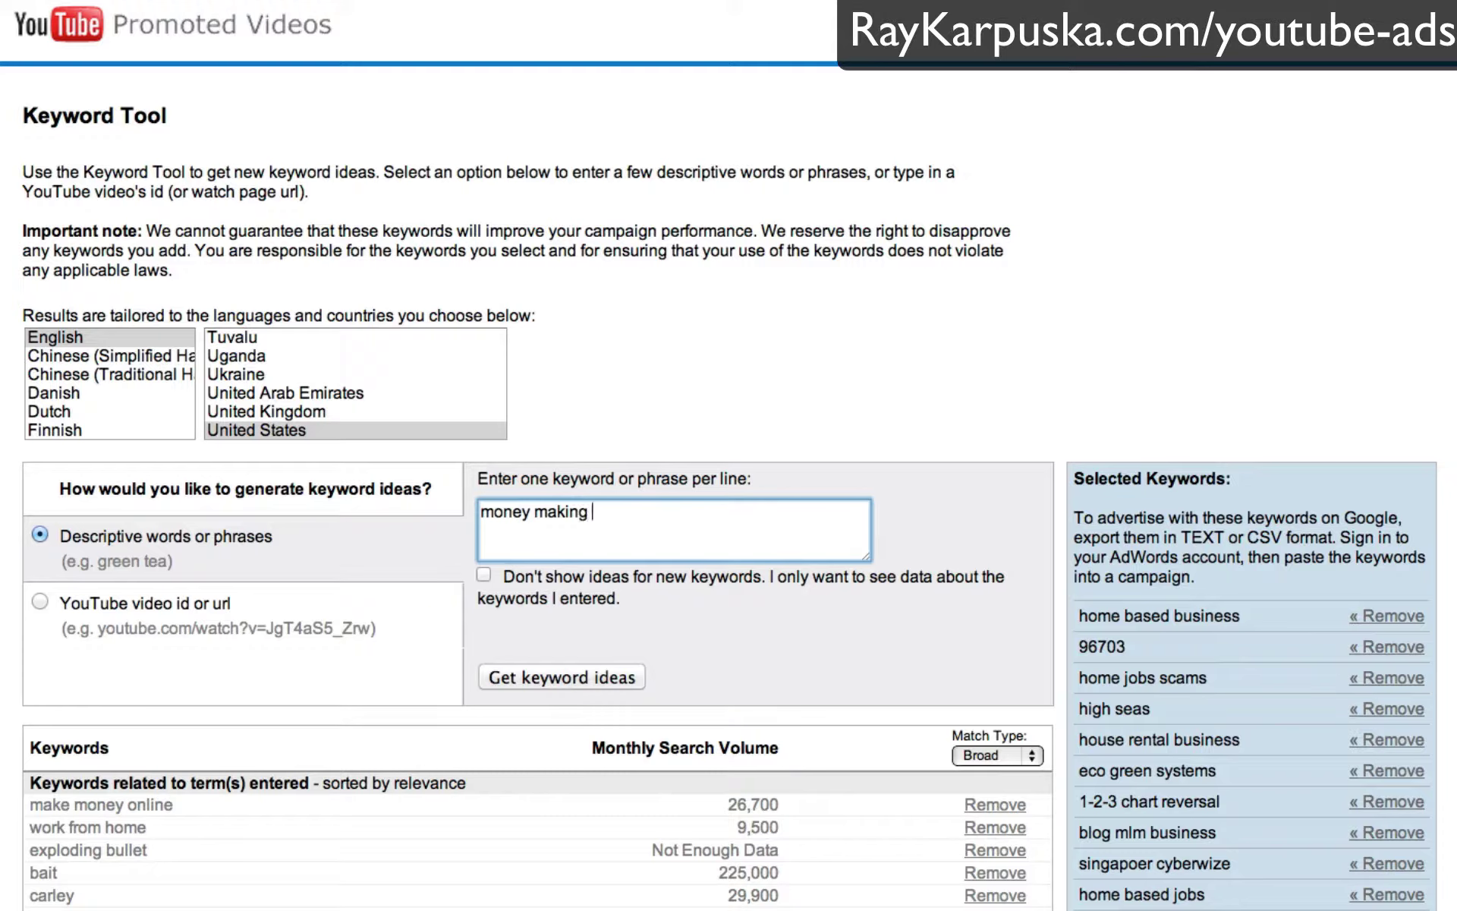
pyautogui.click(507, 673)
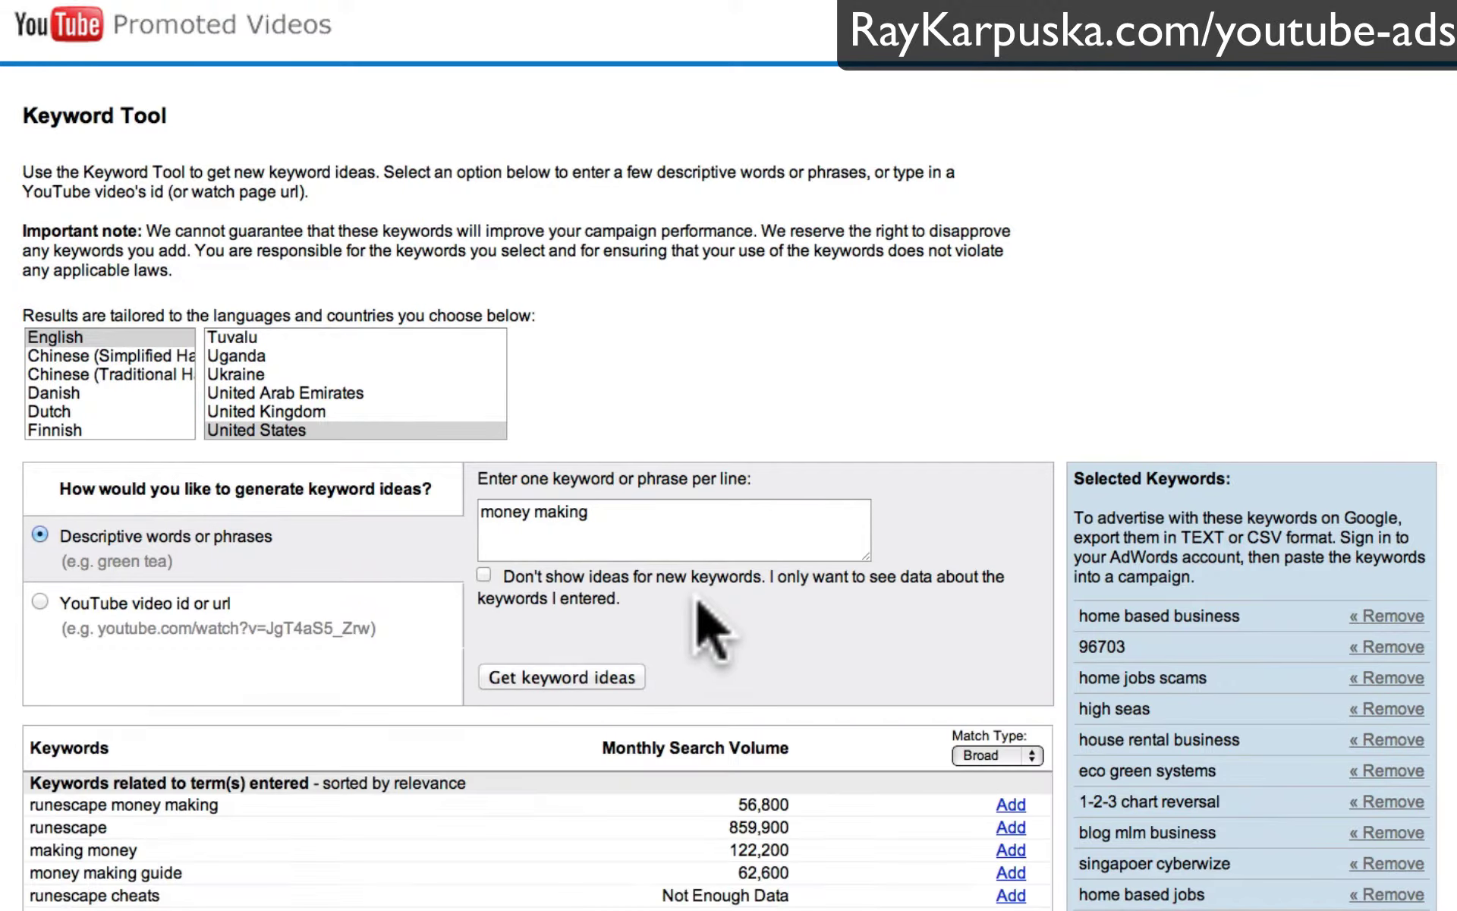
# Step: Look through the suggestions for "money making" and add all of them to the selected keywords
pyautogui.scroll(-10, 707, 623)
pyautogui.scroll(8, 707, 592)
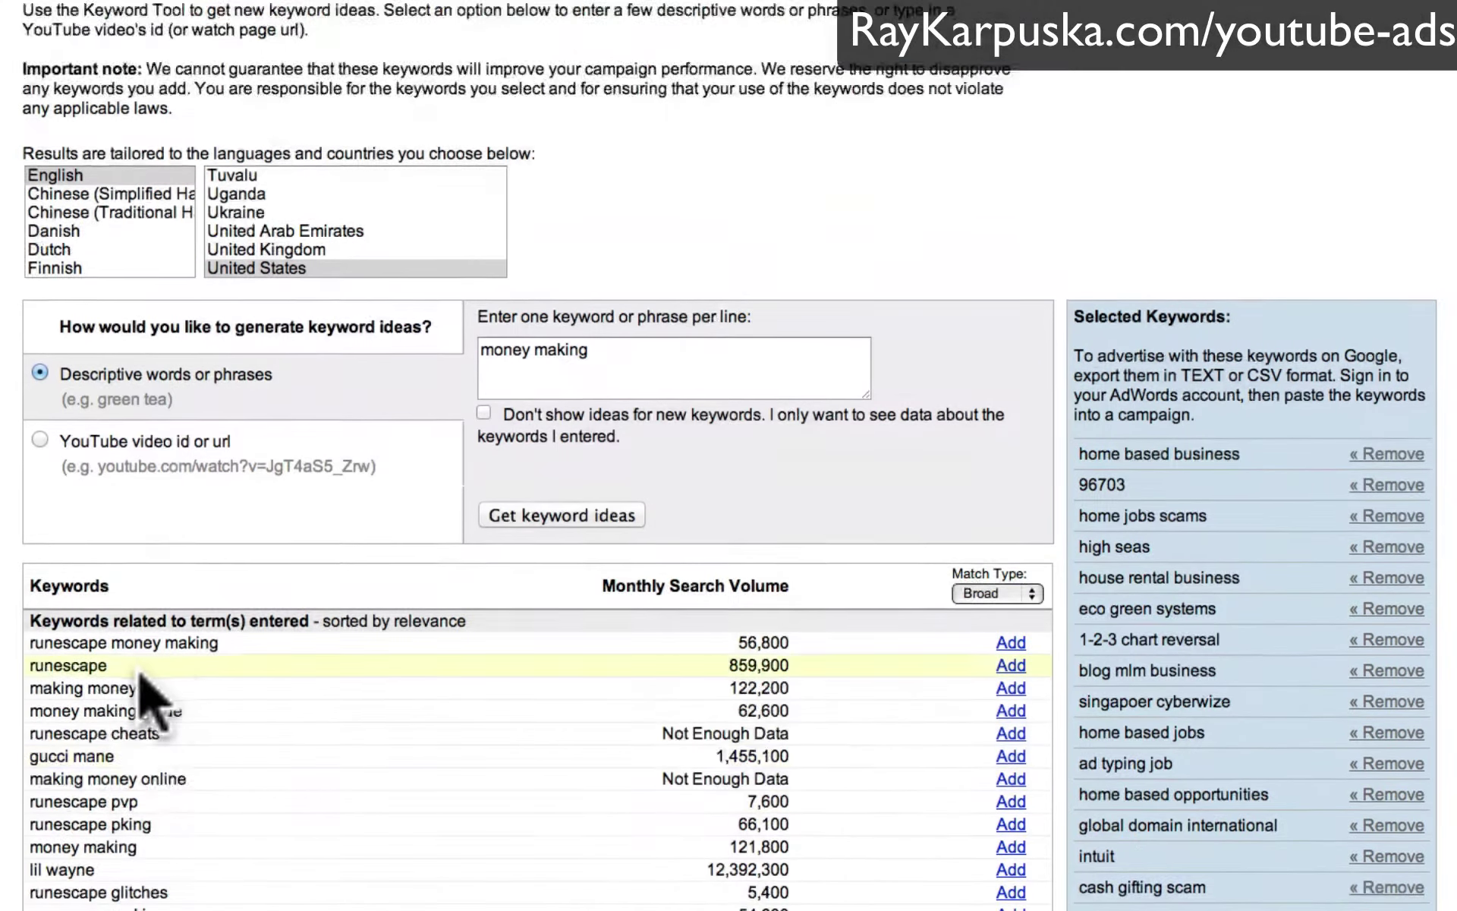
pyautogui.scroll(-3, 190, 683)
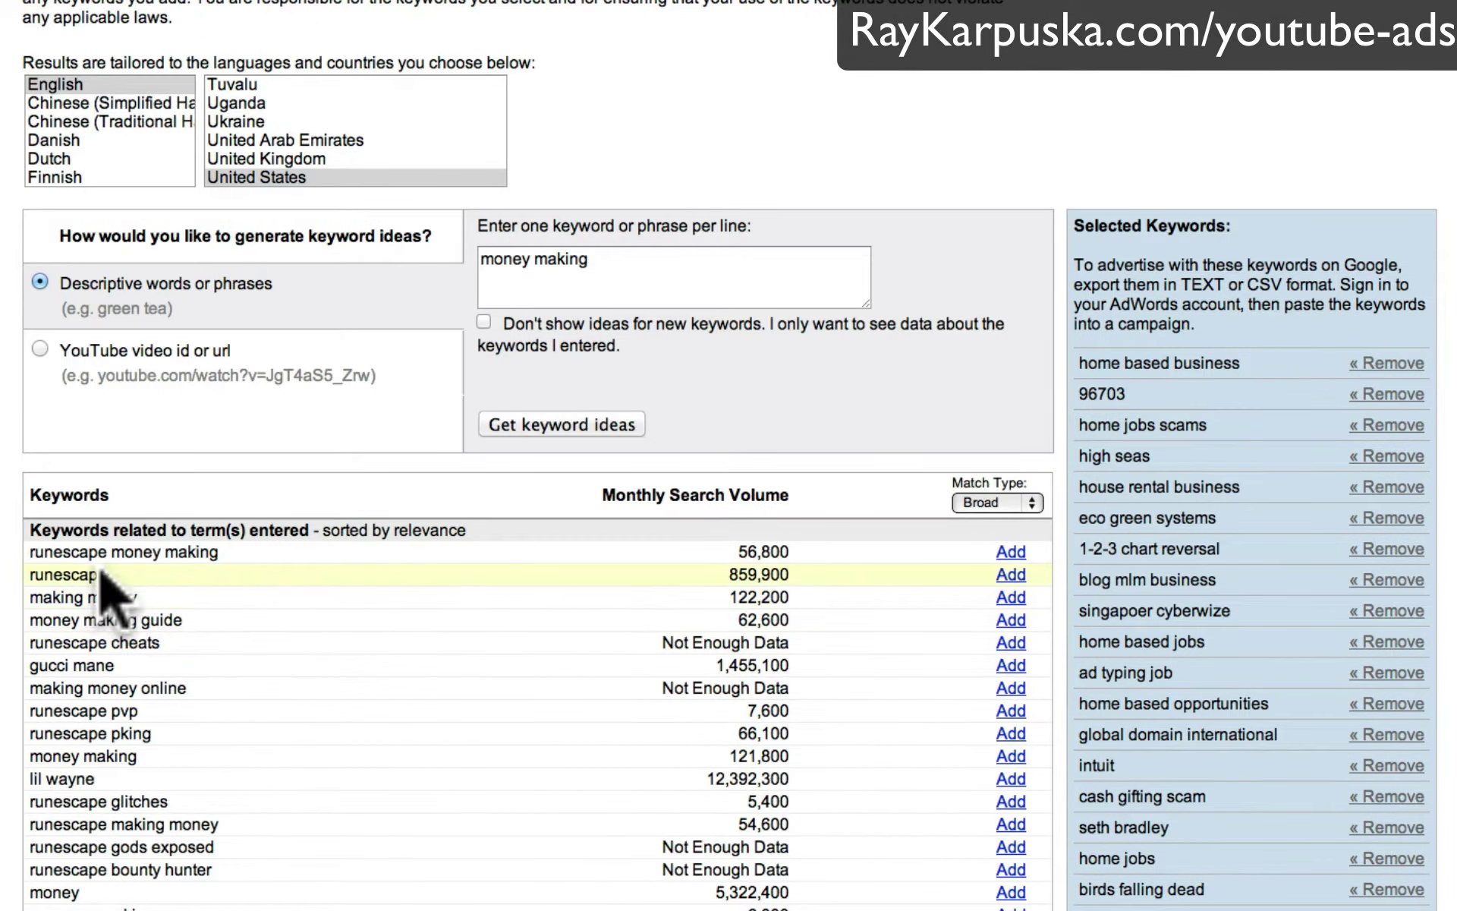
pyautogui.scroll(-8, 342, 666)
pyautogui.scroll(-20, 377, 679)
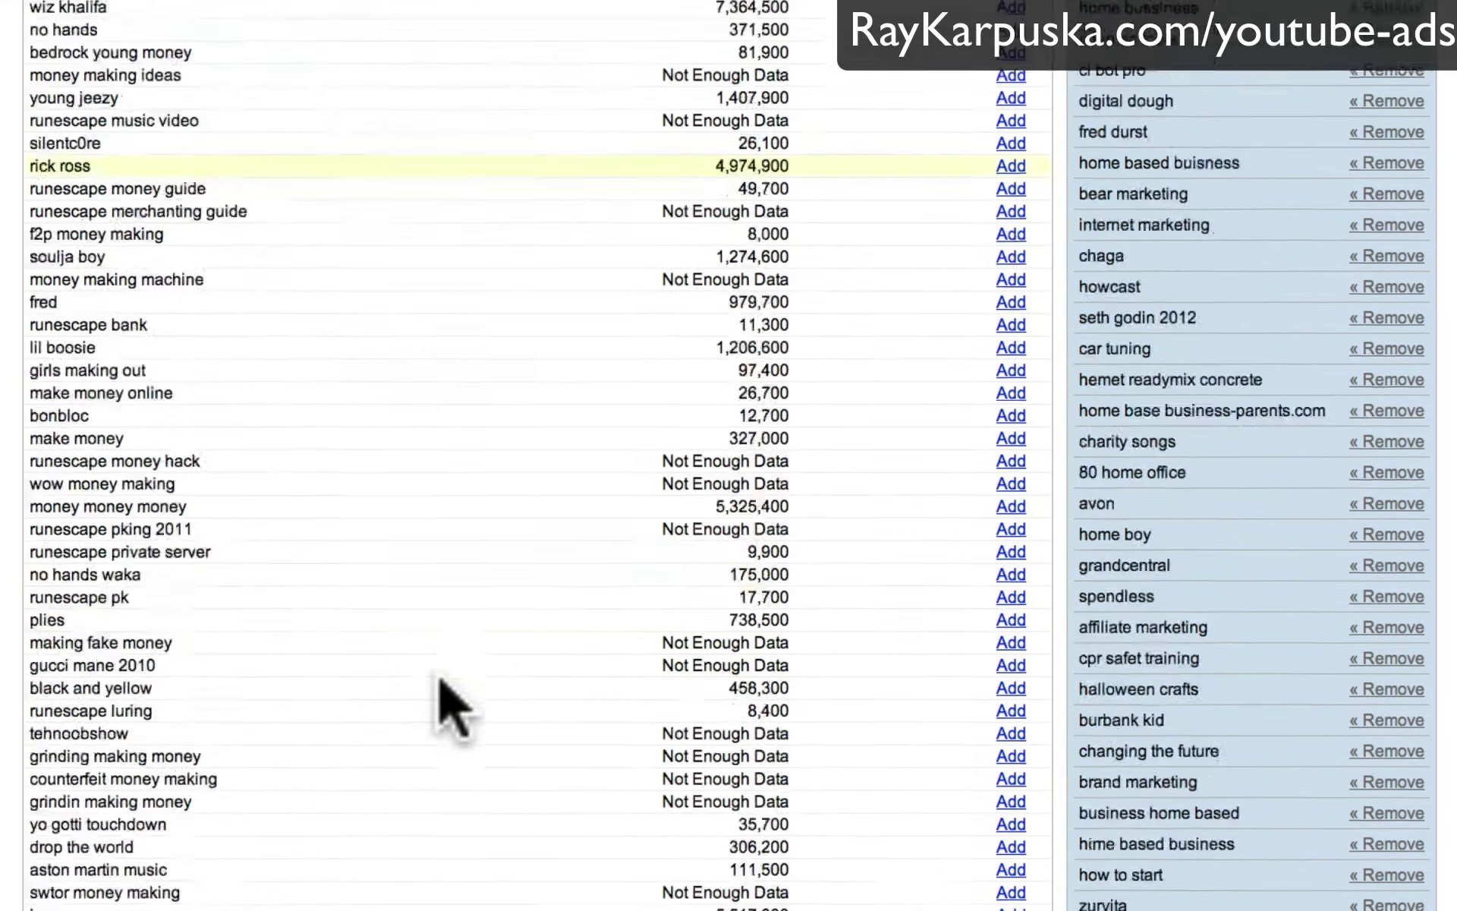
pyautogui.click(988, 148)
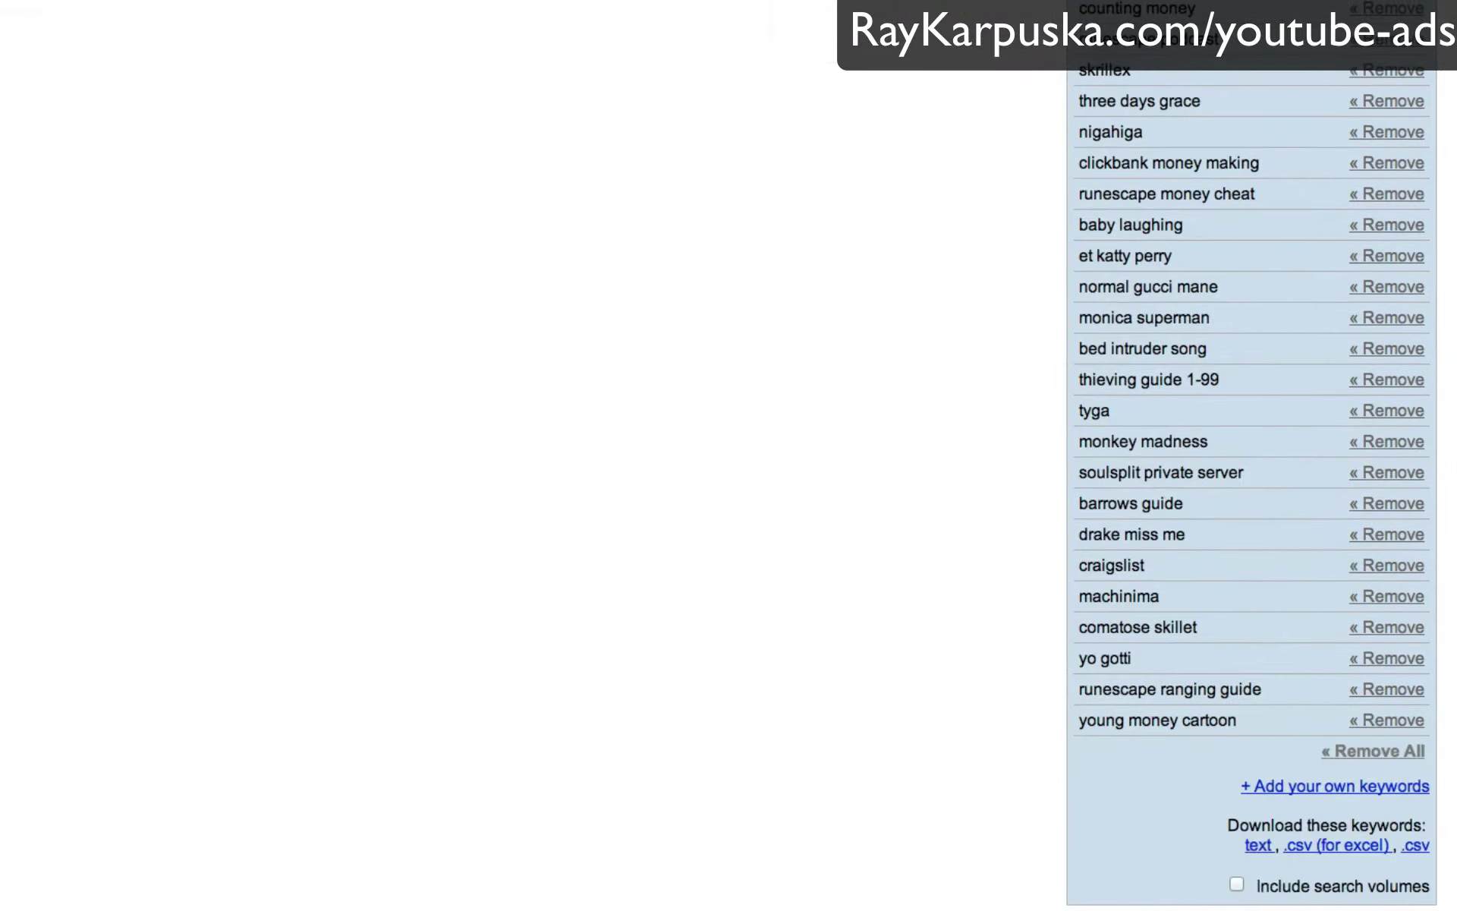
# Step: Download the selected keywords as text and open the exported keywords.txt file to look through the list
pyautogui.click(1261, 844)
pyautogui.click(113, 903)
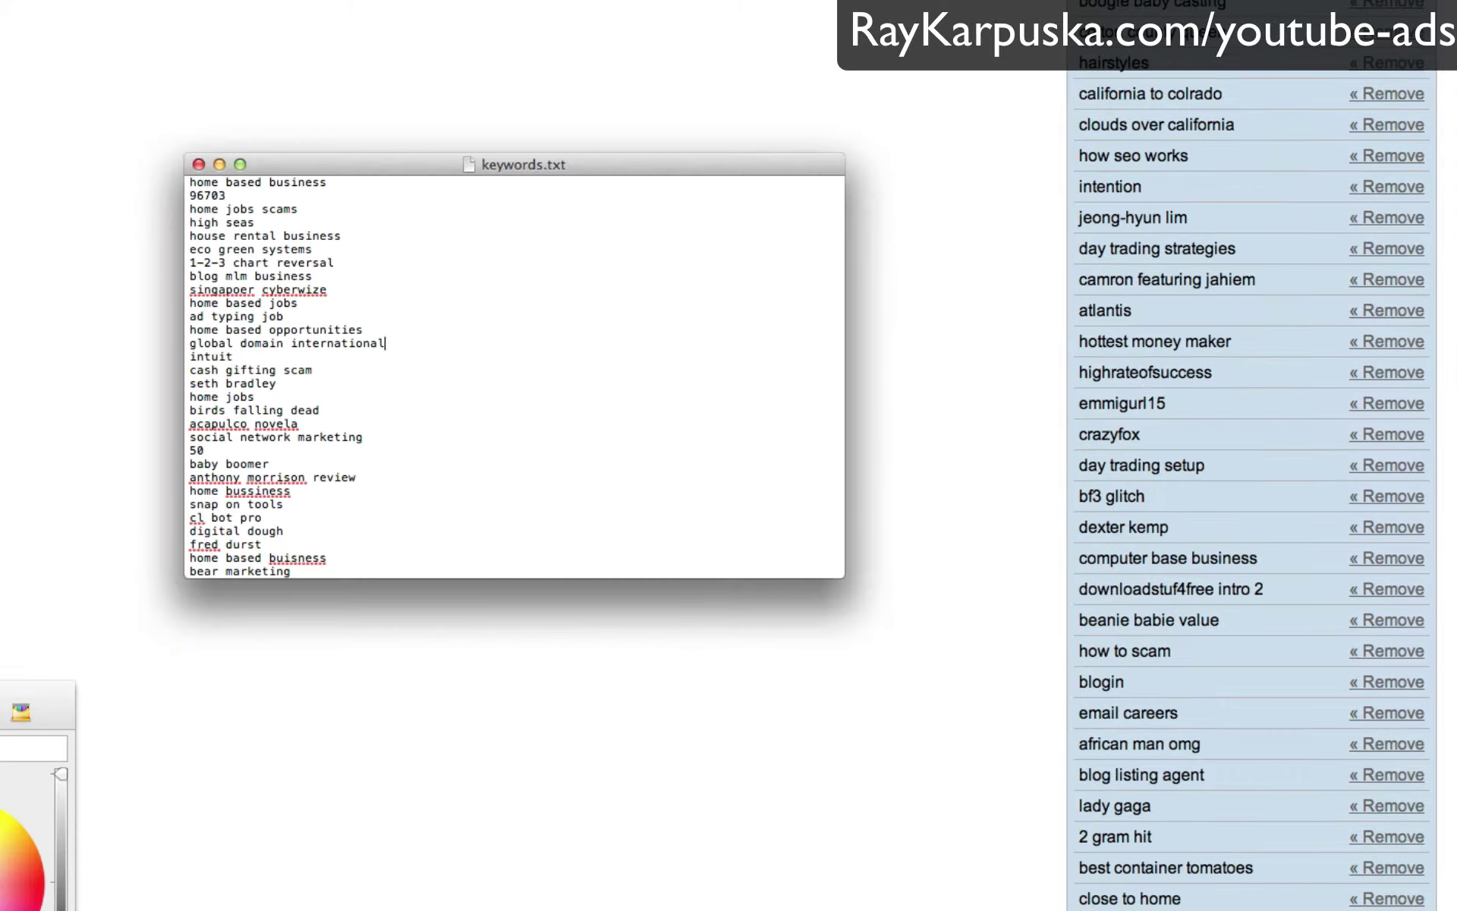
pyautogui.moveTo(589, 165); pyautogui.dragTo(603, 167)
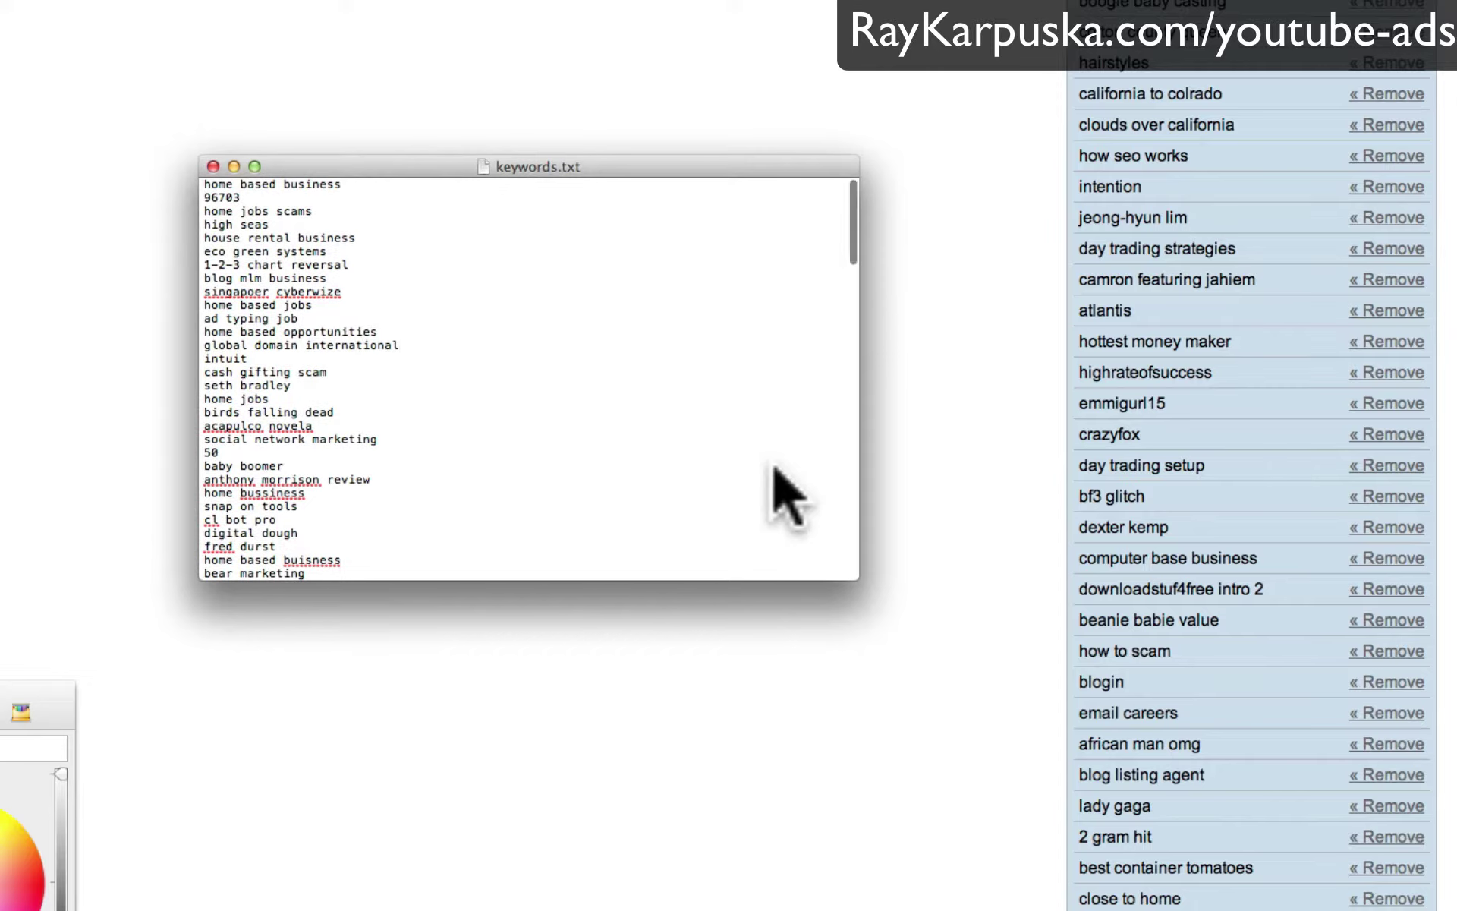
pyautogui.scroll(-3, 699, 481)
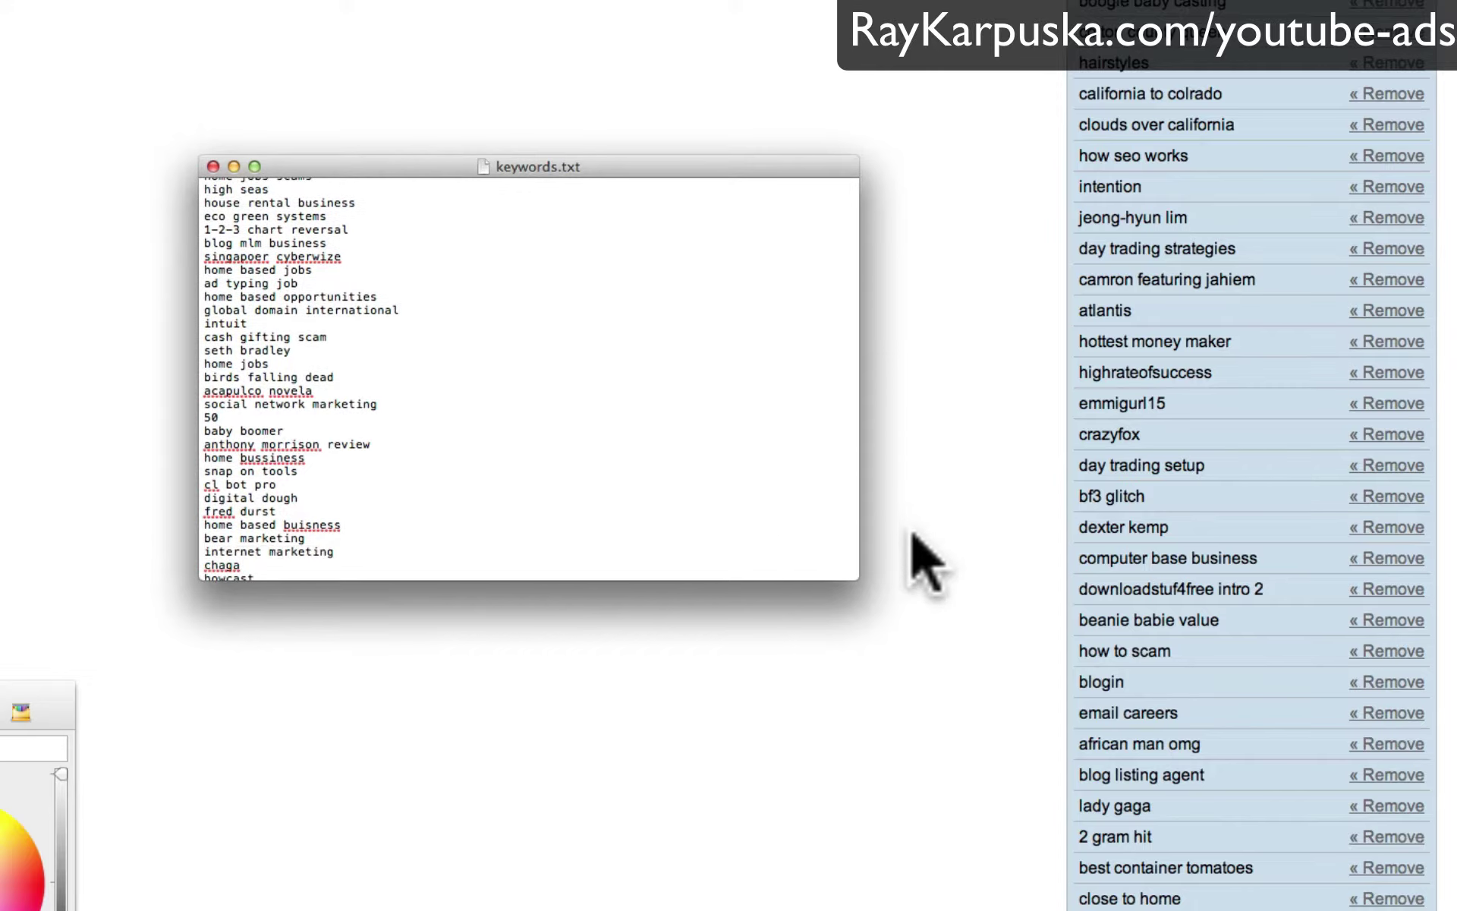
# Step: Switch to the Keynote presentation to review the steps slide, and return to the keyword list in Chrome
pyautogui.press('super+Tab')
pyautogui.press('super+Tab')
pyautogui.press('super+Tab')
pyautogui.press('super+Tab')
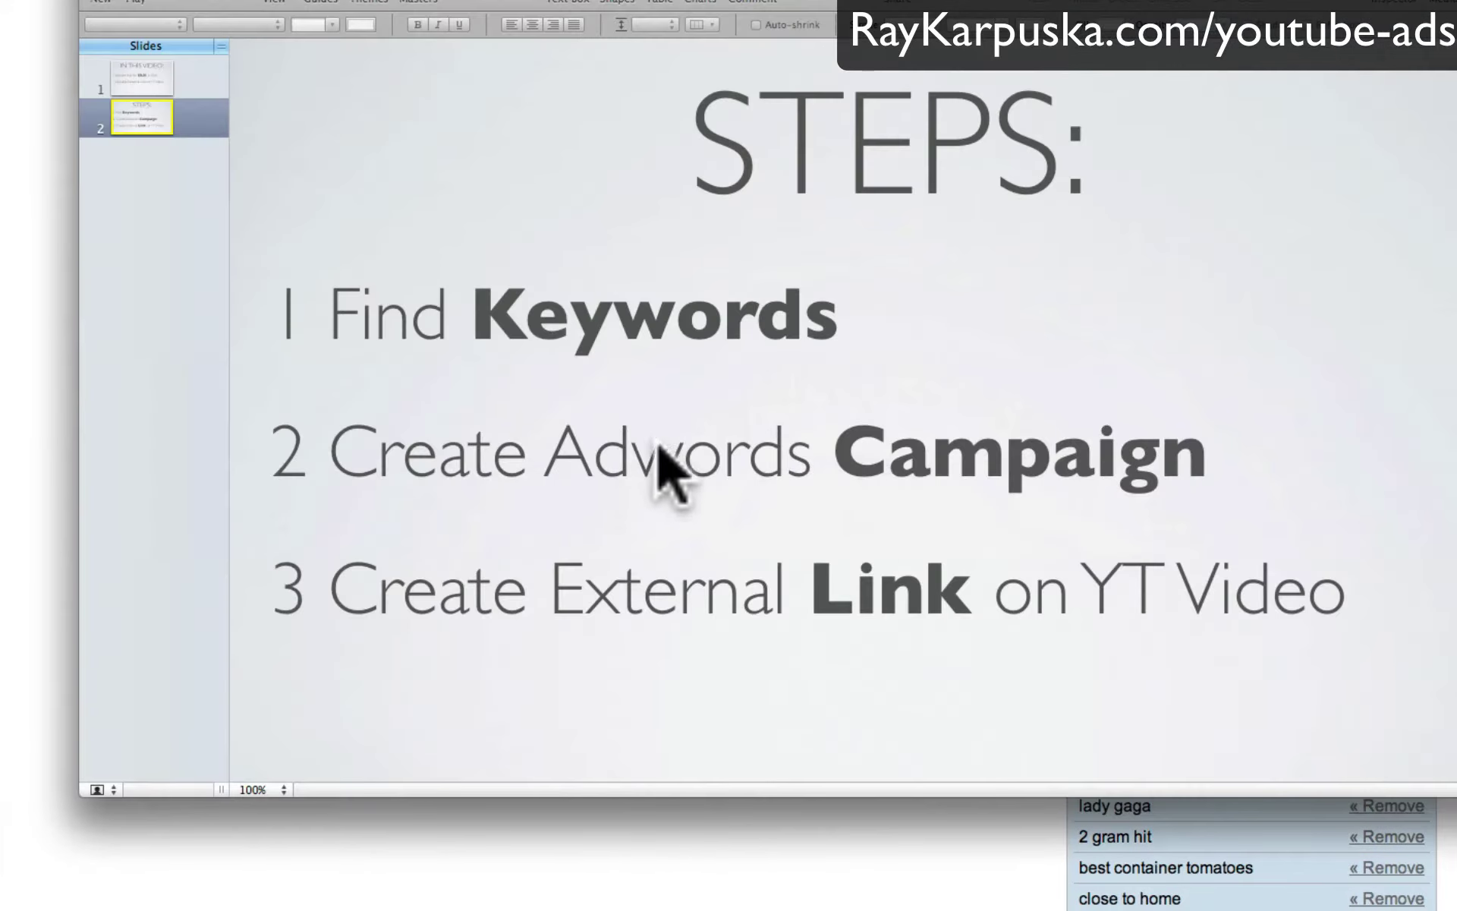
pyautogui.press('super+Tab')
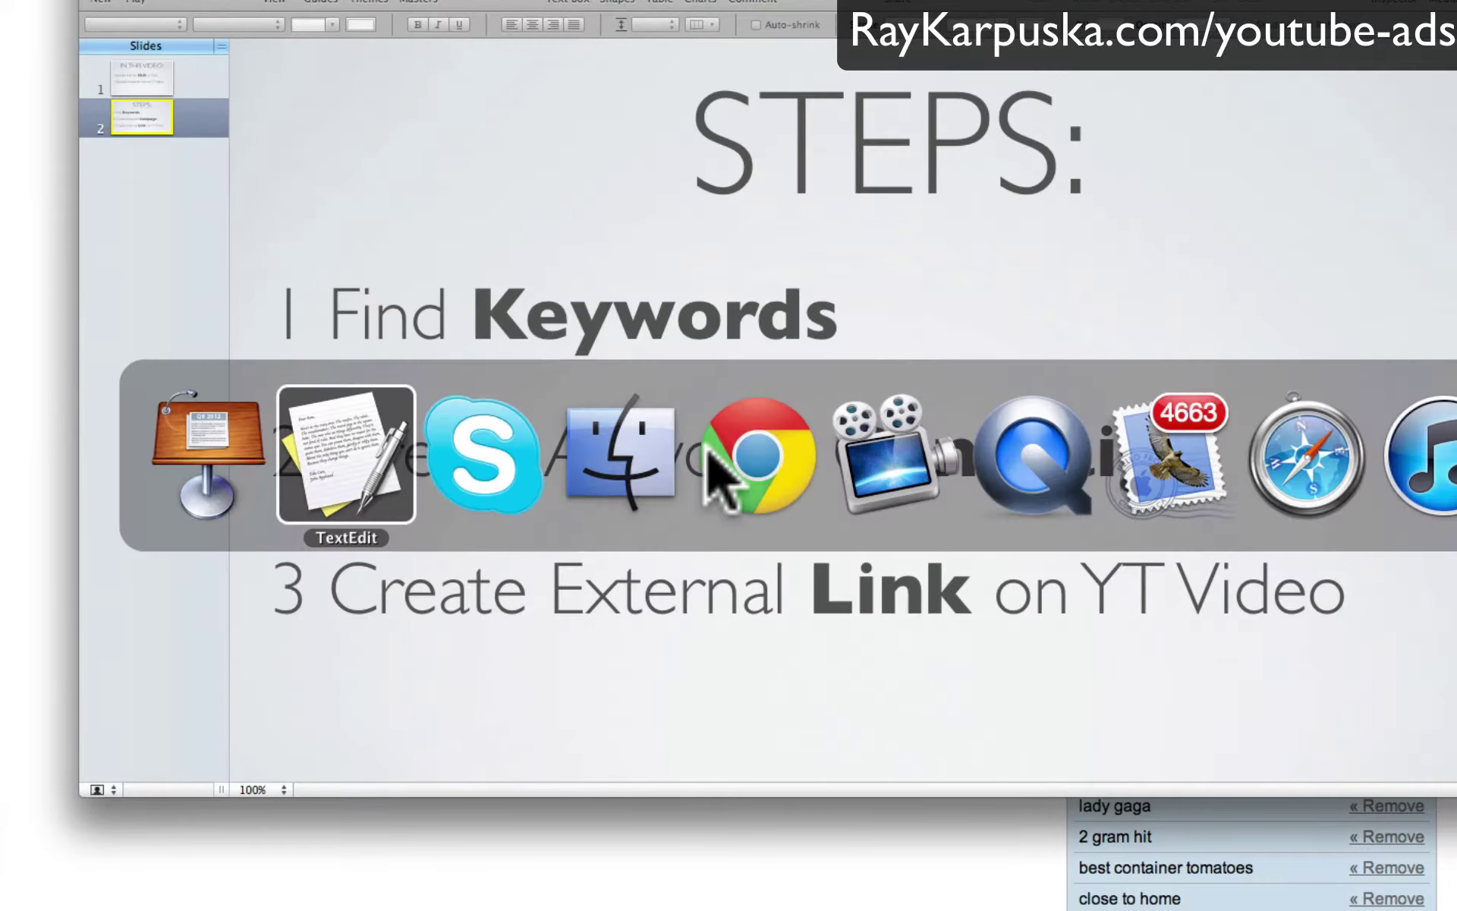
pyautogui.click(752, 463)
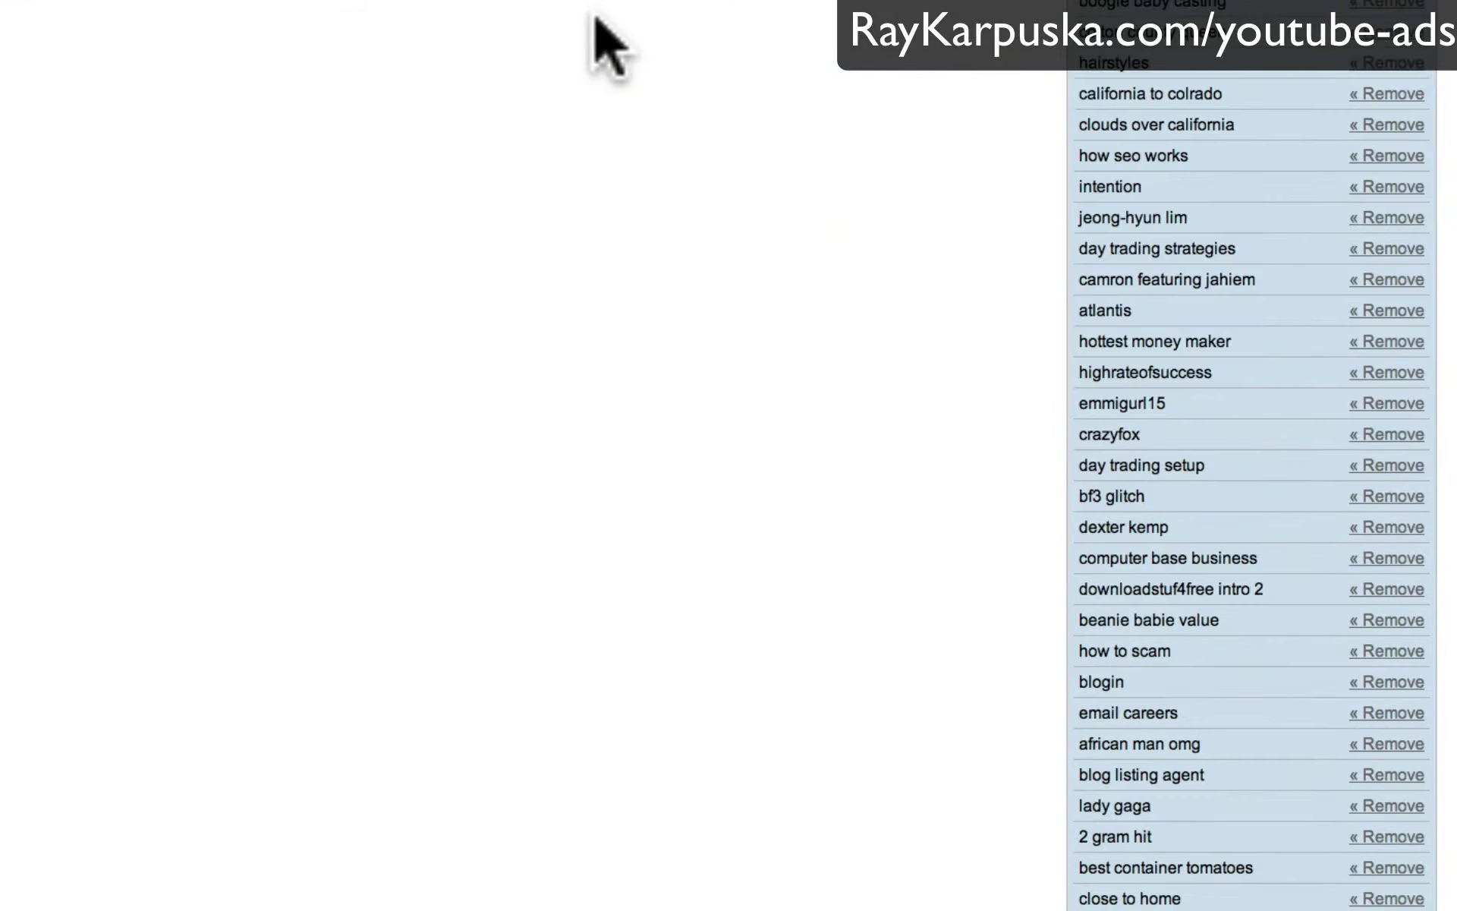
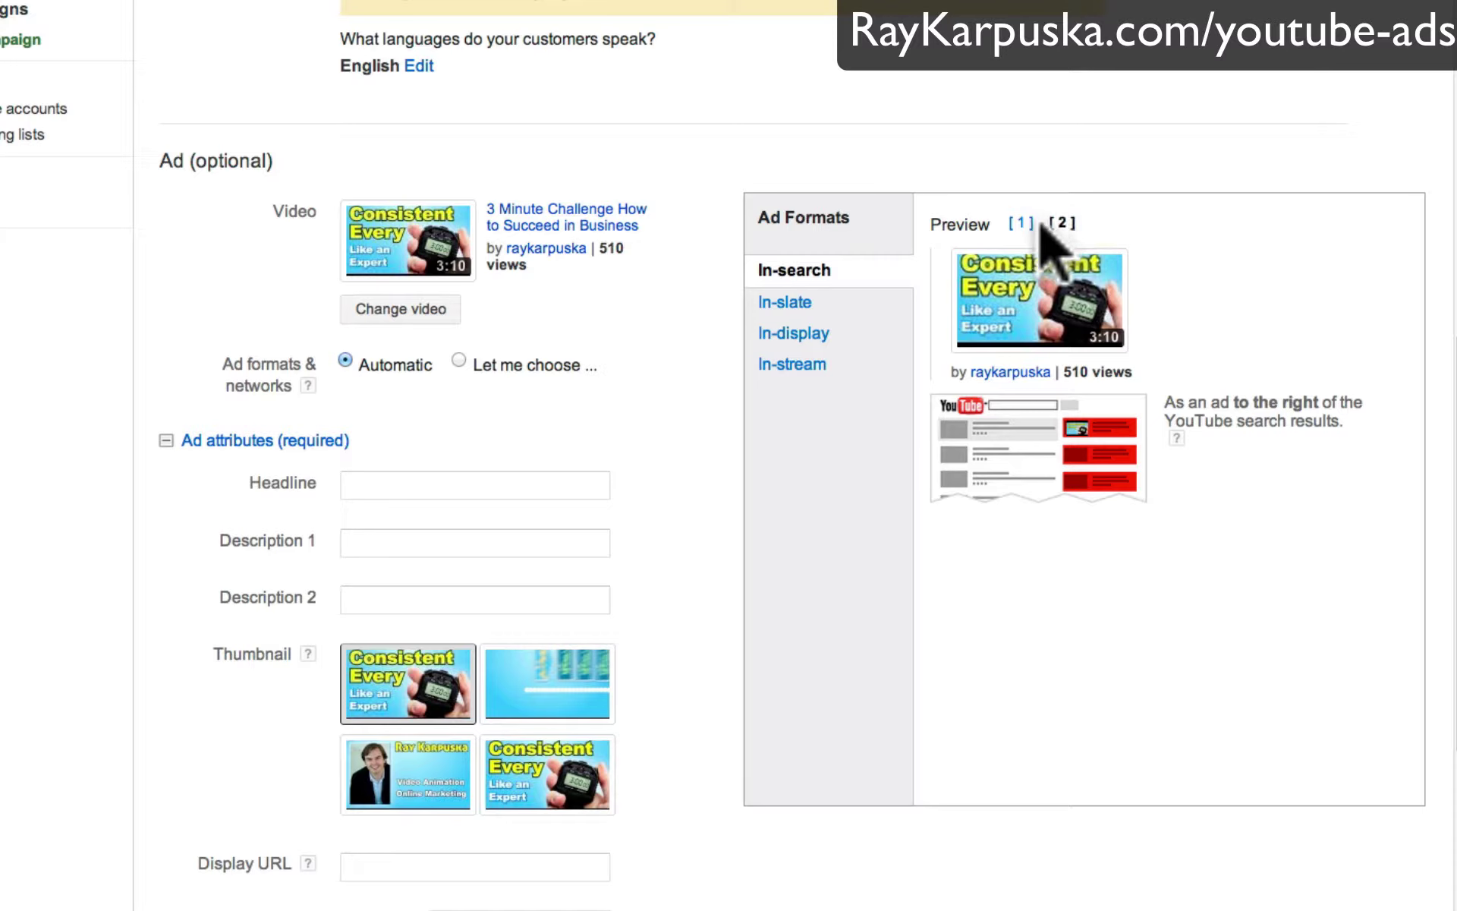
# Step: Compare the two in-search ad previews, above and beside the YouTube search results
pyautogui.click(1020, 222)
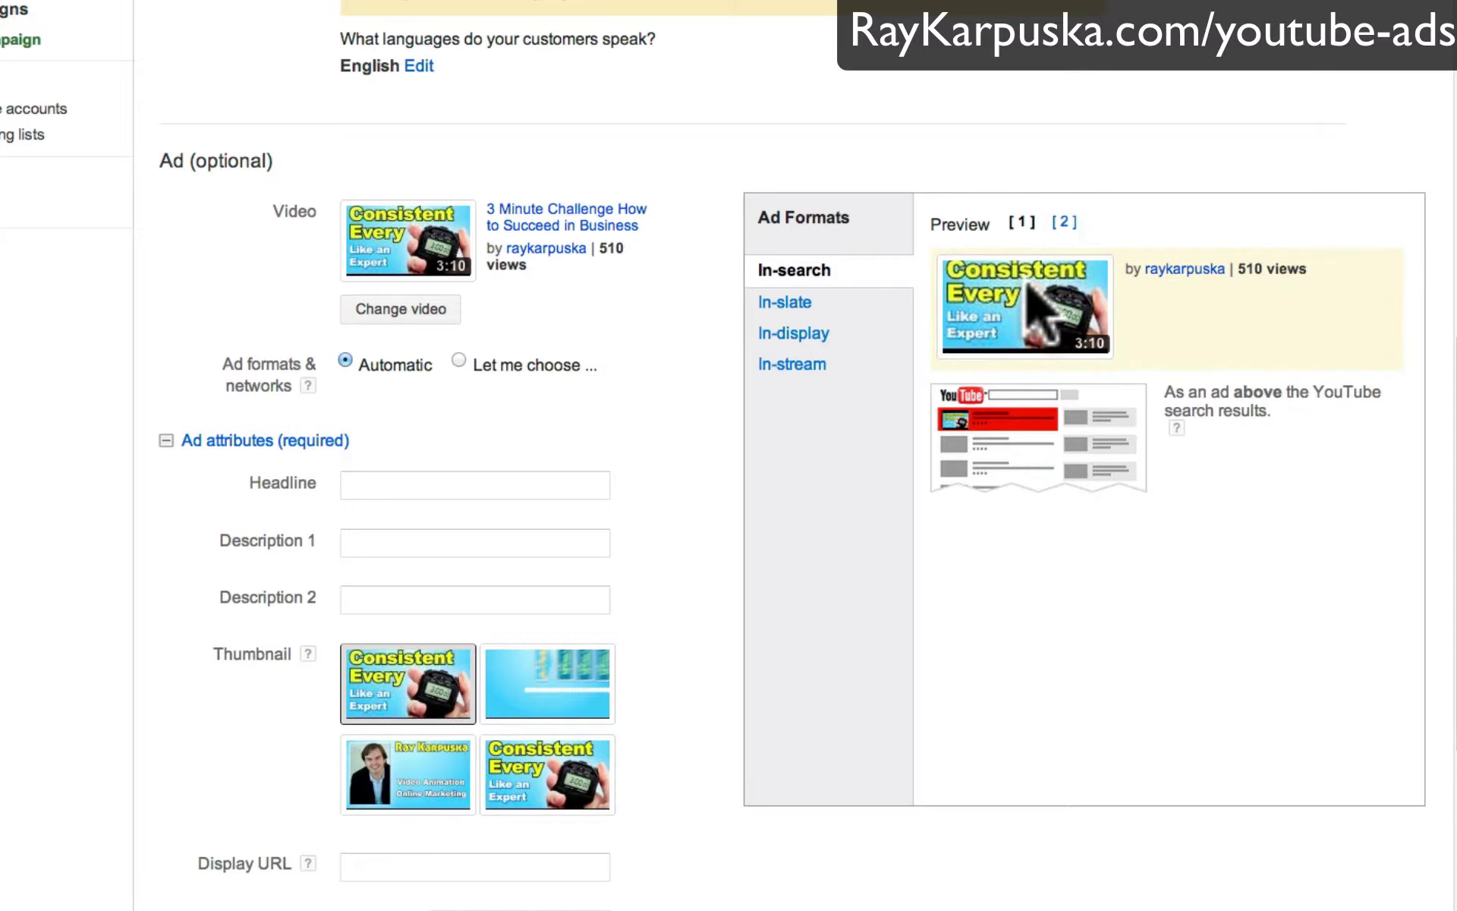
pyautogui.click(1063, 221)
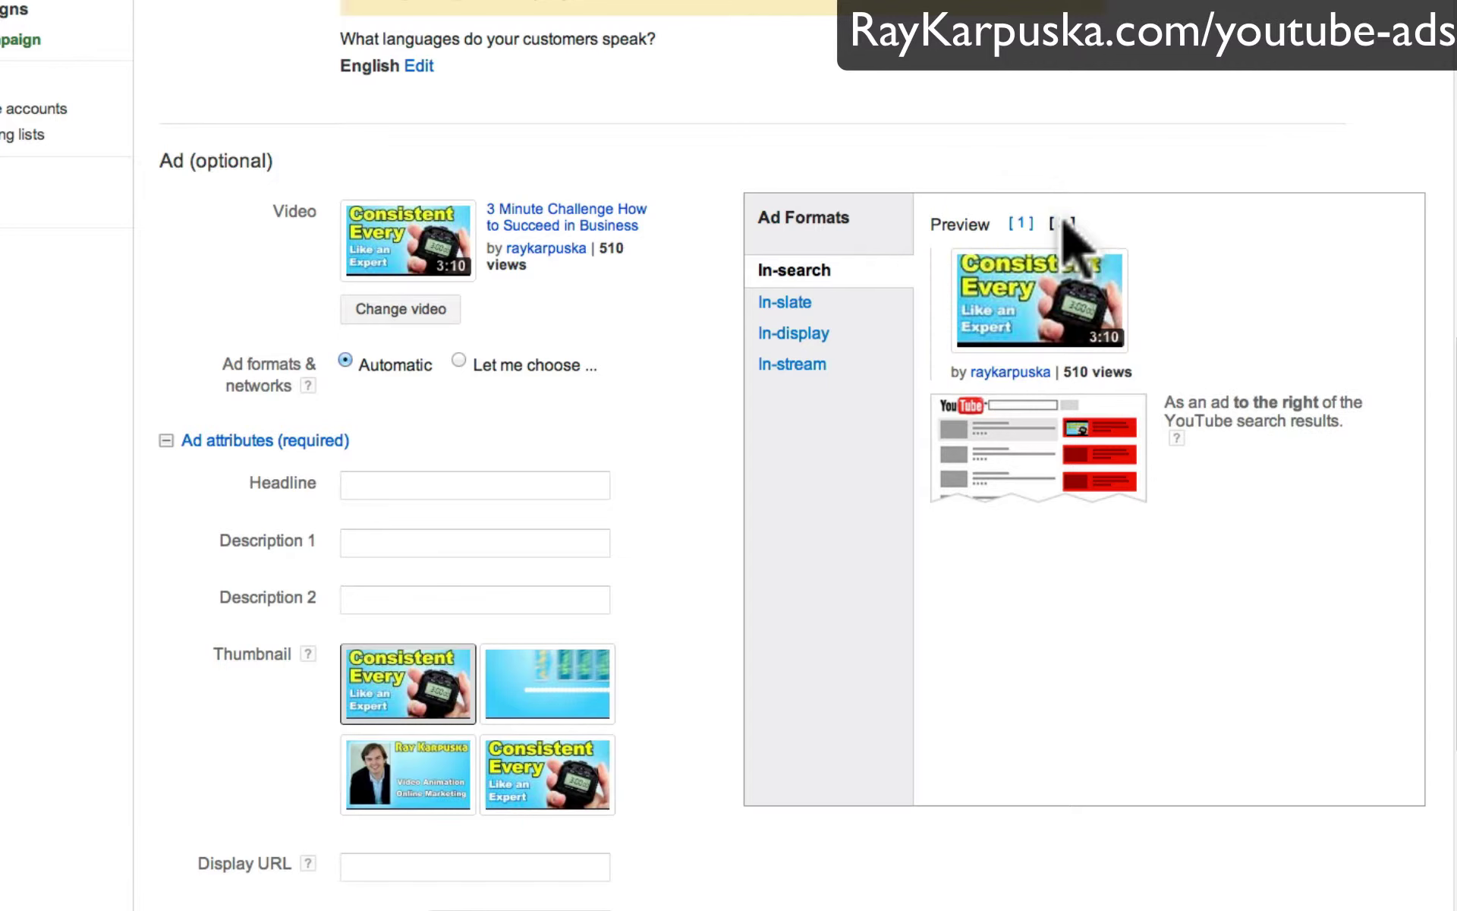
pyautogui.click(1020, 222)
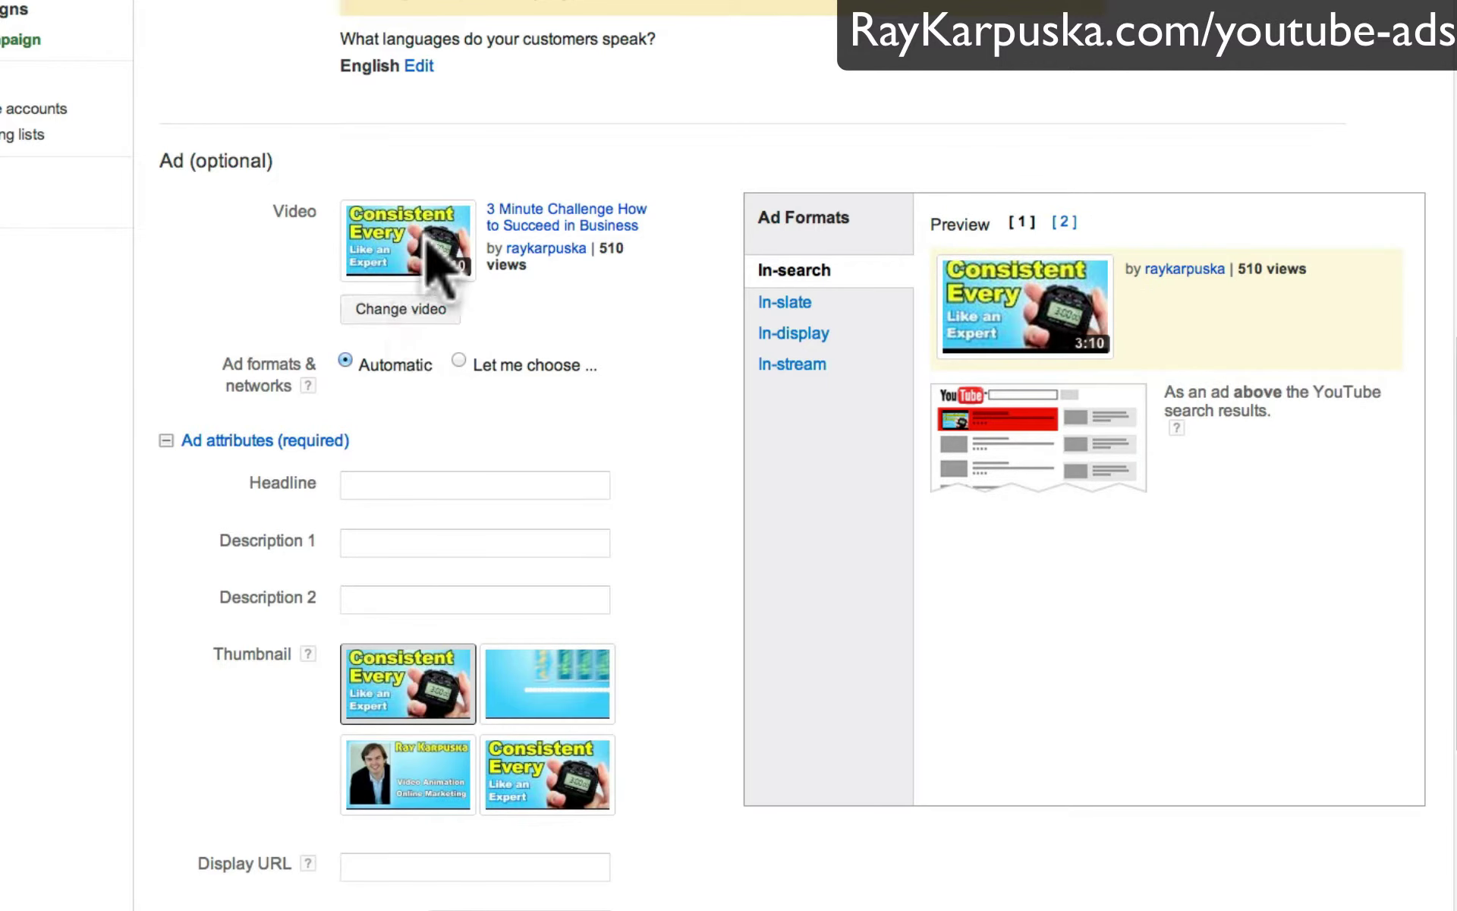
# Step: Set the video ad's headline to "In Just 3 Minutes"
pyautogui.click(392, 486)
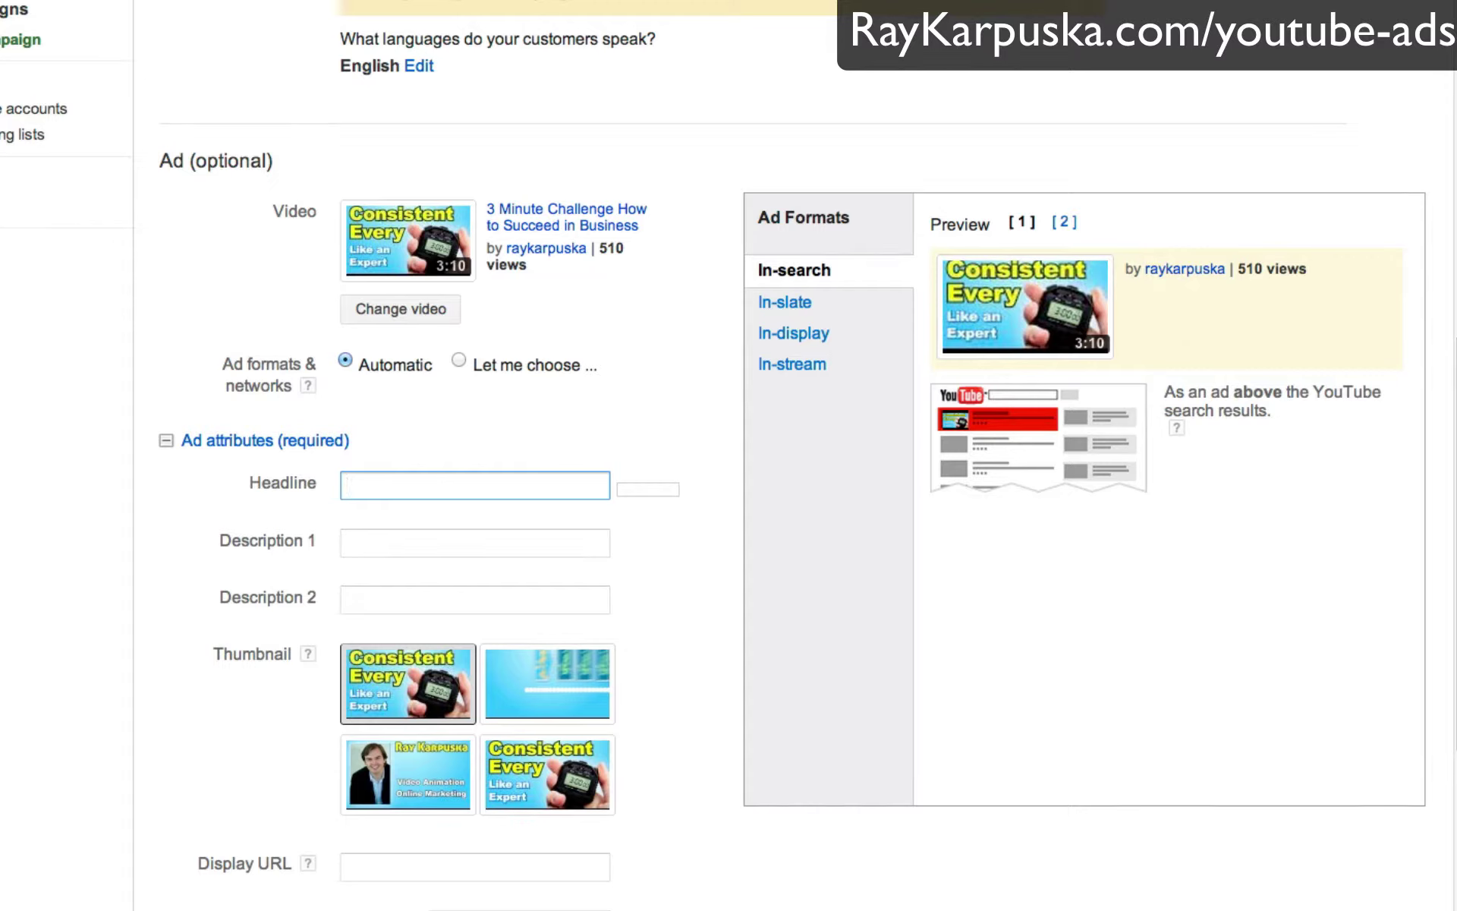
pyautogui.write('In Just 3 Mi')
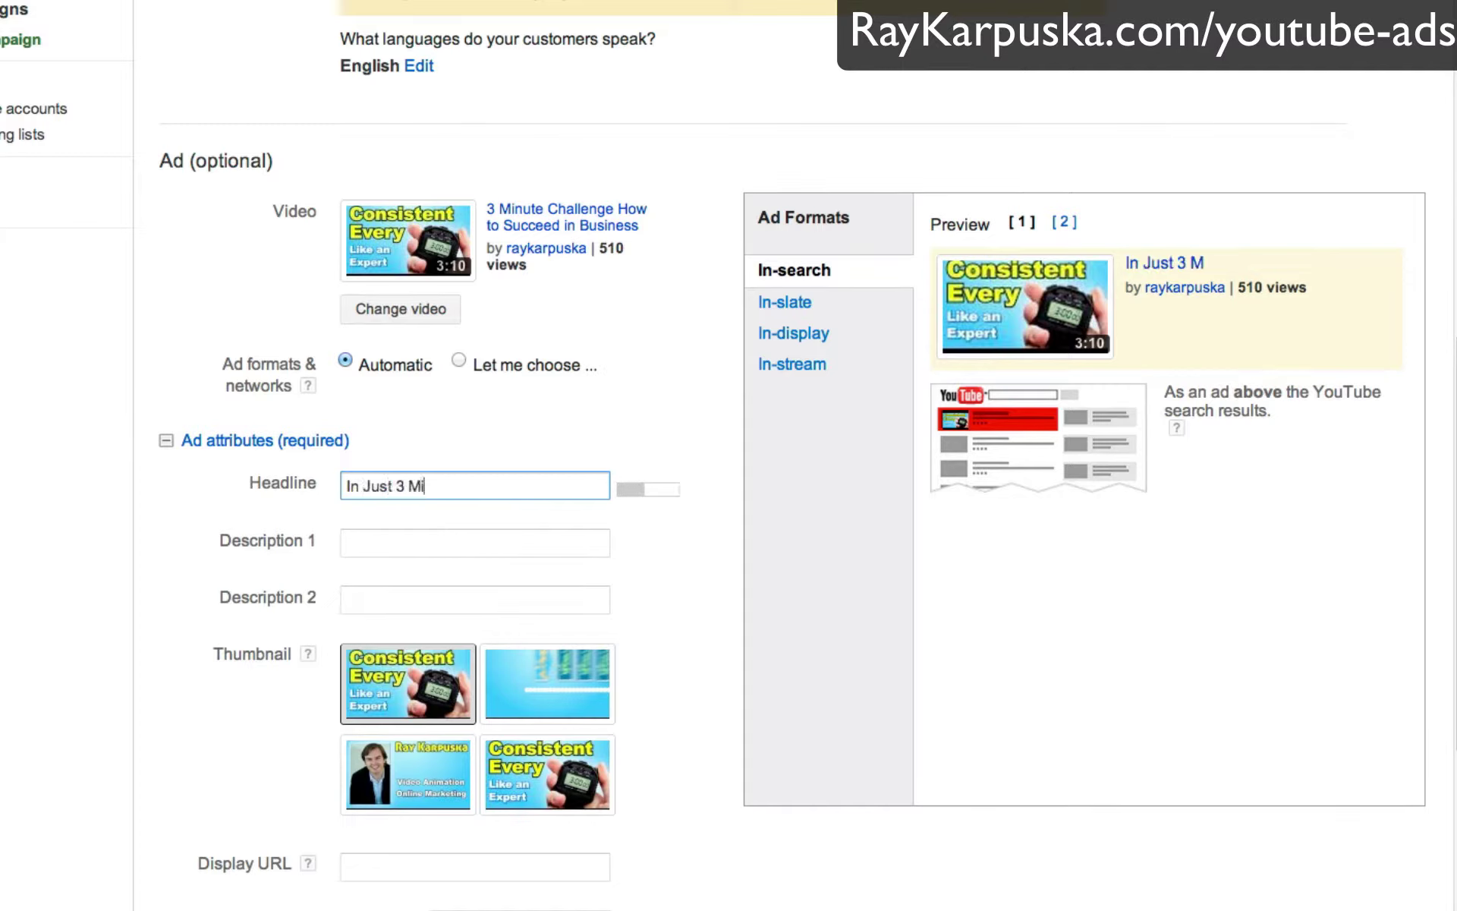
pyautogui.write('nutes')
pyautogui.press('Tab')
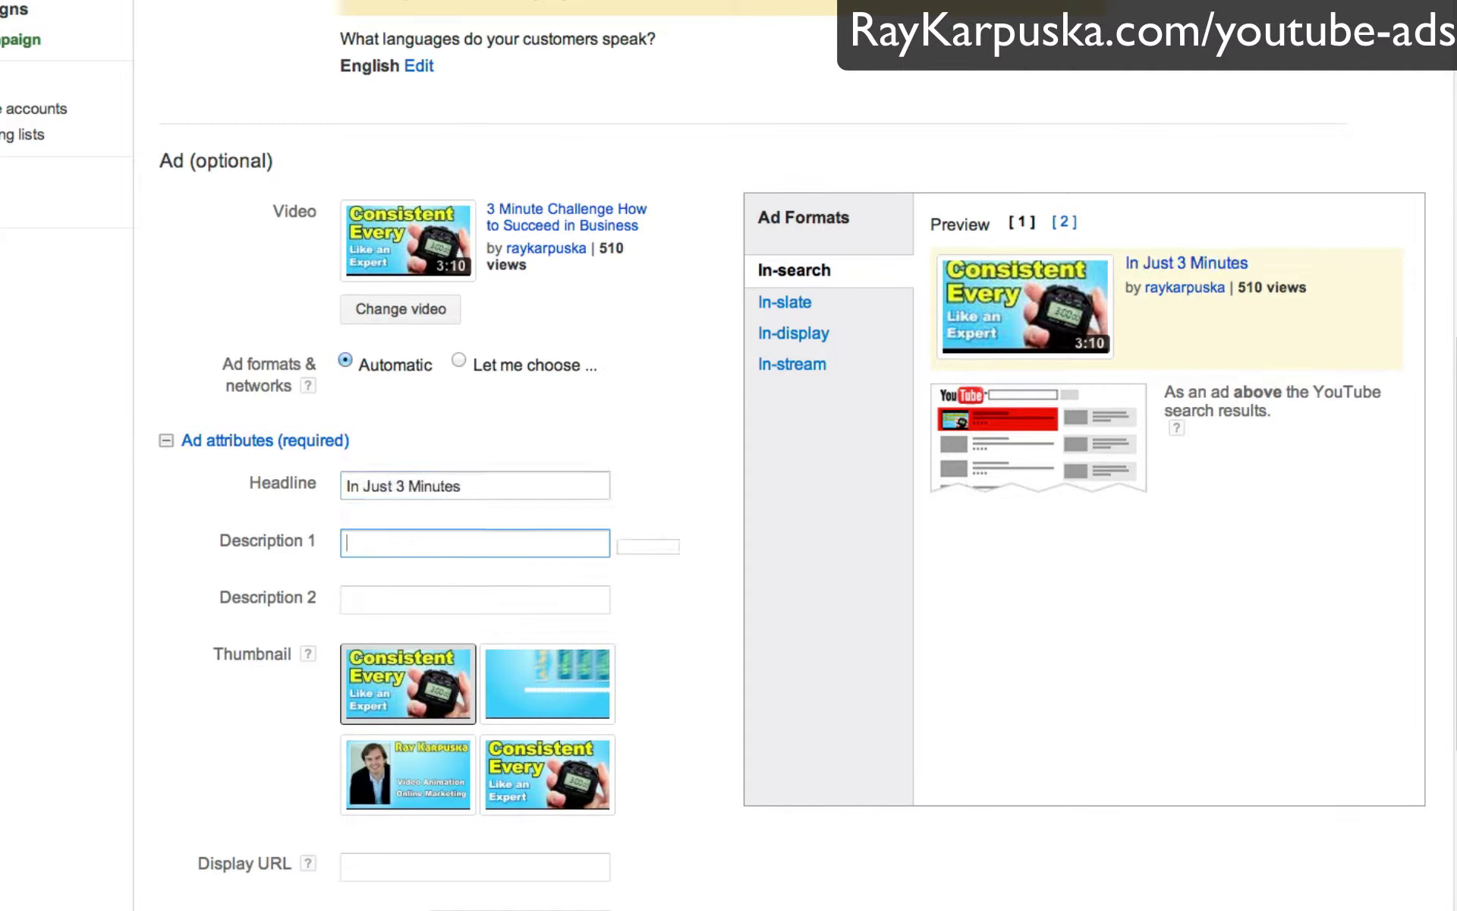
pyautogui.write('Find O')
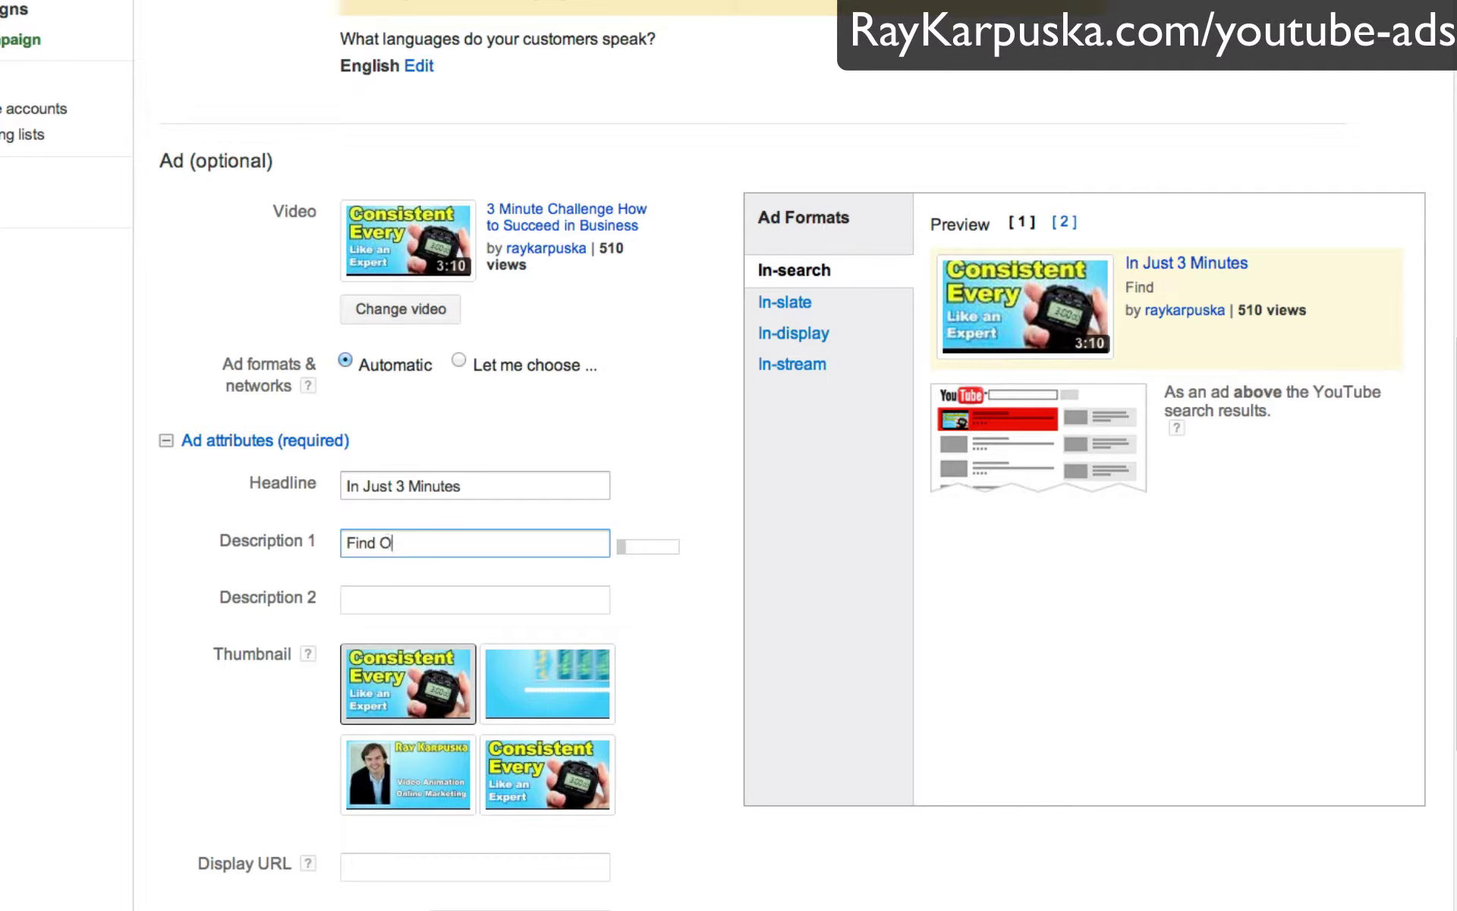
pyautogui.press('BackSpace')
pyautogui.press('BackSpace')
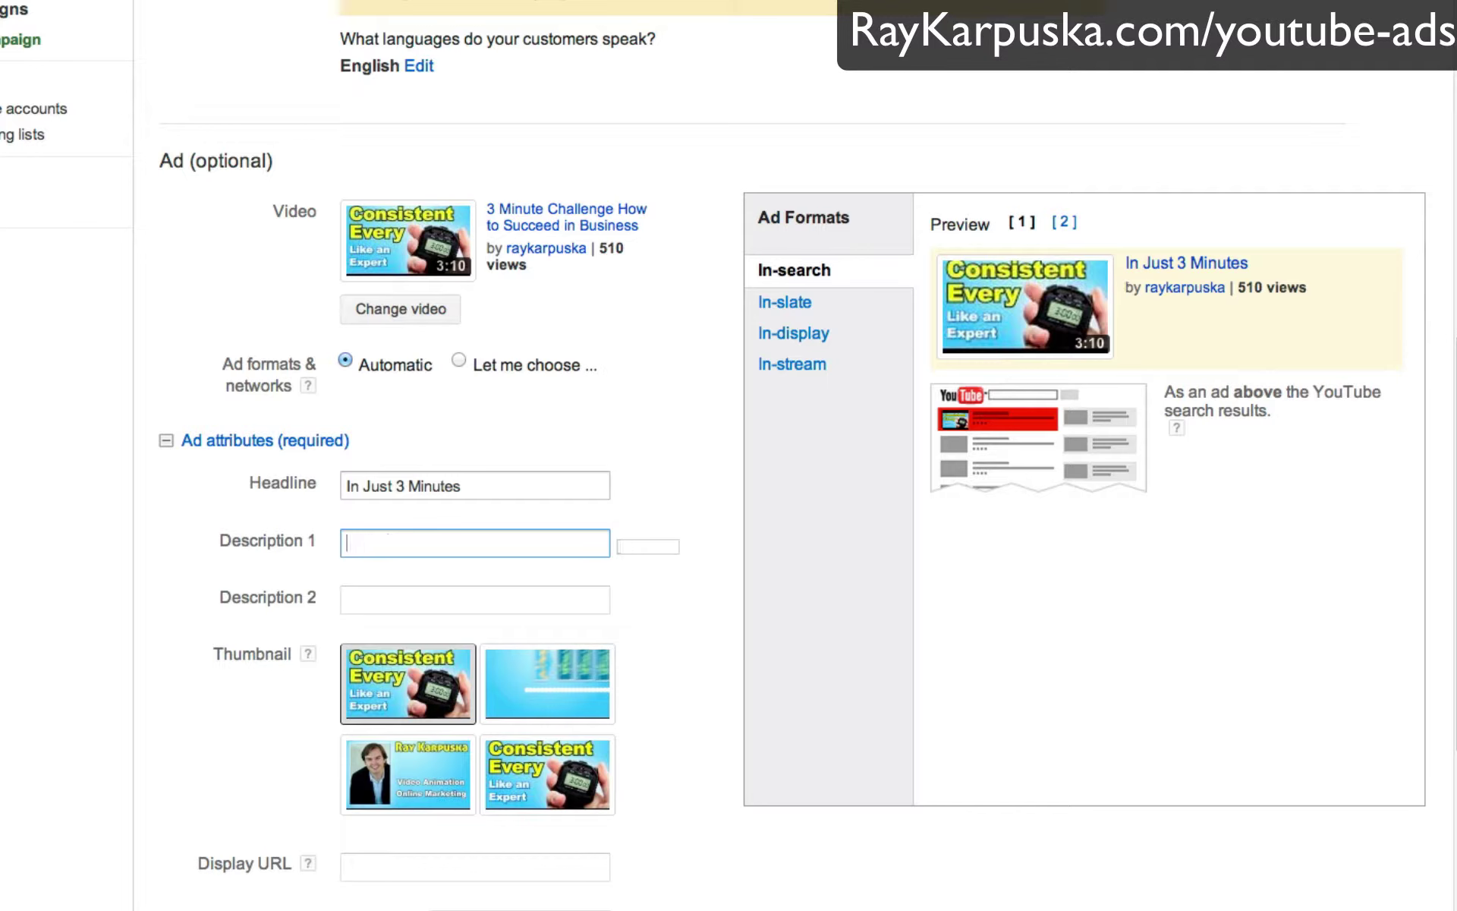
# Step: Set the ad's Description 1 to "Formula to Online Success for" and Description 2 to "Home Based Business"
pyautogui.write('Forma')
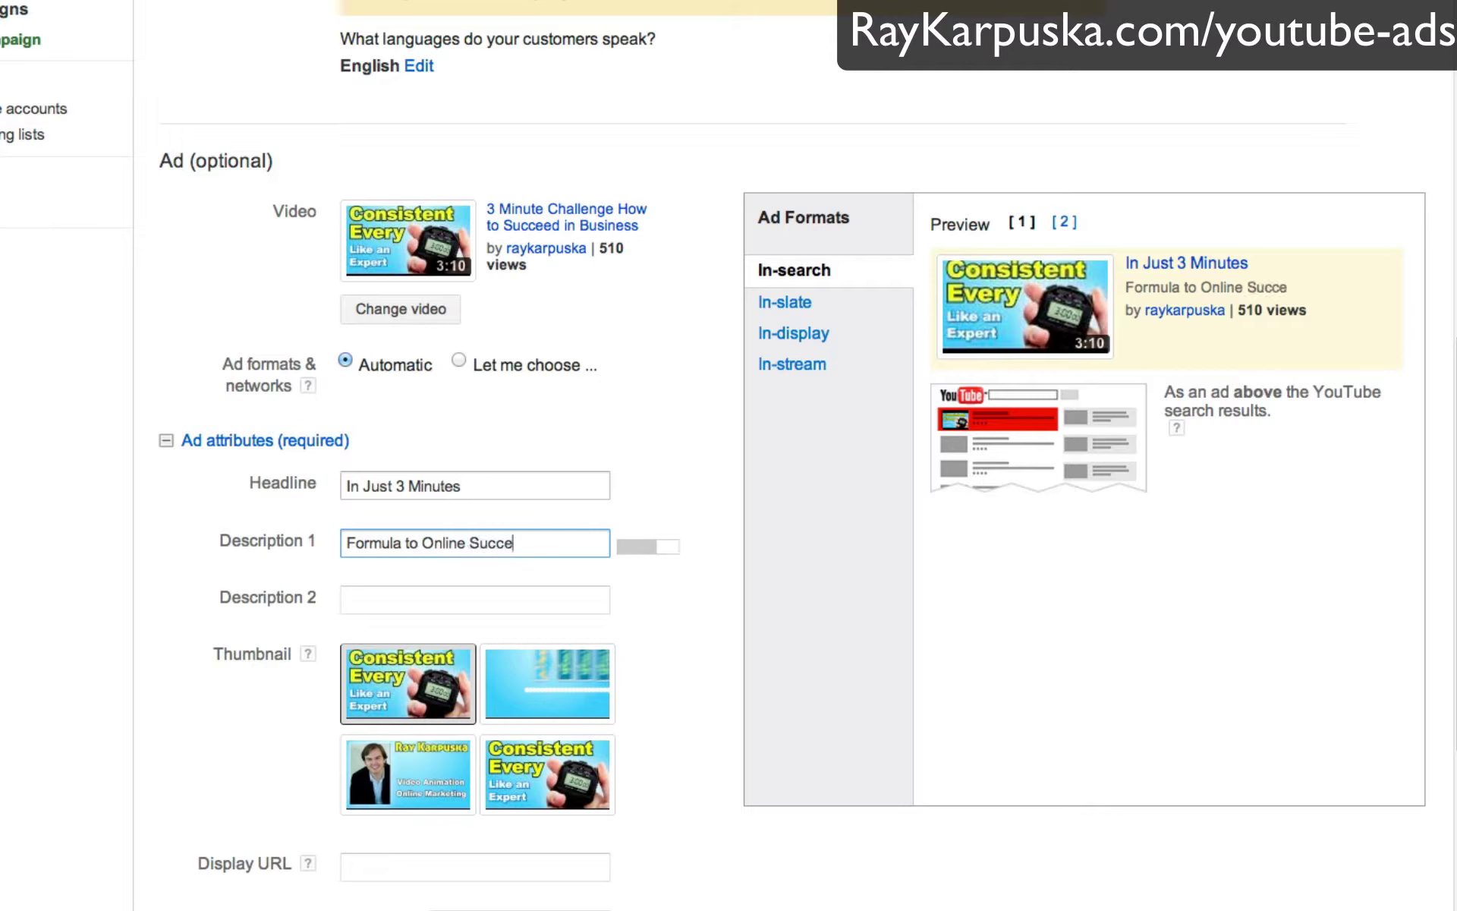
pyautogui.press('Tab')
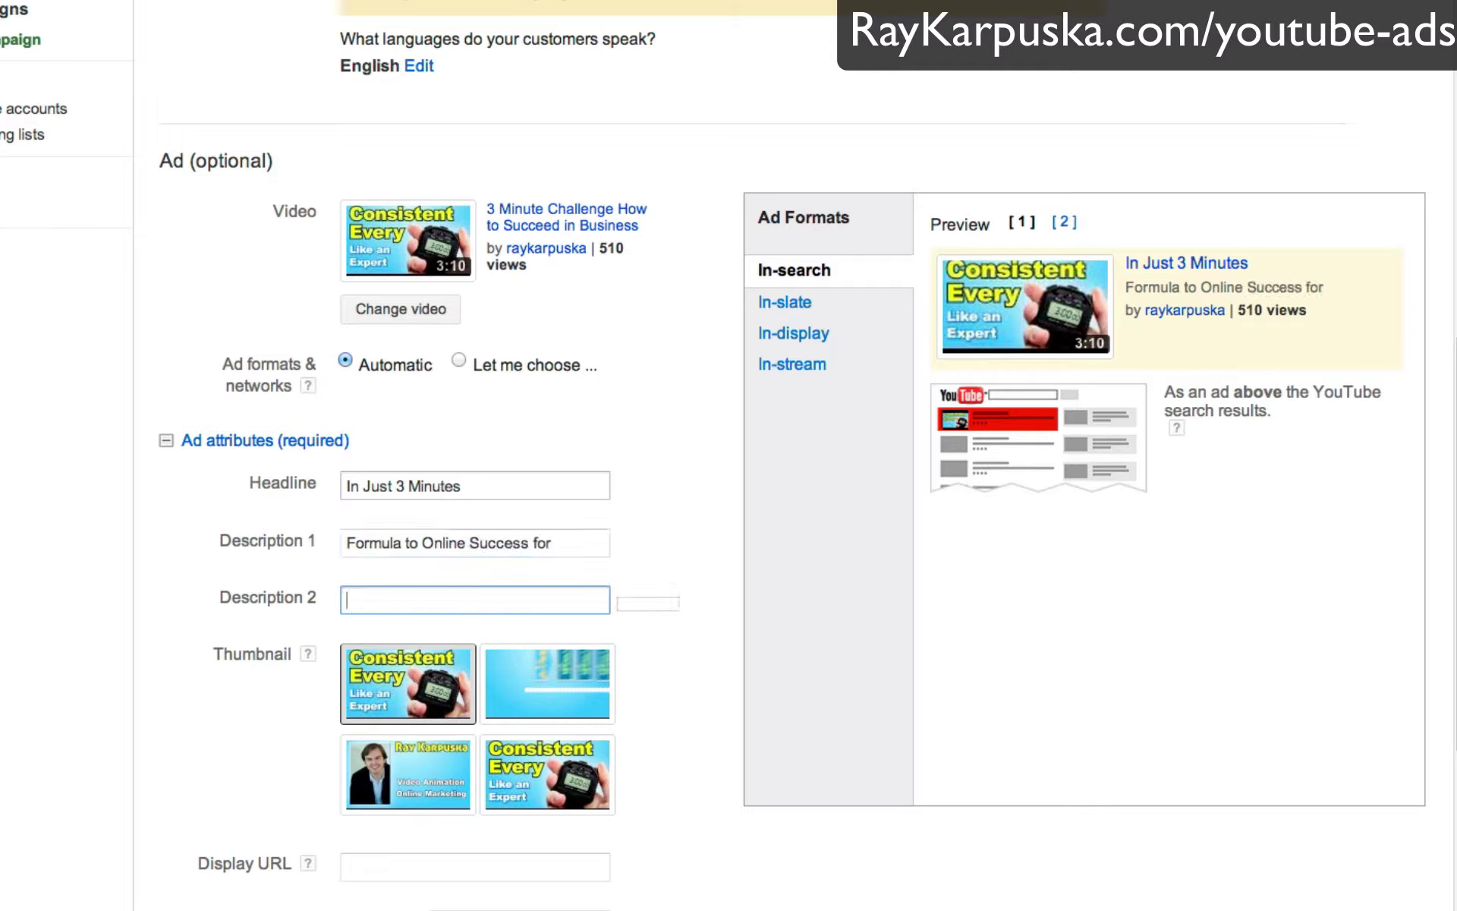
pyautogui.write('Homebased Business')
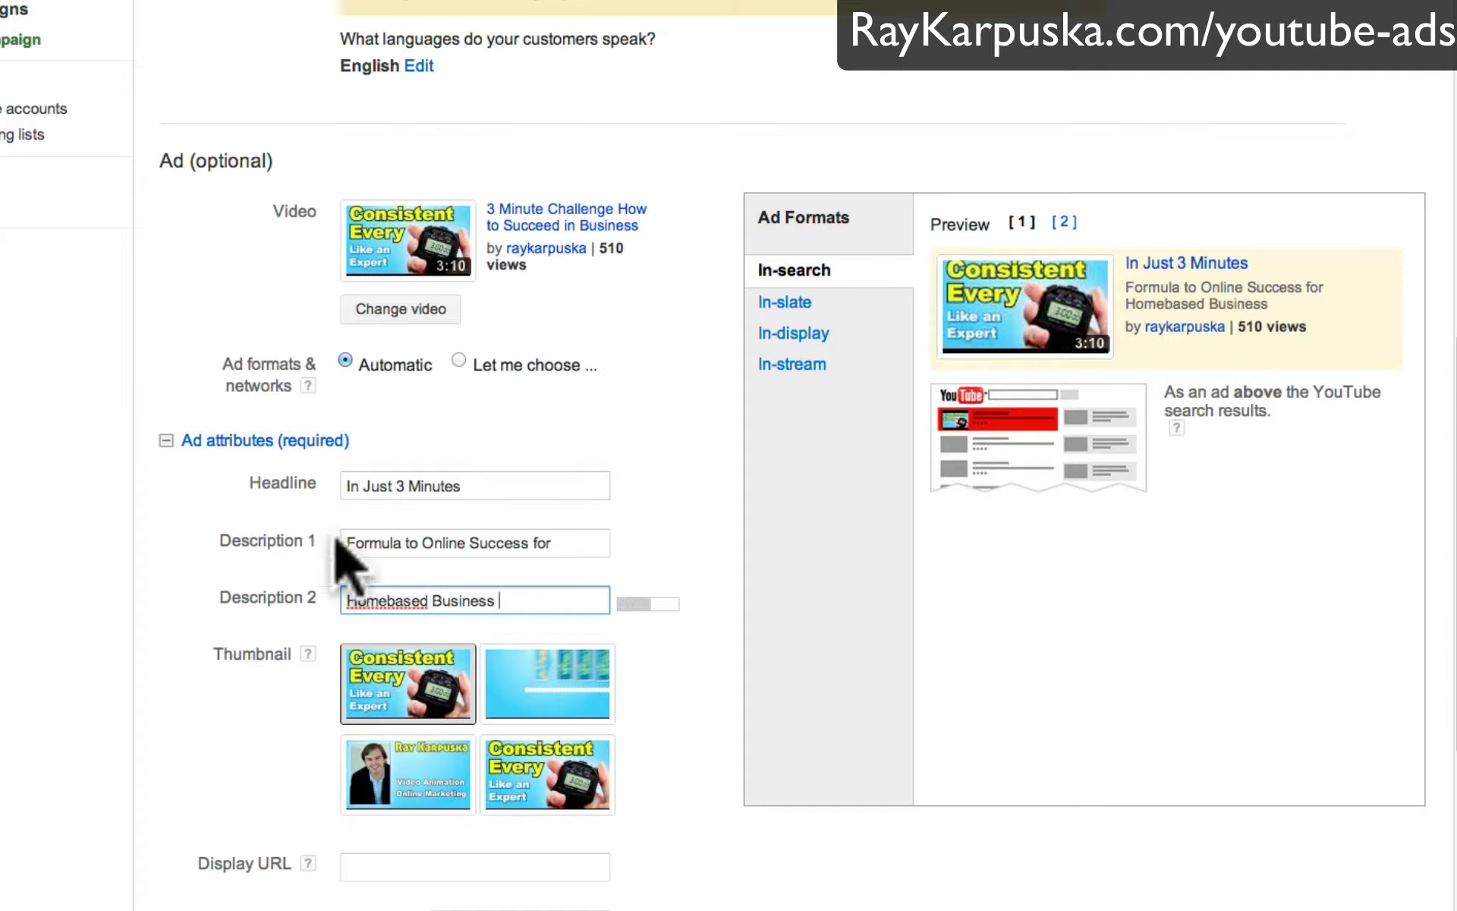
pyautogui.rightClick(383, 600)
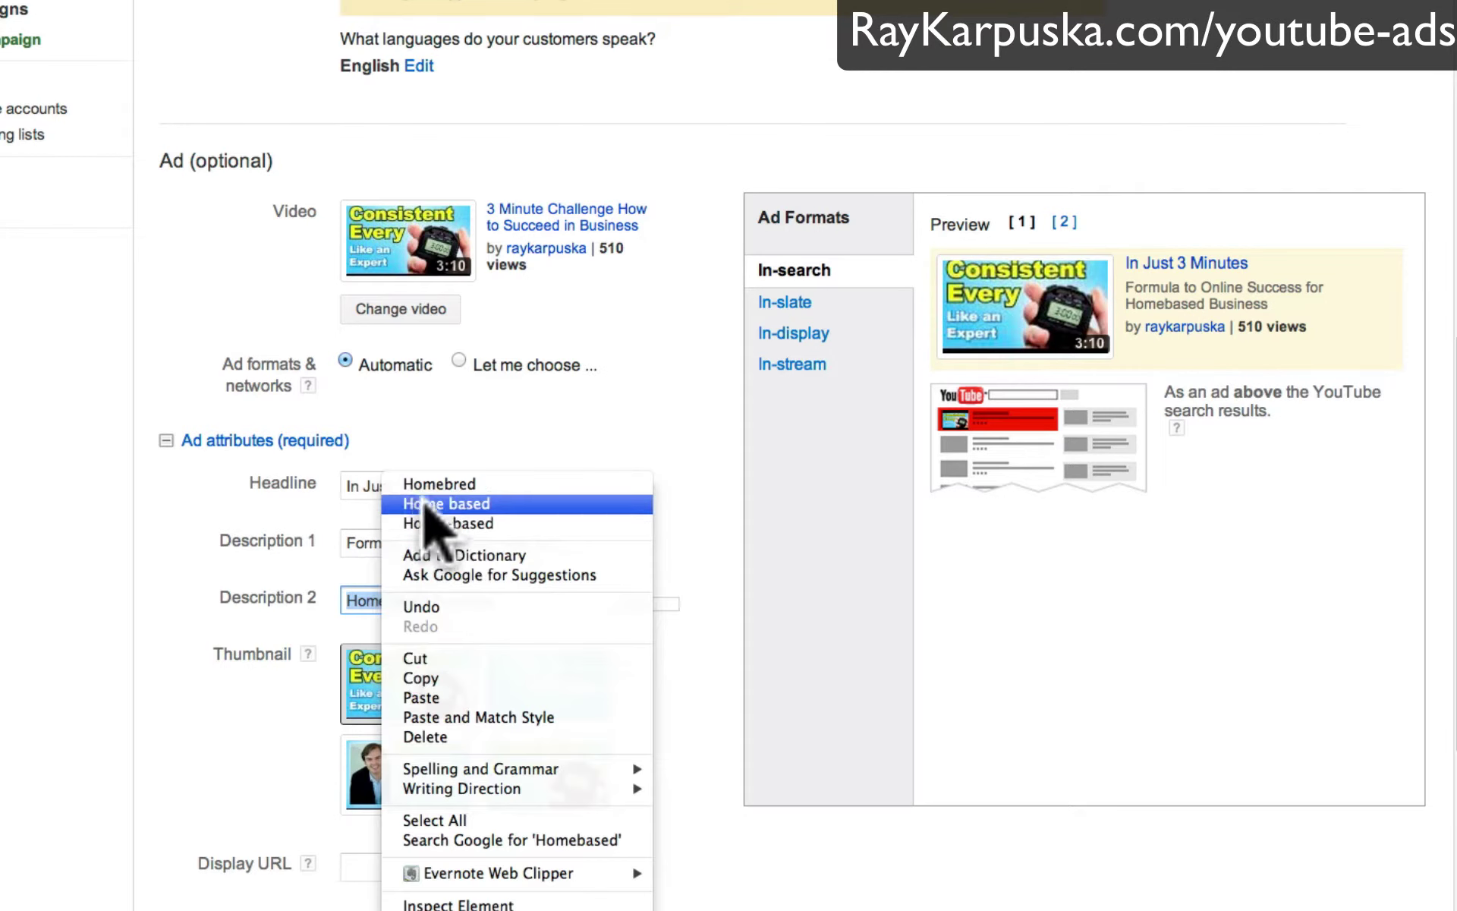
pyautogui.click(417, 504)
pyautogui.click(397, 599)
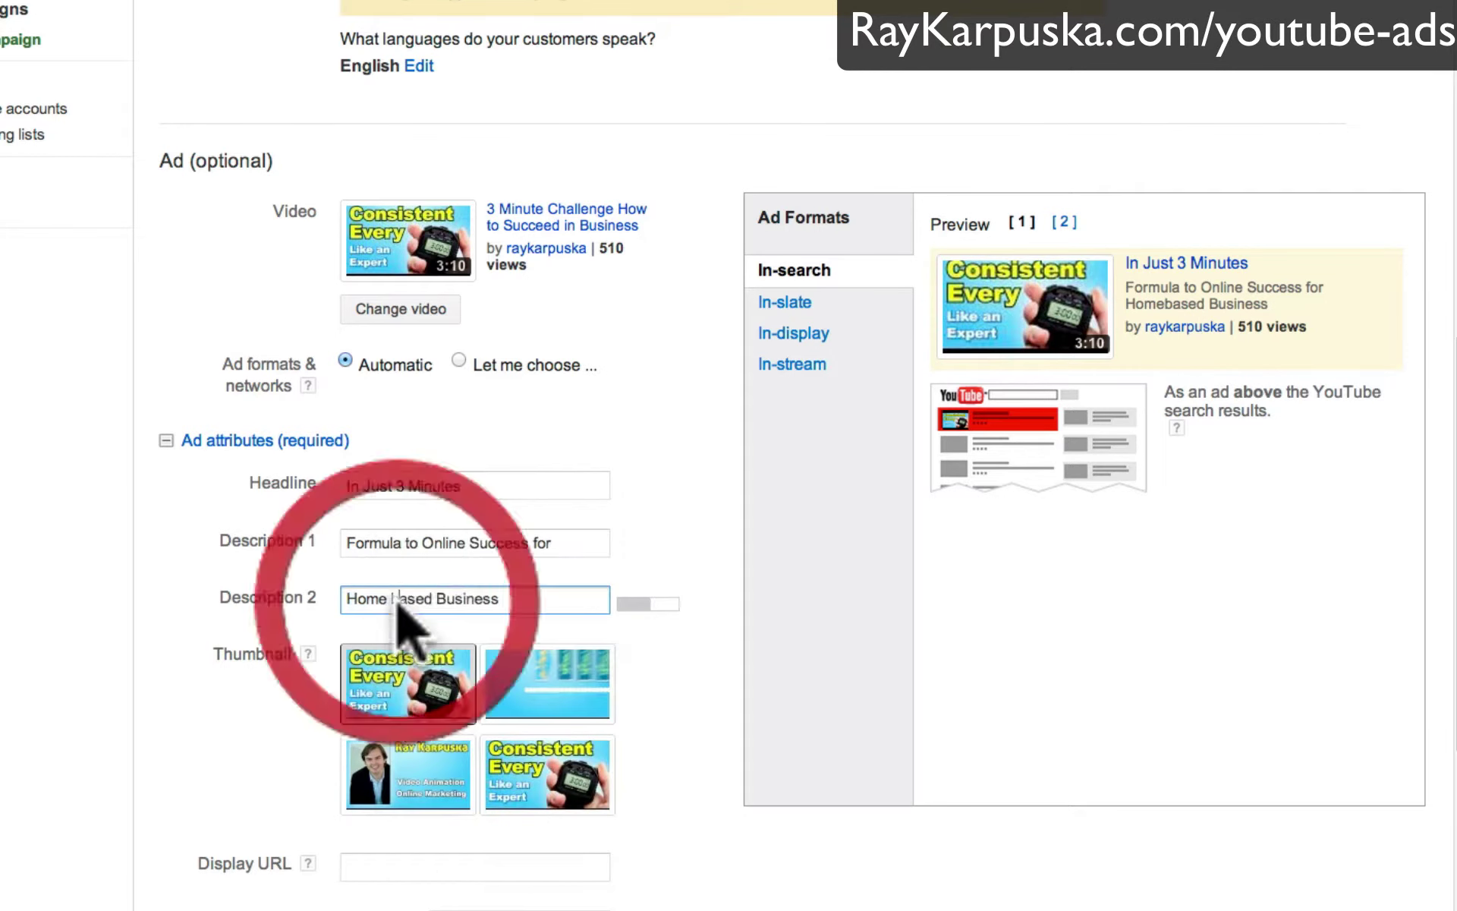
pyautogui.press('BackSpace')
pyautogui.write('B')
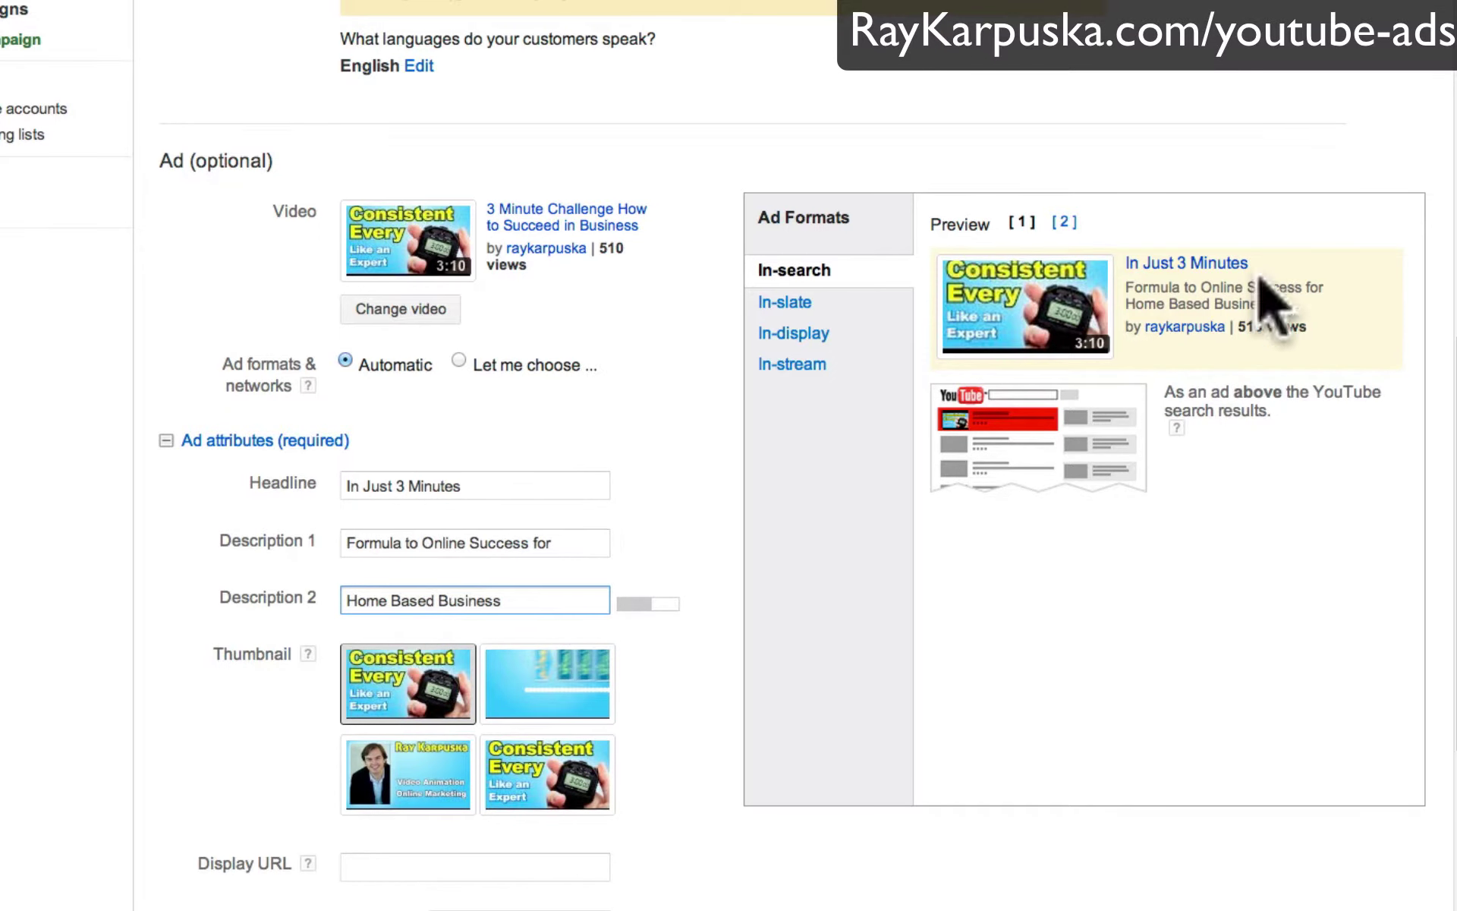
# Step: Extend the ad's Description 2 with a call to action so it reads "Home Based Business. Watch Now"
pyautogui.click(565, 607)
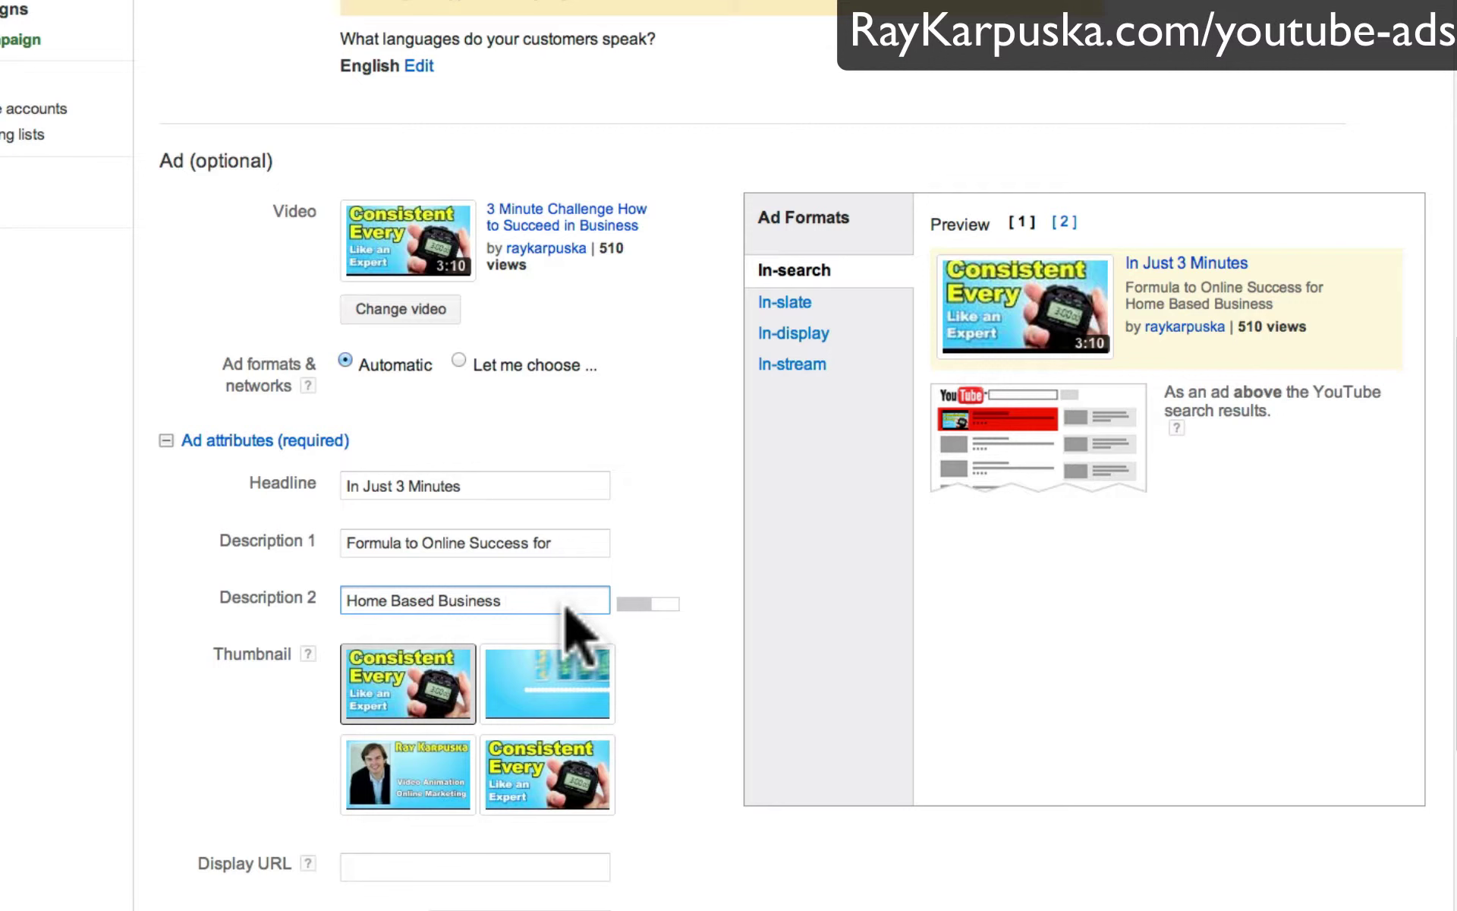
pyautogui.press('BackSpace')
pyautogui.write('. Watch Now')
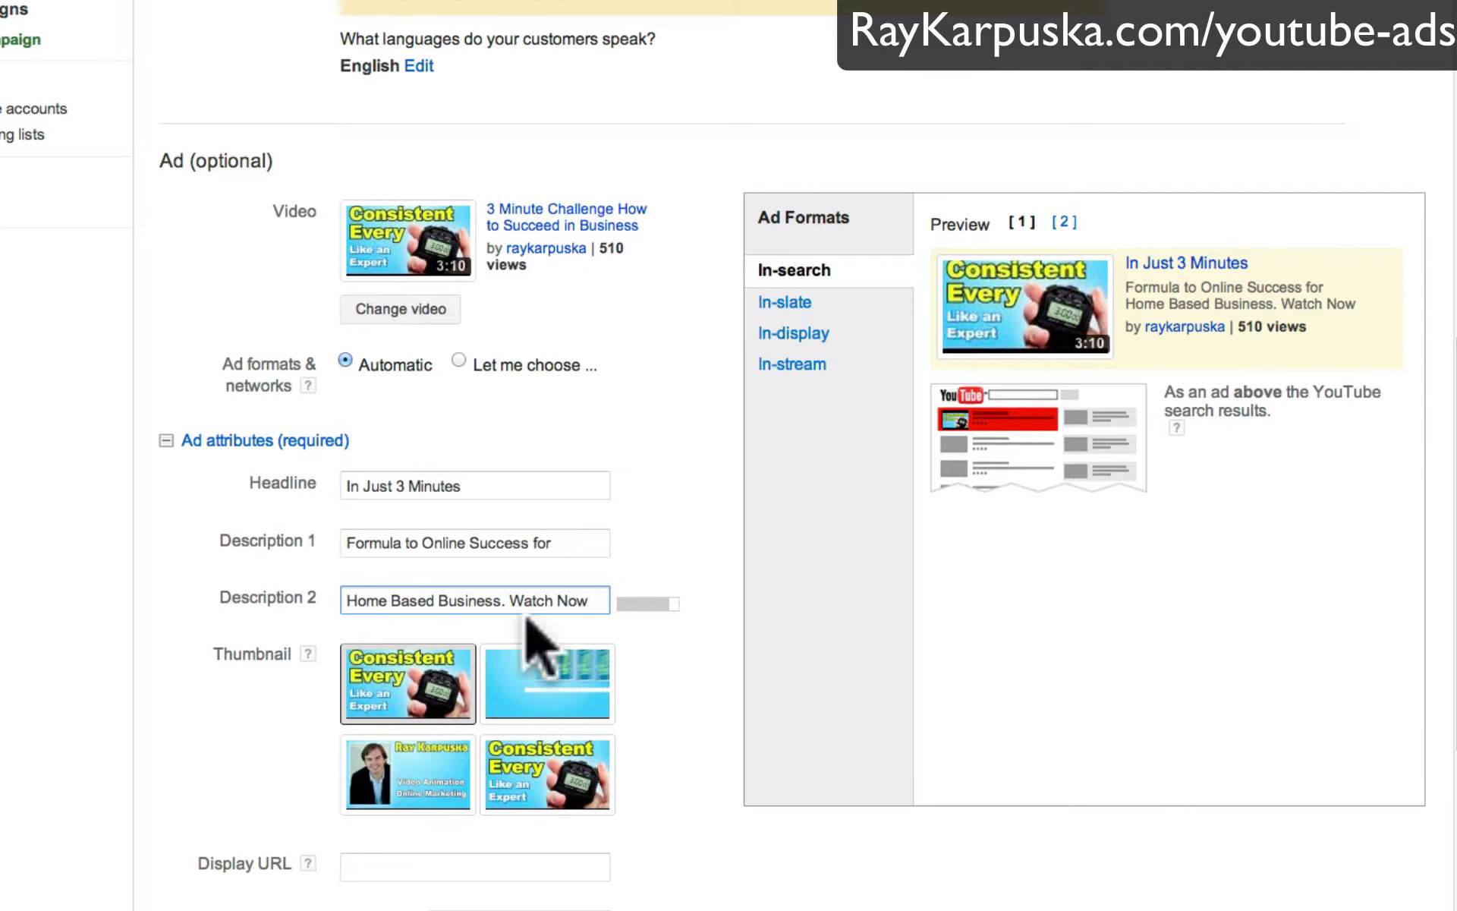
pyautogui.click(64, 661)
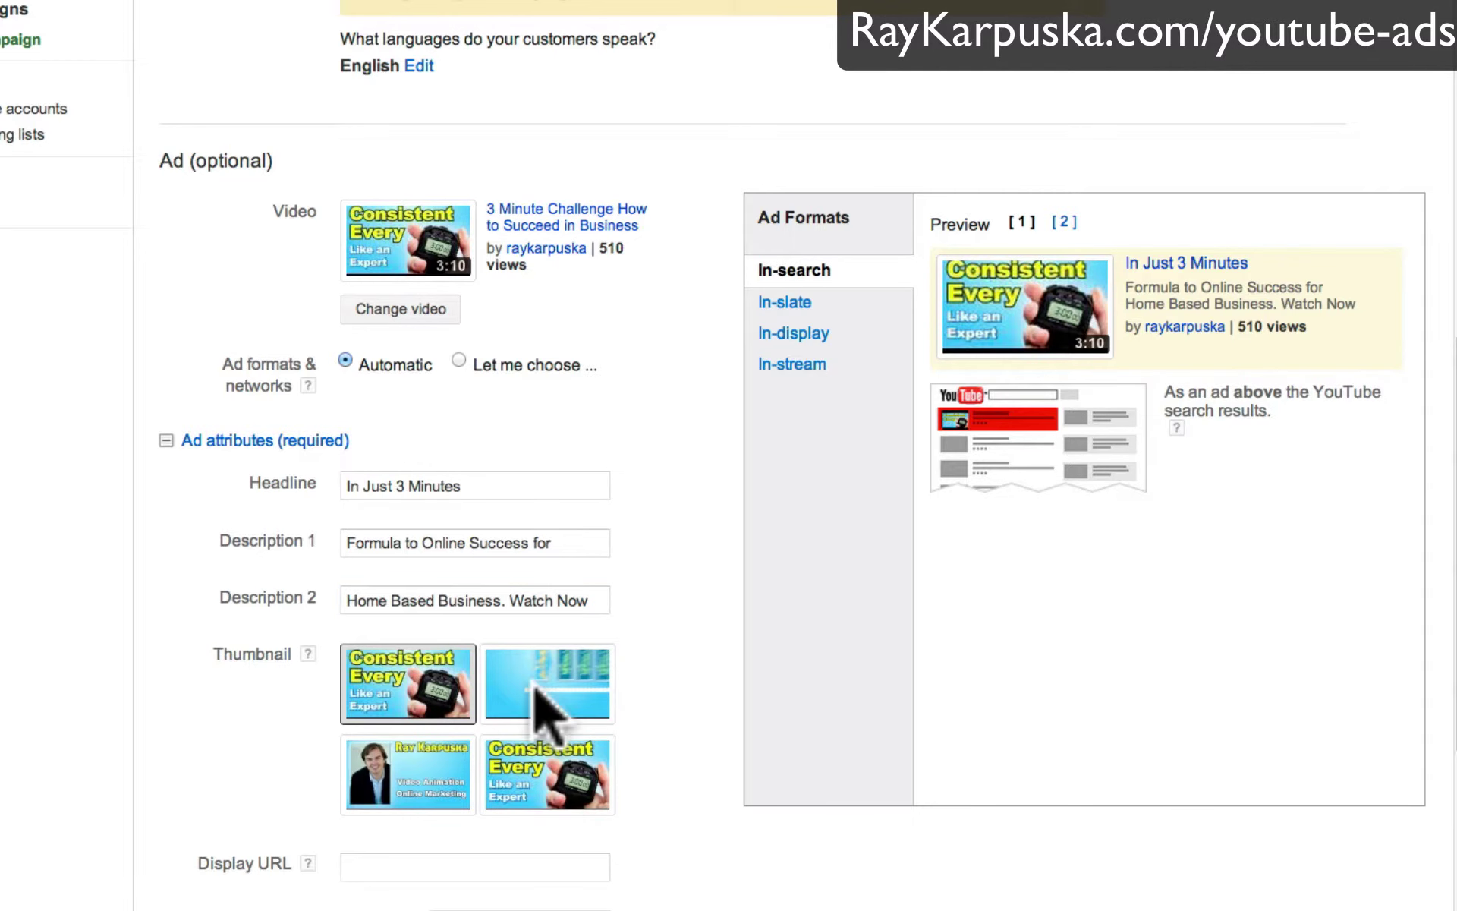
# Step: Try the other ad thumbnails and return to the first one with the stopwatch
pyautogui.click(533, 780)
pyautogui.click(398, 782)
pyautogui.click(501, 711)
pyautogui.click(415, 690)
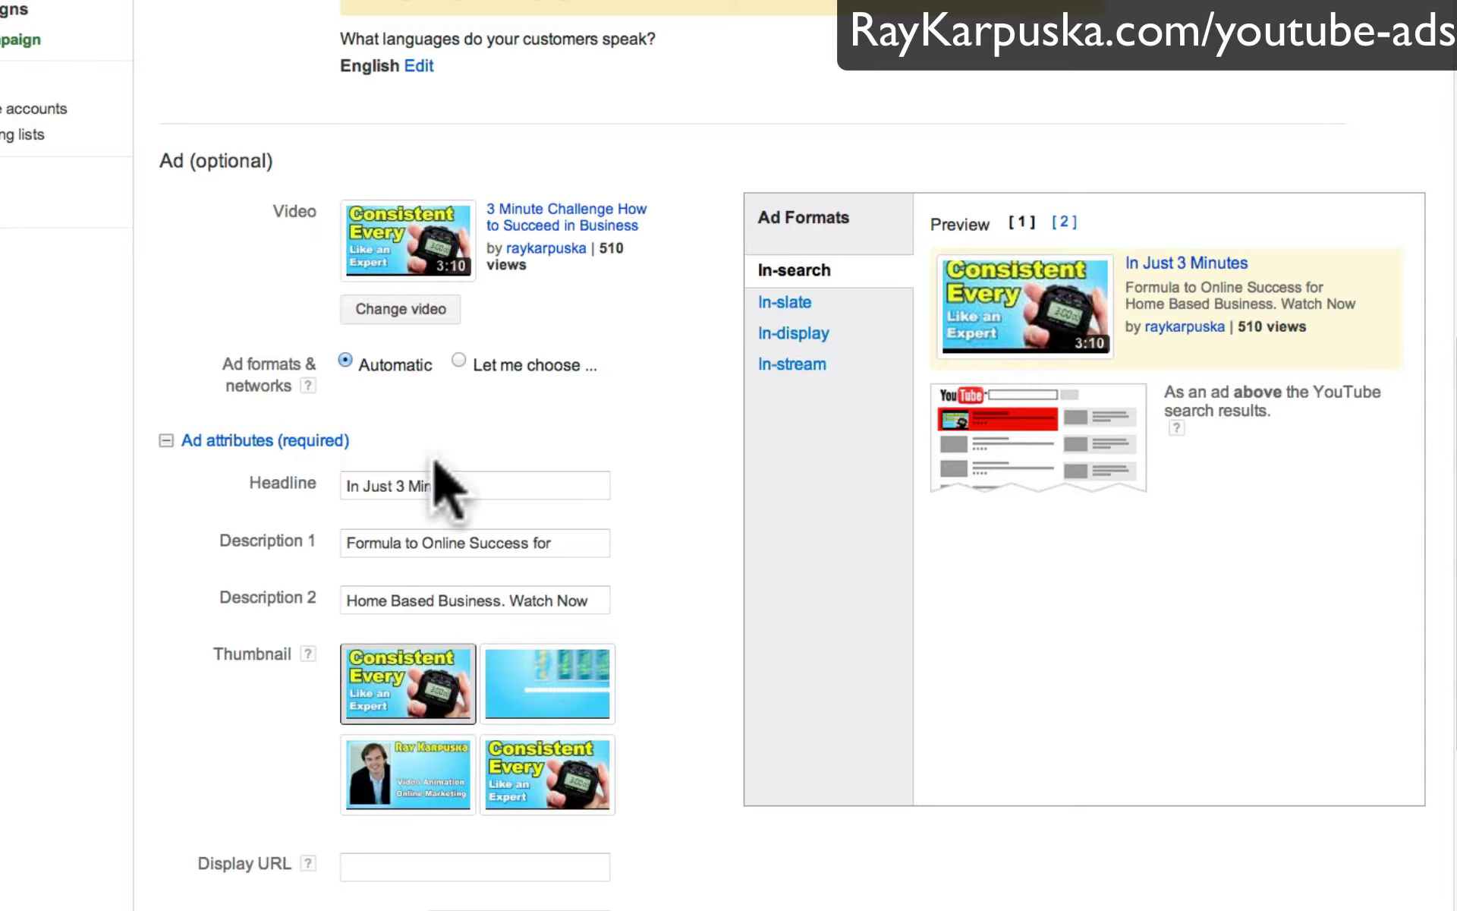
# Step: Set the ad's display and destination URLs to the advertiser's own website domain and name the ad "1st ads"
pyautogui.scroll(-3, 182, 562)
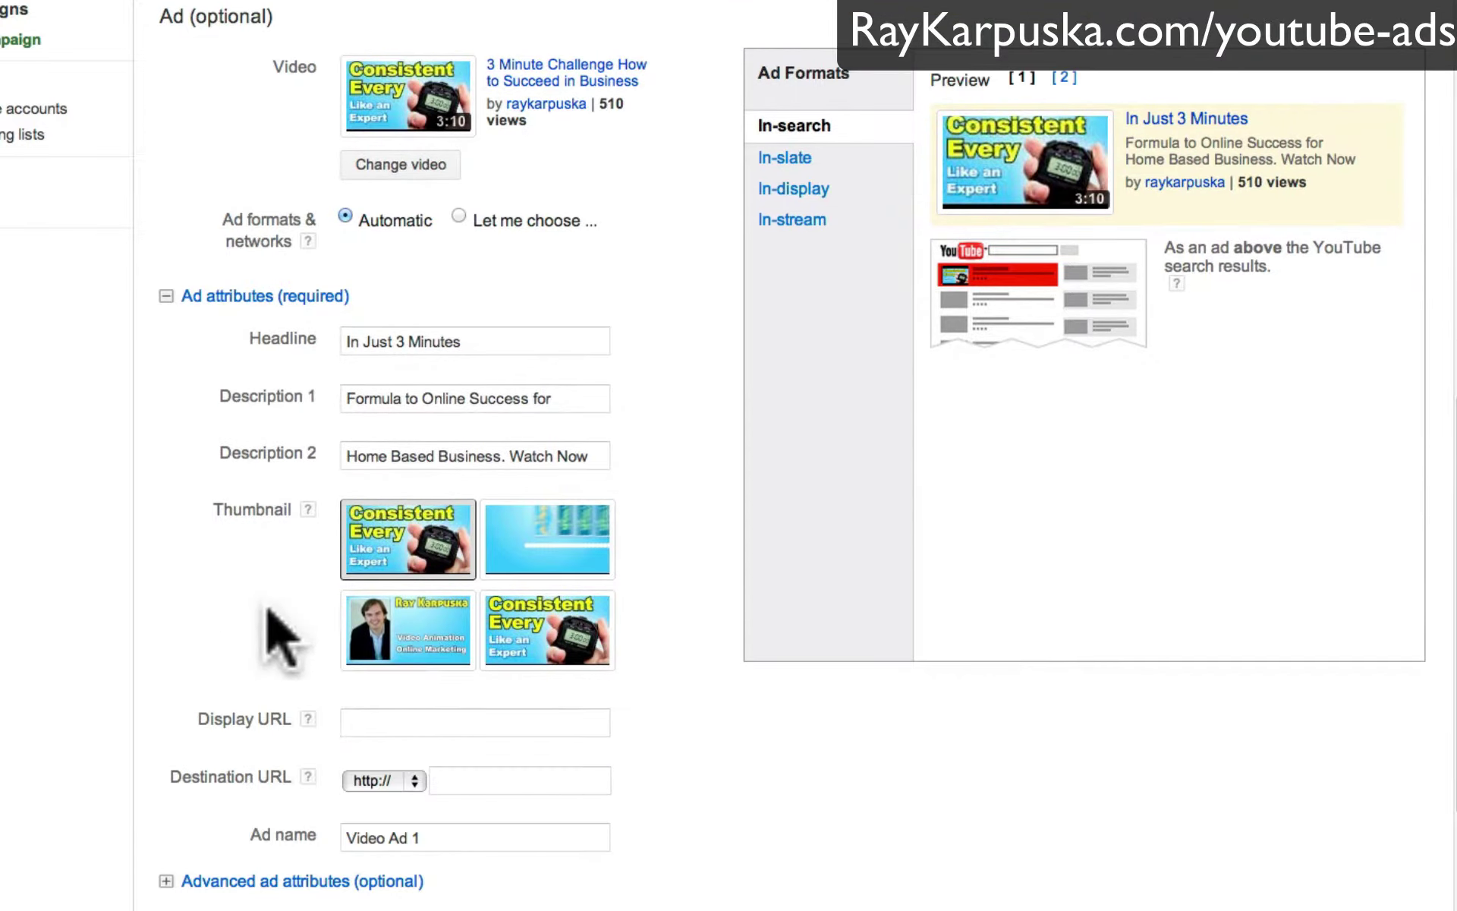
pyautogui.click(438, 721)
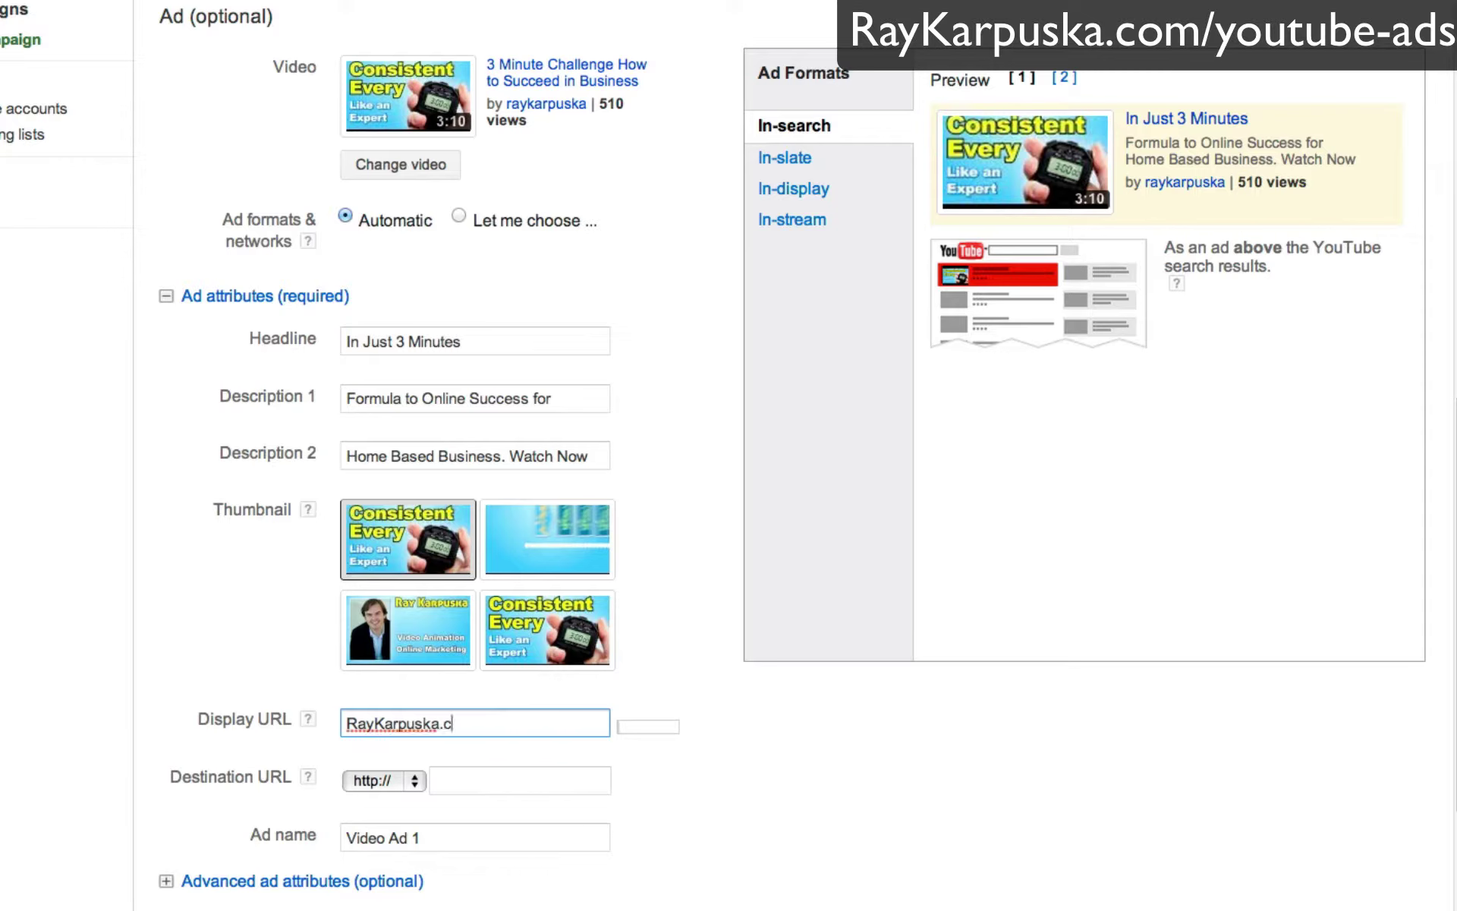
pyautogui.press('Tab')
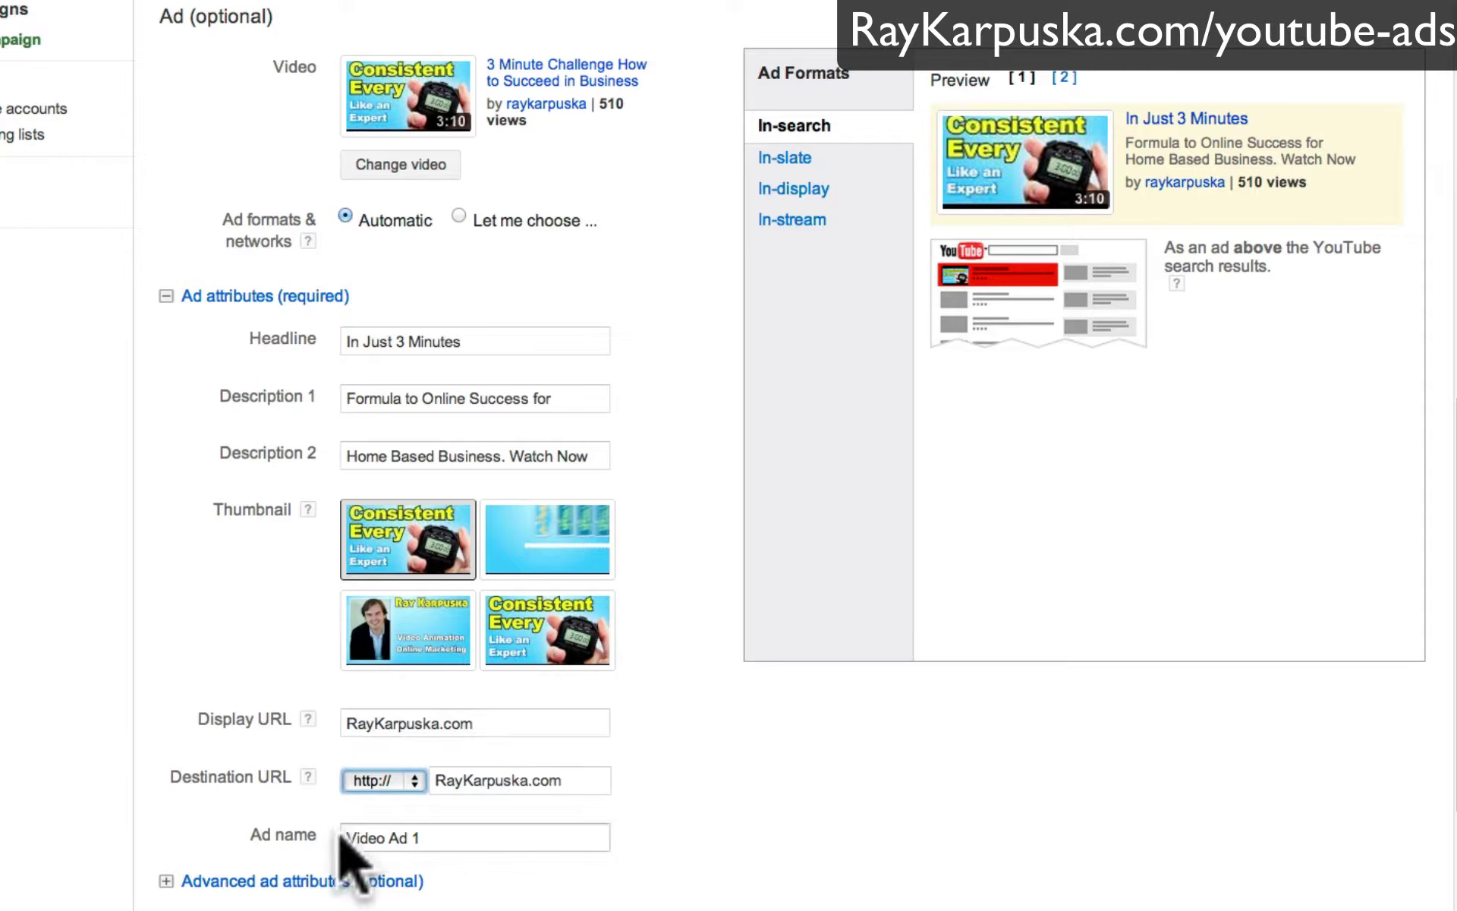
pyautogui.click(586, 783)
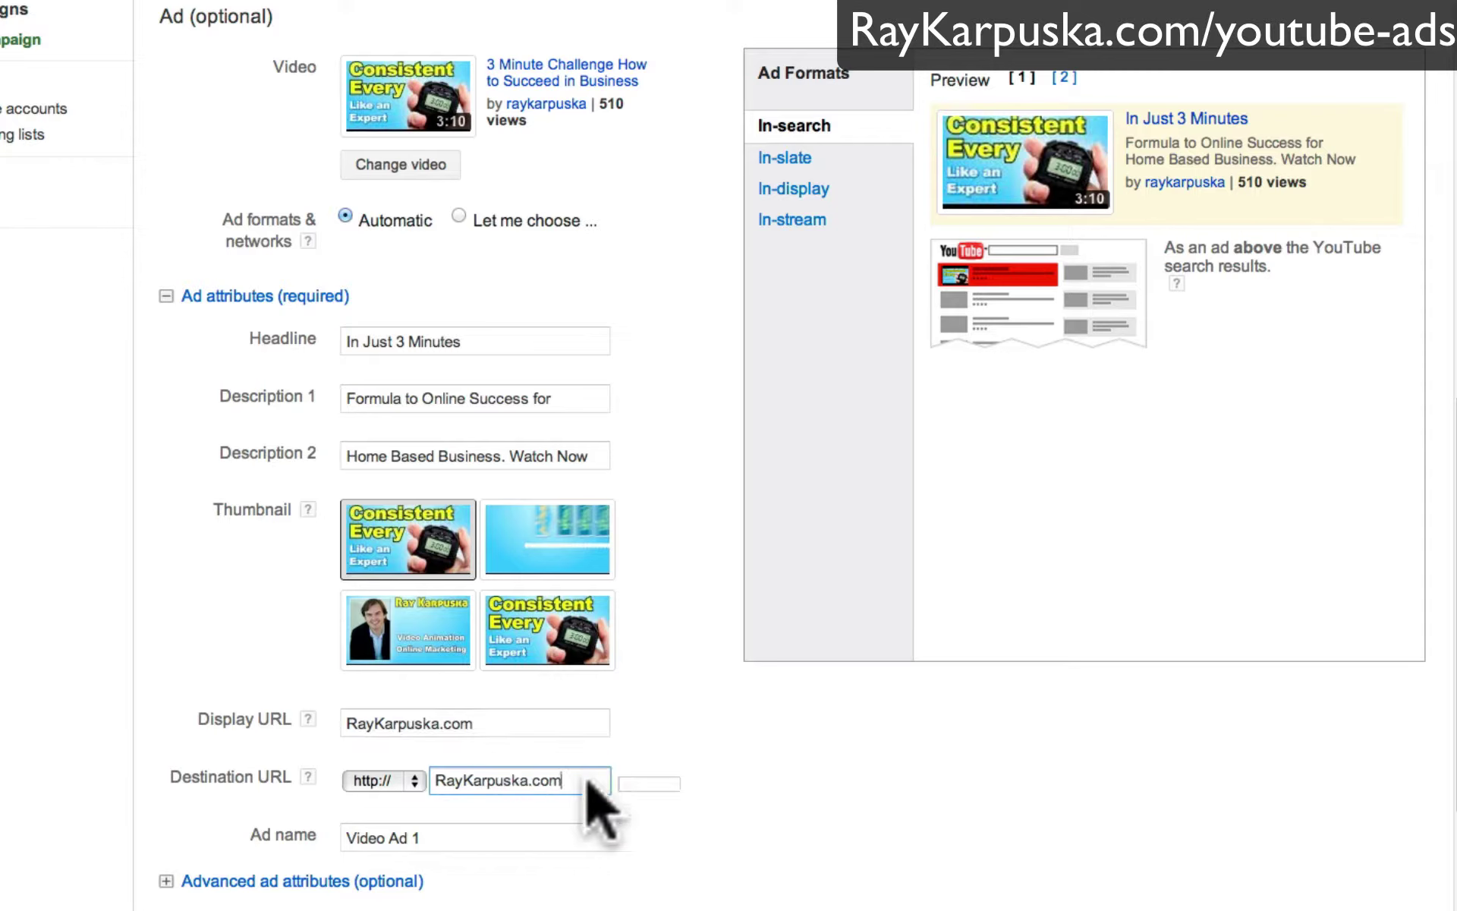
pyautogui.click(450, 836)
pyautogui.write('f')
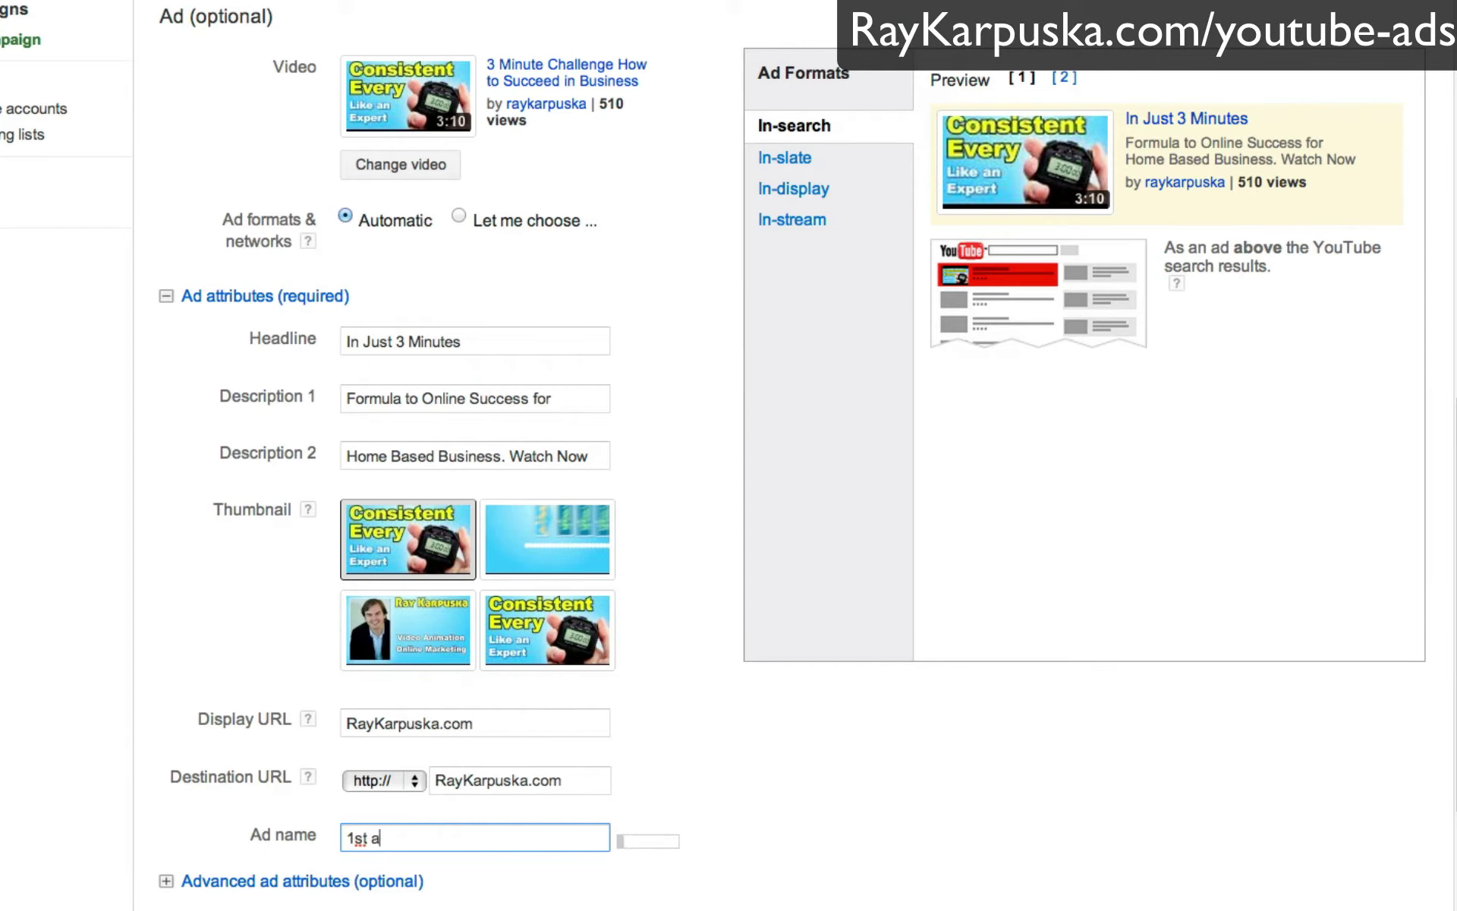
# Step: Examine the ad's In-search, In-slate and In-display previews
pyautogui.scroll(1, 147, 722)
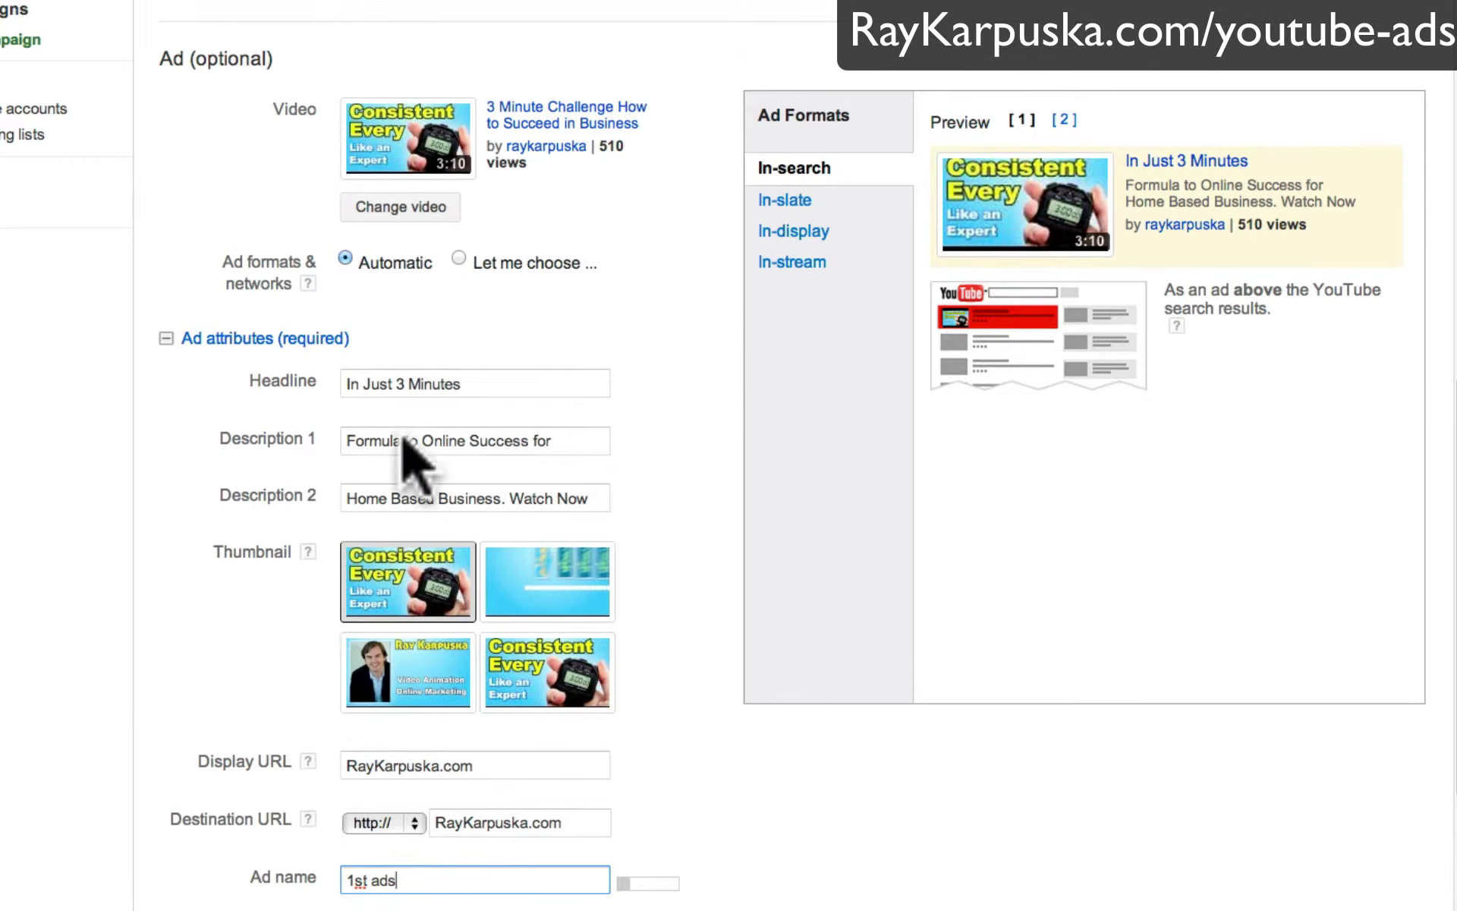
pyautogui.scroll(2, 410, 444)
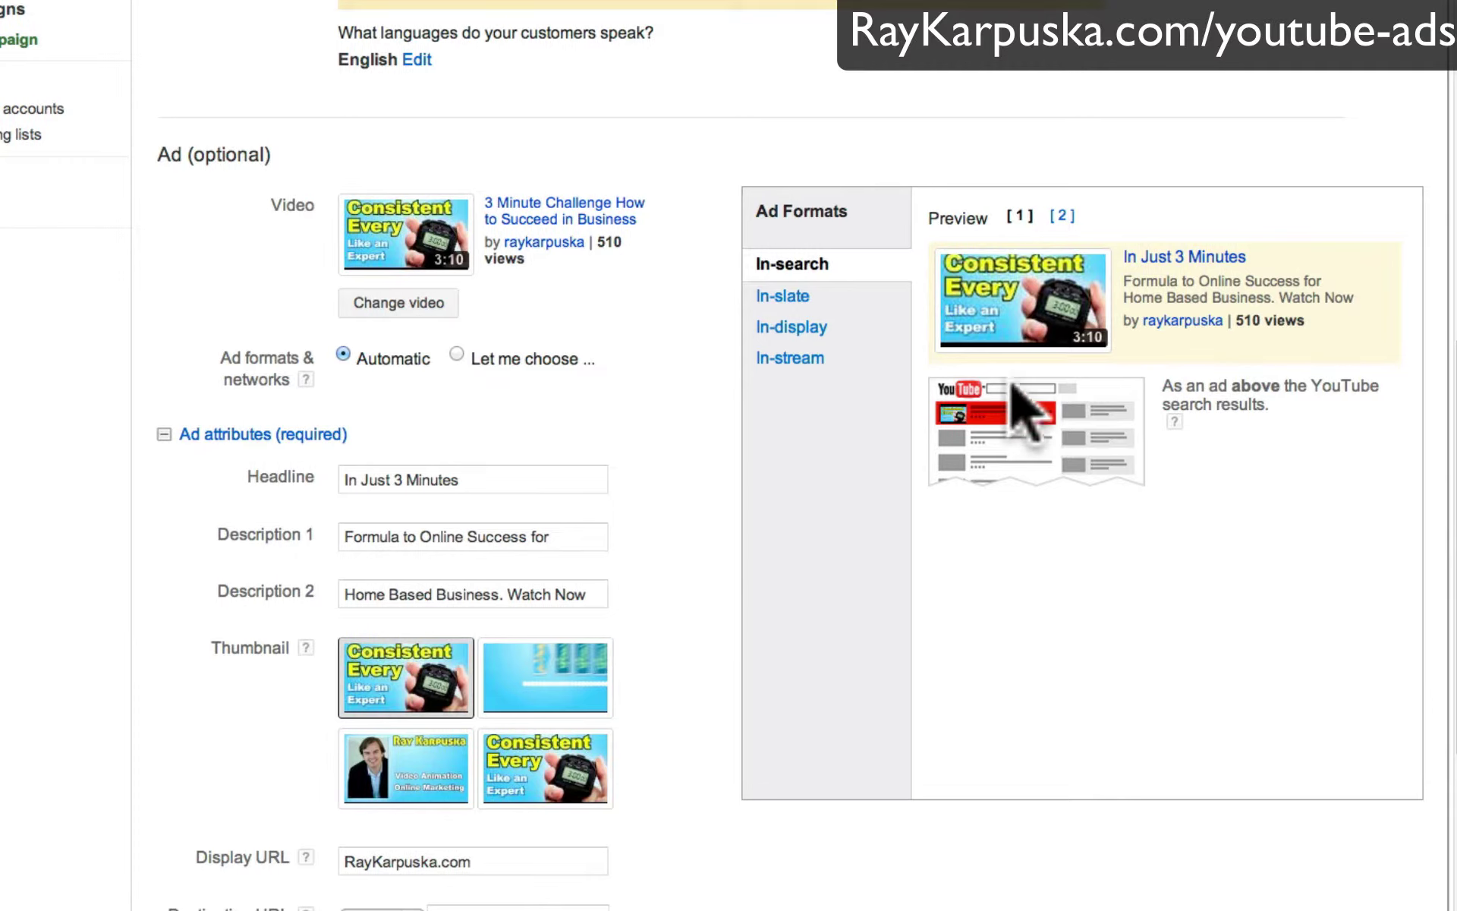
pyautogui.click(785, 296)
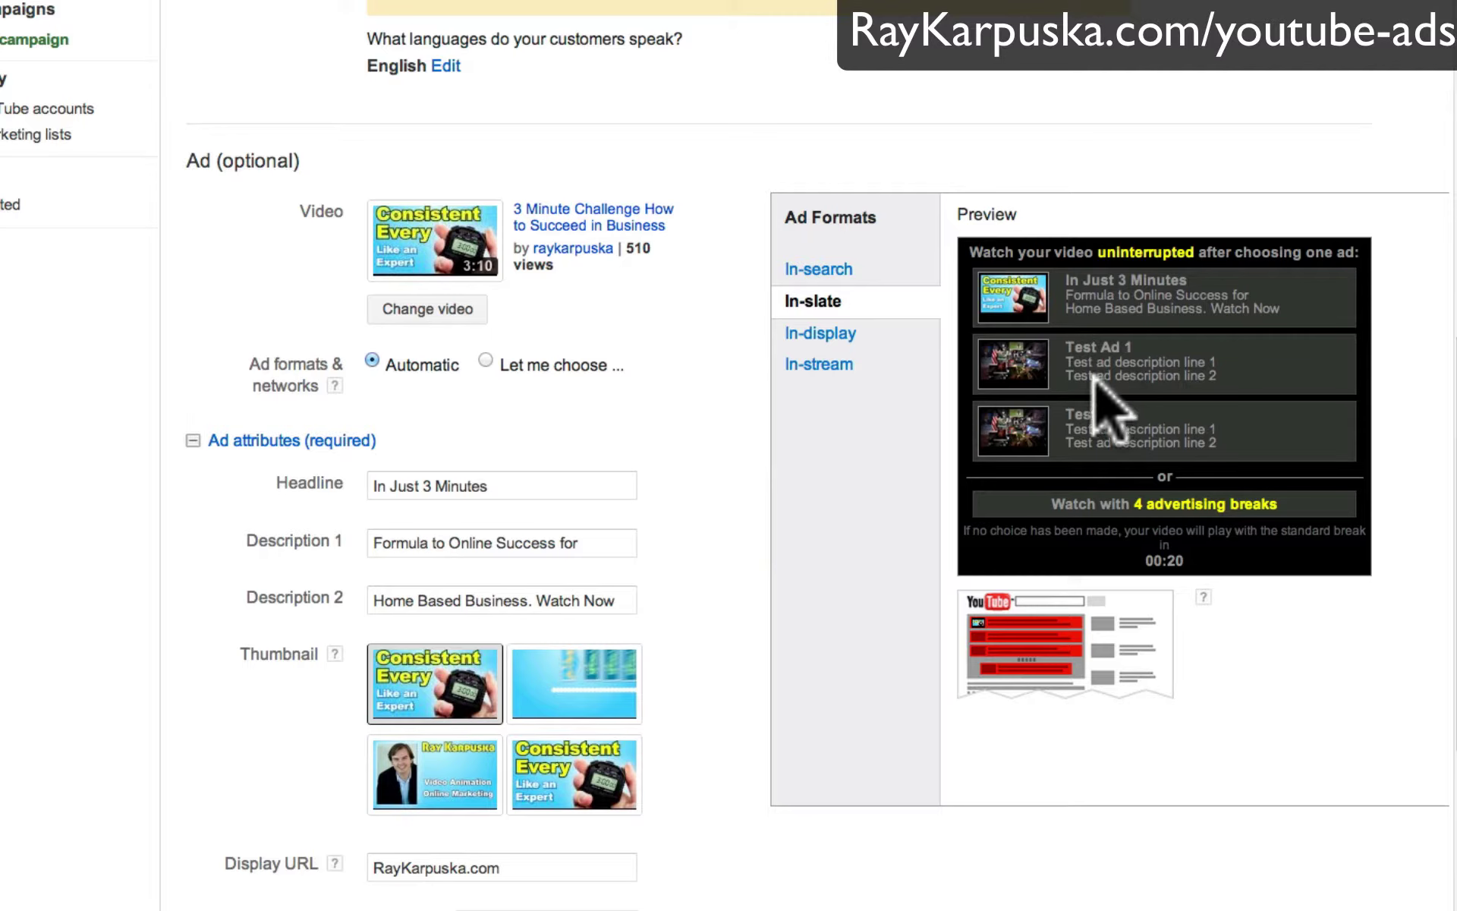
pyautogui.click(838, 334)
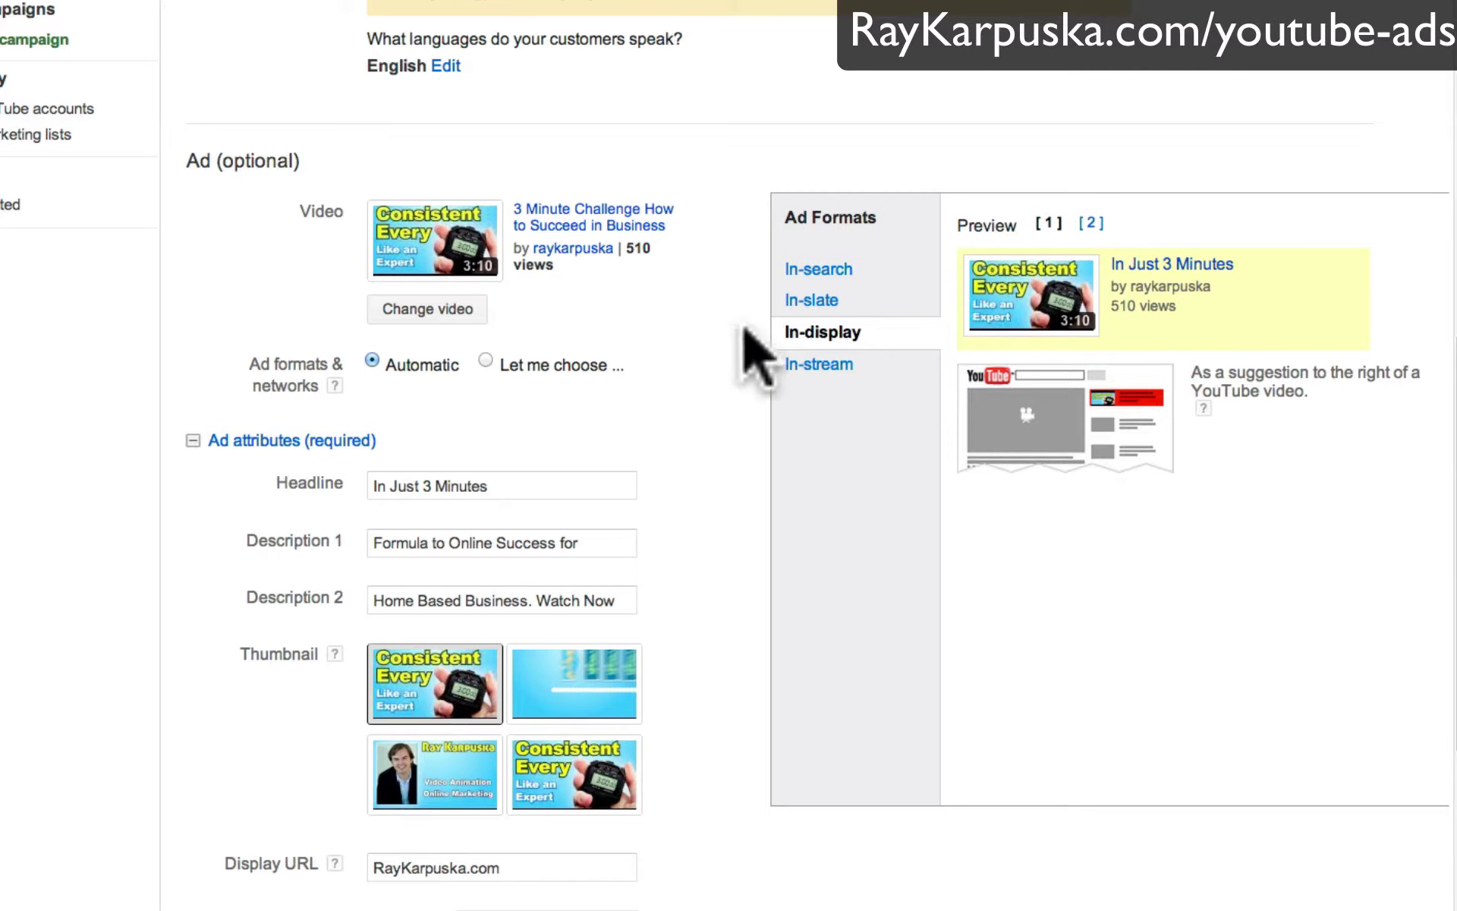
# Step: Preview the ad in the In-stream format and skip it once the skip option is available
pyautogui.click(816, 364)
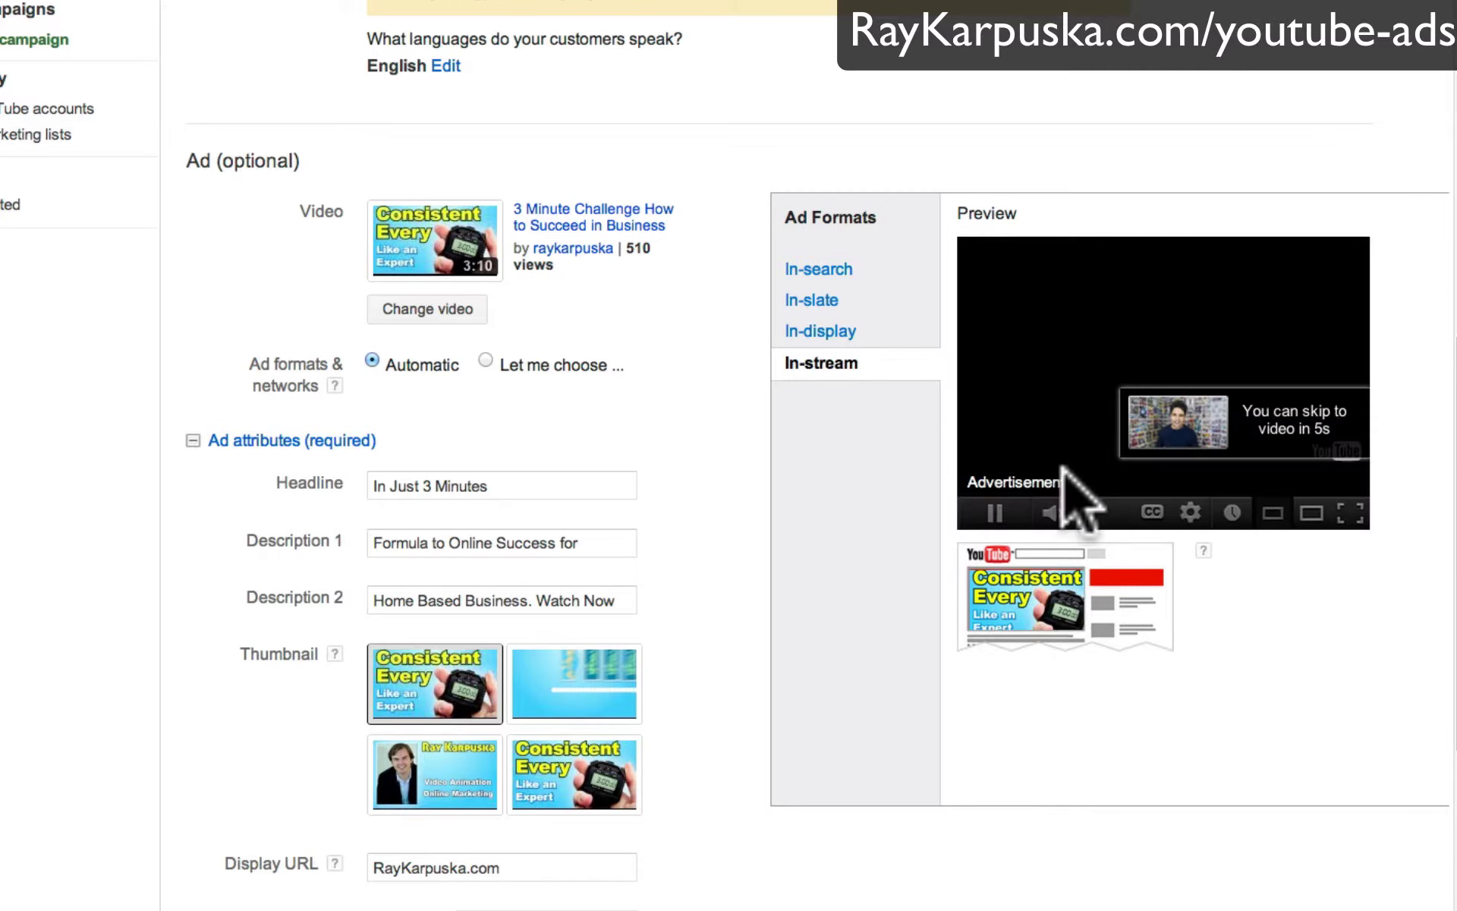
pyautogui.click(996, 512)
pyautogui.moveTo(1006, 510); pyautogui.dragTo(1211, 434)
pyautogui.click(1343, 638)
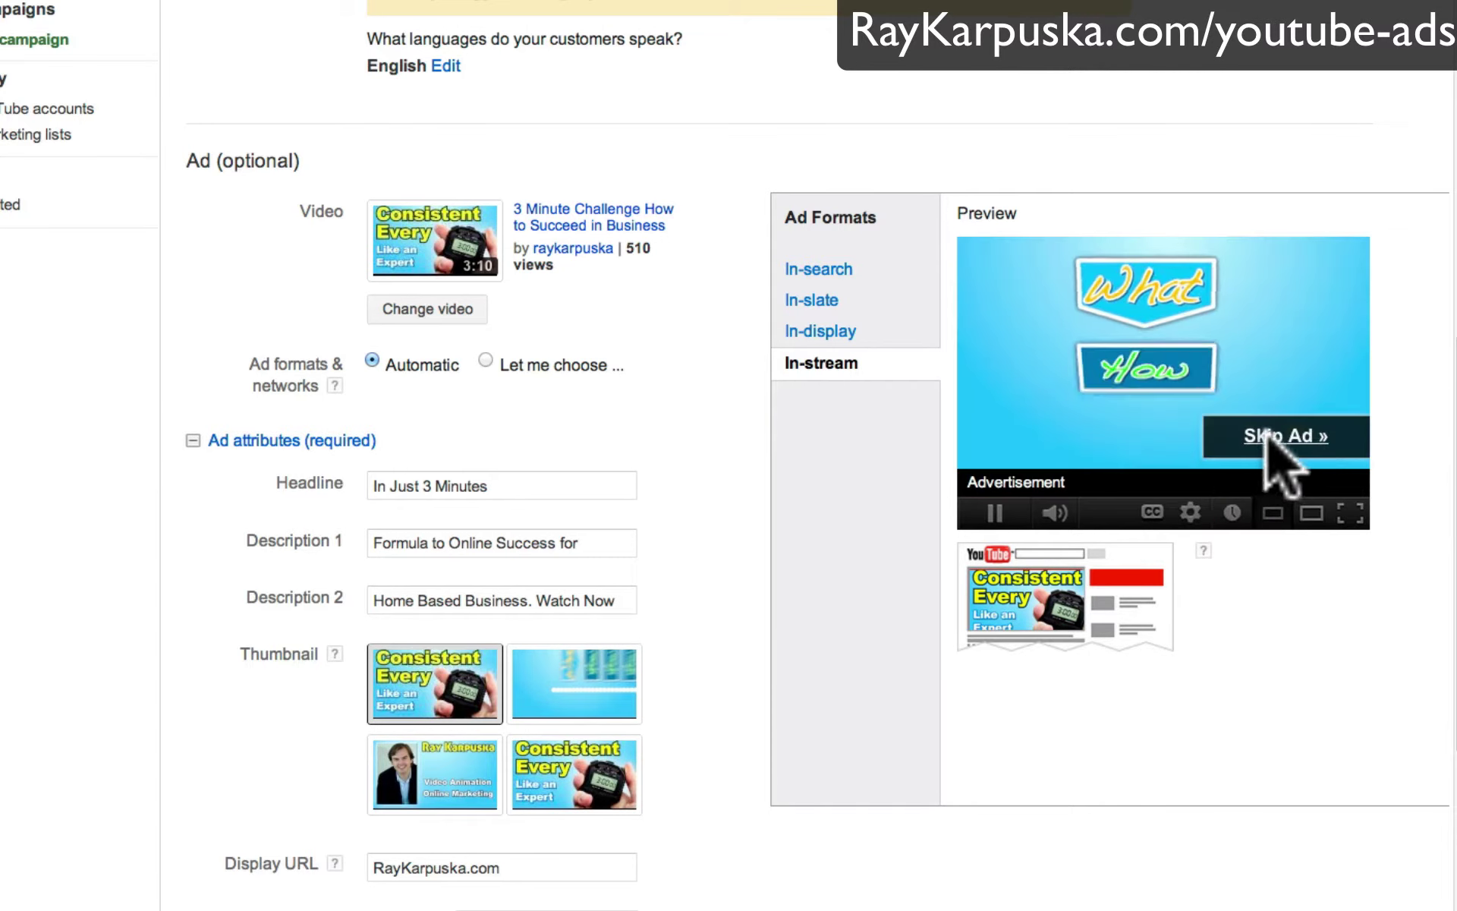
pyautogui.click(1293, 434)
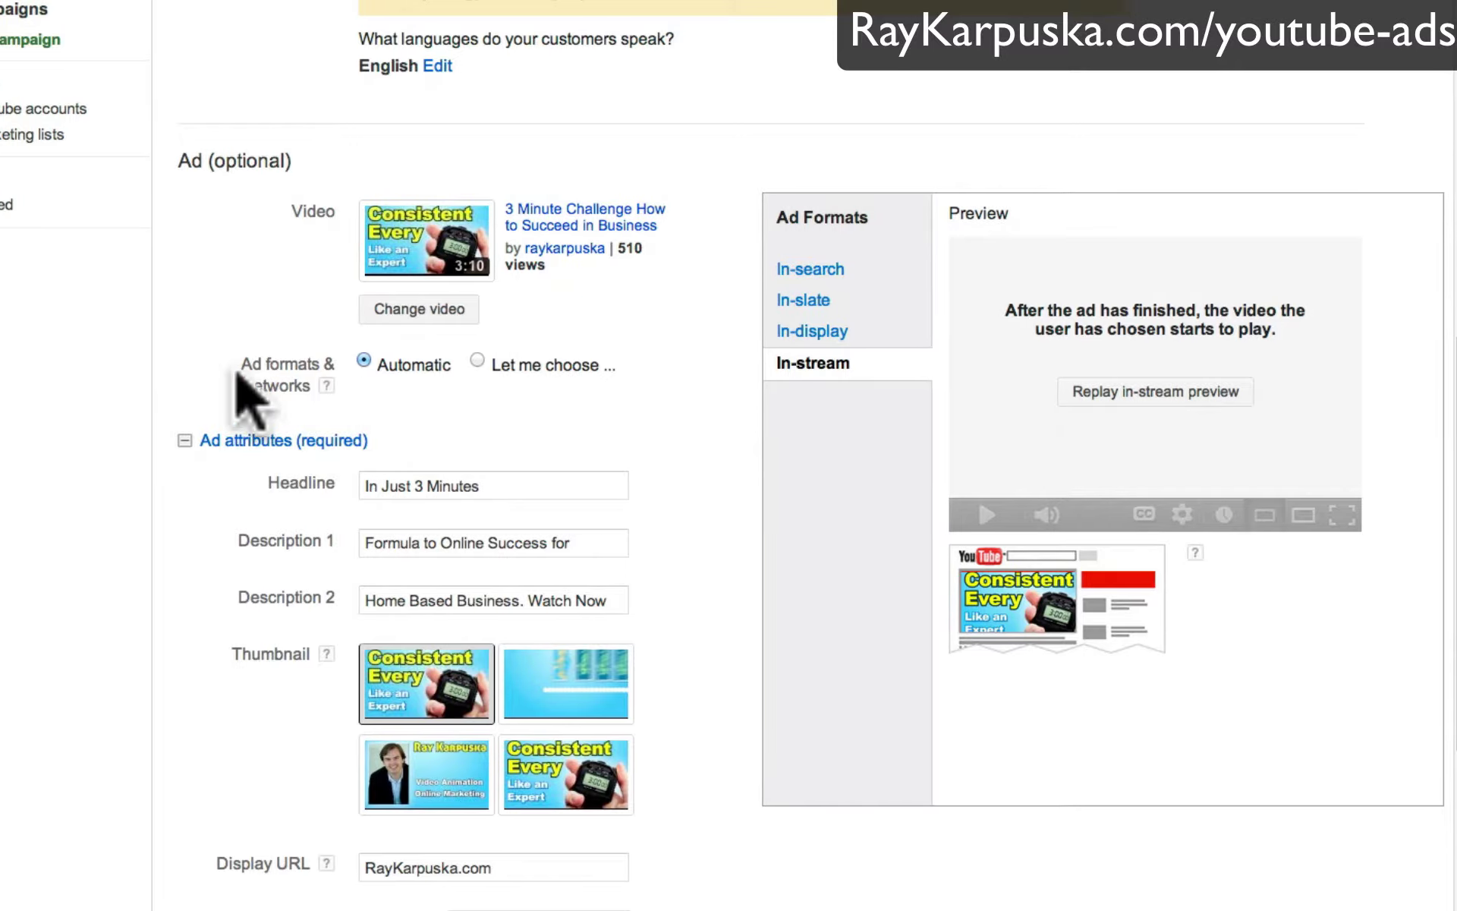
# Step: Switch the ad formats and networks setting from automatic to "Let me choose"
pyautogui.click(365, 361)
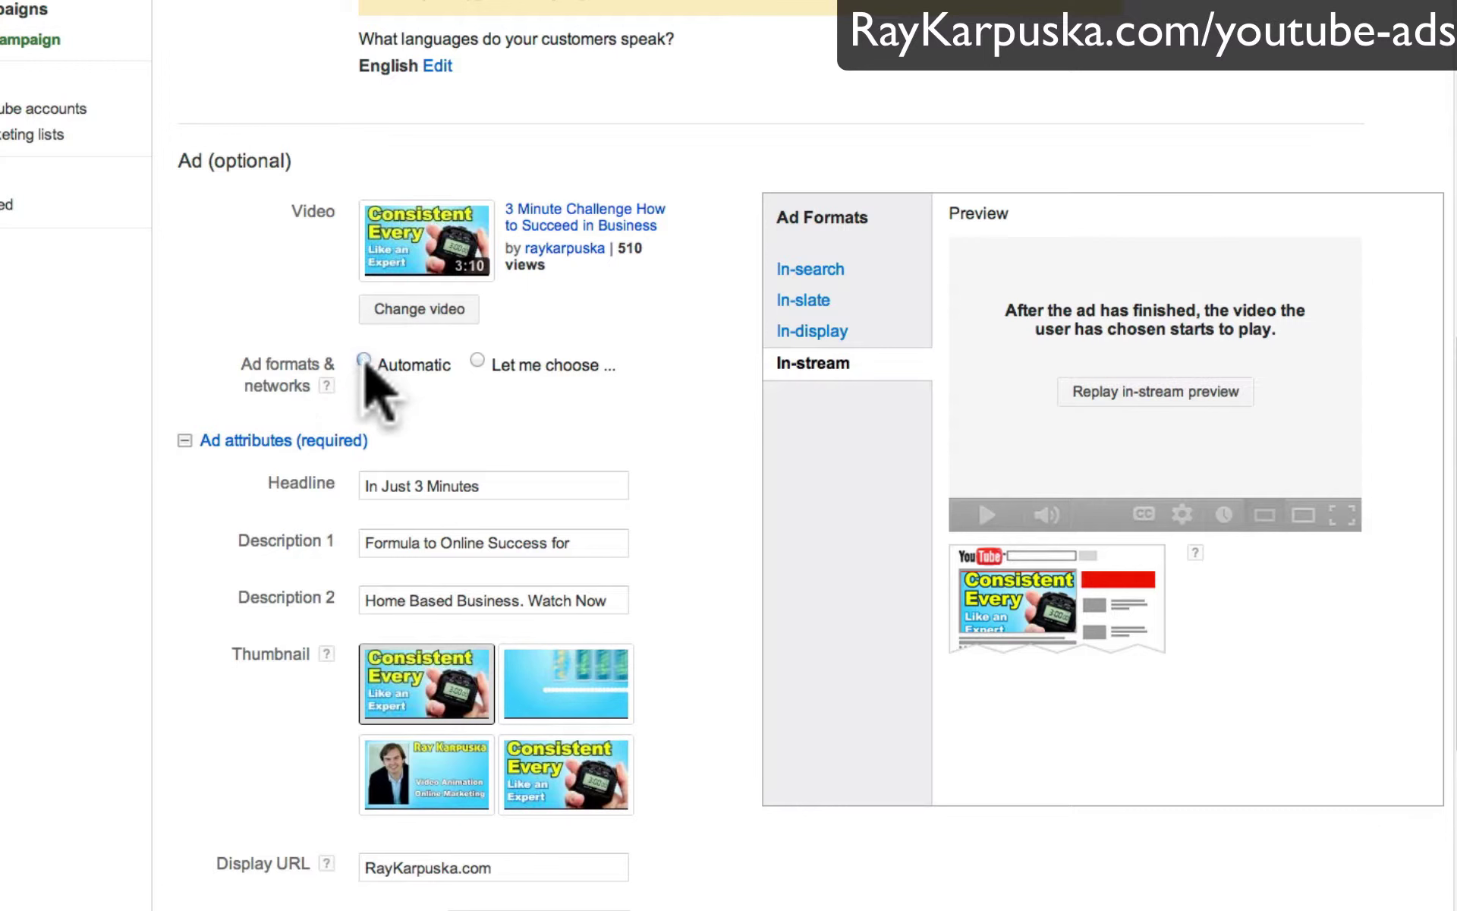
pyautogui.click(478, 360)
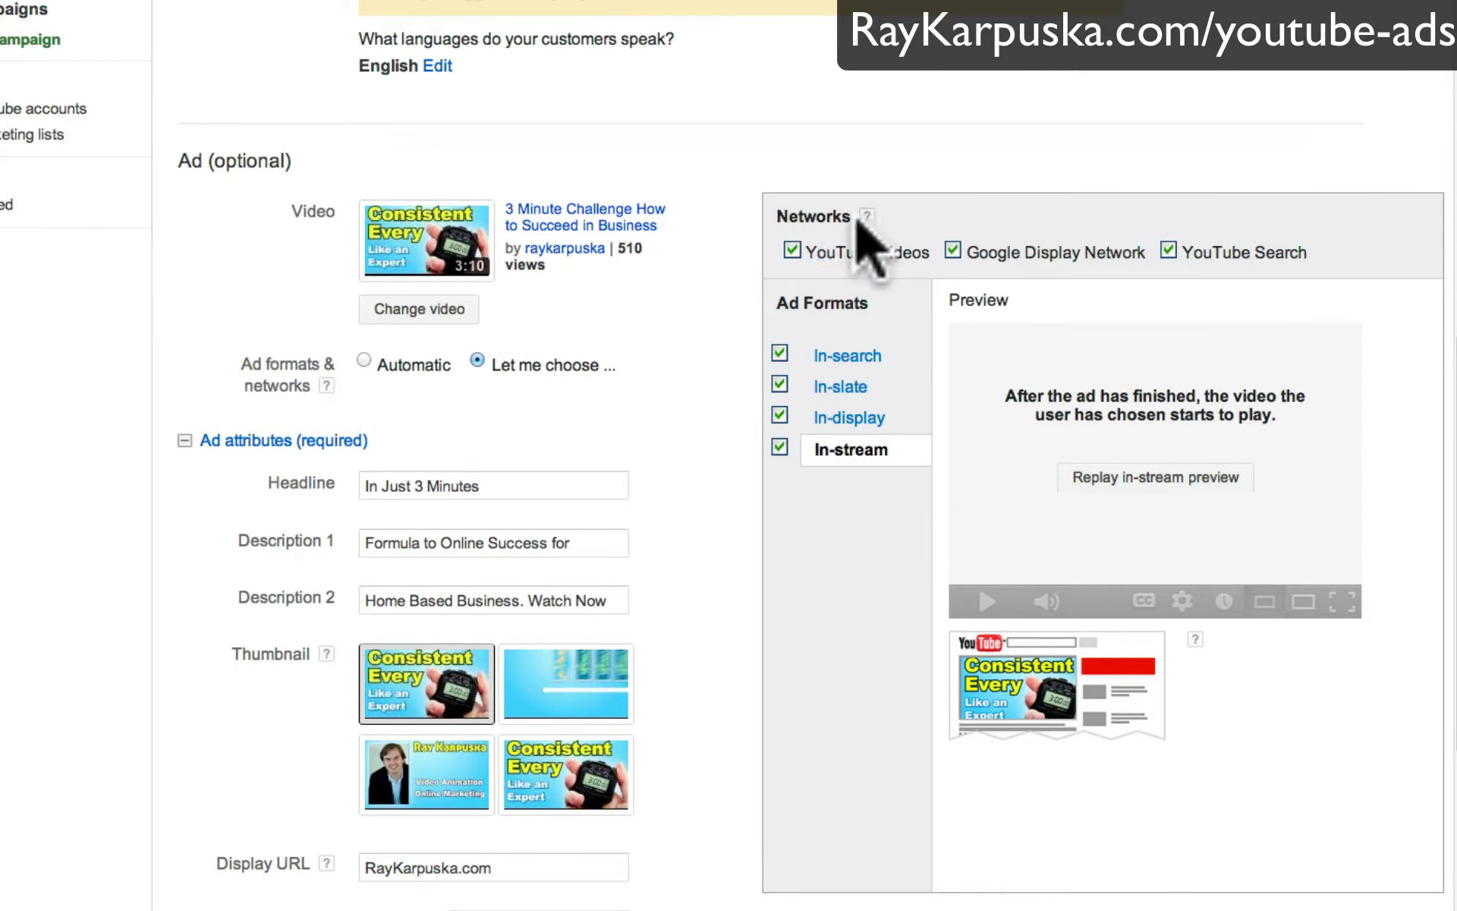
# Step: Try excluding the YouTube Videos network from the ad and include it again
pyautogui.moveTo(803, 253); pyautogui.dragTo(903, 253)
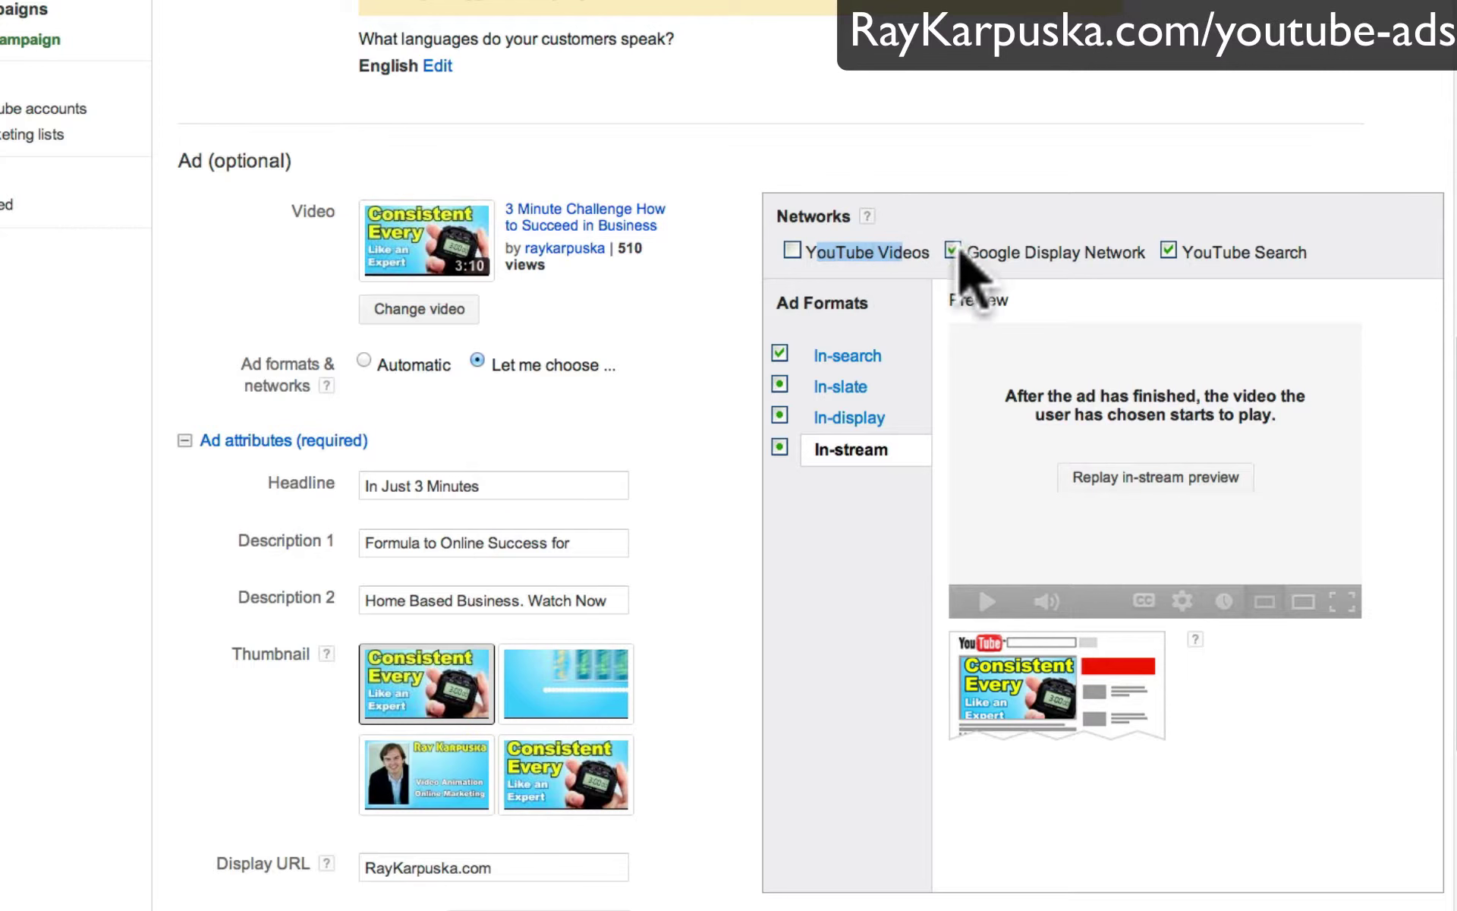
pyautogui.click(792, 252)
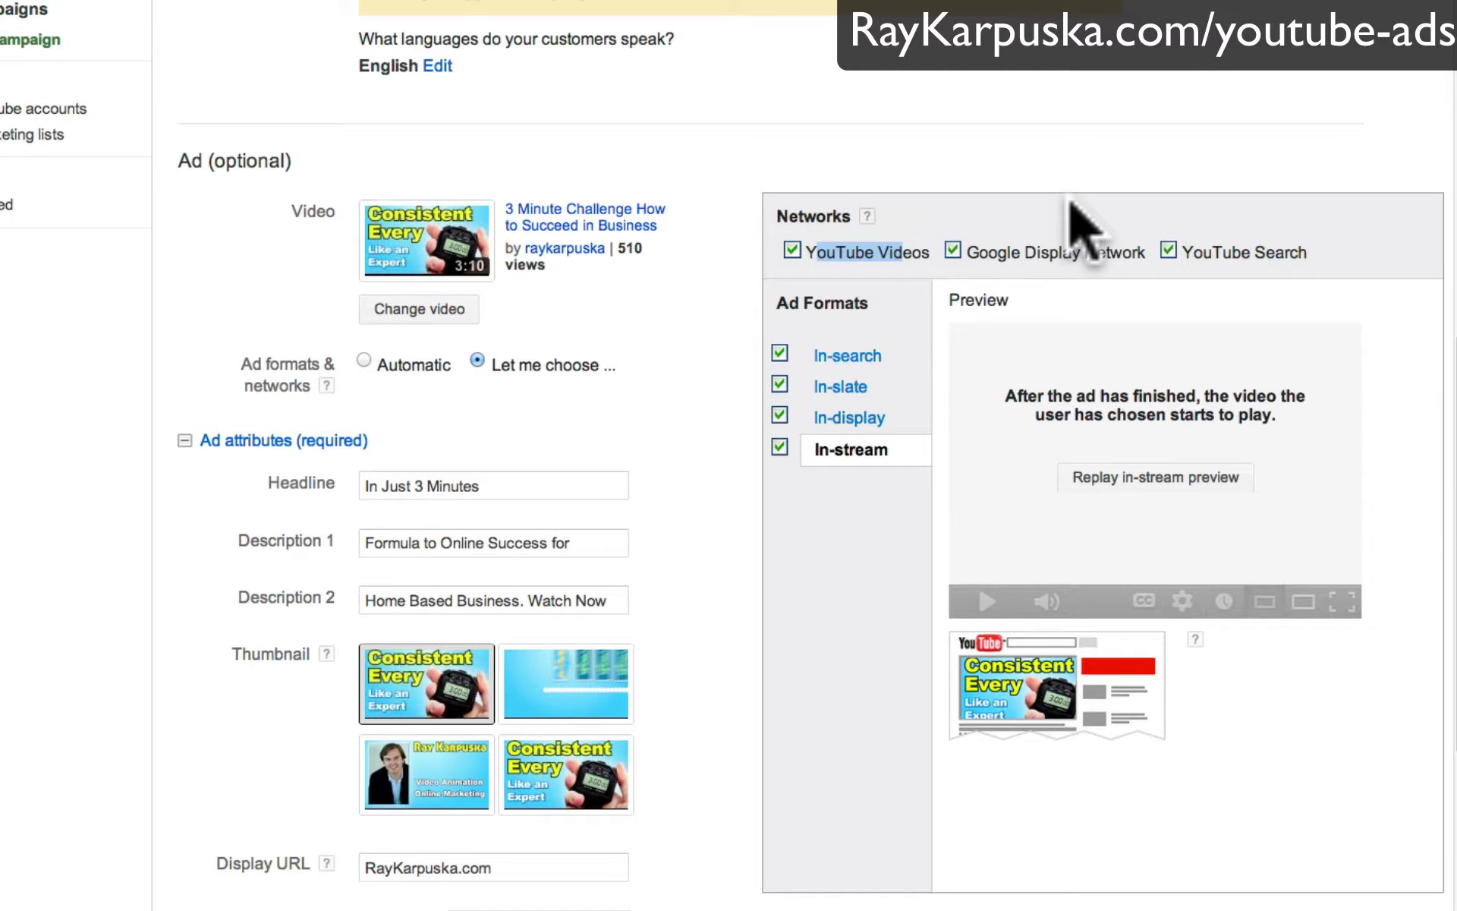
pyautogui.click(869, 252)
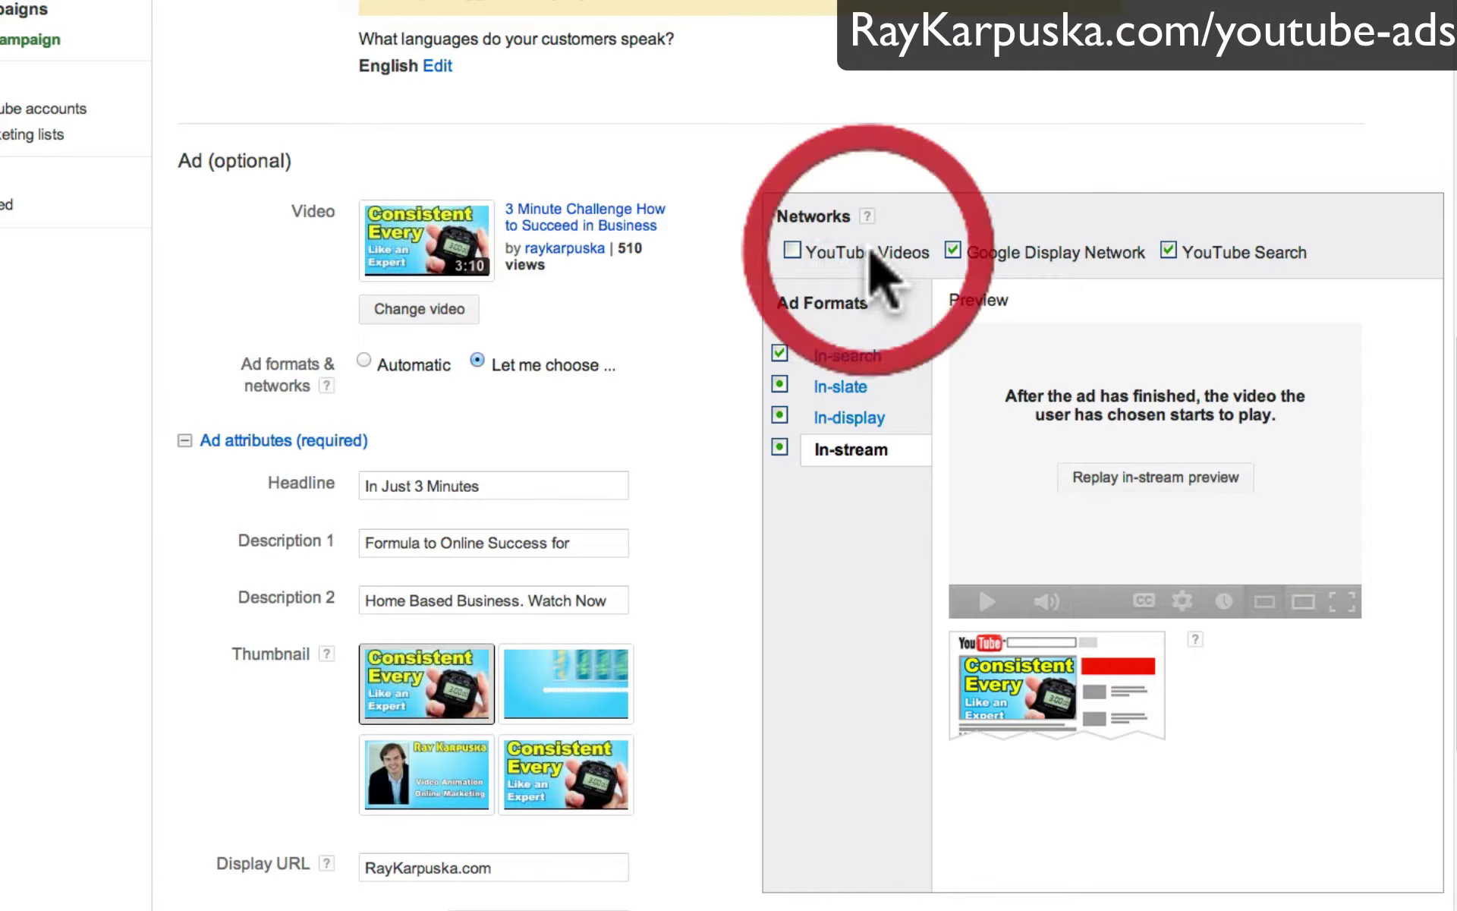
pyautogui.click(793, 250)
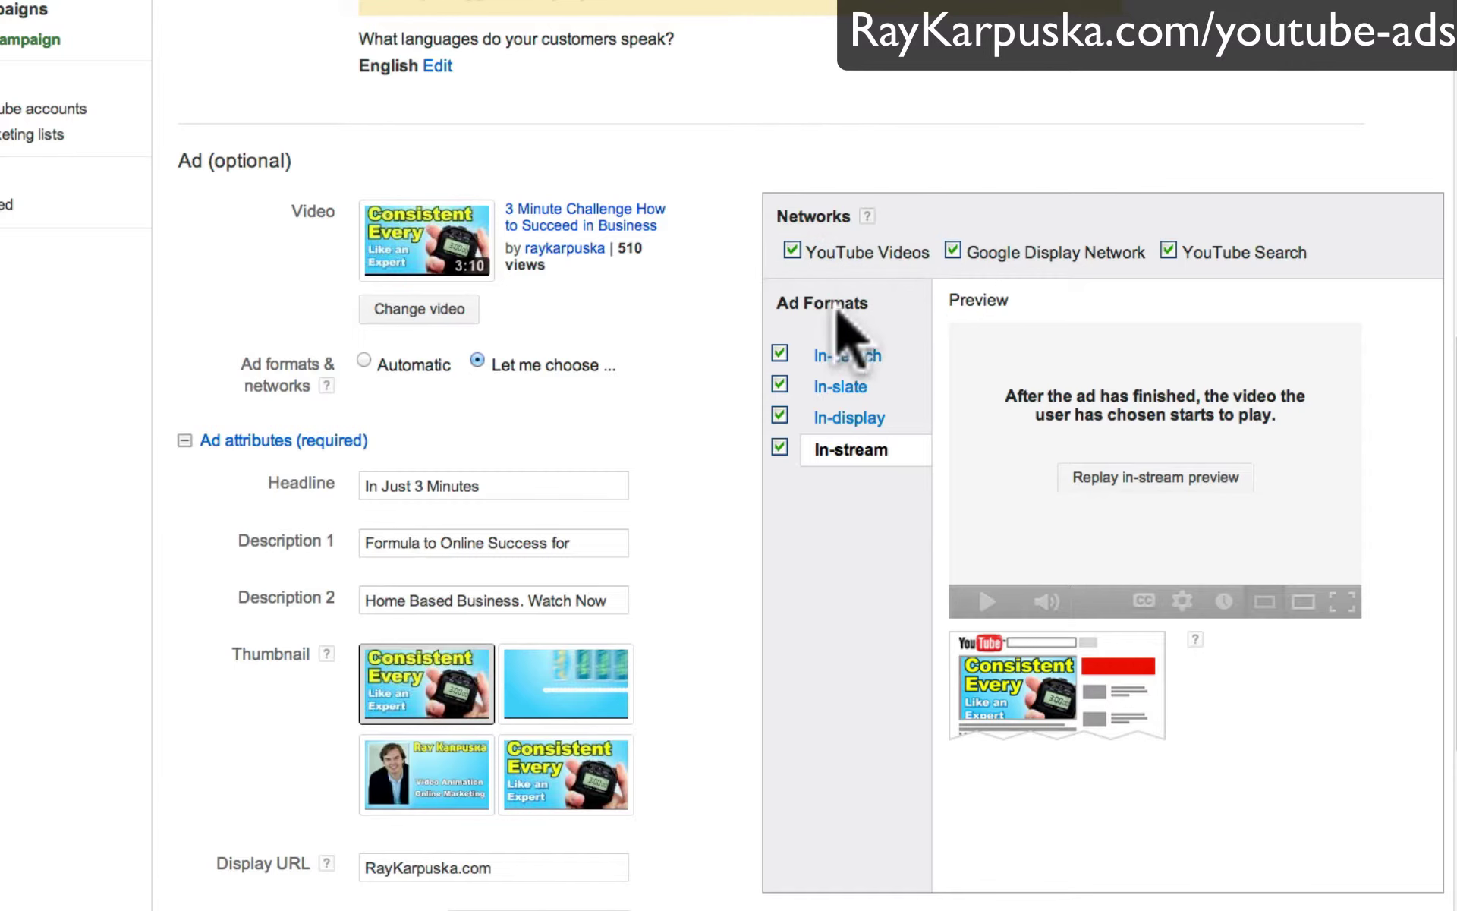
# Step: Go through the In-display, In-slate, In-search and In-stream ad previews under the manual format selection
pyautogui.click(844, 419)
pyautogui.click(844, 386)
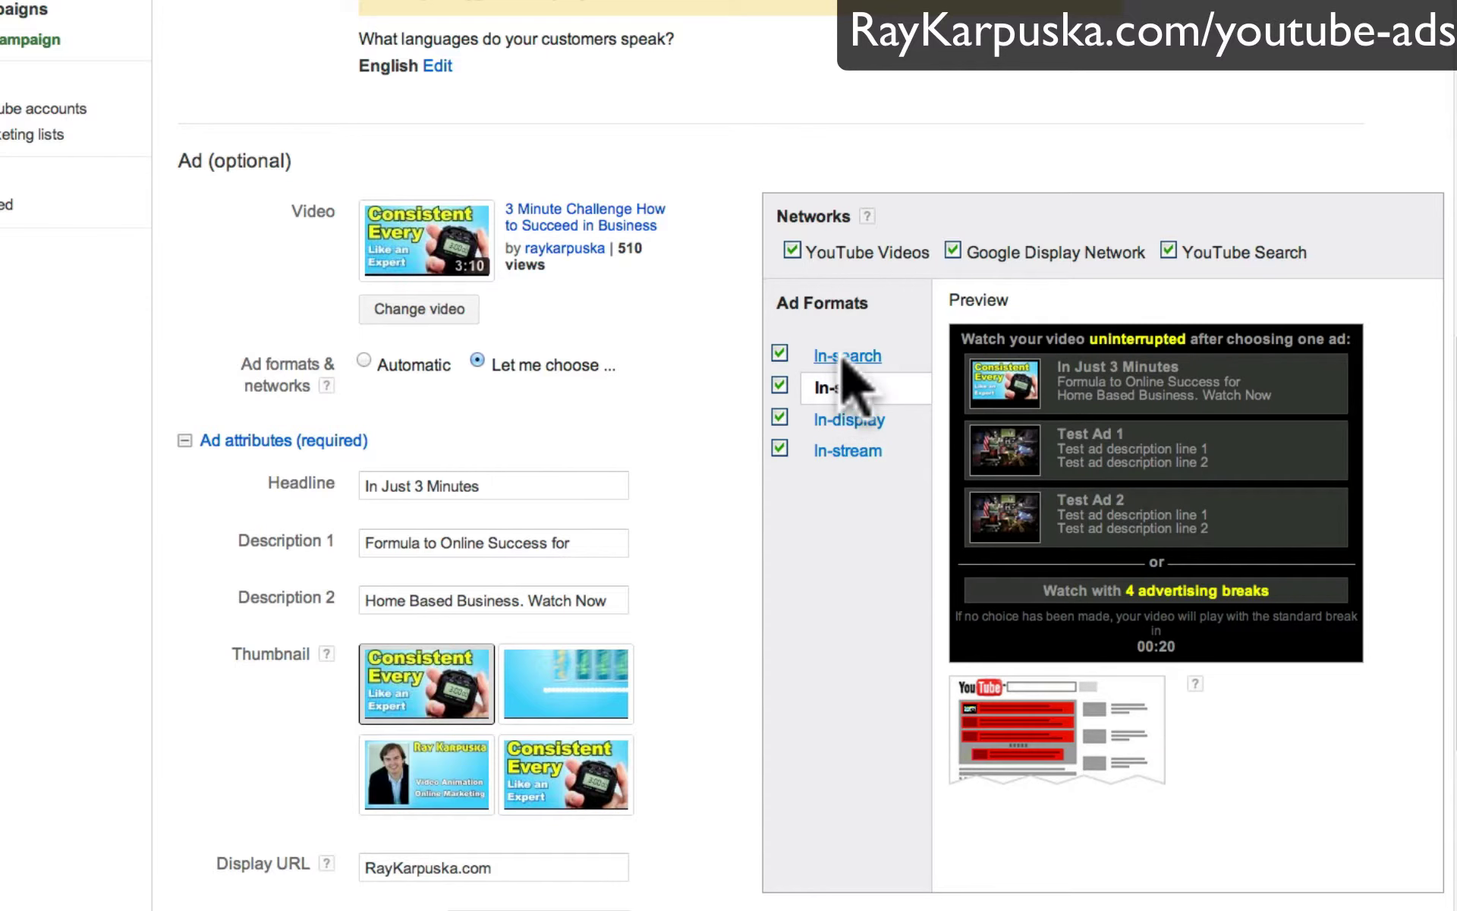
pyautogui.click(842, 355)
pyautogui.click(844, 449)
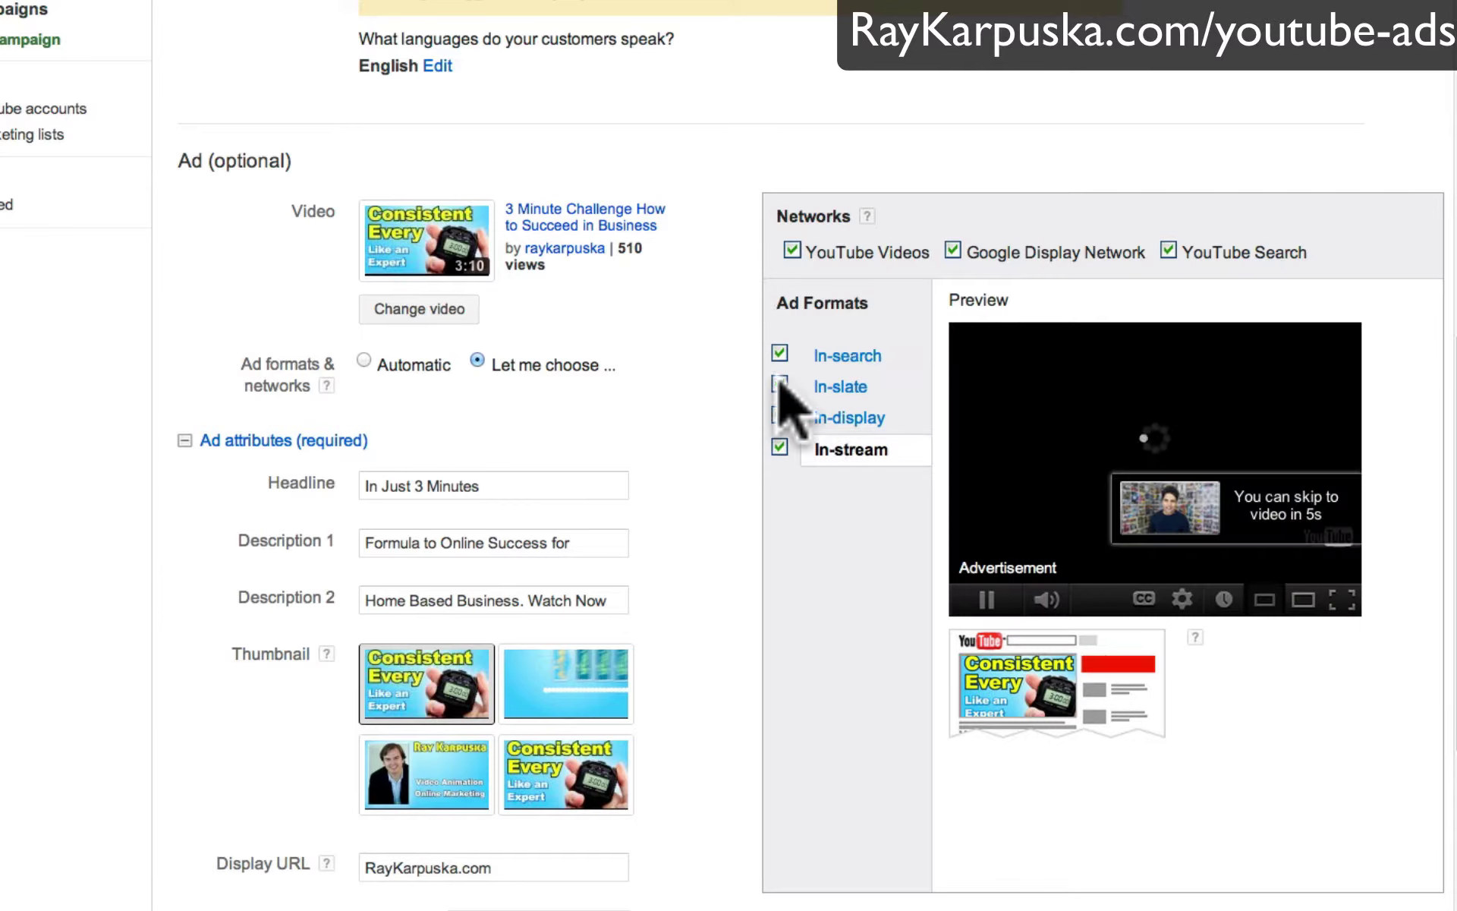
# Step: Try excluding the In-slate and In-display formats, include them again, and return to the In-search preview
pyautogui.click(780, 381)
pyautogui.click(779, 384)
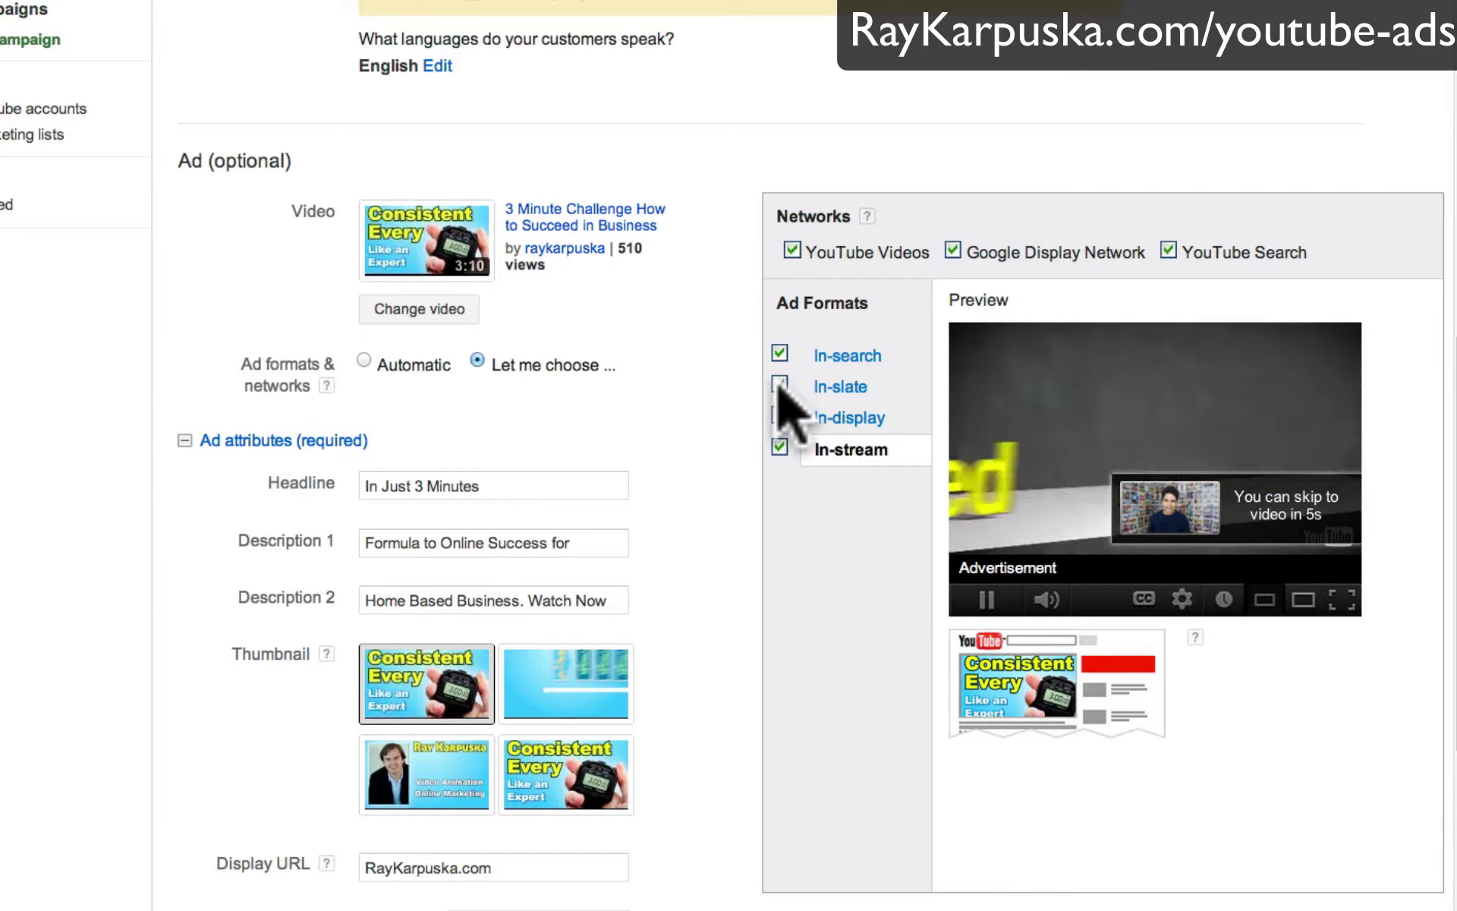
pyautogui.click(779, 415)
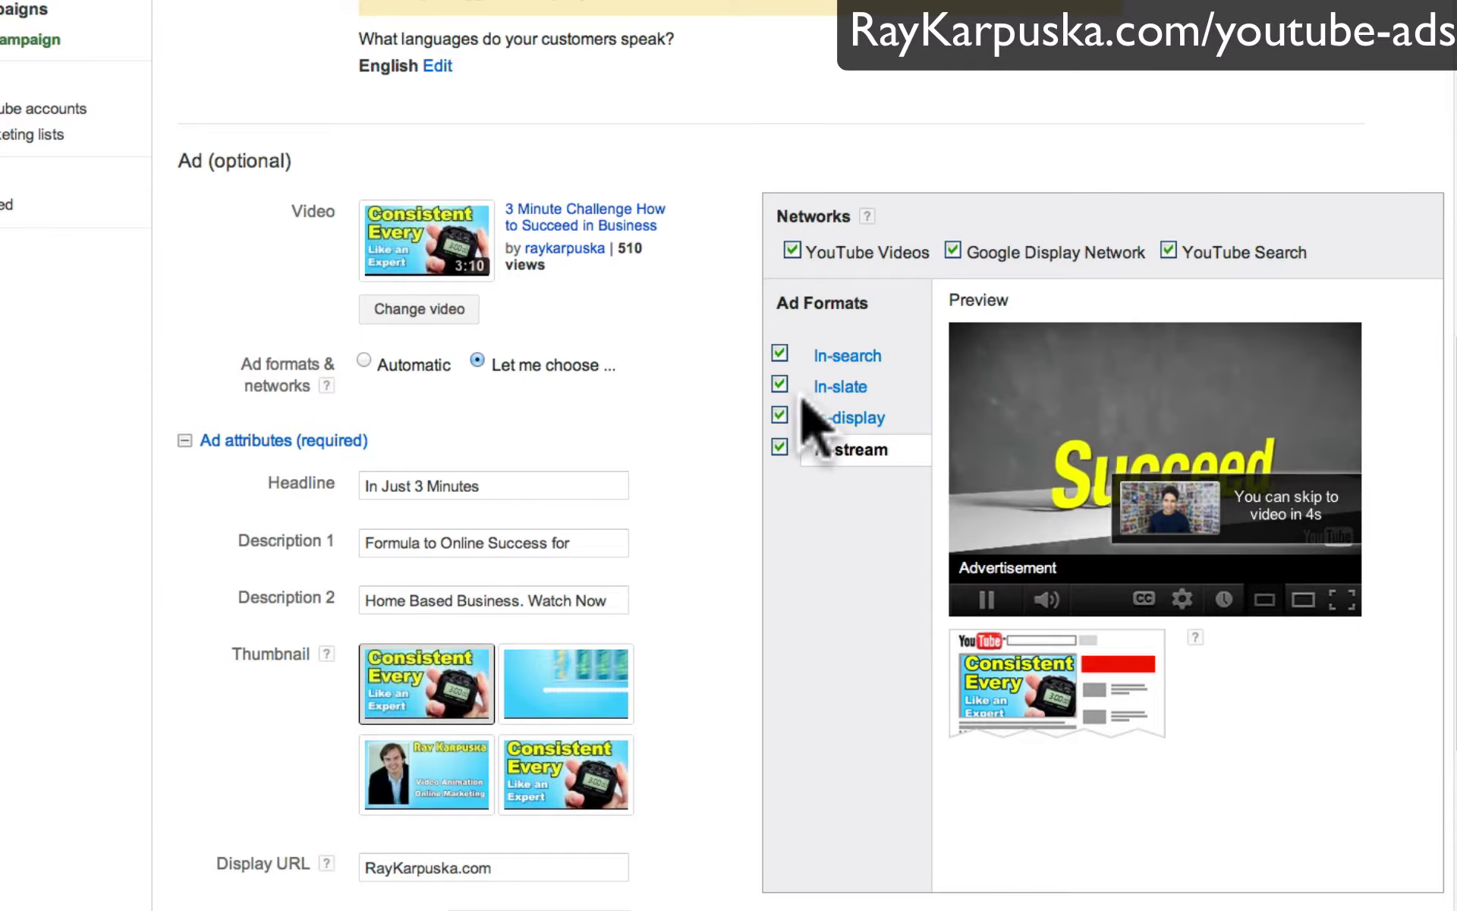
pyautogui.click(859, 357)
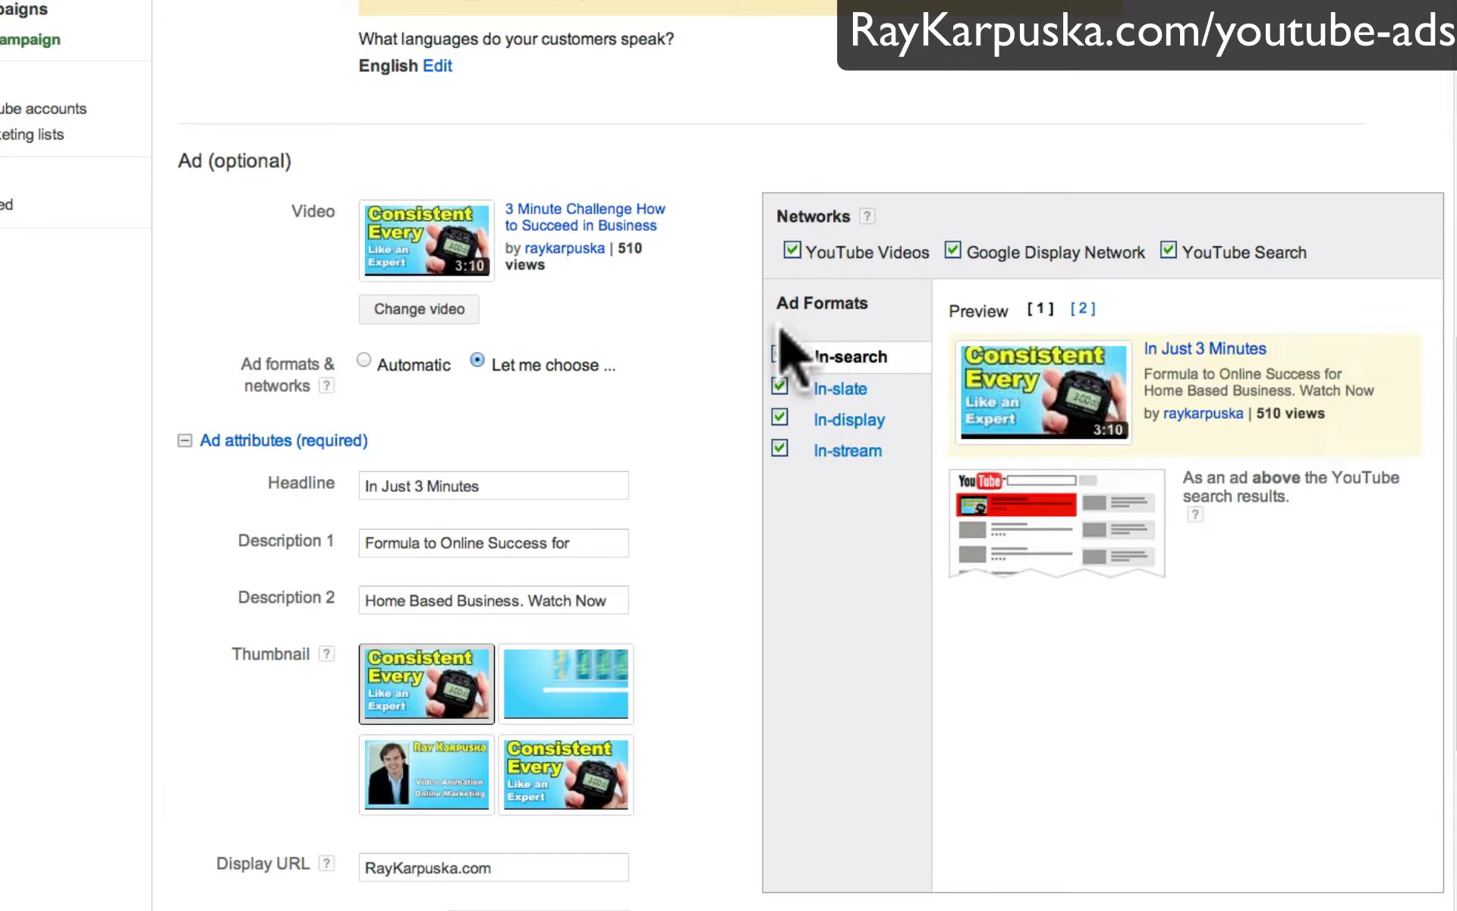
# Step: Try excluding the YouTube Videos network and the In-slate format in turn, including each one again
pyautogui.click(792, 252)
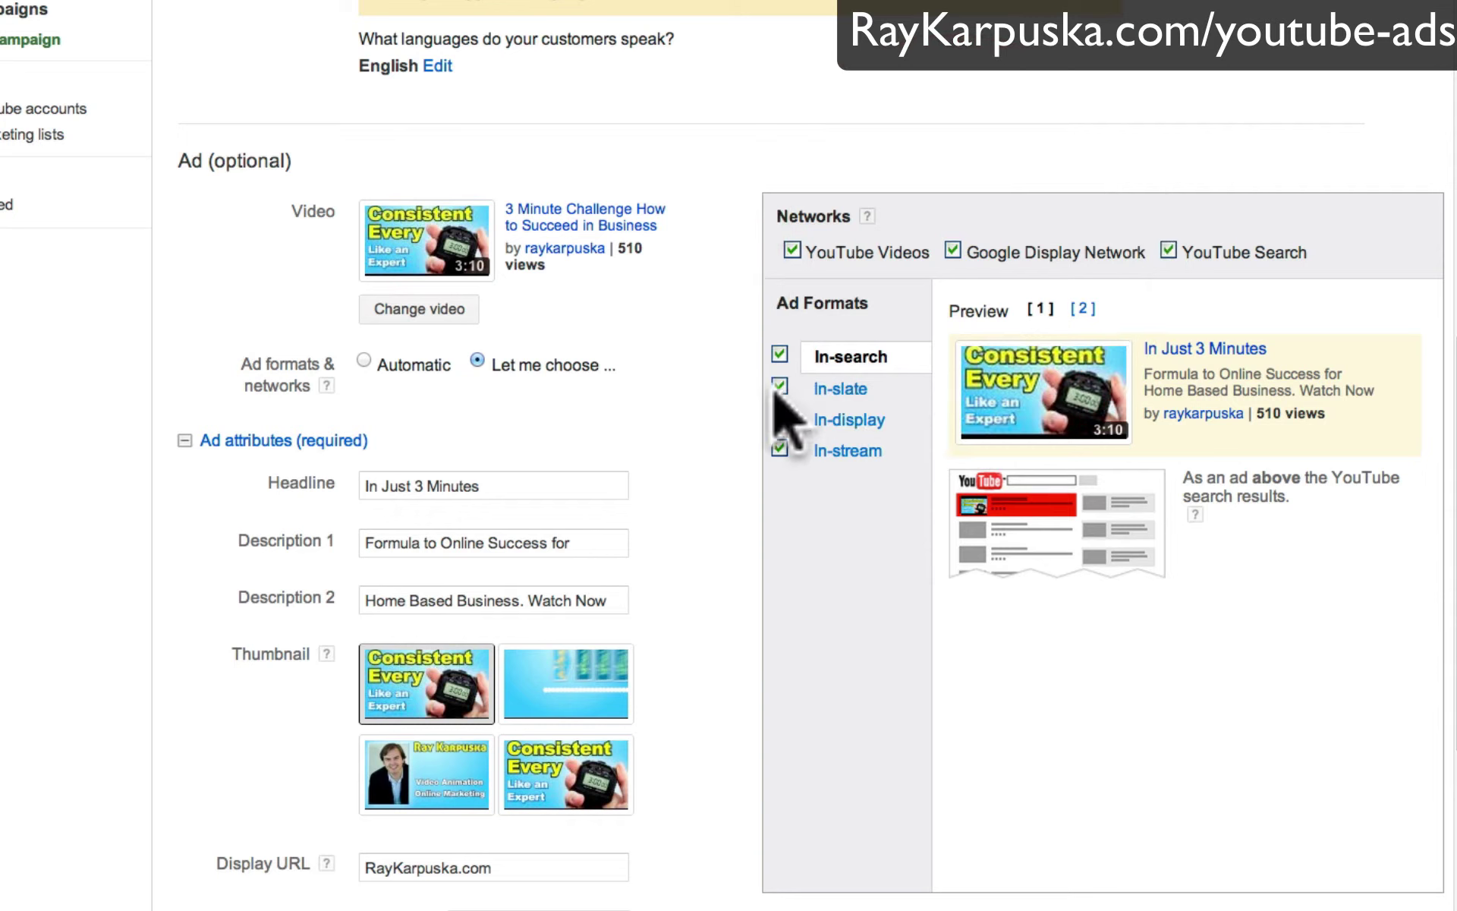
pyautogui.click(817, 255)
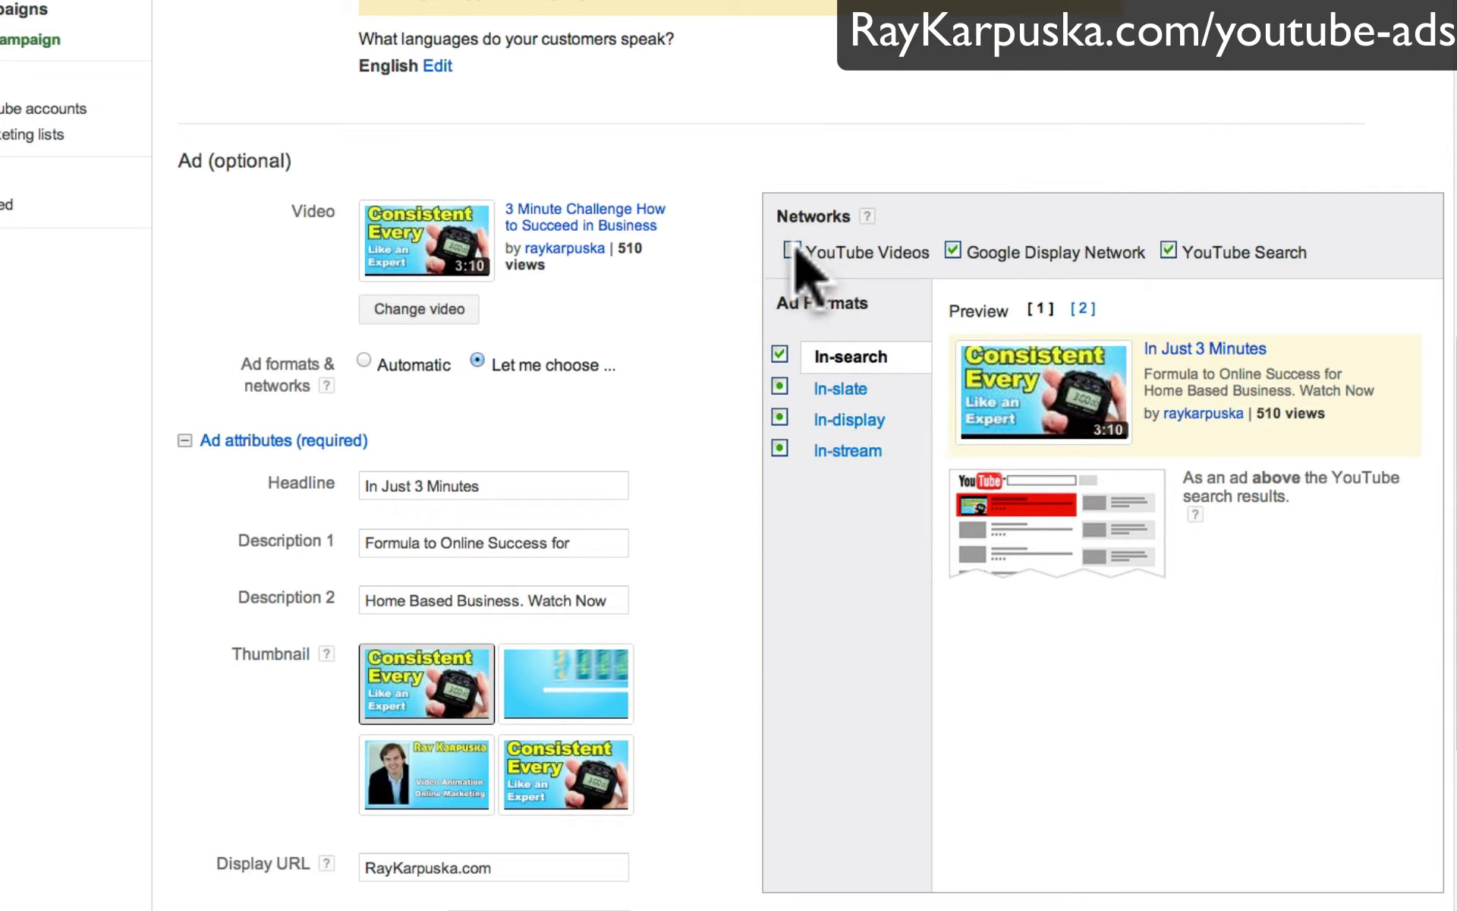
pyautogui.click(792, 251)
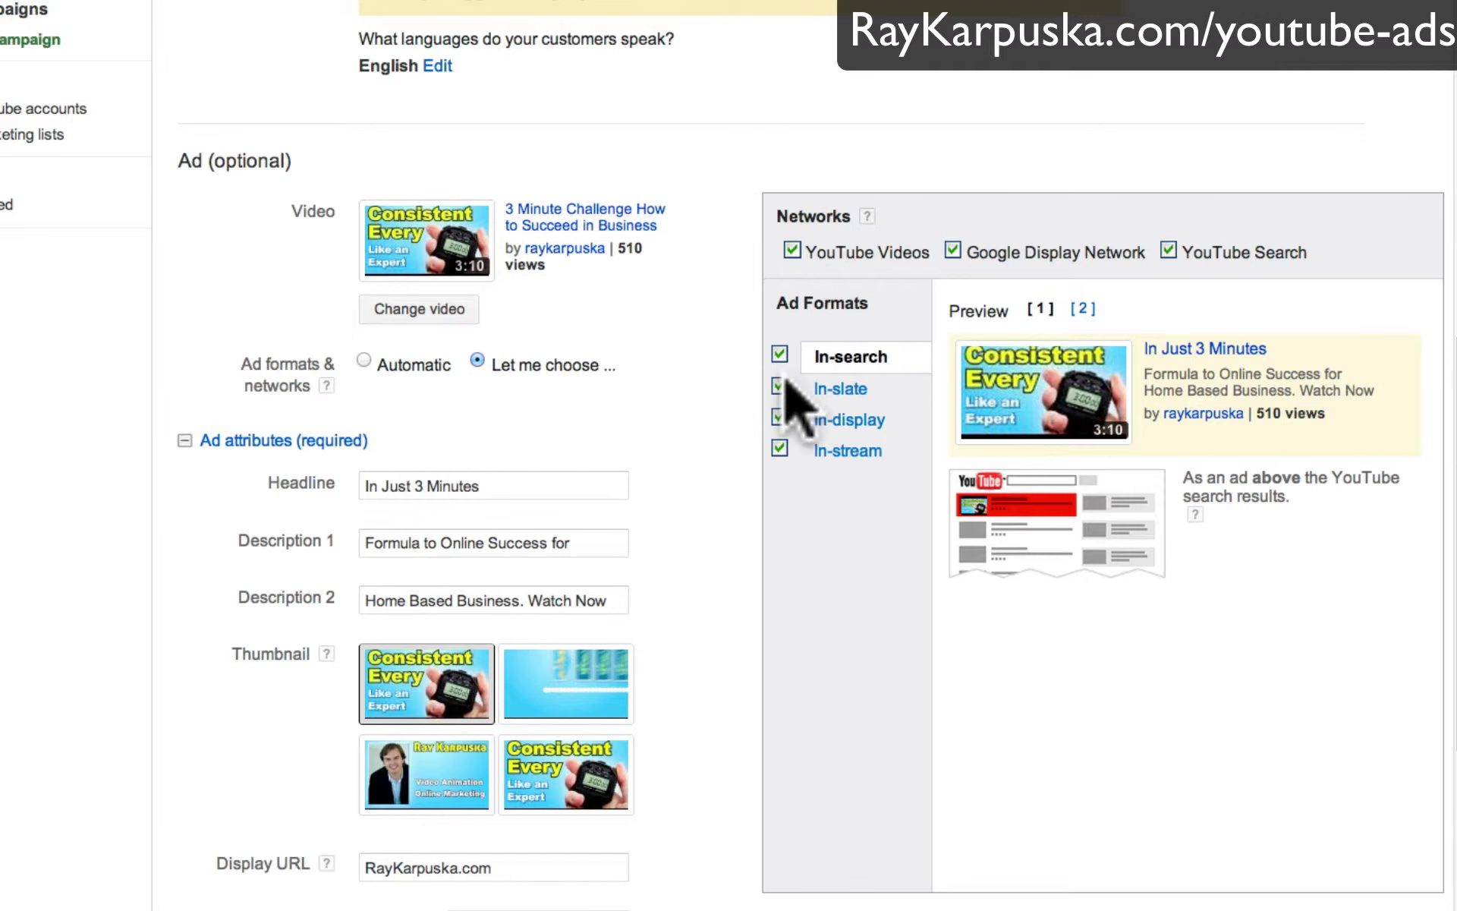
pyautogui.click(780, 387)
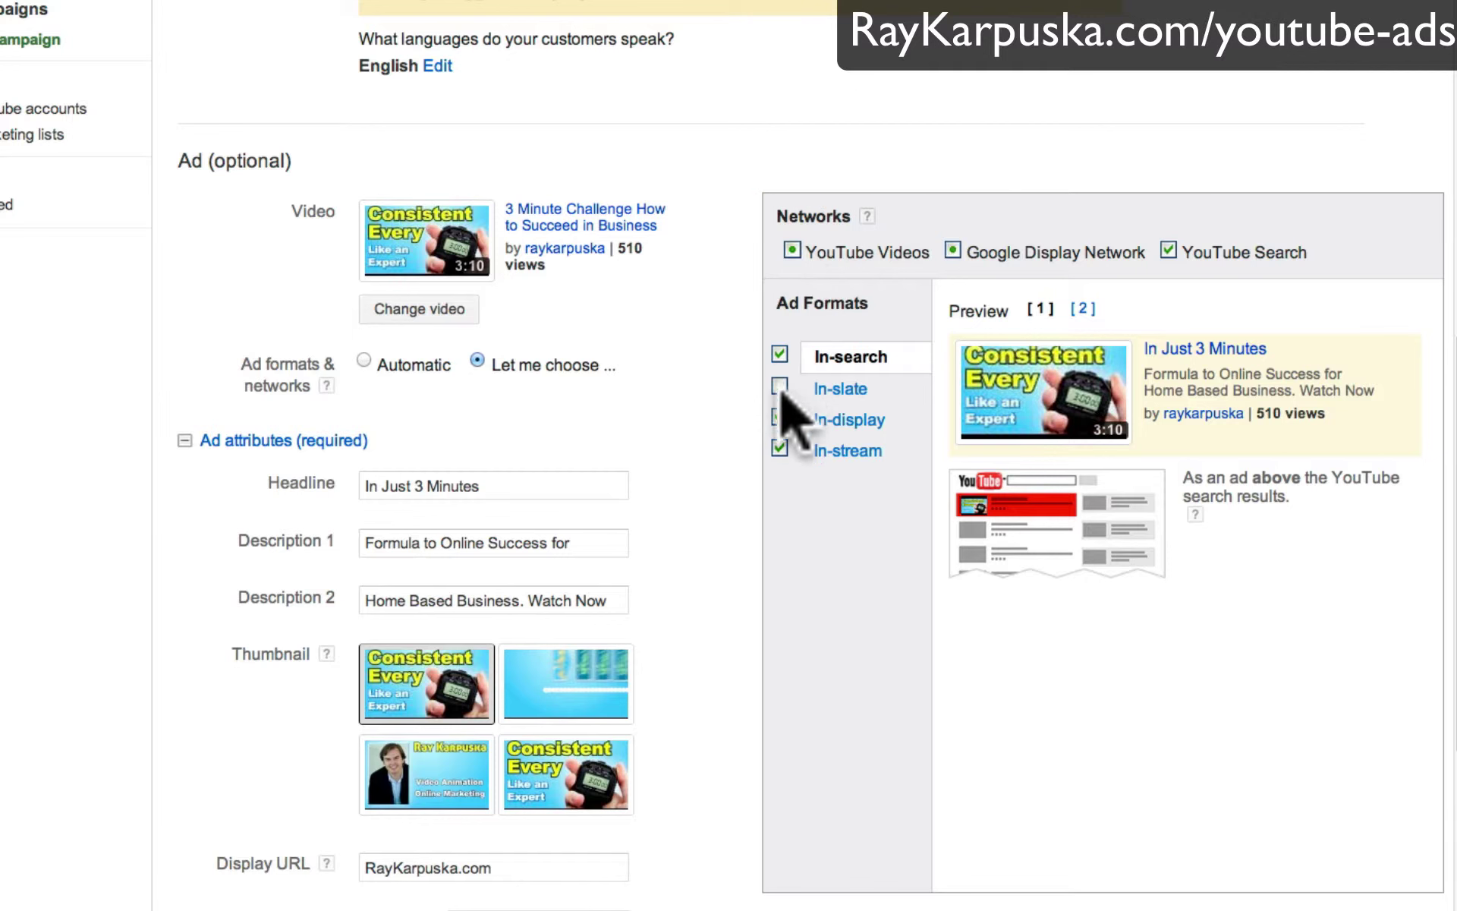
pyautogui.click(953, 251)
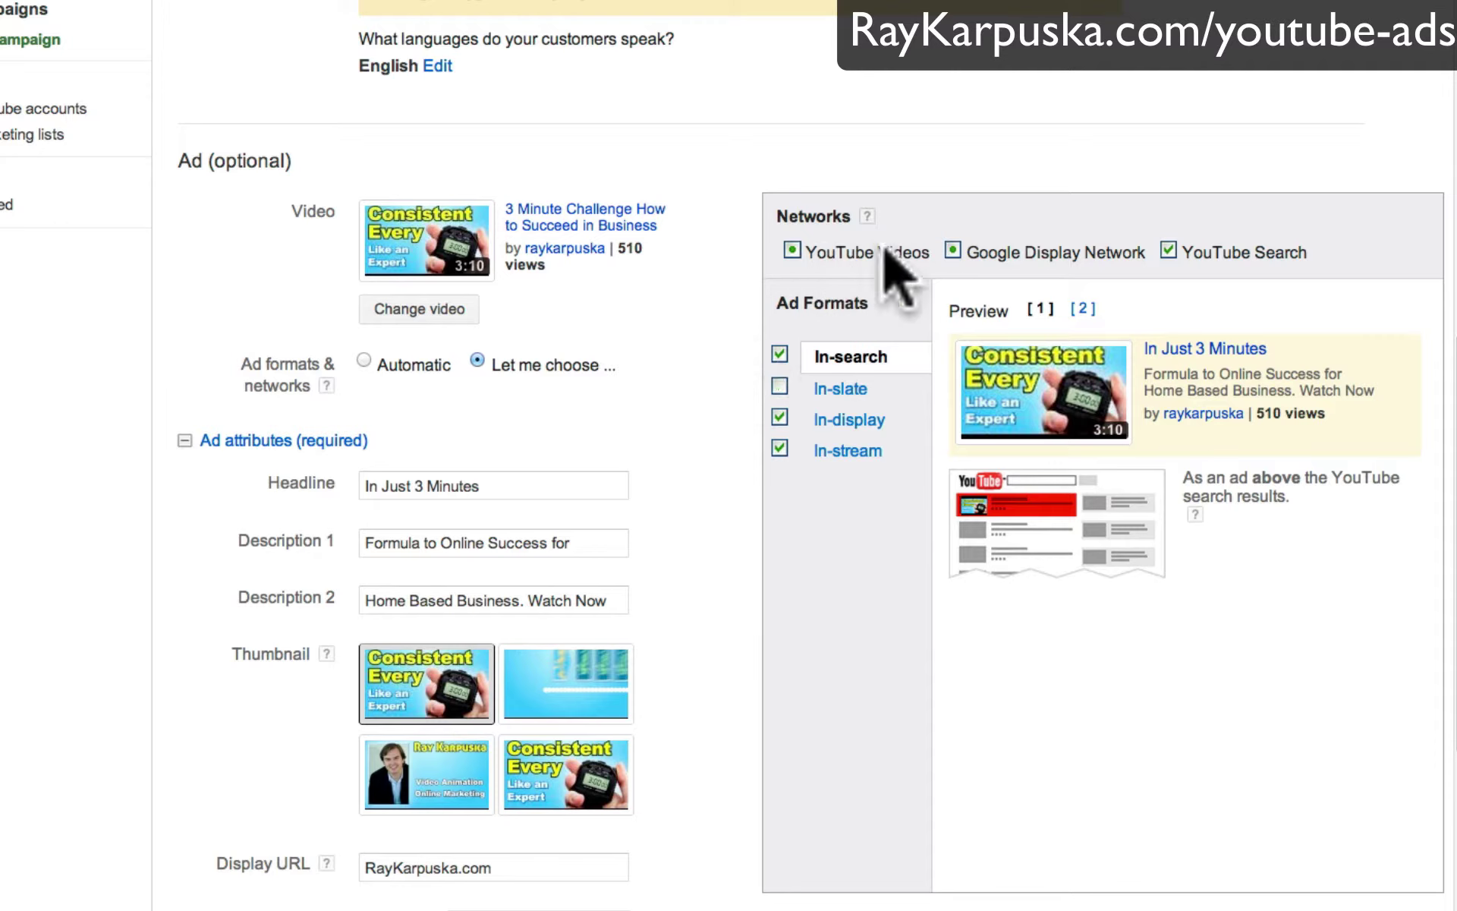
pyautogui.click(831, 390)
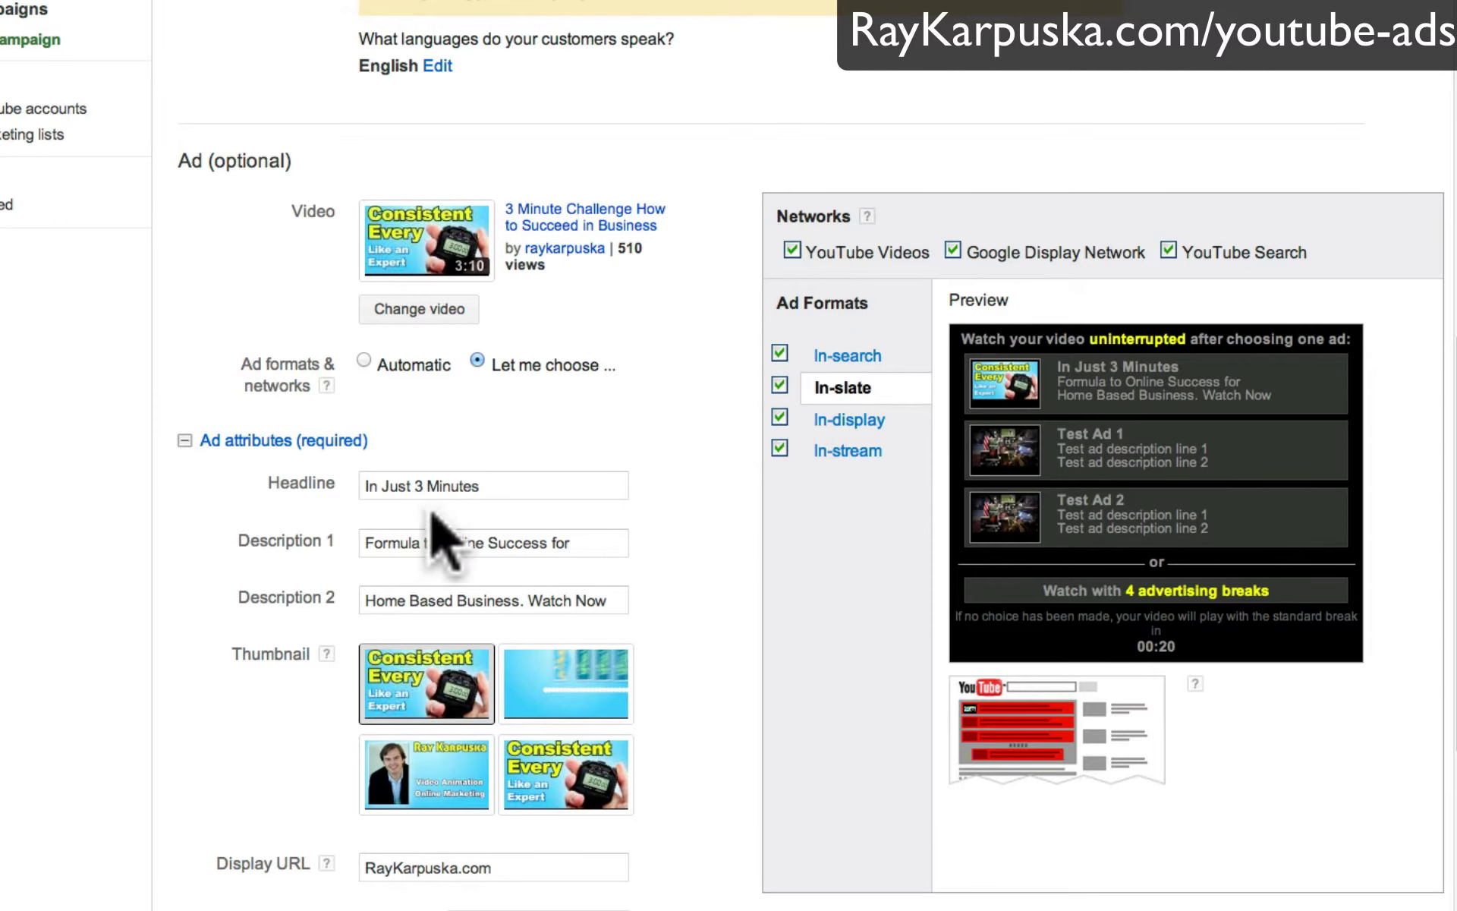
pyautogui.click(98, 453)
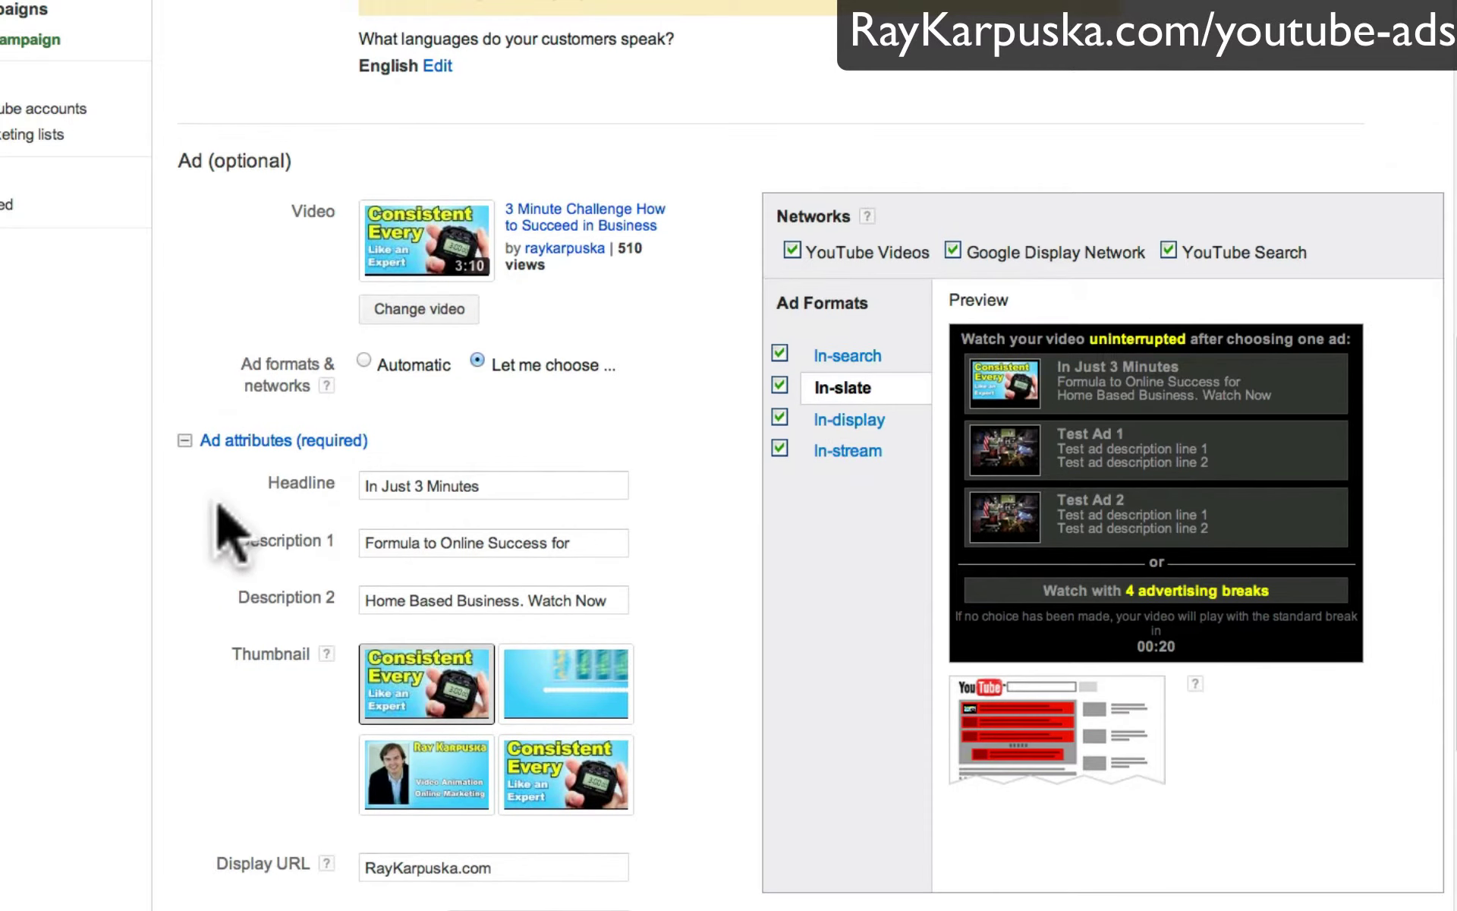
# Step: Expand the advanced ad attributes, try Watch page as the YouTube landing page, and set it back to Channel page
pyautogui.scroll(-6, 228, 494)
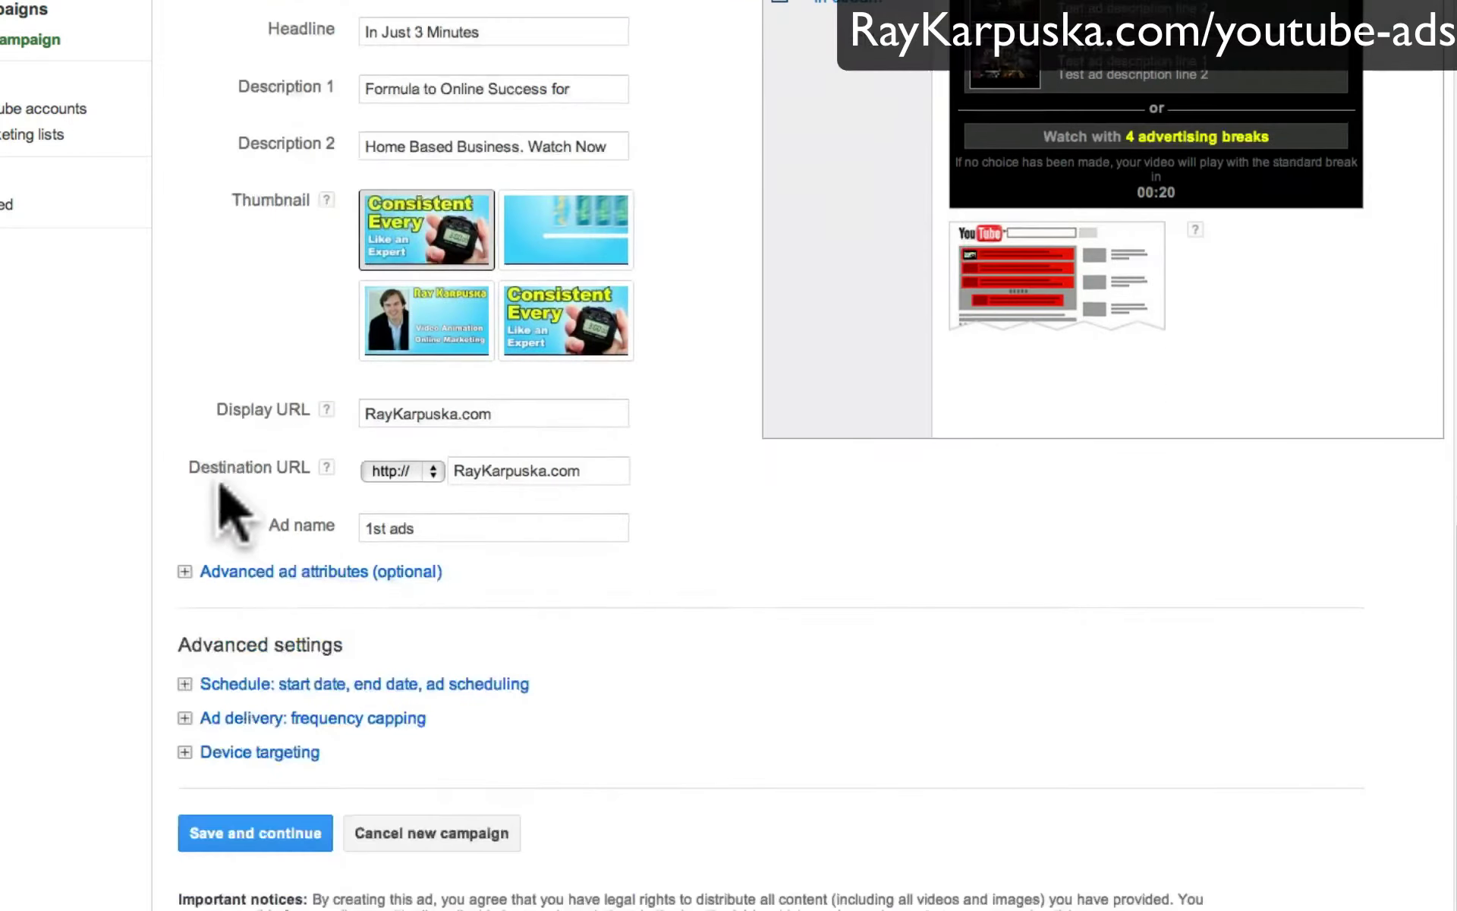
pyautogui.click(297, 571)
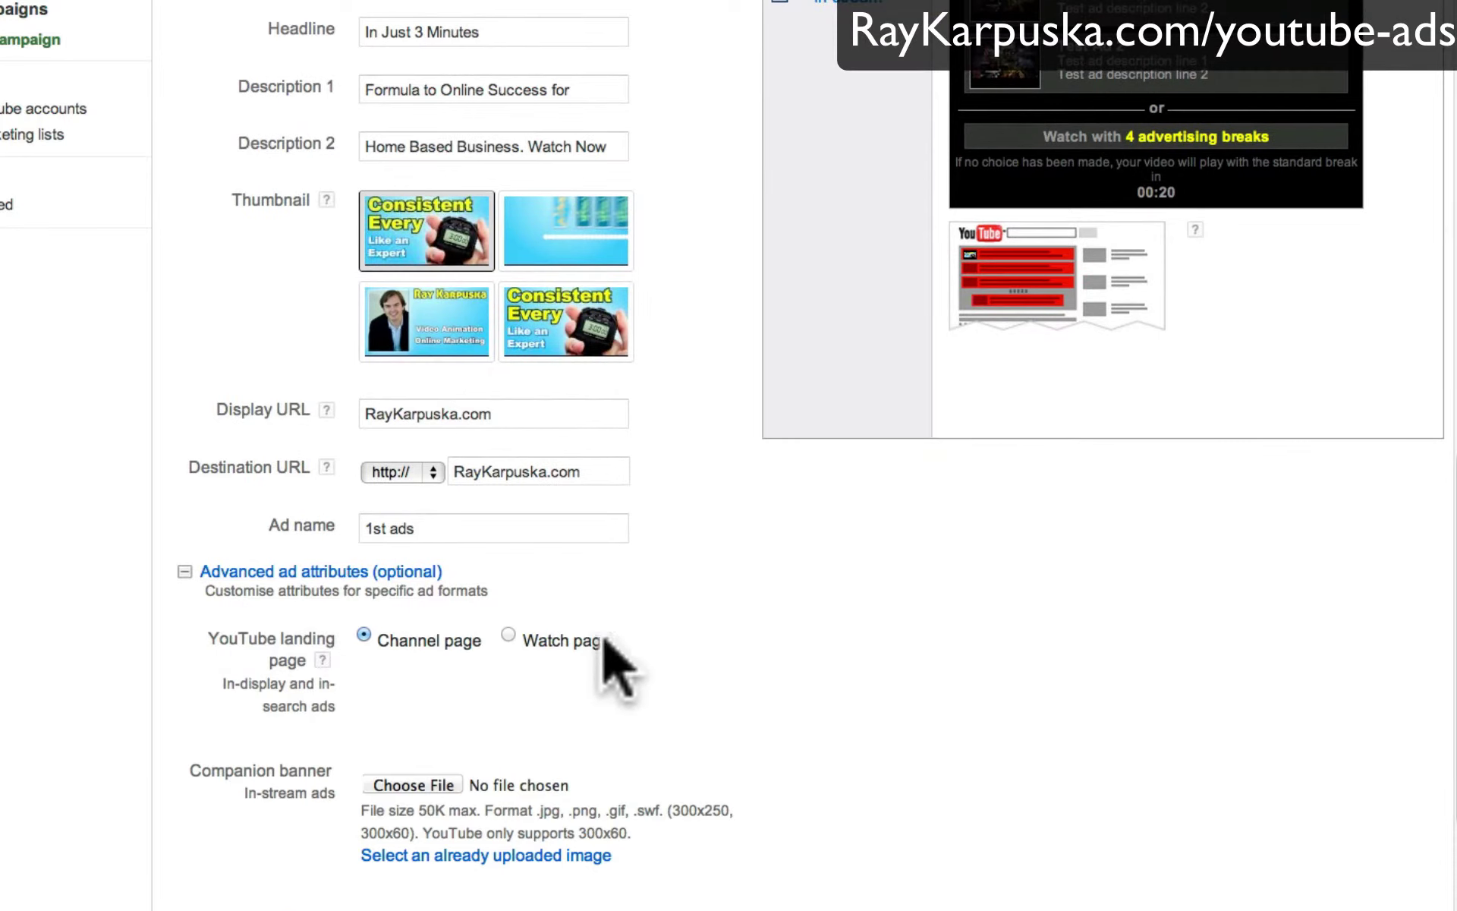
pyautogui.moveTo(600, 641); pyautogui.dragTo(368, 644)
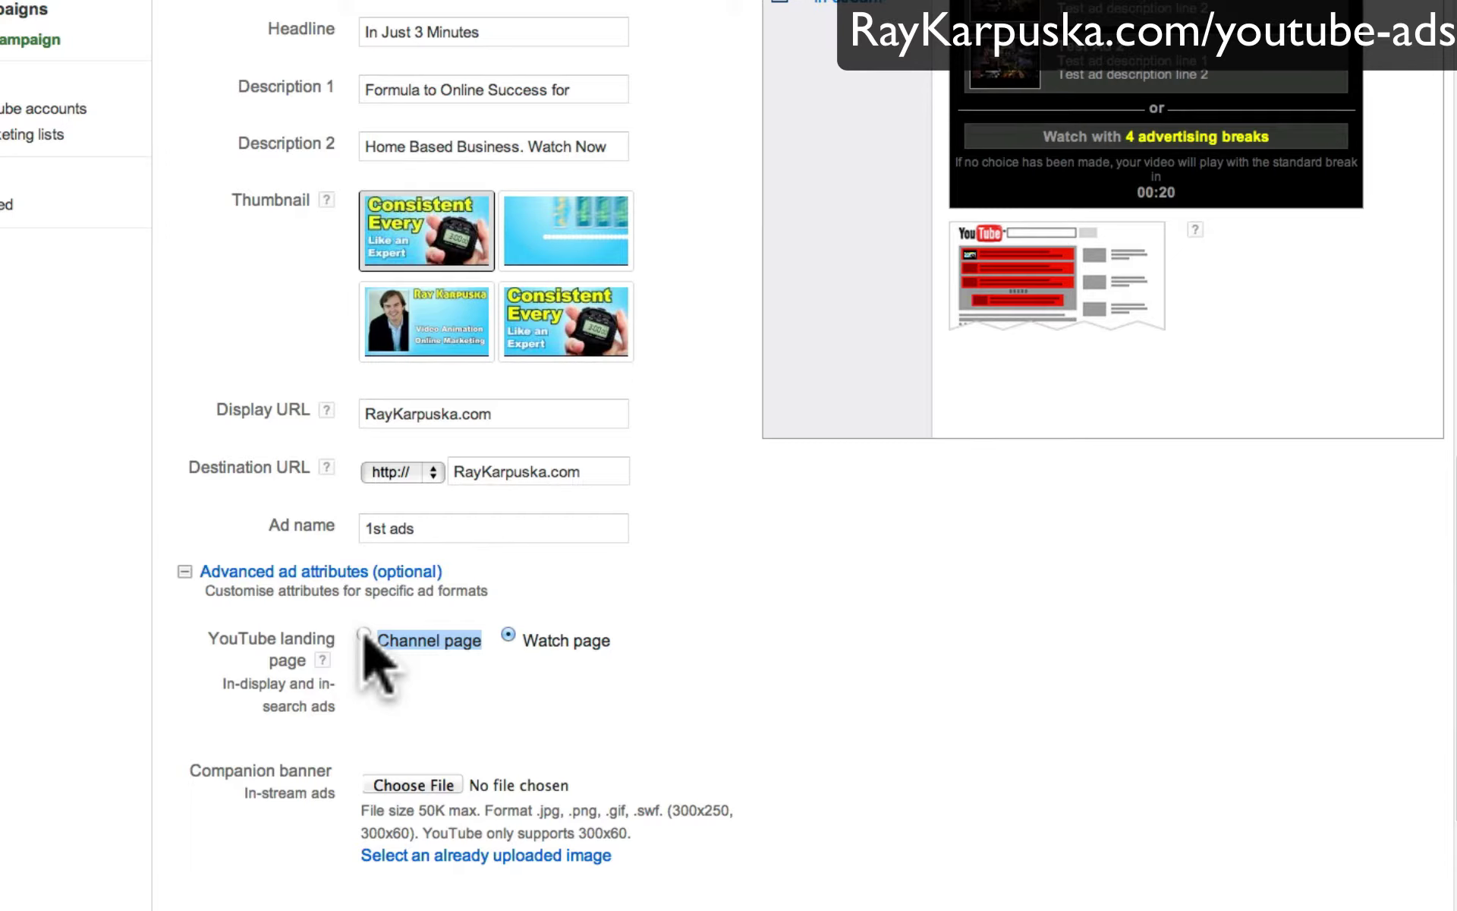
pyautogui.click(363, 633)
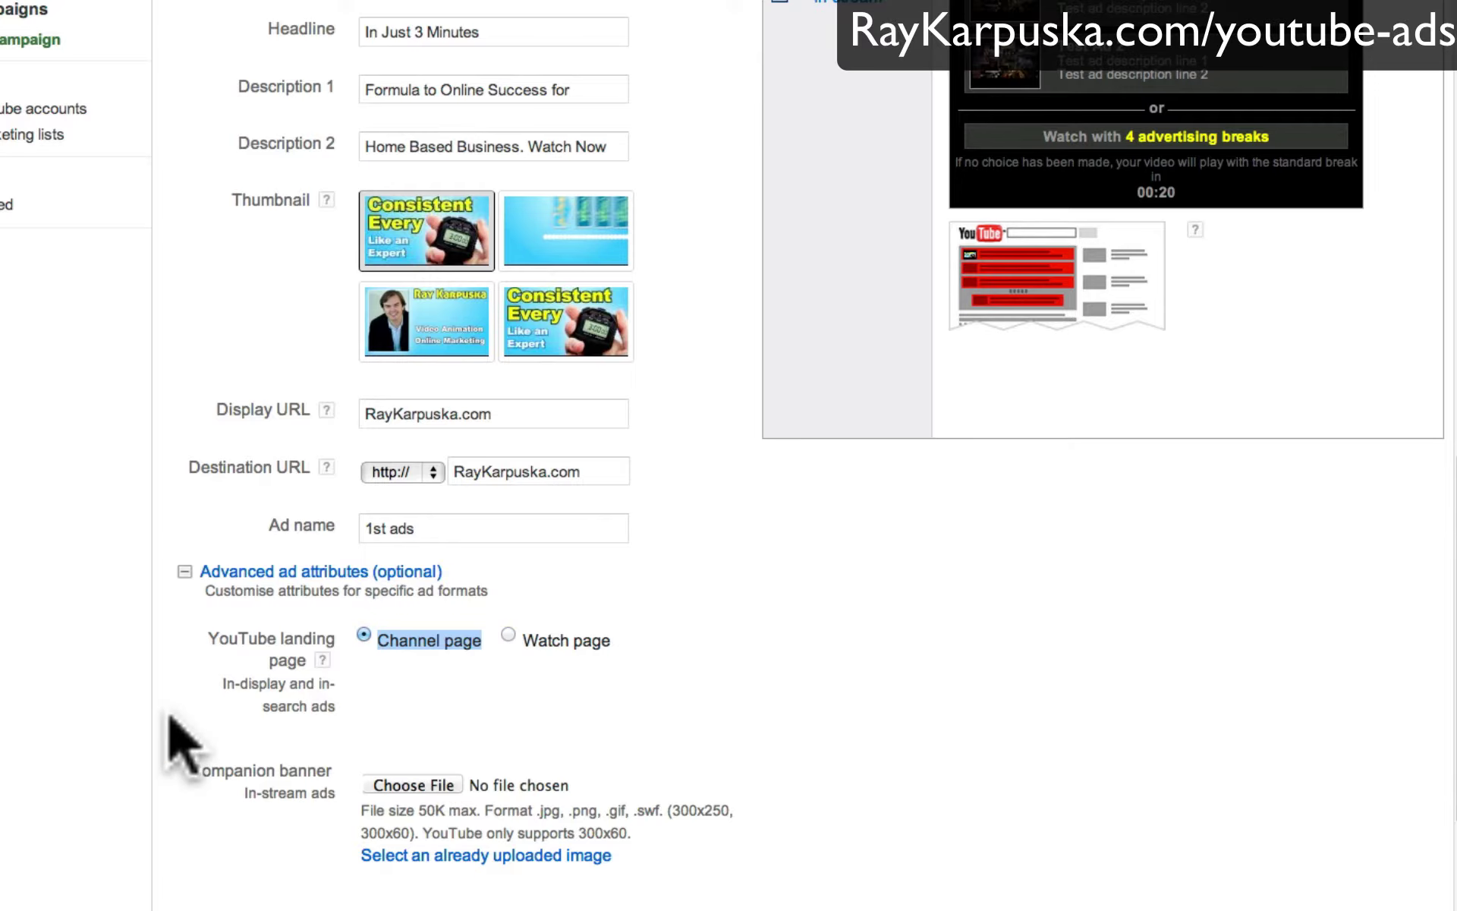
pyautogui.scroll(-1, 88, 730)
pyautogui.scroll(-3, 107, 706)
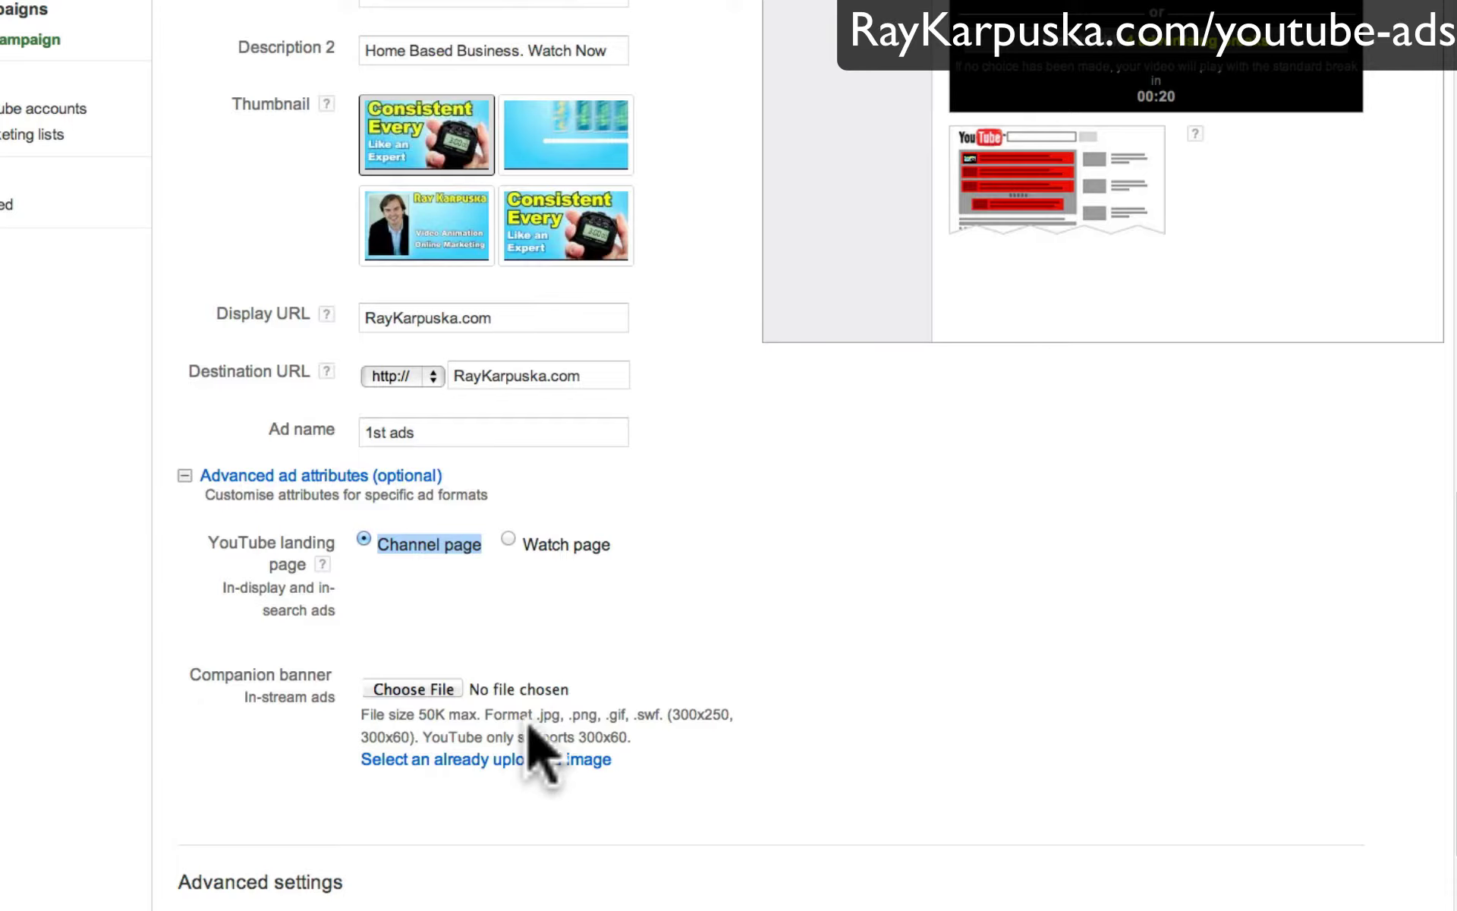
# Step: Review the companion banner's purpose and its file size, format and dimension requirements for in-stream ads
pyautogui.moveTo(270, 694); pyautogui.dragTo(324, 693)
pyautogui.click(325, 694)
pyautogui.scroll(-1, 315, 713)
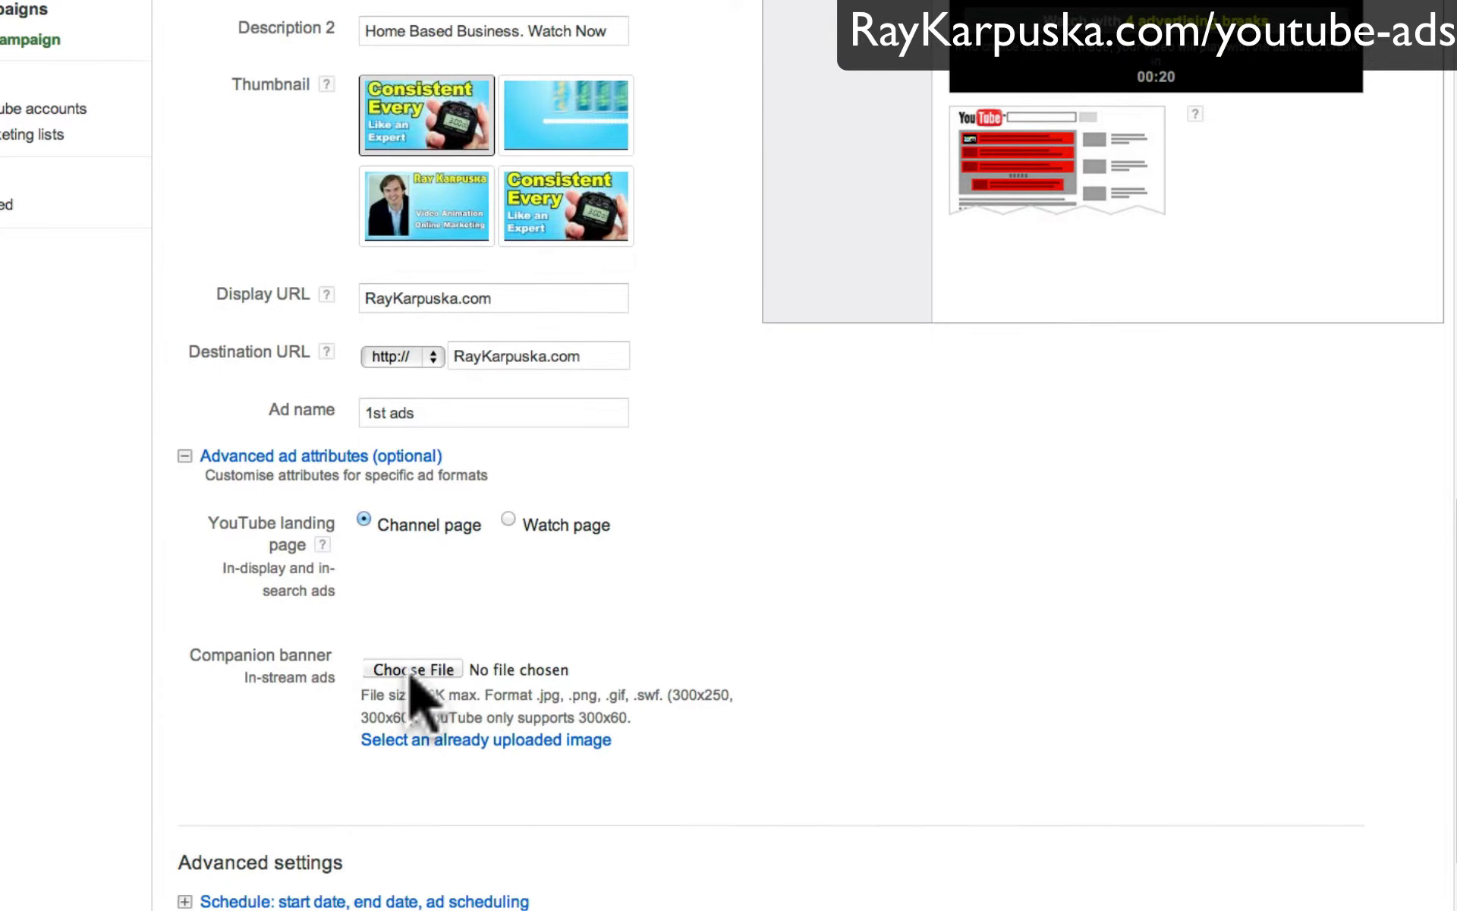
pyautogui.moveTo(668, 695); pyautogui.dragTo(709, 696)
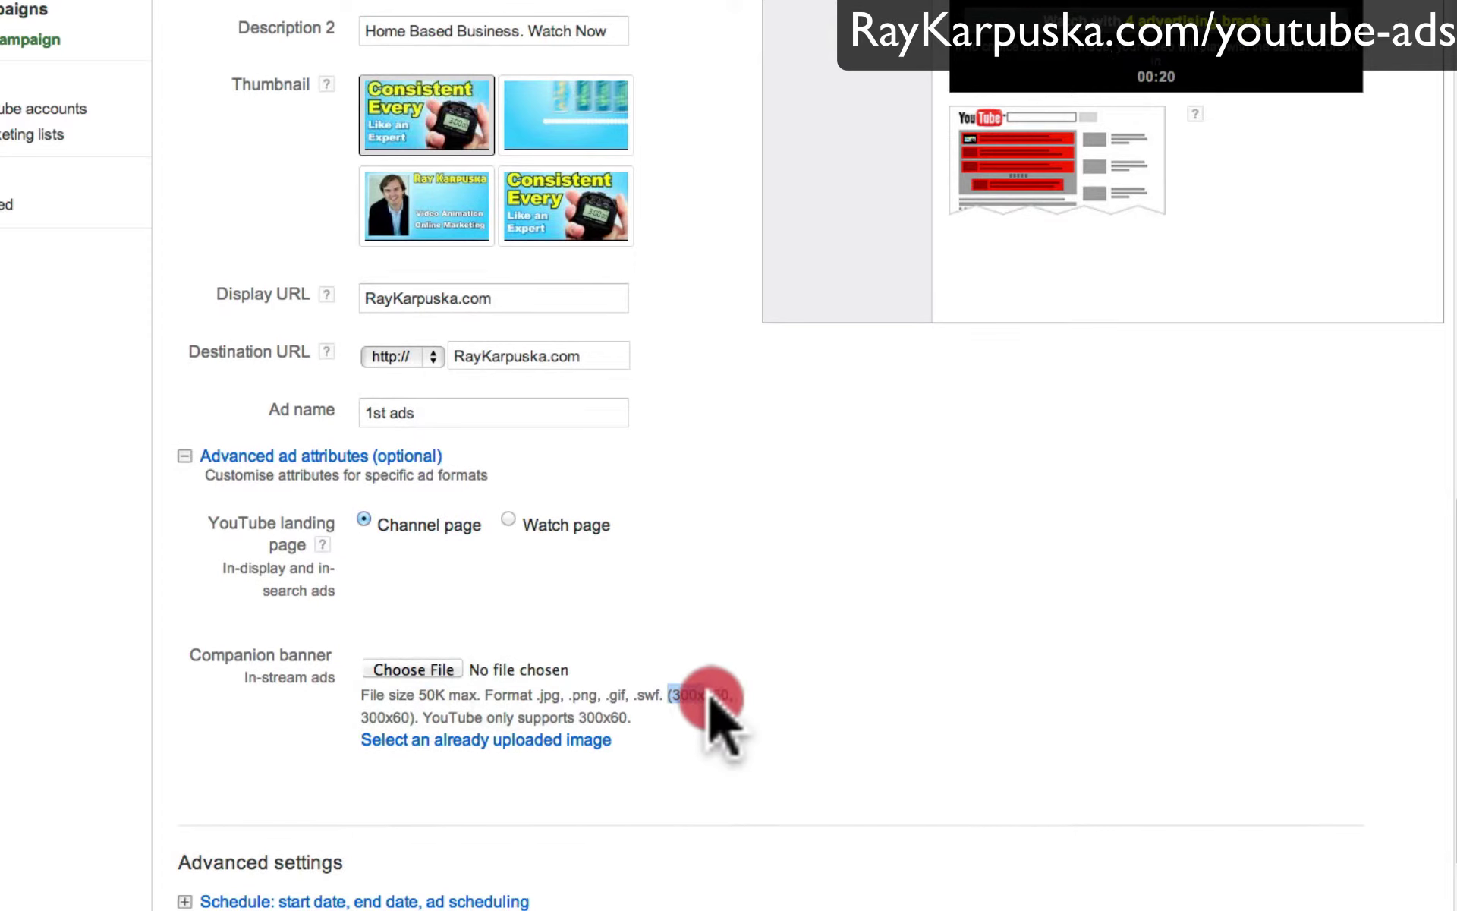
pyautogui.click(702, 696)
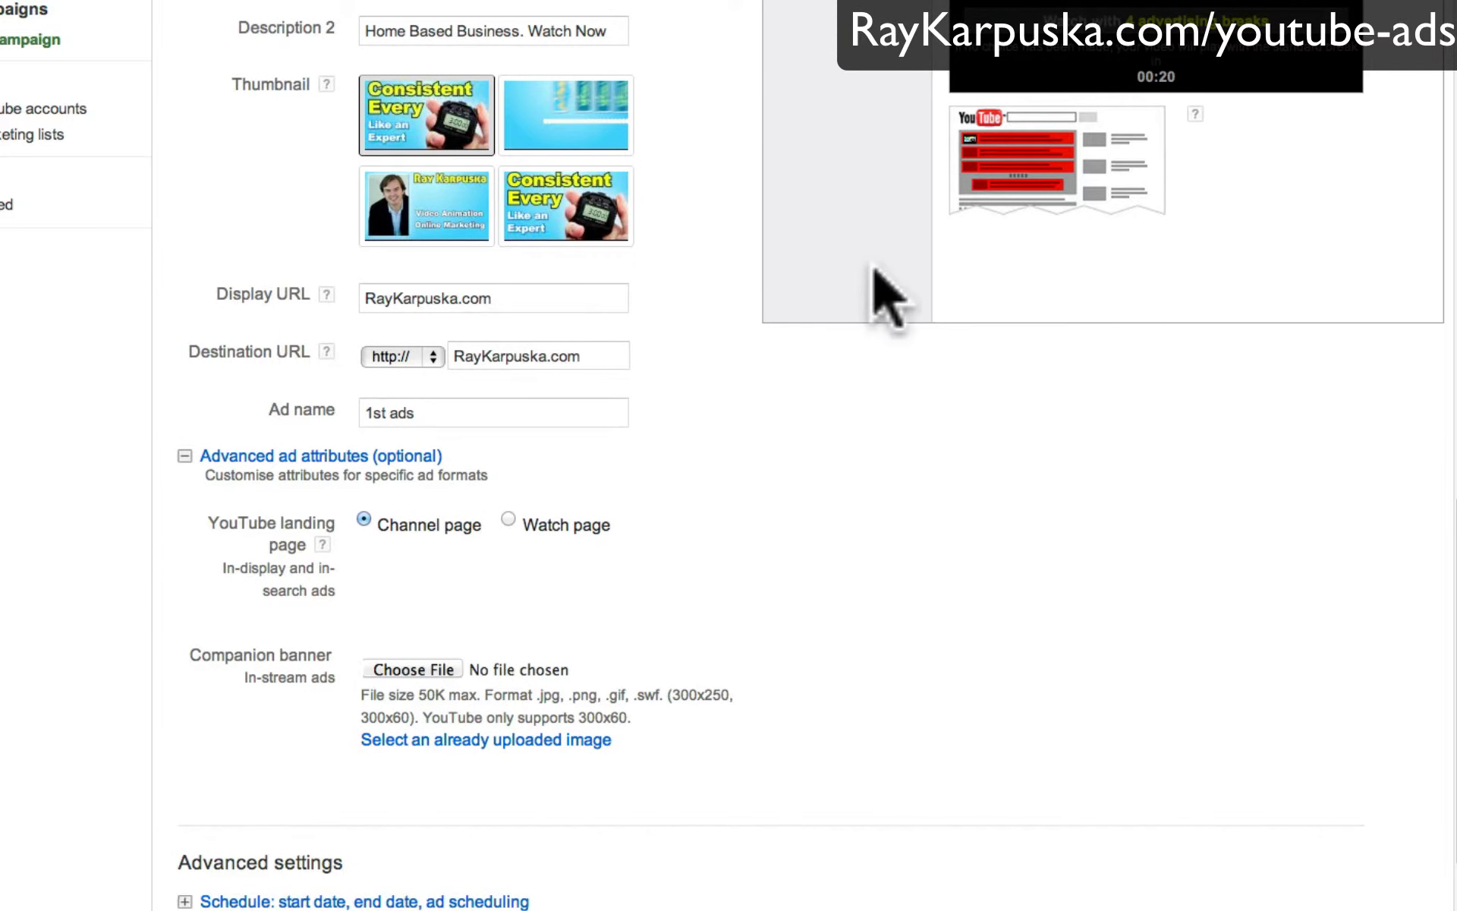
# Step: Switch to YouTube, open the recommended video "Sexy Metal Pants.wmv" to look for ads, and pause it
pyautogui.press('super+Tab')
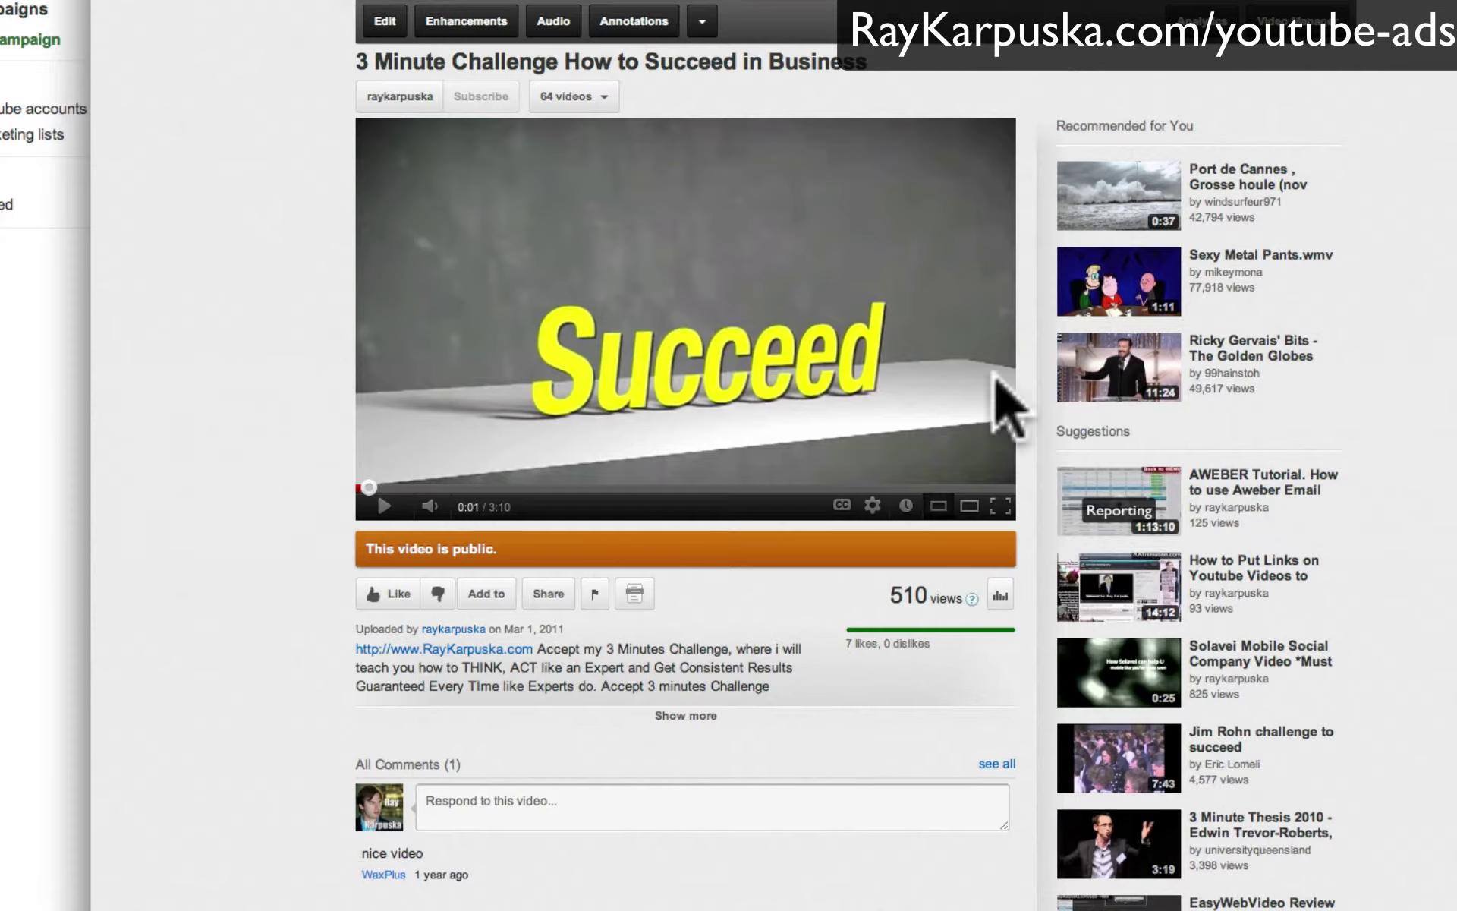
pyautogui.click(1062, 287)
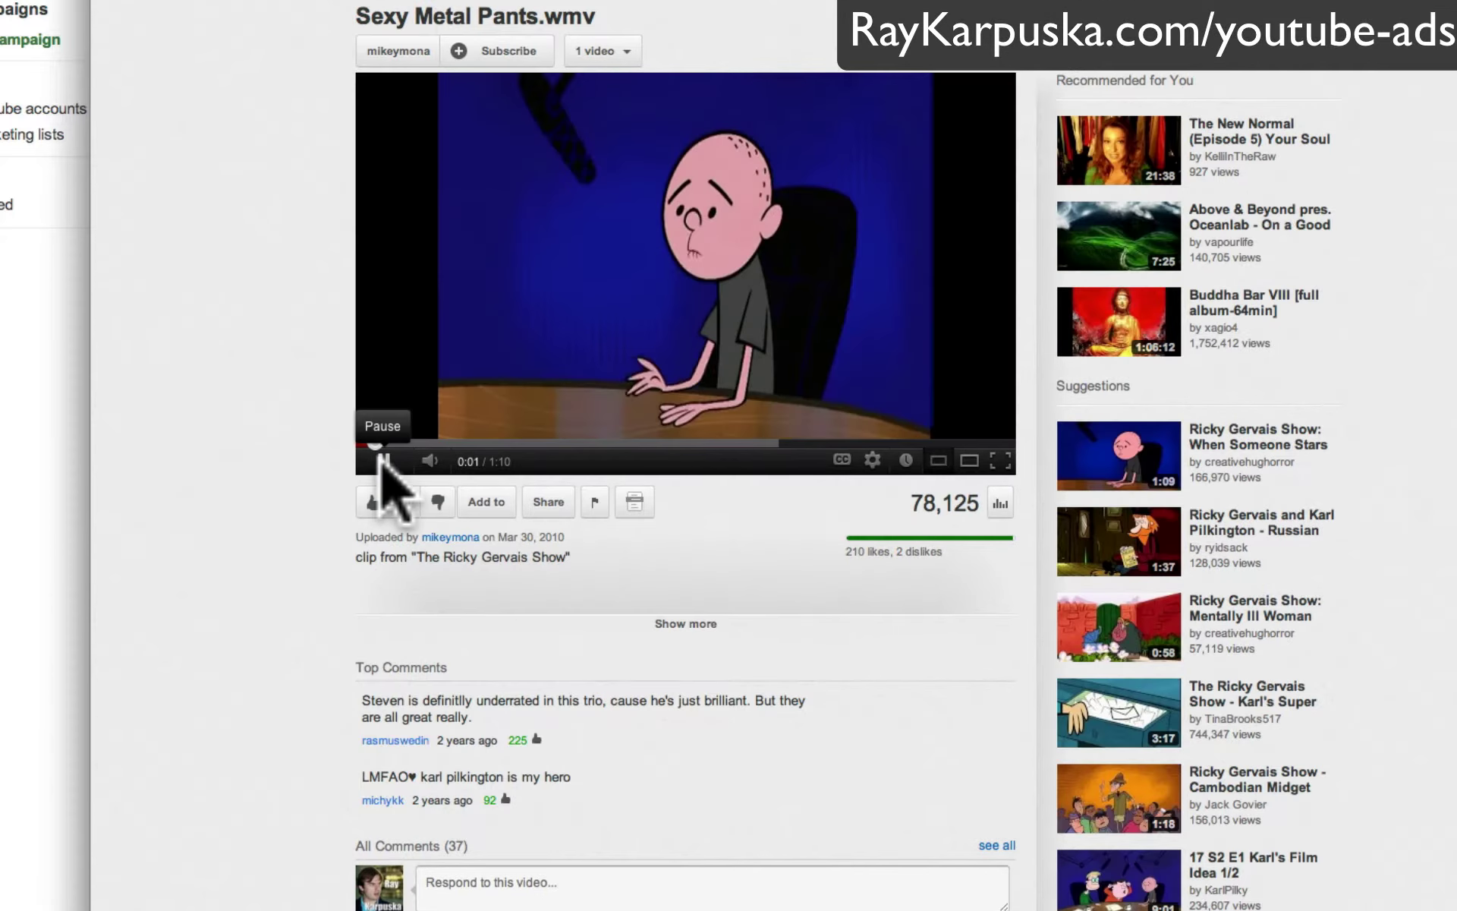
pyautogui.click(381, 456)
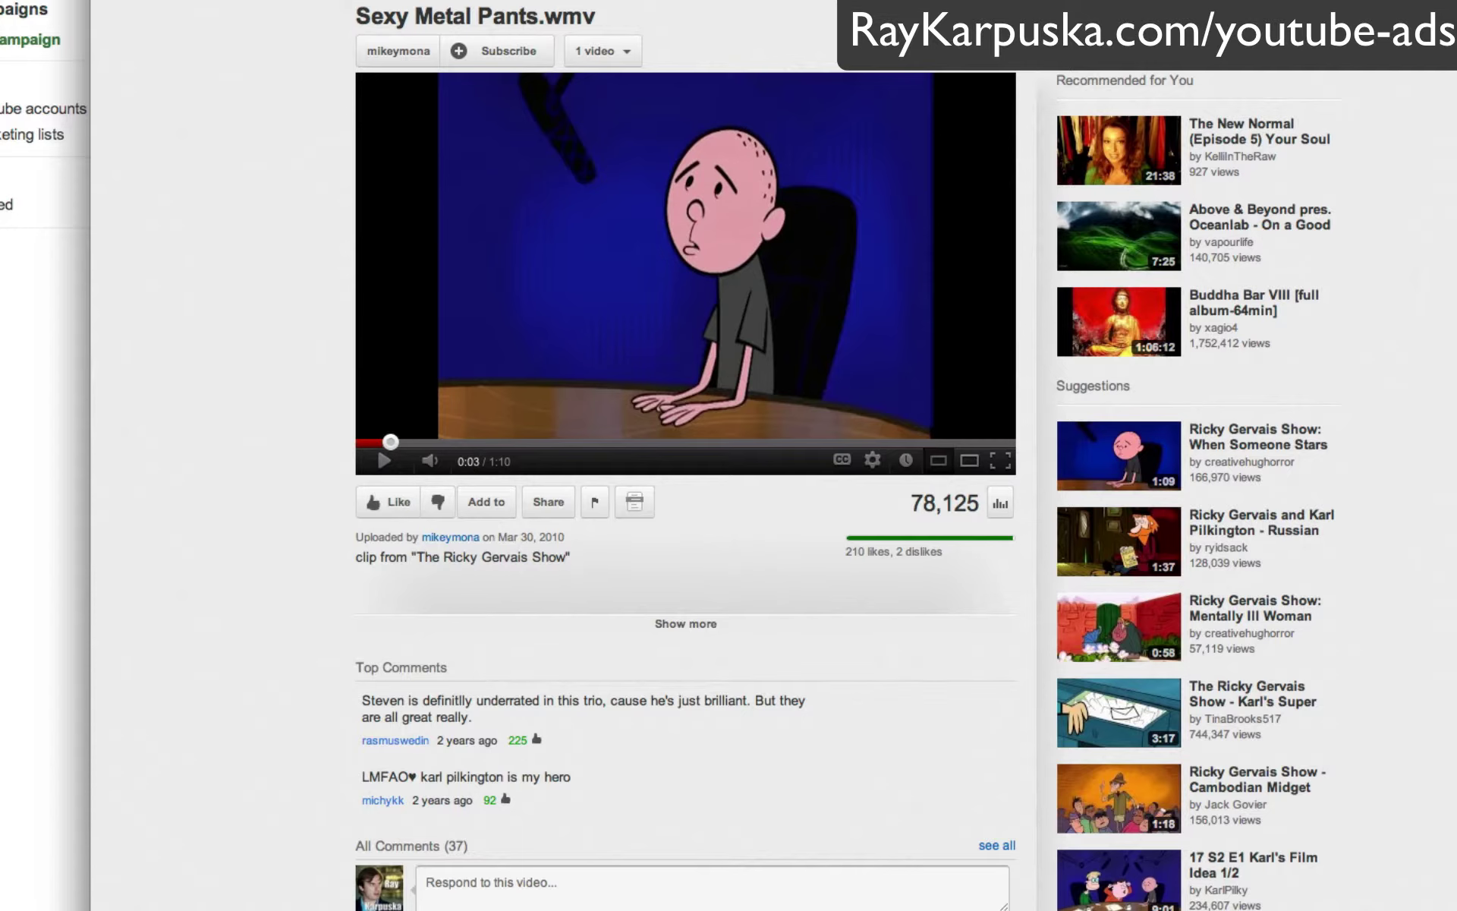
# Step: Search YouTube for "trailers", open "The Hobbit - Official Trailer 2 [HD]" to see its companion ad, and pause playback
pyautogui.write('trailers')
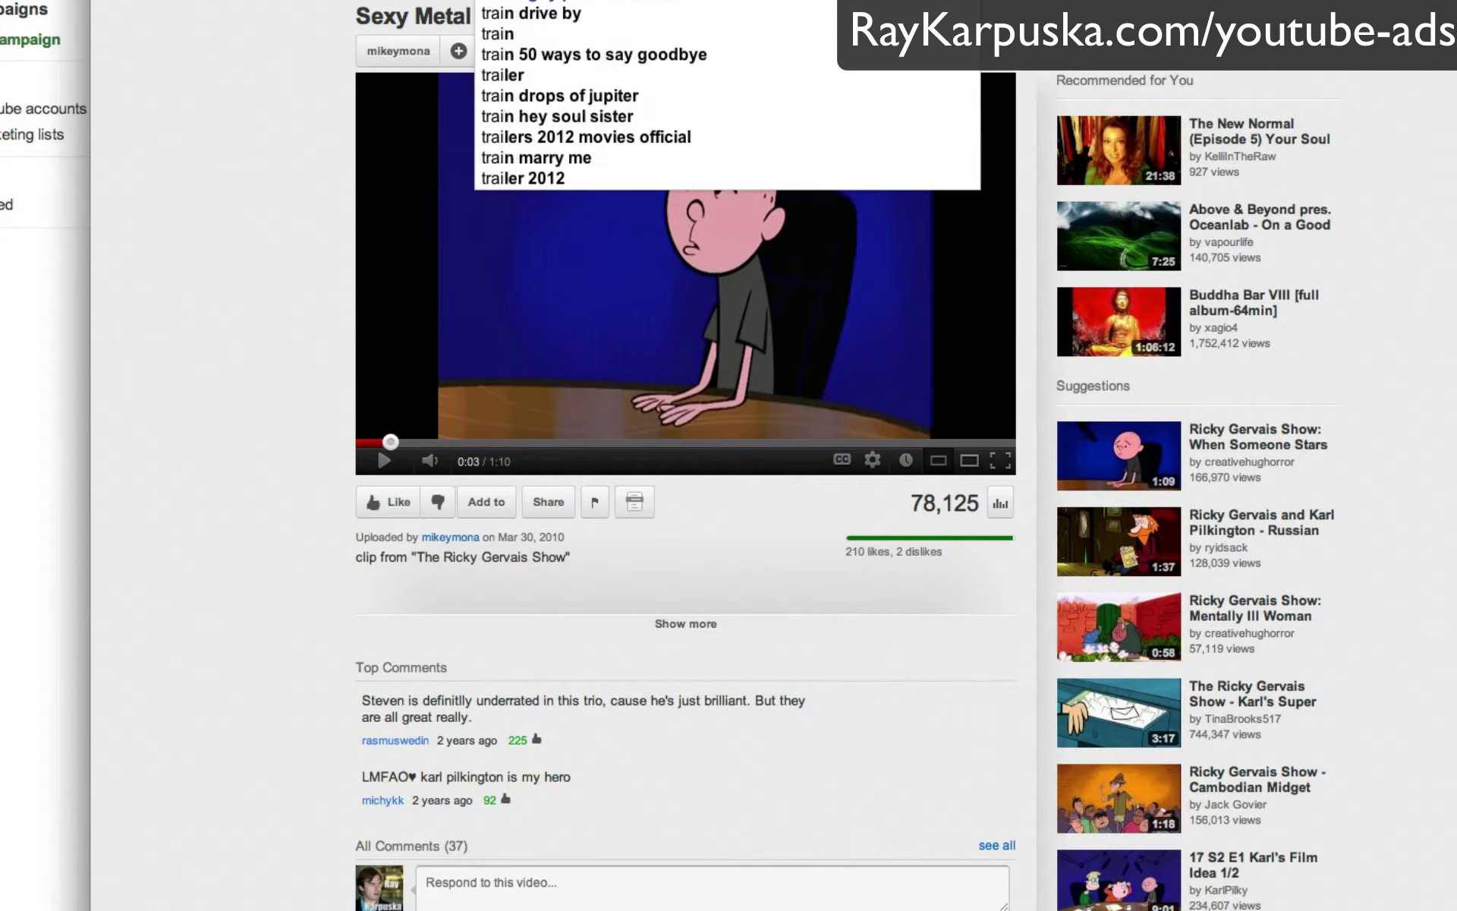
pyautogui.press('Return')
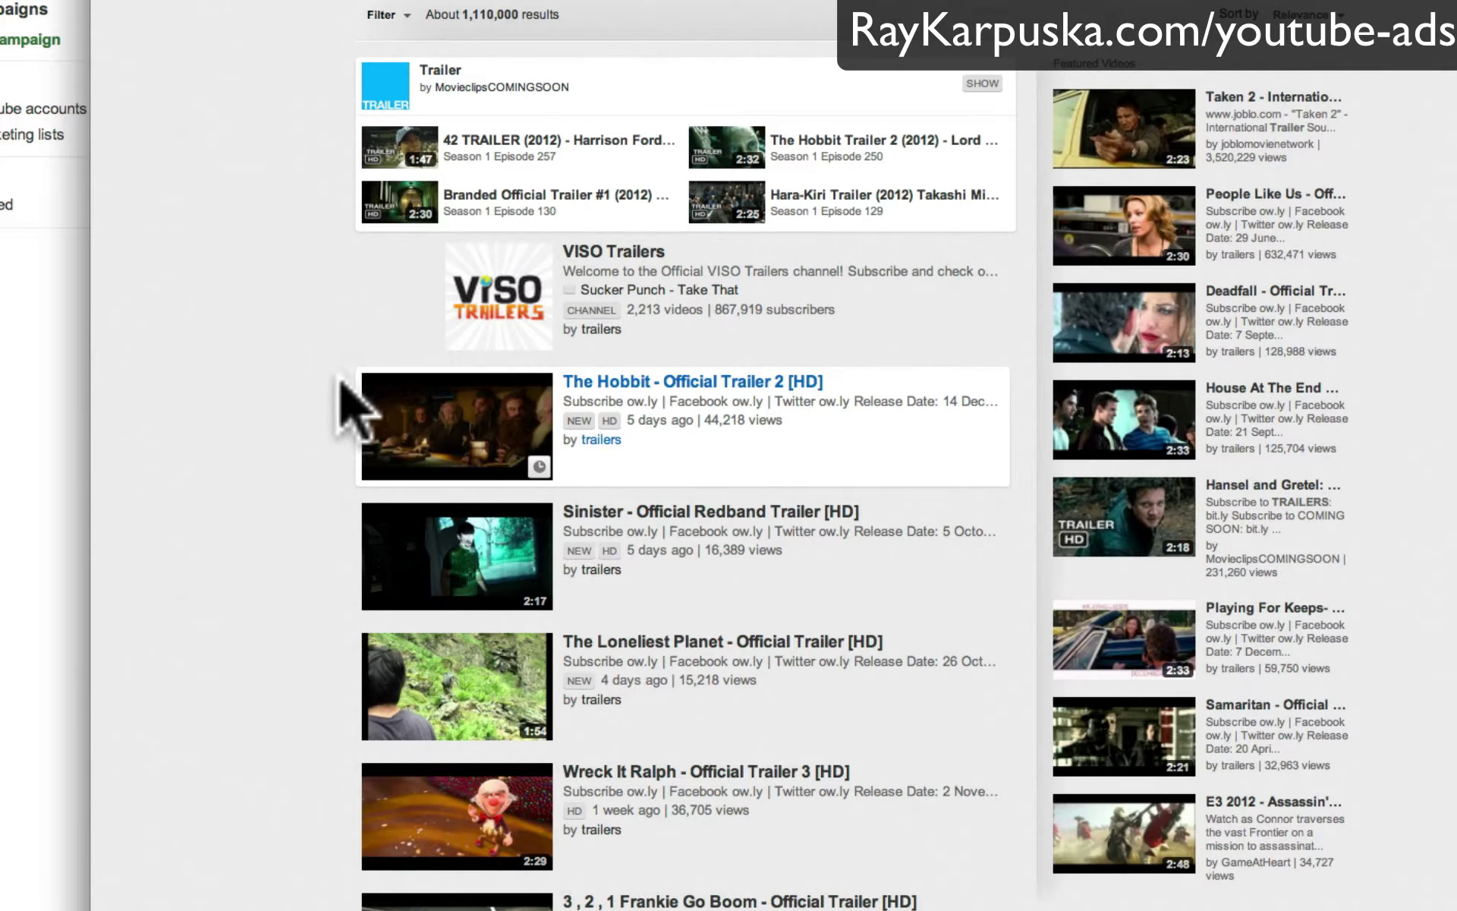
pyautogui.click(366, 391)
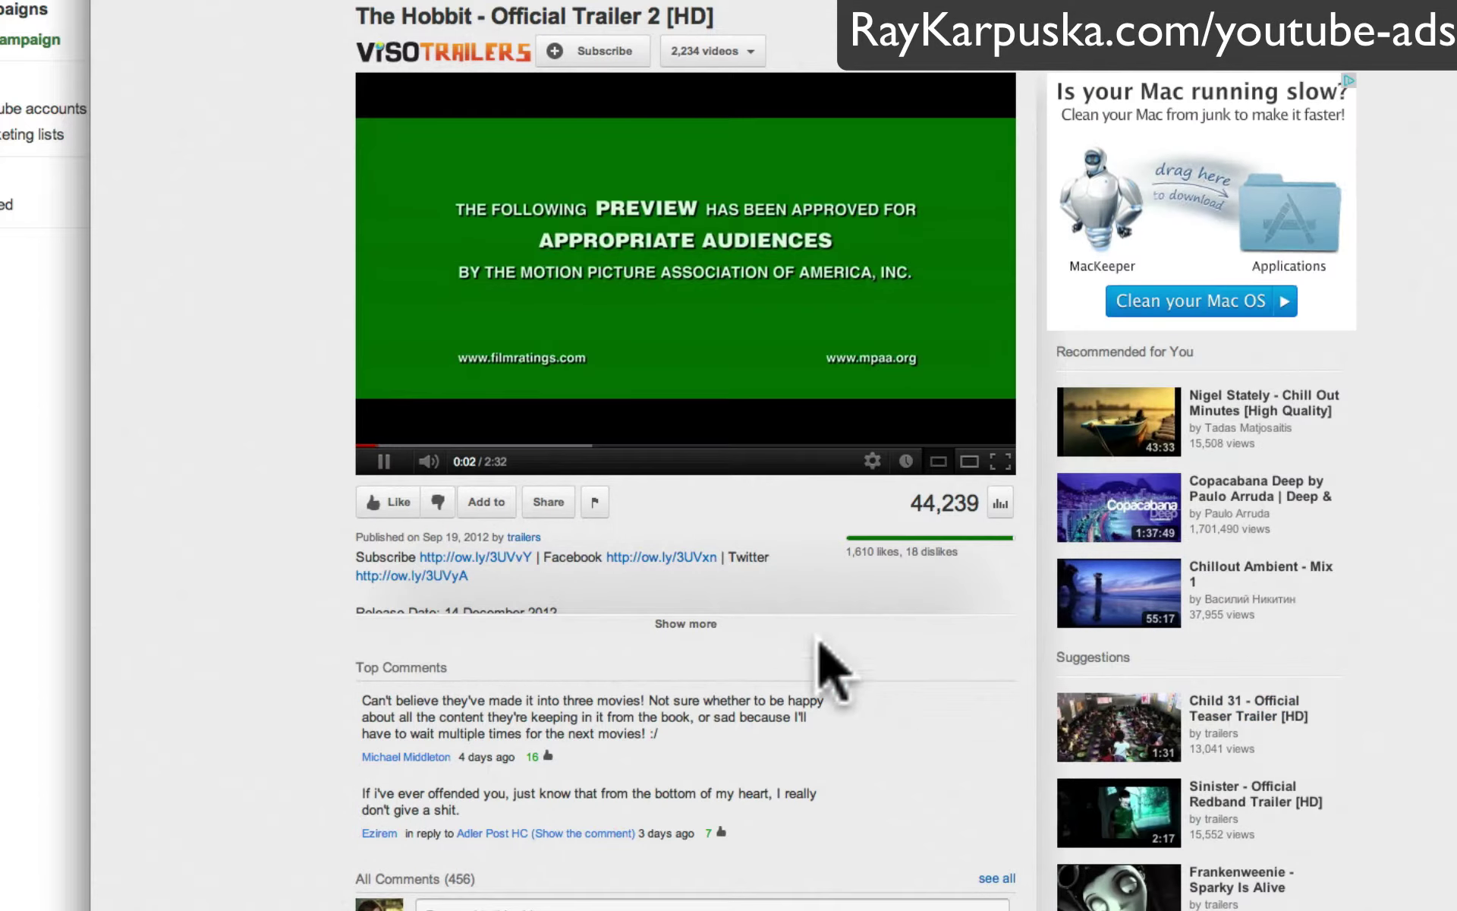
pyautogui.click(383, 461)
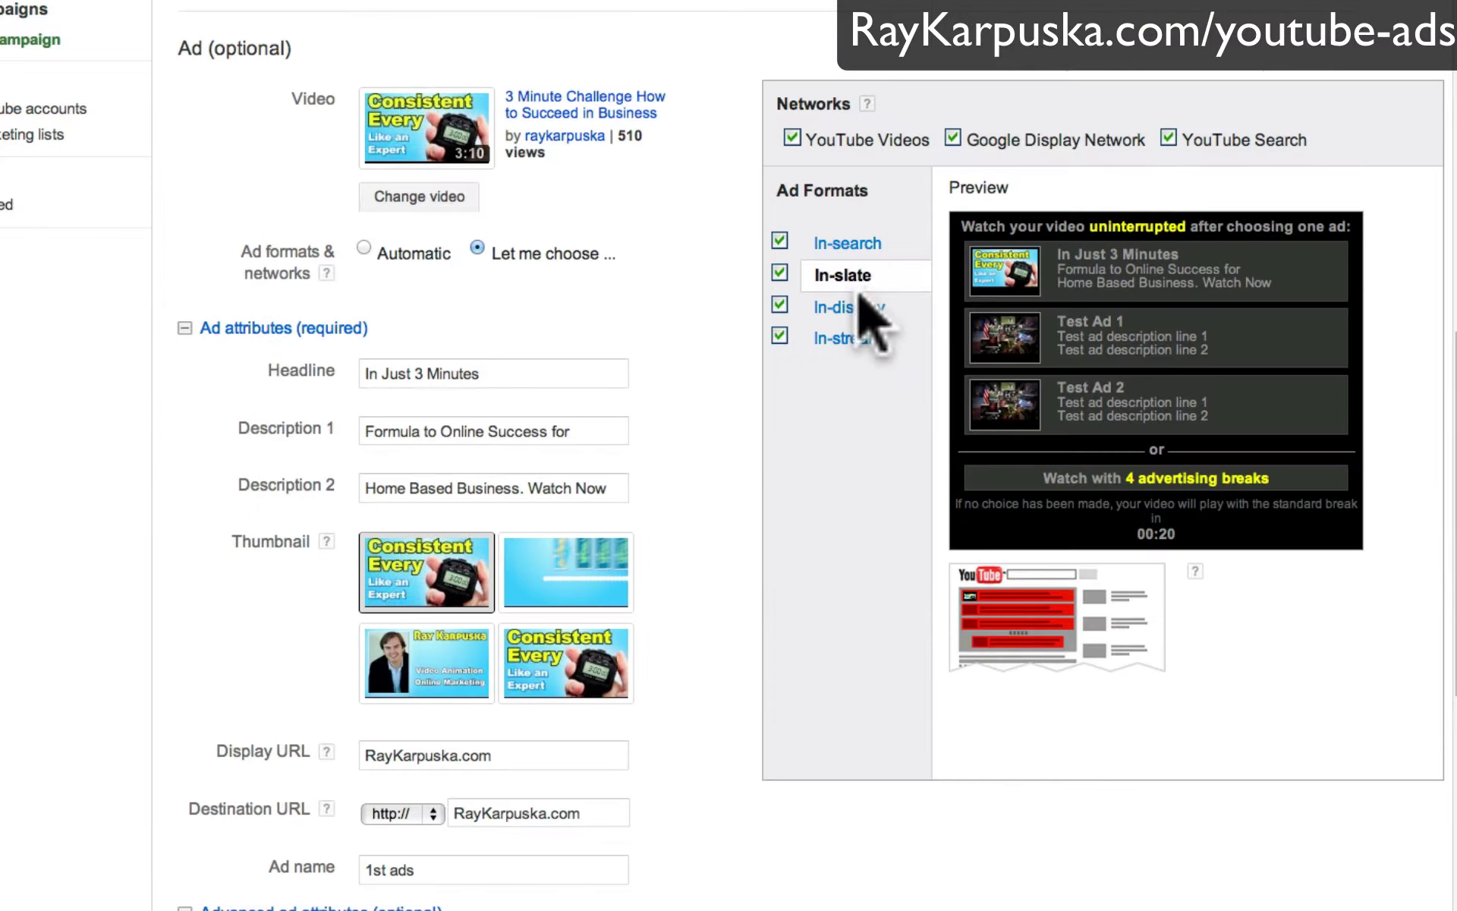
# Step: Back in AdWords, play and skip the In-stream ad preview and read the help note on TrueView in-stream video ads
pyautogui.click(855, 336)
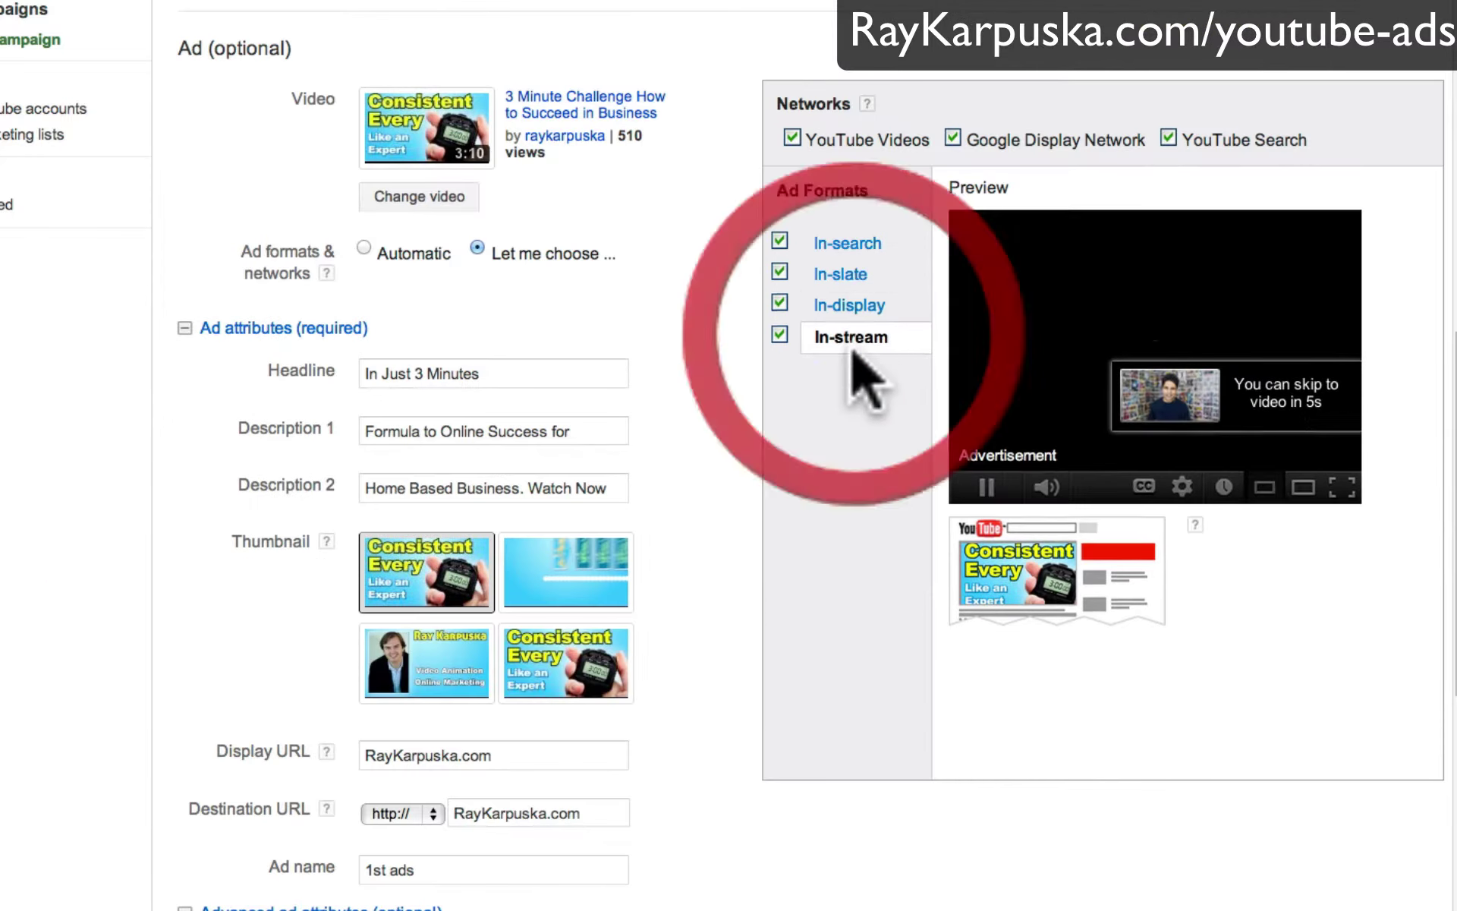
pyautogui.scroll(-1, 854, 345)
pyautogui.click(988, 440)
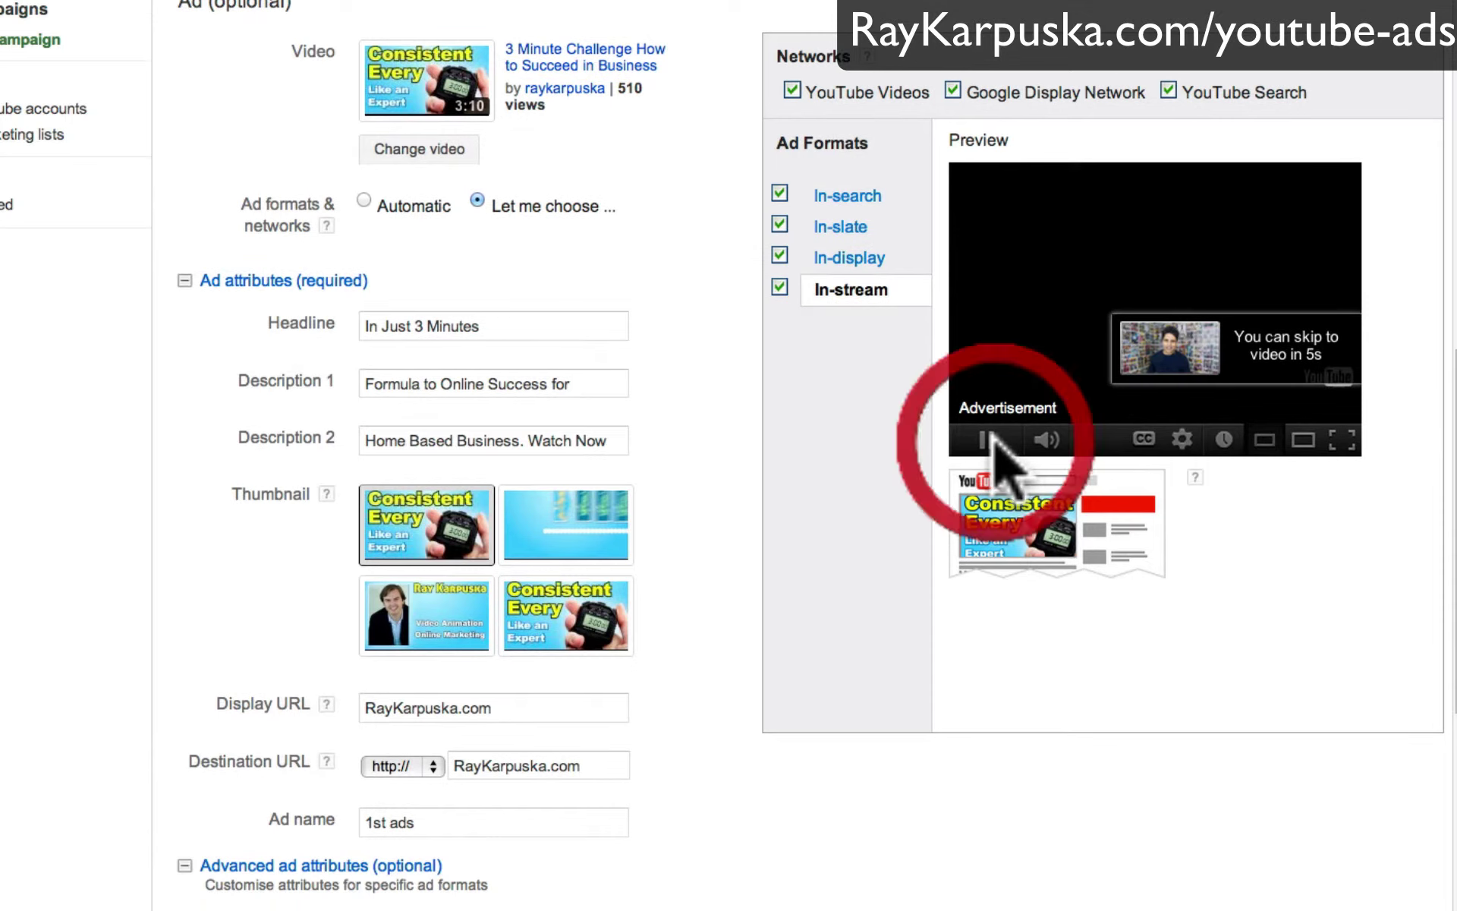
pyautogui.click(988, 440)
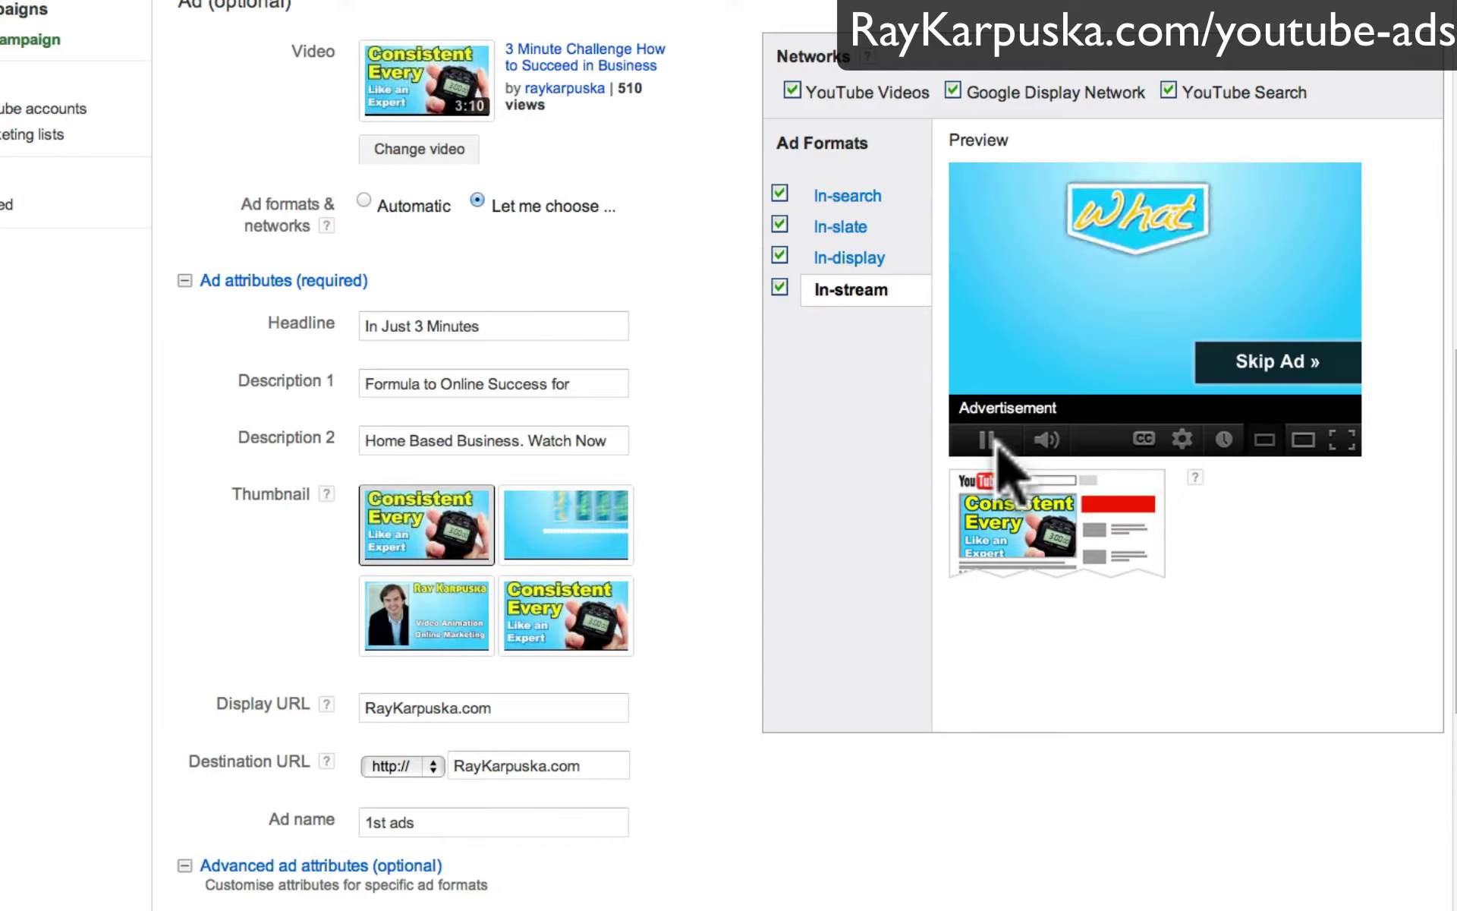
pyautogui.click(1194, 478)
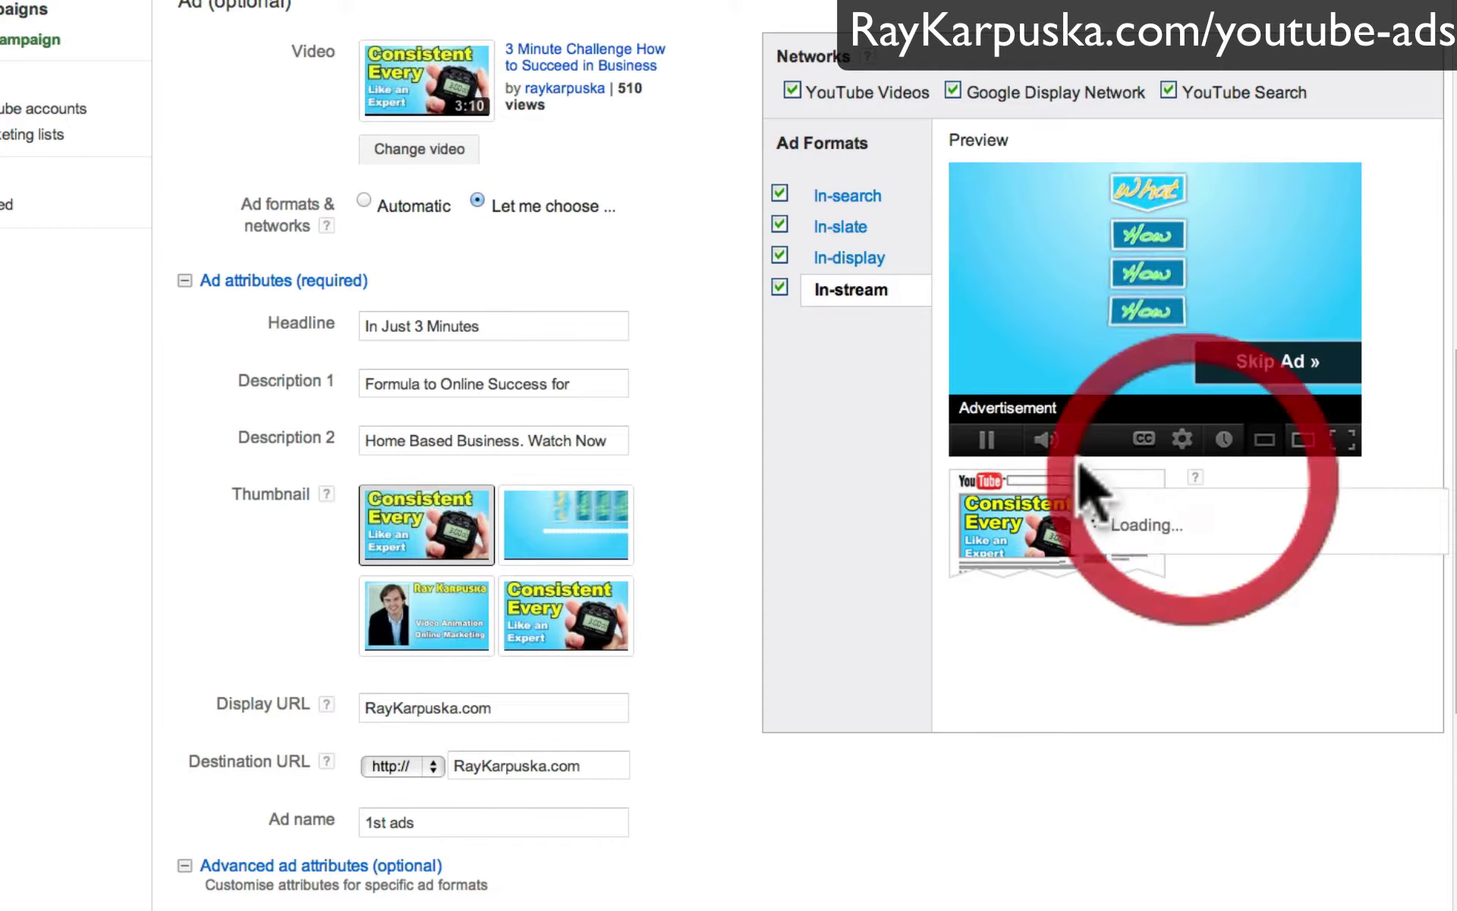
pyautogui.click(1267, 365)
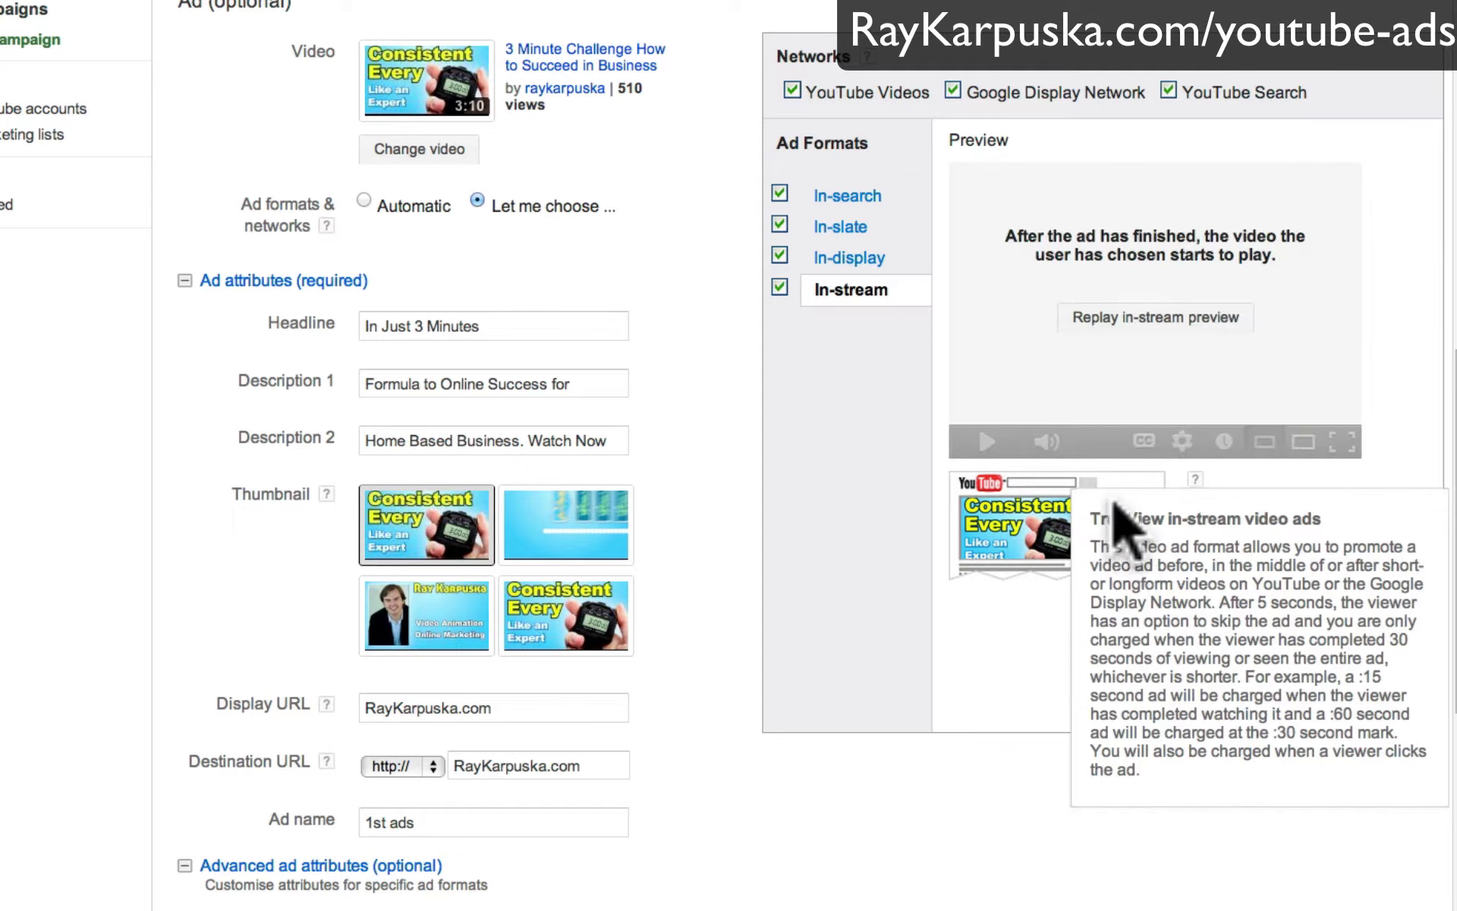
pyautogui.click(1194, 480)
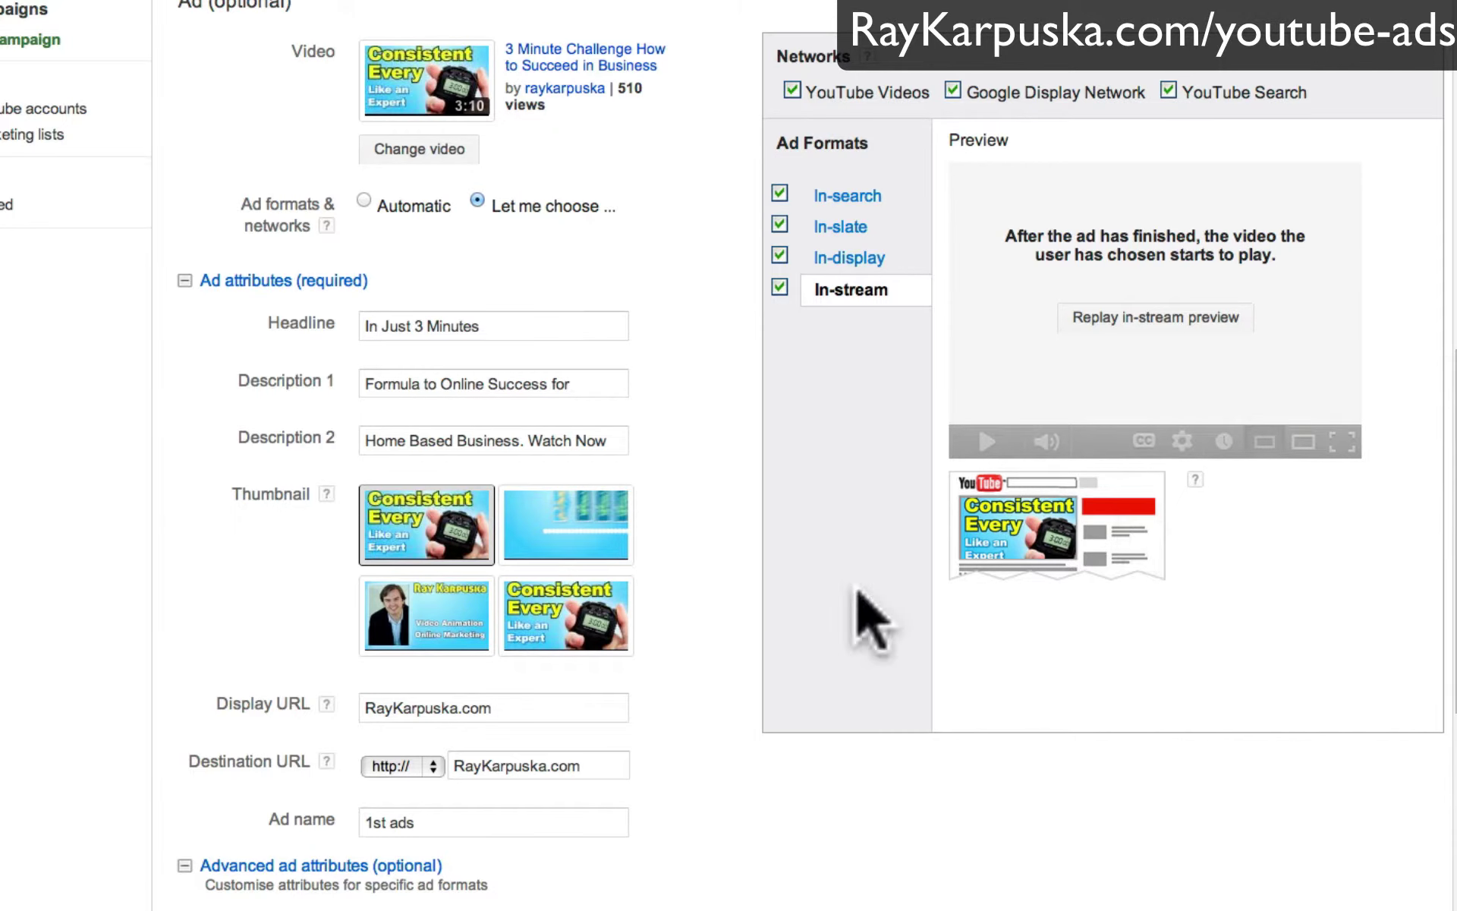
# Step: Browse the already uploaded images for the companion banner and close the list without choosing one
pyautogui.scroll(-7, 628, 771)
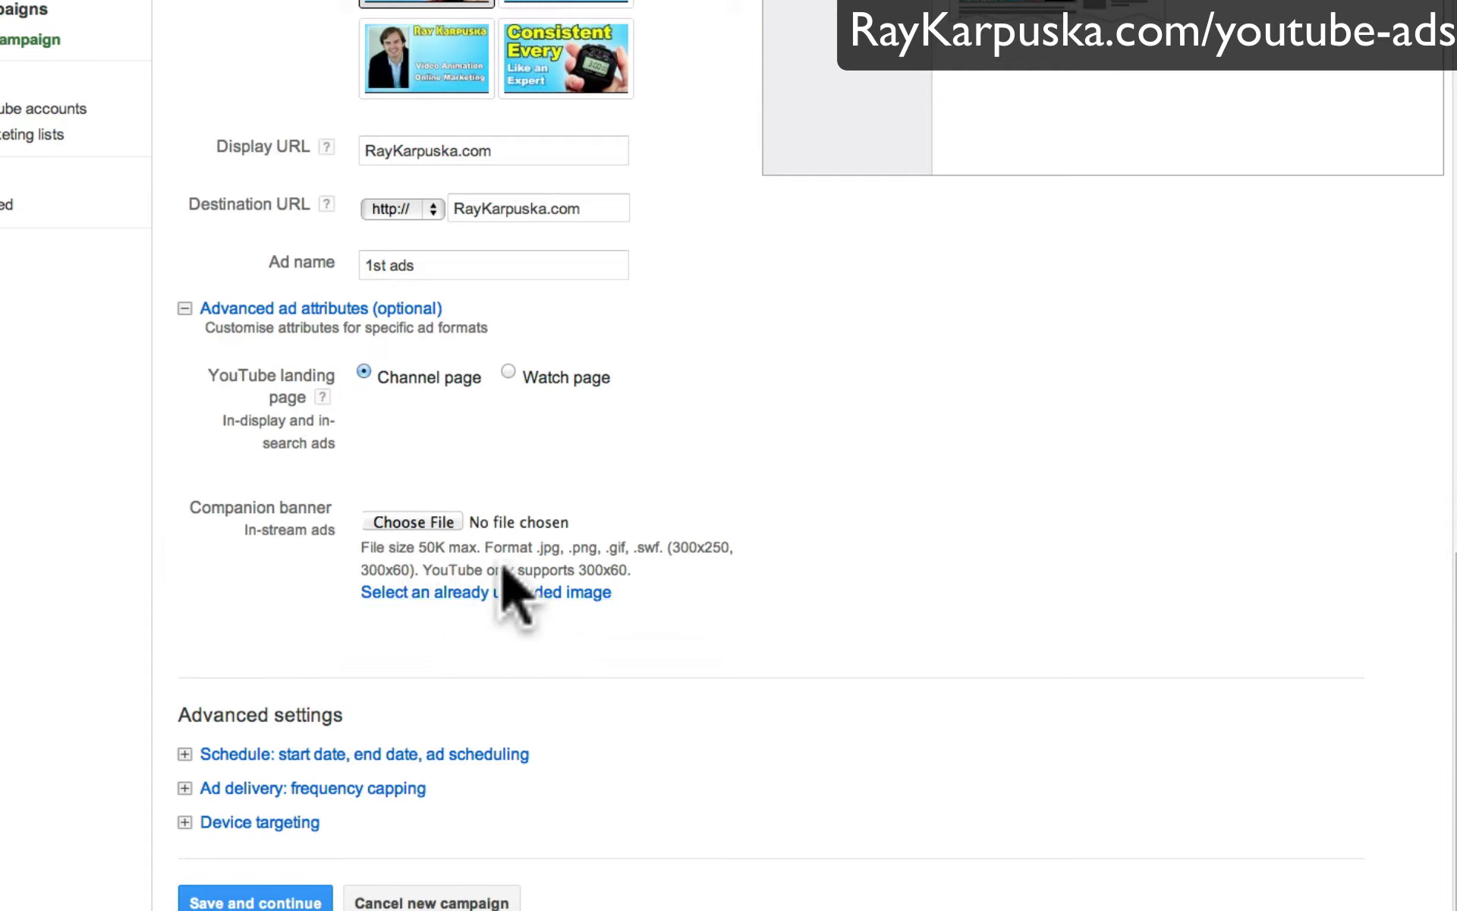
pyautogui.click(456, 594)
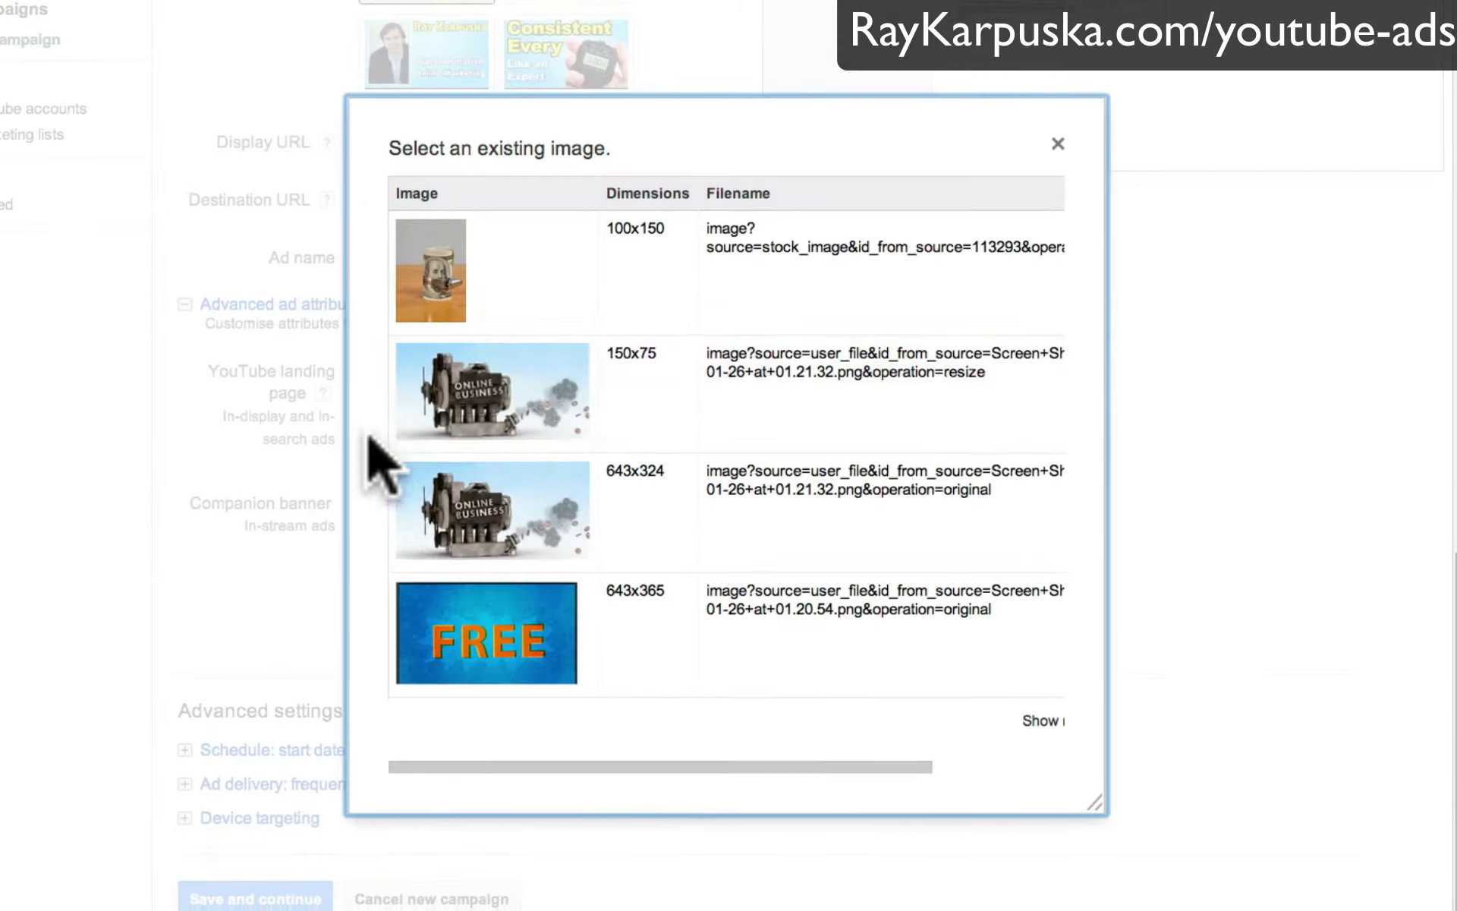
pyautogui.scroll(-2, 374, 455)
pyautogui.scroll(5, 374, 455)
pyautogui.scroll(2, 448, 410)
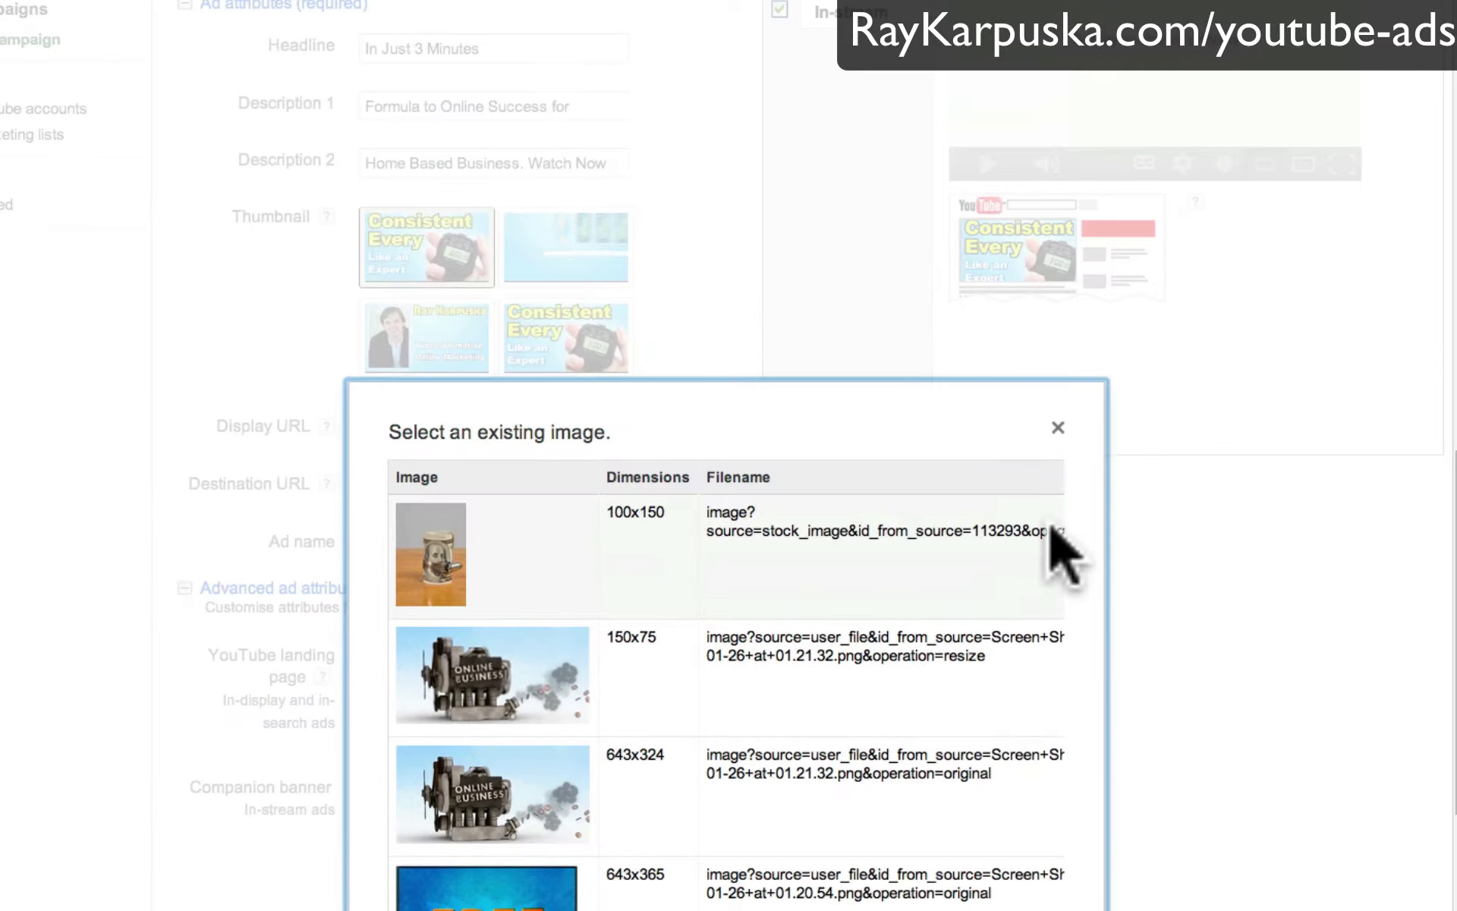
pyautogui.click(1057, 428)
pyautogui.scroll(-2, 334, 676)
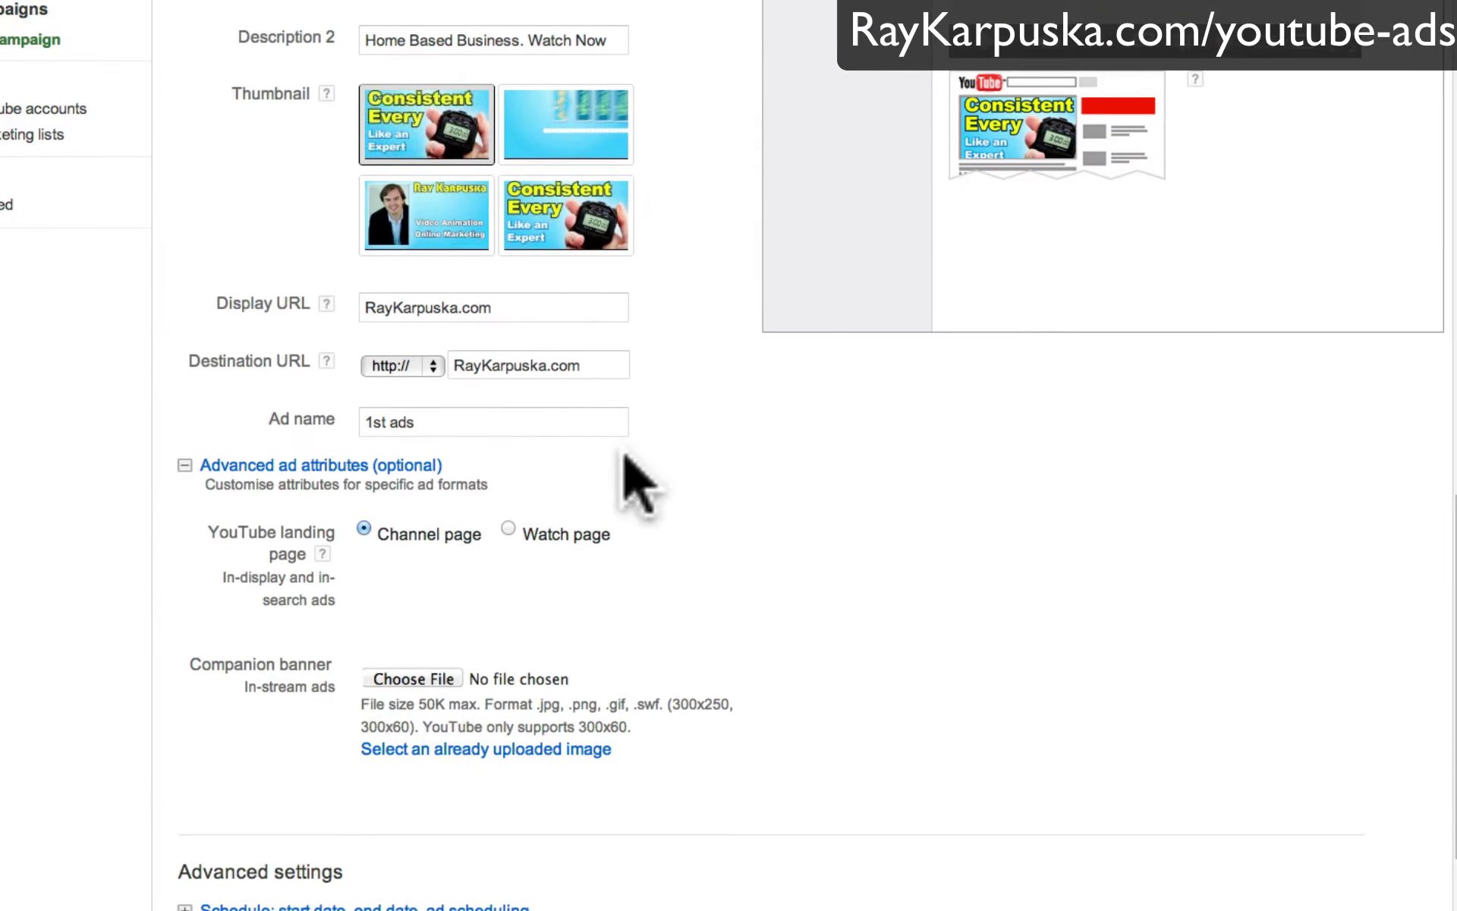
pyautogui.scroll(3, 645, 455)
pyautogui.scroll(-3, 402, 653)
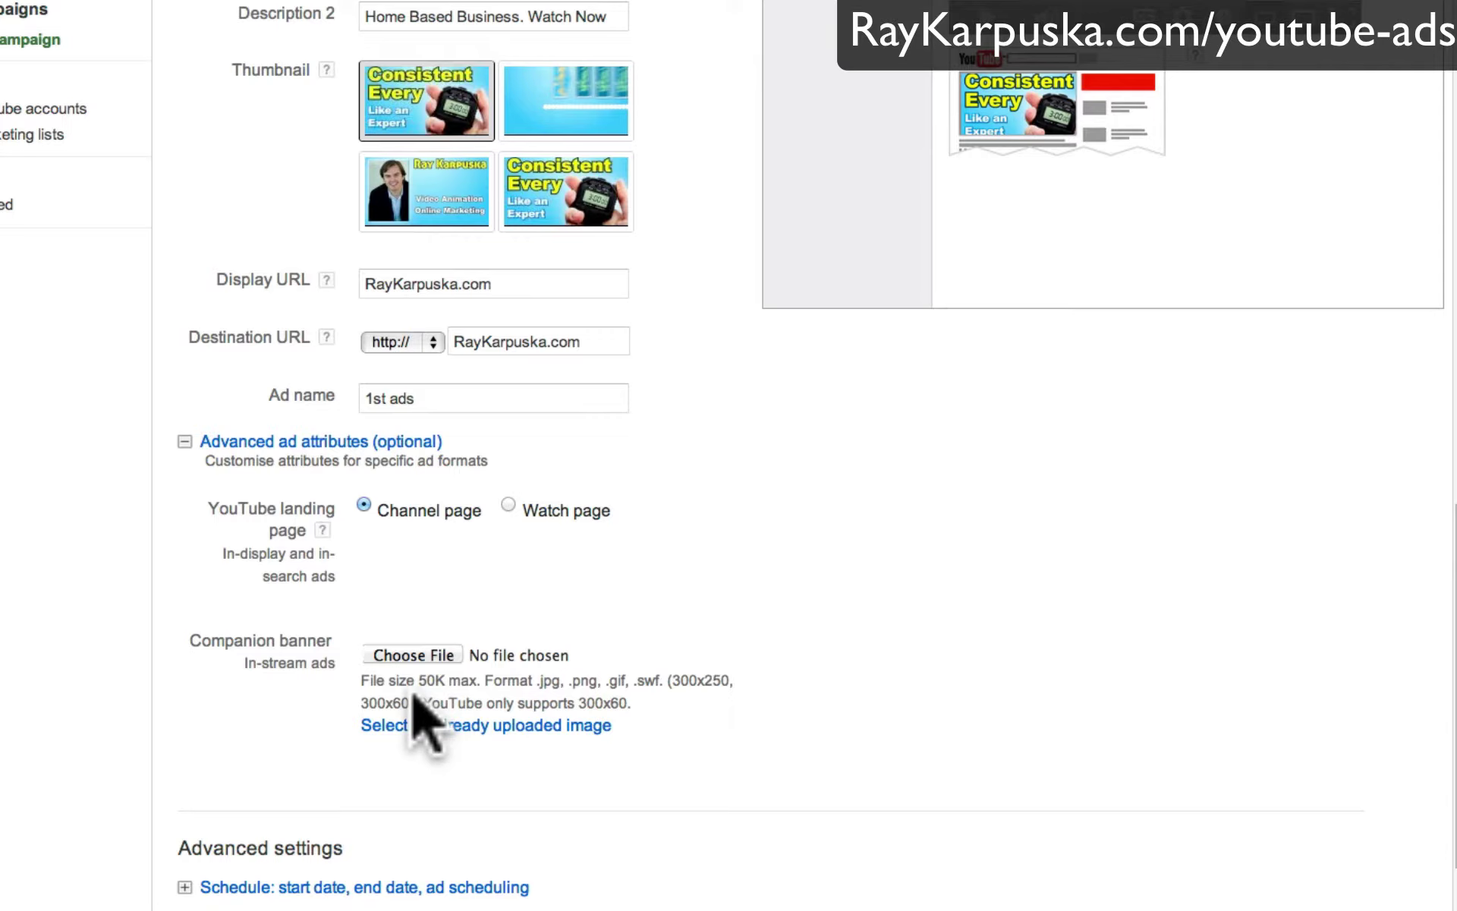
# Step: Check the device targeting options, collapse them again, and save the campaign to continue to targeting
pyautogui.scroll(-2, 191, 739)
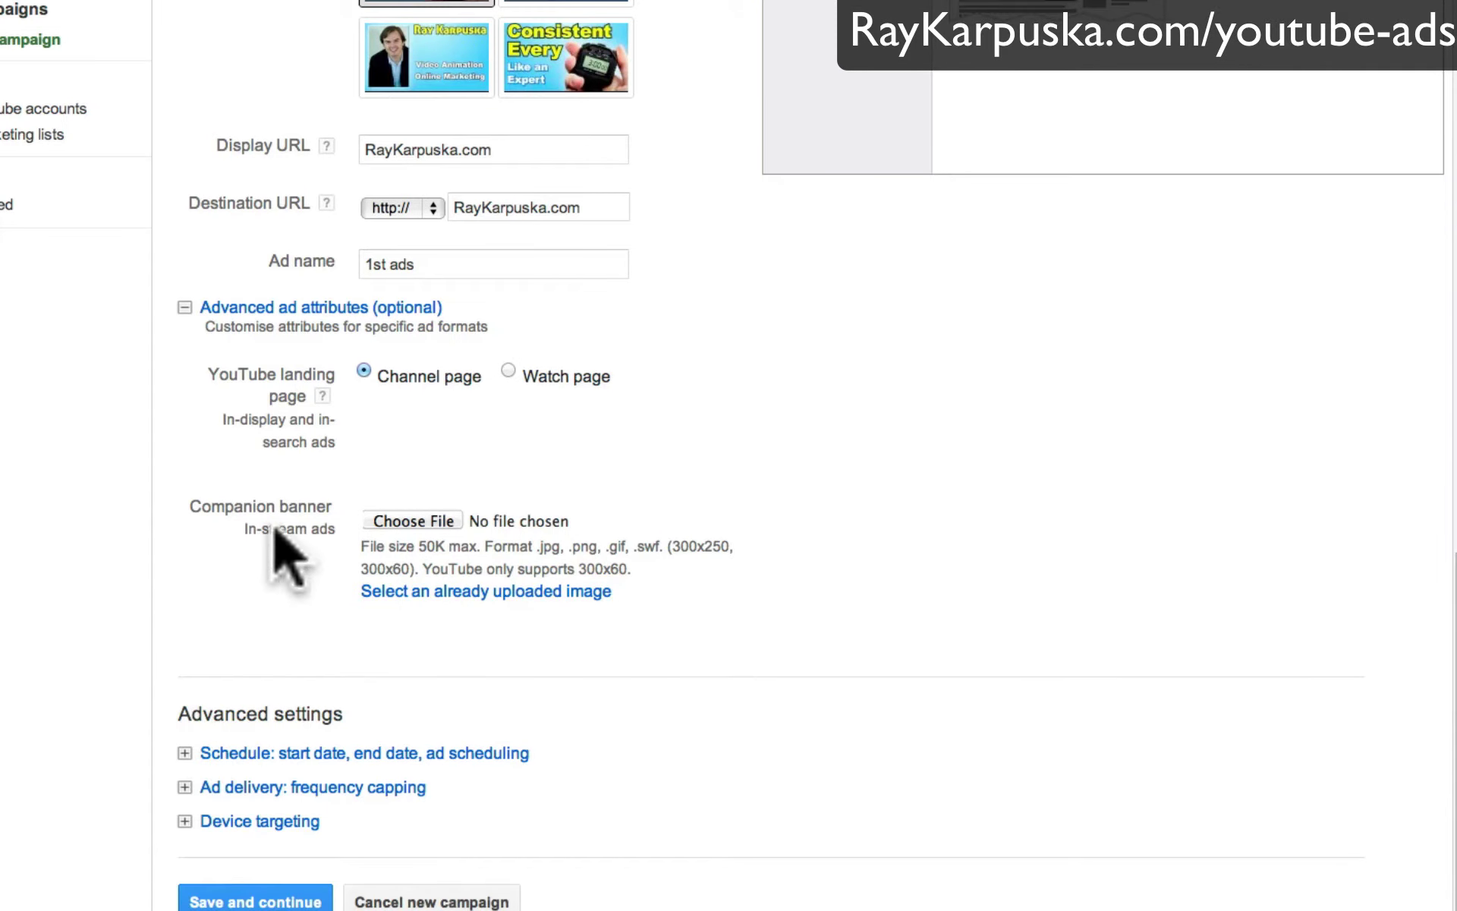
pyautogui.click(247, 821)
pyautogui.scroll(-3, 254, 770)
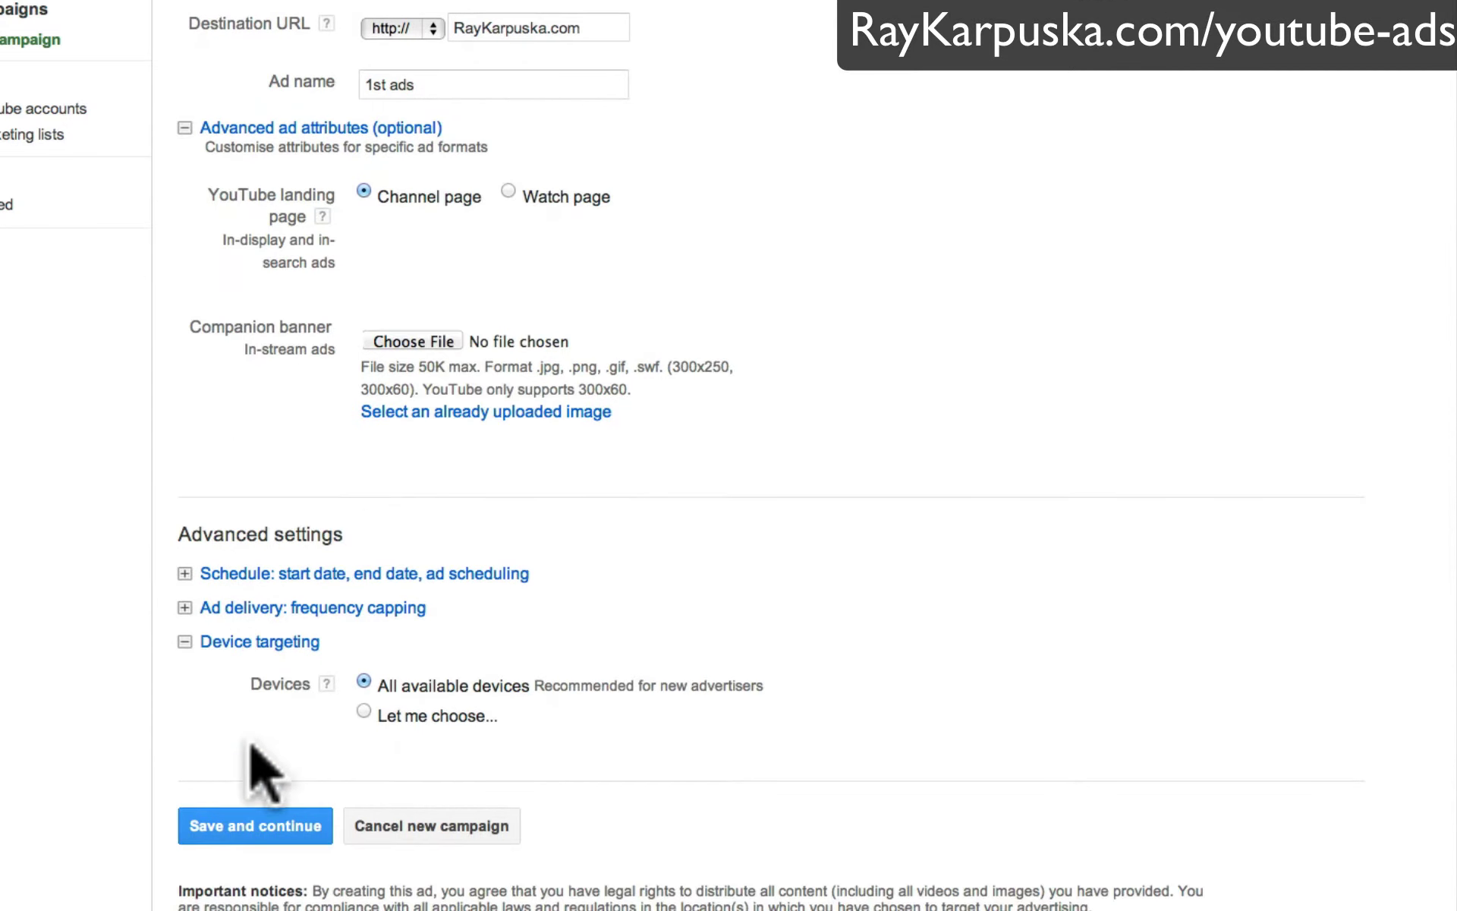
pyautogui.click(249, 643)
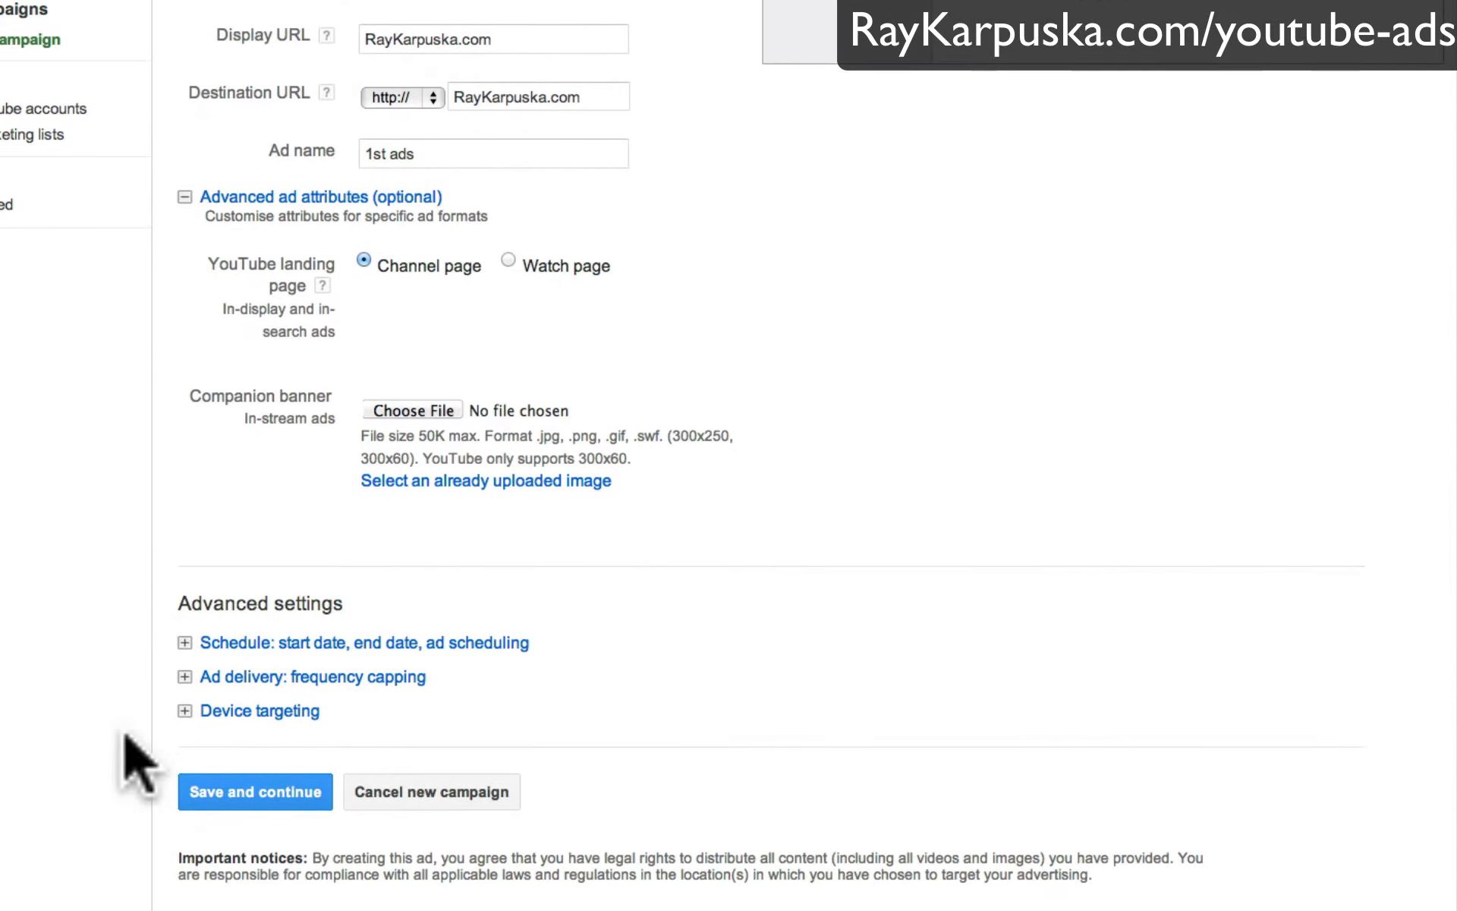
pyautogui.click(275, 819)
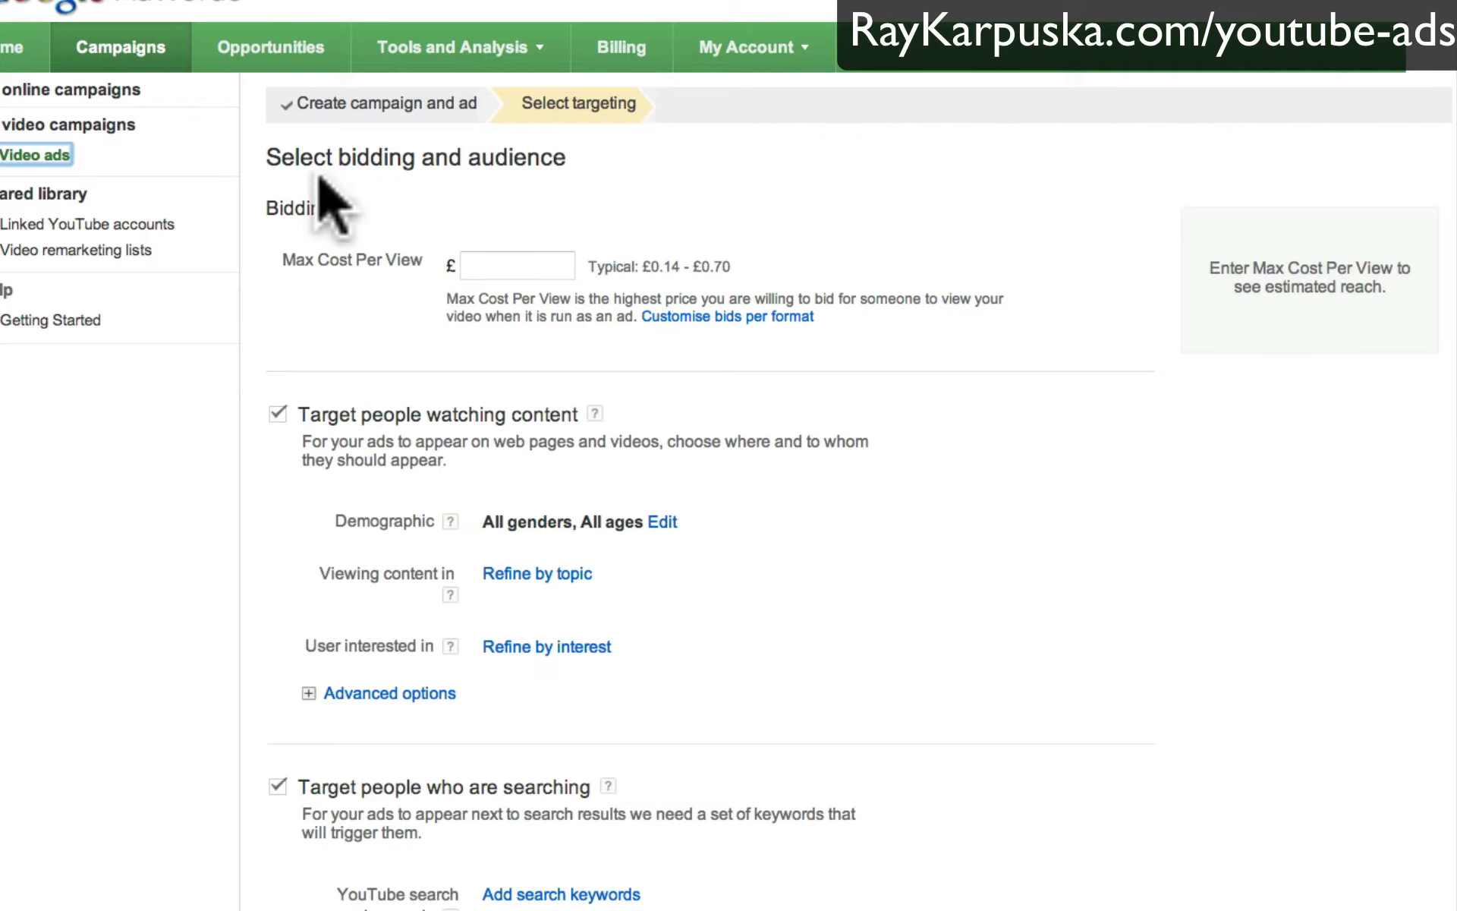
# Step: Look over the bidding and audience options and set the Max Cost Per View to £0.01
pyautogui.doubleClick(372, 157)
pyautogui.click(518, 156)
pyautogui.scroll(-5, 273, 403)
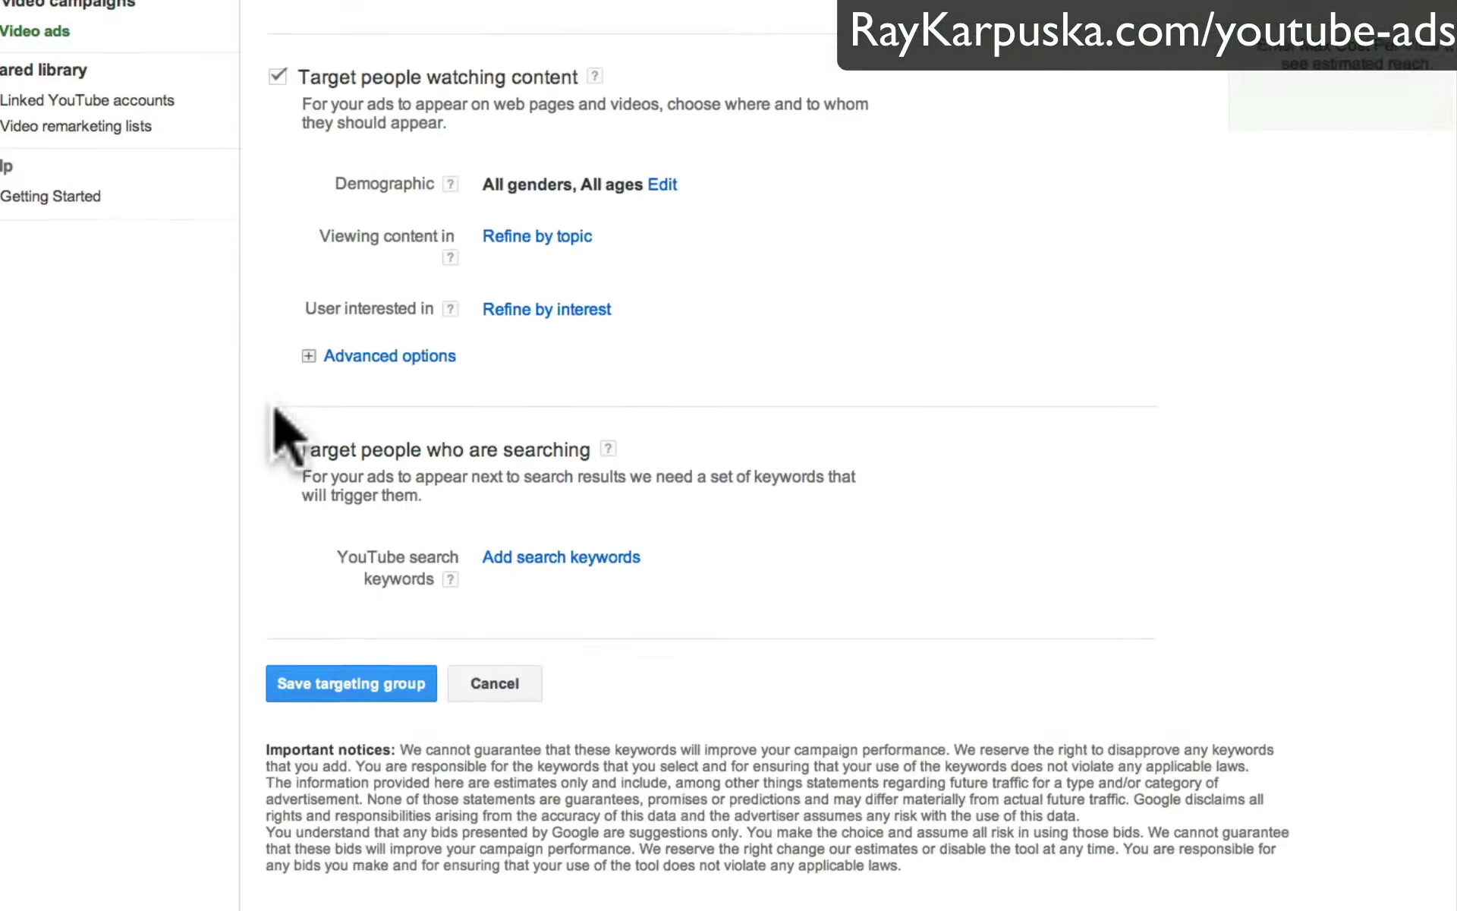
pyautogui.scroll(5, 273, 403)
pyautogui.click(530, 265)
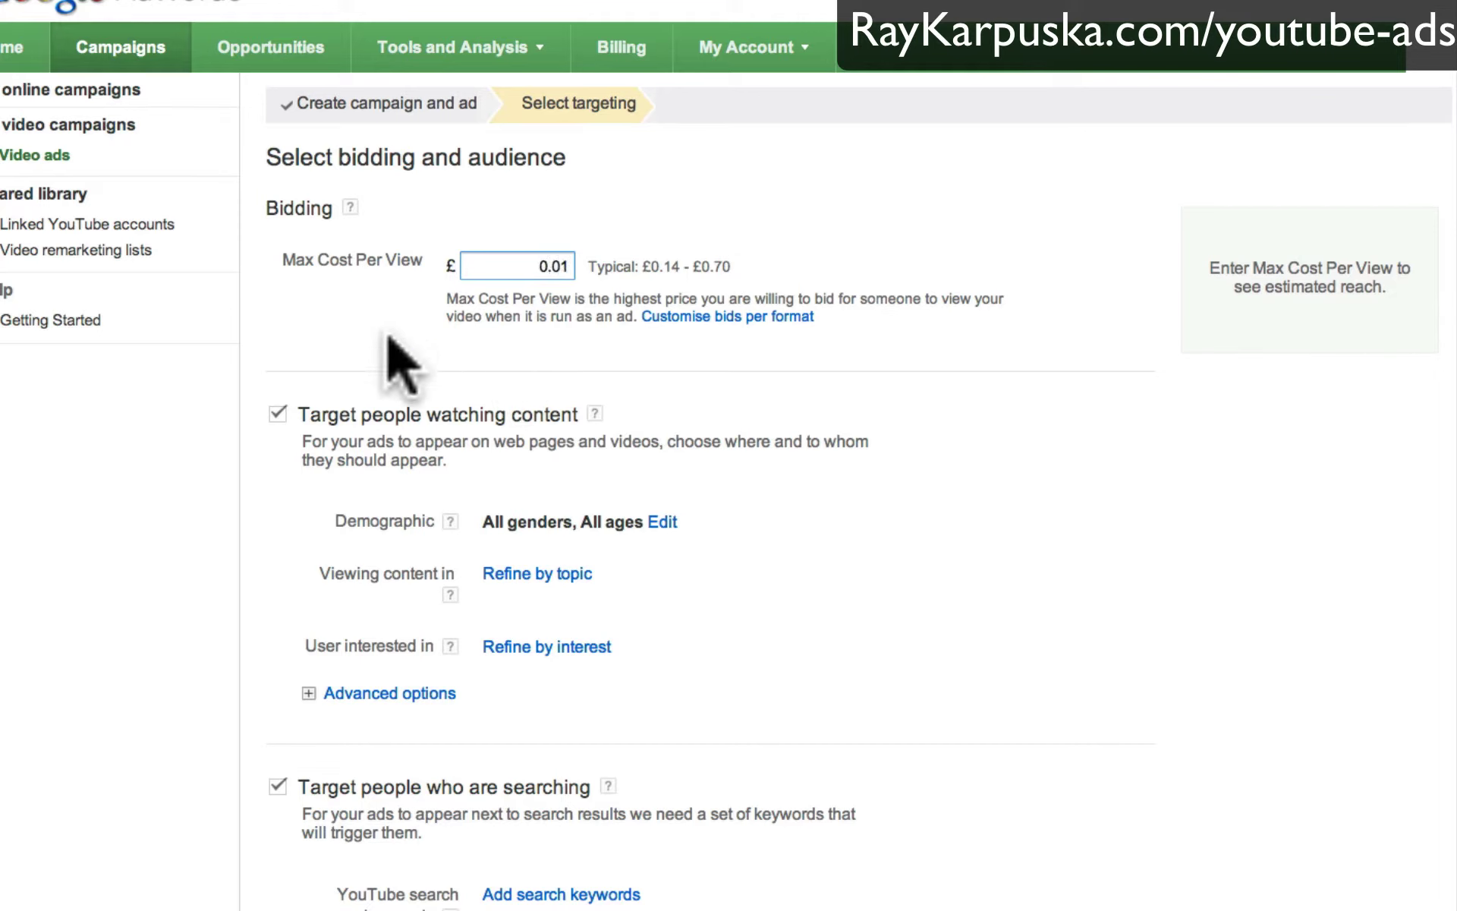
pyautogui.click(363, 365)
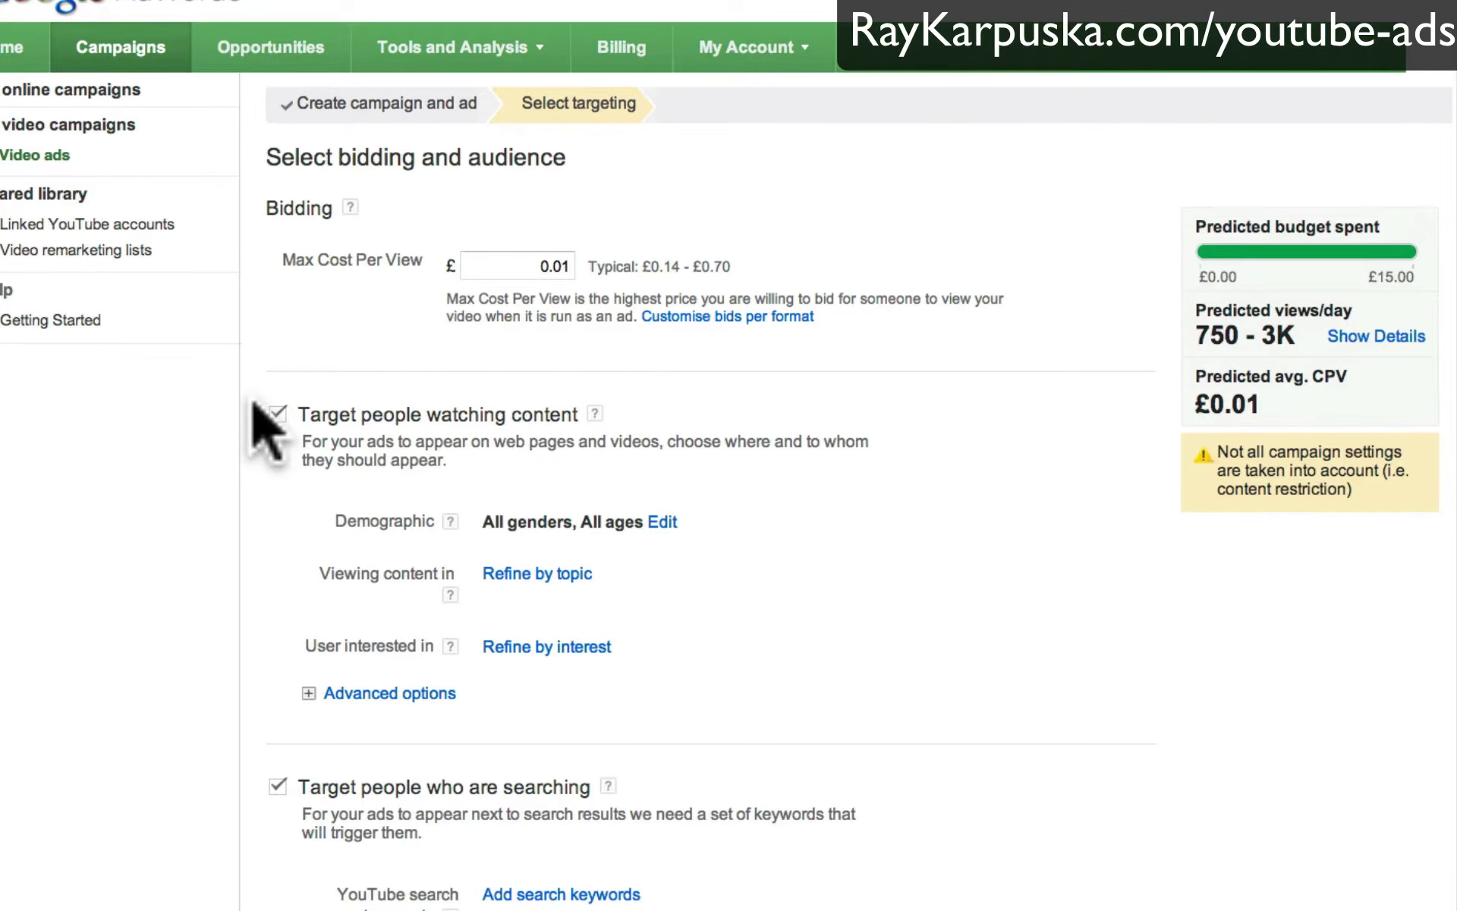
# Step: Examine the predicted budget spent, views per day and average CPV for the bid
pyautogui.scroll(-1, 254, 404)
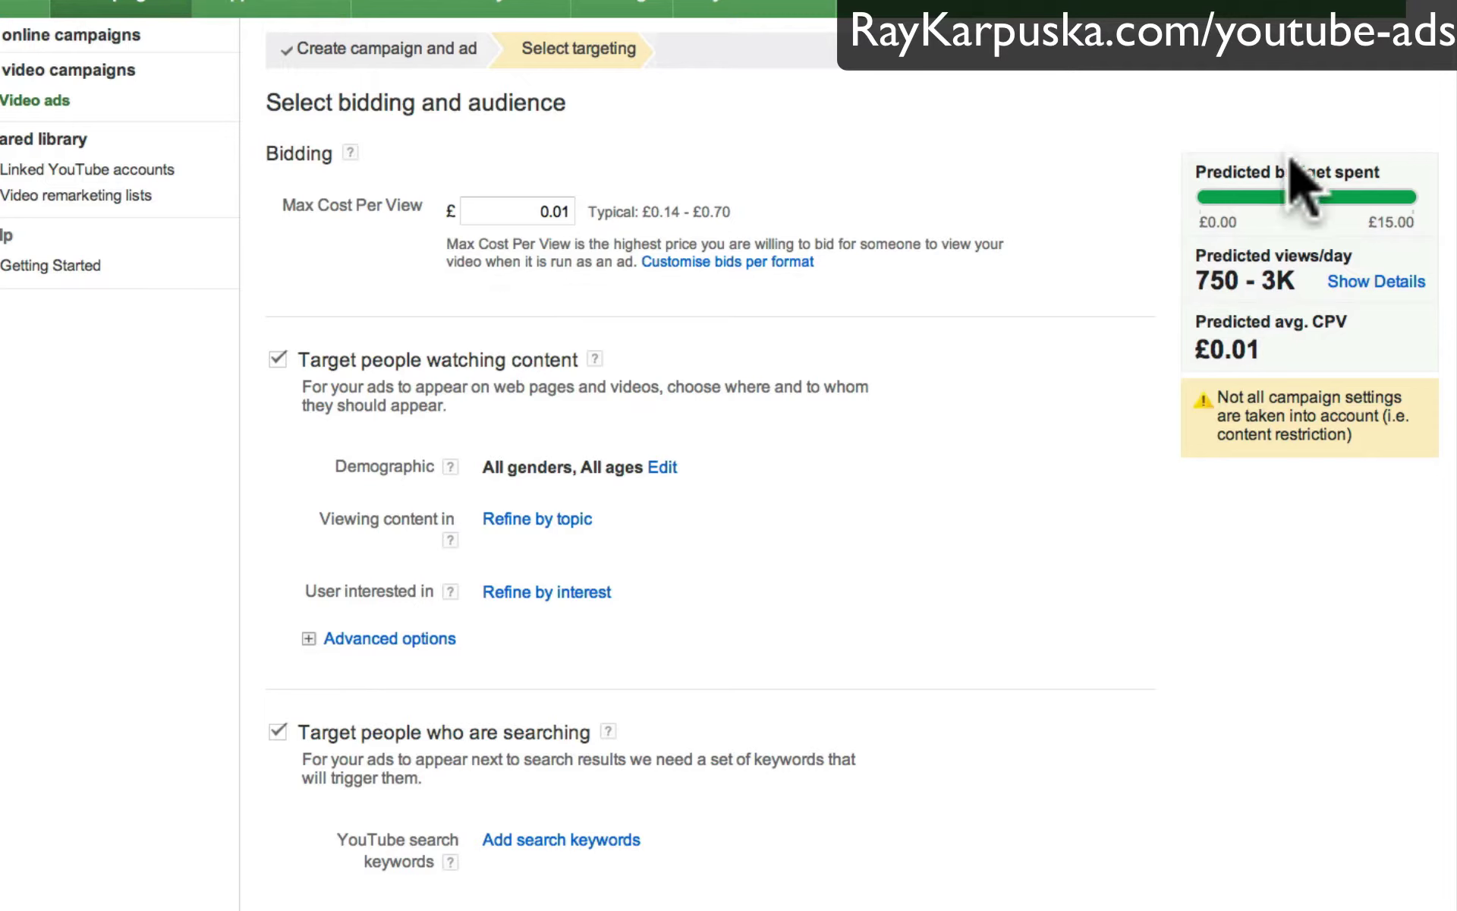
pyautogui.moveTo(1300, 244)
pyautogui.mouseDown()
pyautogui.moveTo(1310, 253)
pyautogui.moveTo(1161, 351)
pyautogui.mouseUp()
pyautogui.click(971, 365)
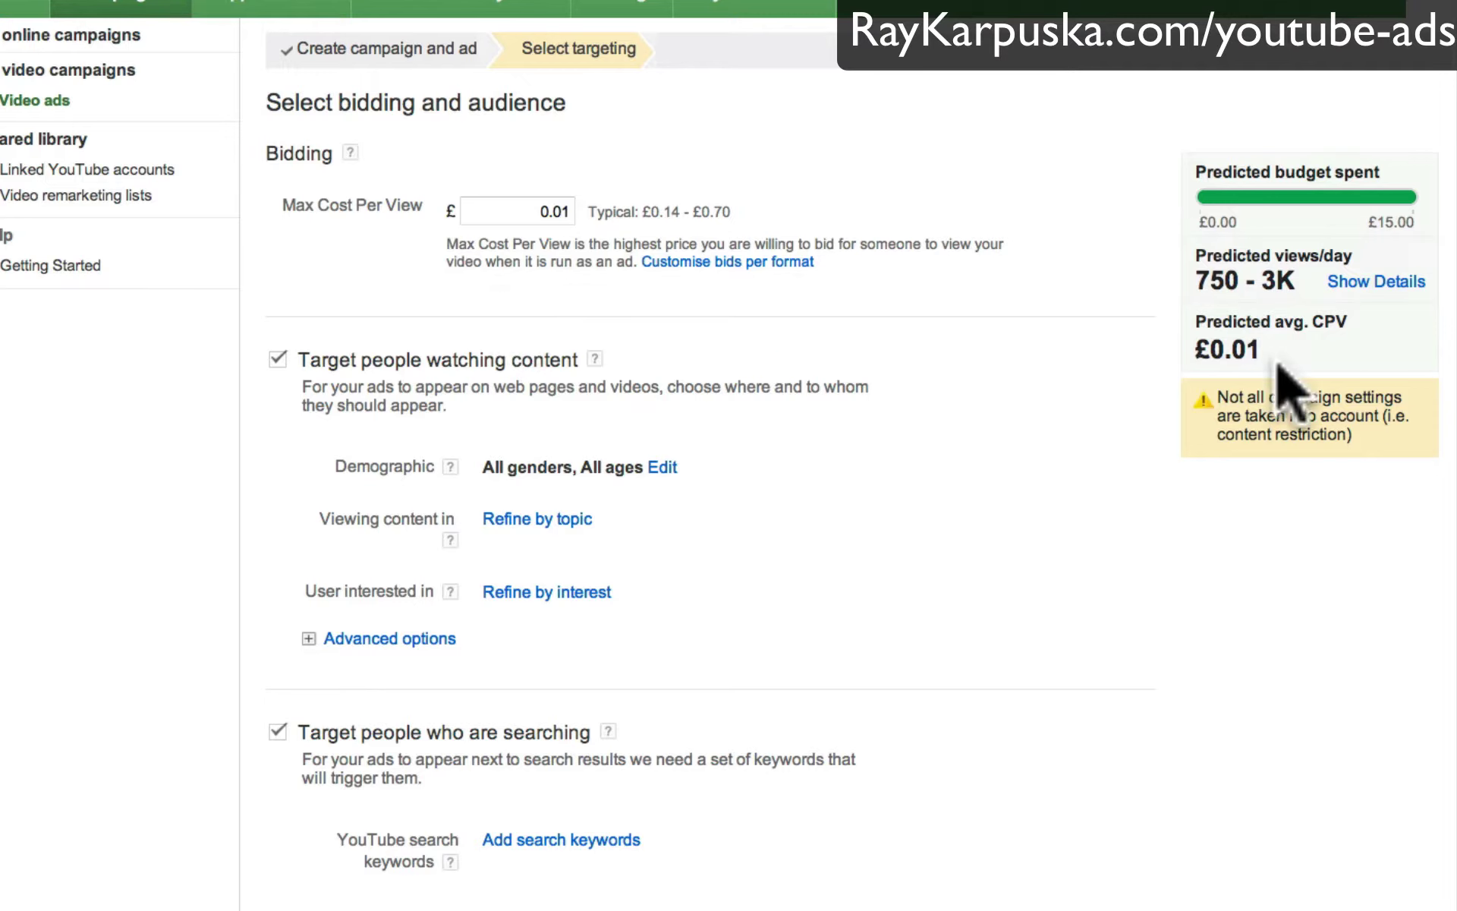
pyautogui.moveTo(1212, 257); pyautogui.dragTo(1349, 255)
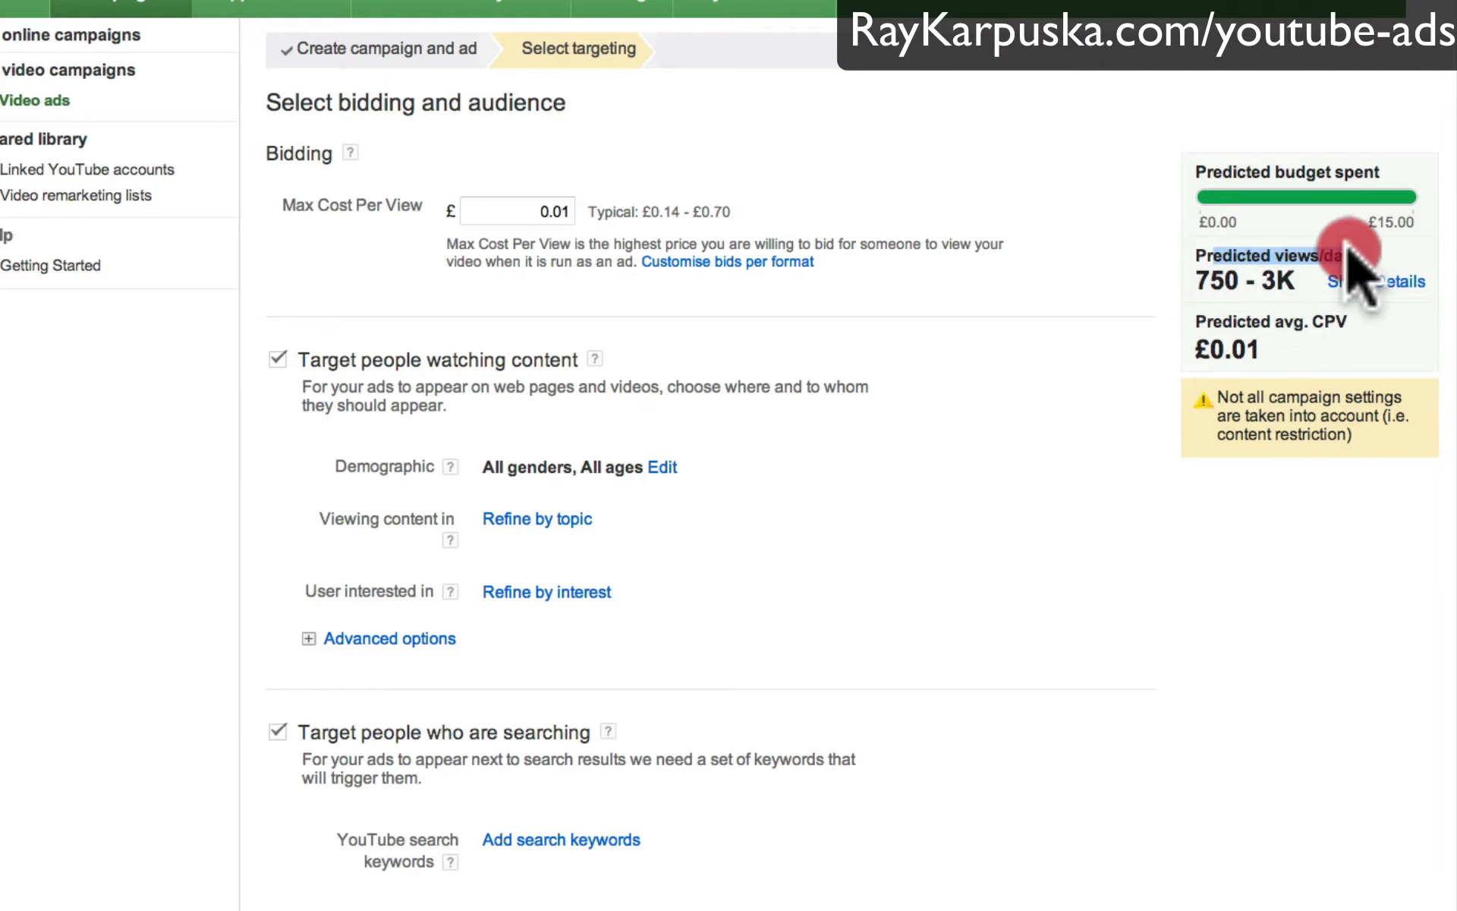
pyautogui.click(1345, 247)
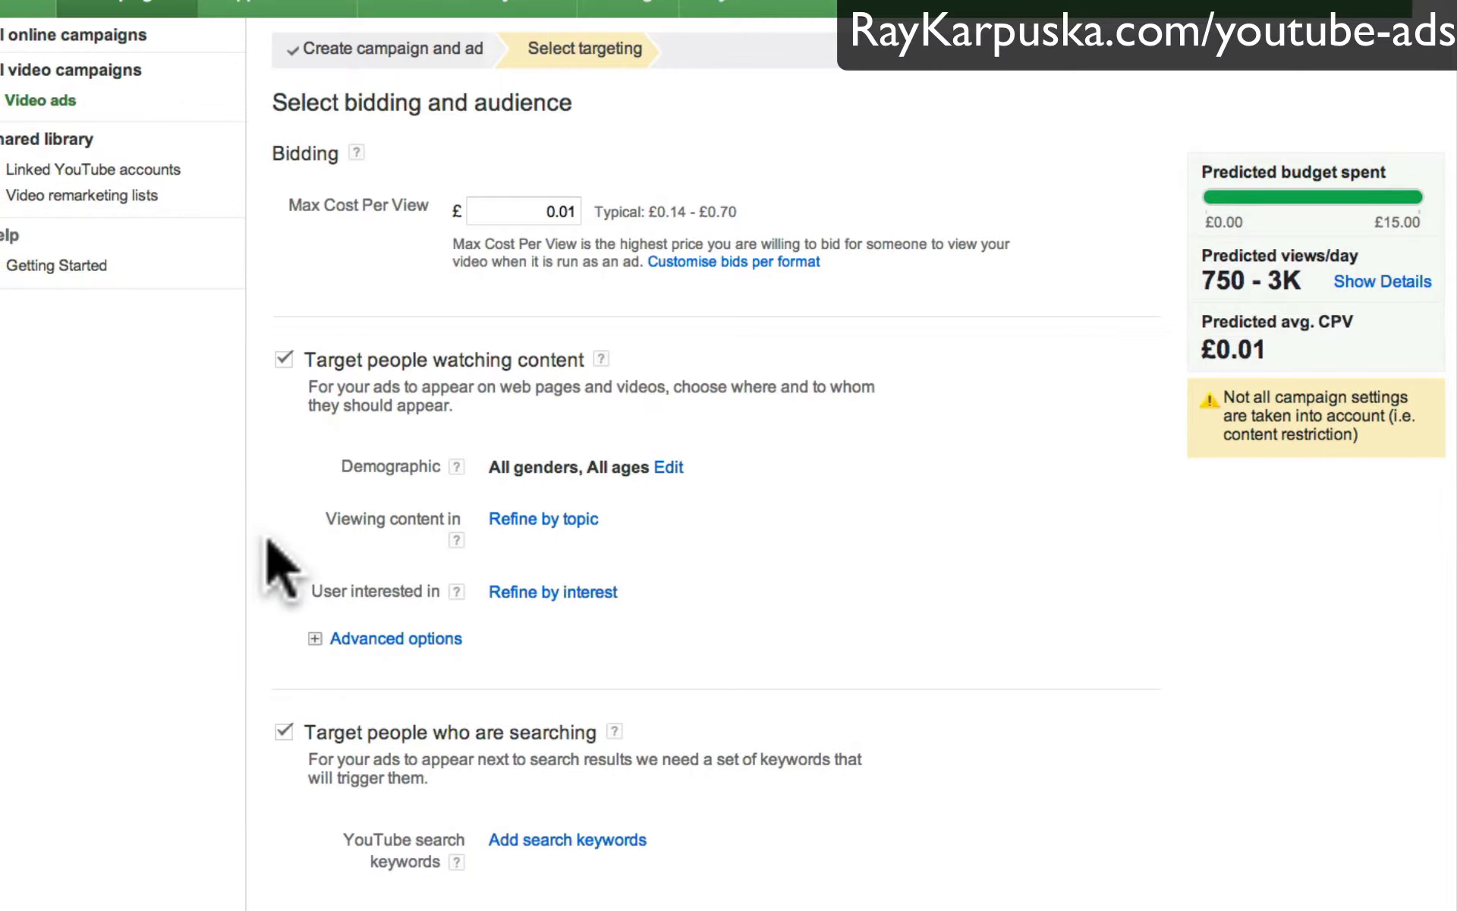
# Step: Open the YouTube search keywords entry under Target people who are searching, ready for a line-by-line list
pyautogui.scroll(-3, 273, 565)
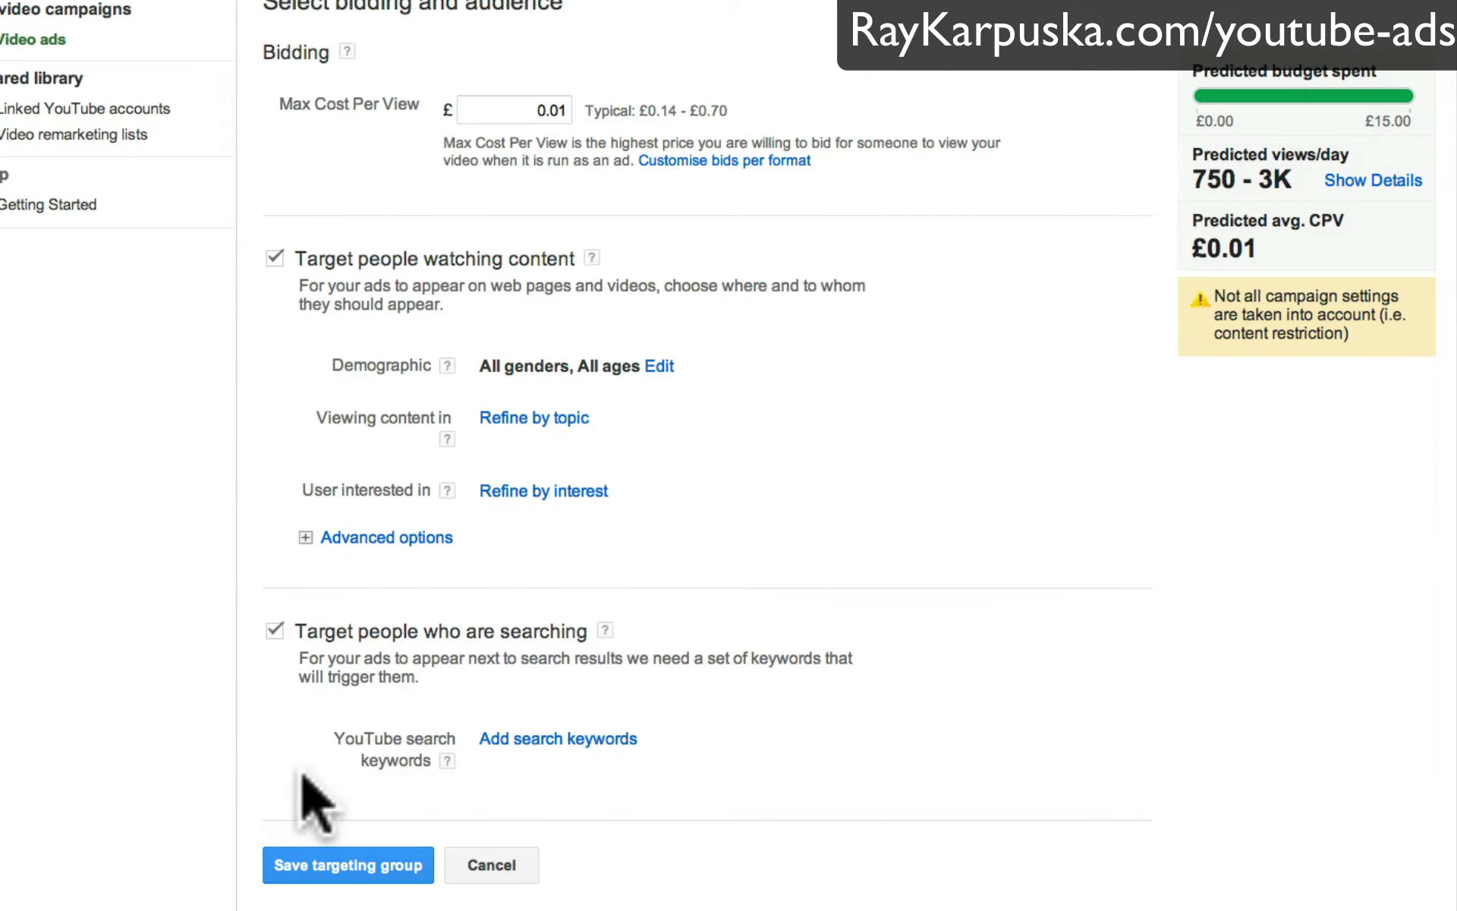
pyautogui.scroll(-2, 380, 705)
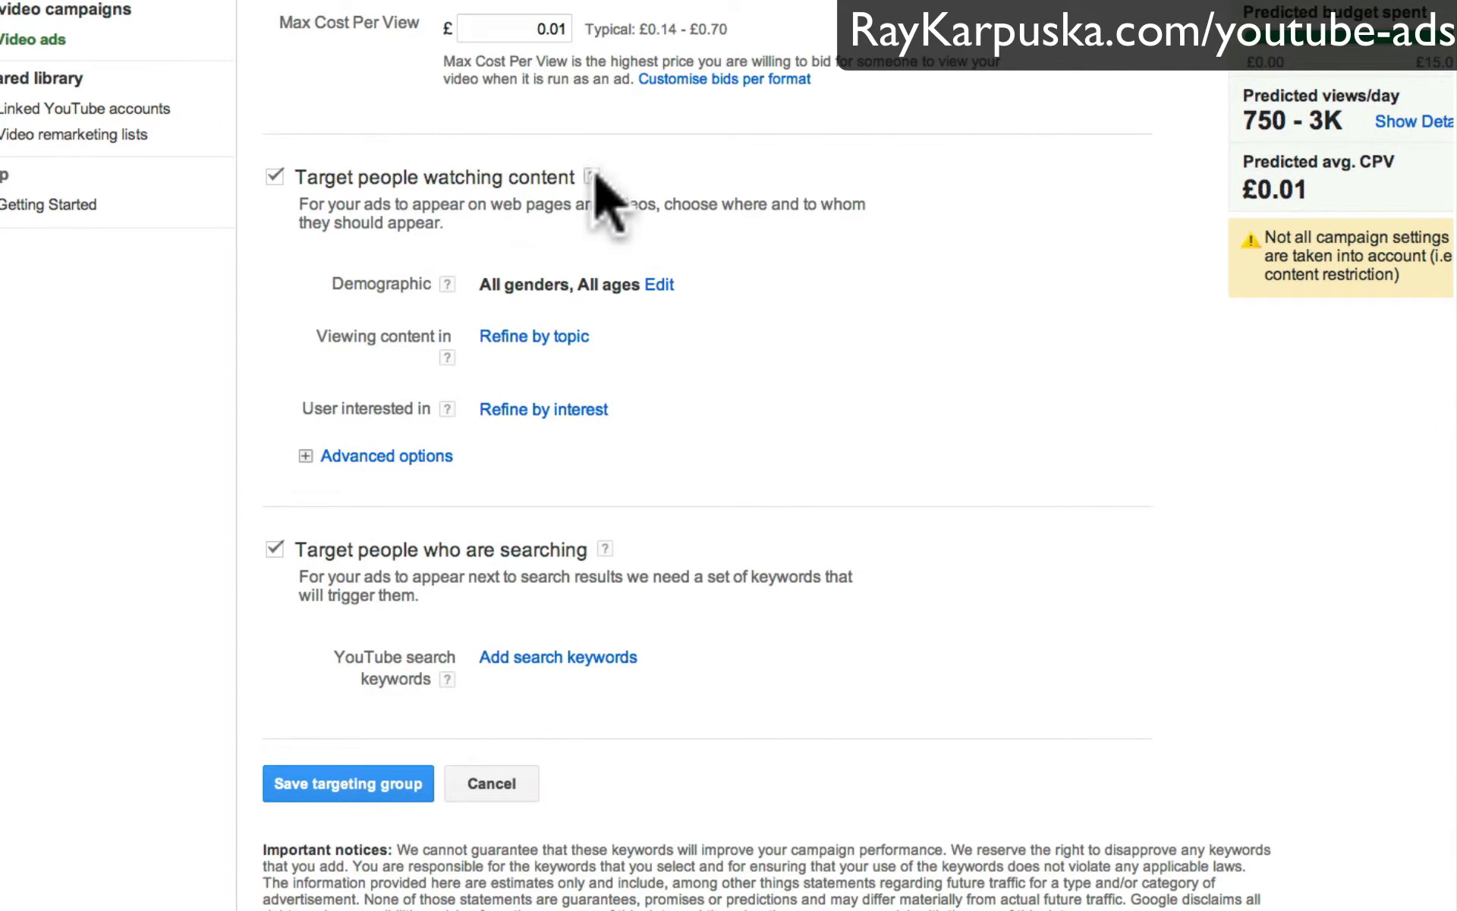
pyautogui.click(568, 658)
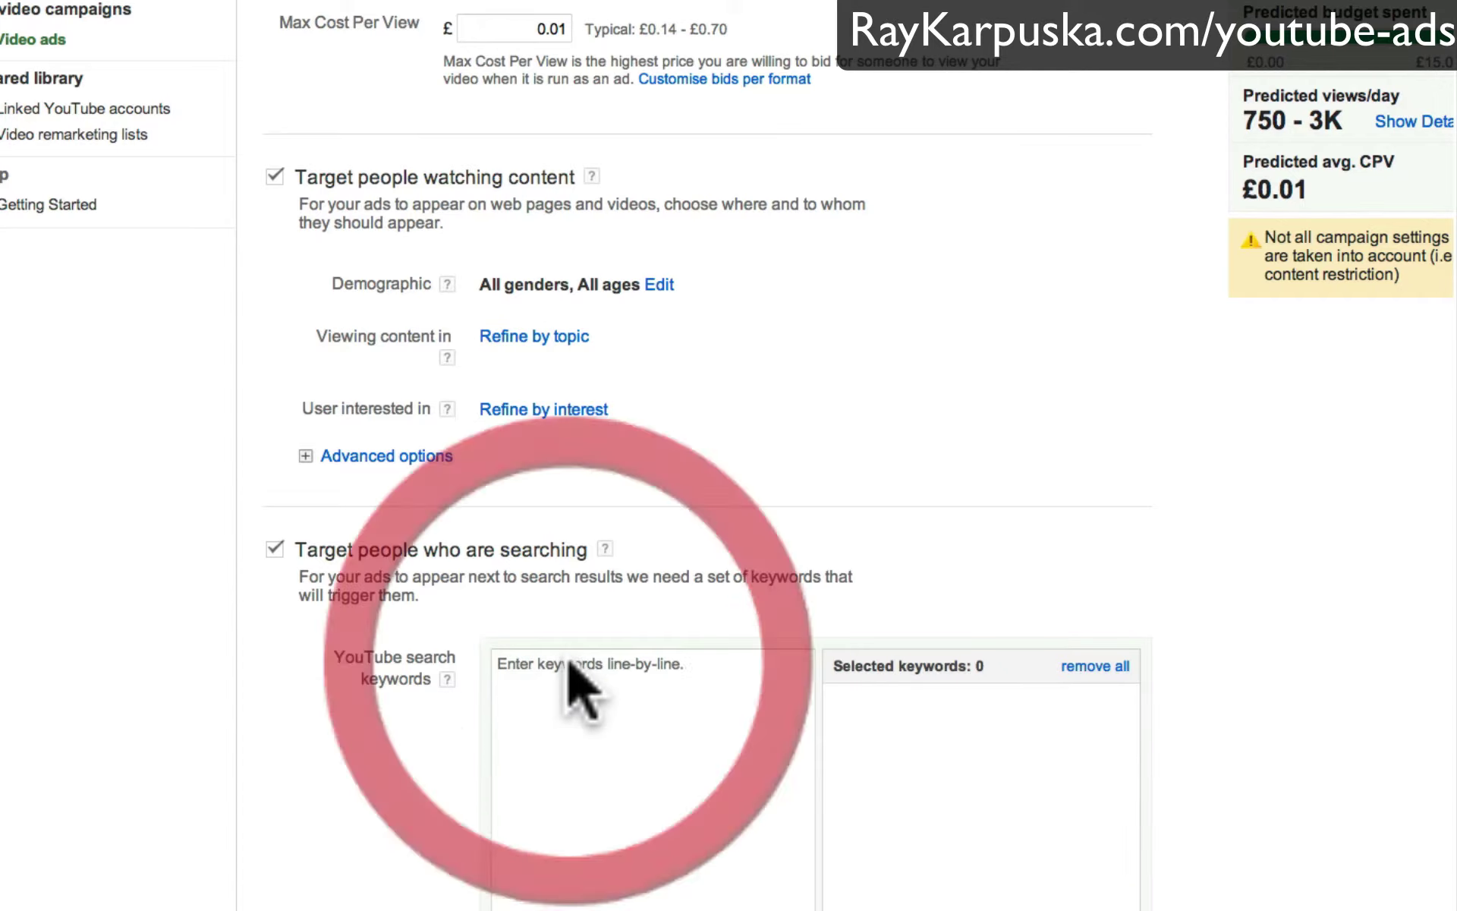
pyautogui.scroll(-4, 258, 708)
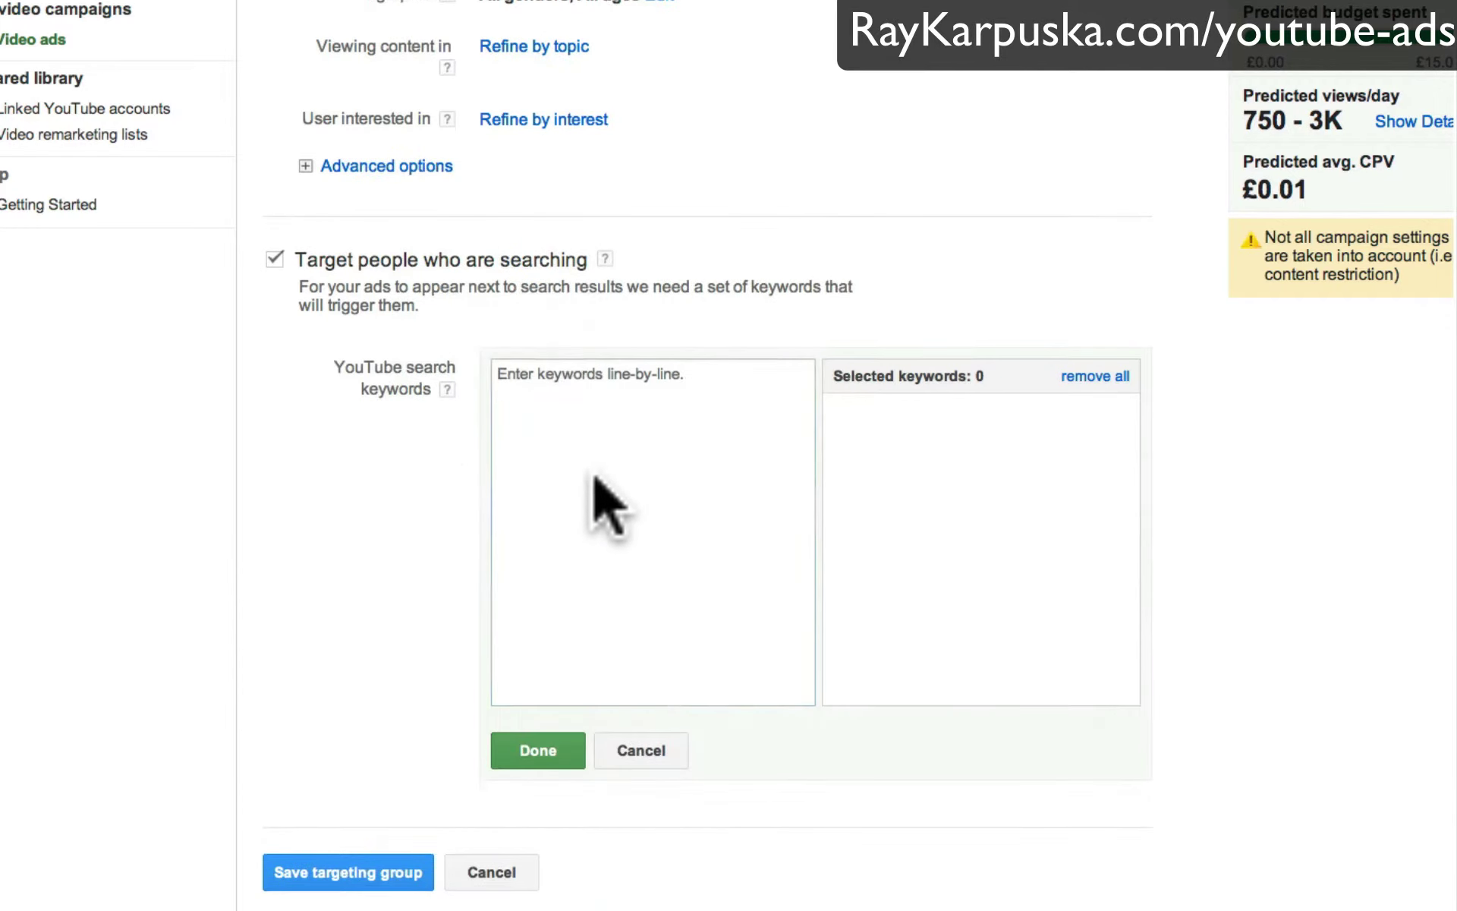
pyautogui.click(592, 500)
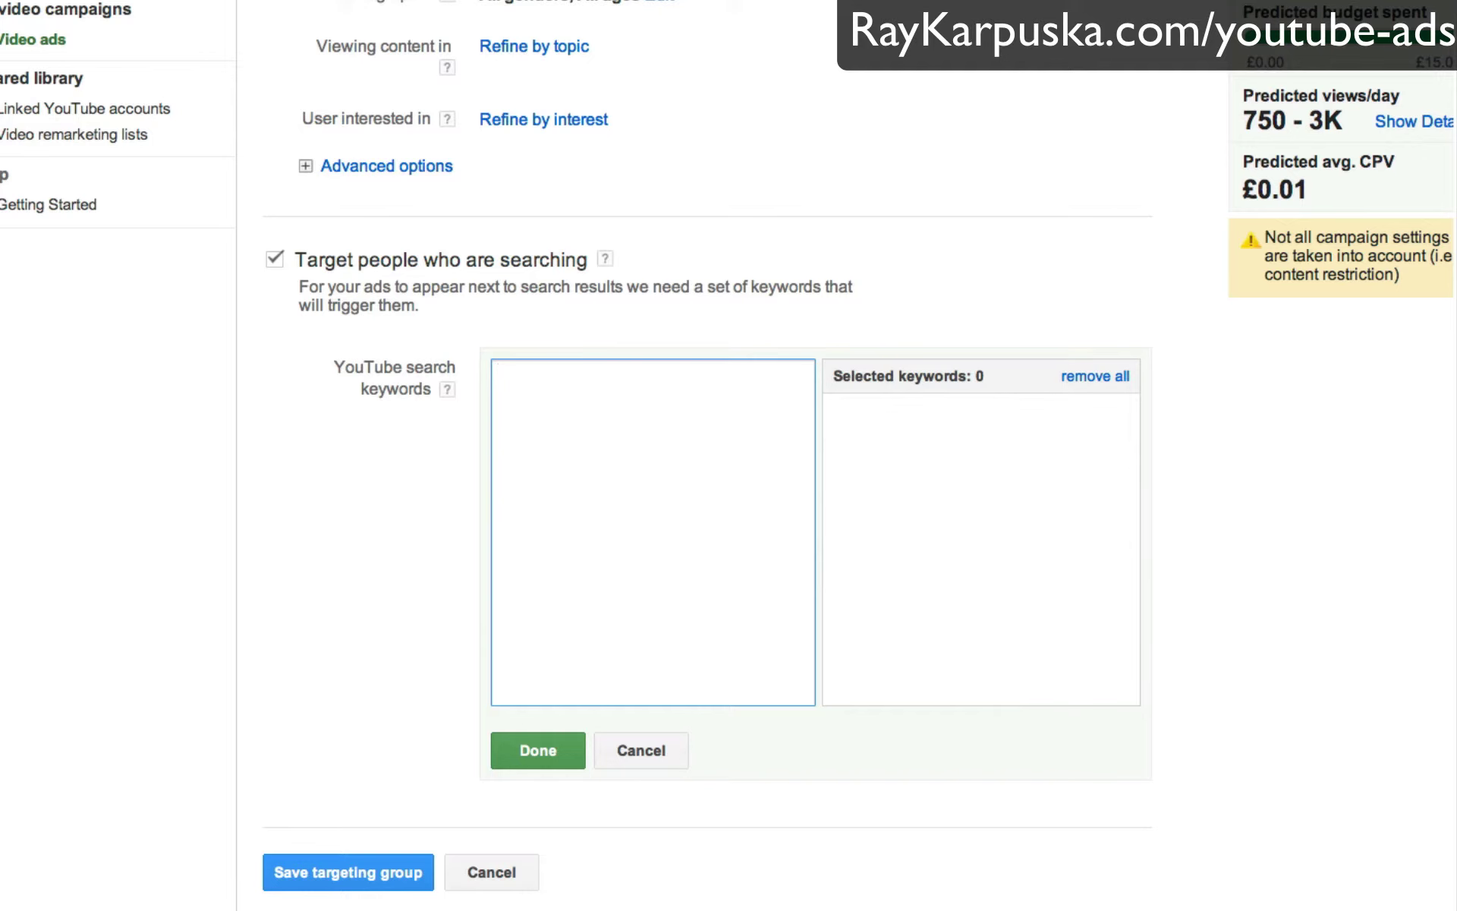
# Step: Switch to the keywords.txt file in the text editor, copy its entire keyword list and return to AdWords
pyautogui.press('super+Tab')
pyautogui.click(456, 417)
pyautogui.press('super+a')
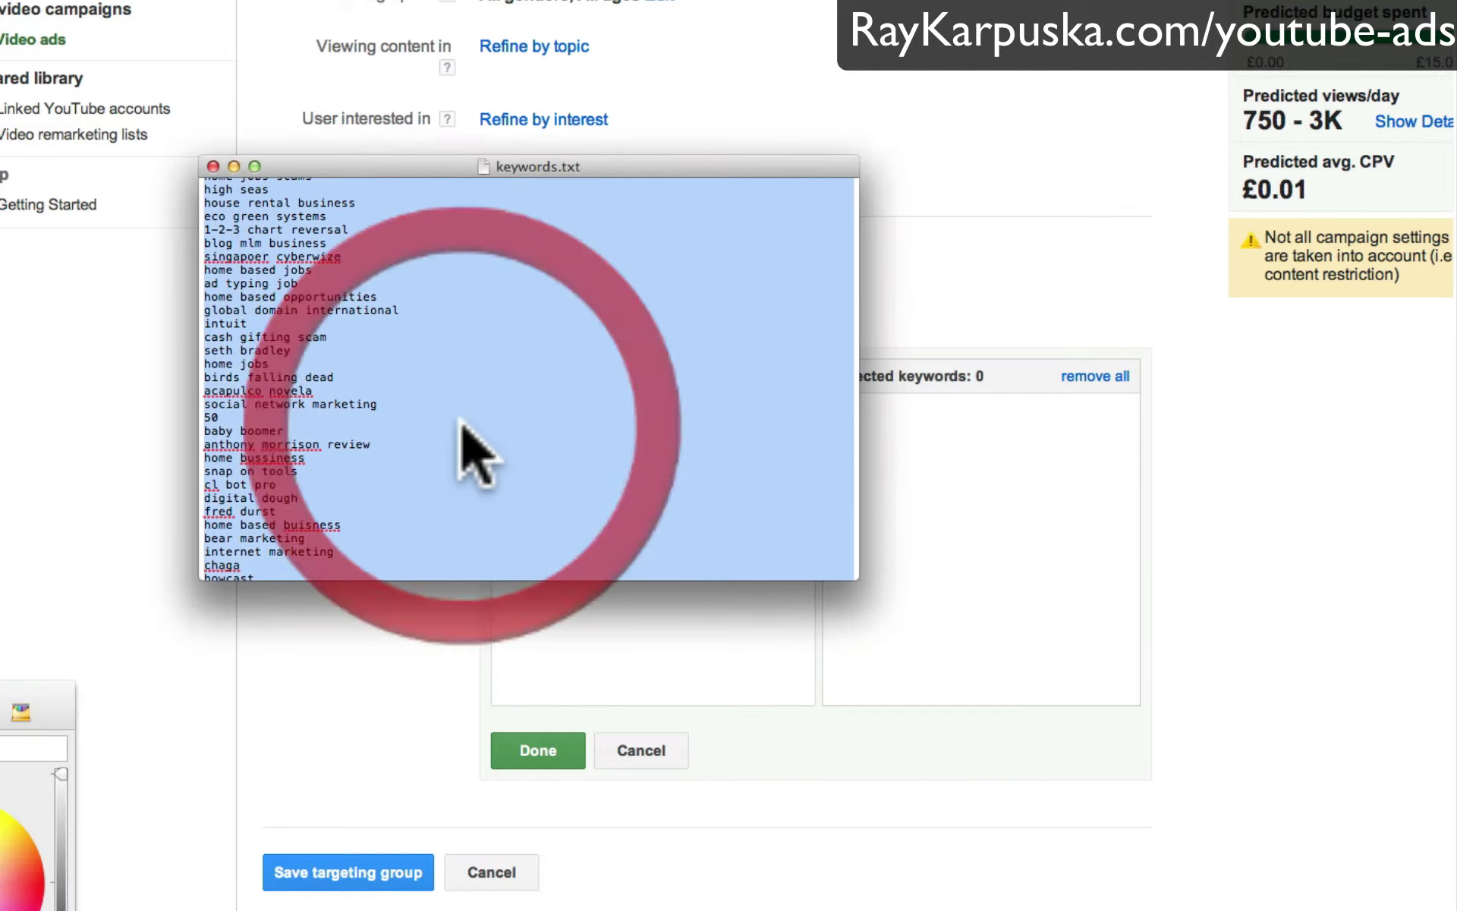
pyautogui.rightClick(364, 416)
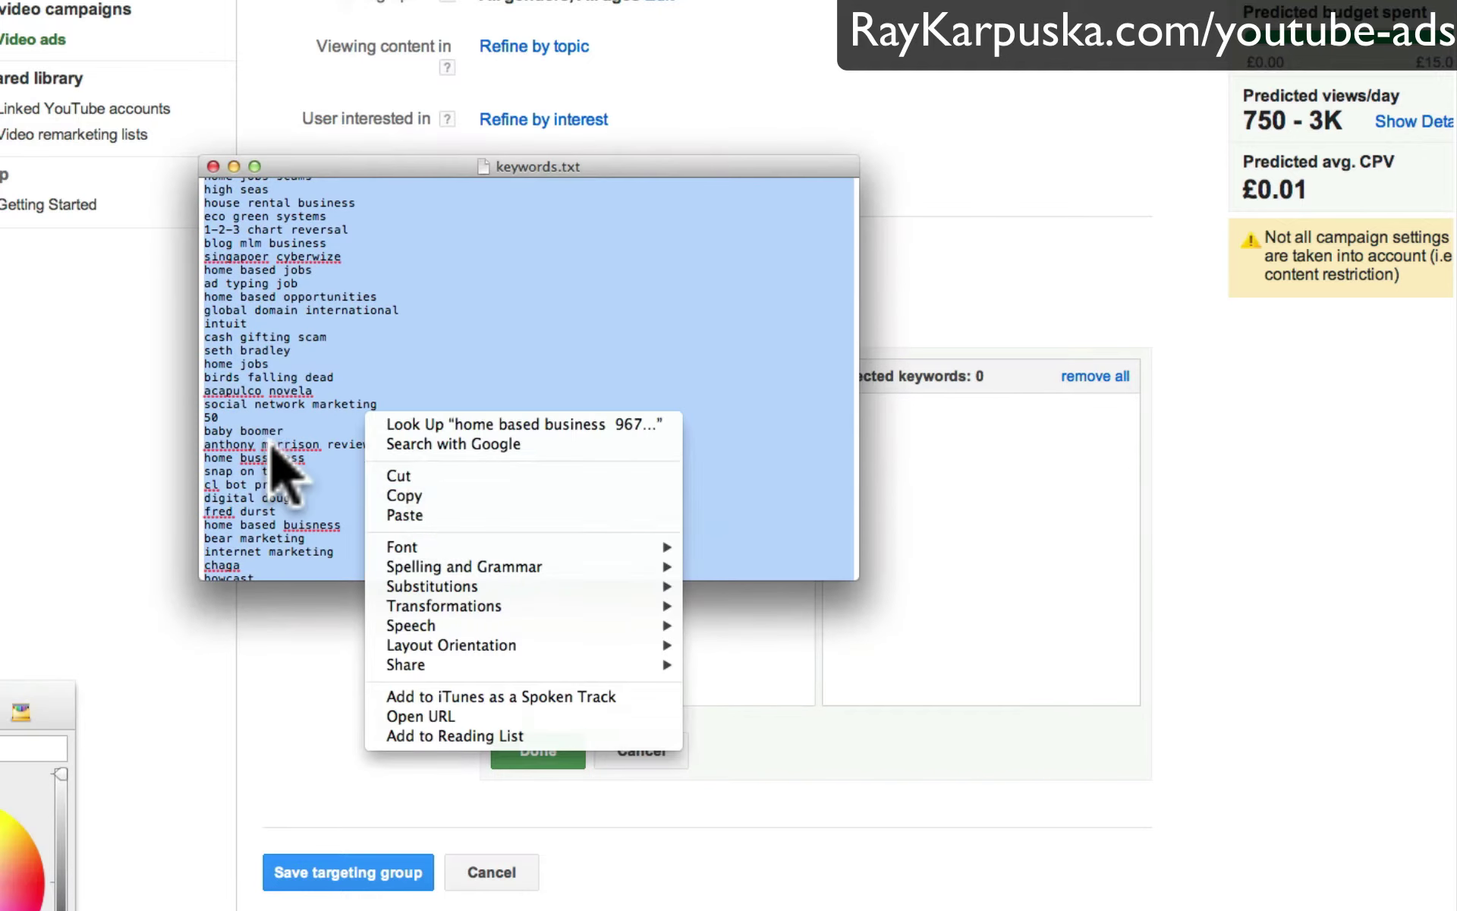
pyautogui.click(434, 497)
pyautogui.click(152, 805)
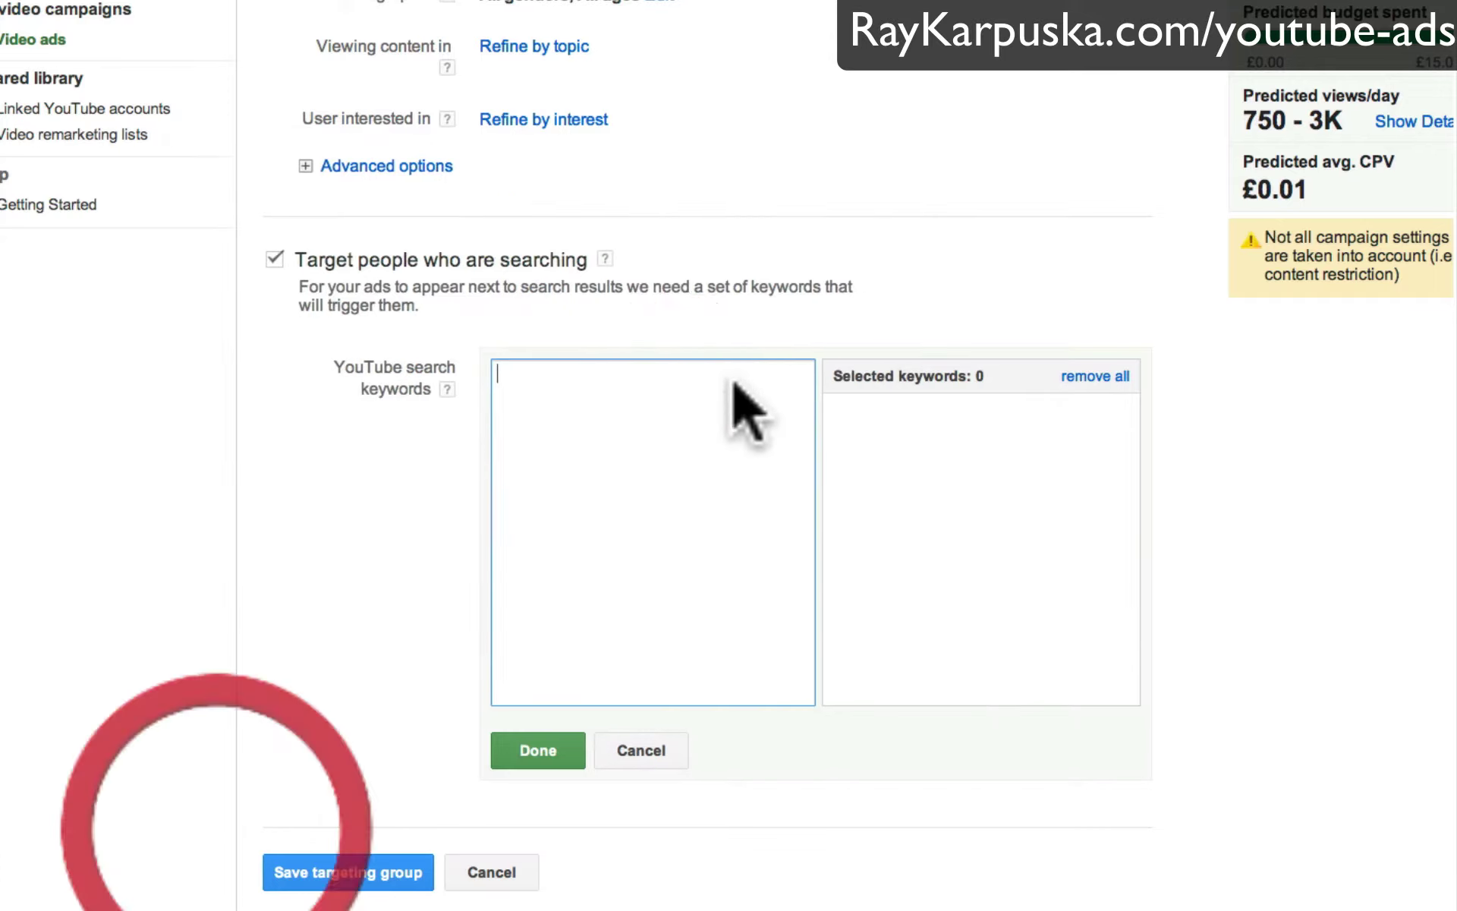
# Step: Try to add the copied keyword list as the targeting group's YouTube search keywords
pyautogui.rightClick(677, 405)
pyautogui.click(710, 506)
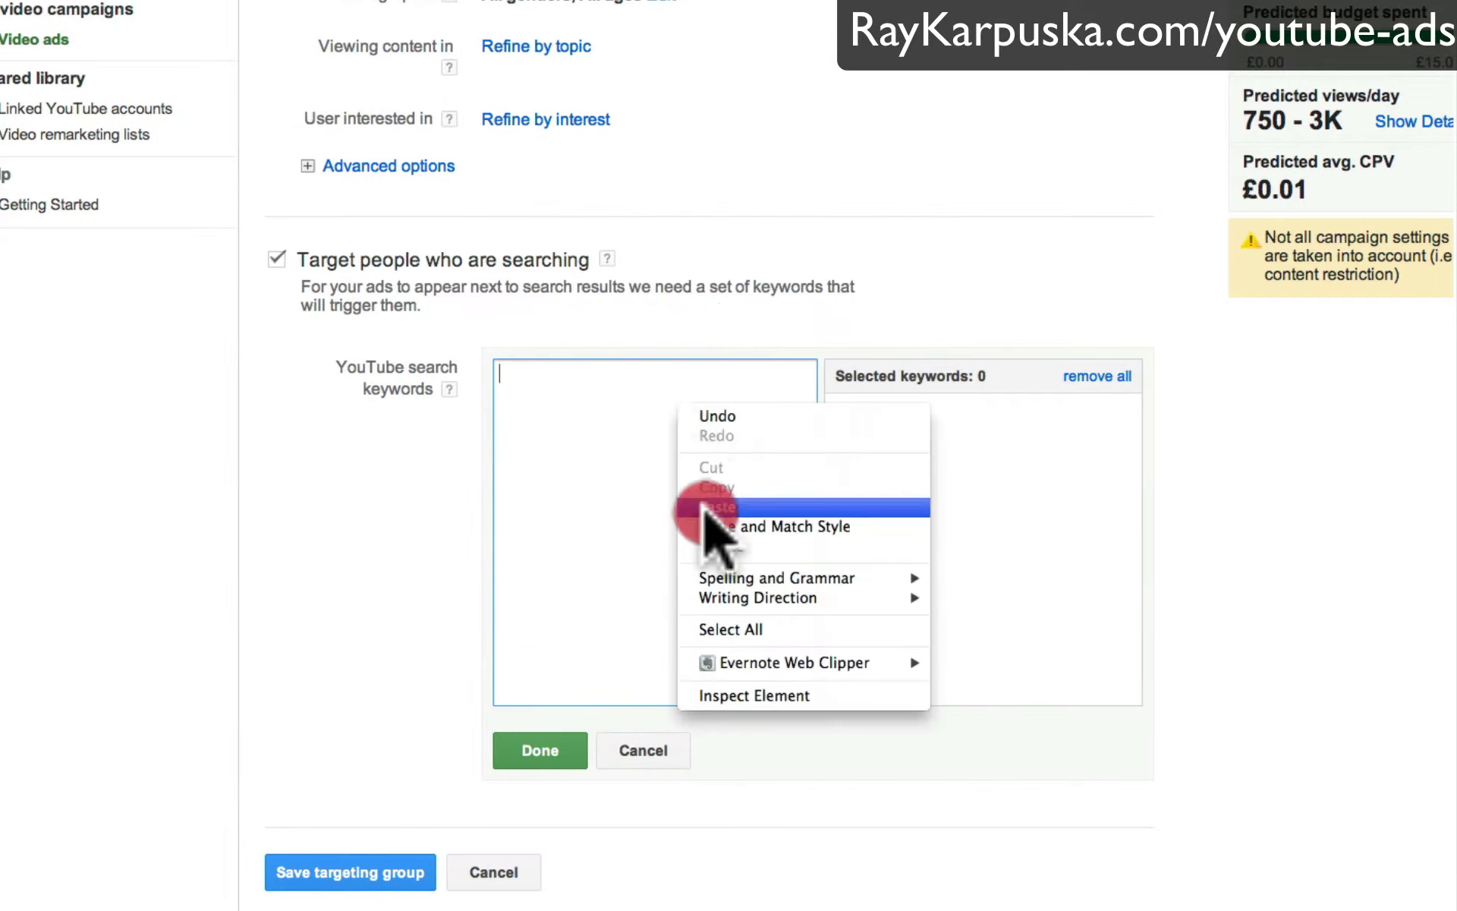
pyautogui.hscroll(1, 557, 659)
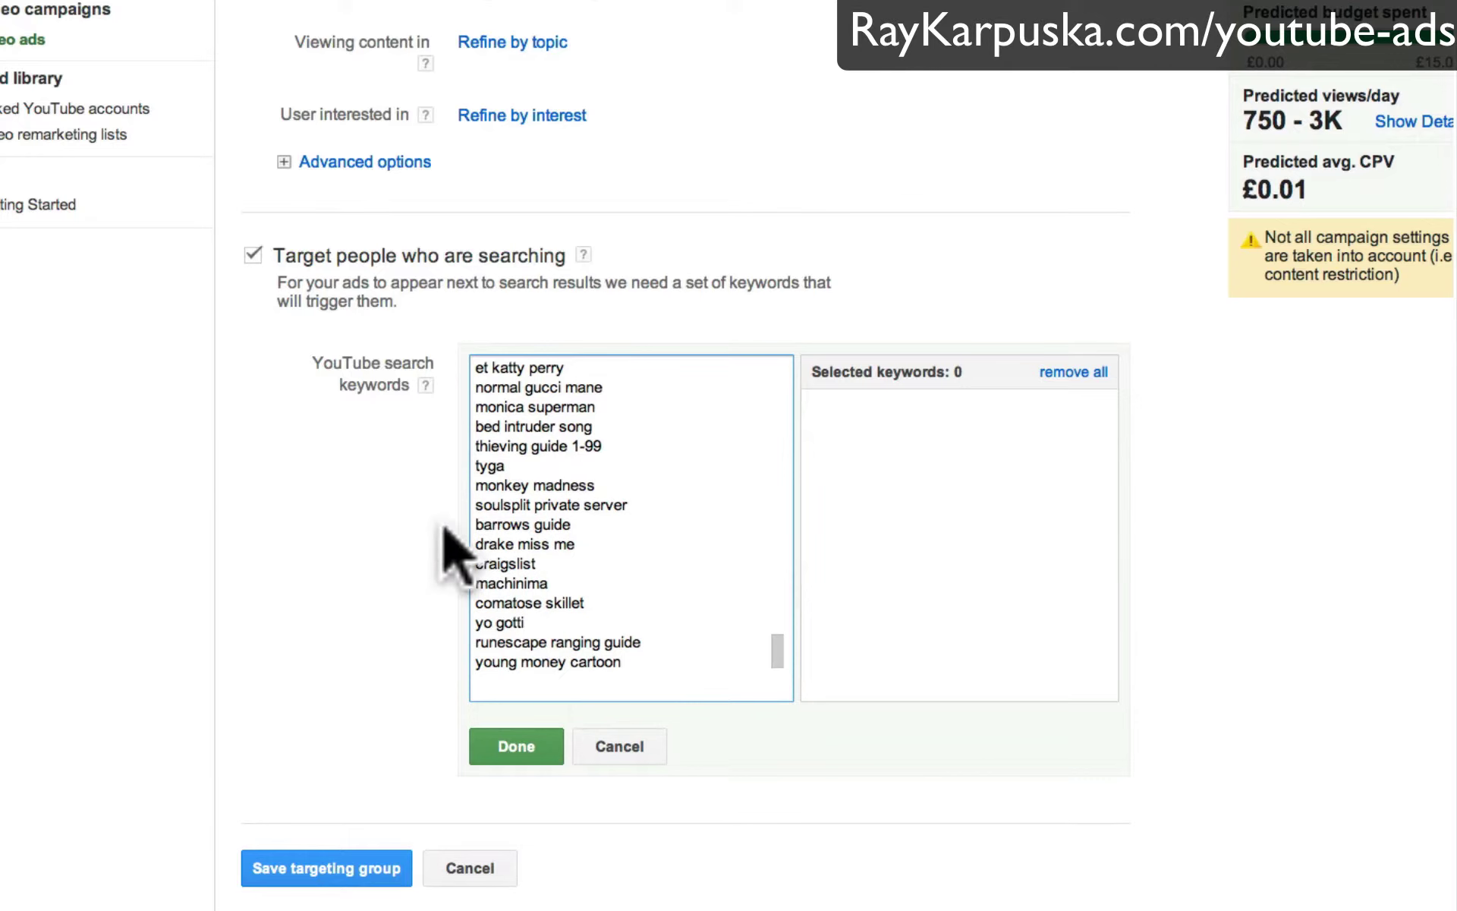
pyautogui.click(516, 748)
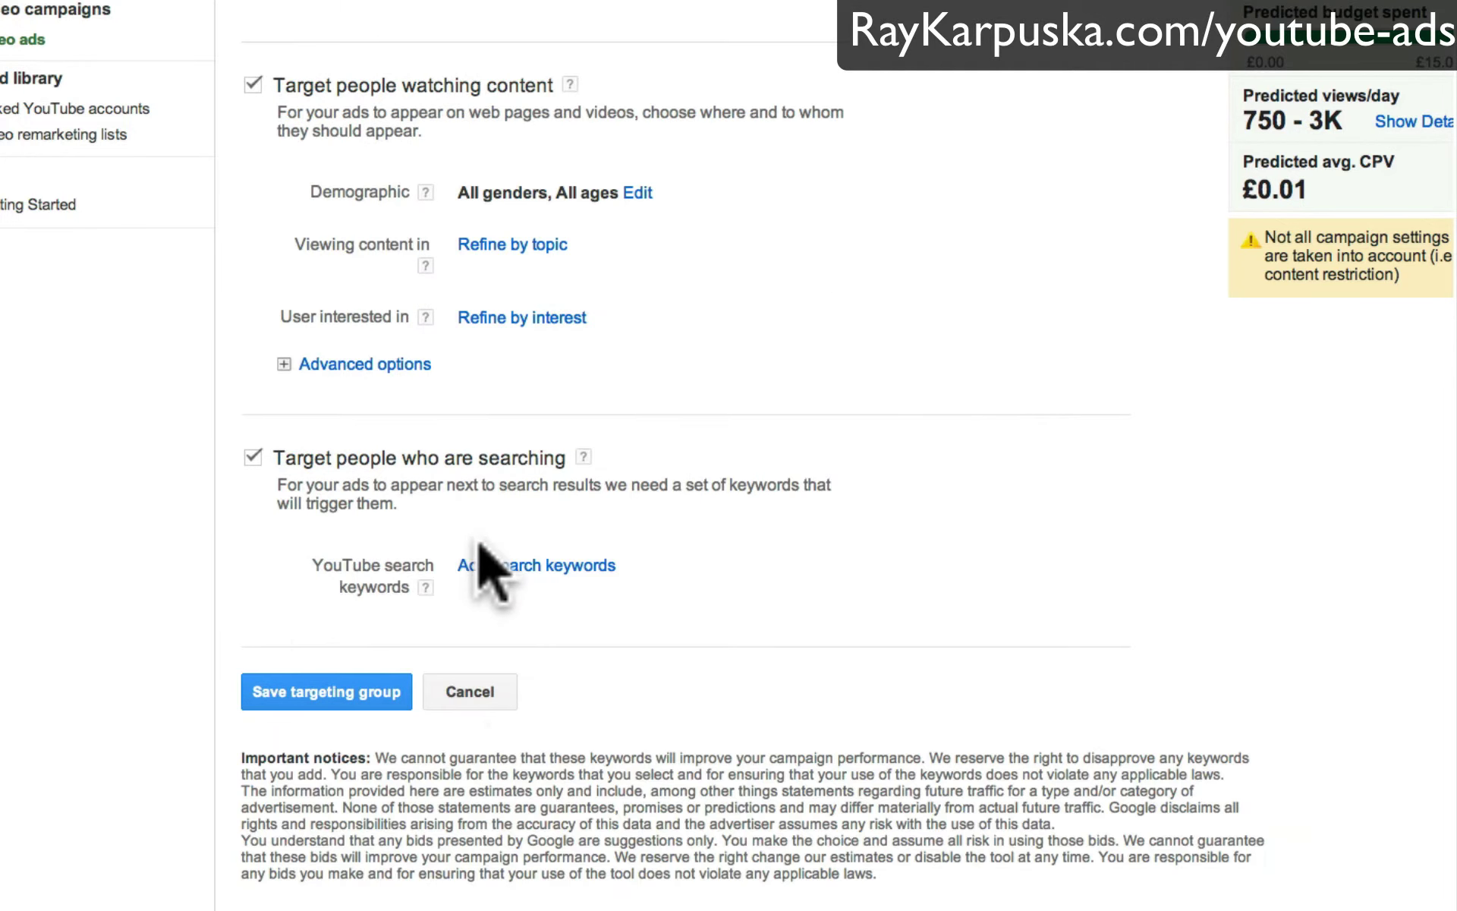
# Step: Reopen the YouTube search keywords entry, paste the copied list again, look it over and try to confirm it
pyautogui.click(531, 566)
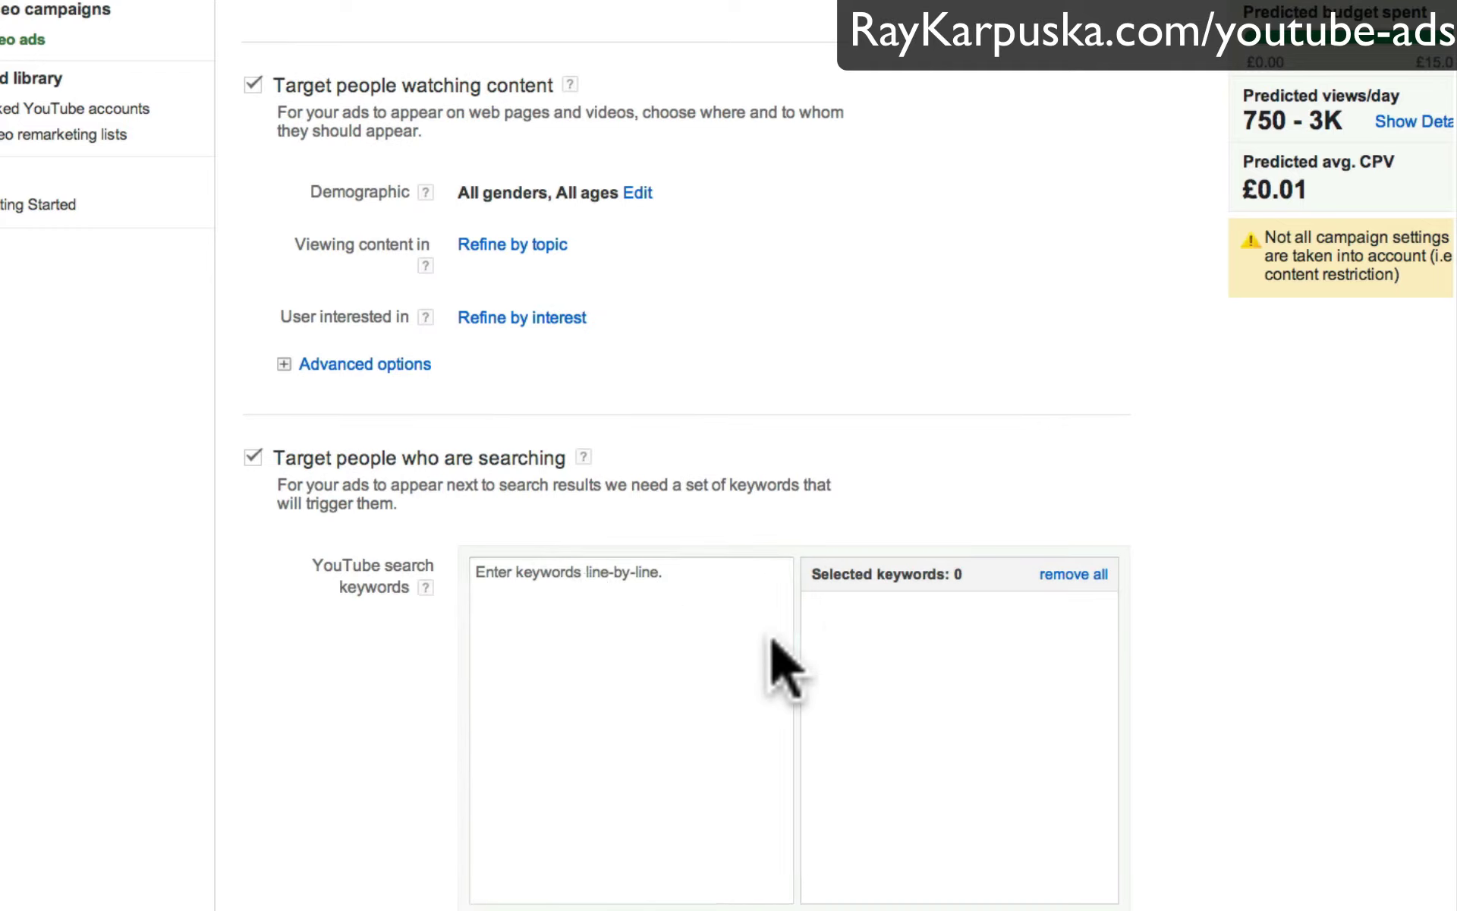
pyautogui.click(673, 569)
pyautogui.scroll(-3, 618, 668)
pyautogui.rightClick(586, 516)
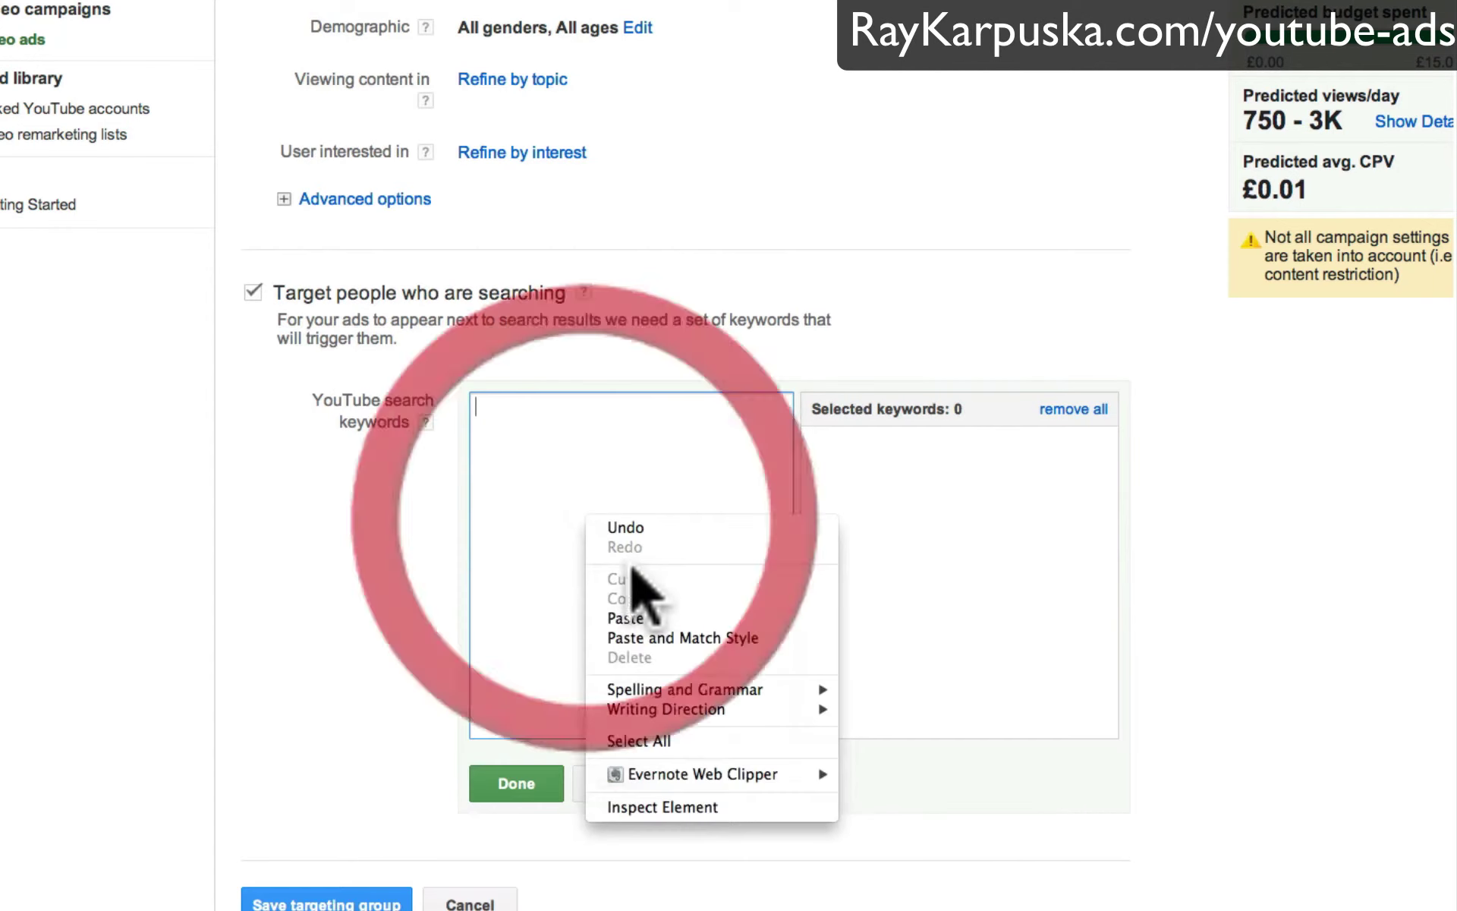
pyautogui.click(628, 617)
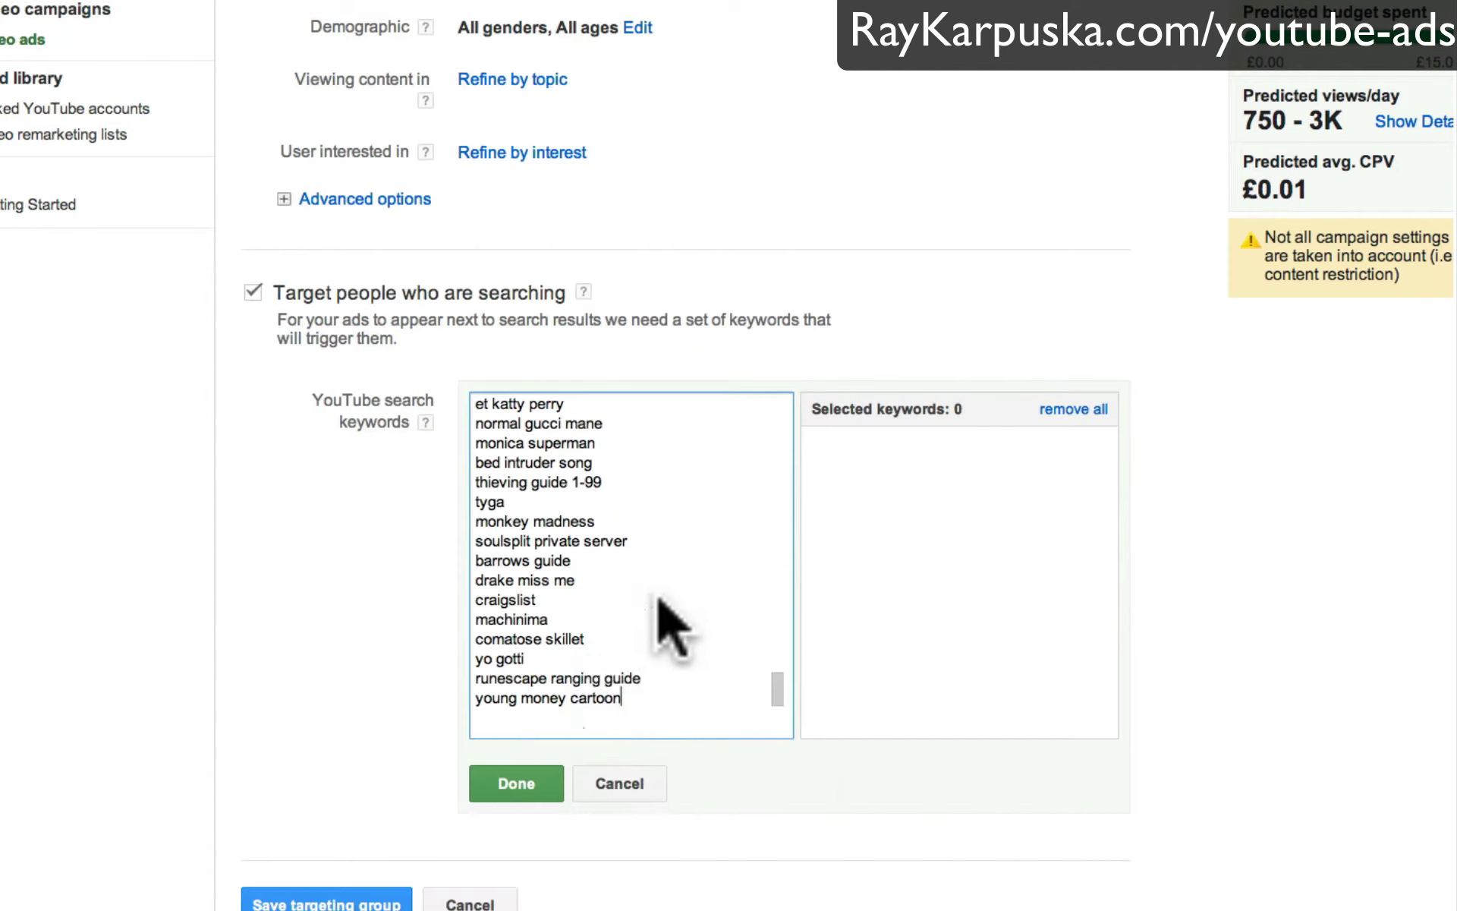
pyautogui.scroll(10, 649, 714)
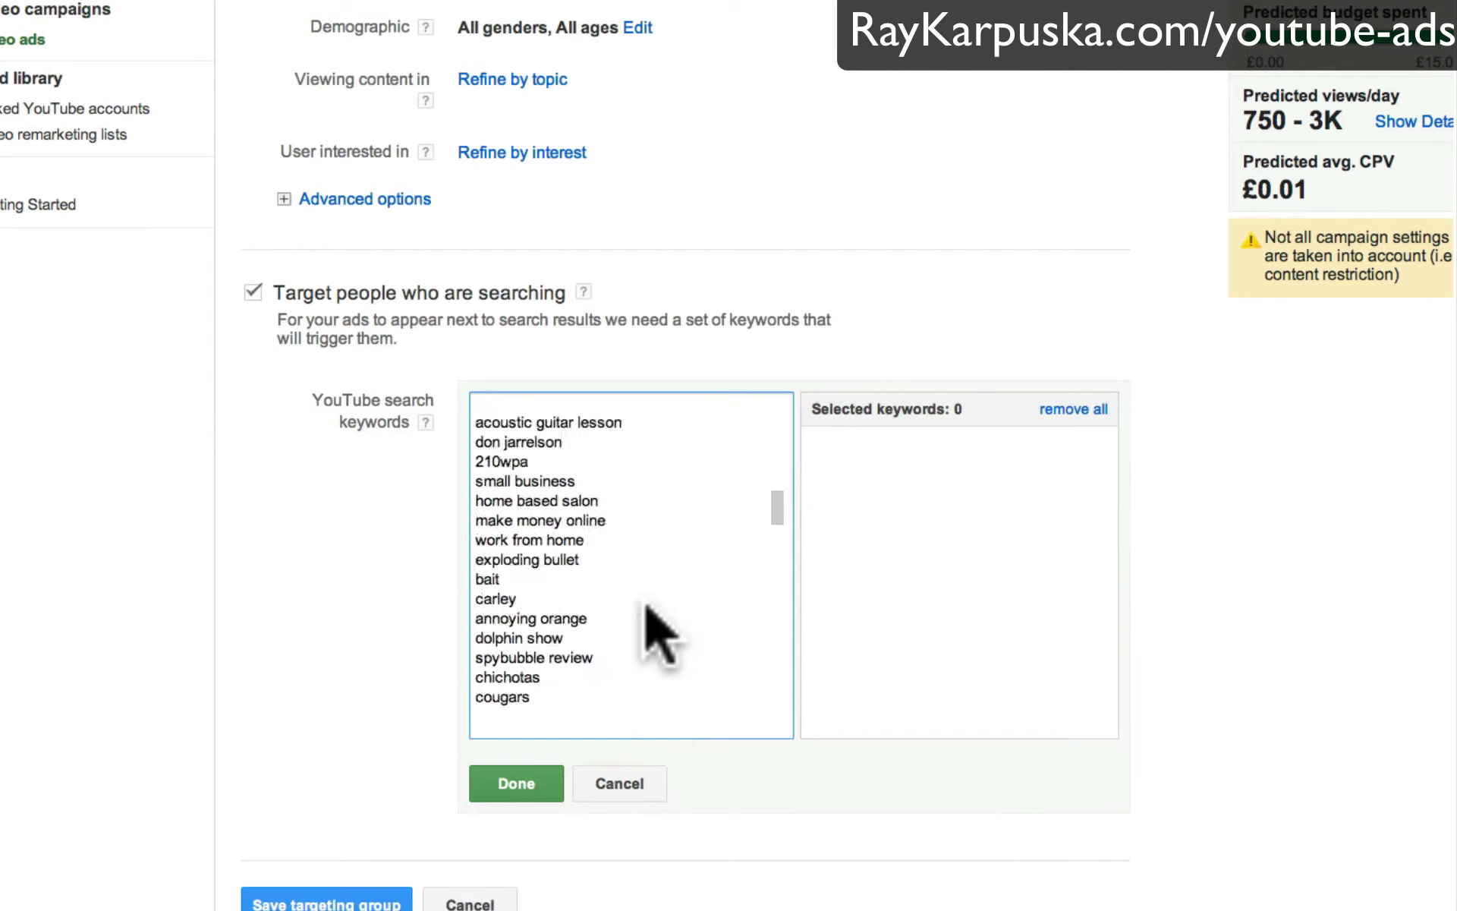
pyautogui.scroll(10, 660, 637)
pyautogui.scroll(-4, 303, 766)
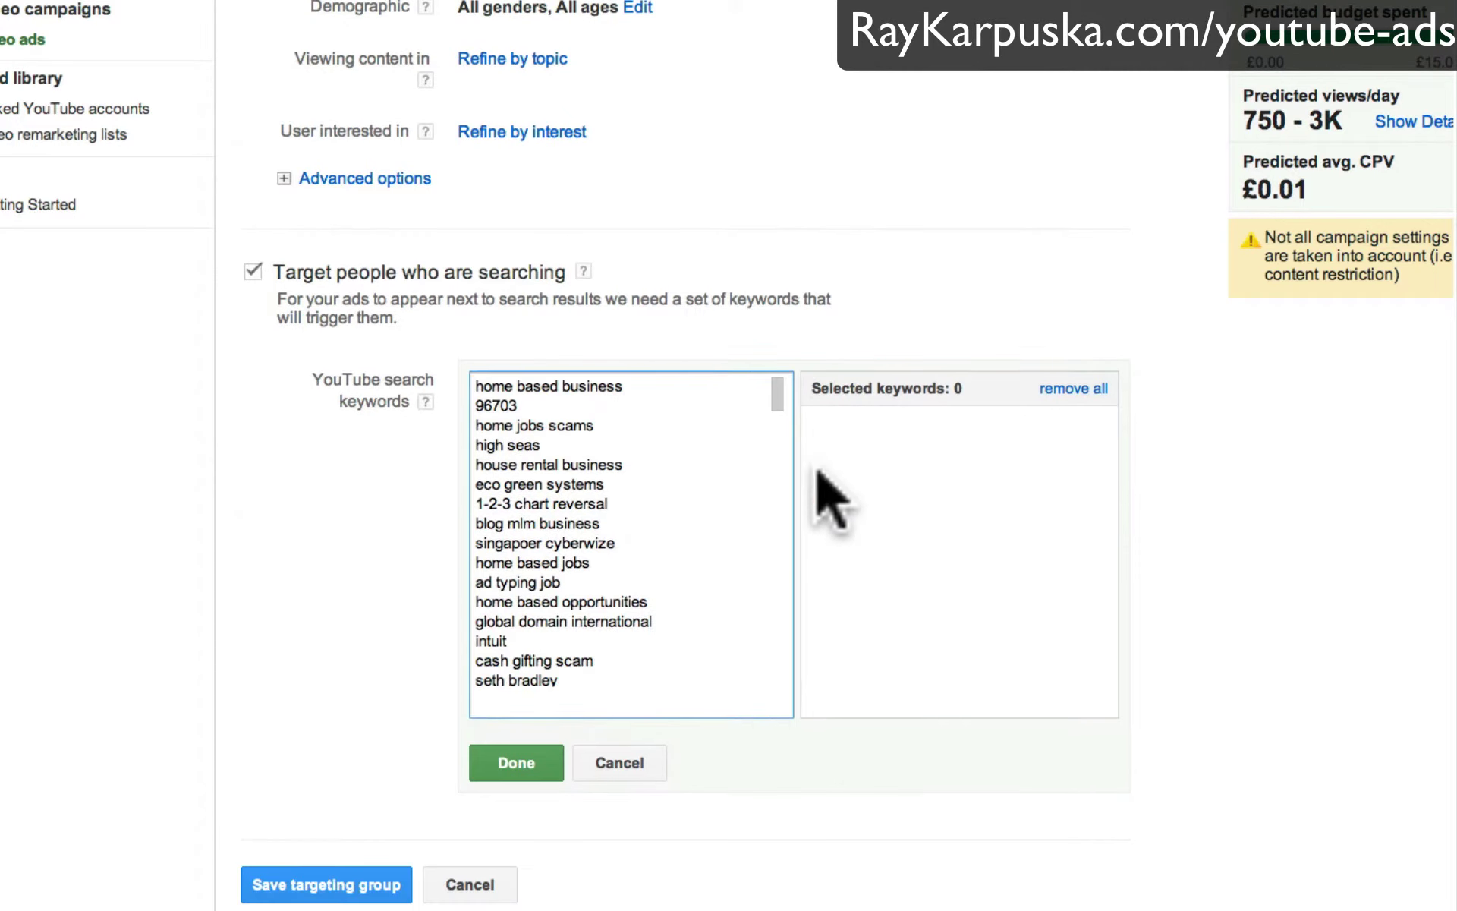
pyautogui.click(854, 479)
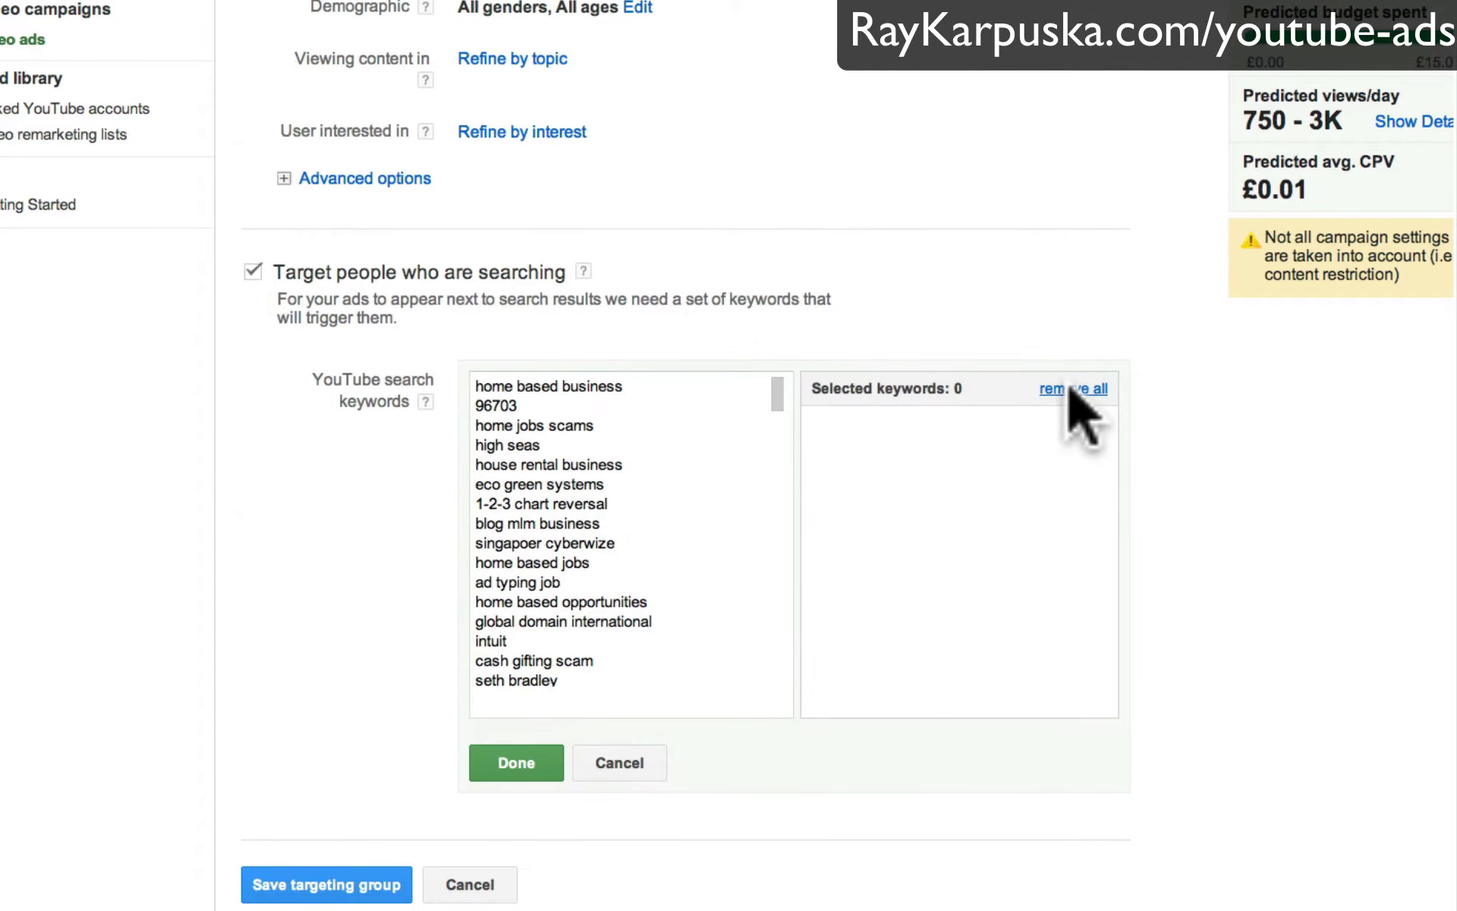
pyautogui.click(507, 762)
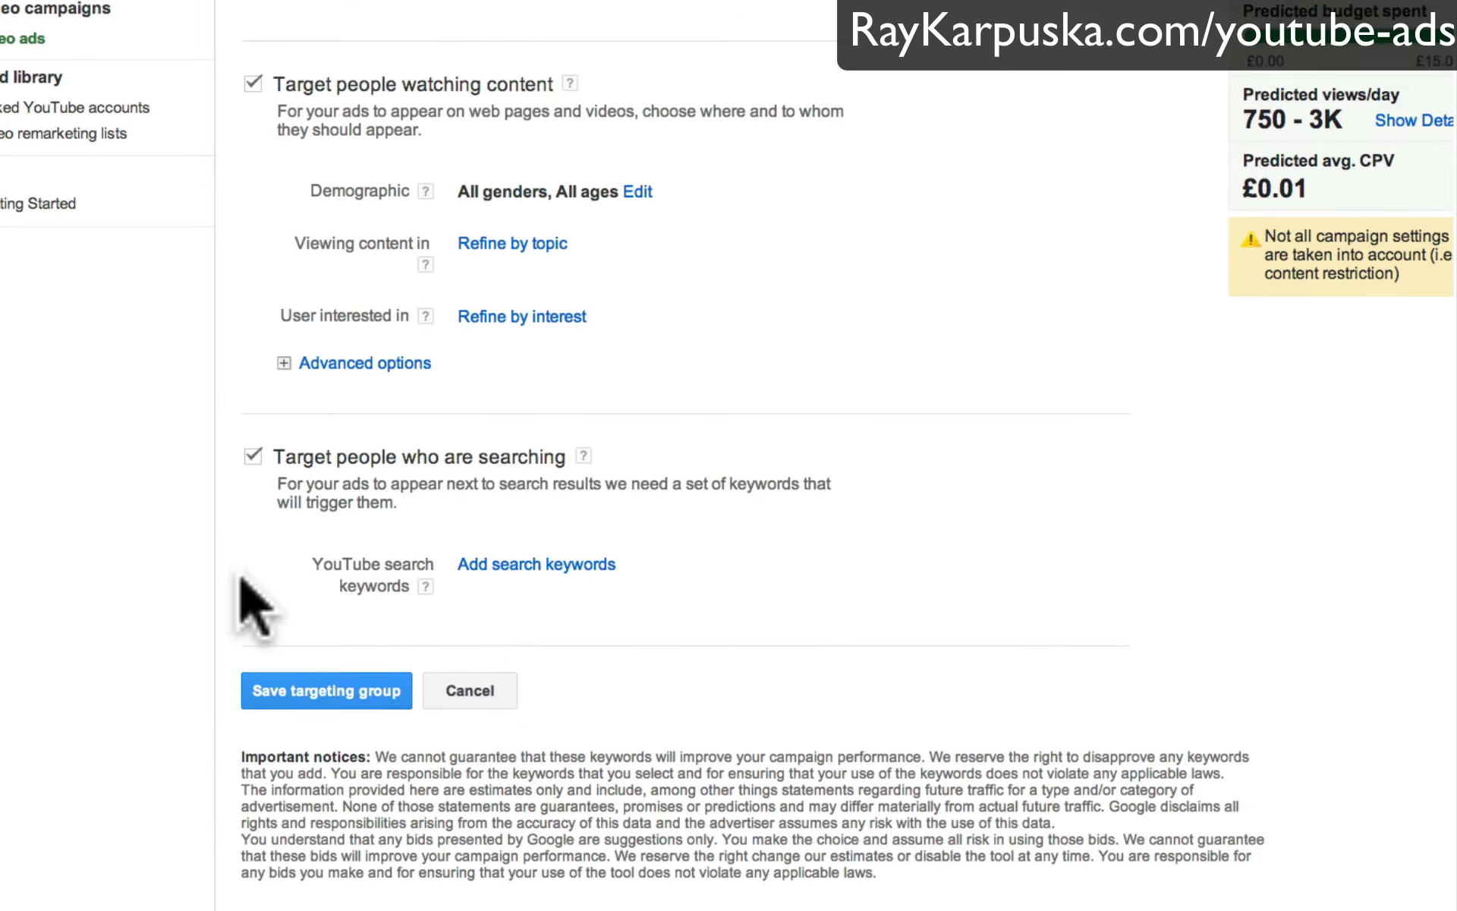
# Step: Save the targeting group and open the entry for adding YouTube search keywords to Targeting group 1 in the campaign's targets
pyautogui.click(295, 689)
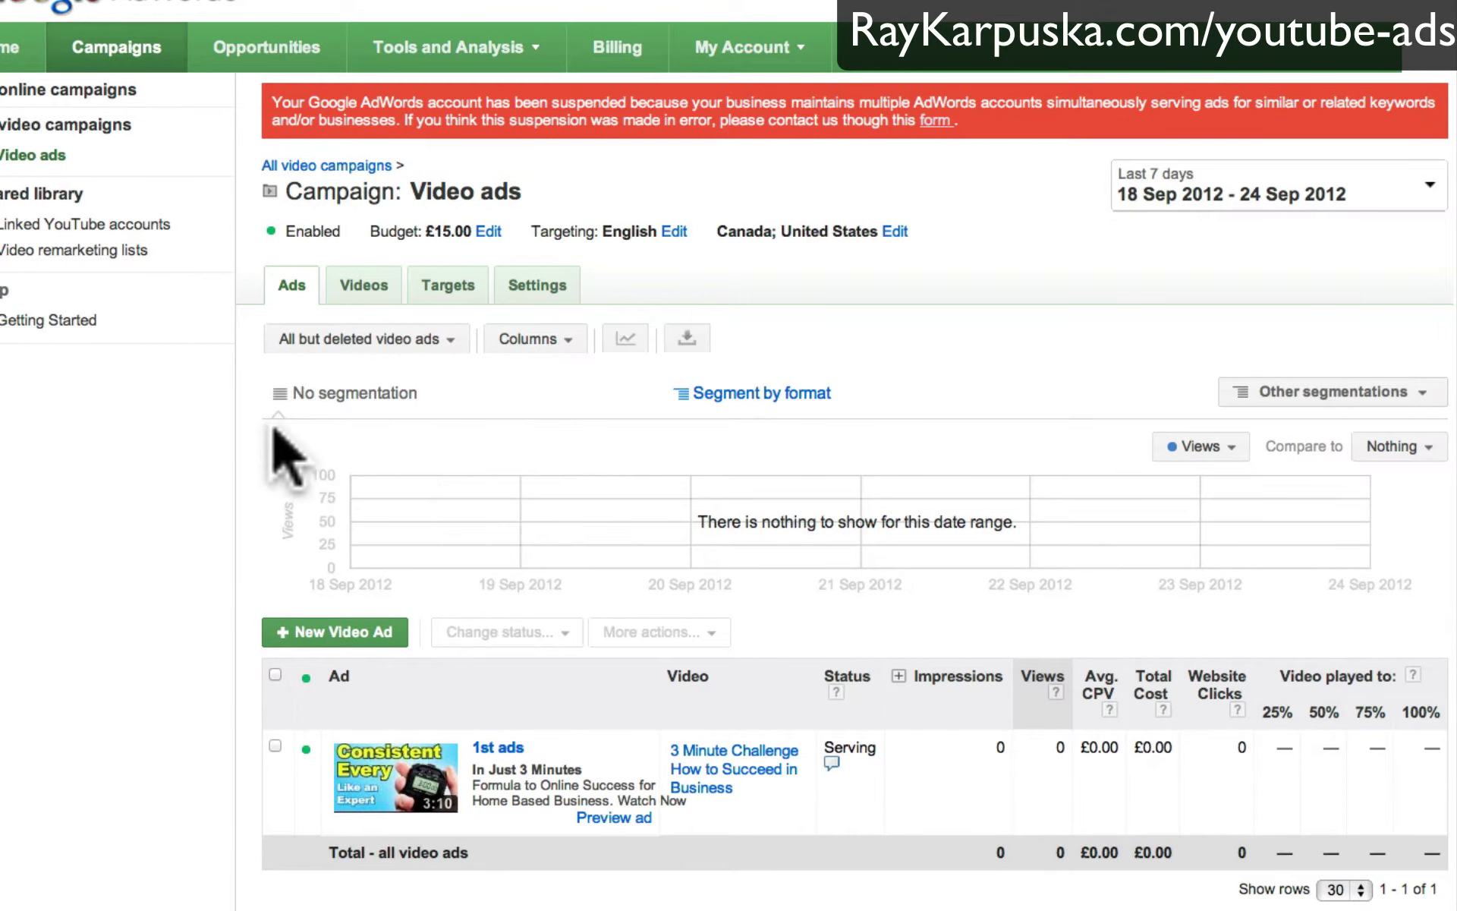
pyautogui.click(440, 289)
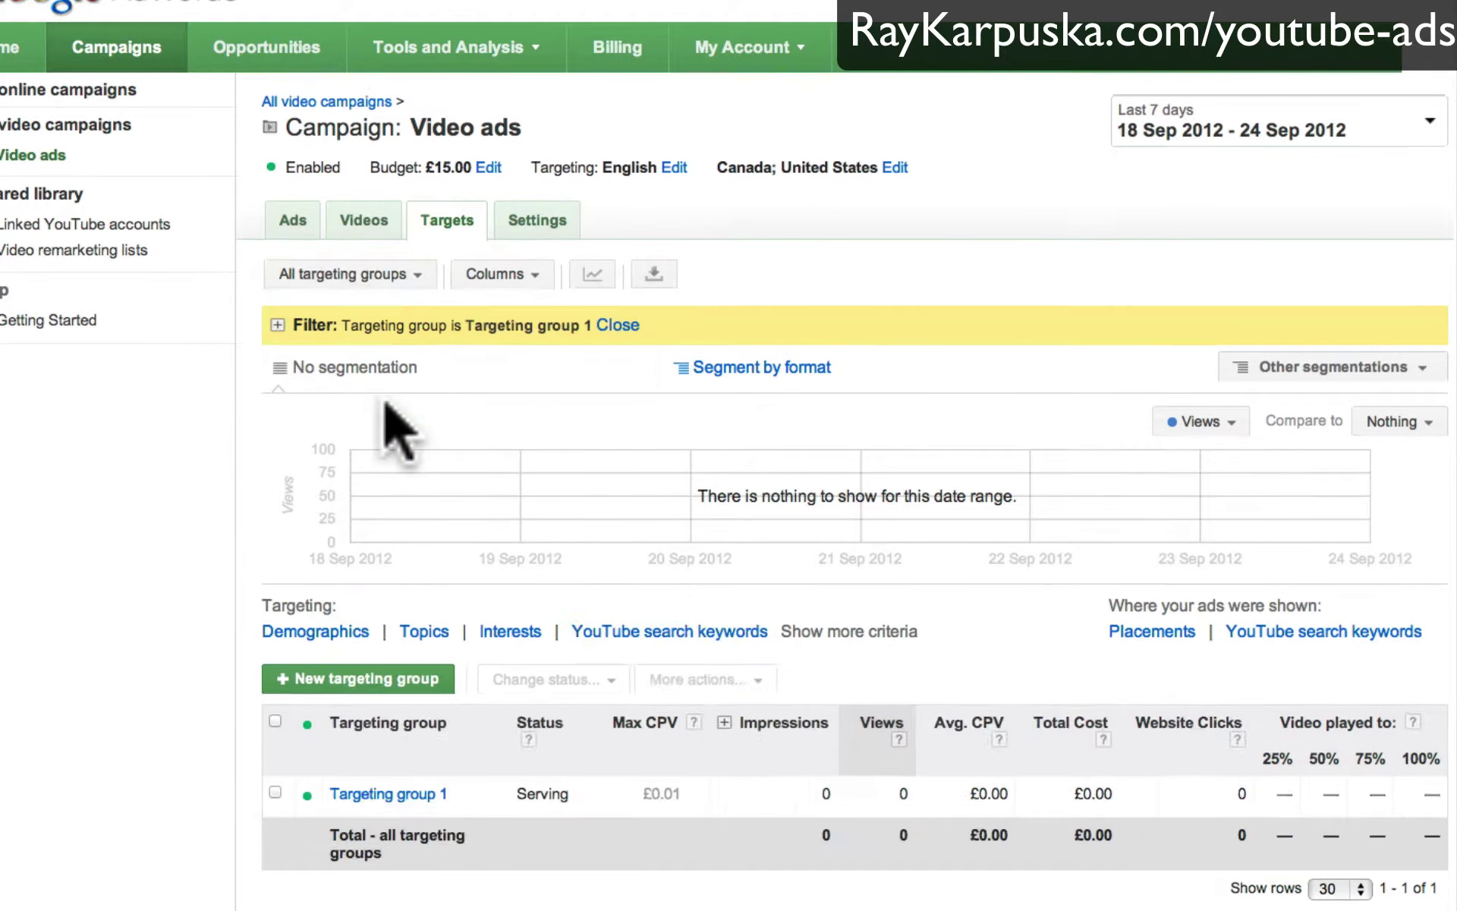
pyautogui.click(402, 789)
pyautogui.click(383, 620)
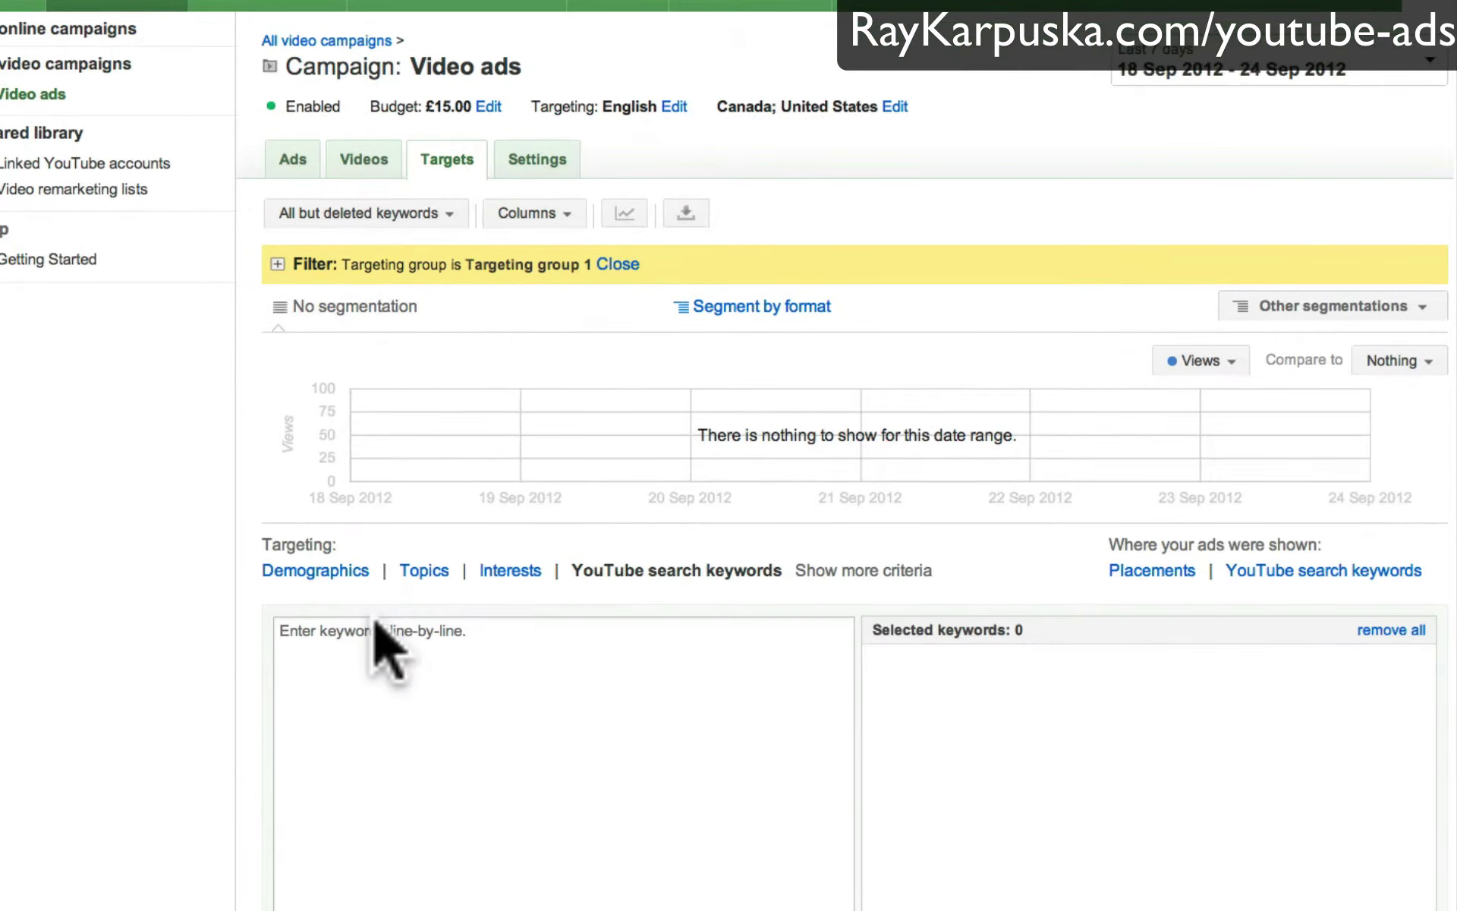
# Step: Paste the copied keyword list into the YouTube search keywords entry of Targeting group 1
pyautogui.click(413, 706)
pyautogui.rightClick(423, 638)
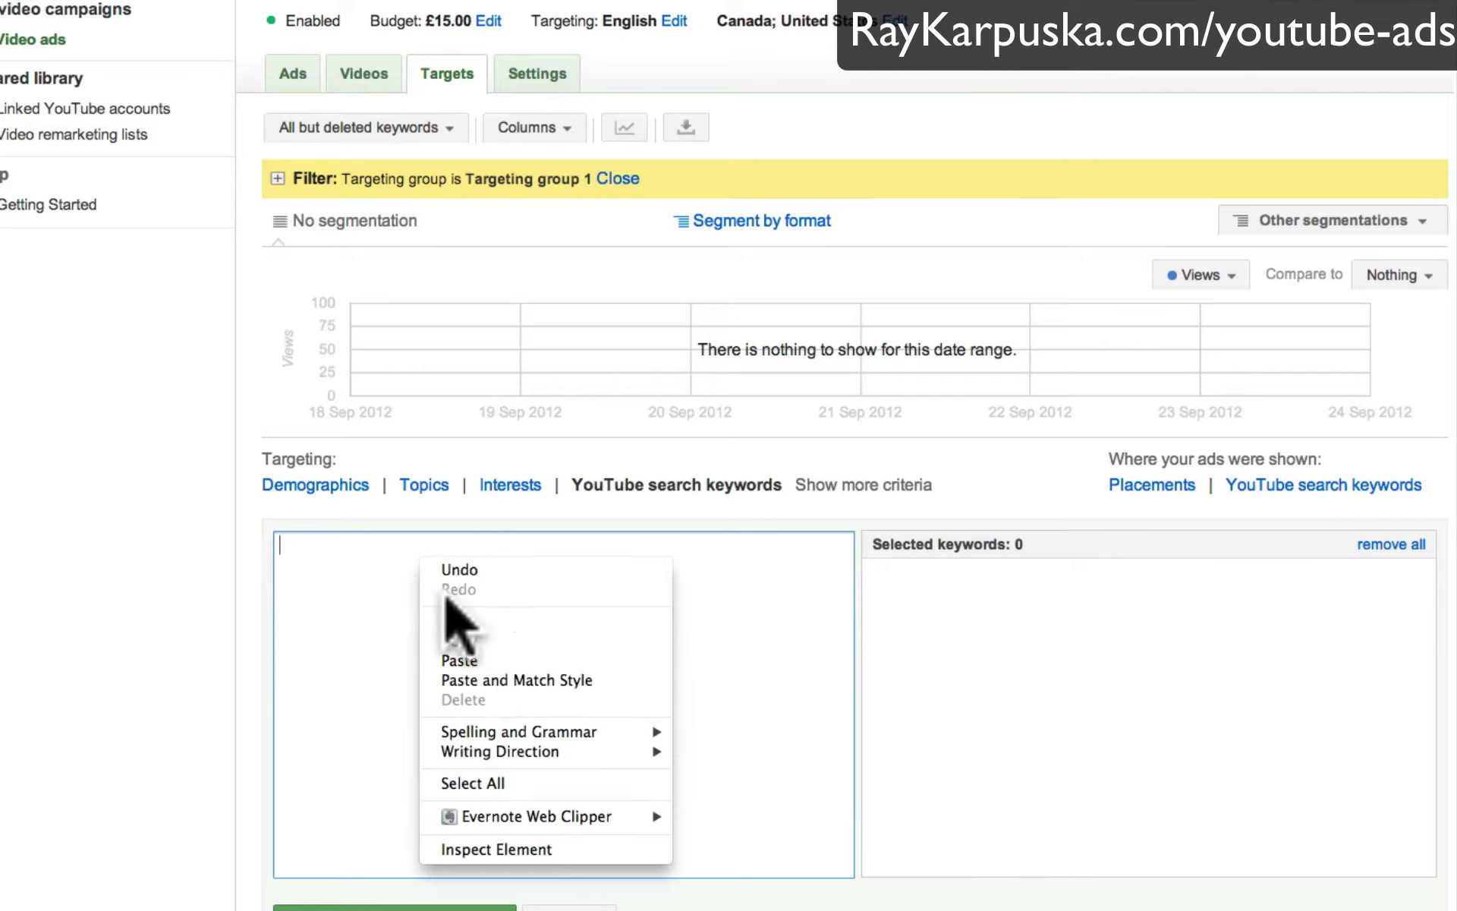
pyautogui.click(507, 659)
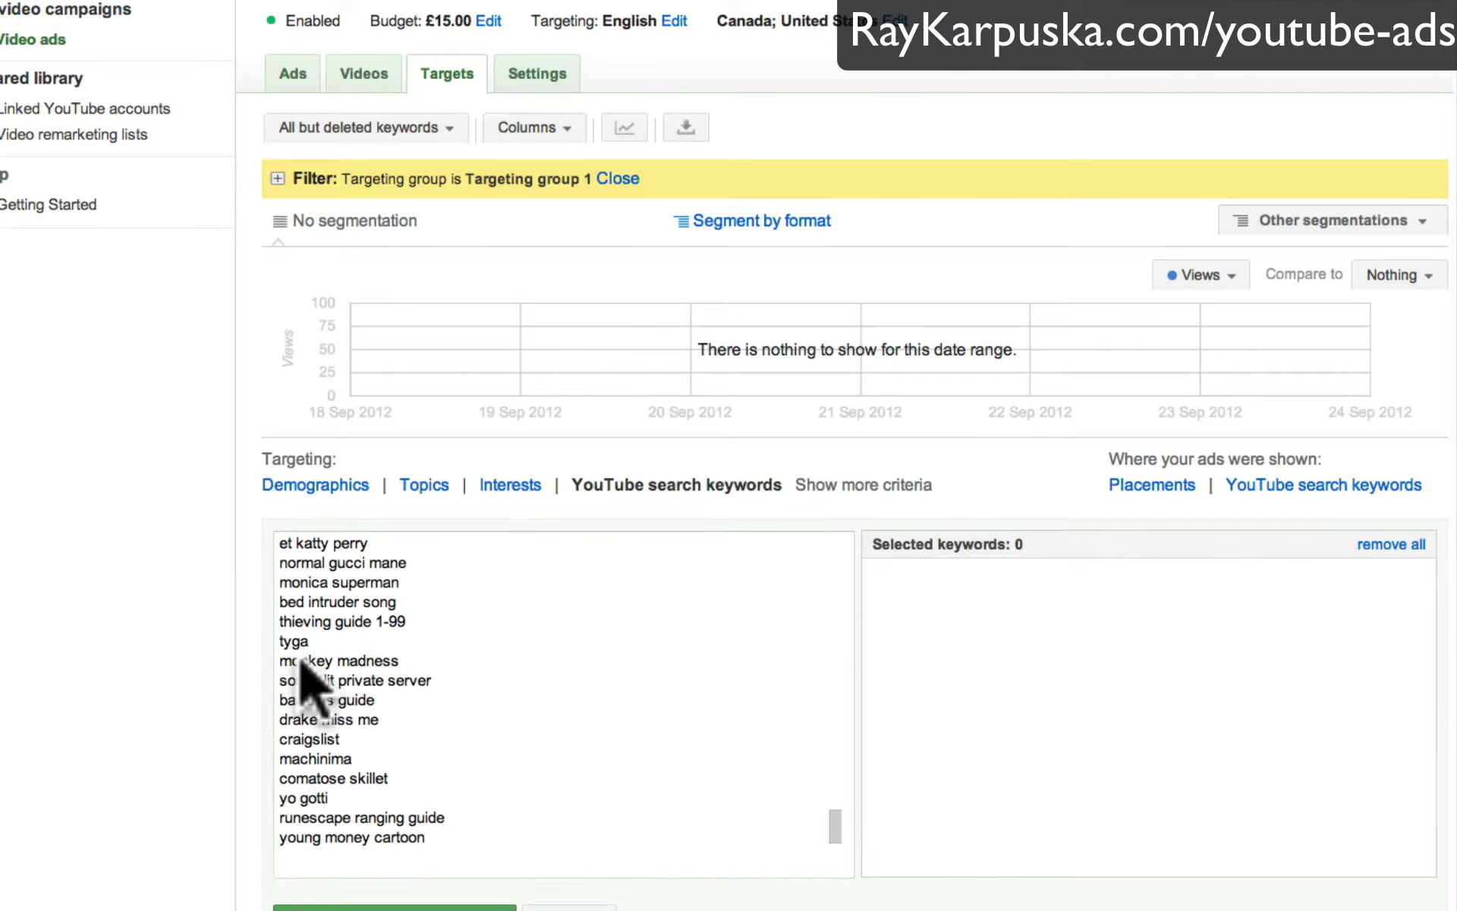
pyautogui.scroll(3, 410, 668)
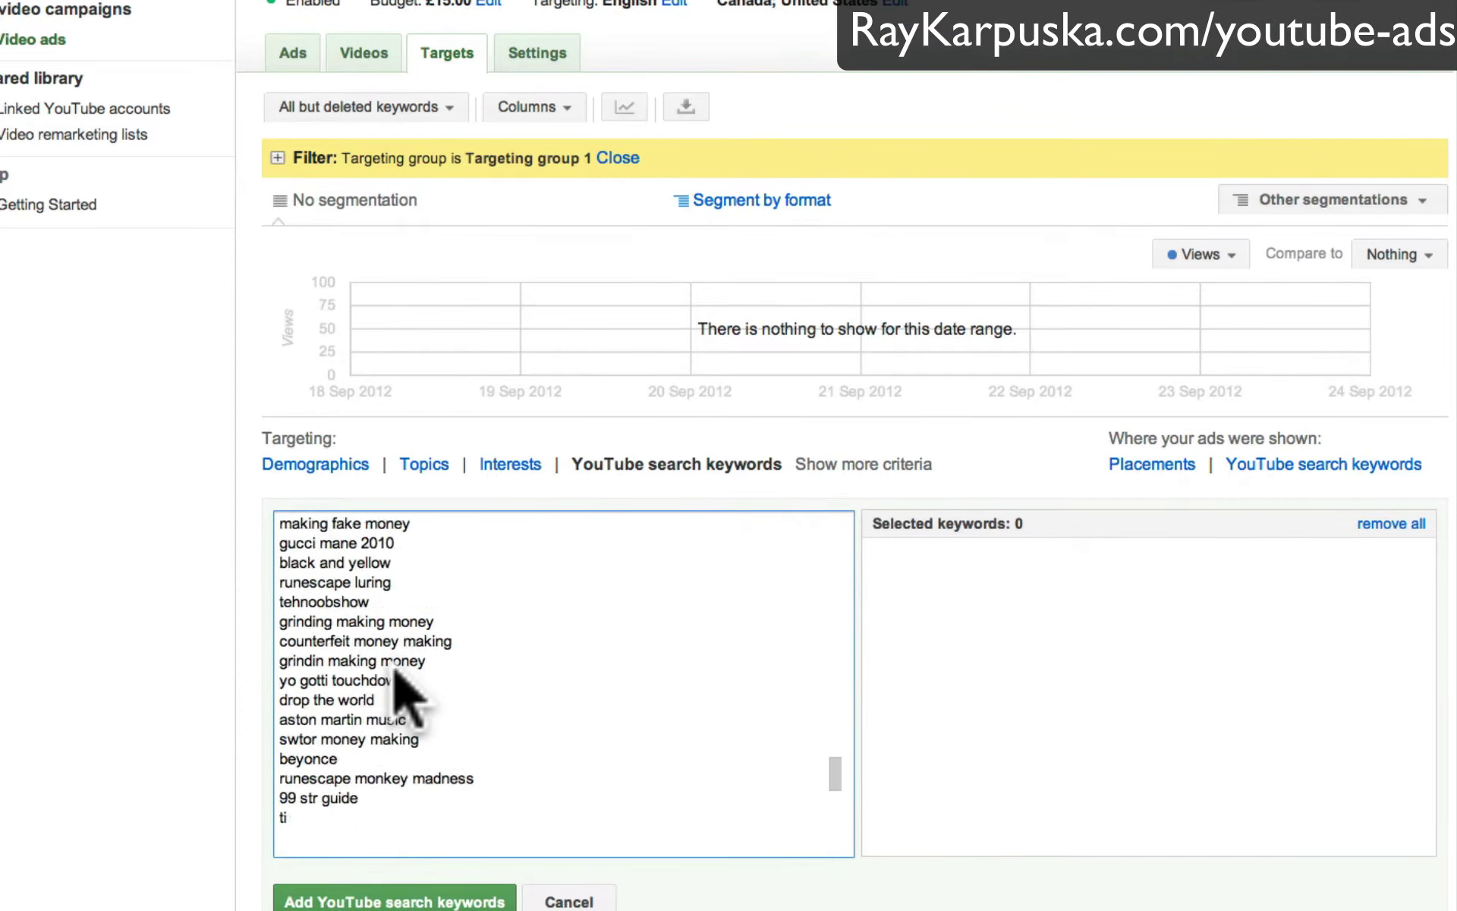
pyautogui.click(352, 775)
pyautogui.scroll(-4, 387, 789)
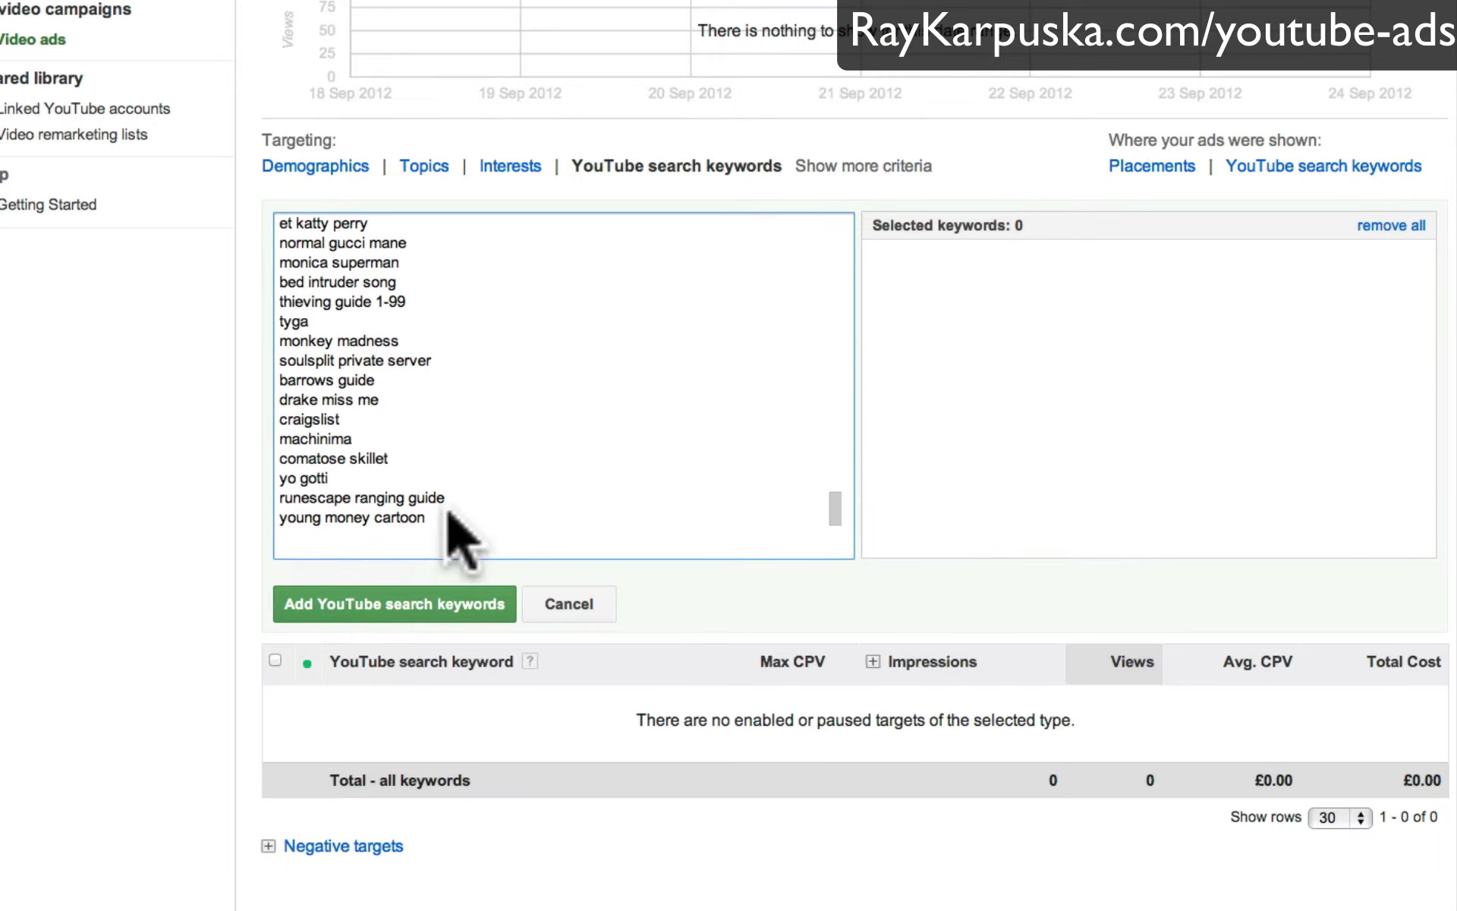
pyautogui.press('Right')
pyautogui.press('Right')
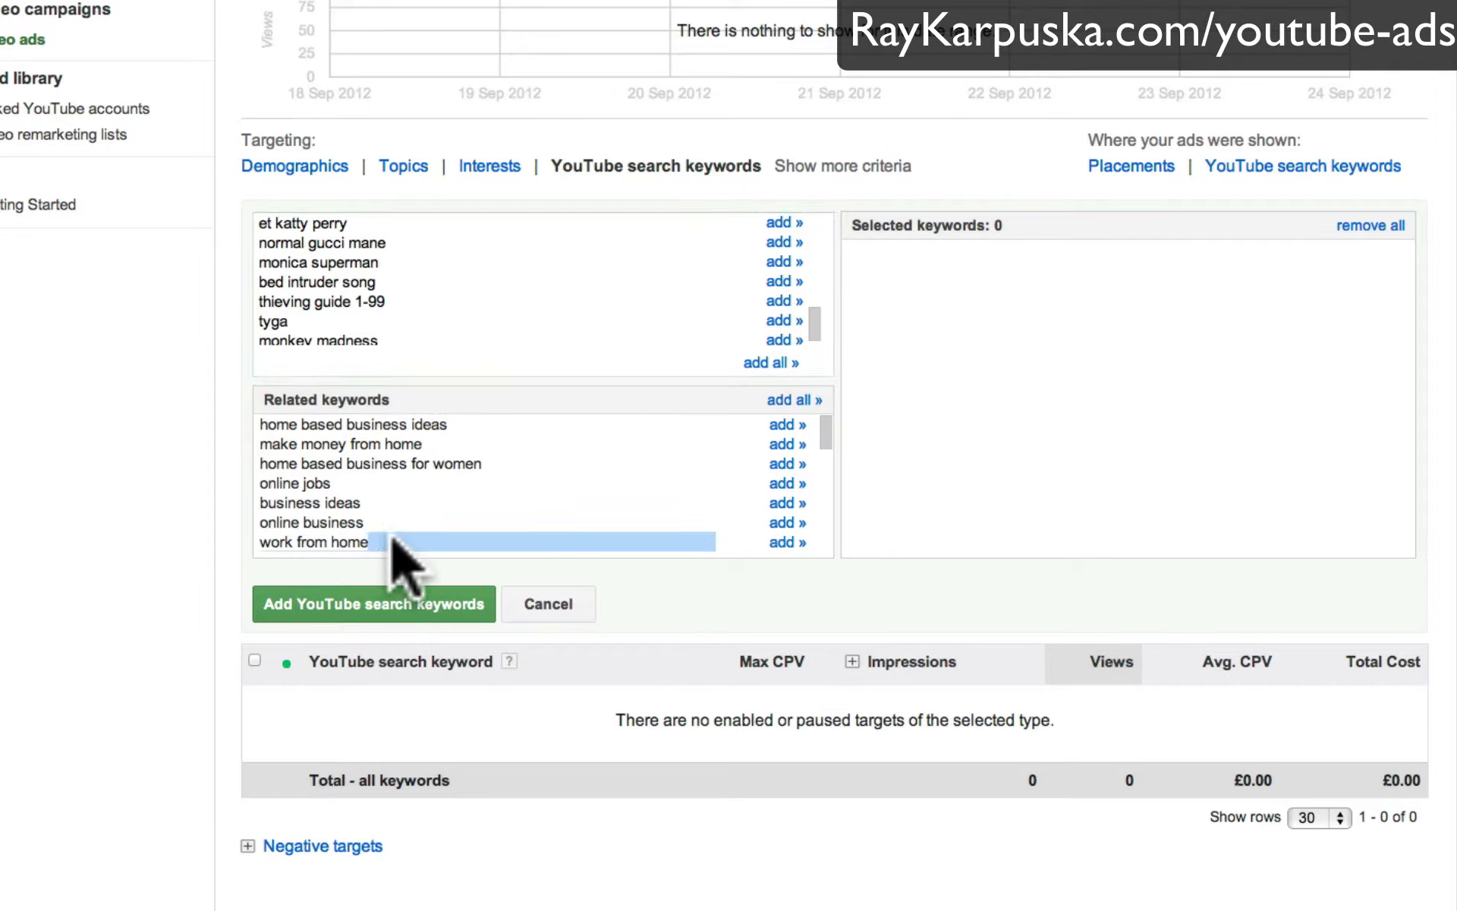
# Step: Look through the pasted and related keywords and add all the pasted ones to the selected keywords
pyautogui.scroll(-5, 387, 539)
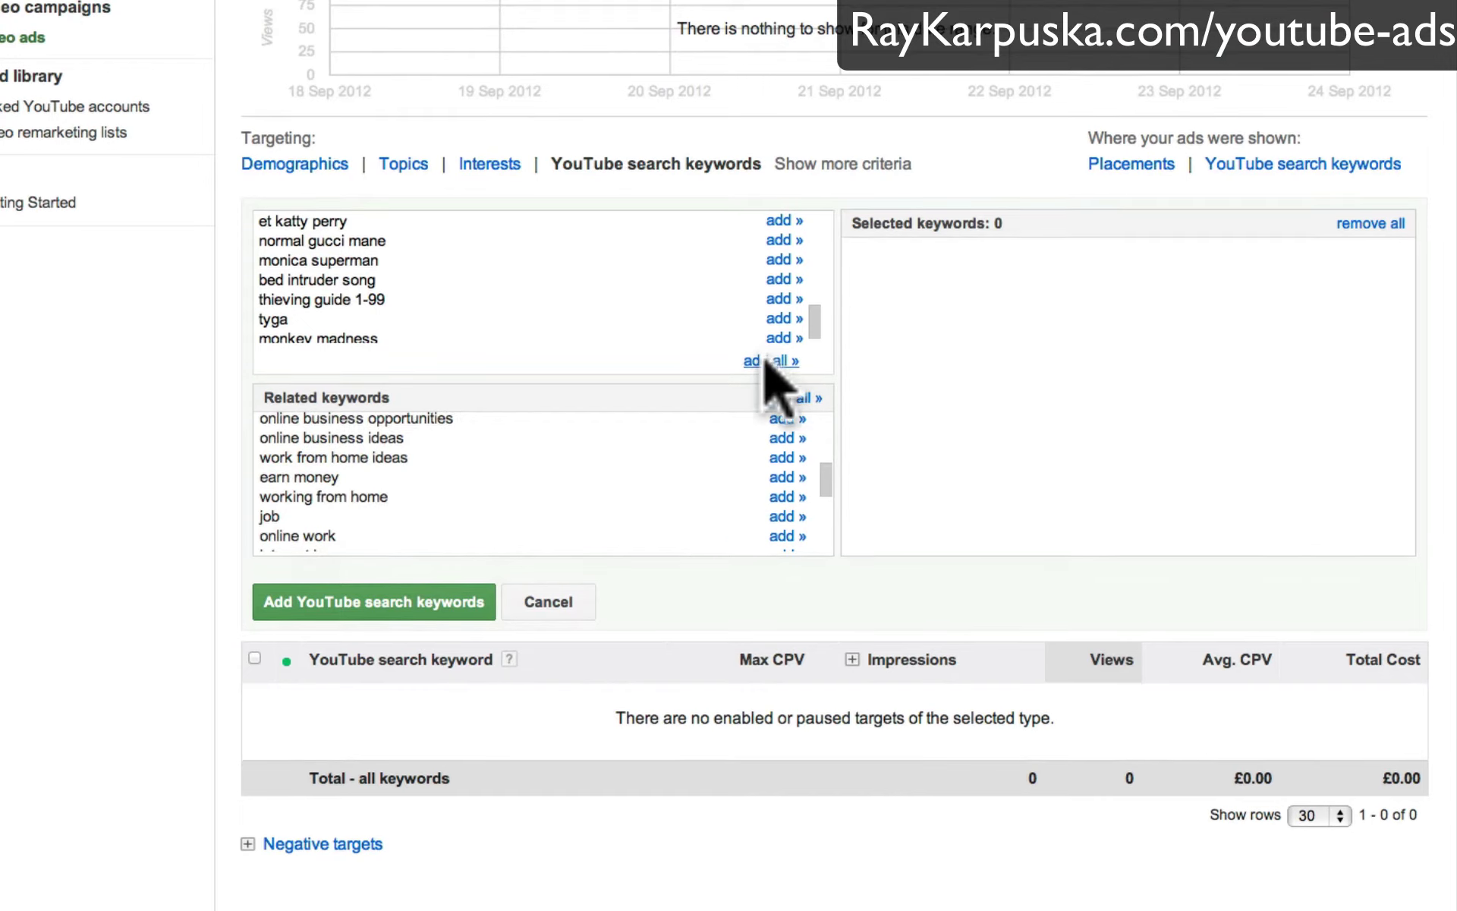
pyautogui.scroll(5, 667, 342)
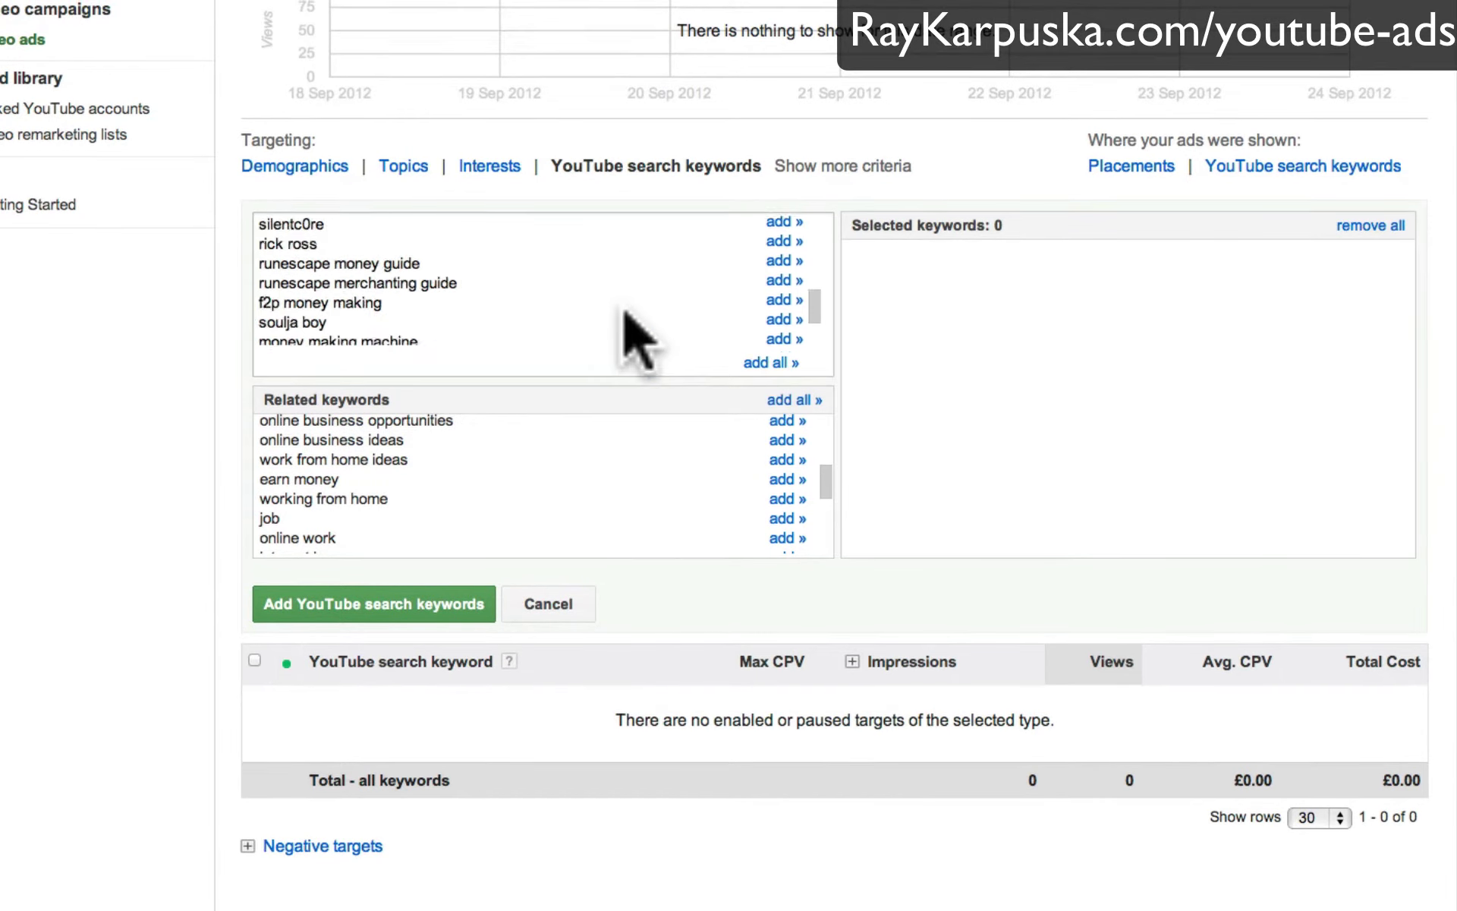
pyautogui.click(417, 327)
pyautogui.moveTo(419, 326); pyautogui.dragTo(732, 374)
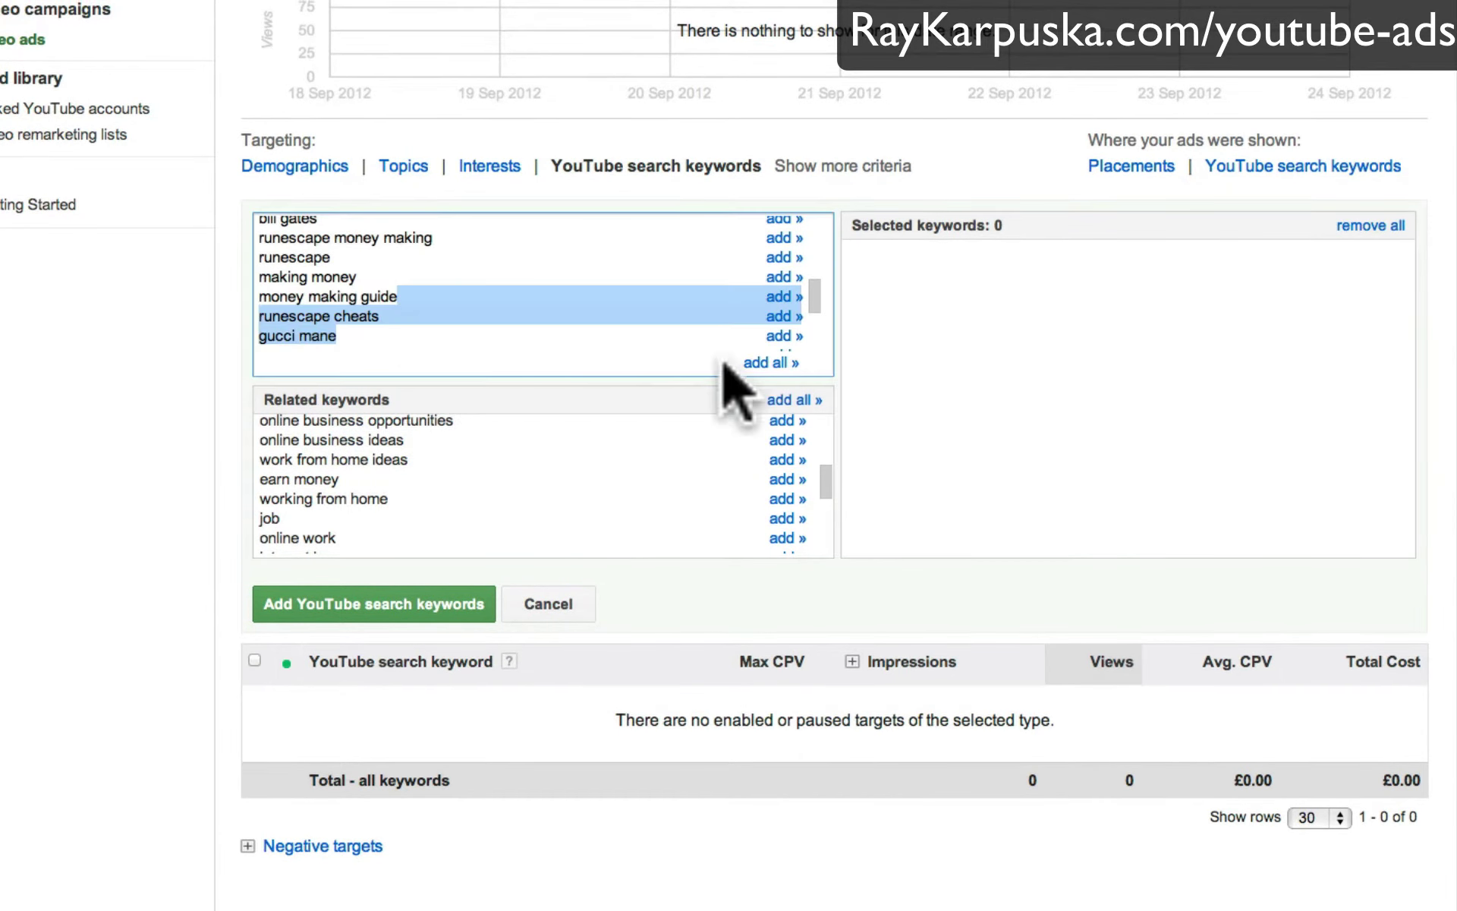
pyautogui.click(771, 362)
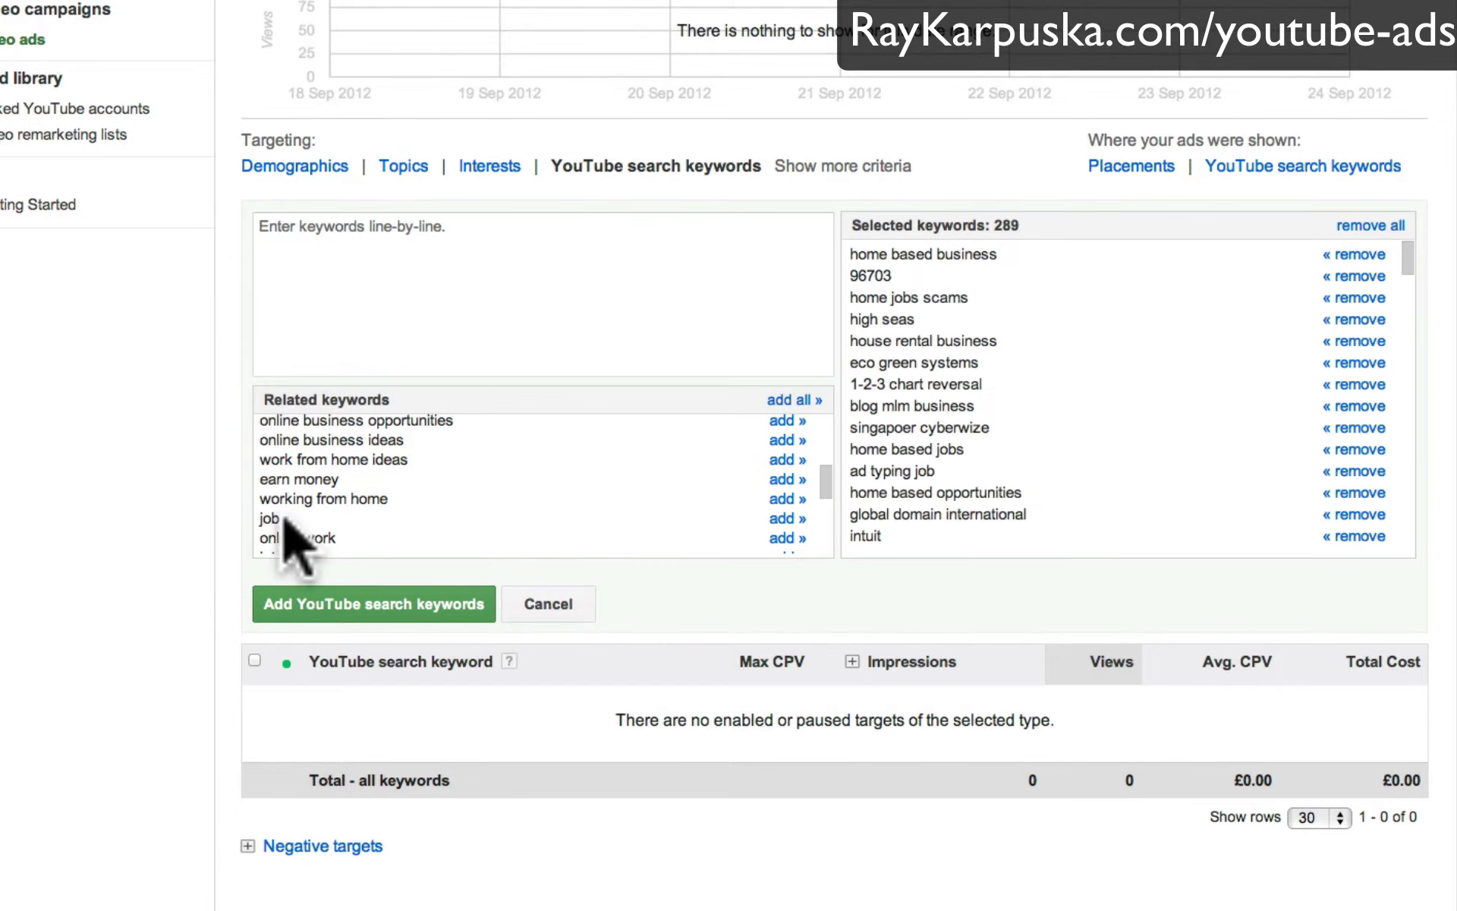
# Step: Add all the related keywords to the selected keywords and review the combined list
pyautogui.scroll(-5, 390, 502)
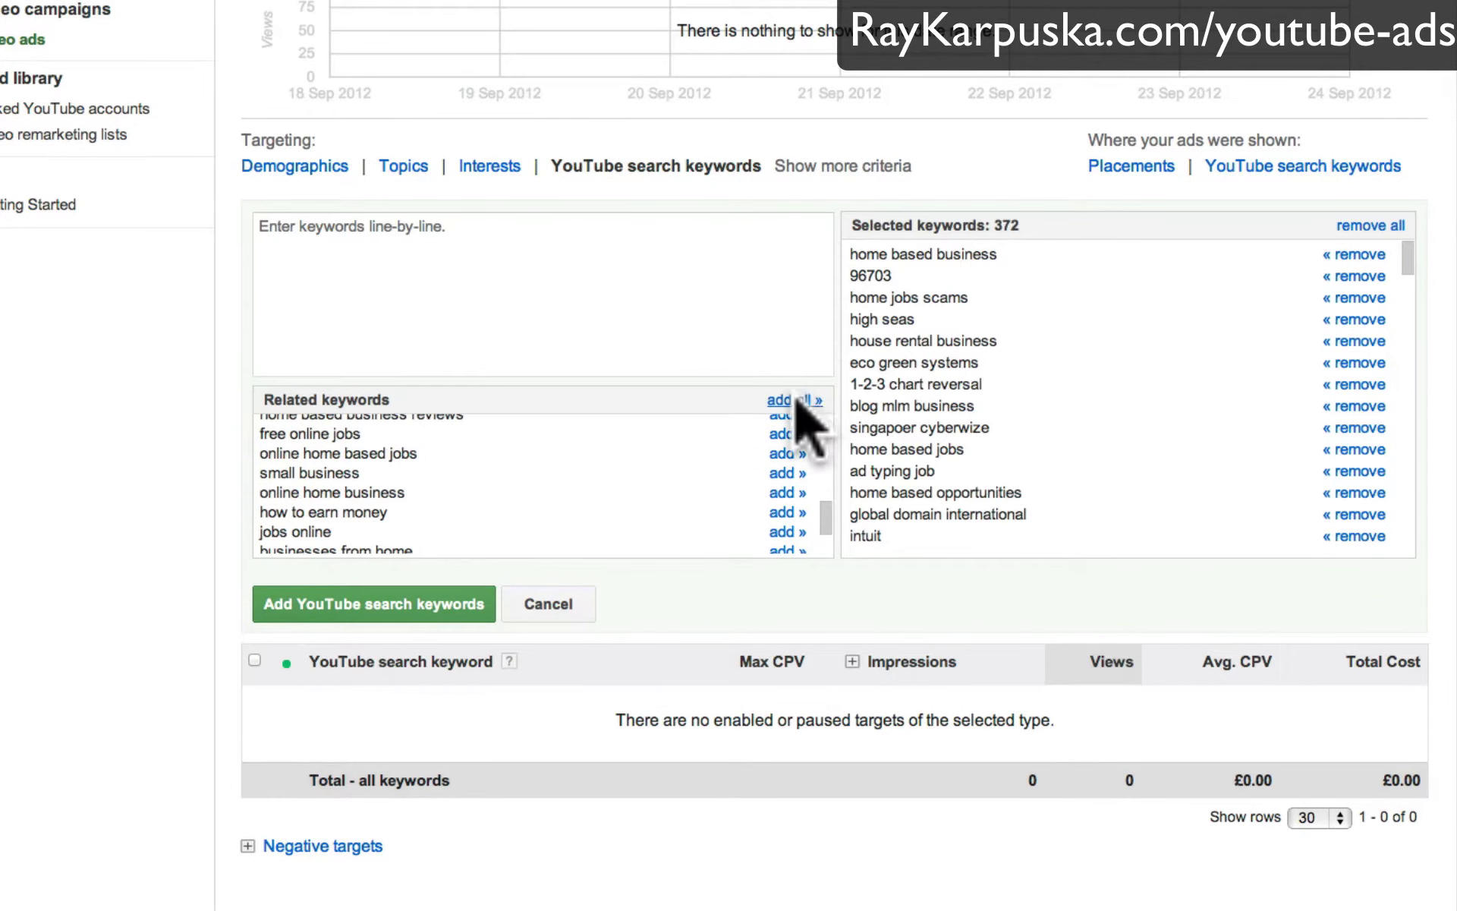
pyautogui.scroll(-20, 1027, 407)
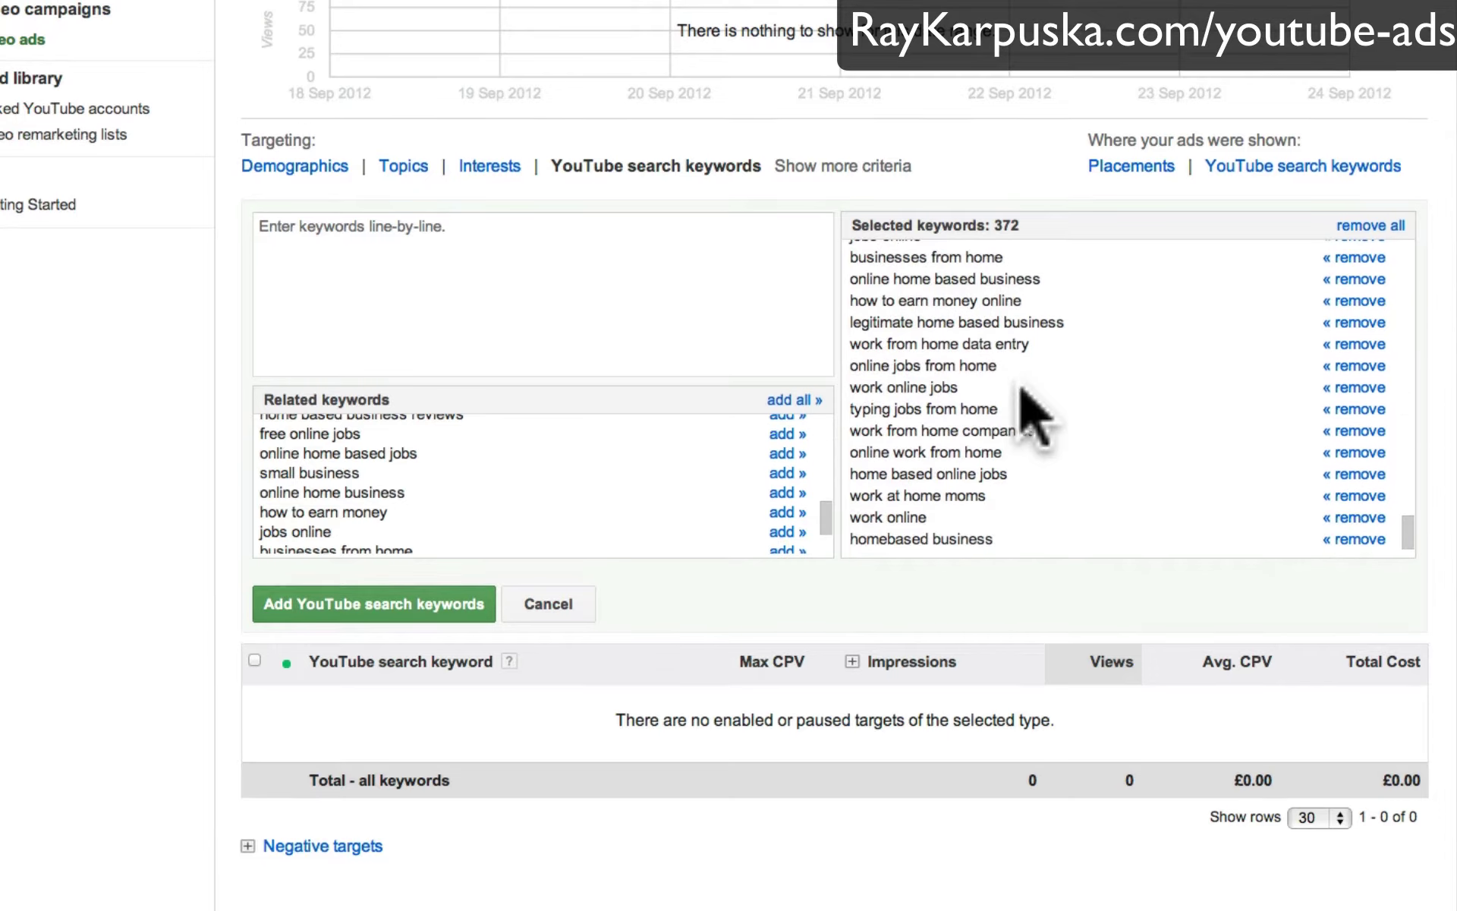
pyautogui.scroll(10, 303, 494)
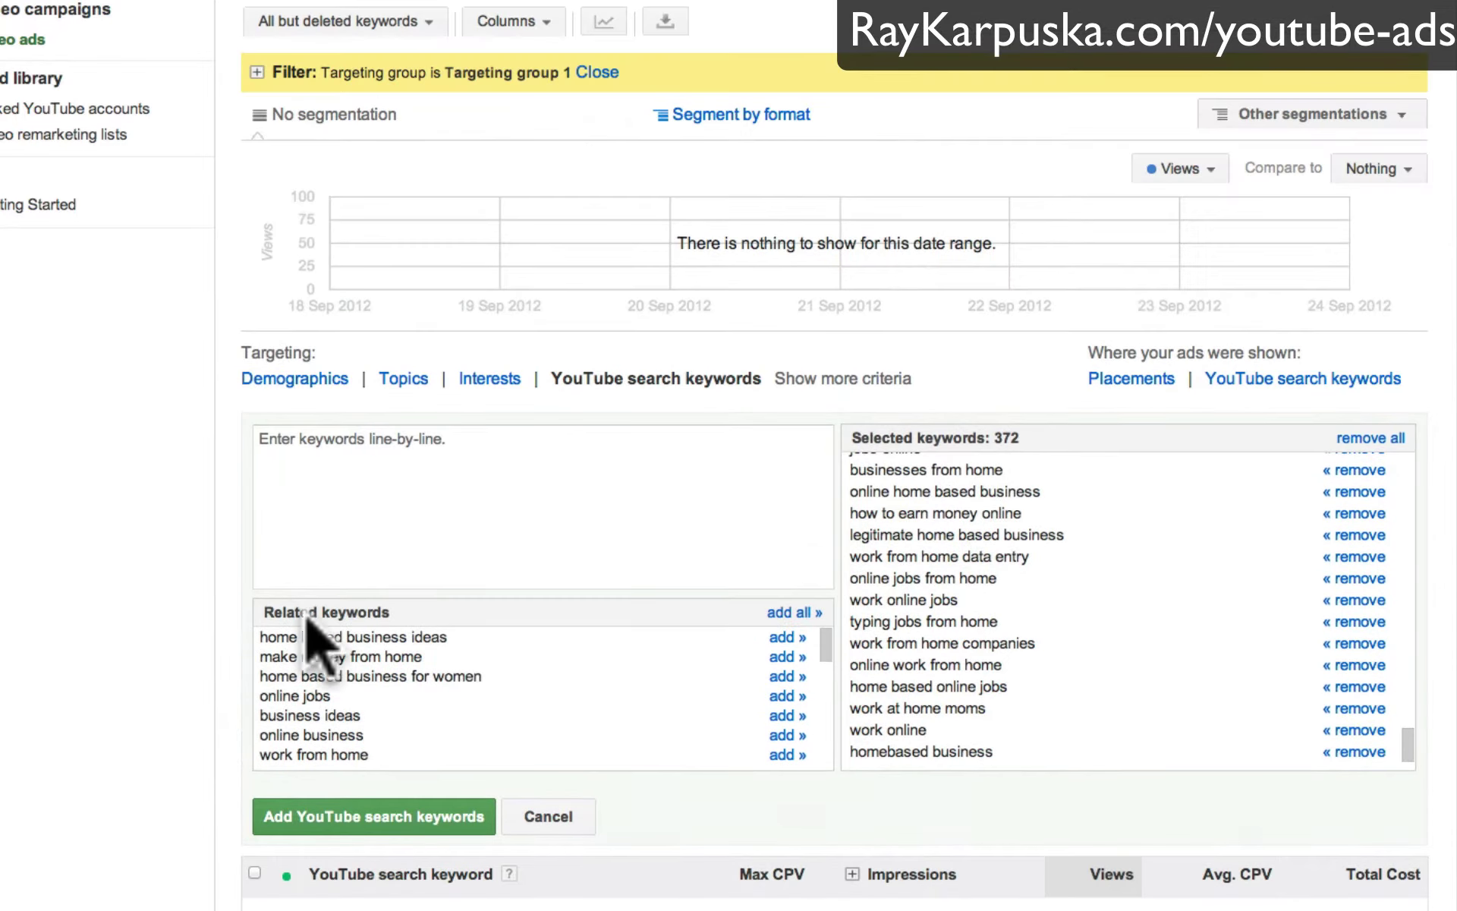
pyautogui.scroll(20, 1013, 516)
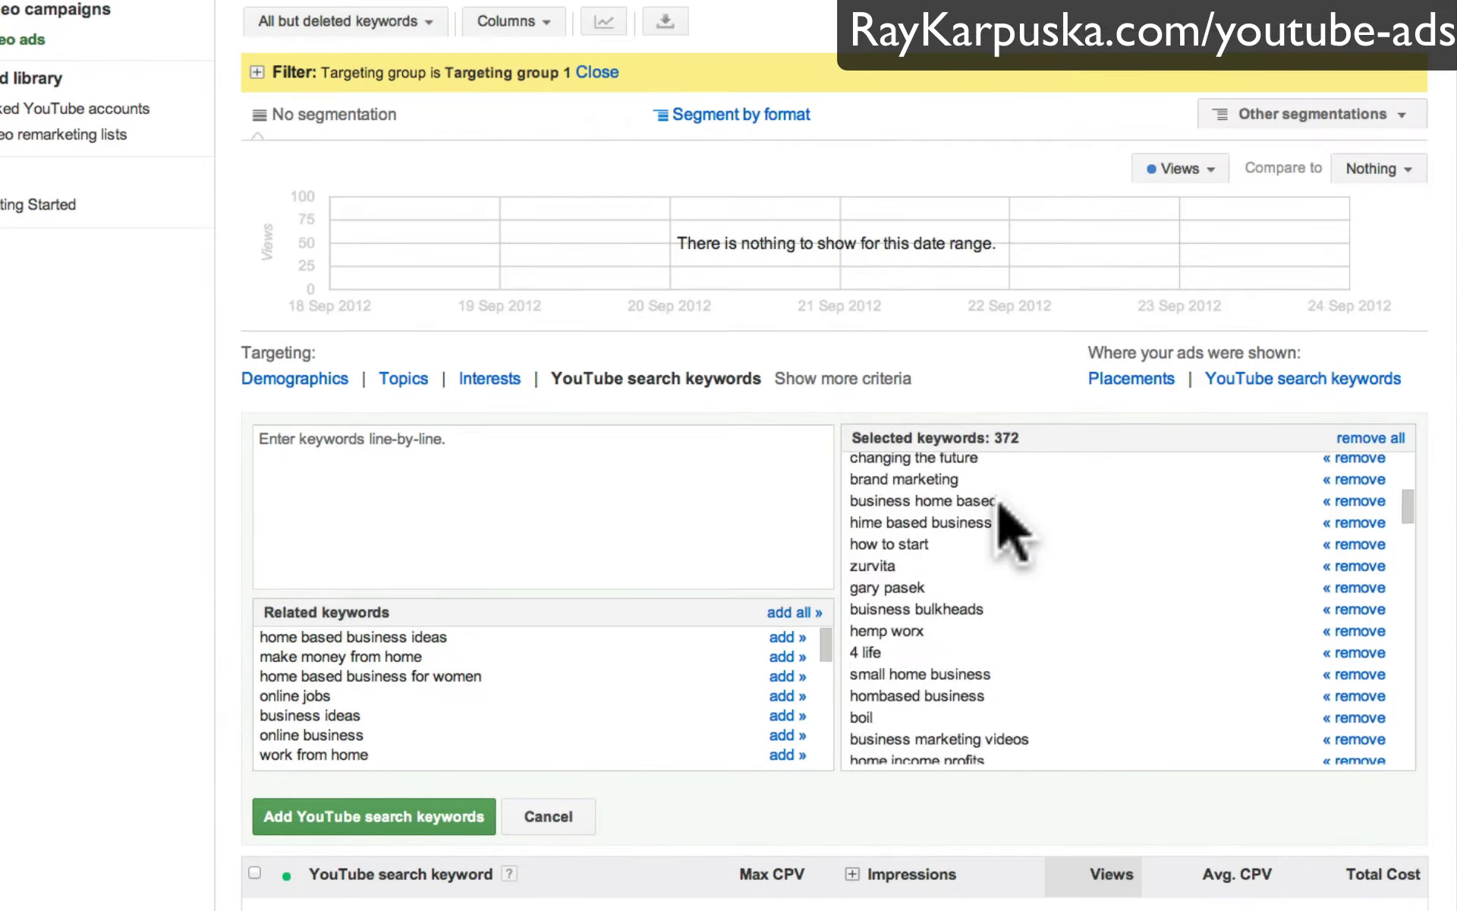
pyautogui.scroll(15, 1013, 524)
pyautogui.scroll(-1, 471, 585)
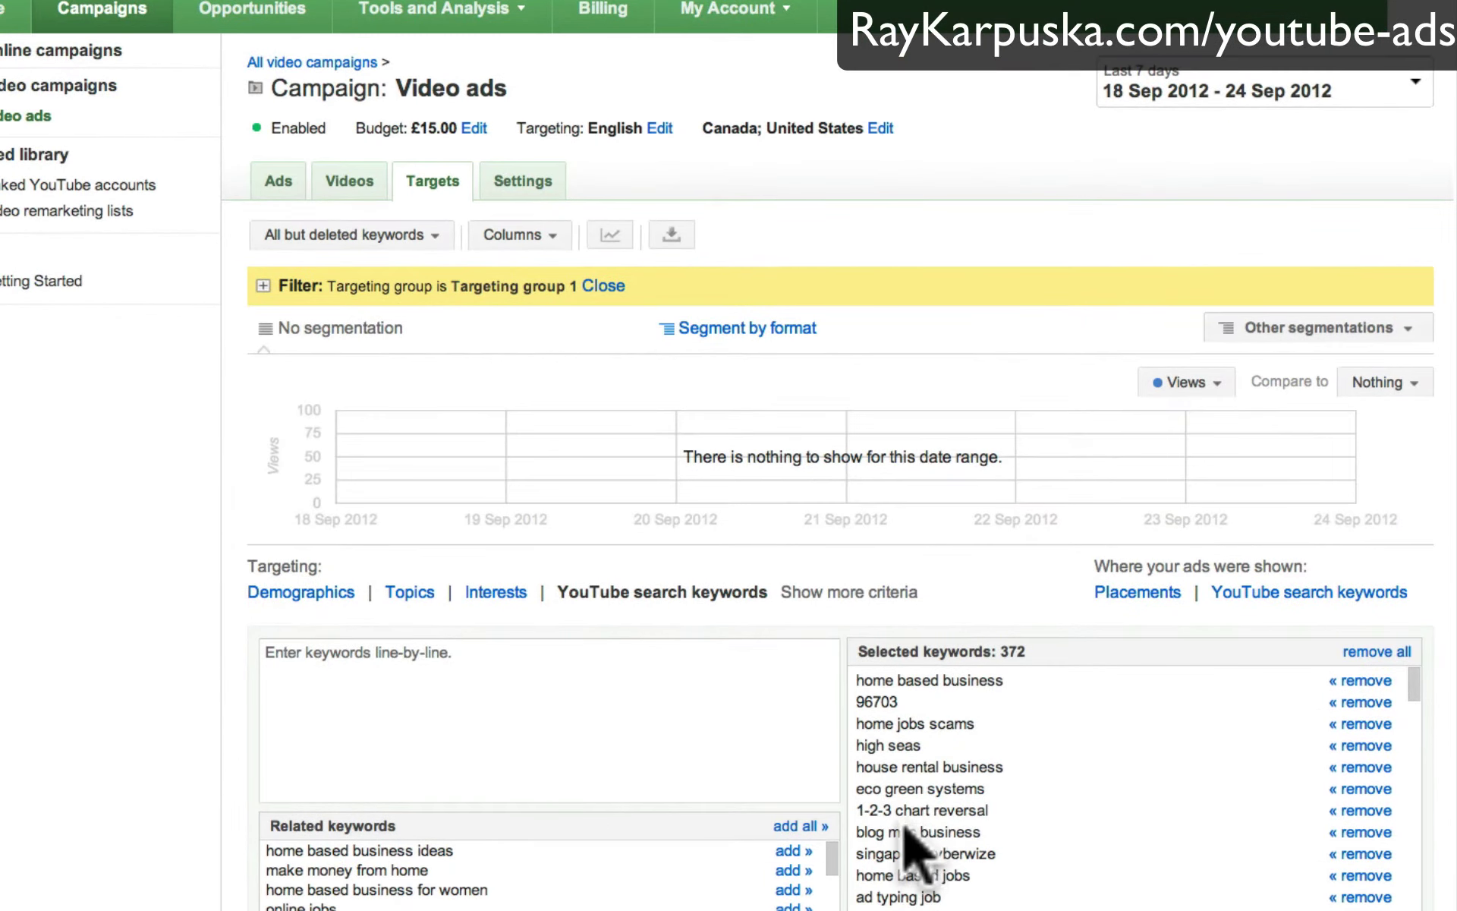
# Step: Search the page for "ideas" and step through the matches in the selected keywords list
pyautogui.click(897, 863)
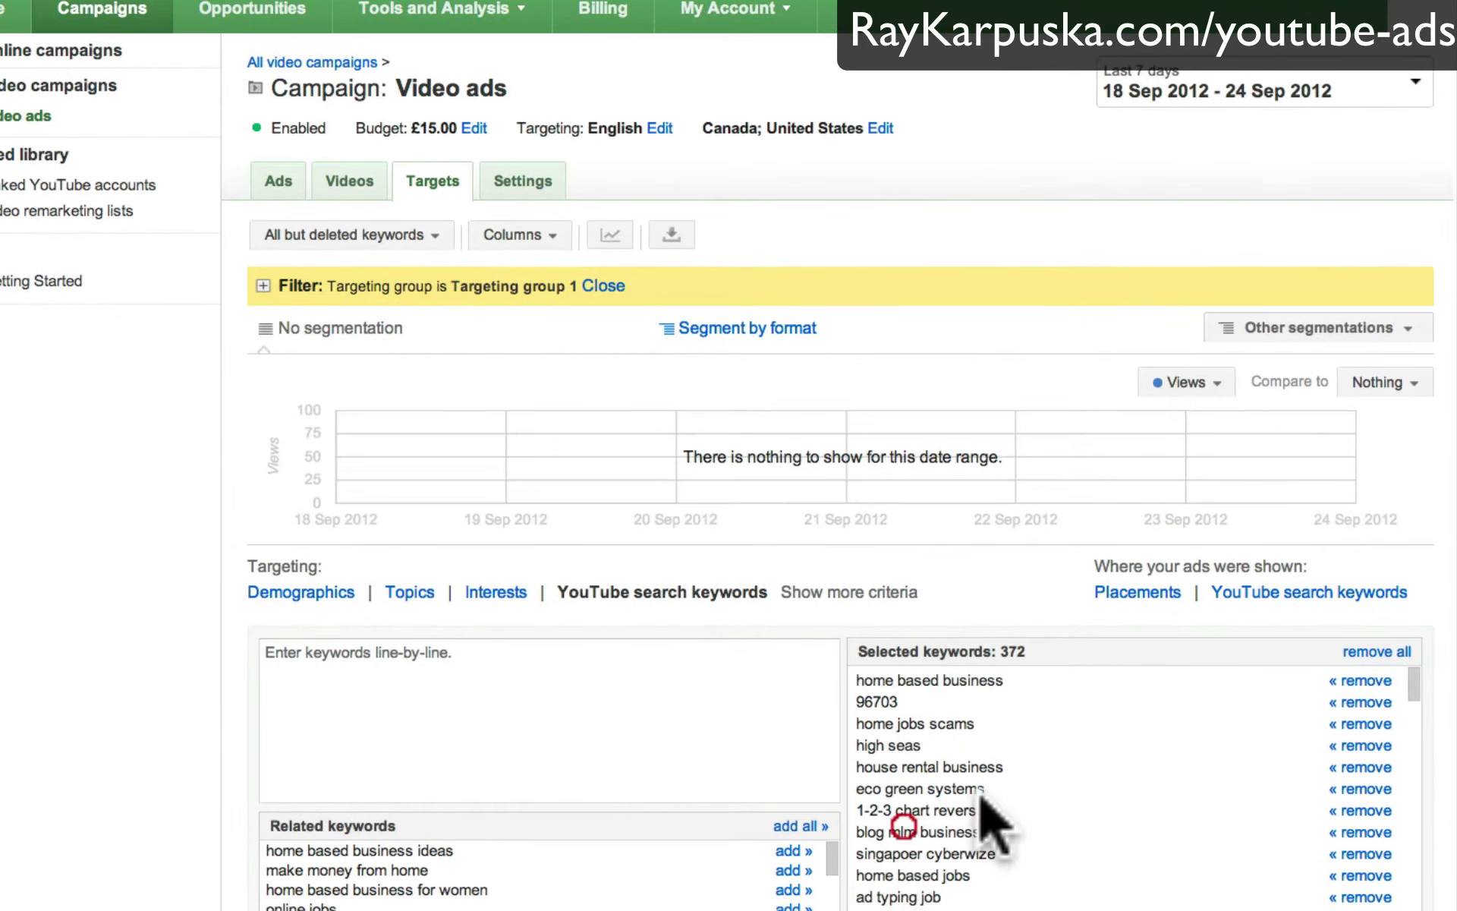
pyautogui.write('ideas')
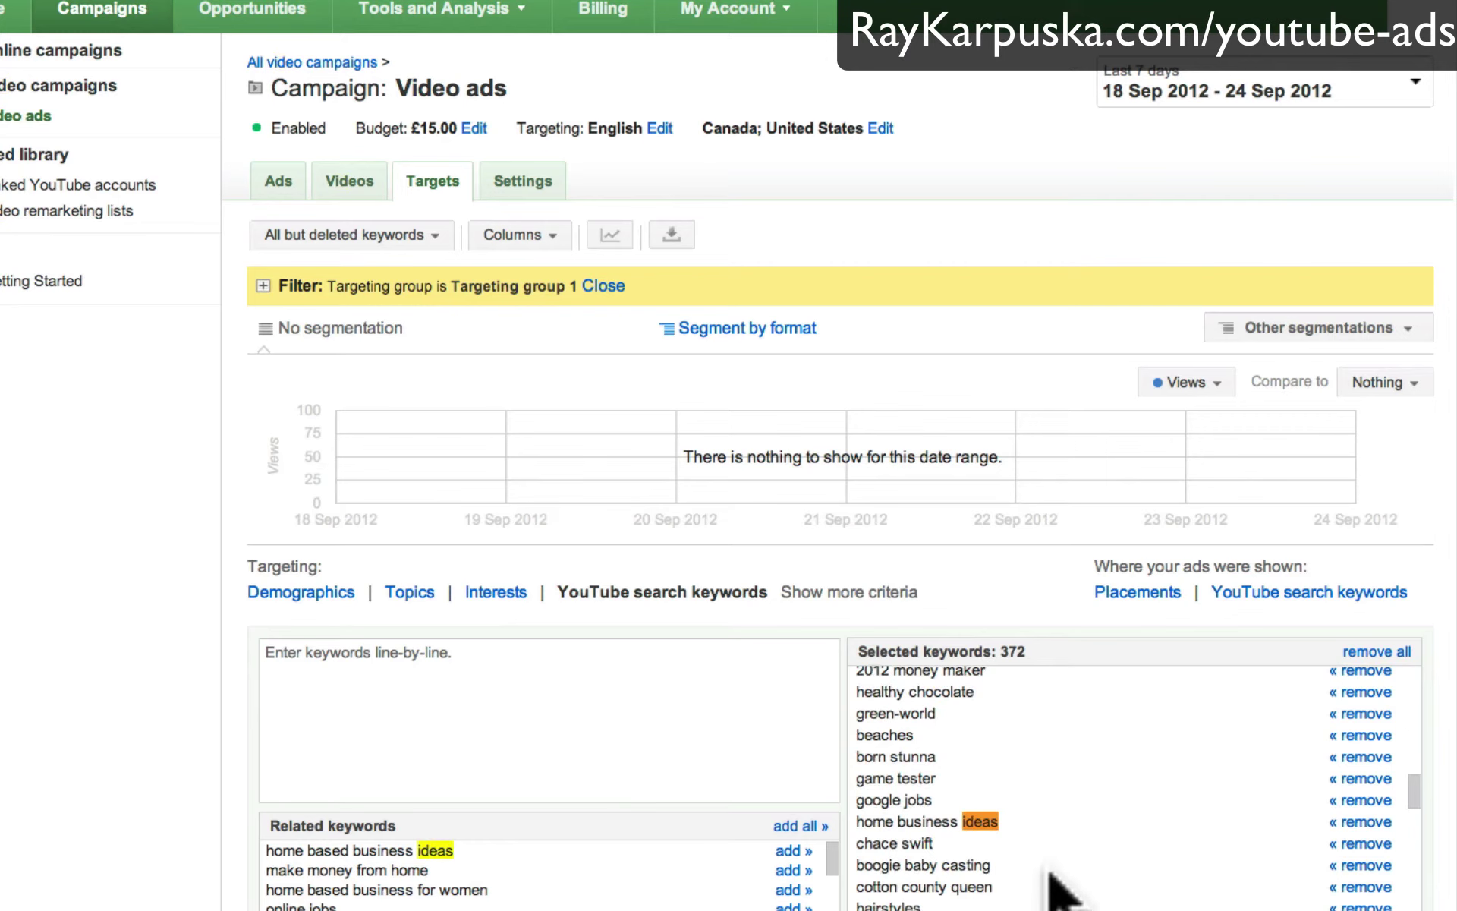
pyautogui.scroll(-1, 1055, 884)
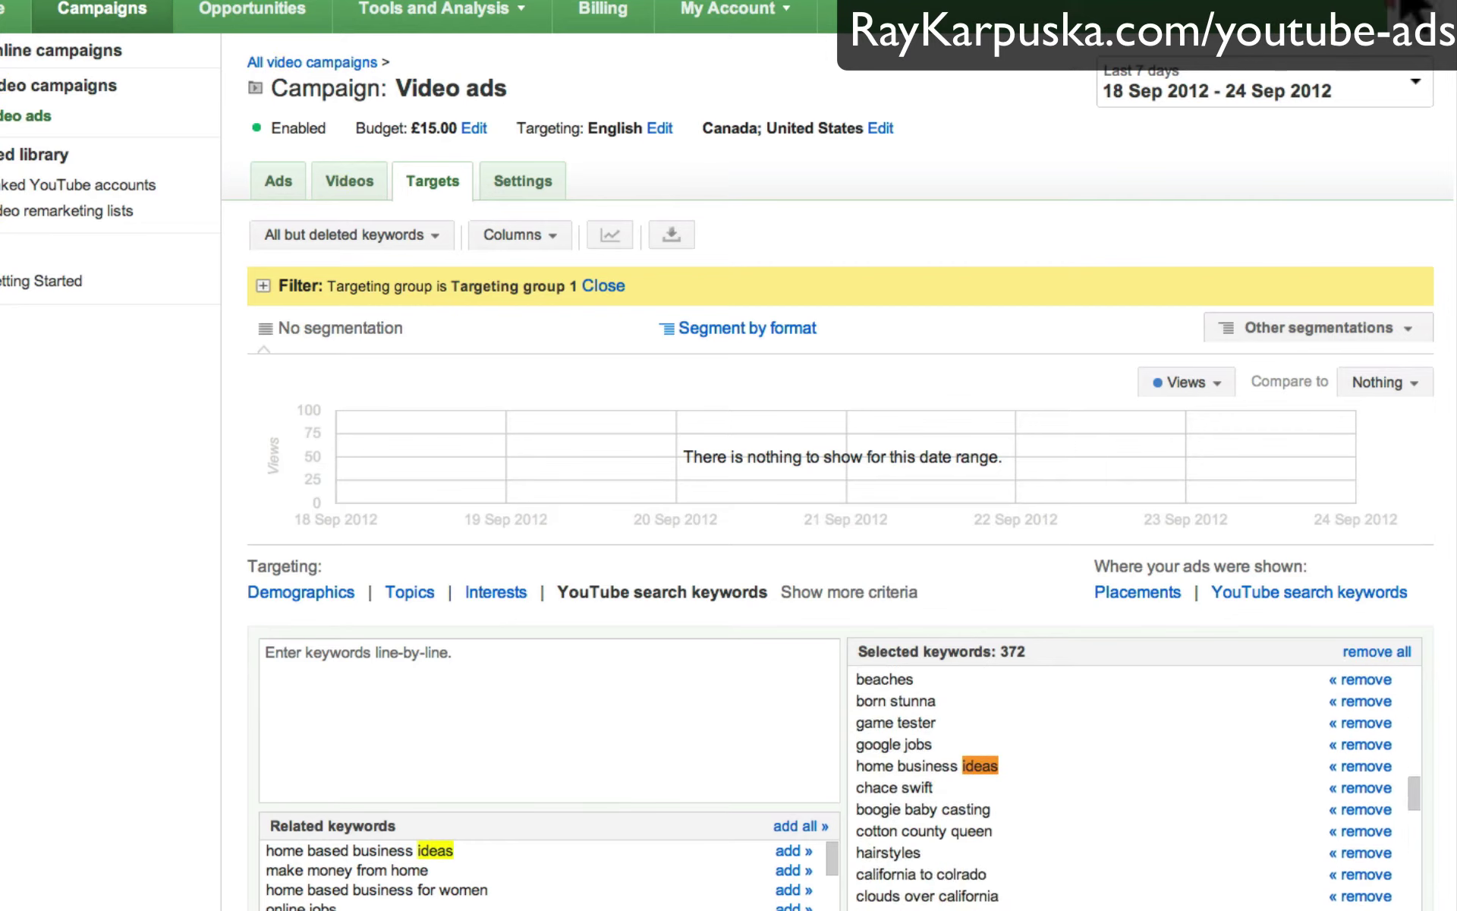
pyautogui.press('Return')
pyautogui.press('Return')
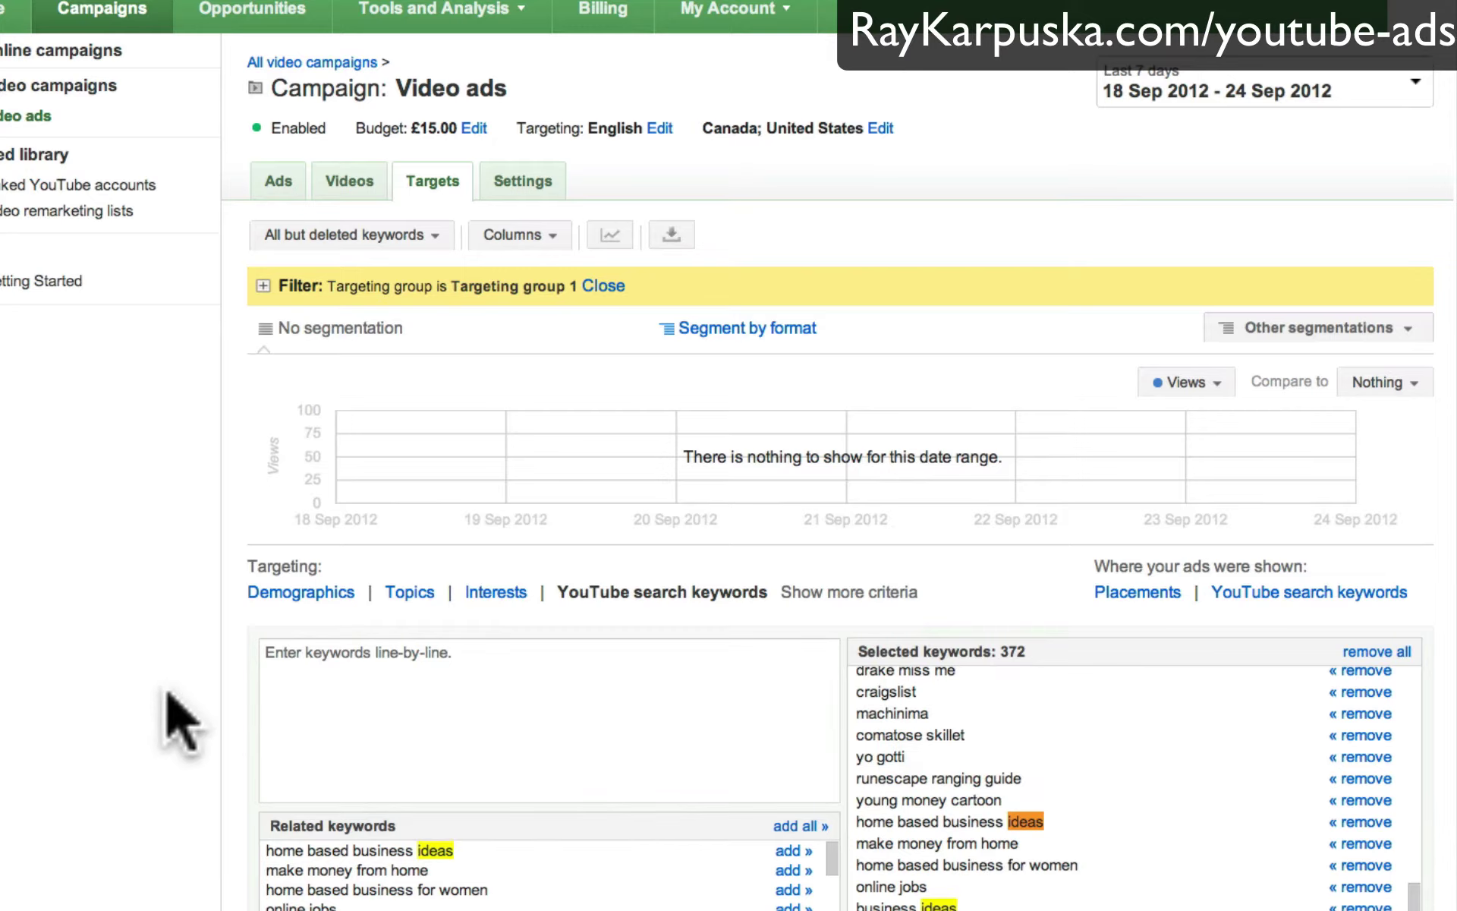
# Step: Save the selected YouTube search keywords to Targeting group 1 and look through the saved keyword table
pyautogui.scroll(-5, 179, 708)
pyautogui.click(331, 659)
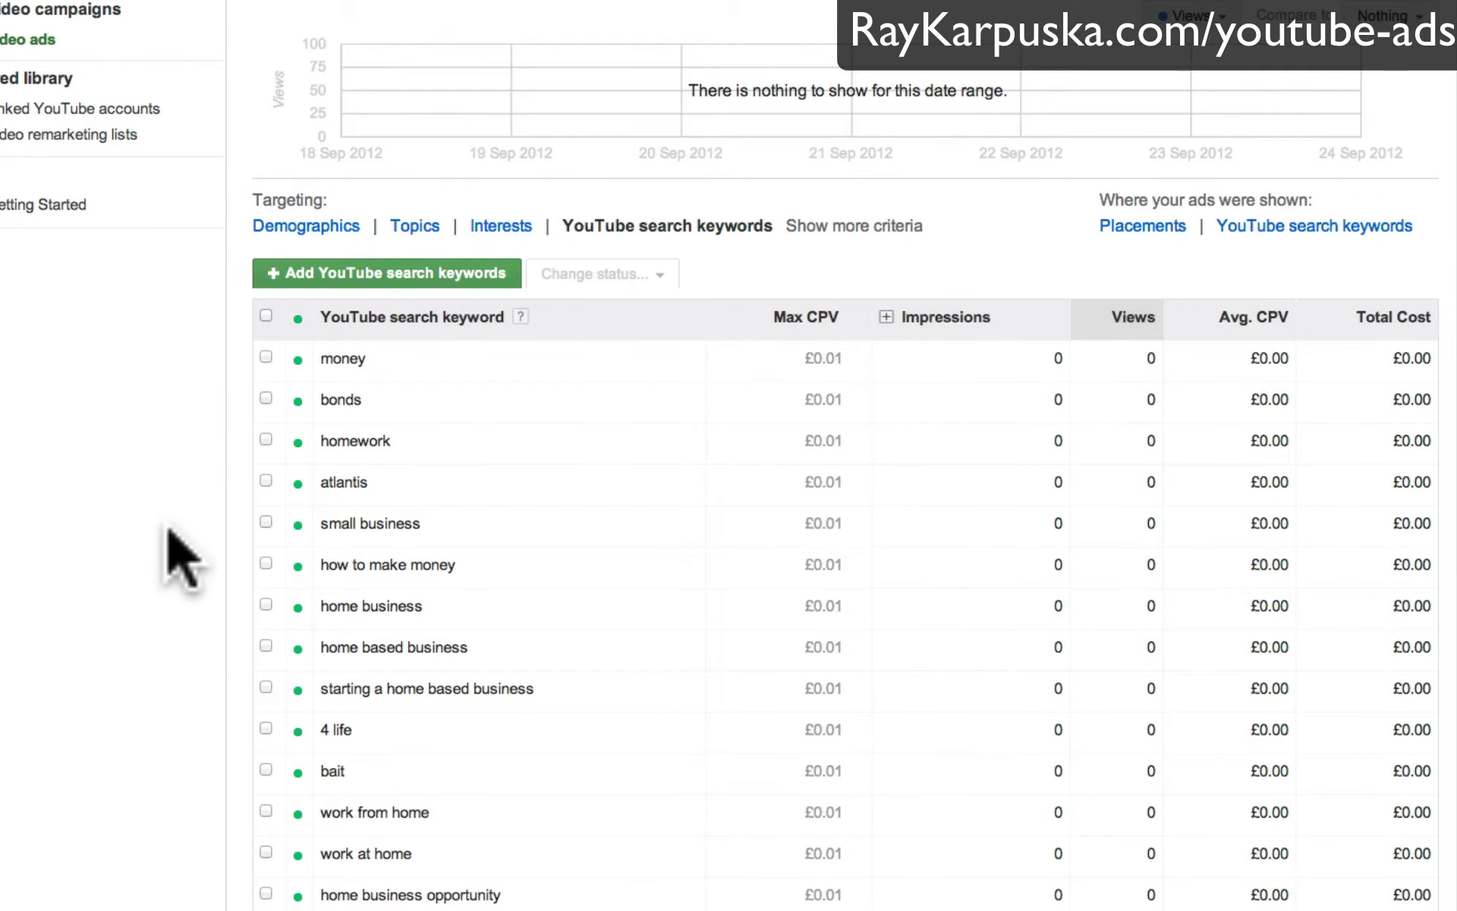
pyautogui.scroll(-10, 175, 538)
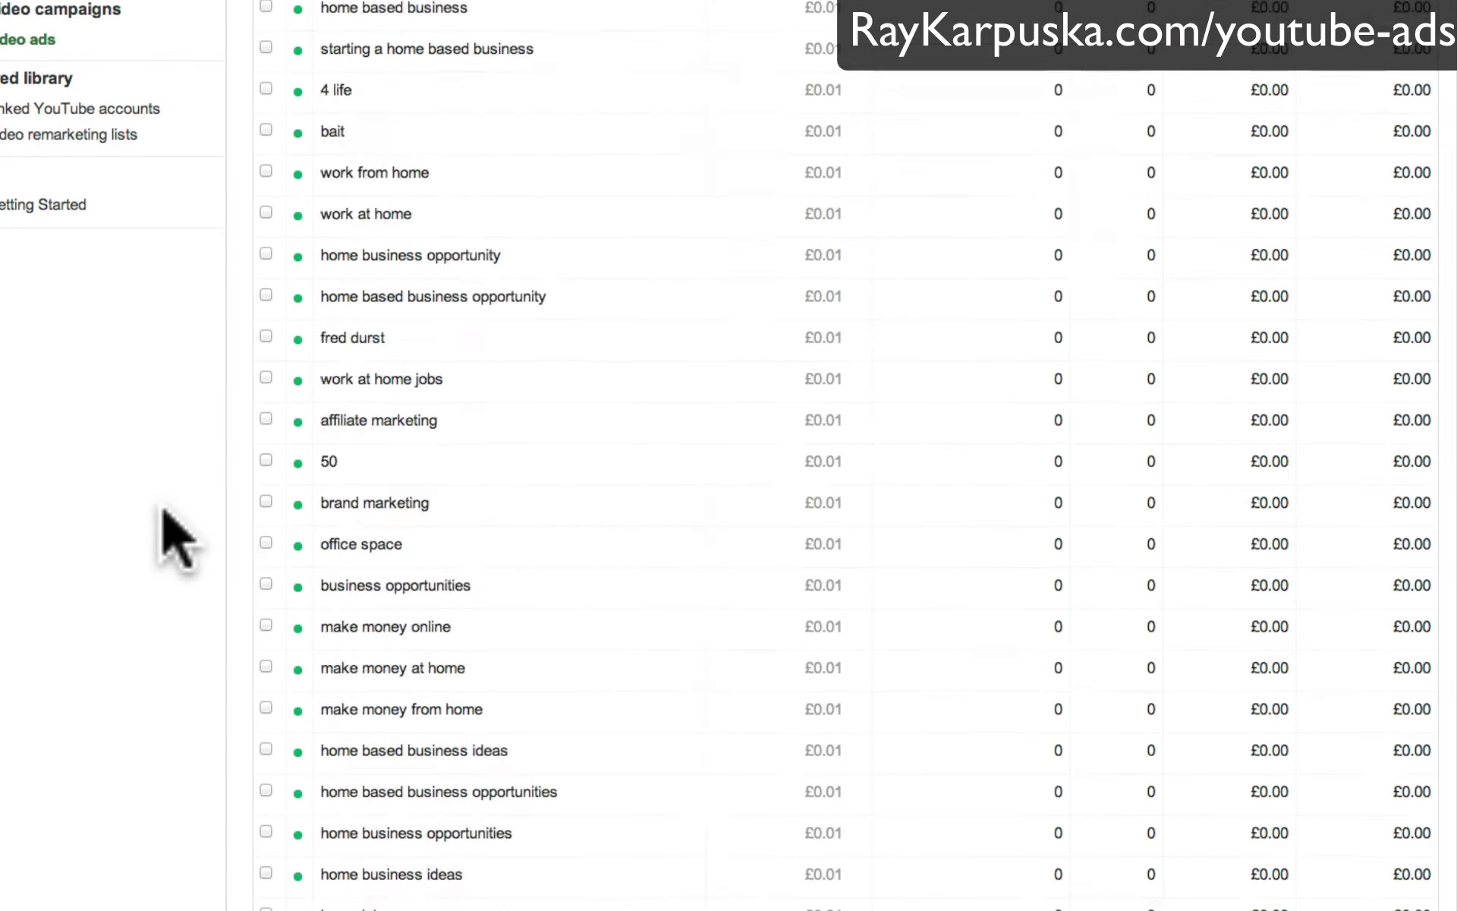
pyautogui.scroll(15, 174, 539)
pyautogui.scroll(-1, 174, 539)
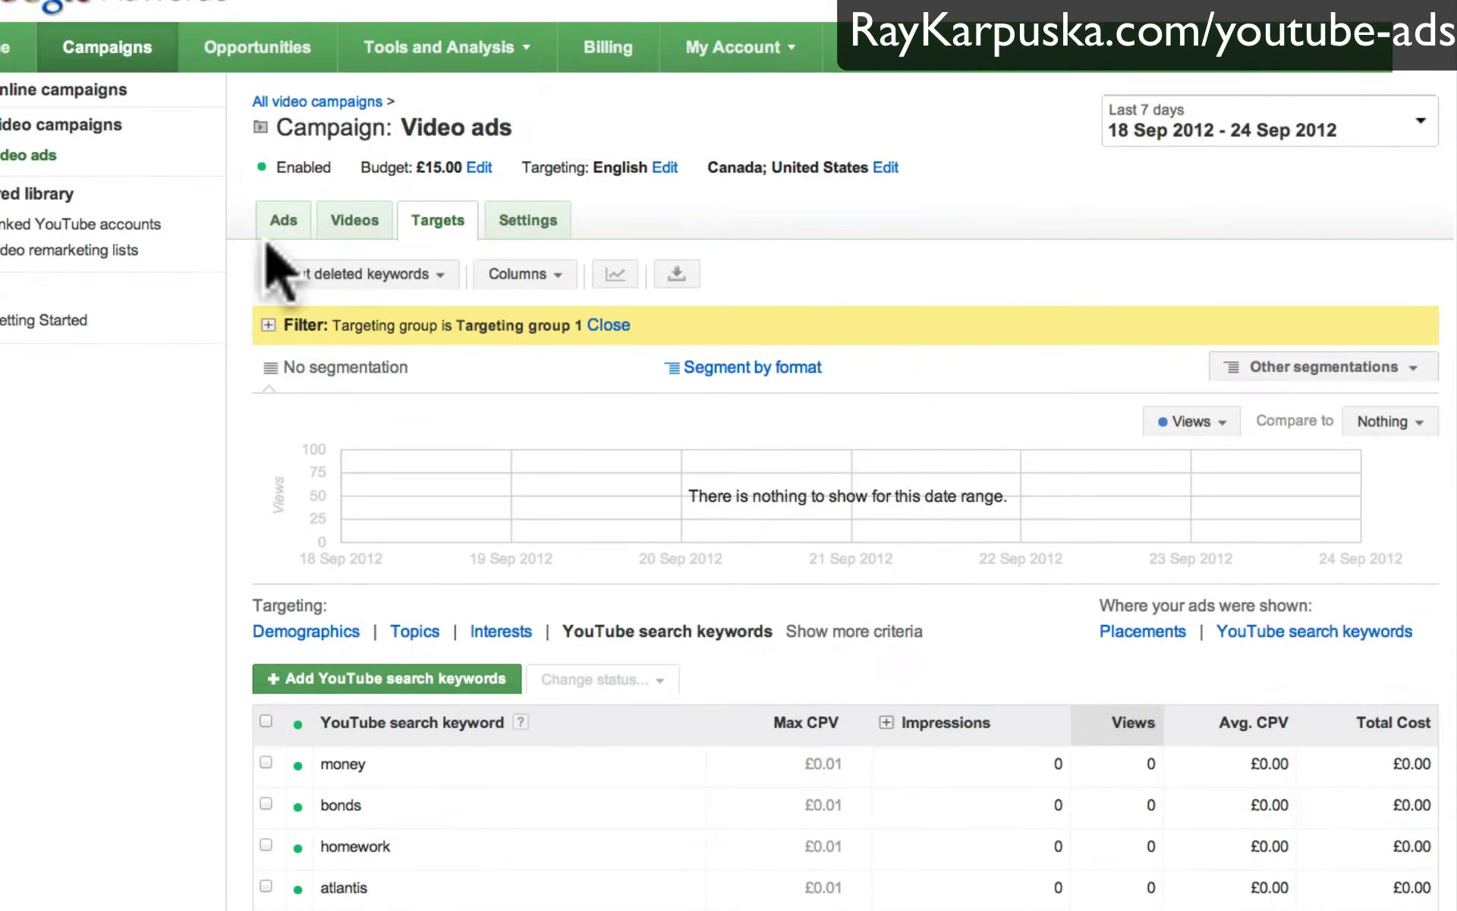
pyautogui.scroll(-5, 174, 621)
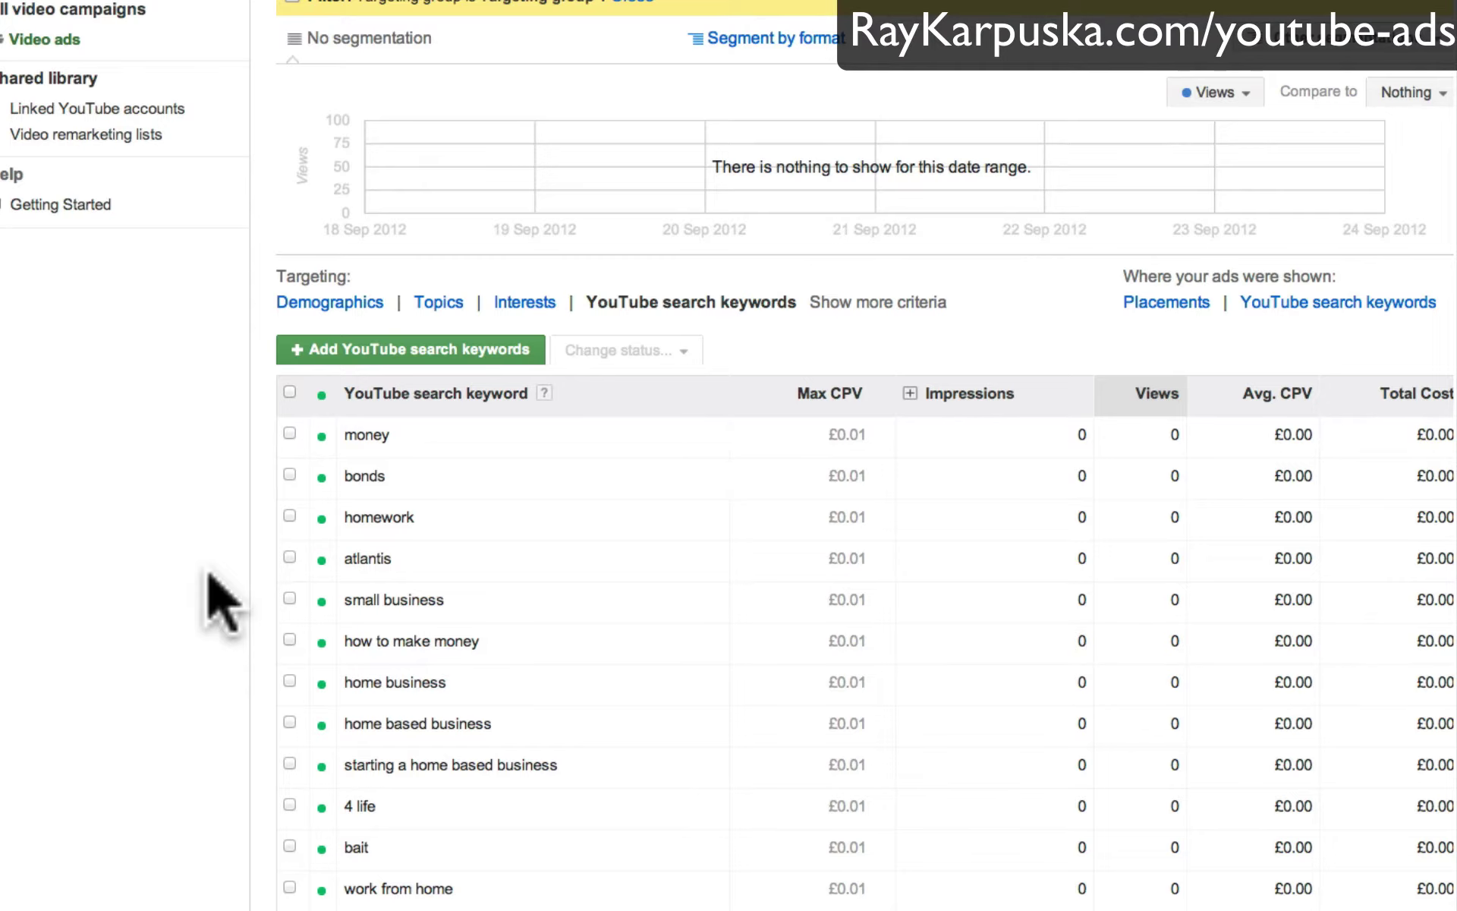
pyautogui.scroll(5, 243, 562)
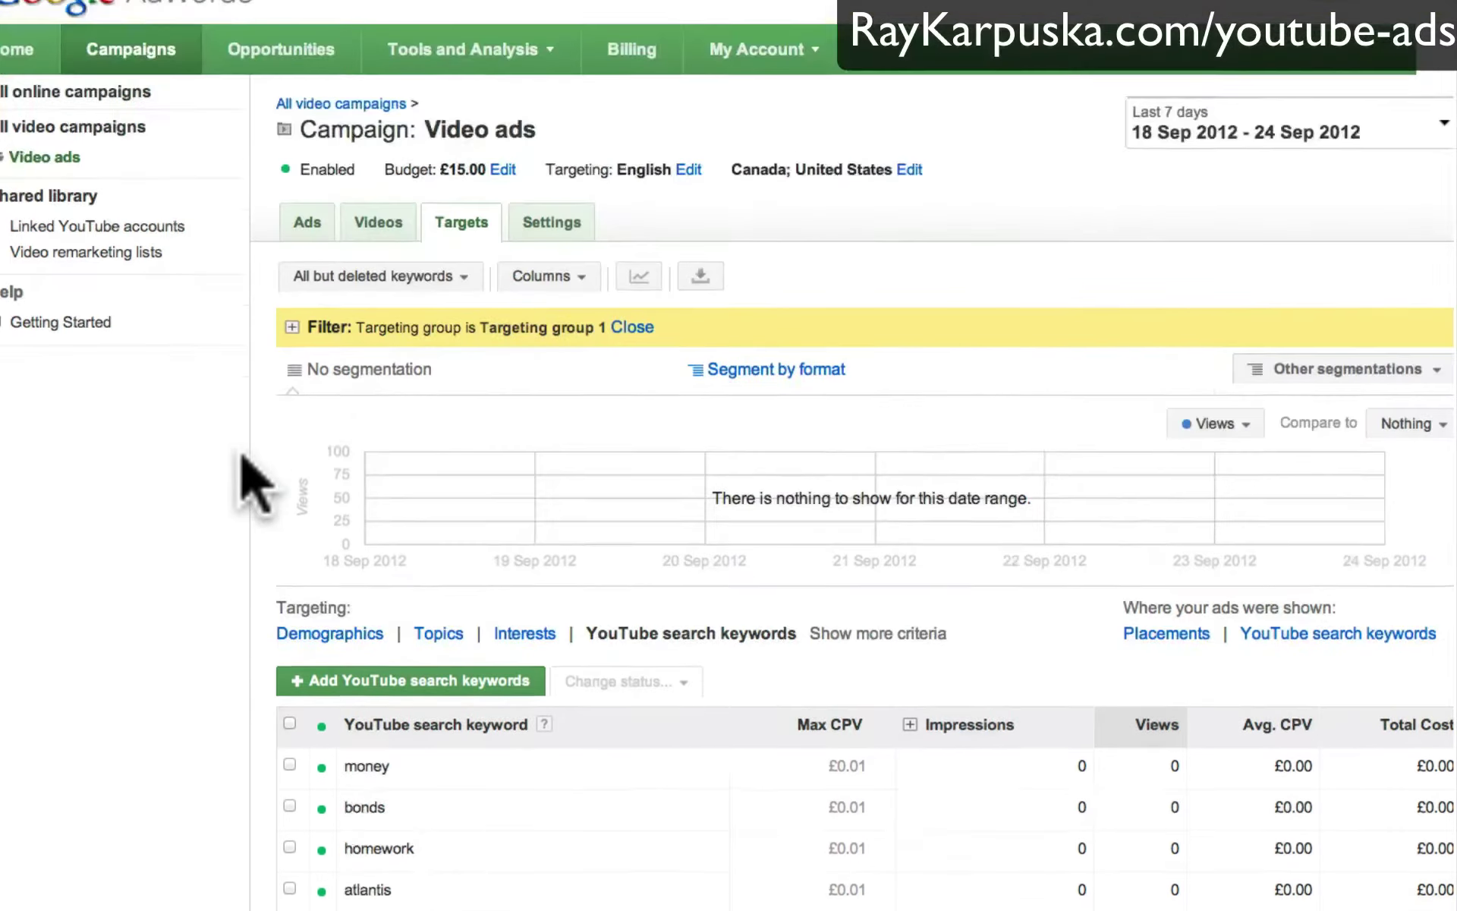
# Step: Open the campaign's list of videos, switch to The Hobbit trailer page on YouTube and examine the suggested videos, comments and description
pyautogui.click(374, 218)
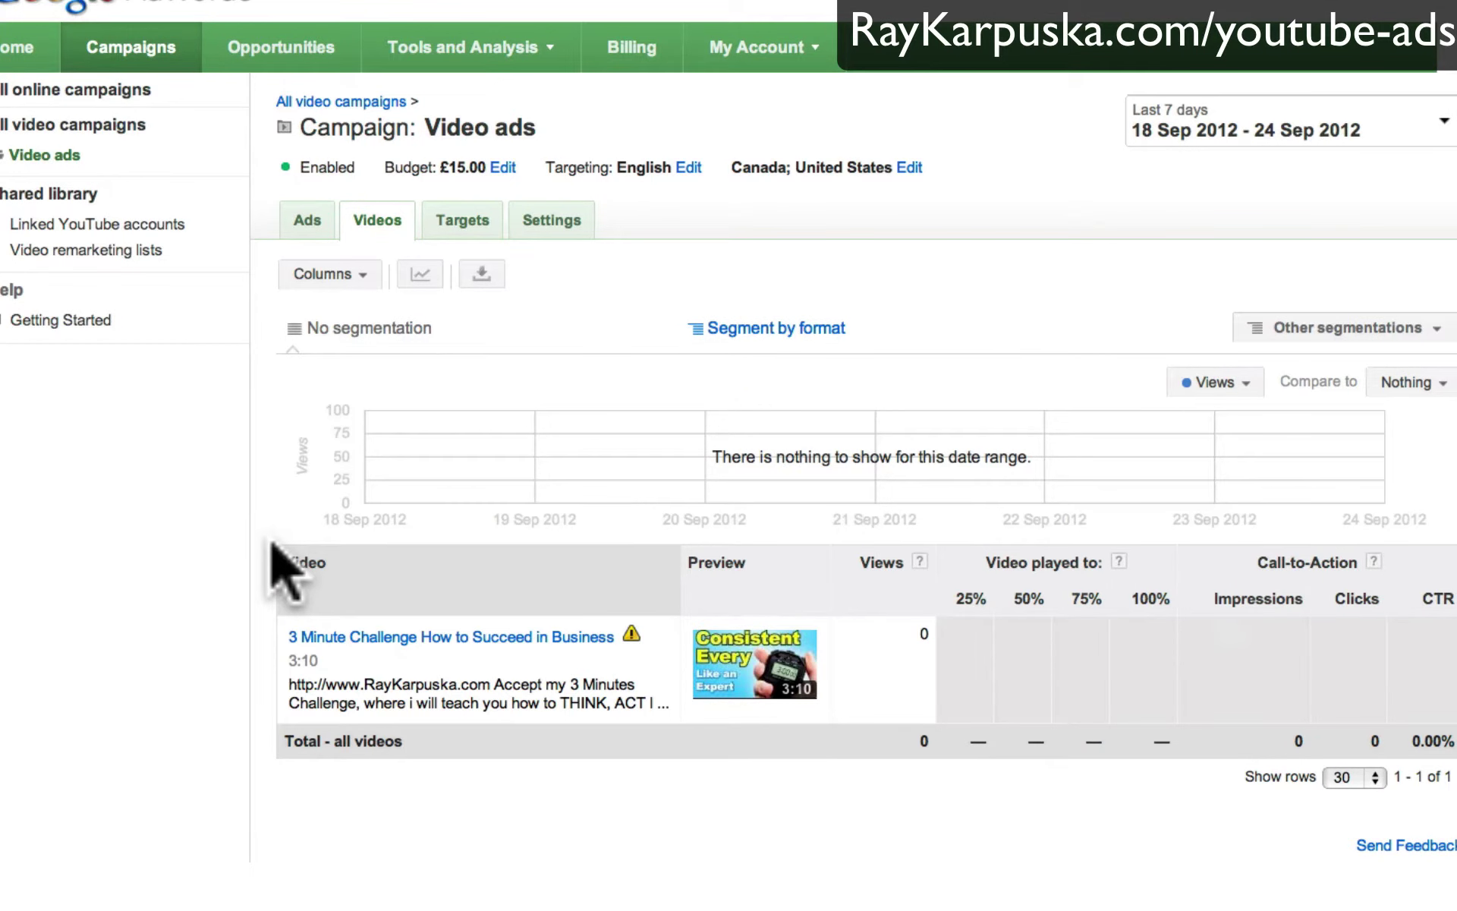
pyautogui.press('super+Tab')
pyautogui.press('super+Tab')
pyautogui.press('super+Tab')
pyautogui.press('super+Tab')
pyautogui.press('super+Tab')
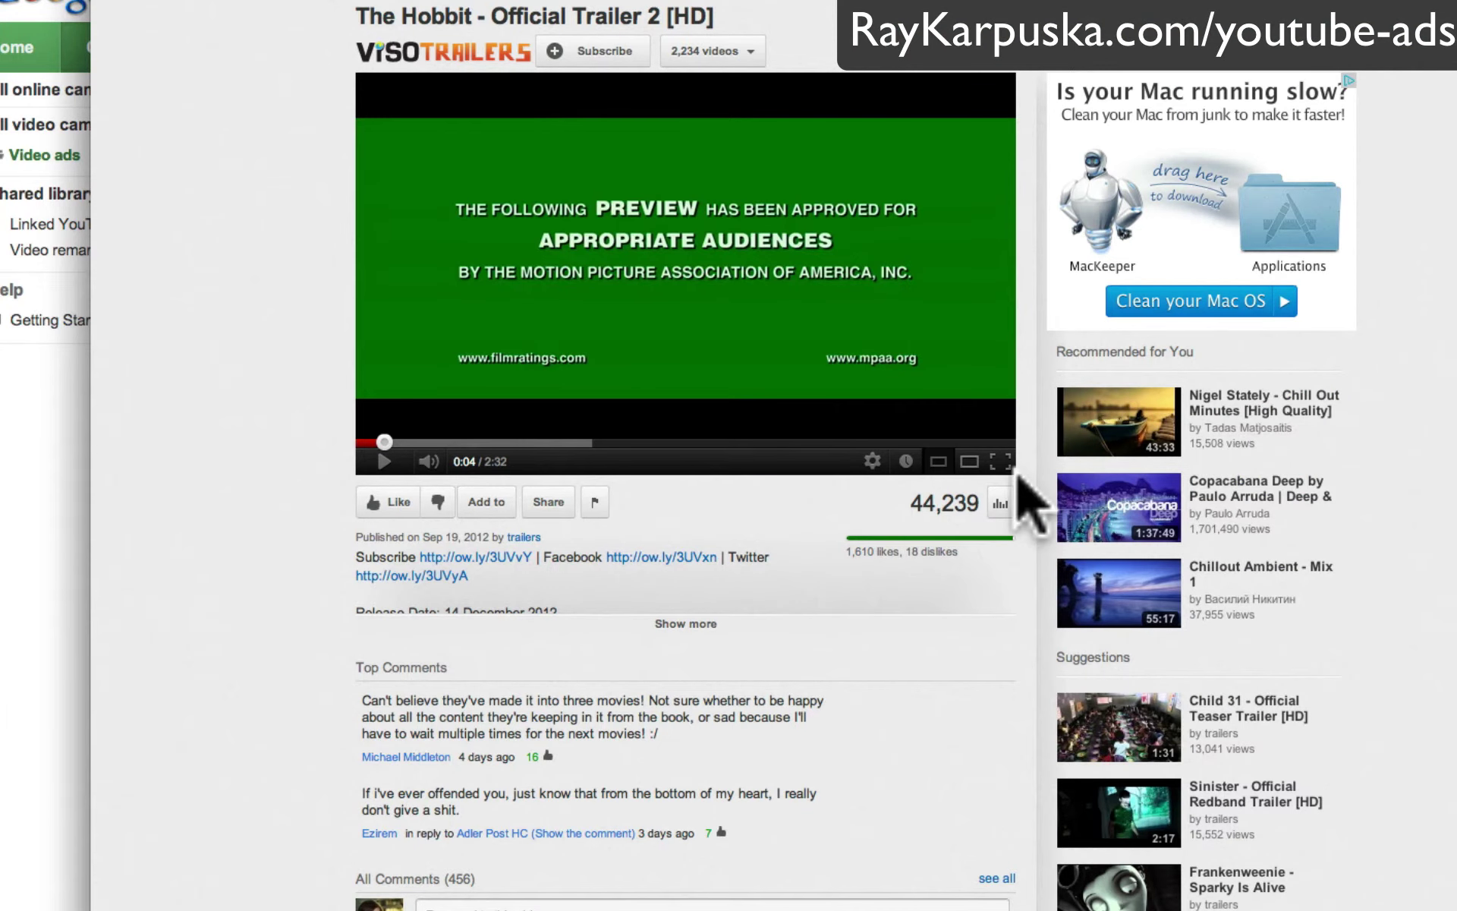
pyautogui.scroll(-3, 1022, 485)
pyautogui.scroll(3, 1105, 410)
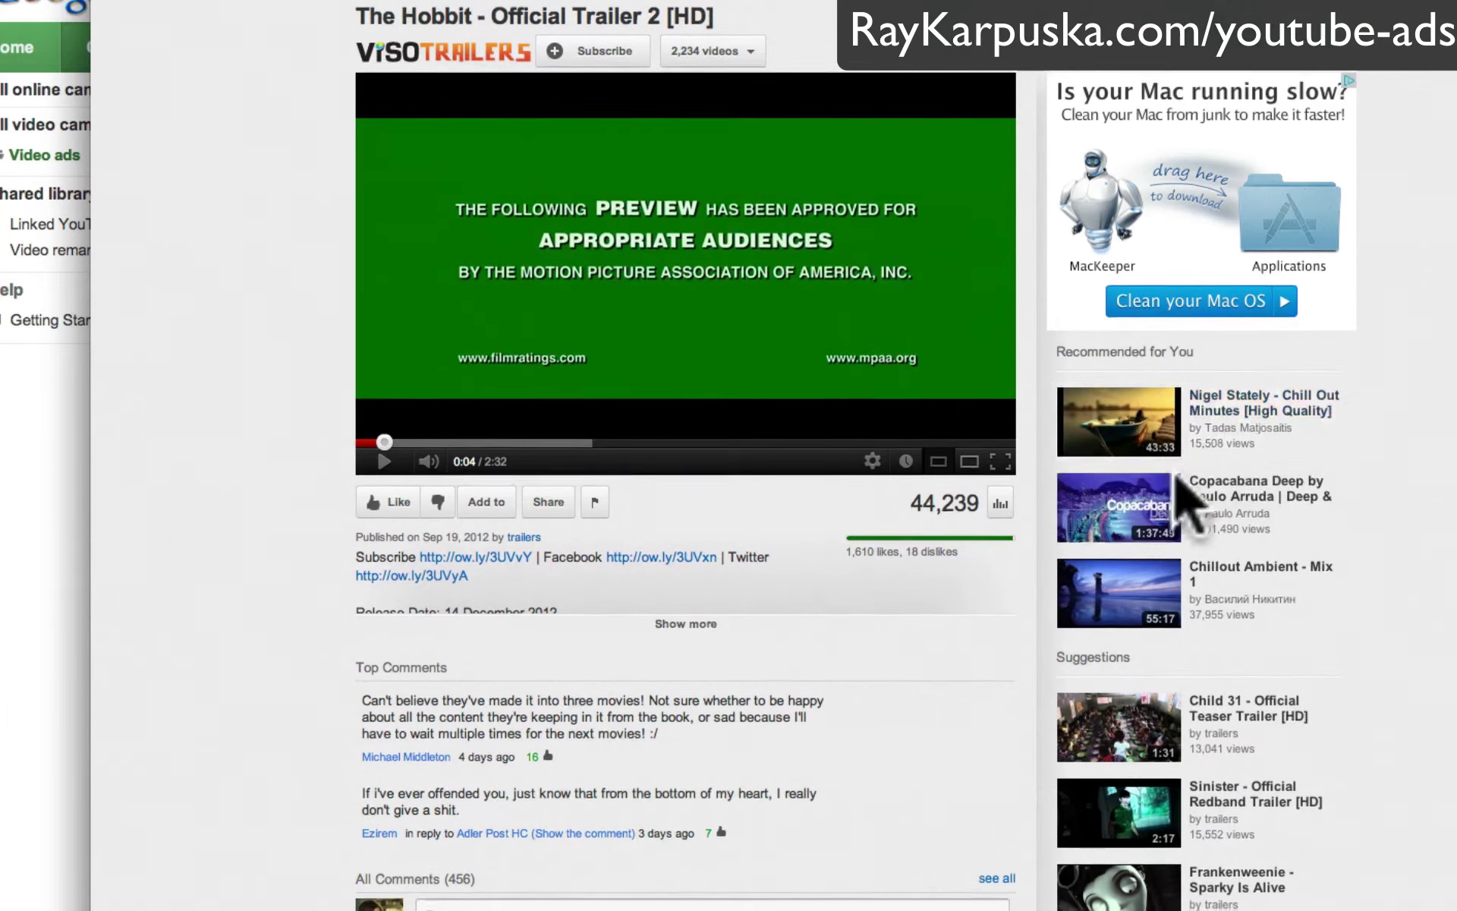
pyautogui.scroll(-10, 1035, 471)
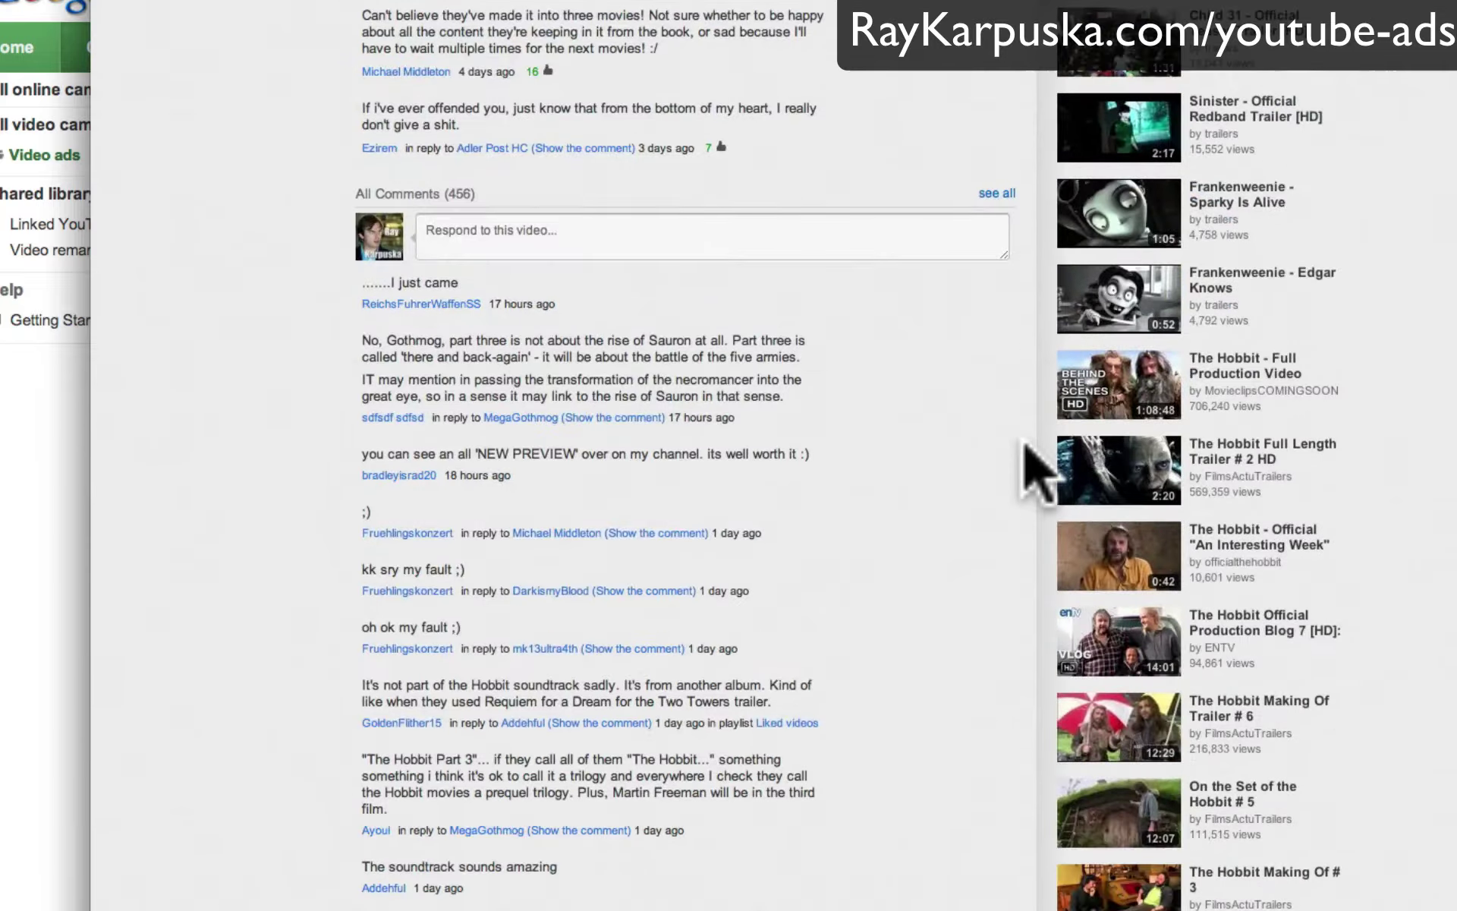
pyautogui.scroll(10, 1035, 471)
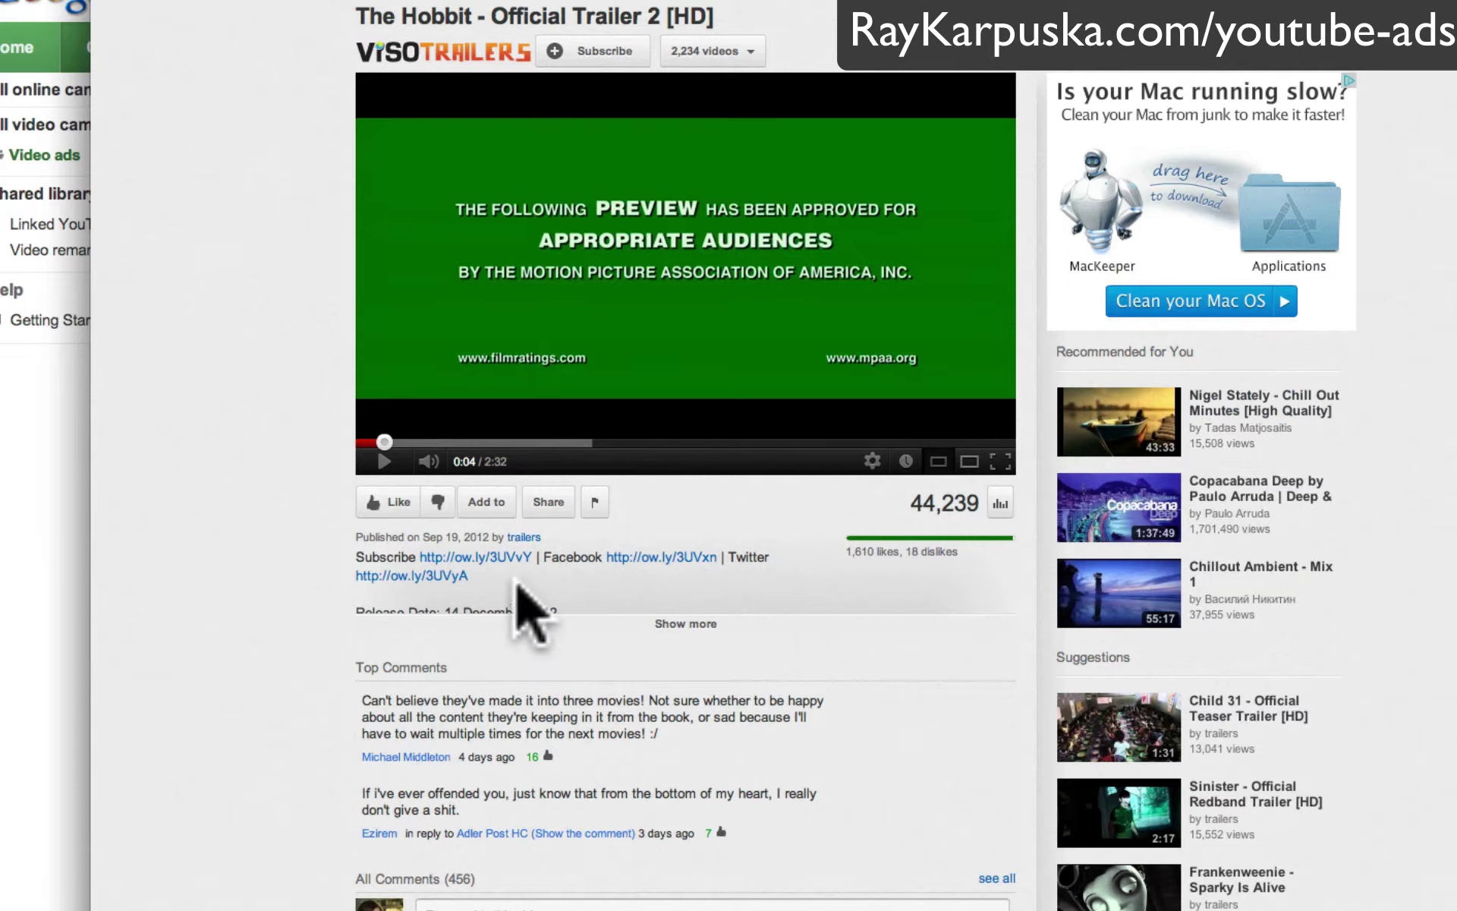
pyautogui.moveTo(500, 575); pyautogui.dragTo(301, 493)
pyautogui.click(302, 499)
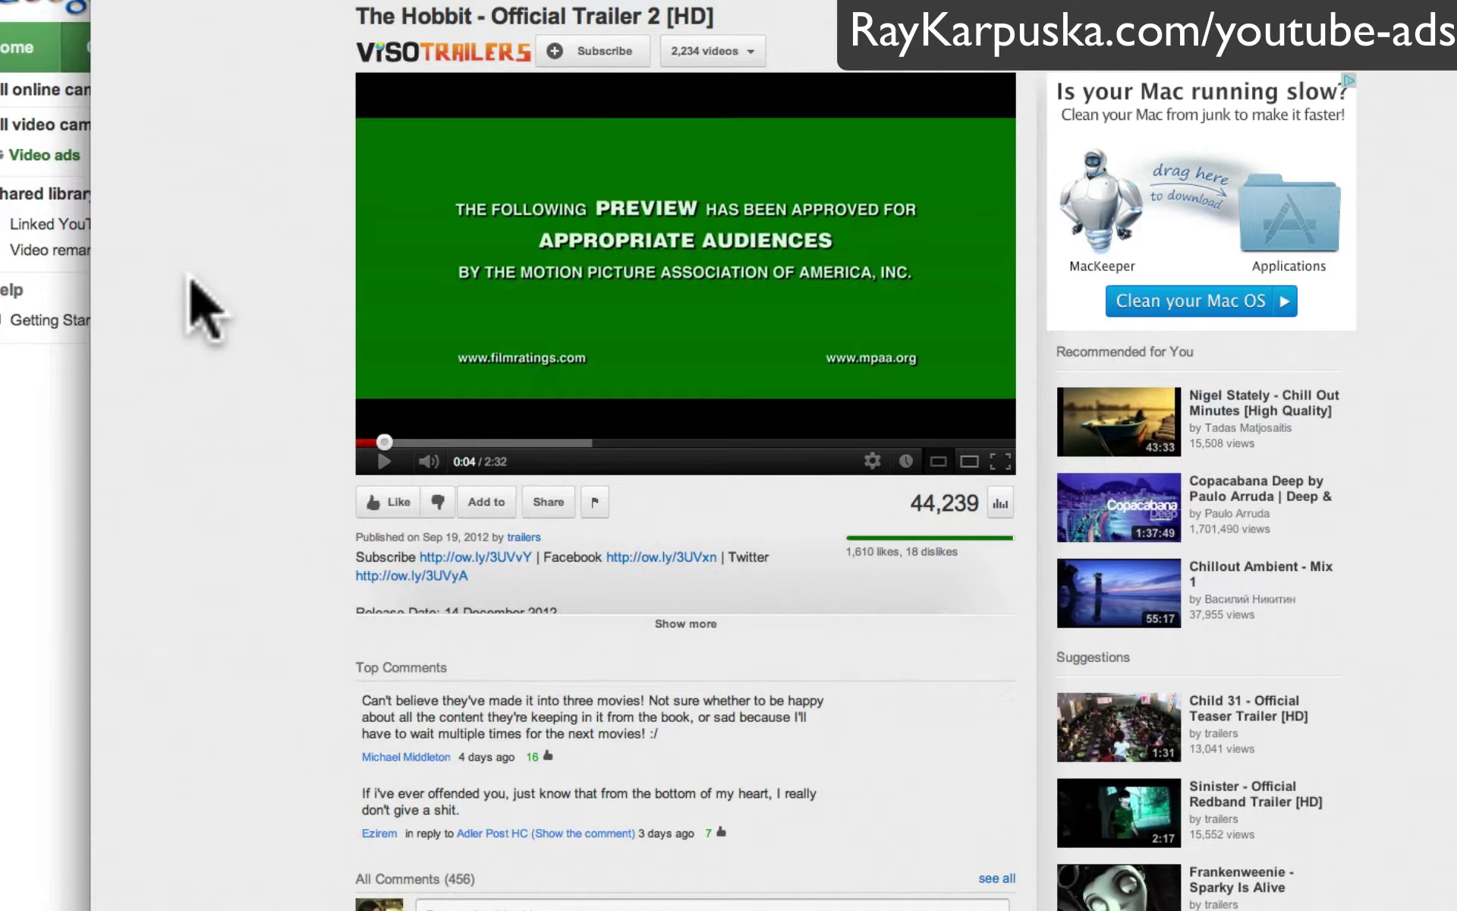
# Step: Switch back to AdWords and read the warning attached to the 3 Minute Challenge video
pyautogui.press('super+Tab')
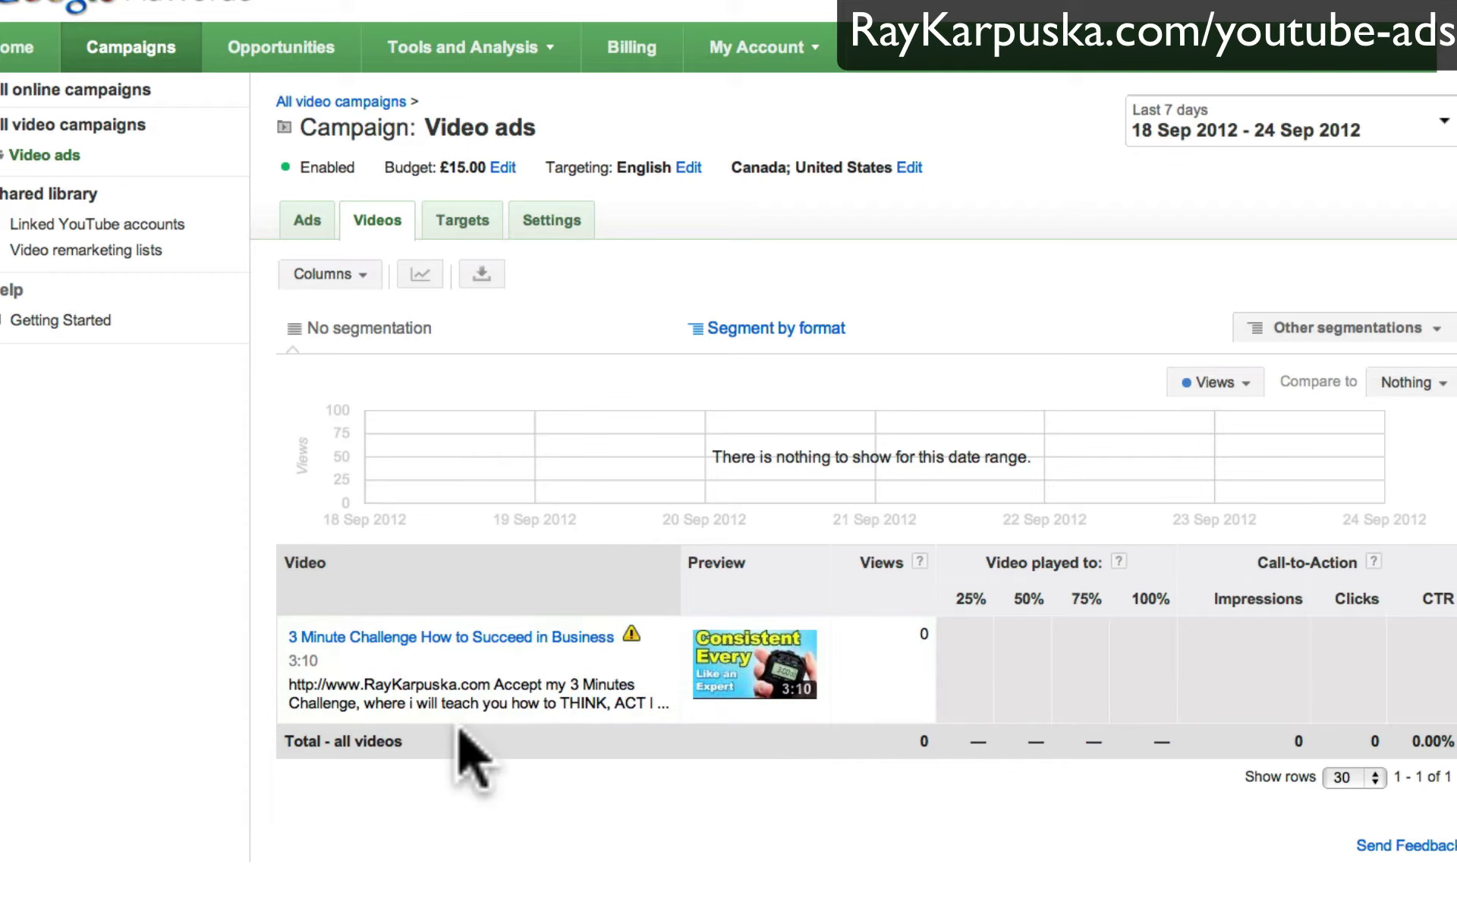
pyautogui.moveTo(630, 634)
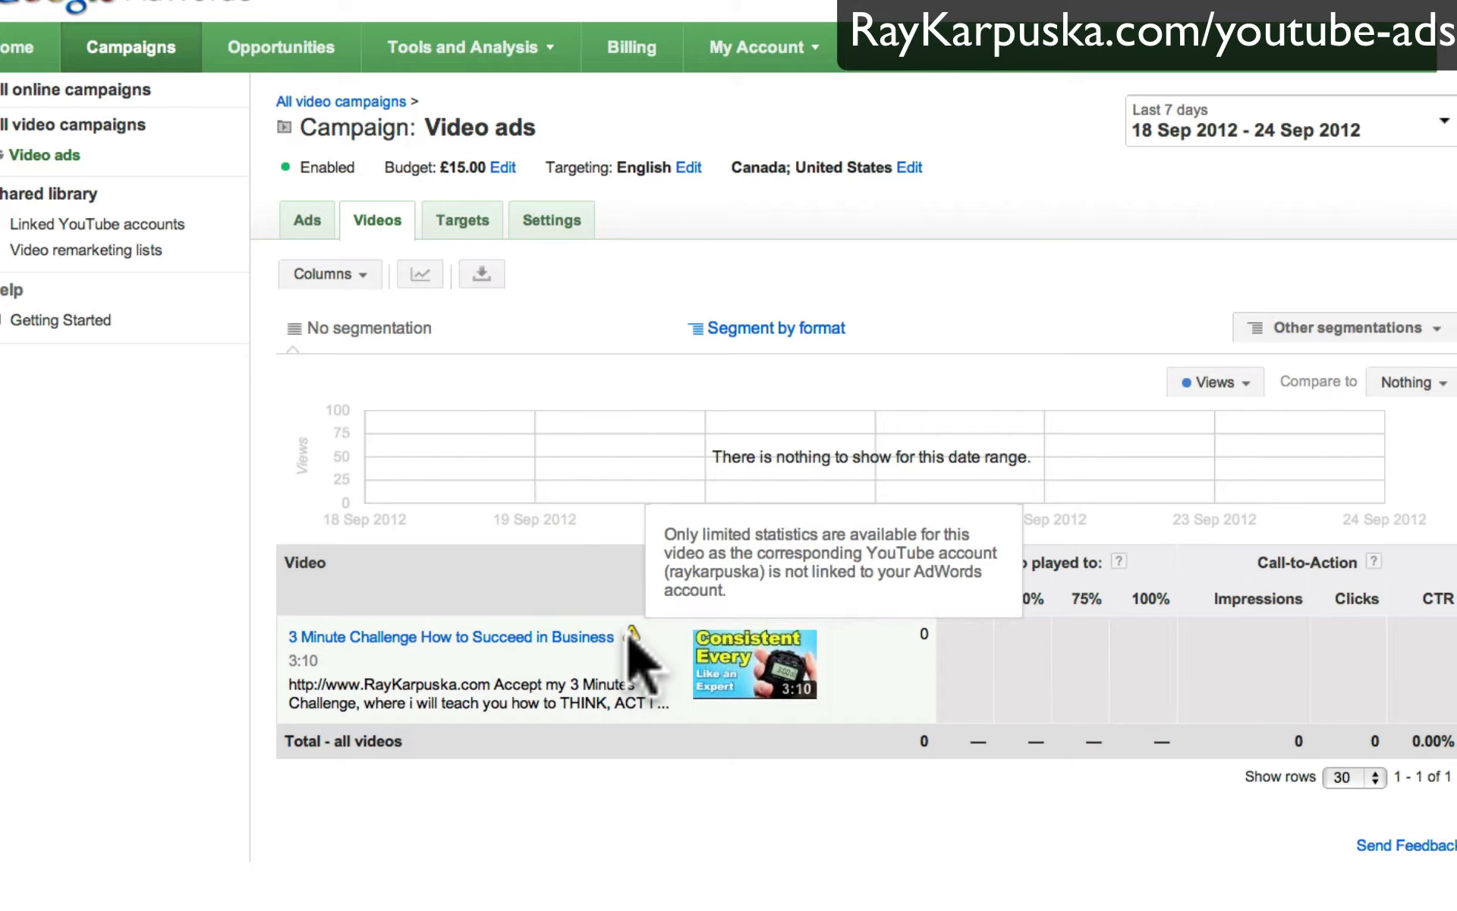
pyautogui.click(611, 801)
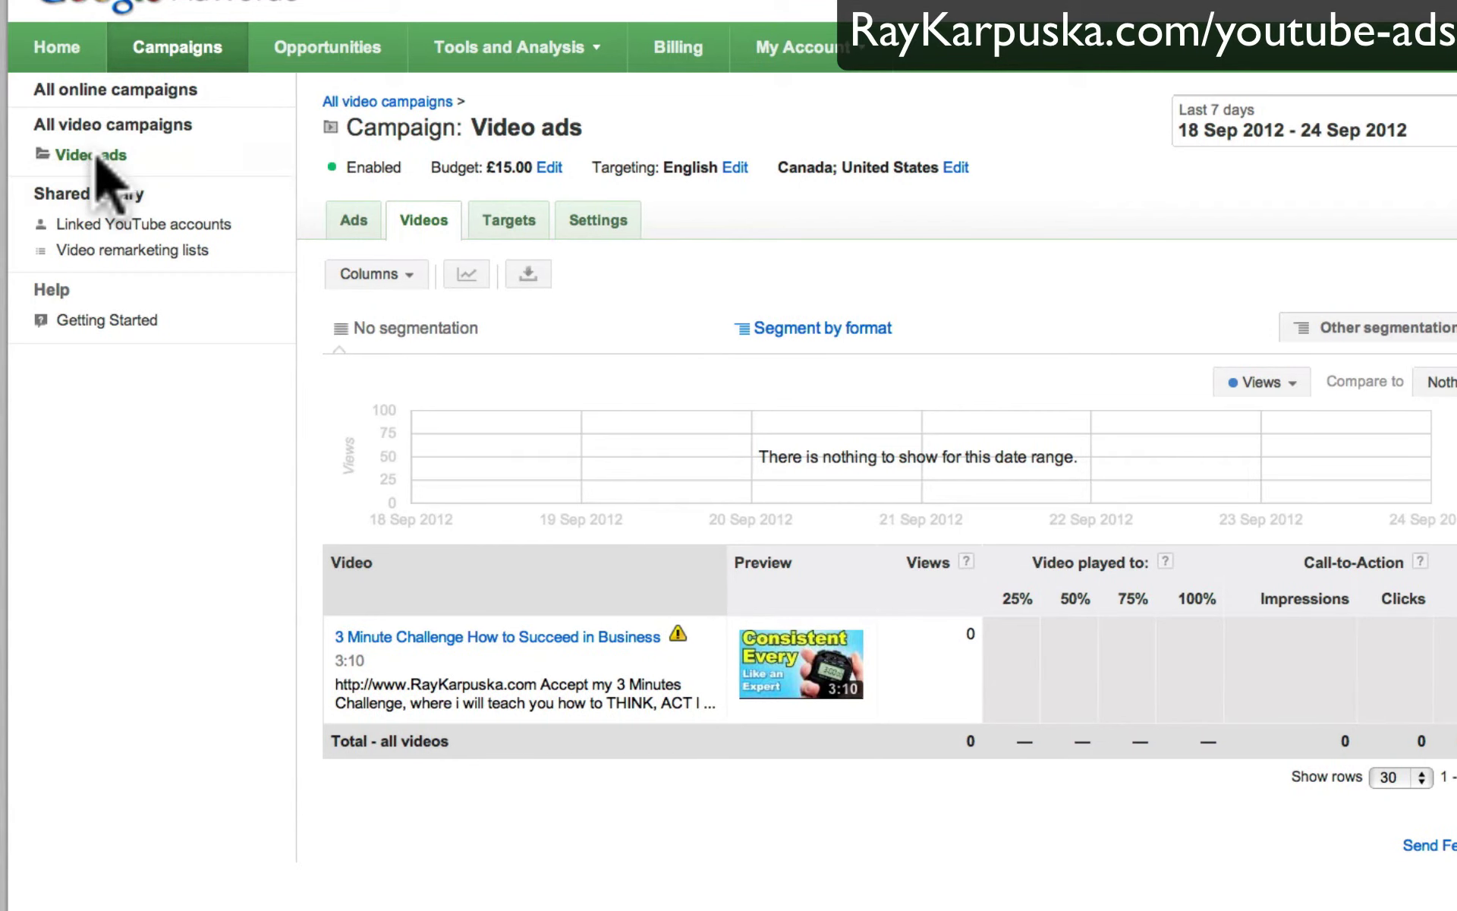
# Step: Look at the overviews of all video campaigns and all online campaigns, ending on the video campaigns
pyautogui.click(97, 124)
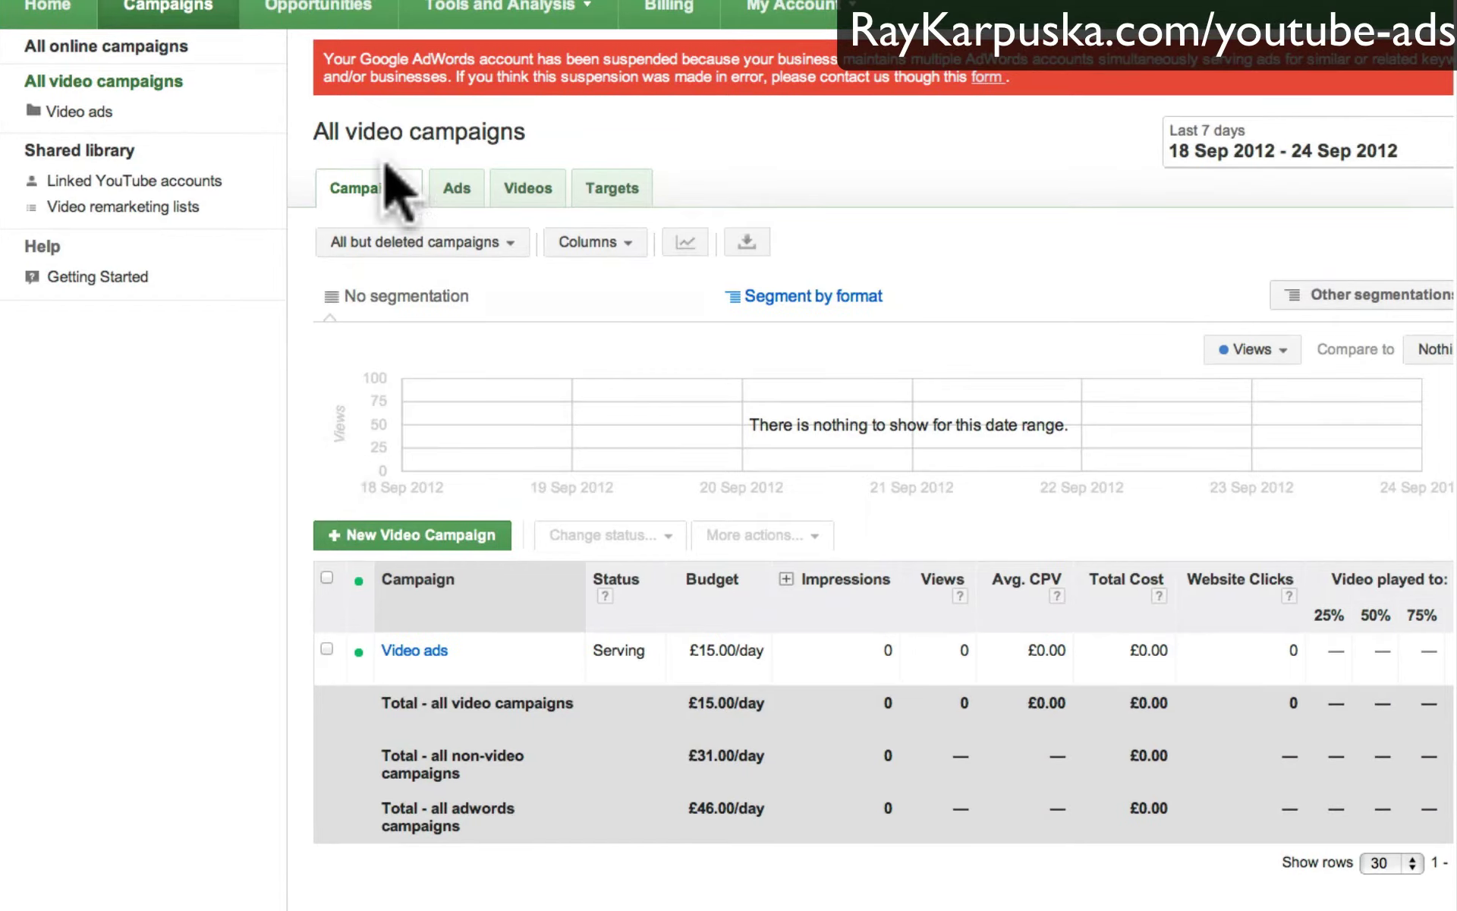
pyautogui.click(94, 51)
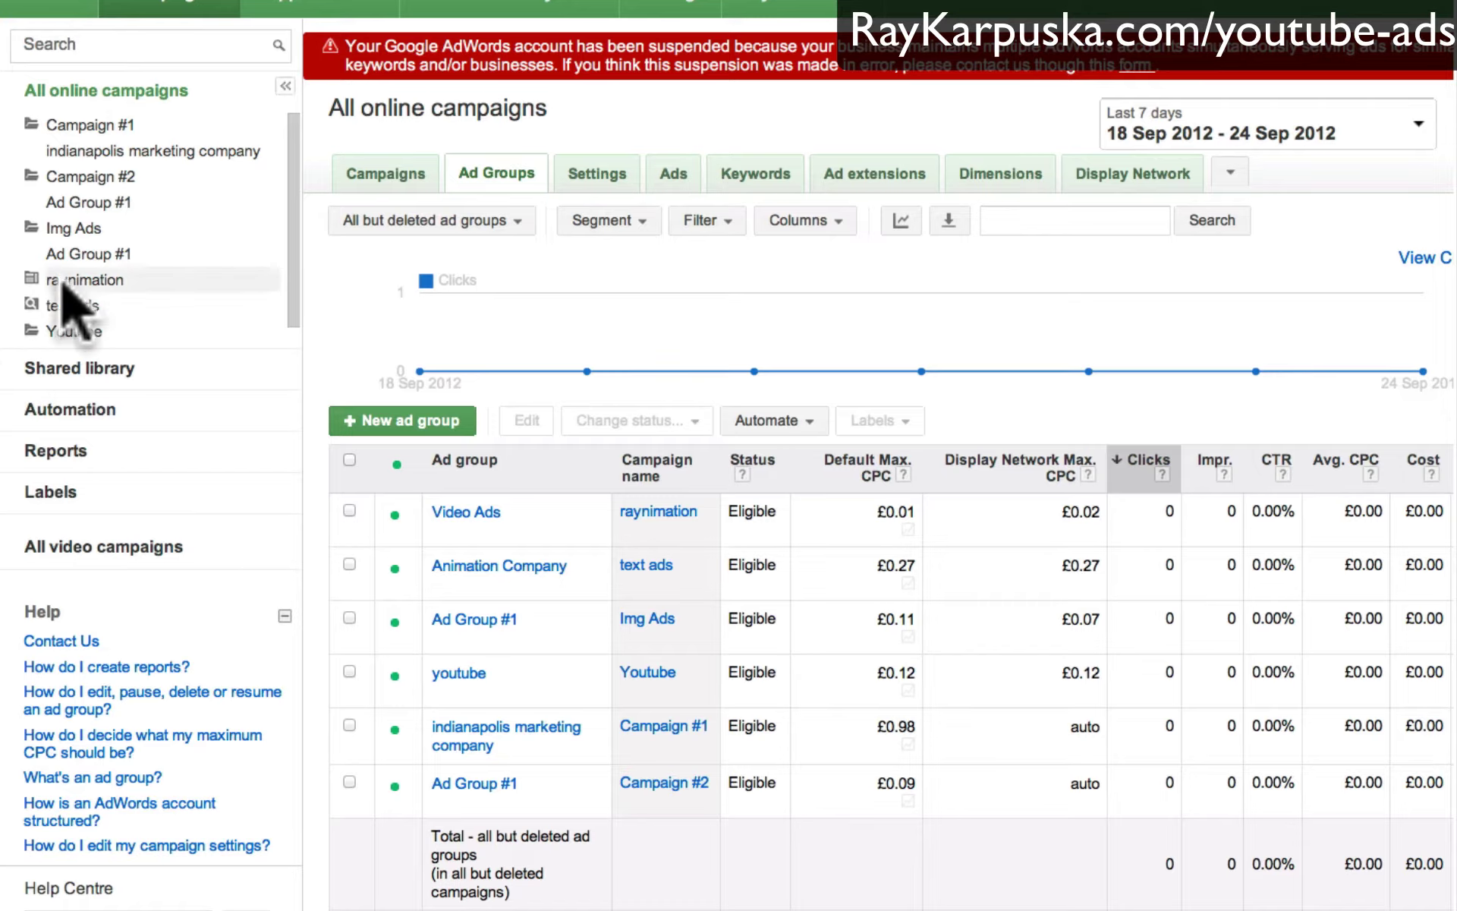
pyautogui.click(148, 543)
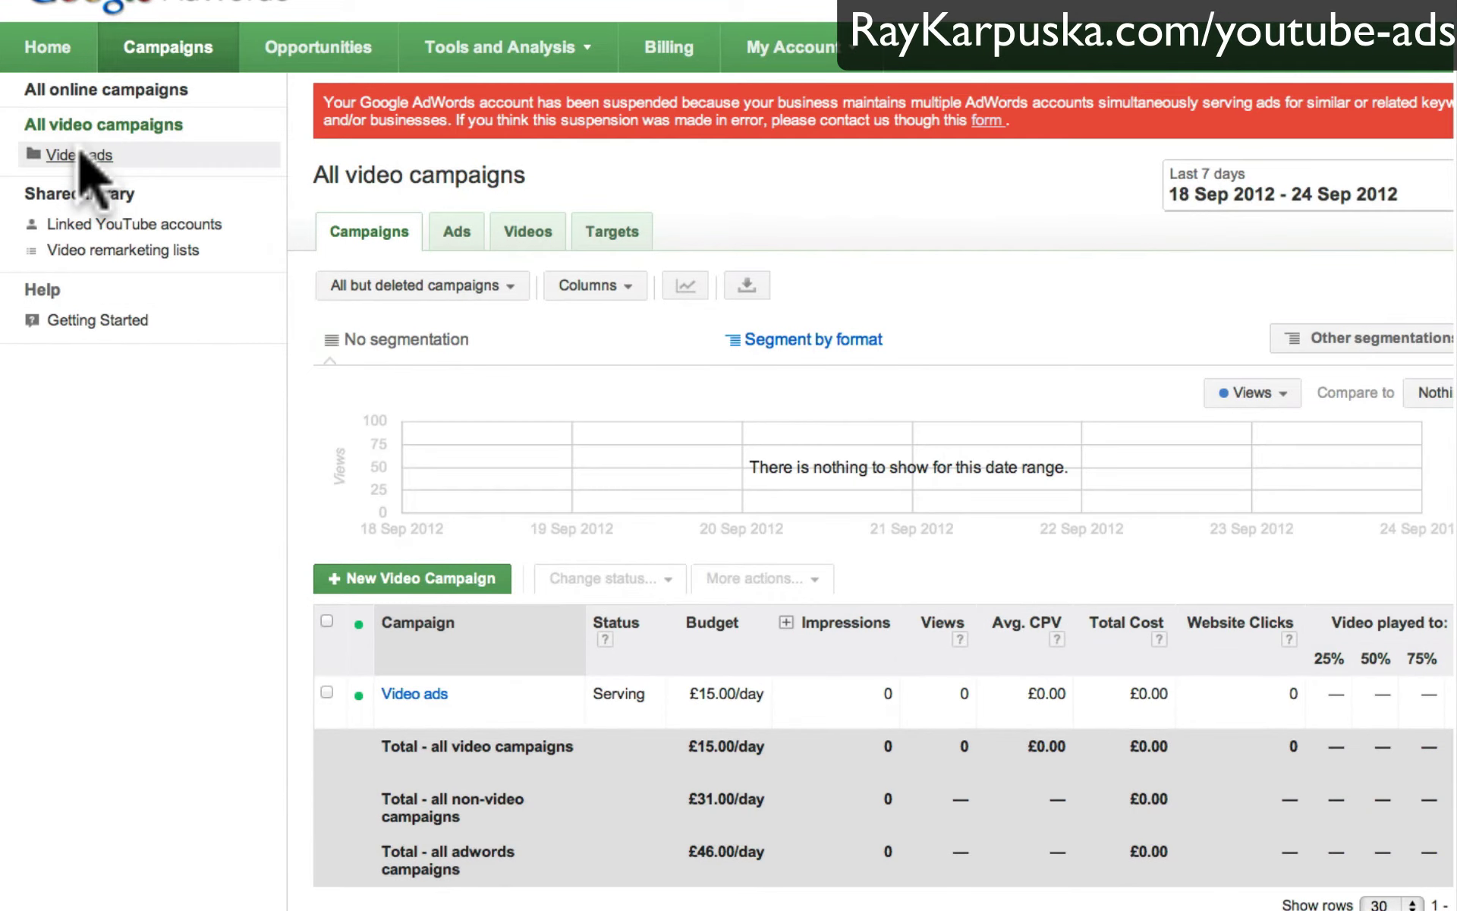
# Step: Open the Video ads campaign, look at the form for creating a new video ad and cancel it
pyautogui.click(84, 156)
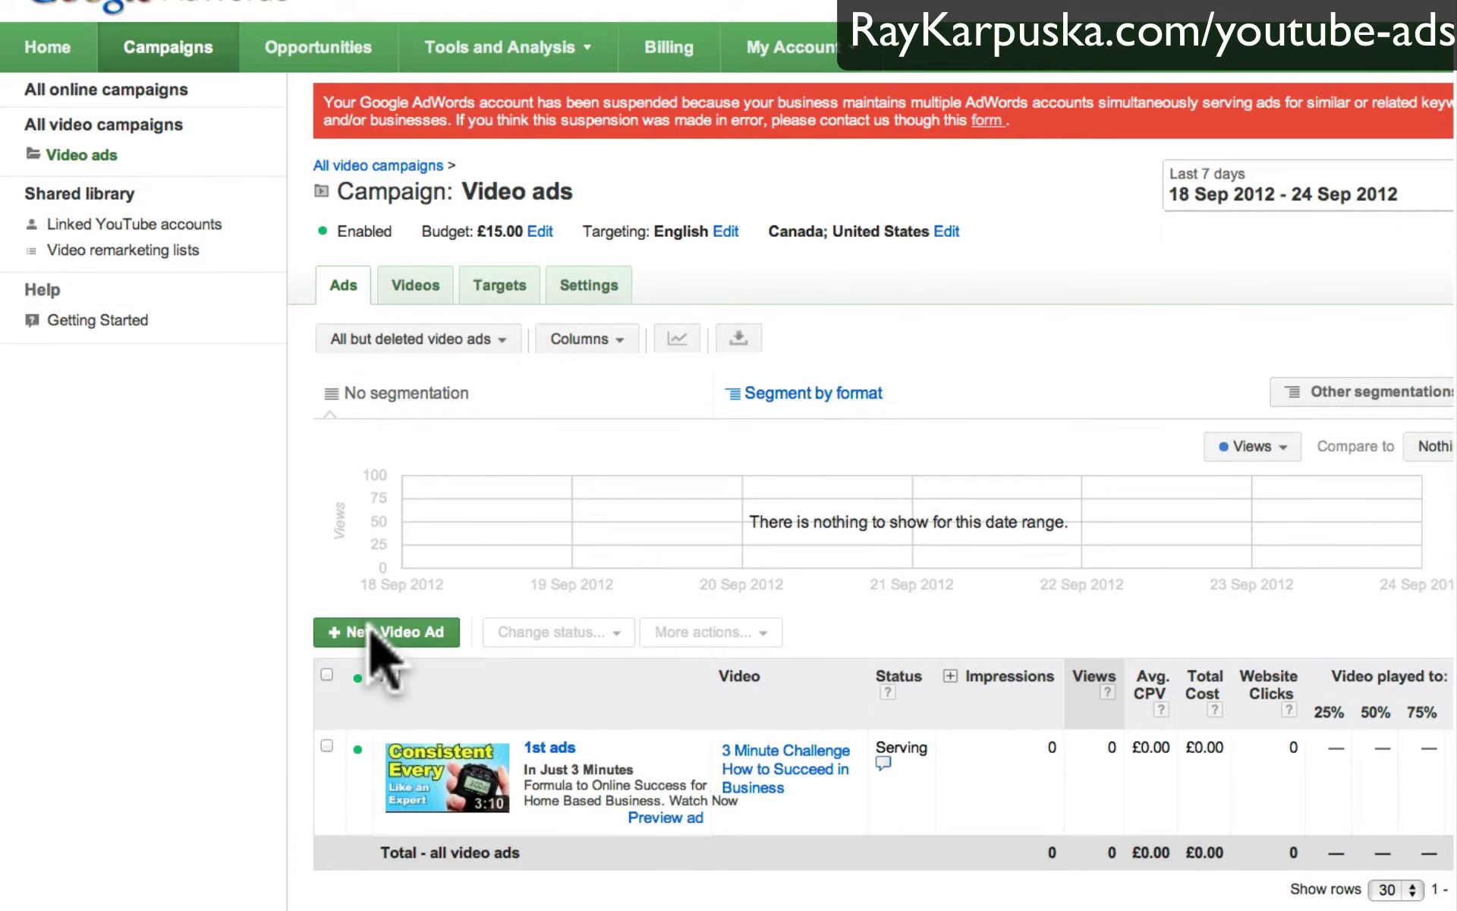
pyautogui.click(383, 638)
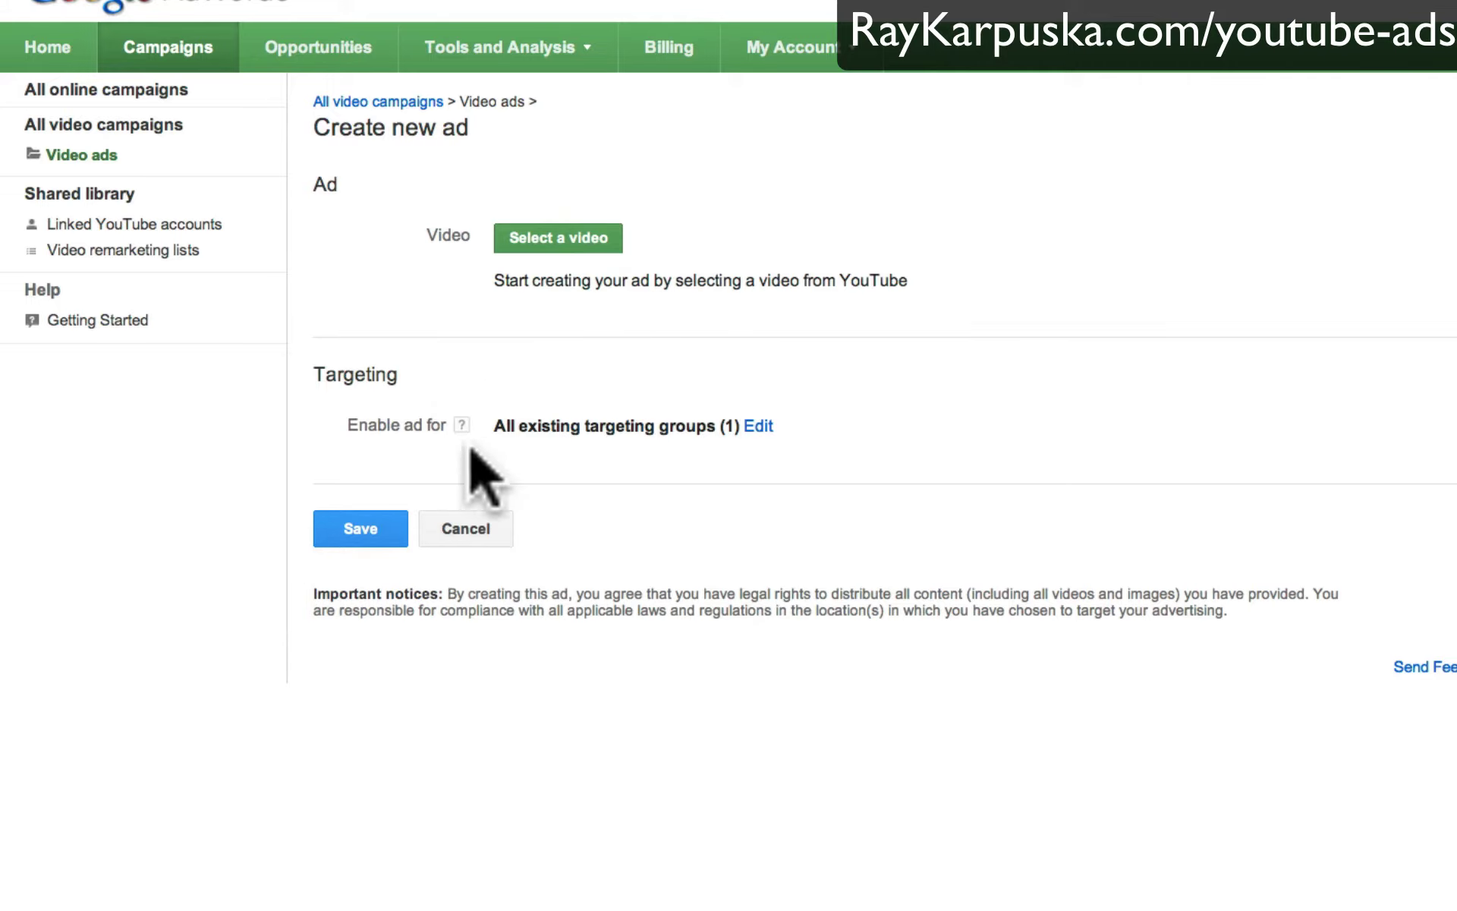
pyautogui.click(462, 517)
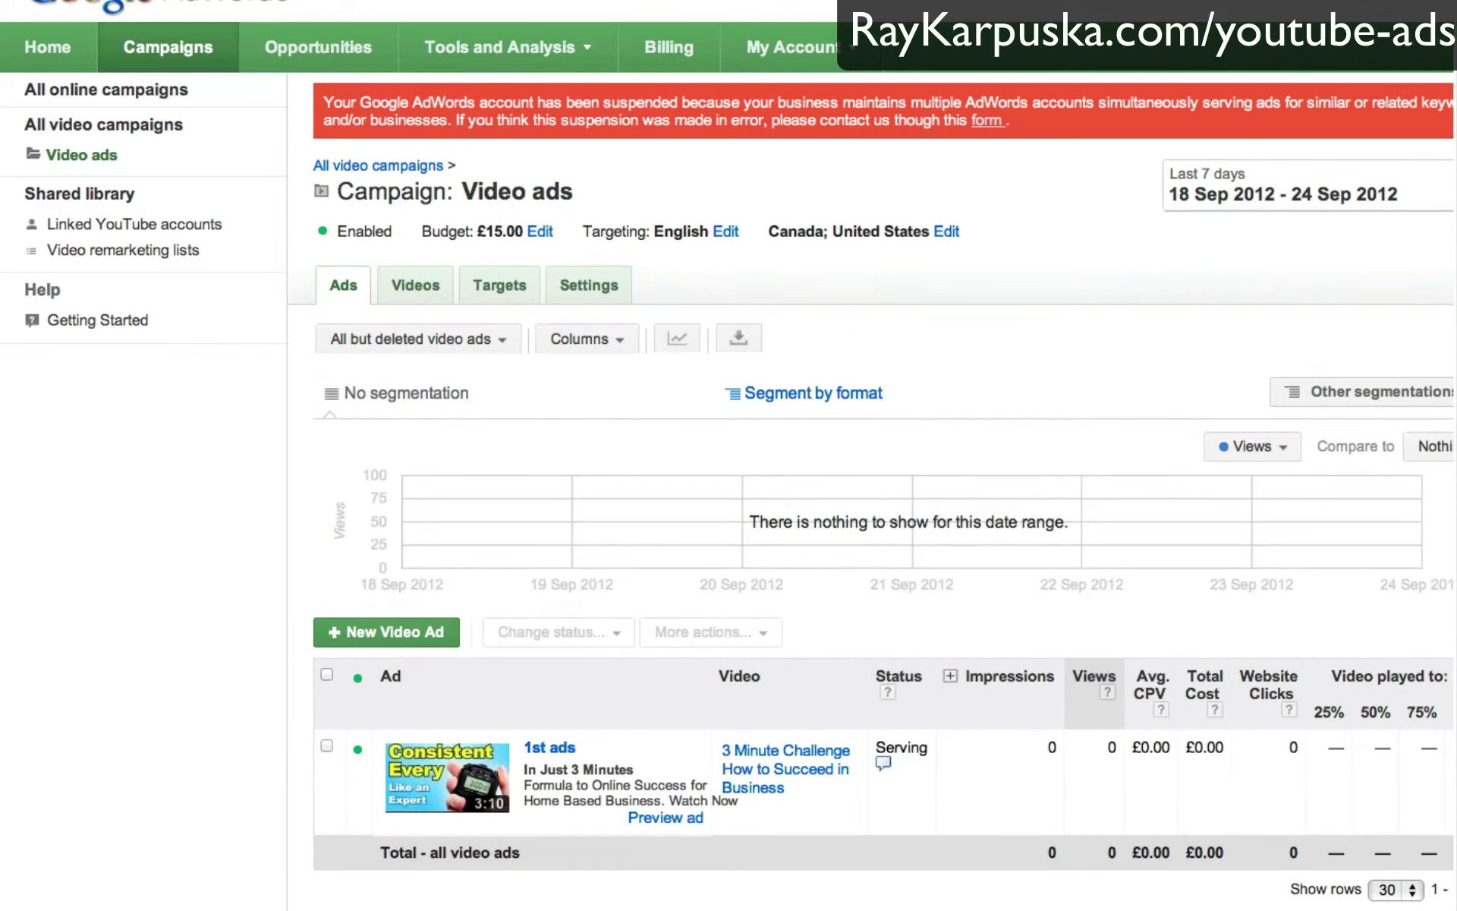
# Step: Switch to Keynote to check the STEPS slide, and switch on to the YouTube video list in Safari
pyautogui.press('super+Tab')
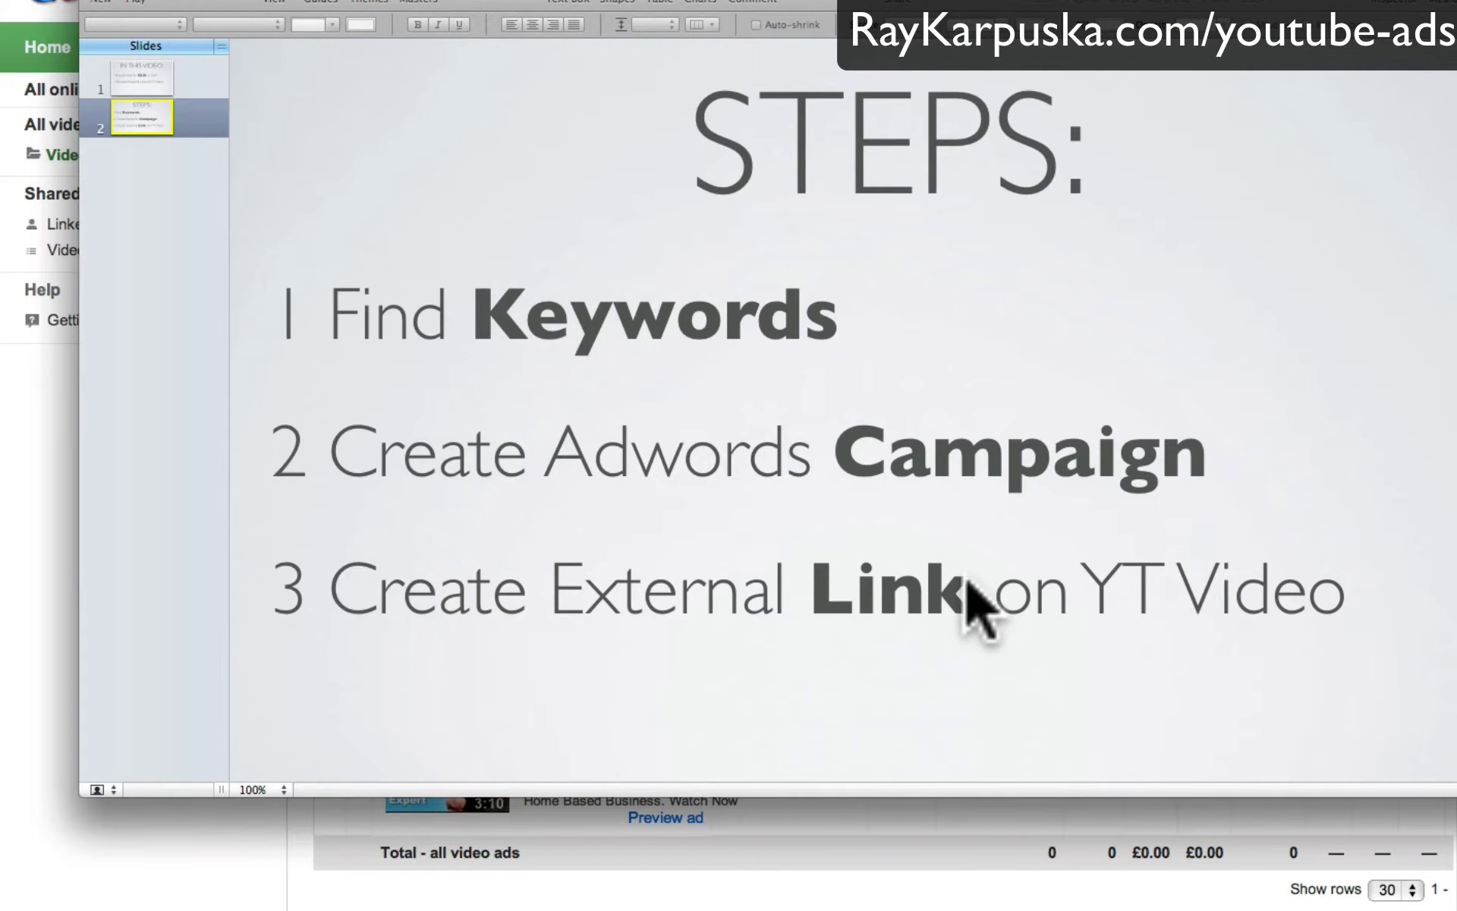
pyautogui.press('super+Tab')
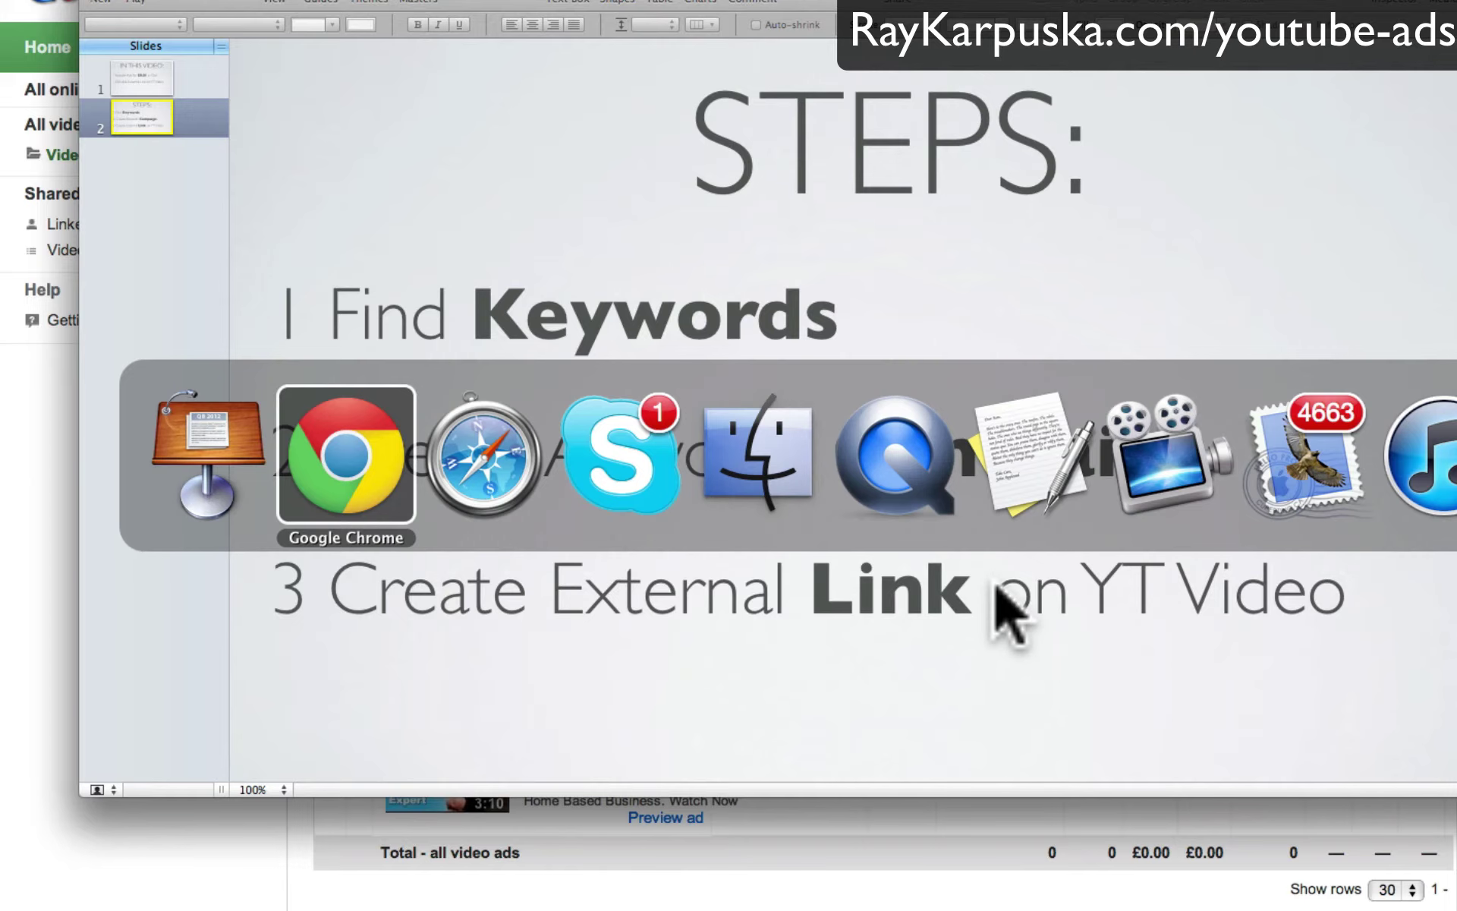
pyautogui.press('super+Tab')
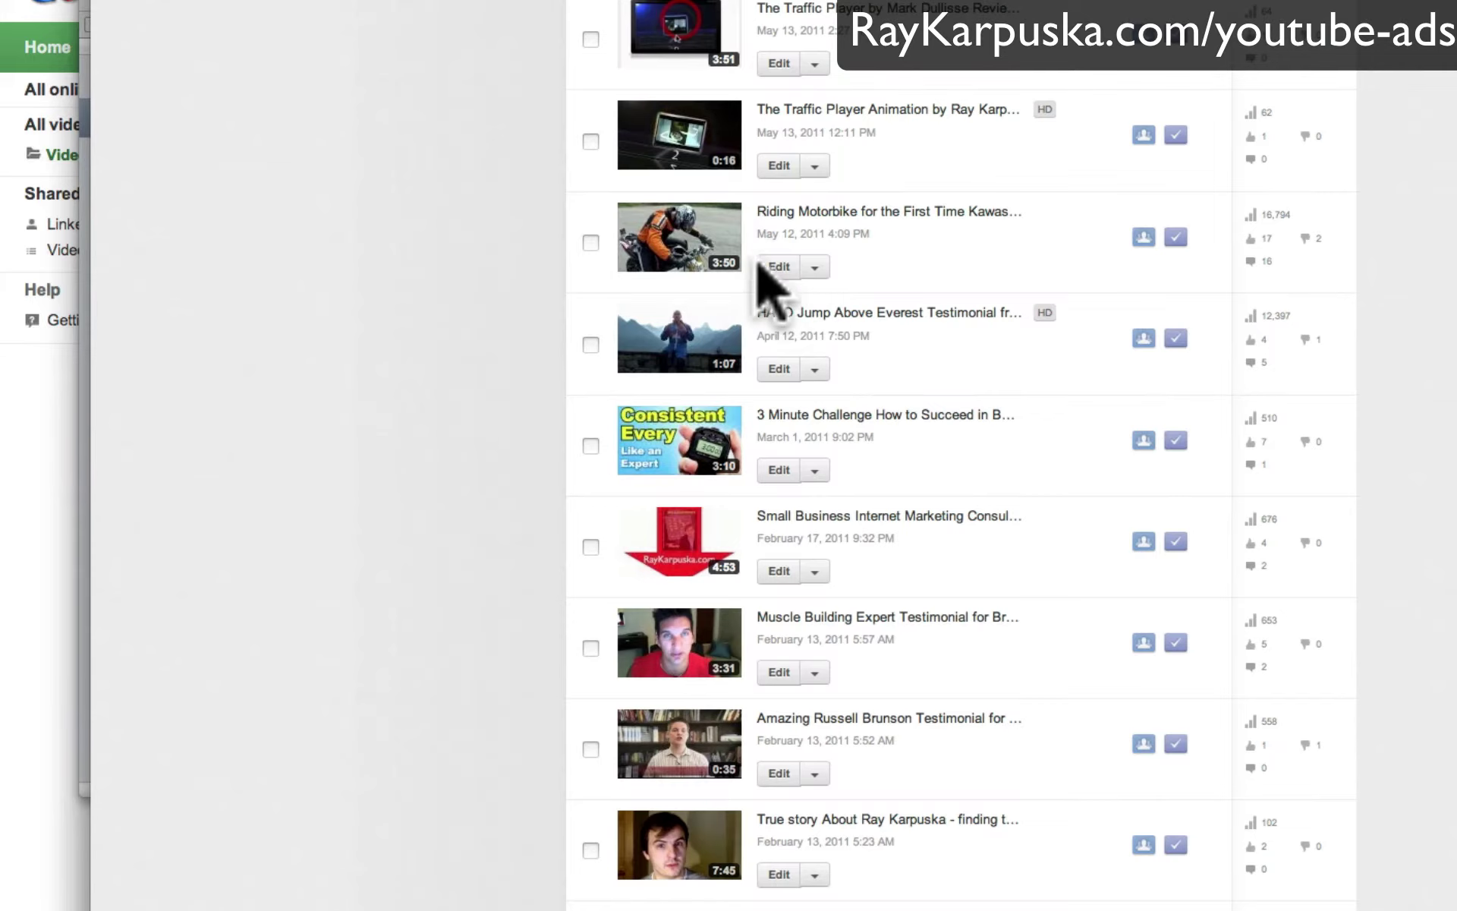
# Step: Find the video "3 Minute Challenge How to Succeed in Business" in the uploaded videos and open it for editing
pyautogui.scroll(20, 565, 319)
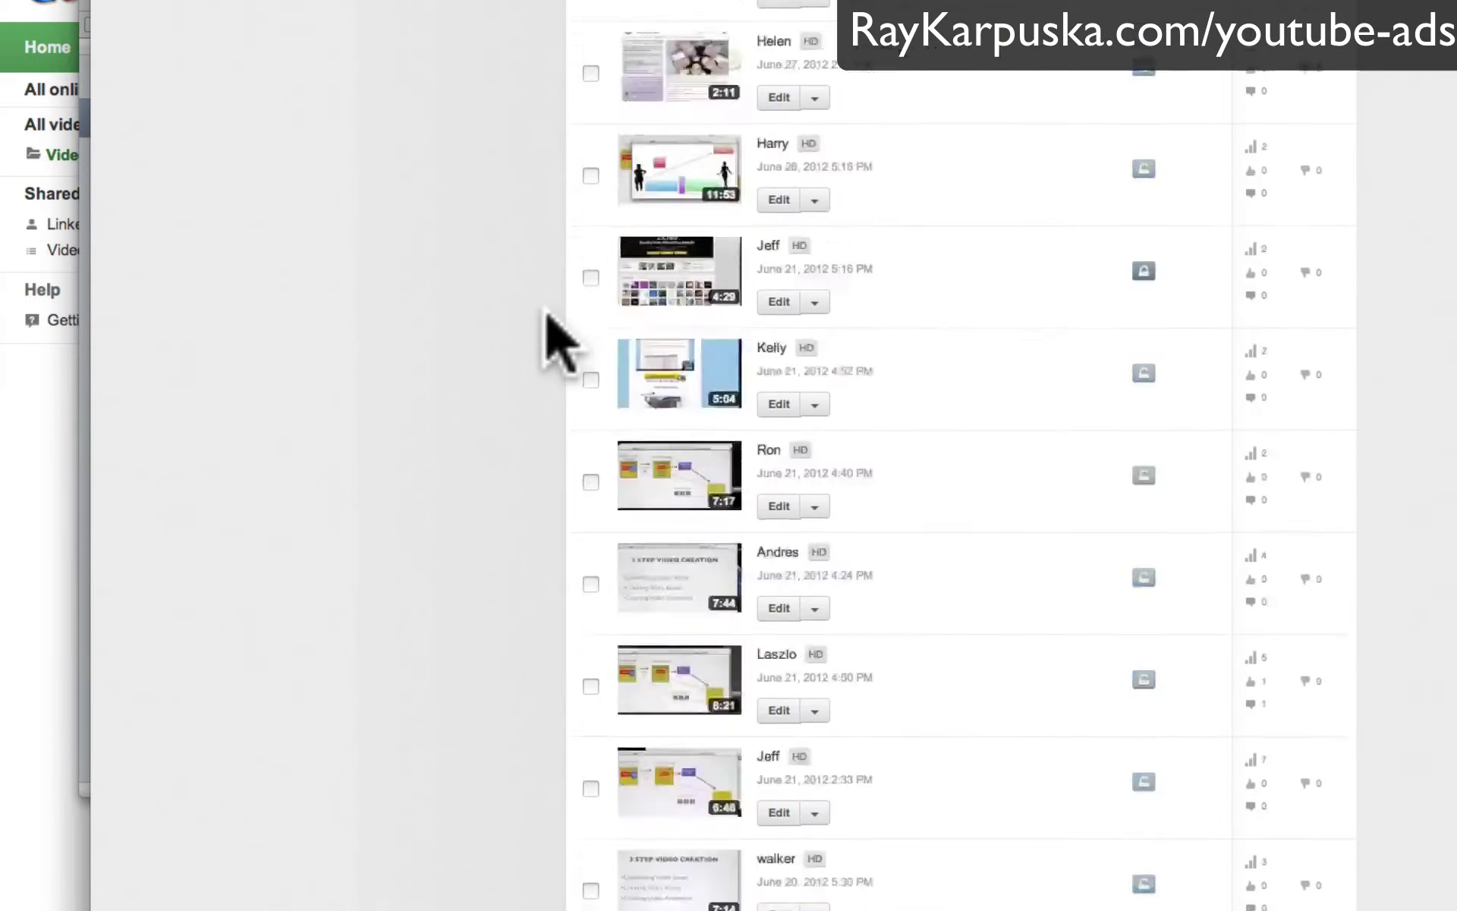
pyautogui.scroll(-20, 547, 315)
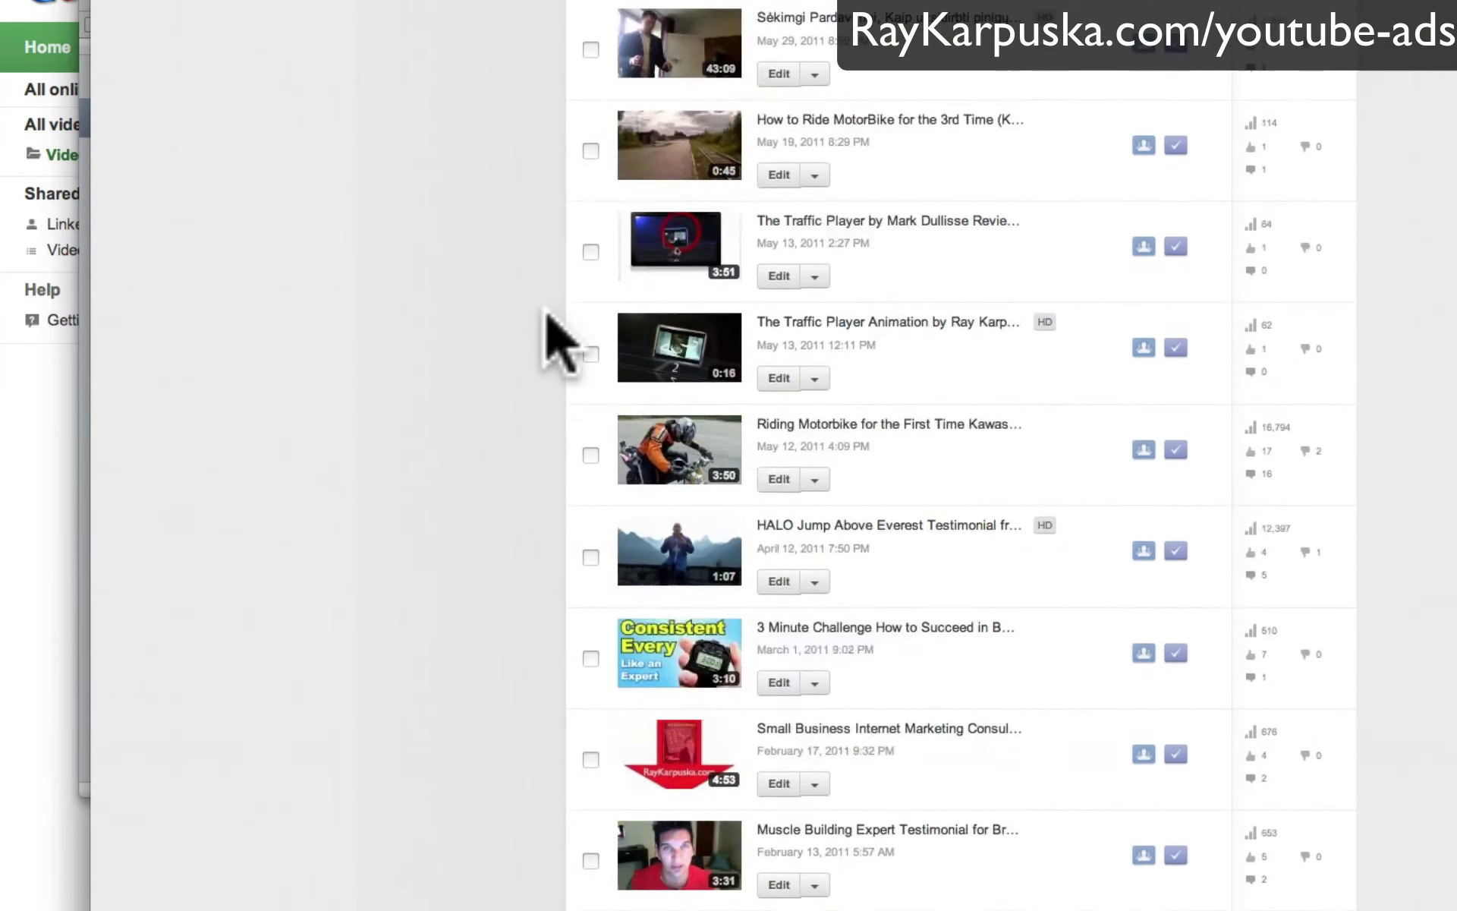
pyautogui.scroll(-3, 558, 341)
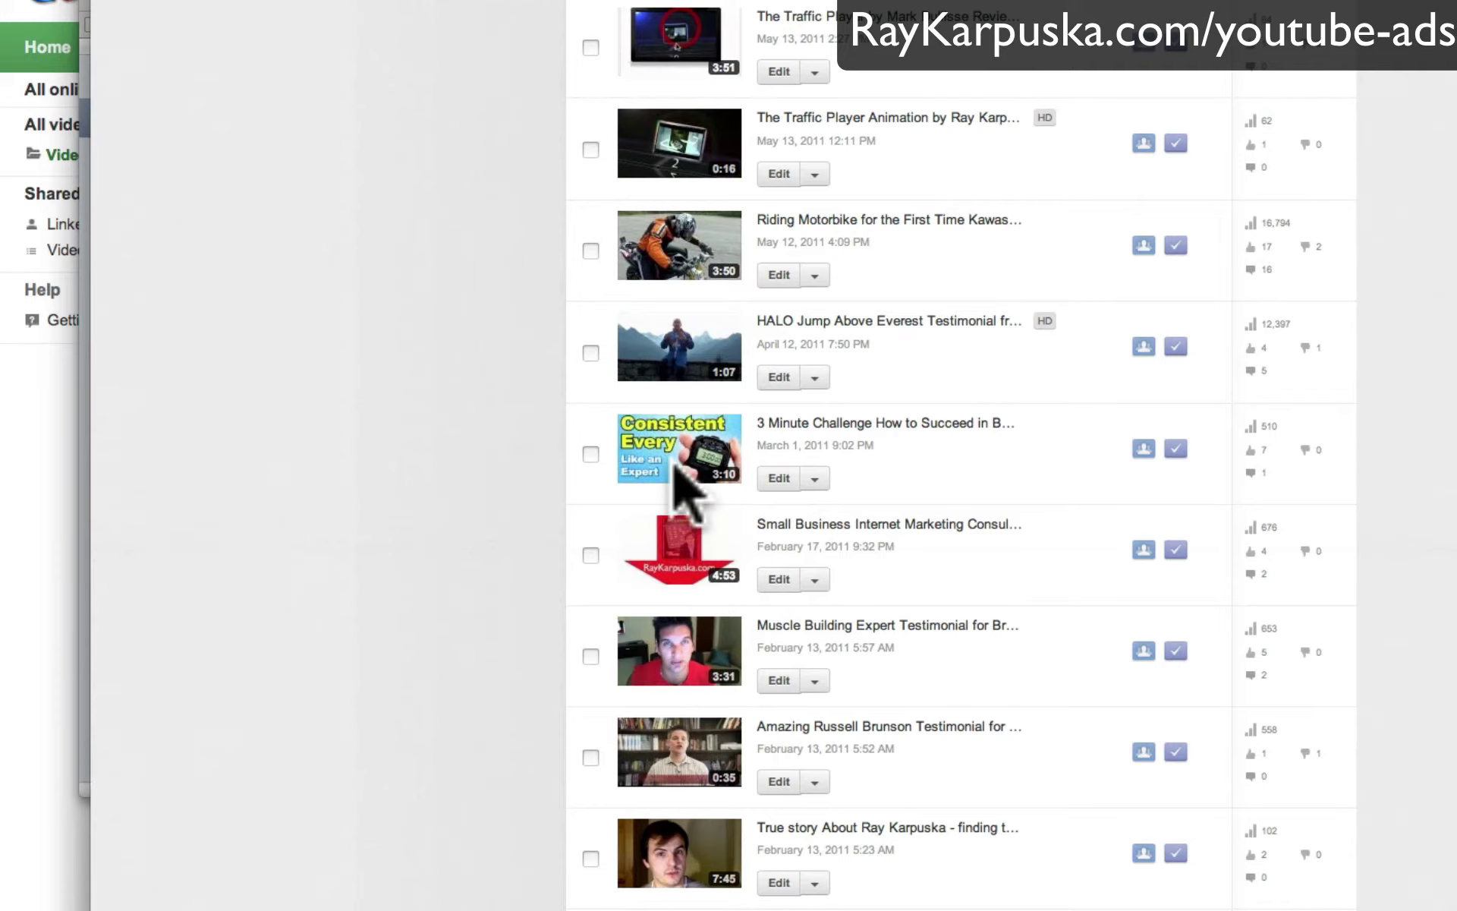
pyautogui.scroll(-1, 442, 351)
pyautogui.scroll(-1, 504, 423)
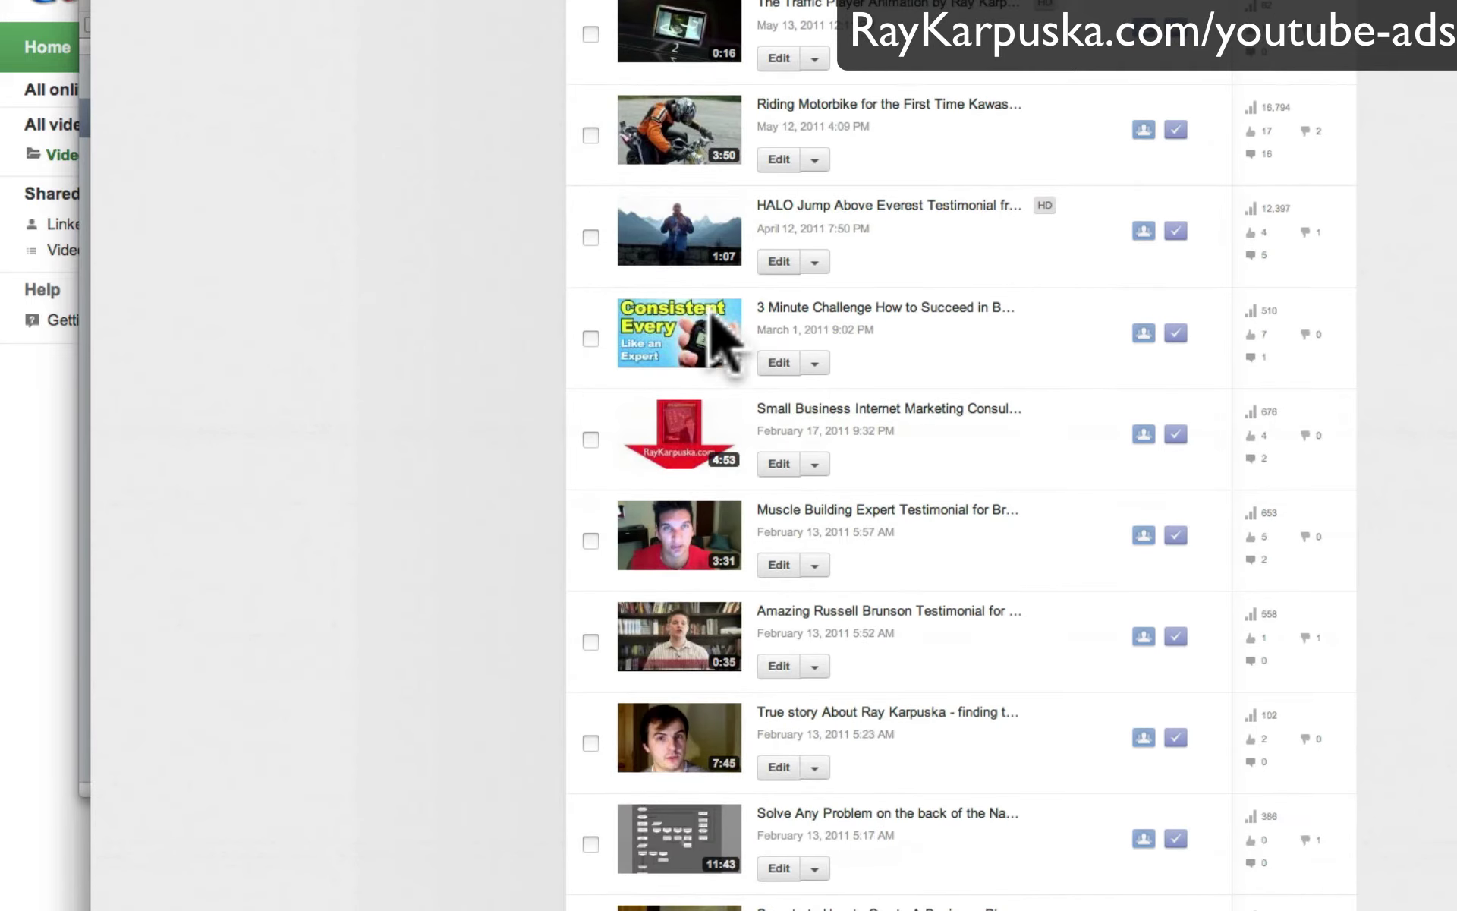
pyautogui.click(772, 363)
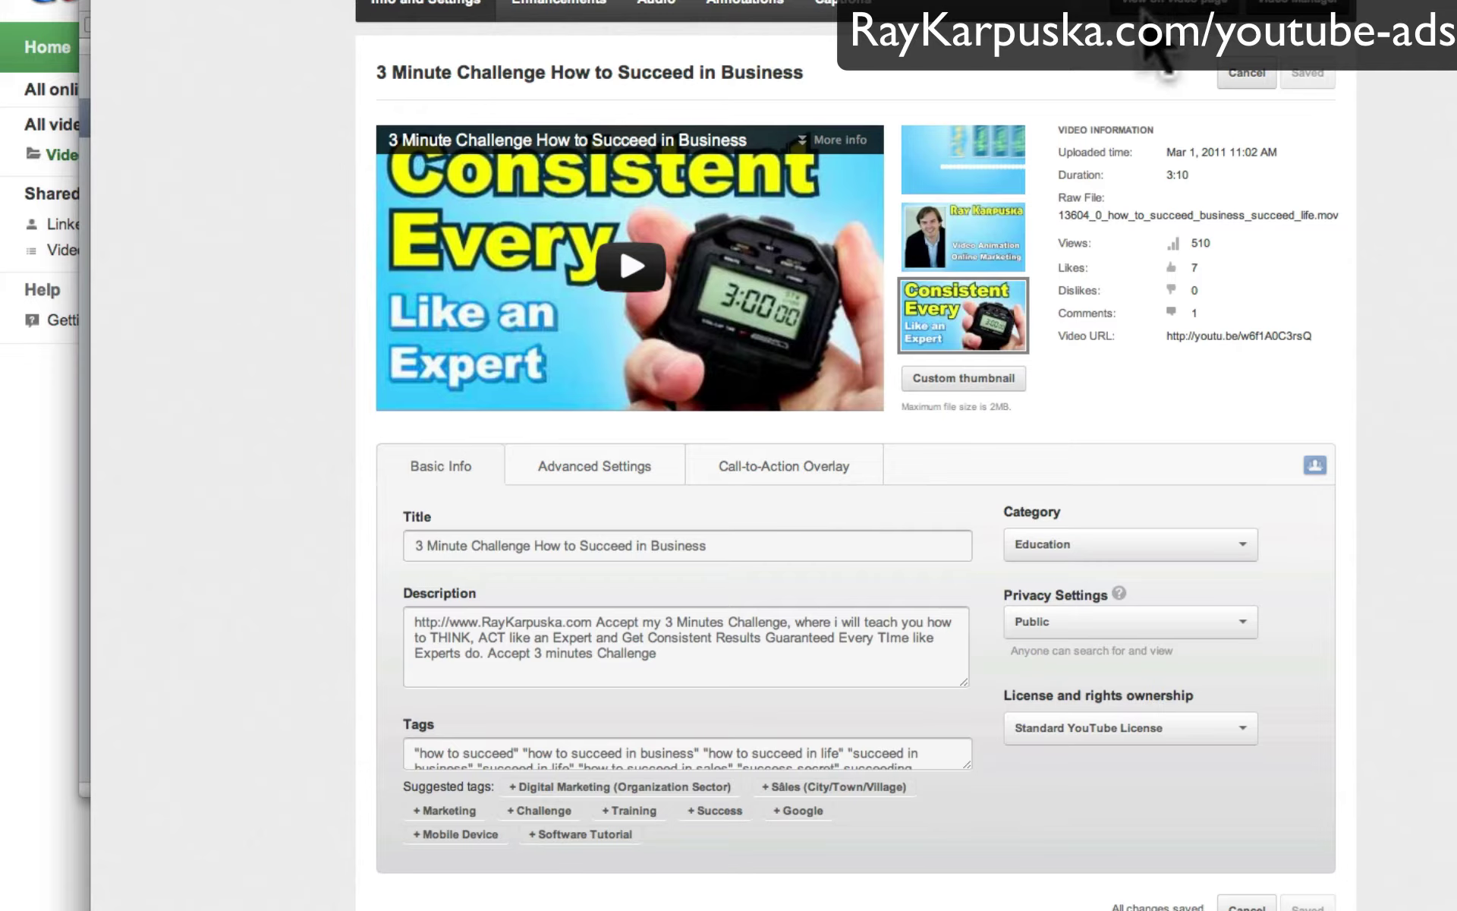
# Step: View the 3 Minute Challenge video on its YouTube page and pause its playback
pyautogui.scroll(1, 1187, 31)
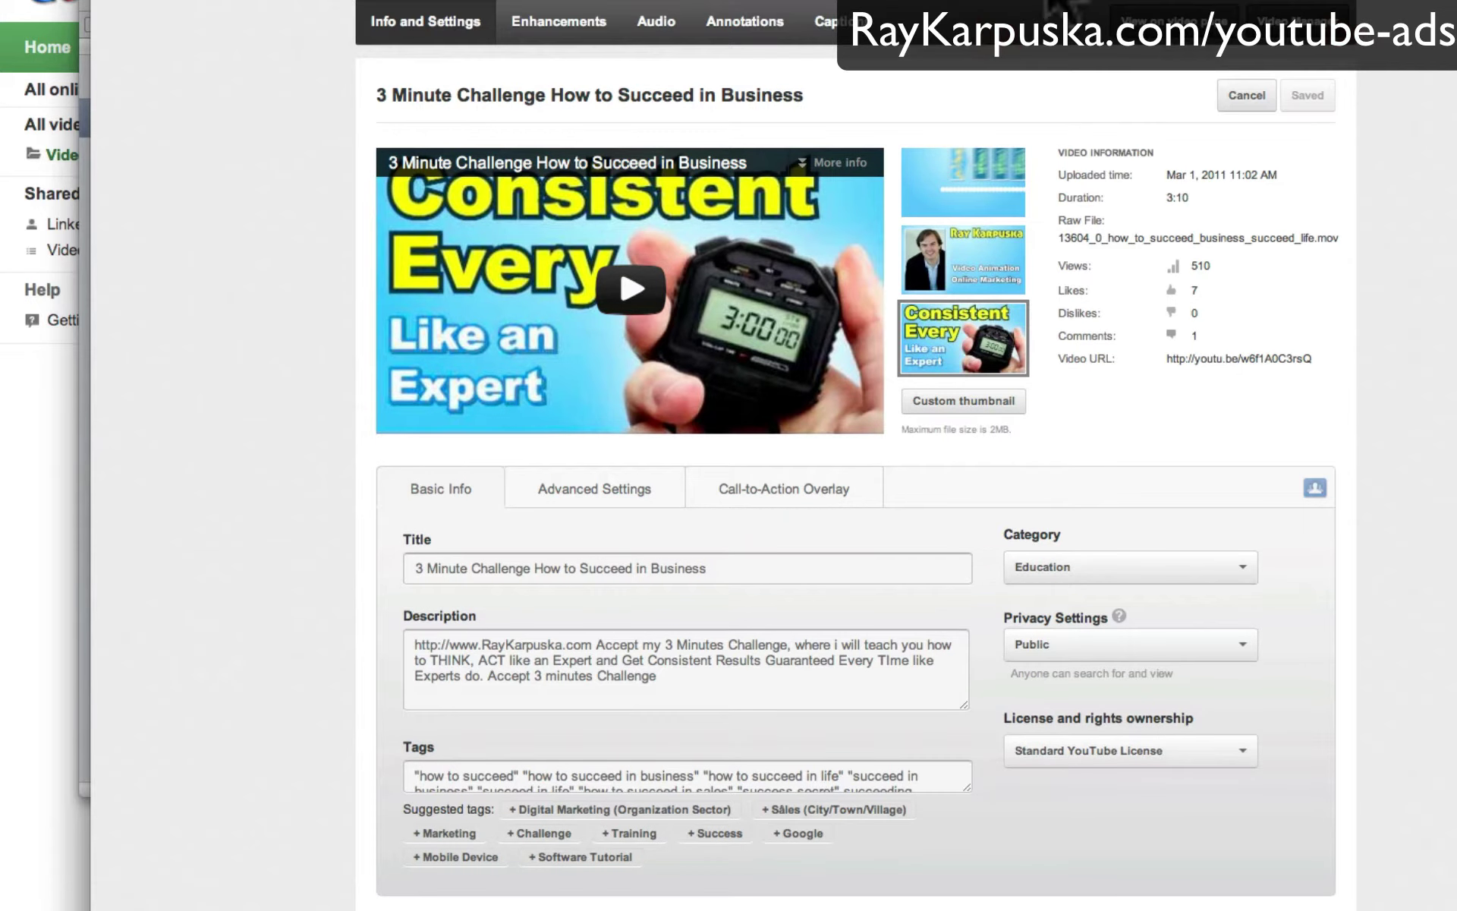
pyautogui.click(1172, 21)
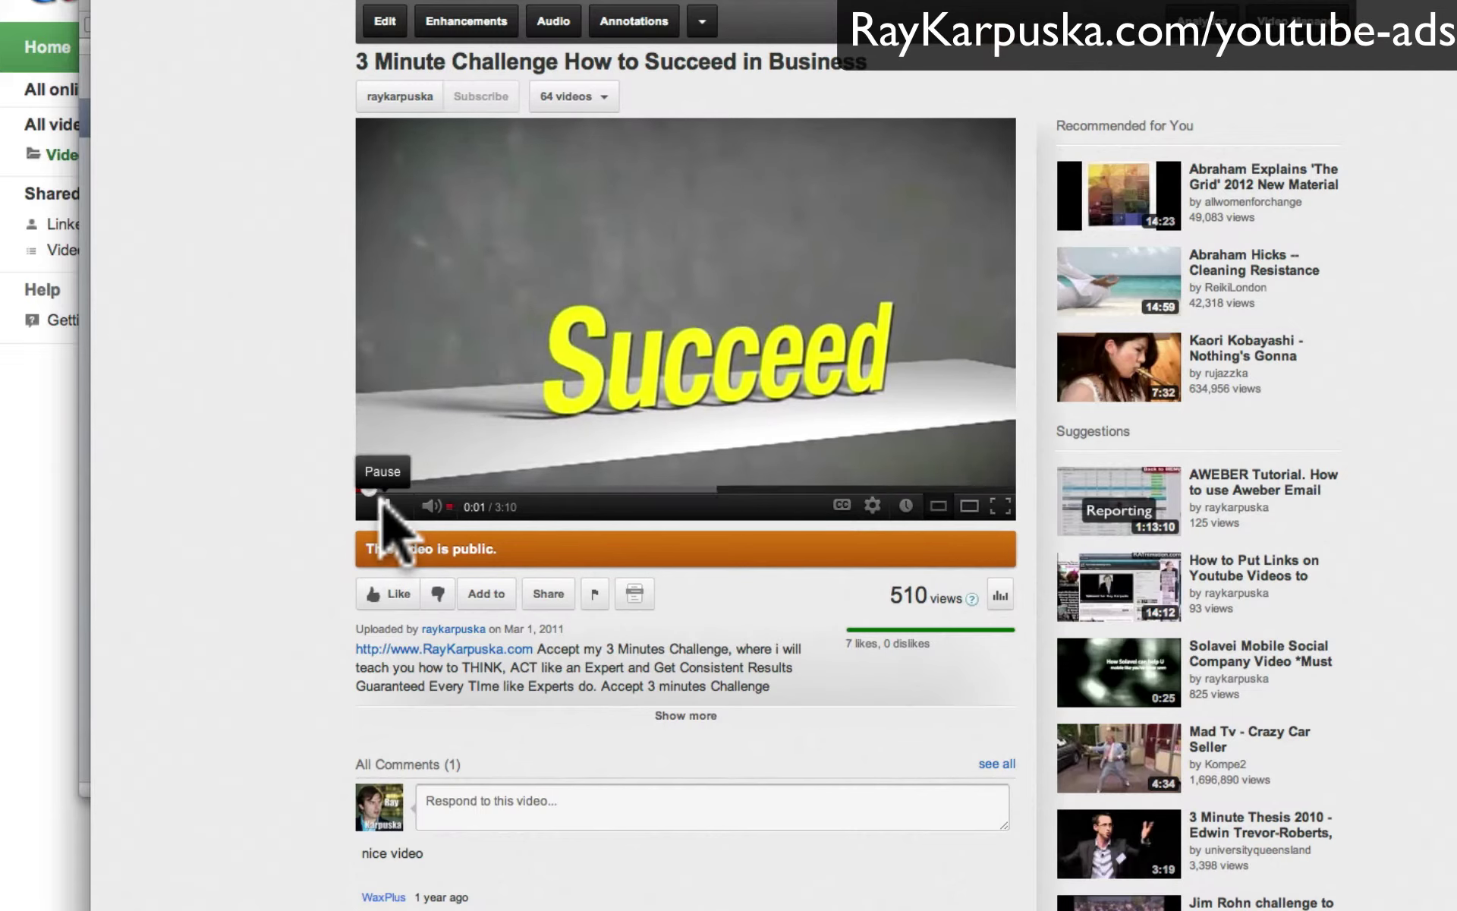
pyautogui.click(384, 504)
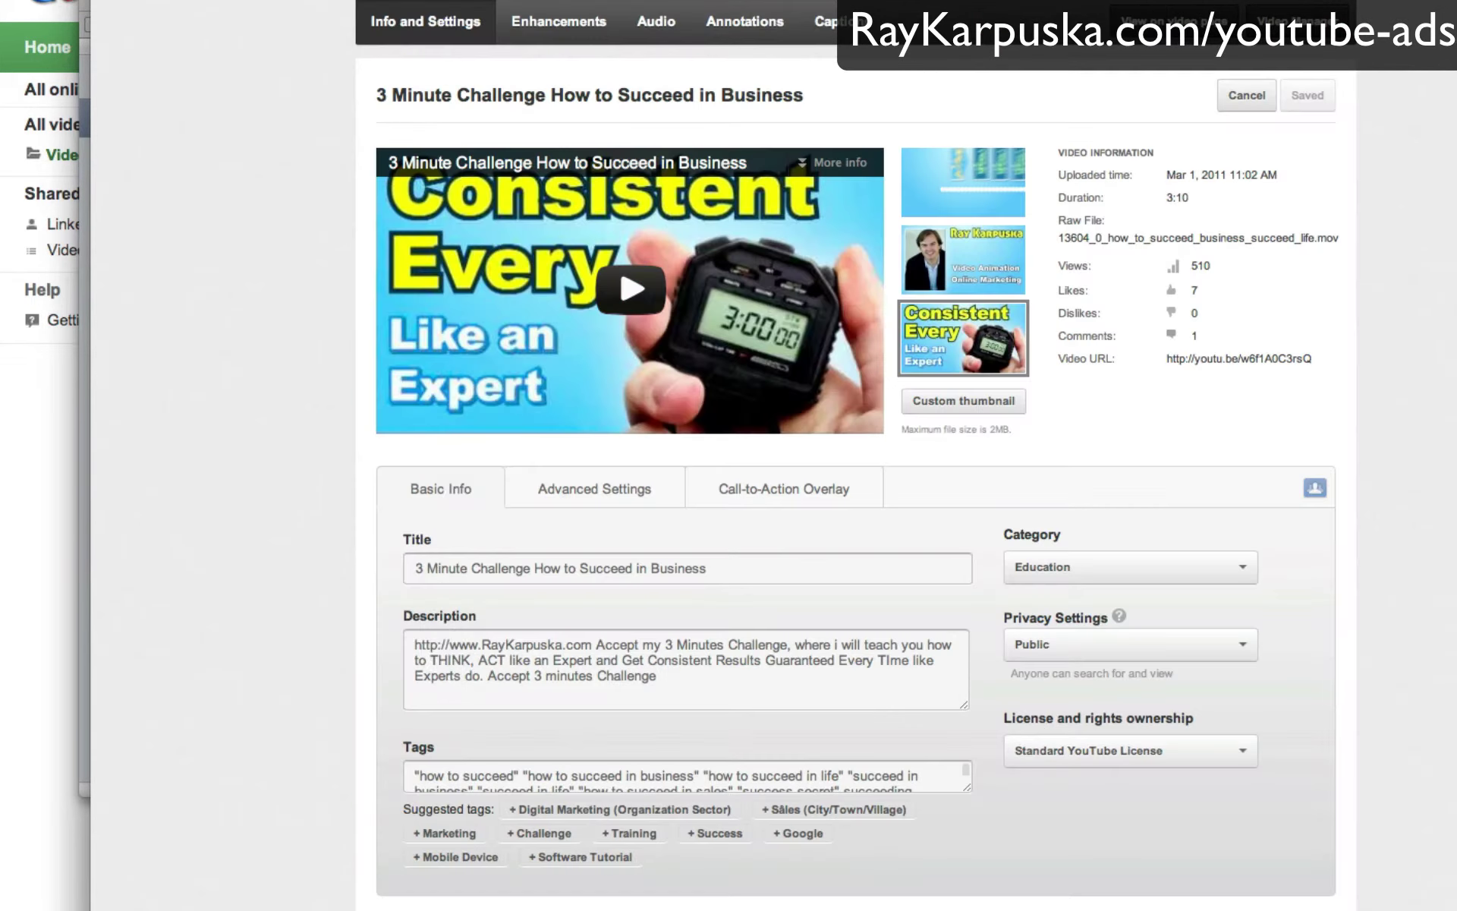
# Step: Fill in the call-to-action overlay with headline "Make Money in 3 Minutes" and description lines "Download the Formula for Successful" and "Home Based Business. Get it Here"
pyautogui.click(721, 489)
pyautogui.click(488, 581)
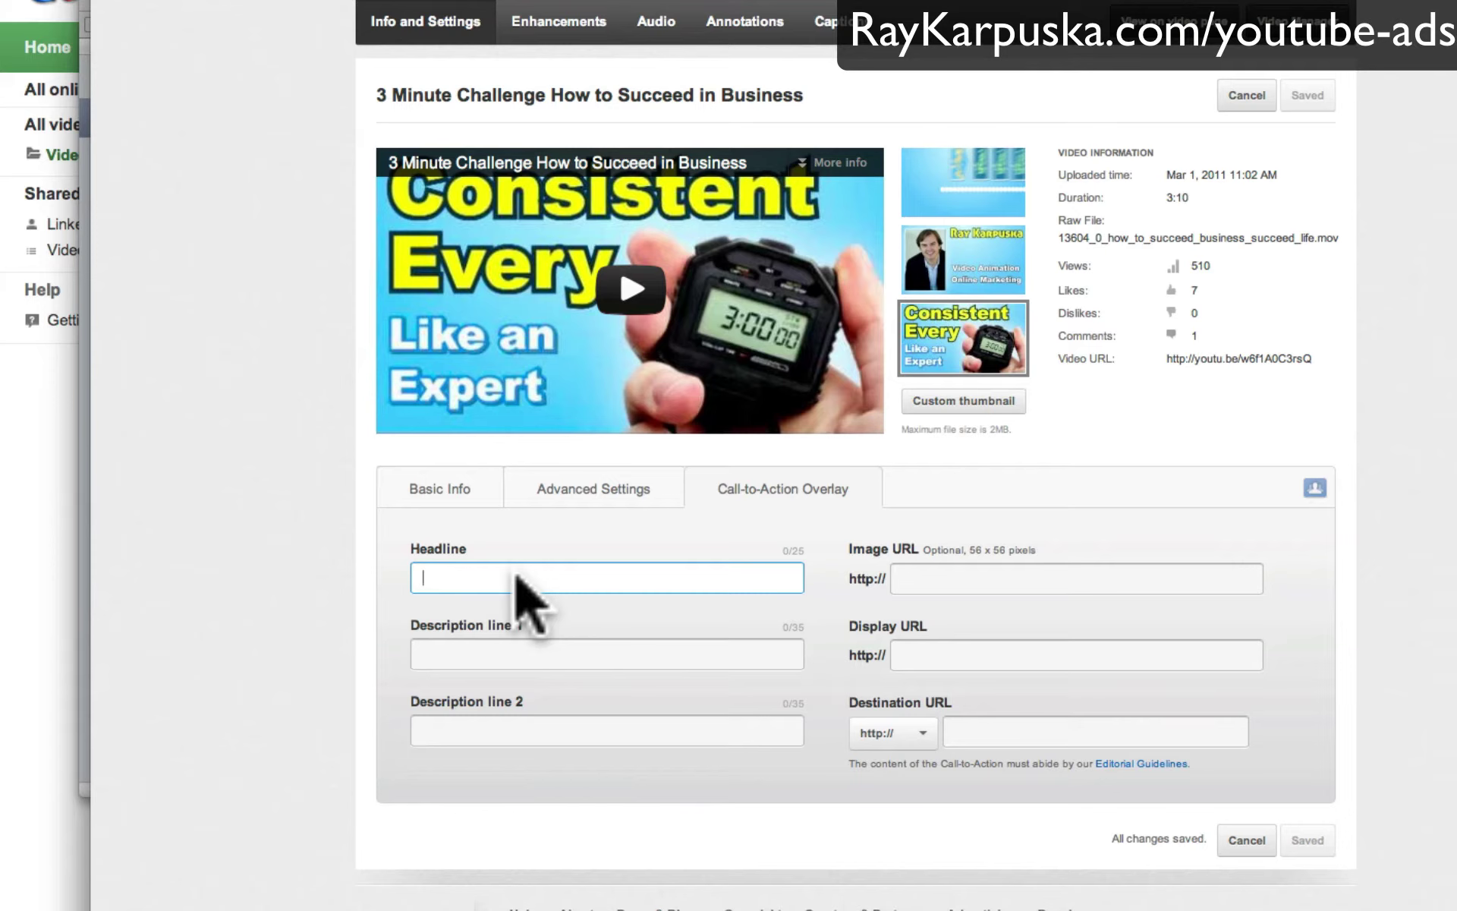
pyautogui.write('Make Money in 3 Minutes')
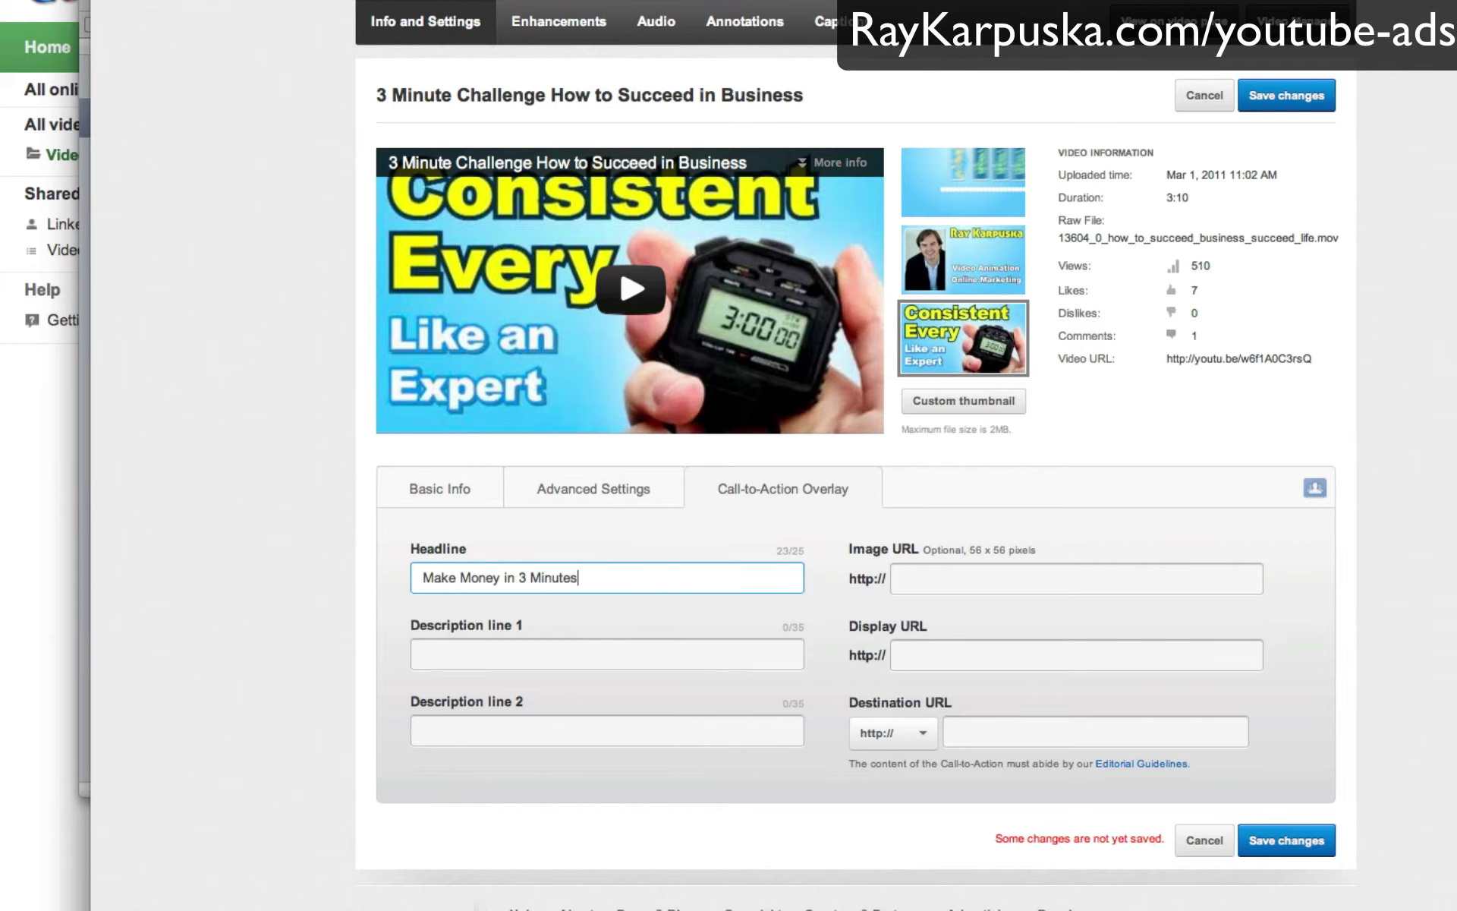
pyautogui.click(423, 655)
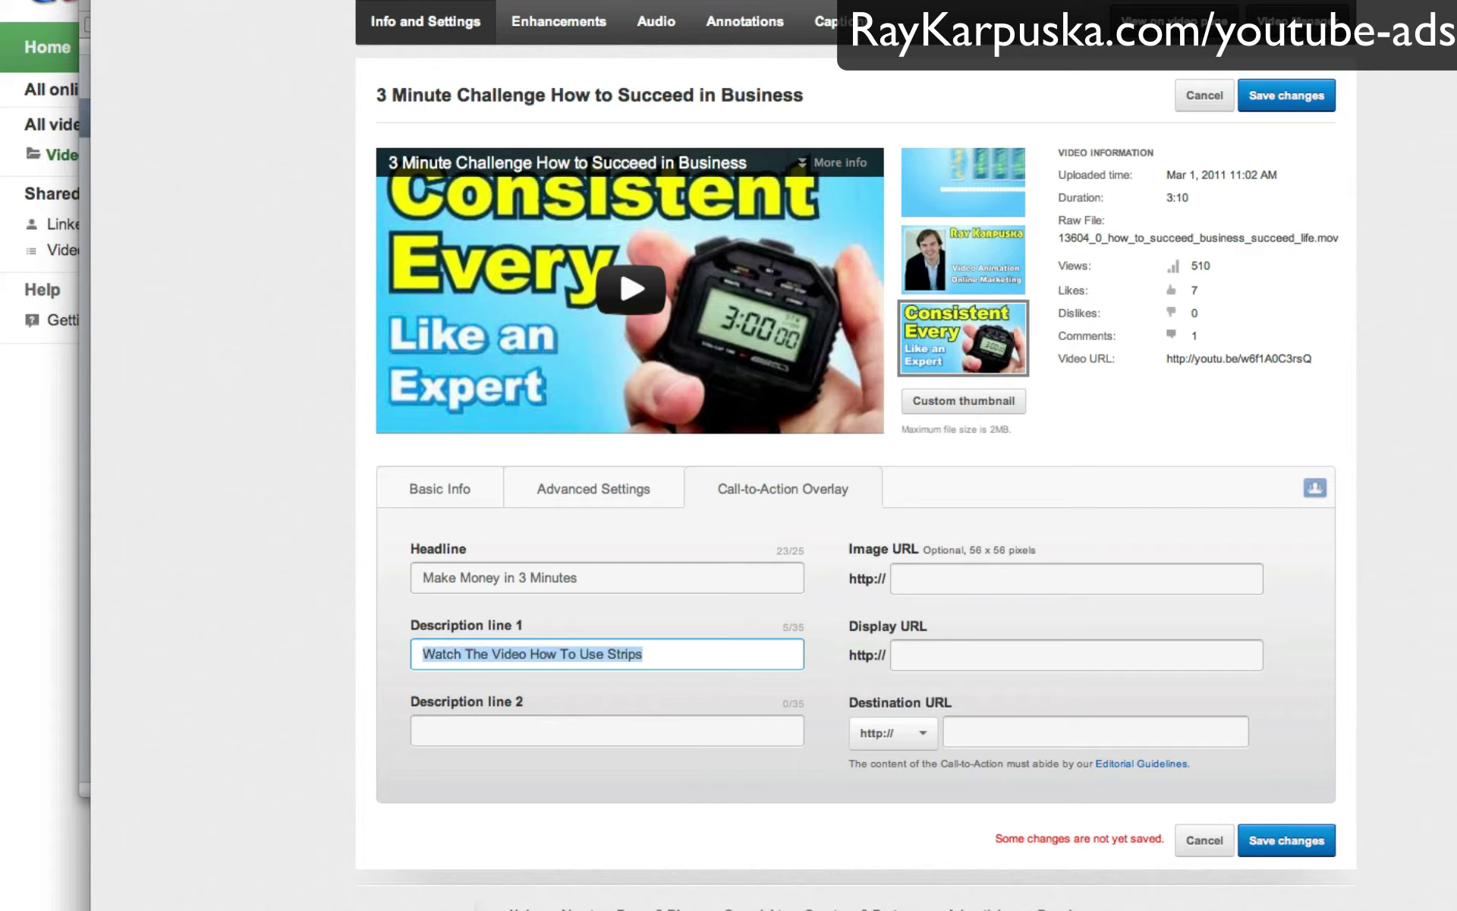
pyautogui.write('Download the Formula for Su')
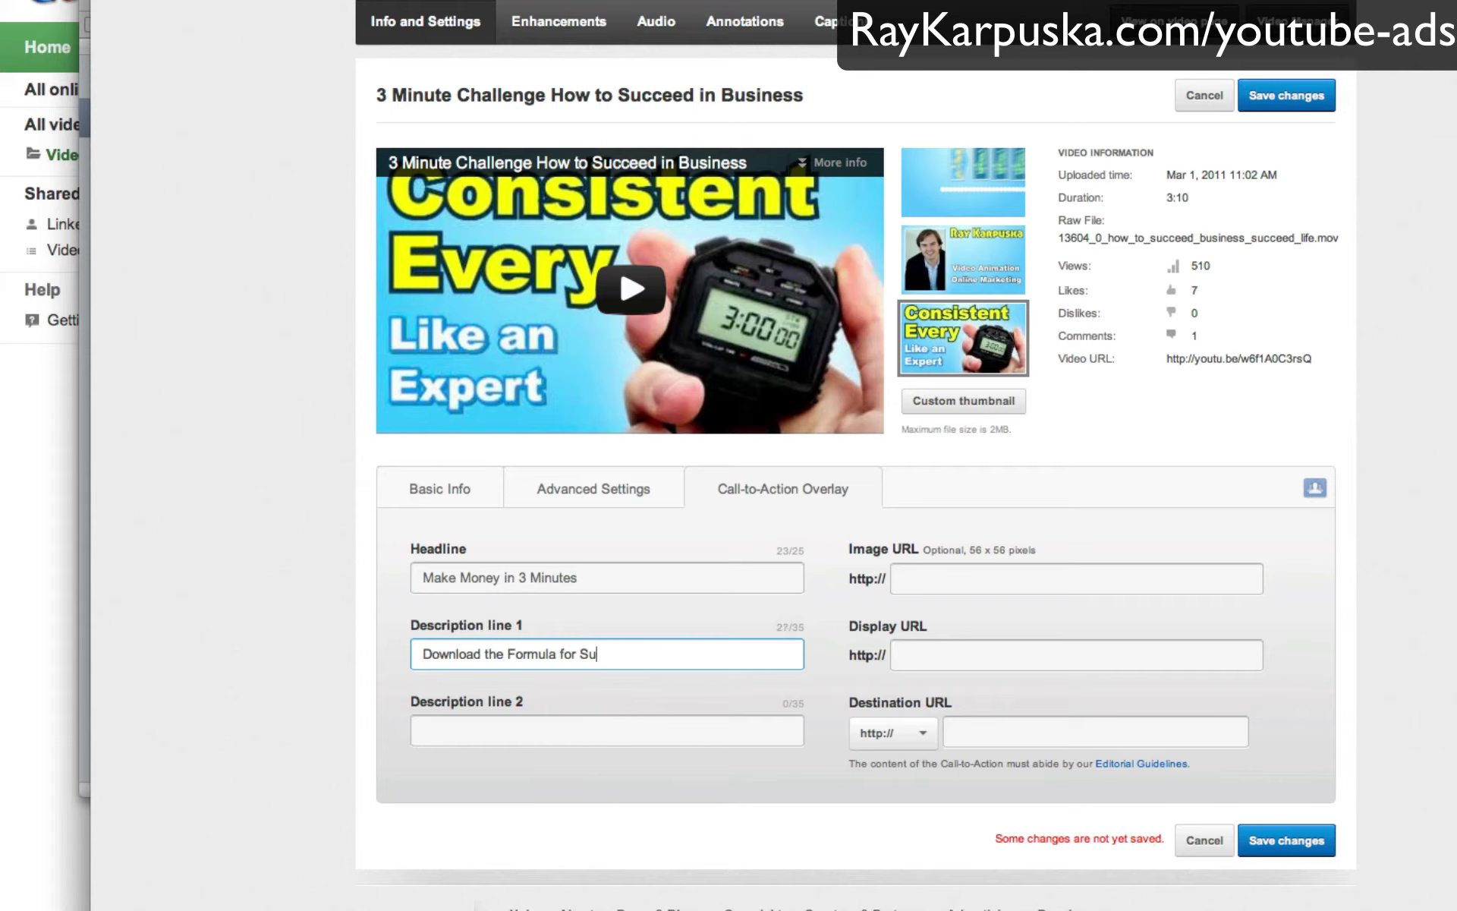
pyautogui.click(424, 730)
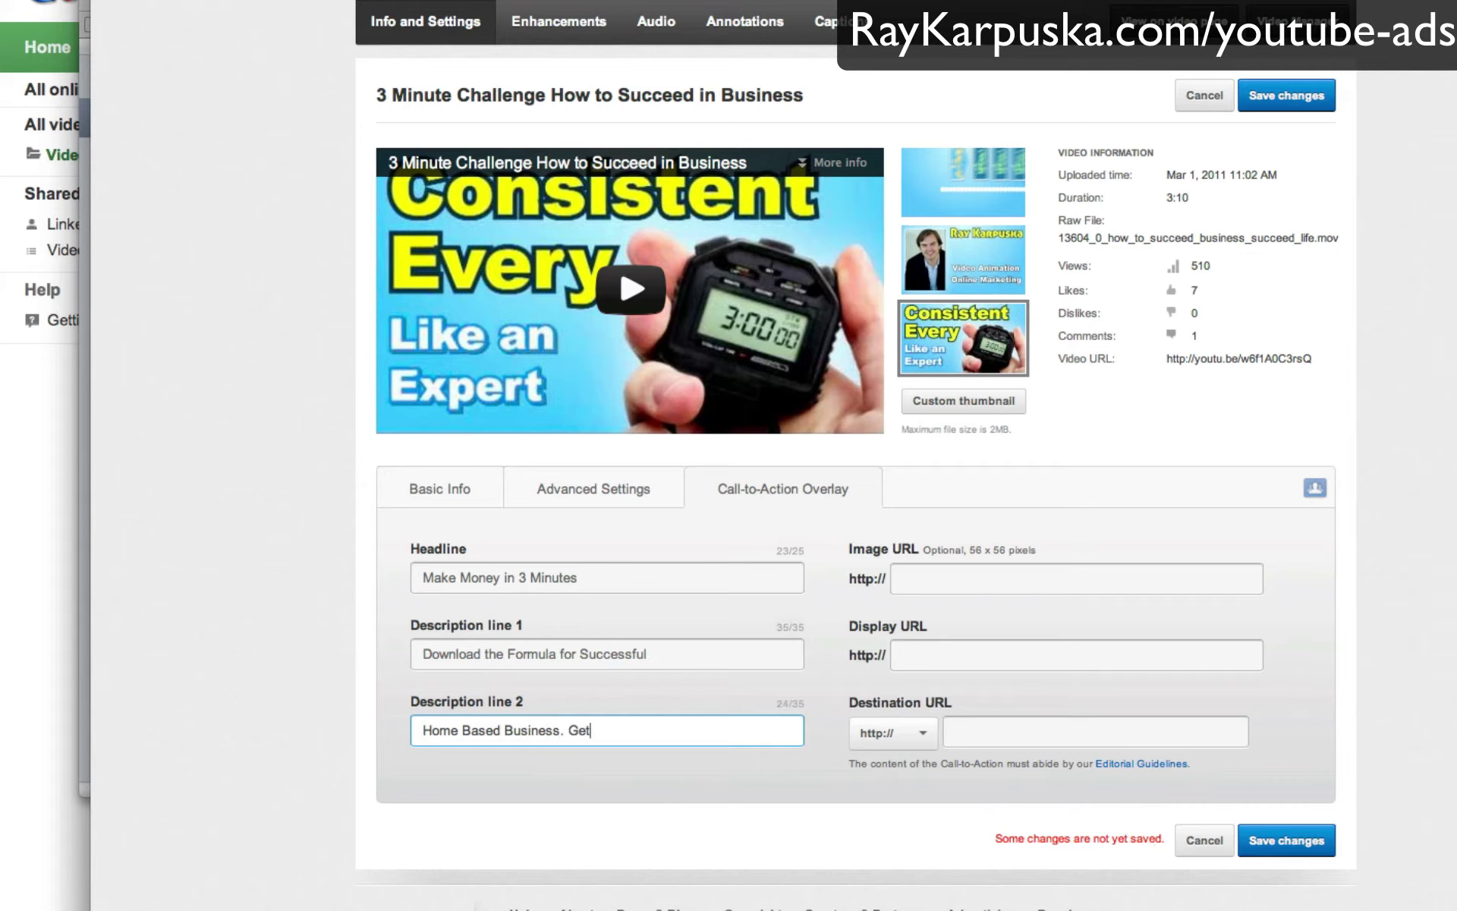
pyautogui.click(993, 579)
pyautogui.press('Down')
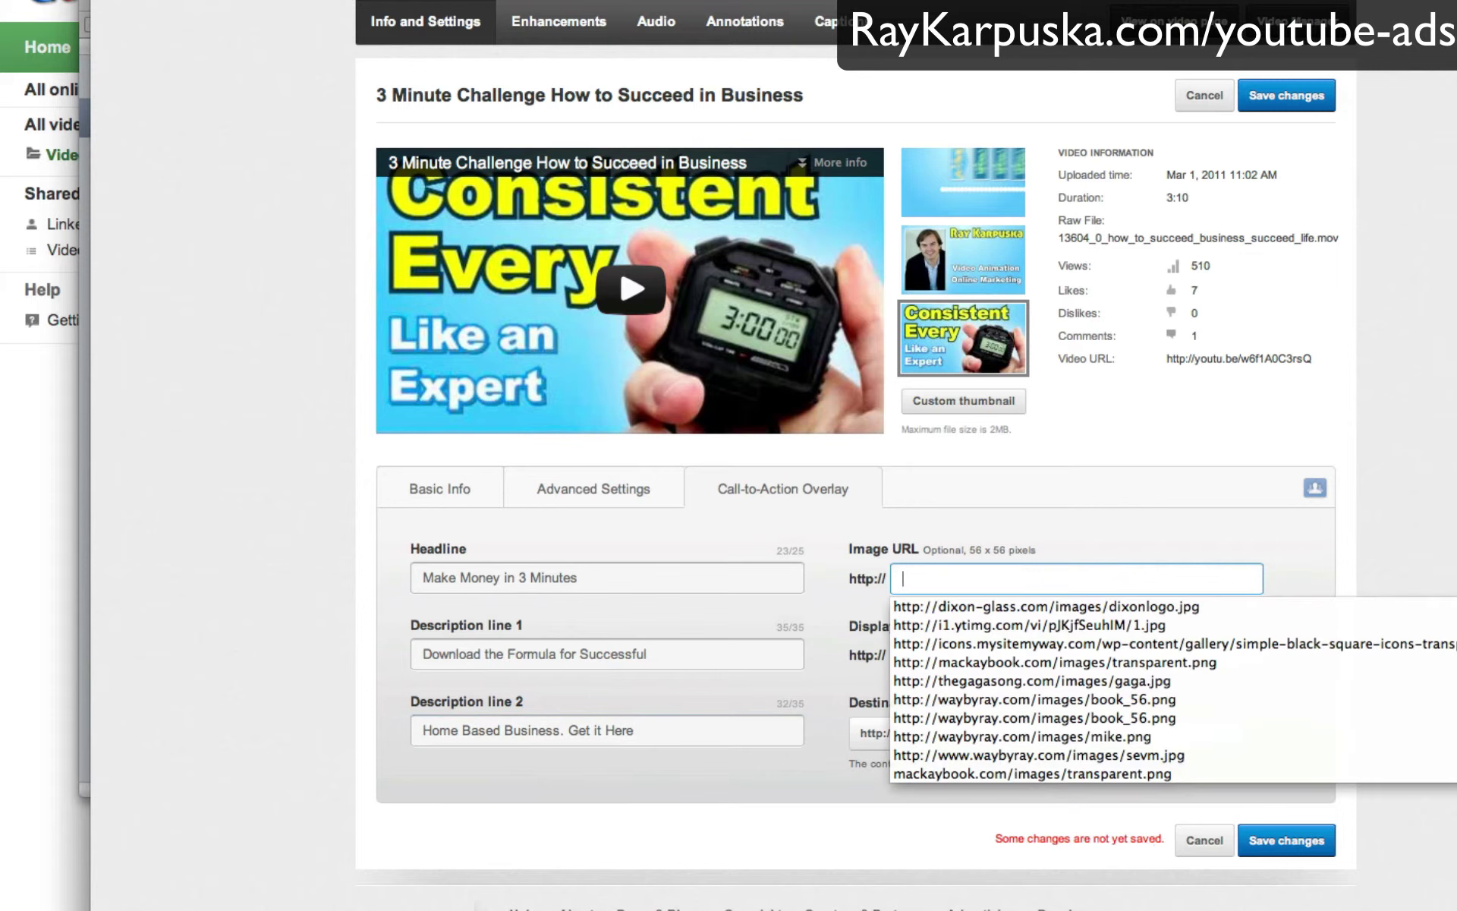
pyautogui.press('Down')
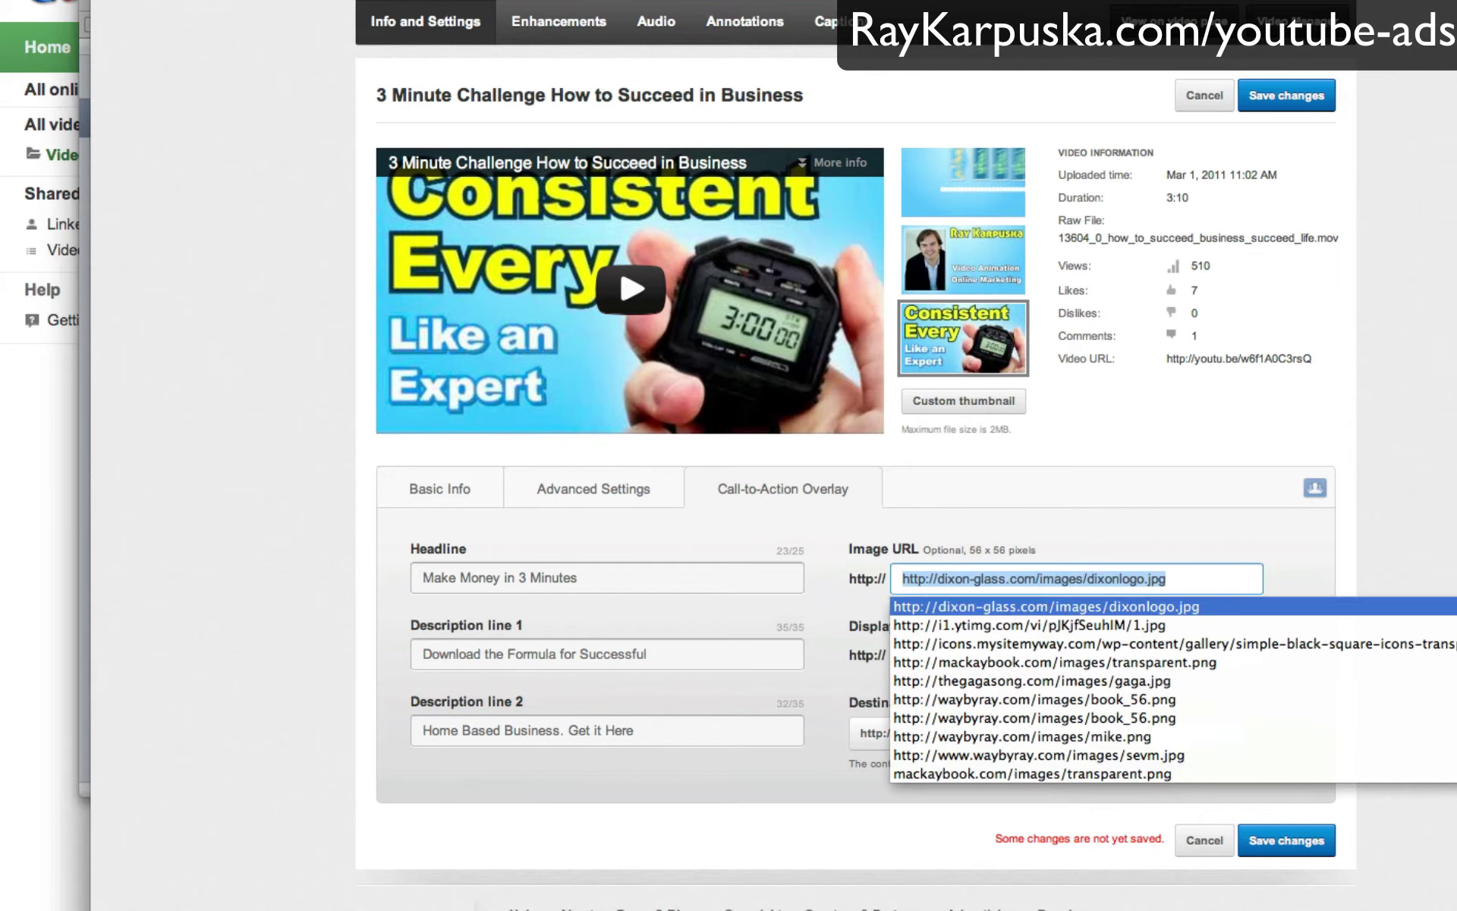
pyautogui.press('Down')
pyautogui.press('Down')
pyautogui.press('Down')
pyautogui.press('Down')
pyautogui.press('Down')
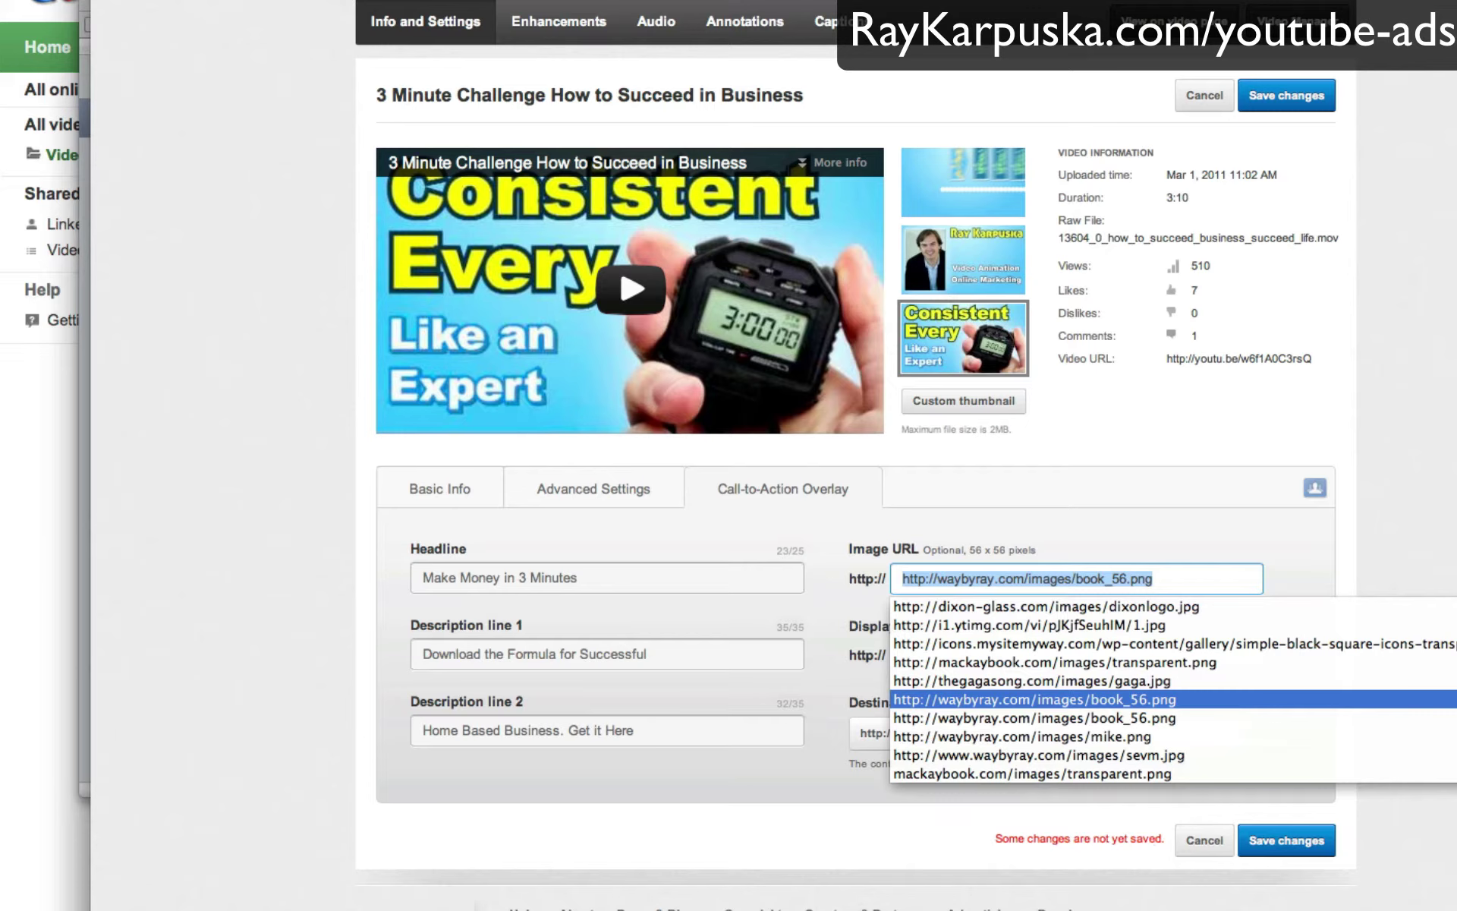
pyautogui.press('Return')
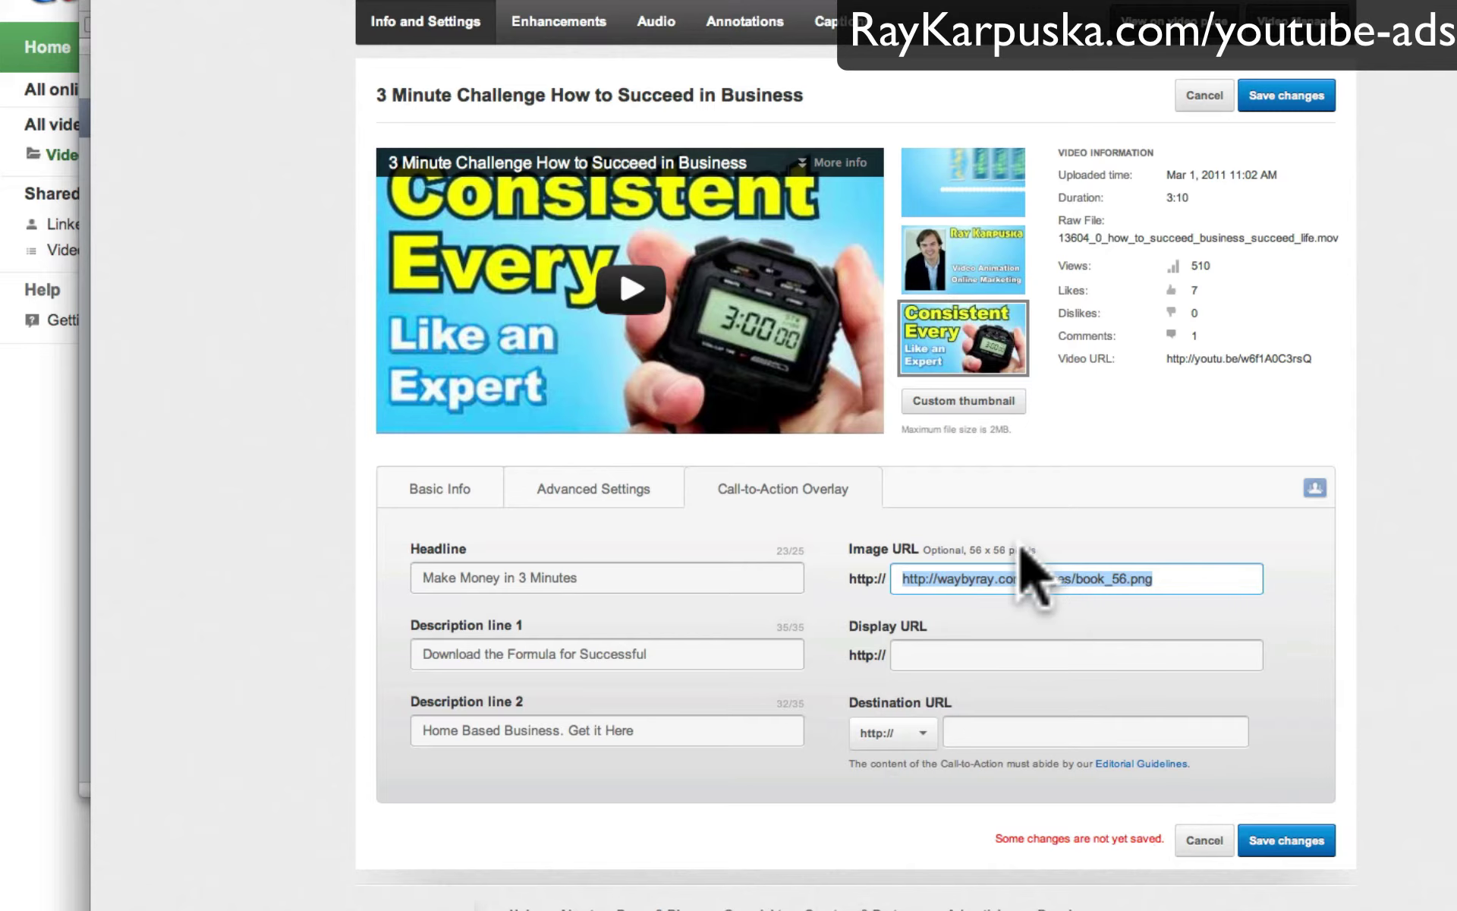
pyautogui.click(227, 531)
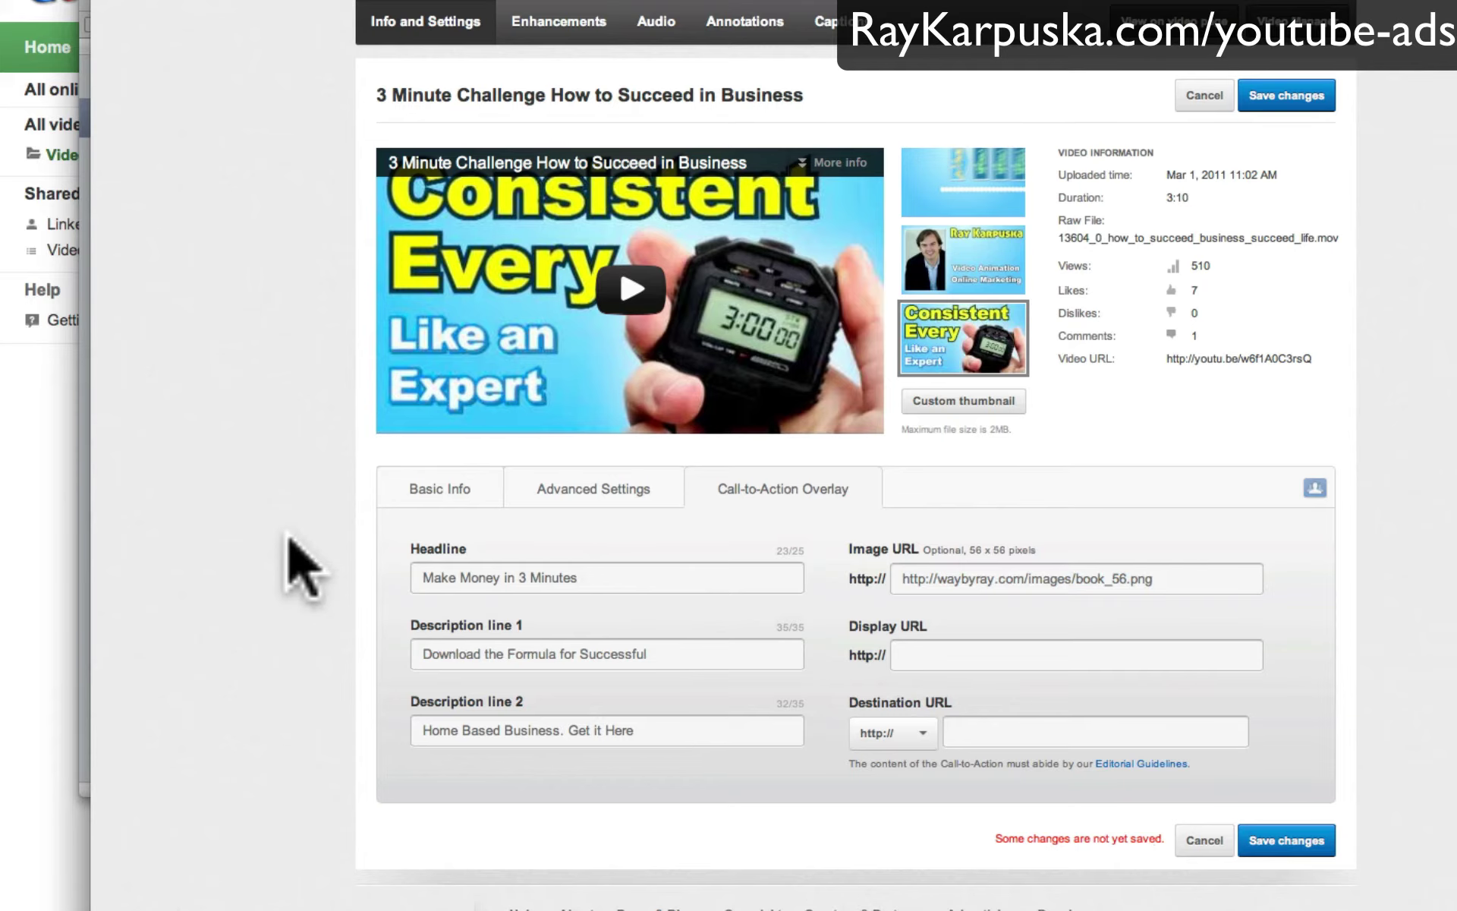
# Step: Open Google Images at image.google.com separately from the video editing page and search for "money"
pyautogui.press('super+n')
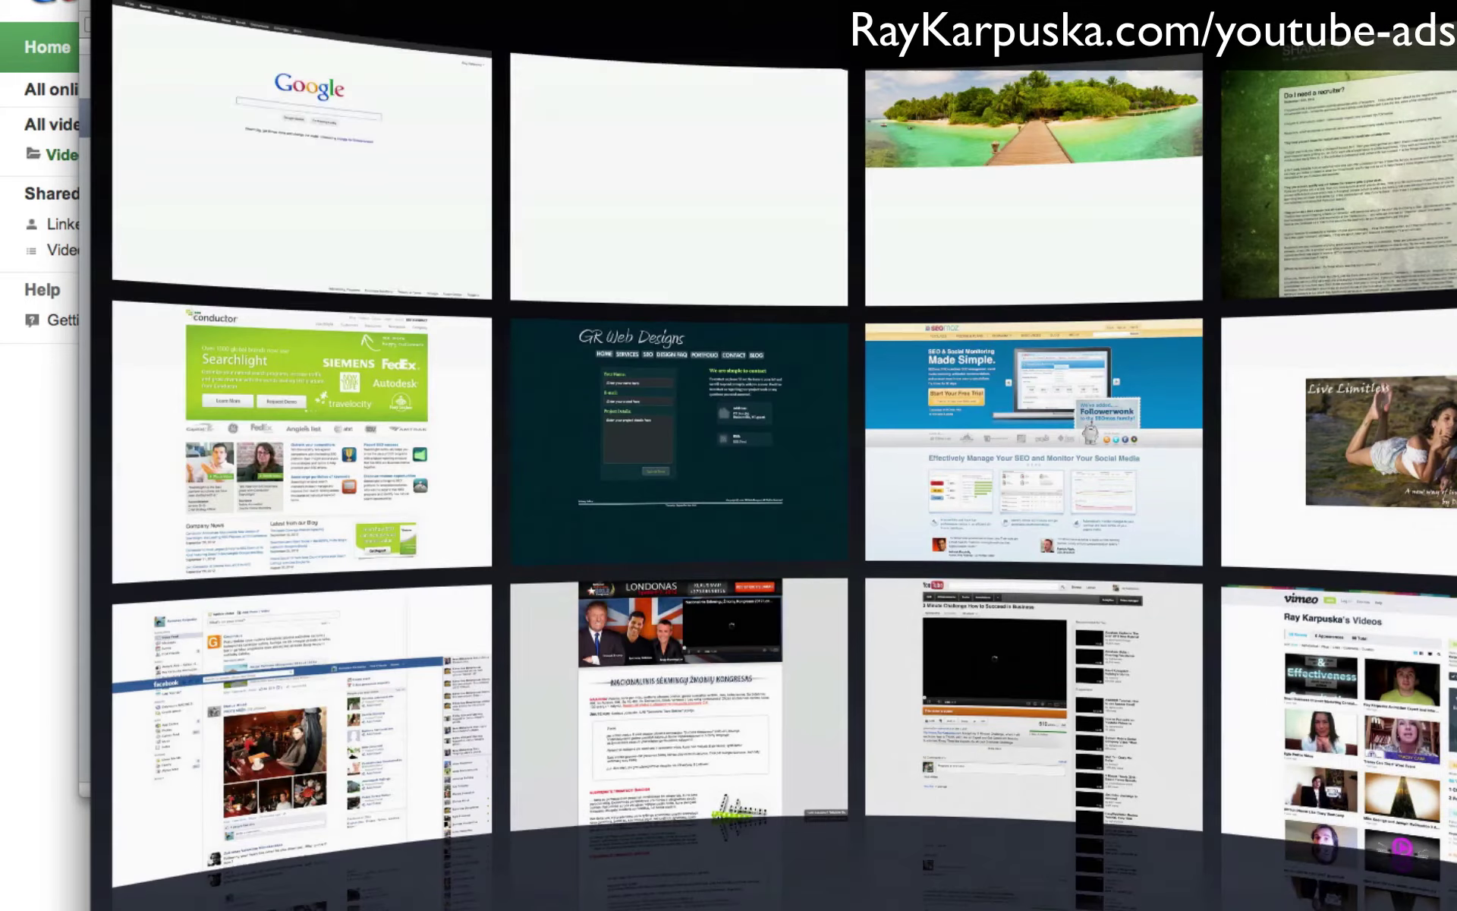
pyautogui.write('image.g')
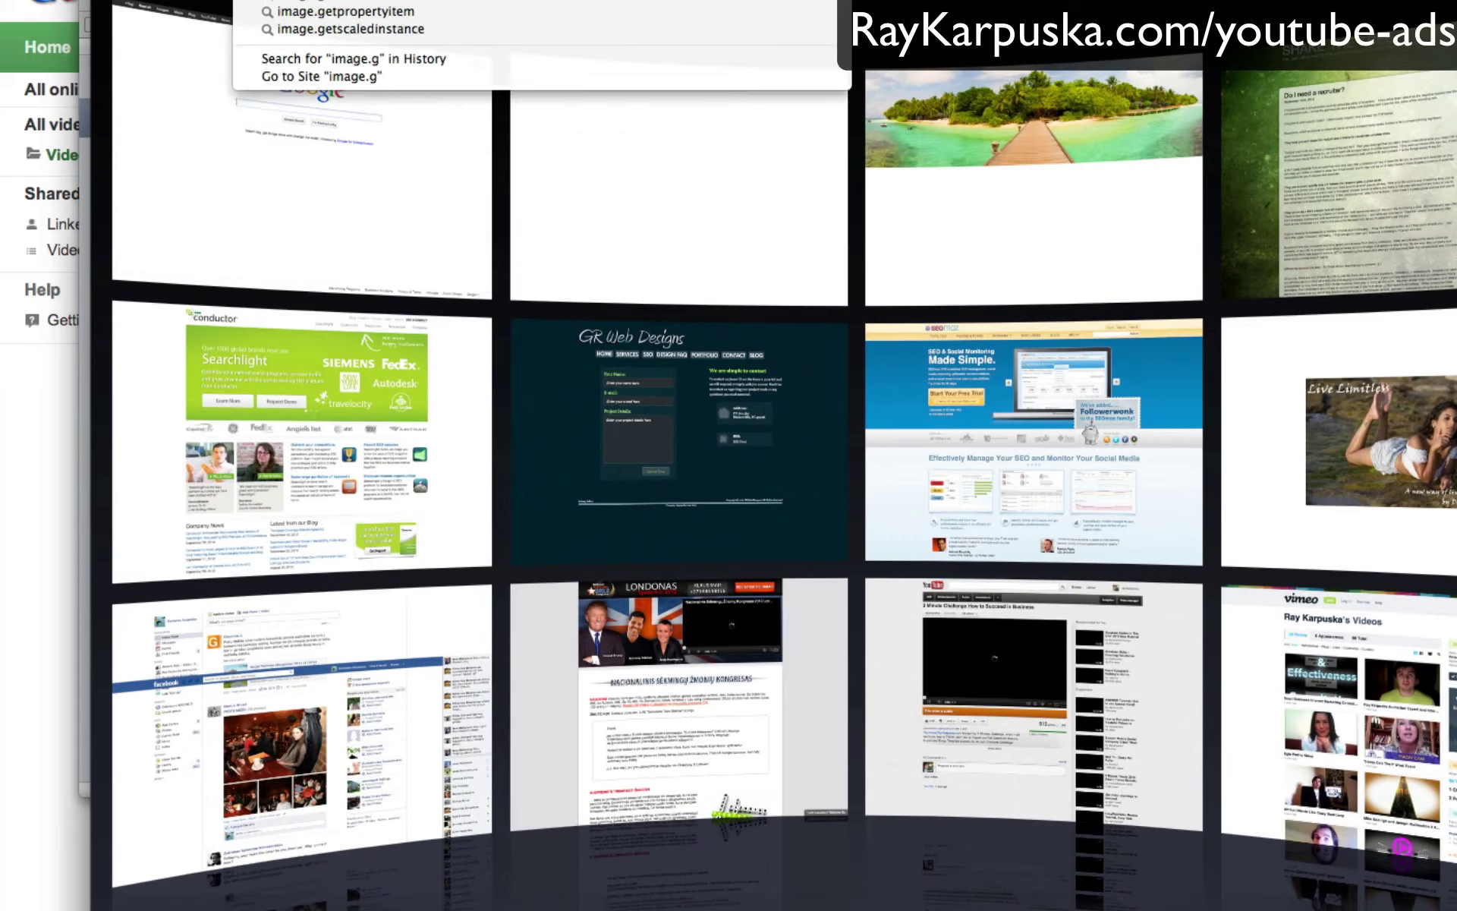
pyautogui.write('oogle.com')
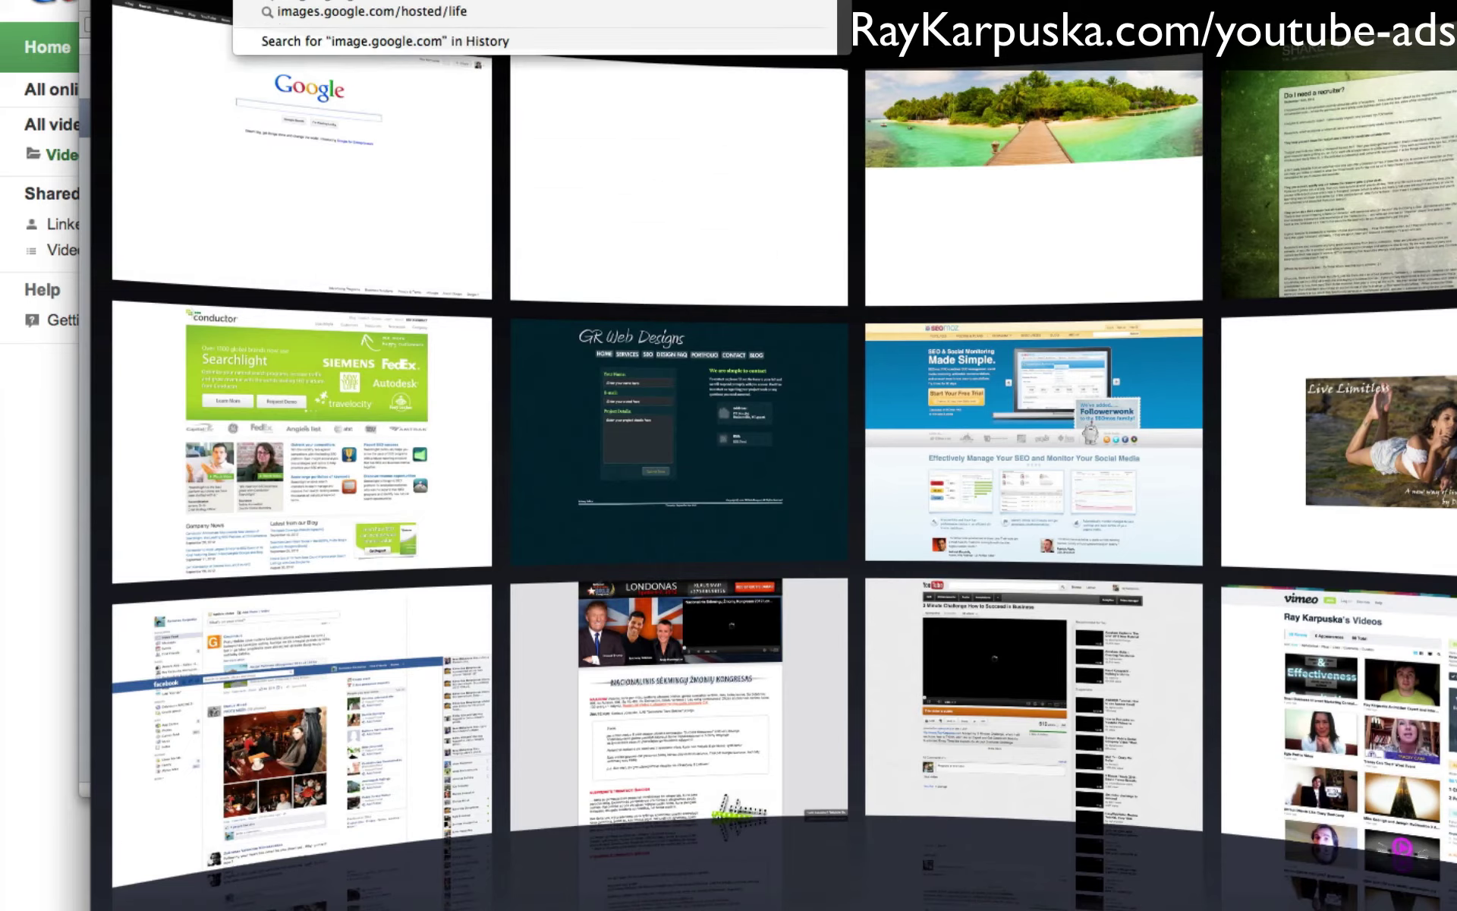
pyautogui.press('Return')
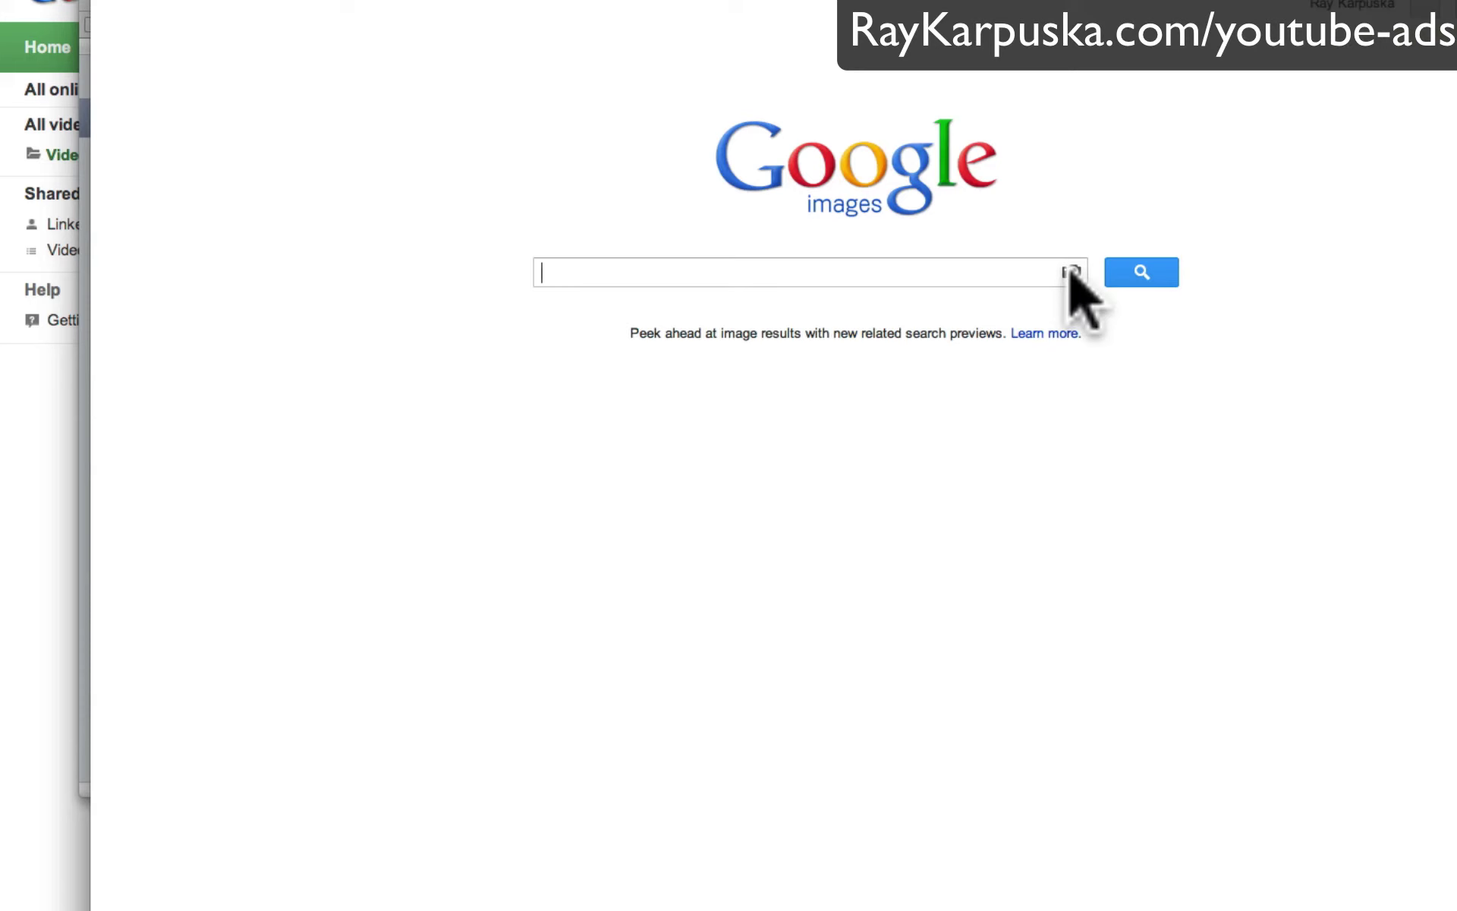
pyautogui.click(938, 271)
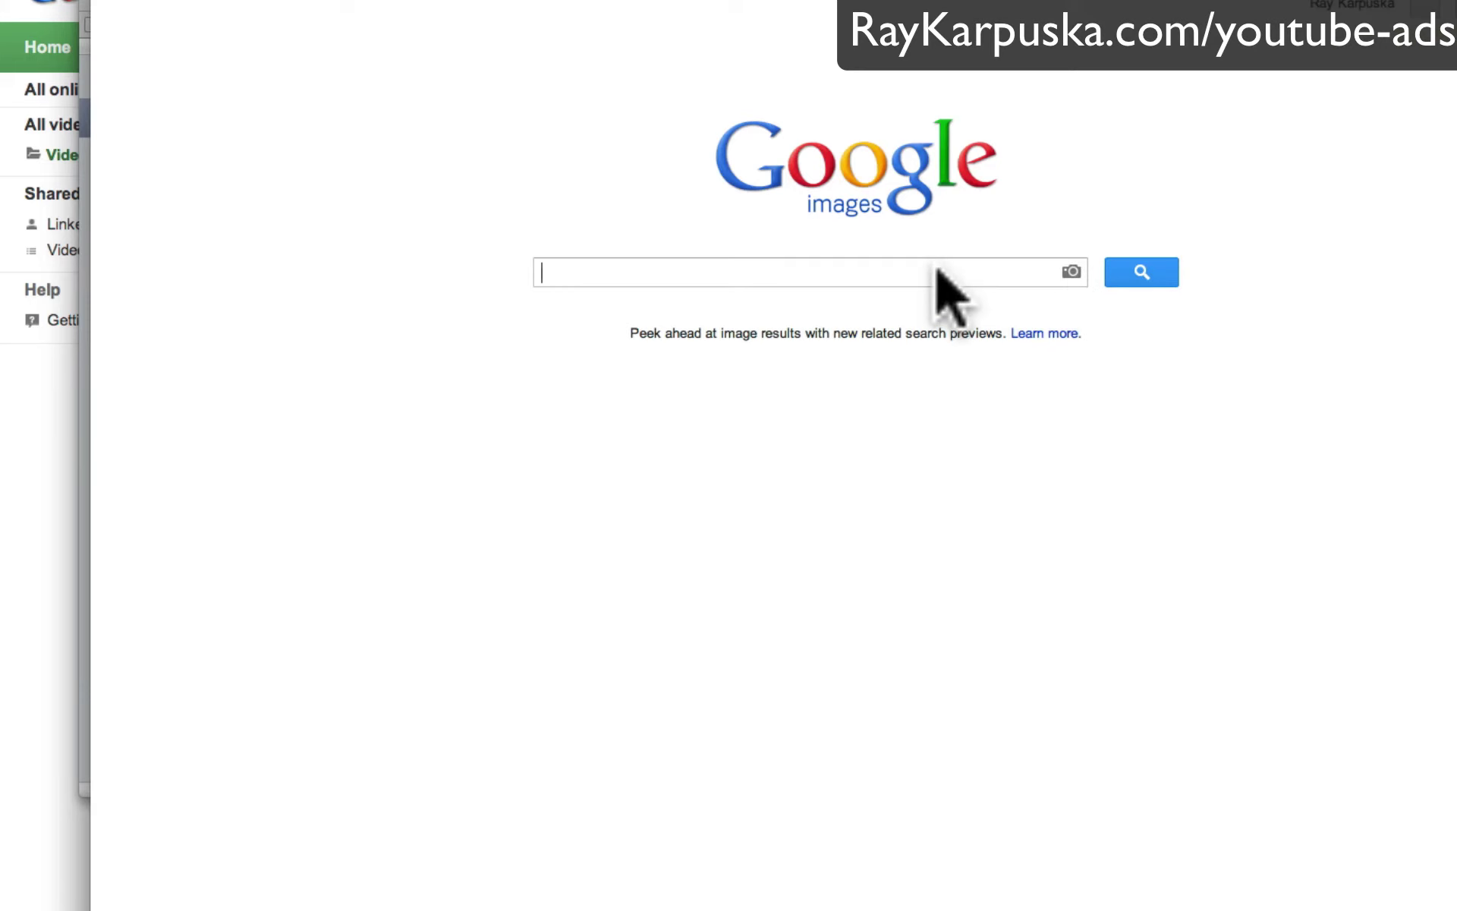
pyautogui.write('money')
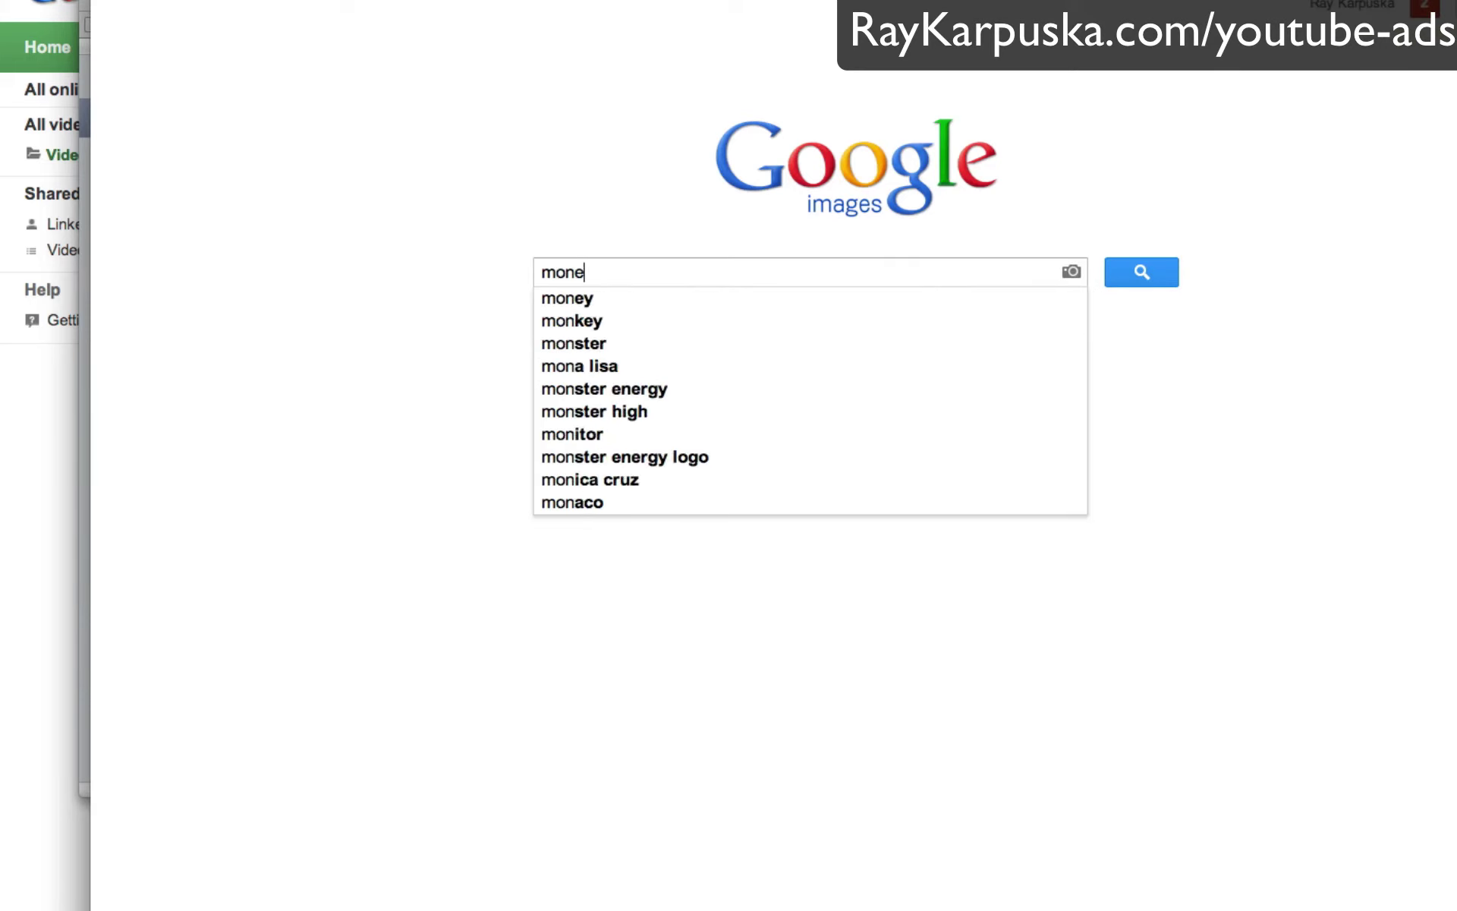
pyautogui.click(1157, 267)
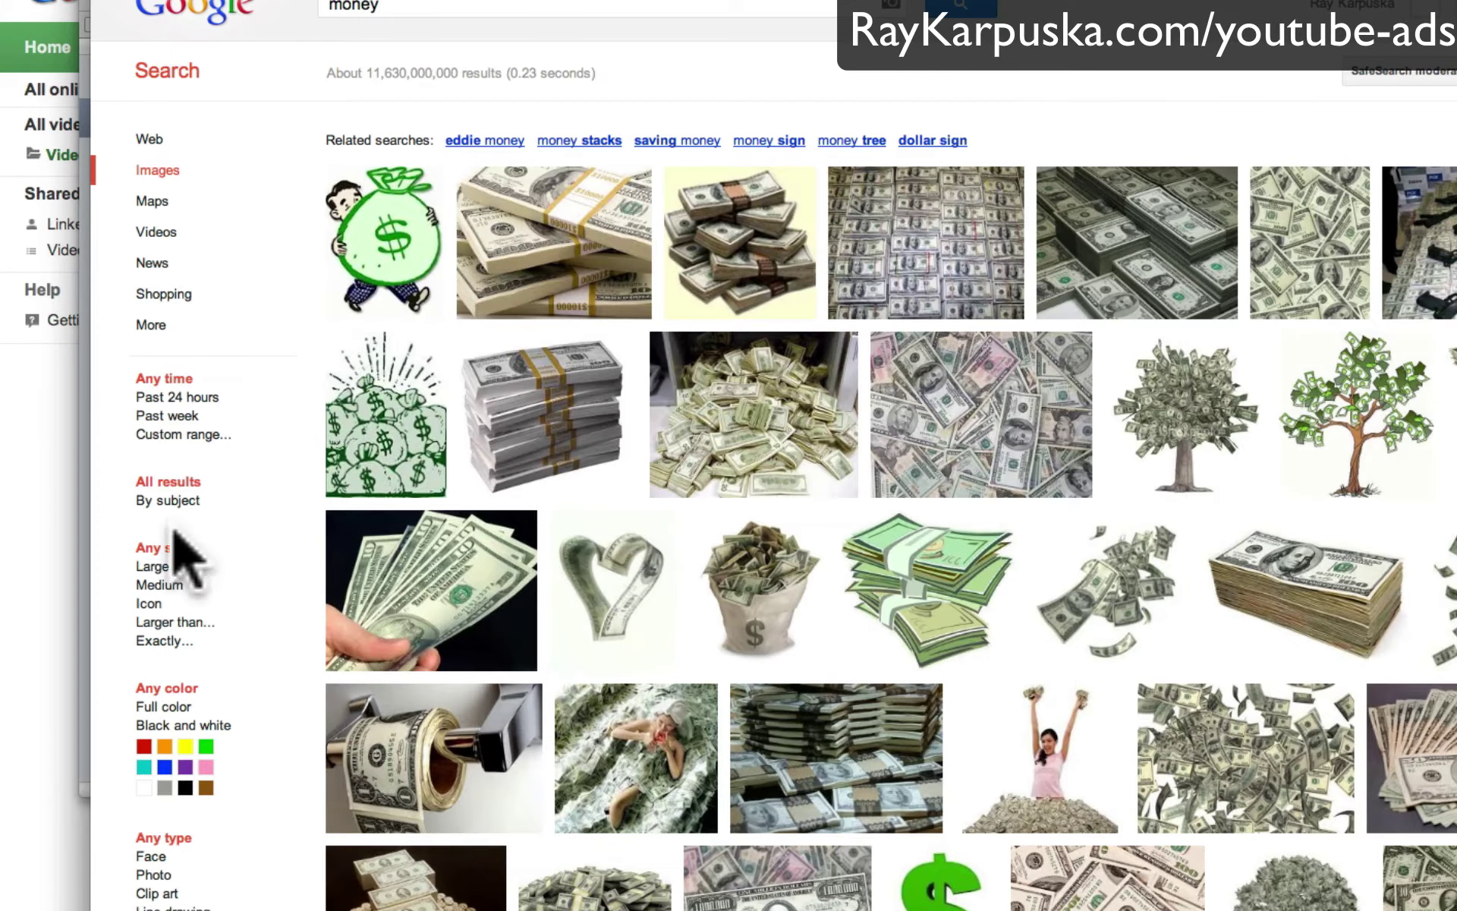
# Step: Limit the money images to exactly 56 × 56 pixels and try to open the green dollar-sign icon on its own
pyautogui.click(157, 641)
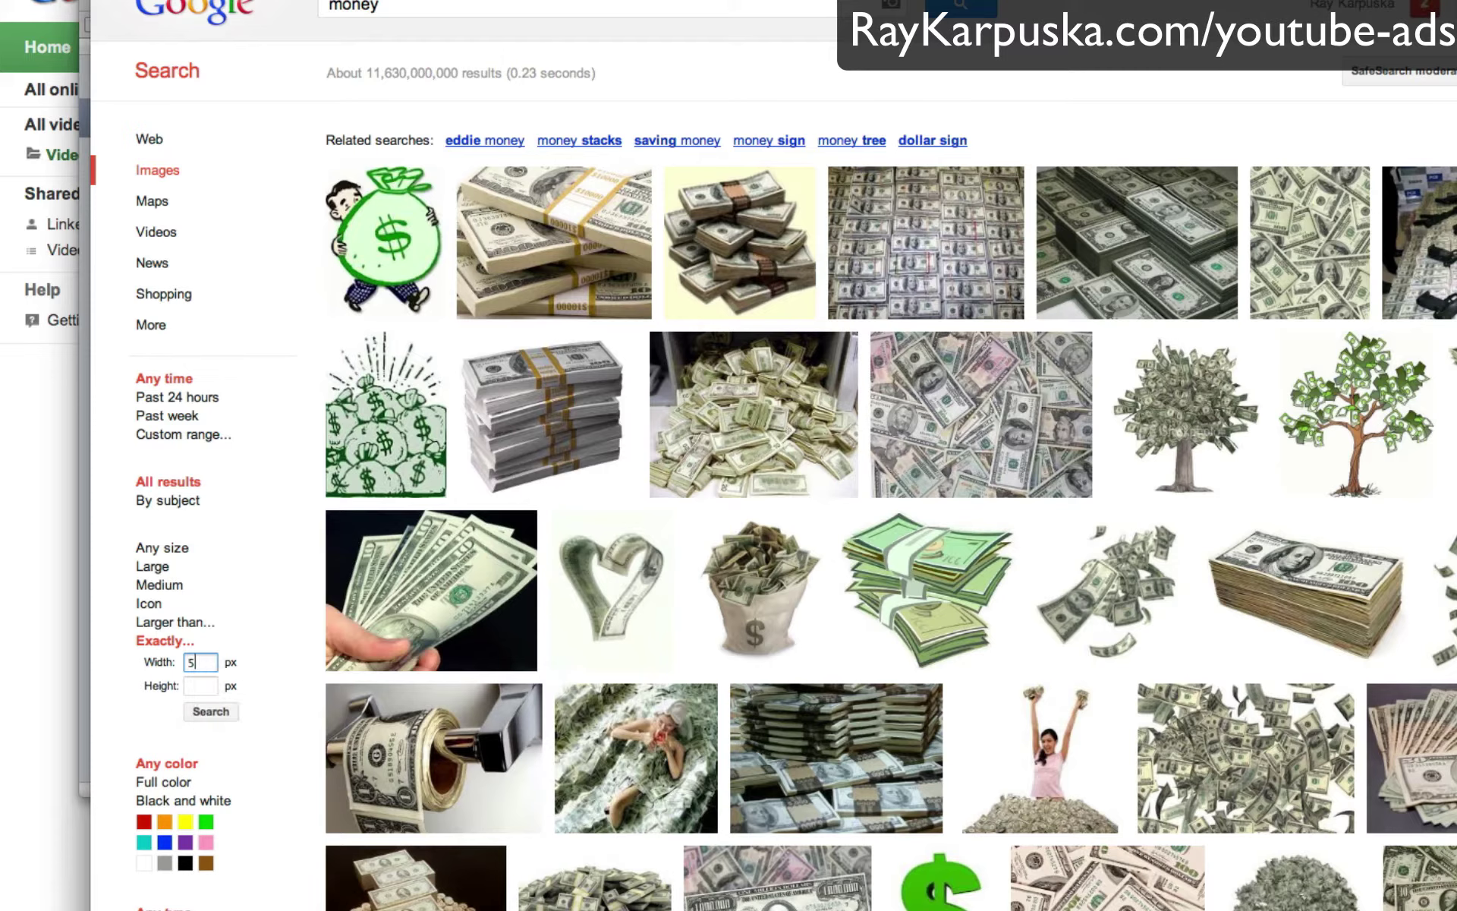
pyautogui.click(211, 711)
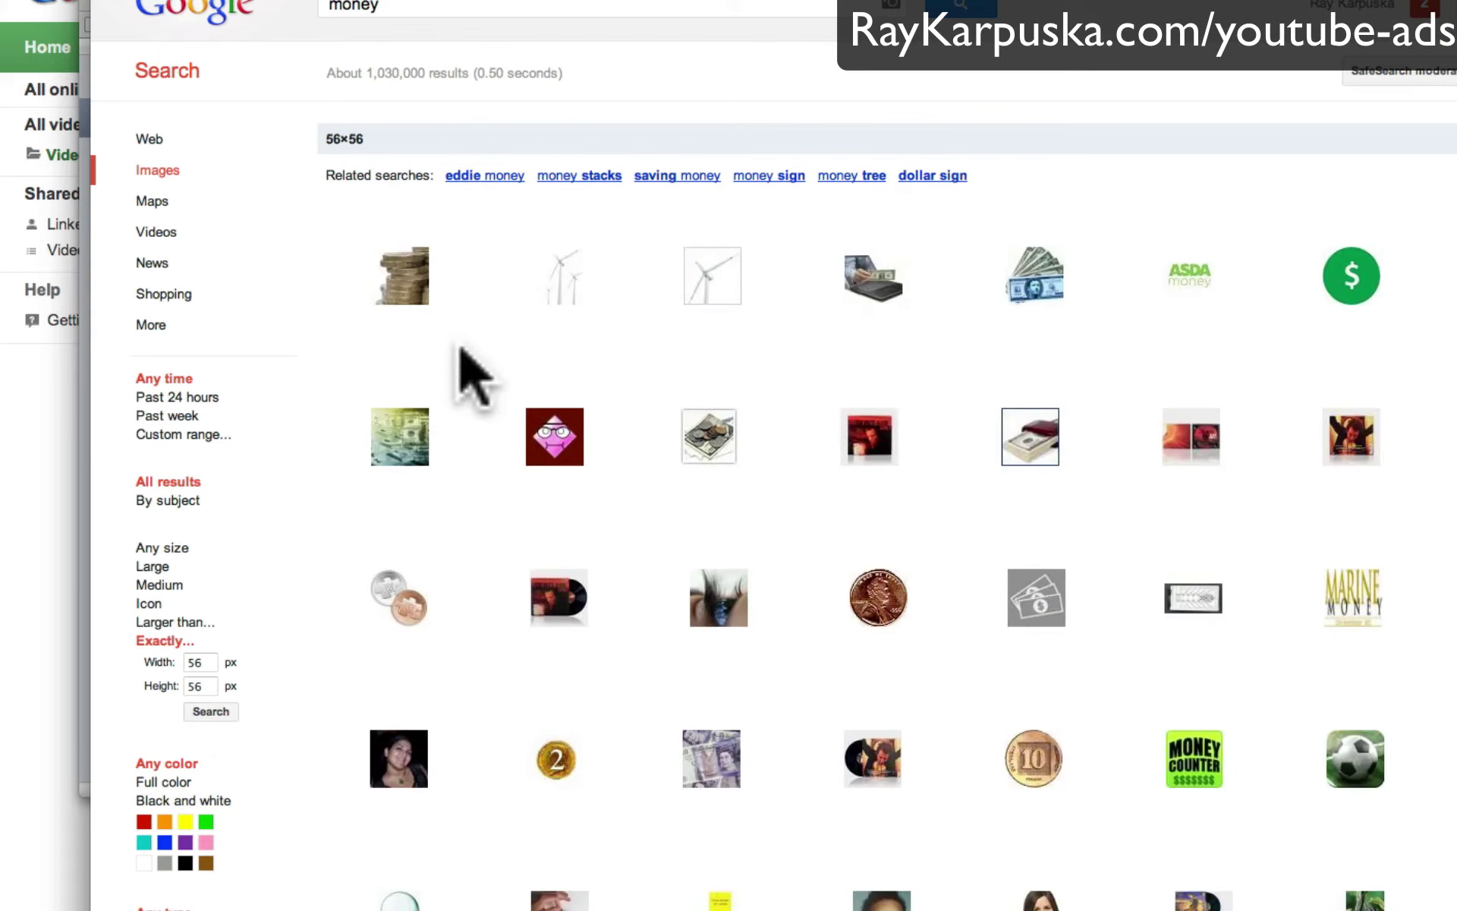
pyautogui.rightClick(1329, 277)
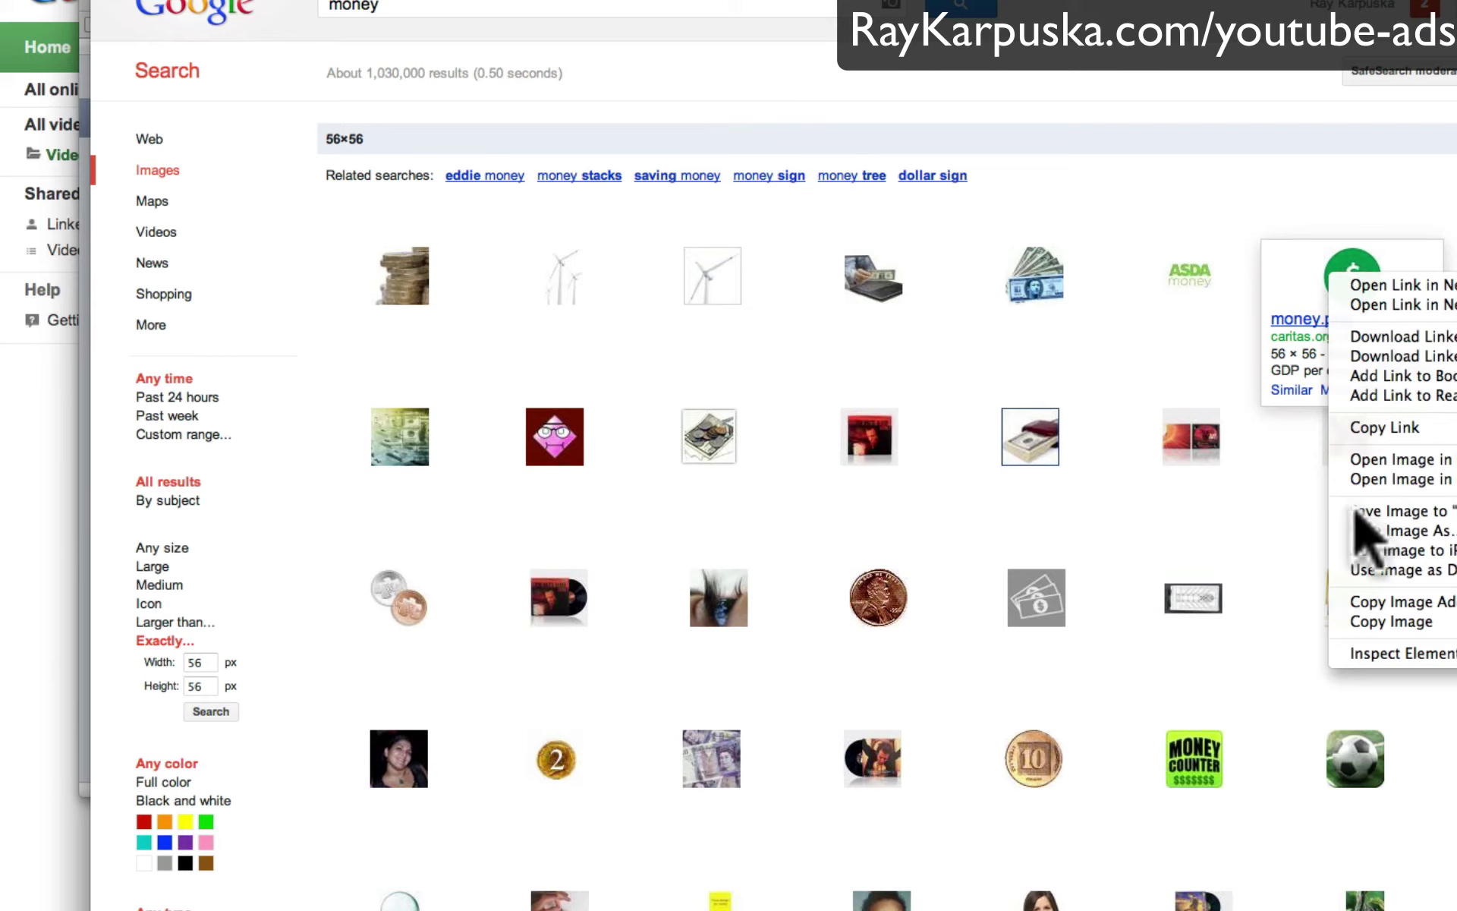
pyautogui.click(1393, 478)
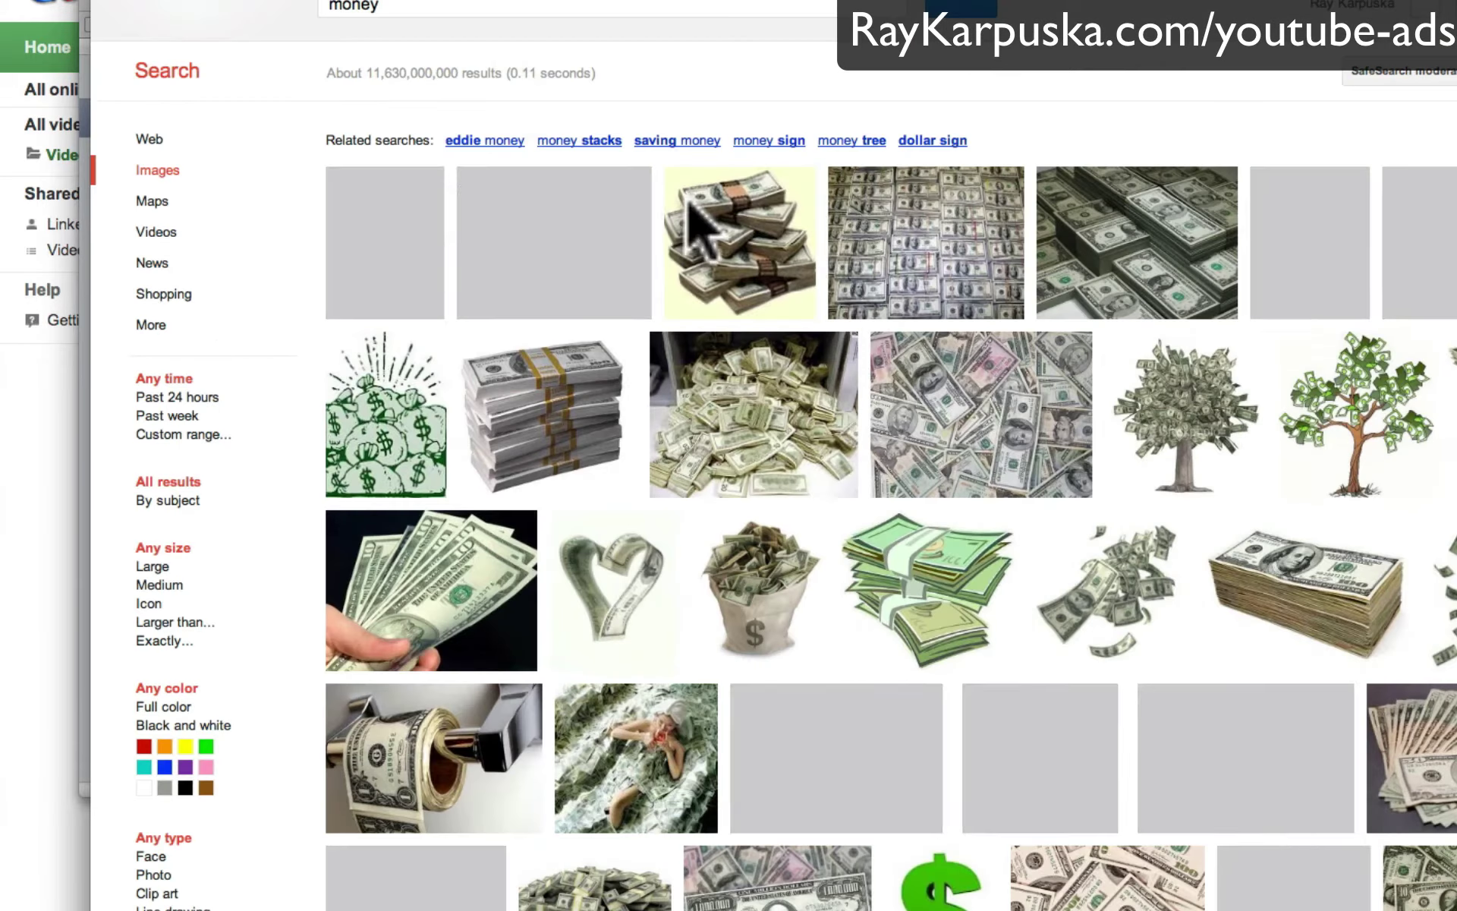
# Step: Filter the money image results to 56 × 56 pixels again and open the green dollar-sign icon money.png at full size
pyautogui.click(165, 640)
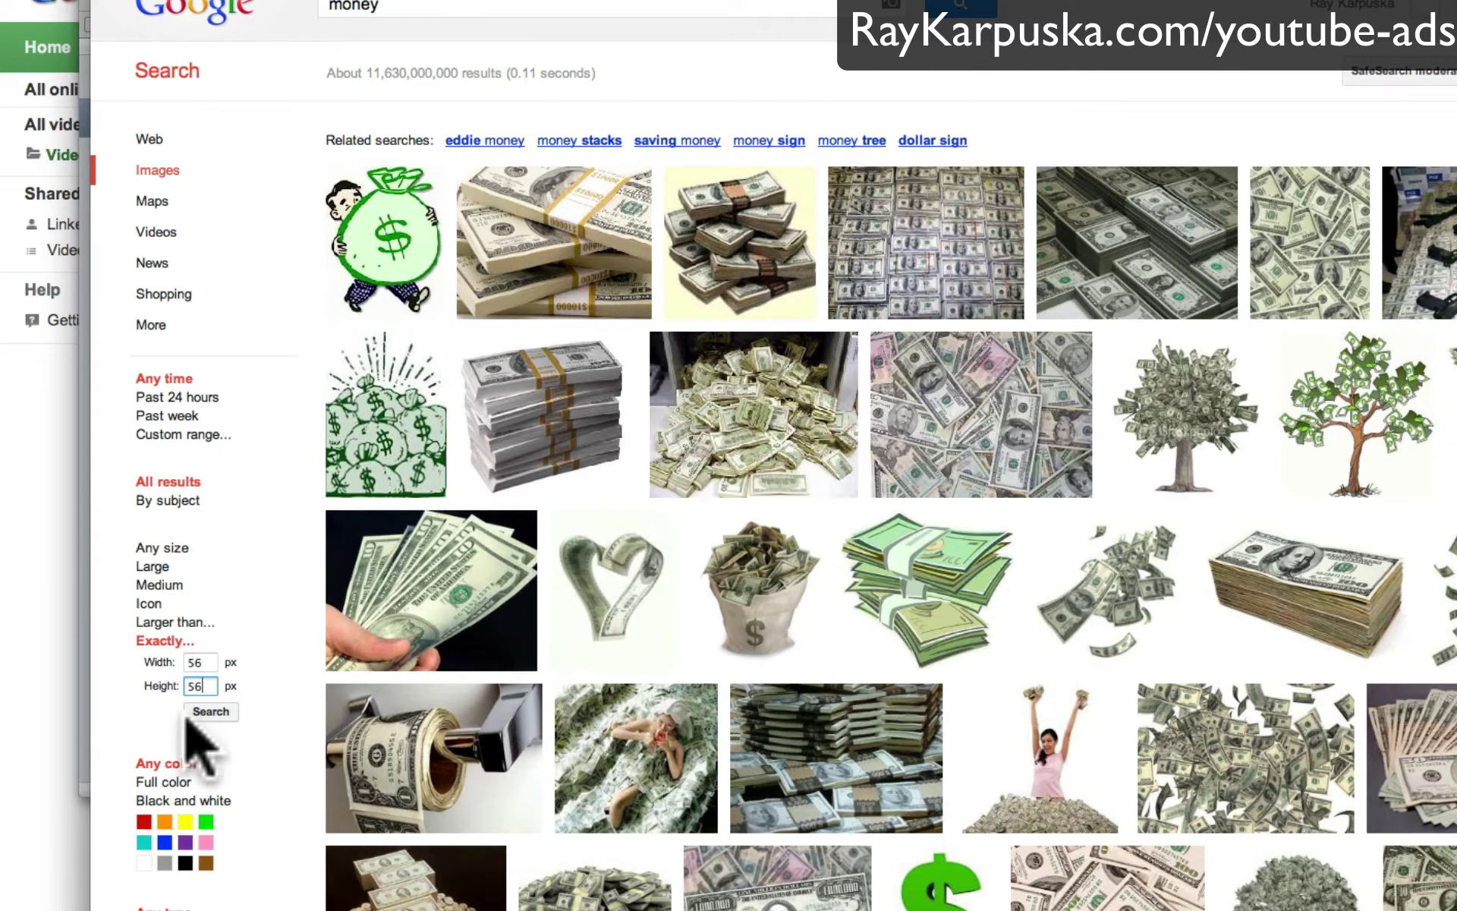
pyautogui.click(210, 711)
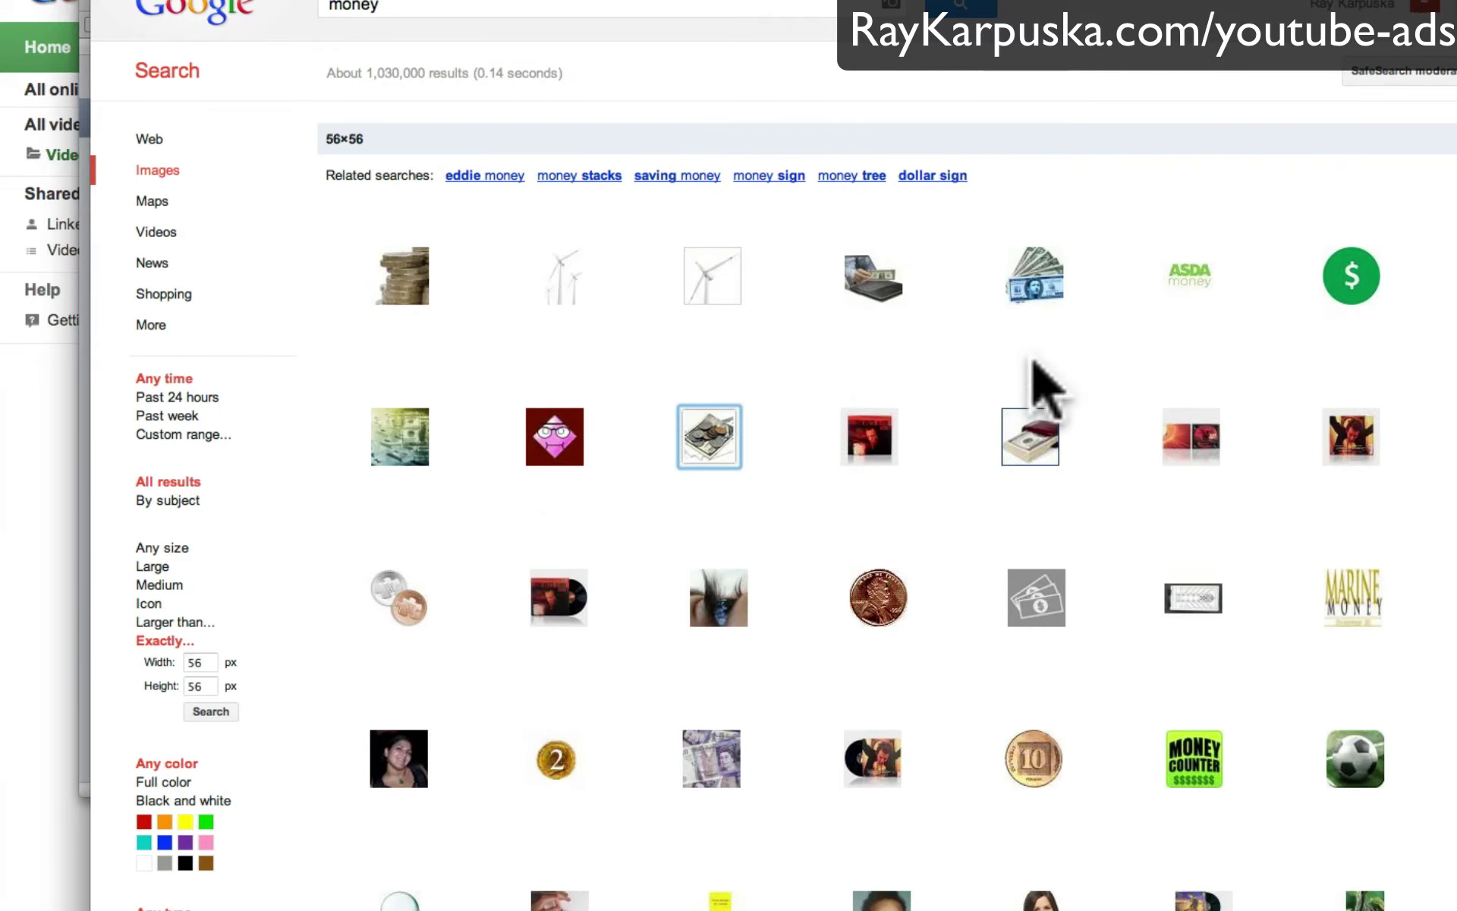
pyautogui.moveTo(1352, 273)
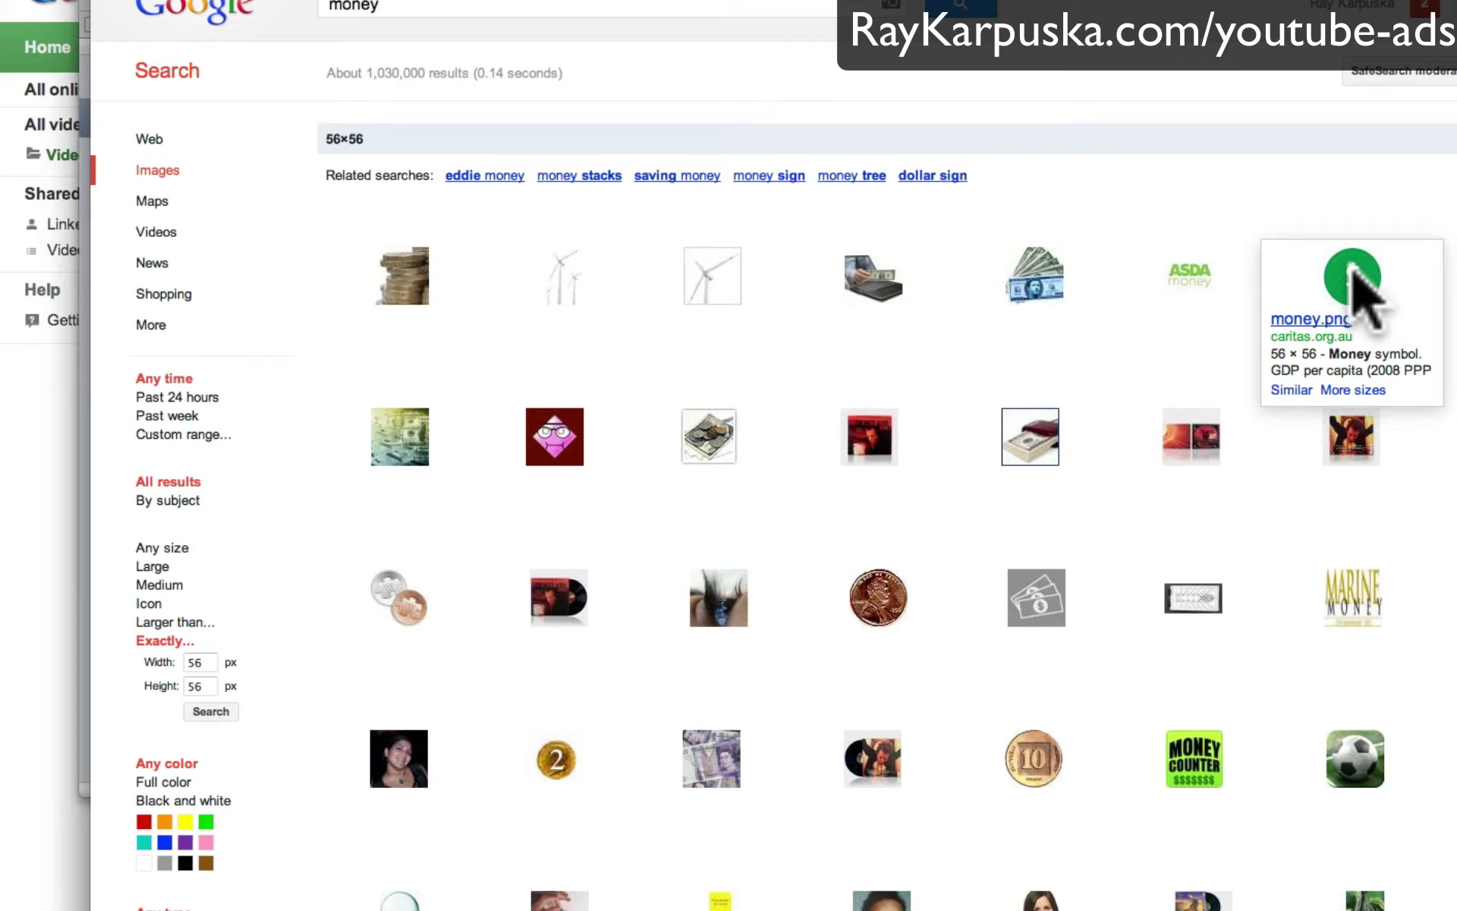
pyautogui.click(1304, 320)
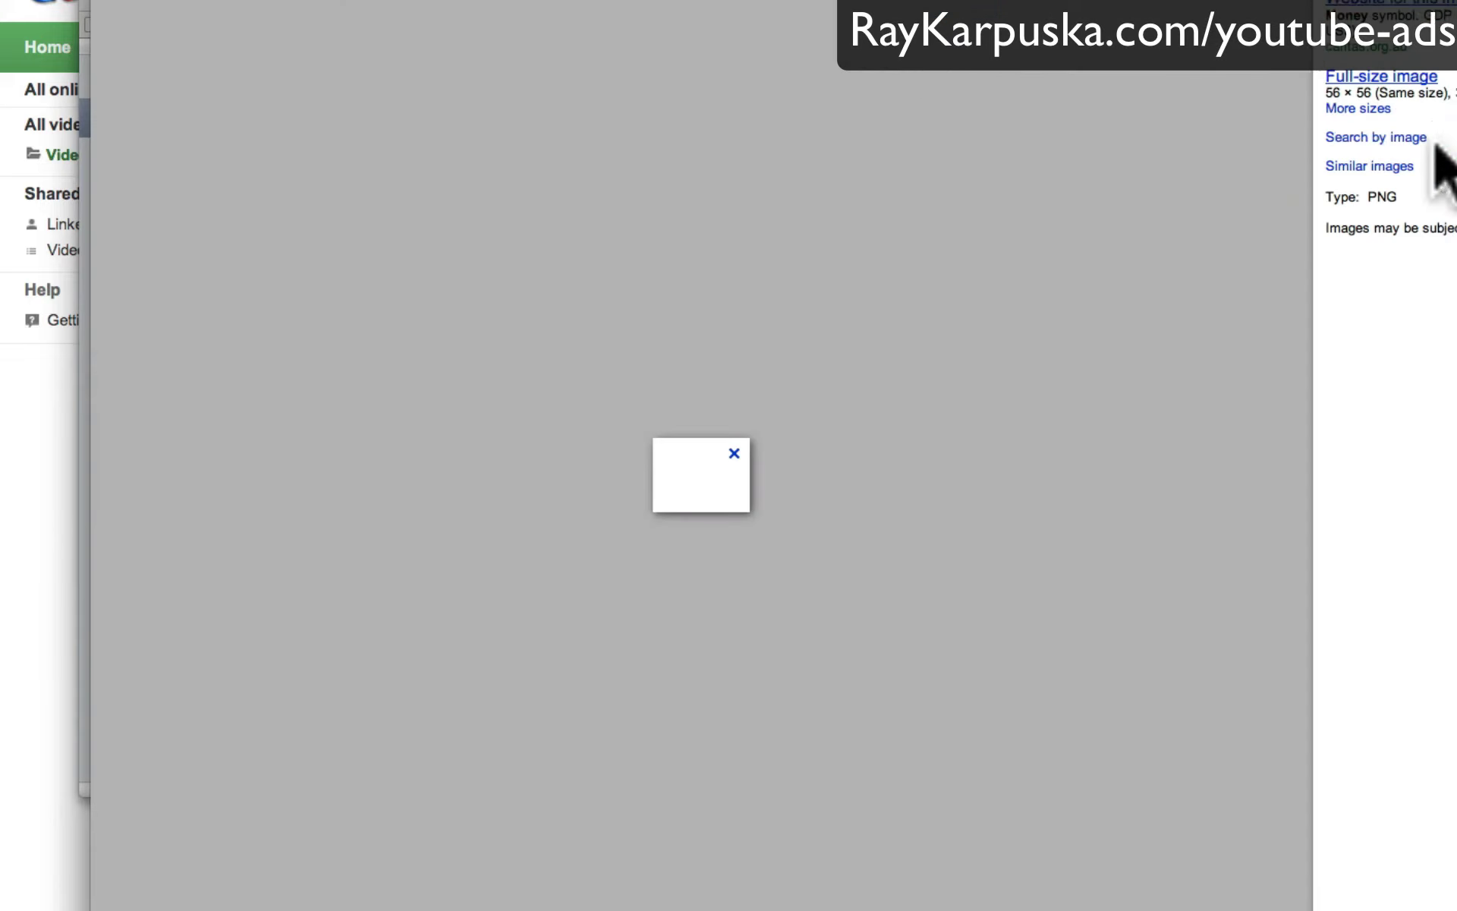
pyautogui.click(1381, 76)
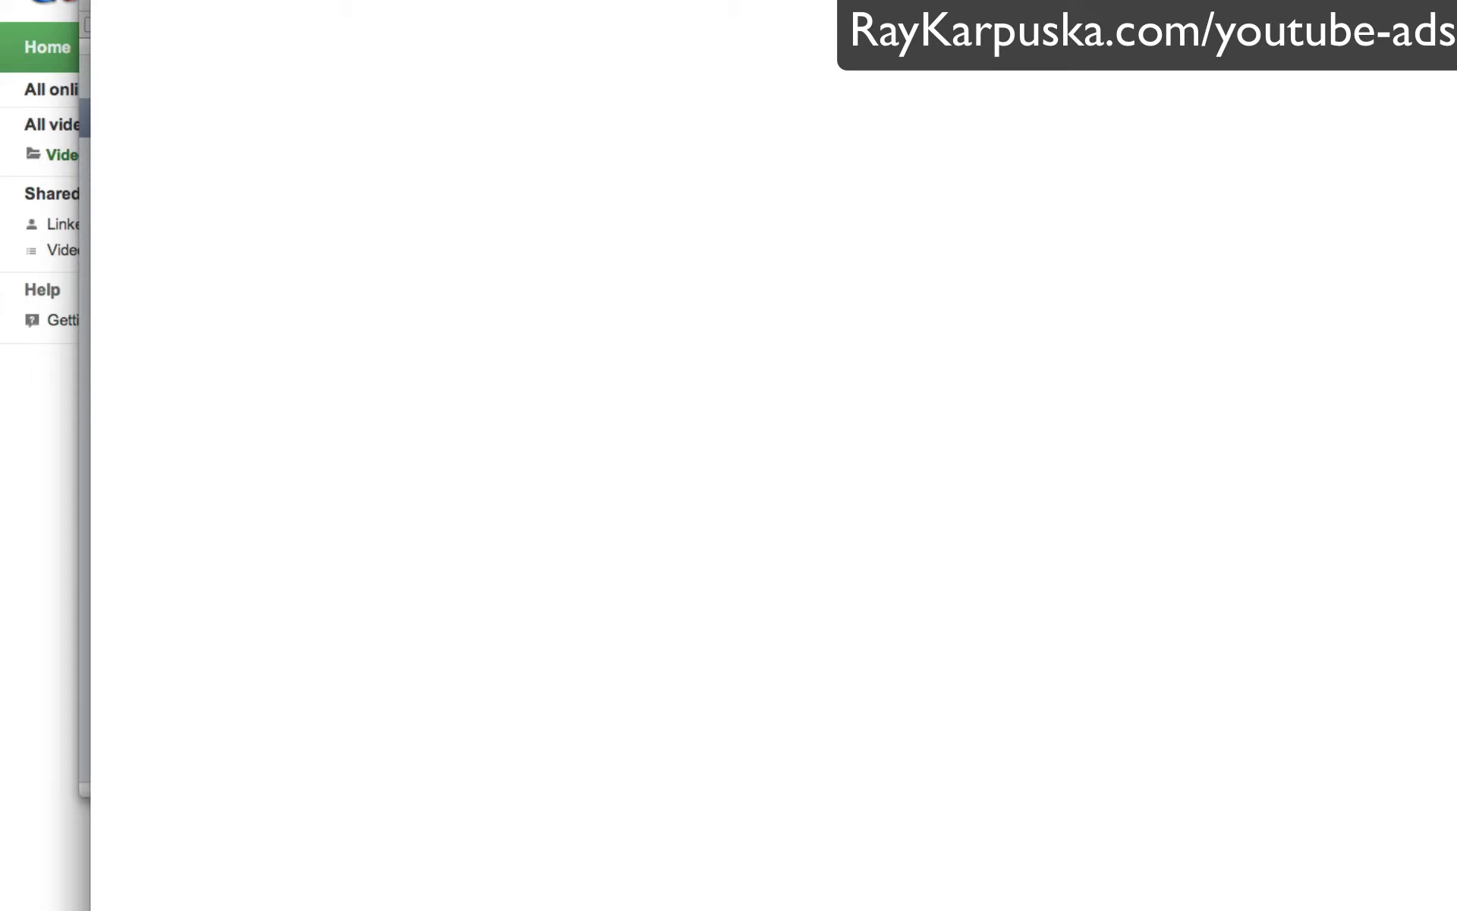
pyautogui.click(486, 12)
pyautogui.click(586, 15)
pyautogui.press('super+a')
pyautogui.hotkey('ctrl', 'c')
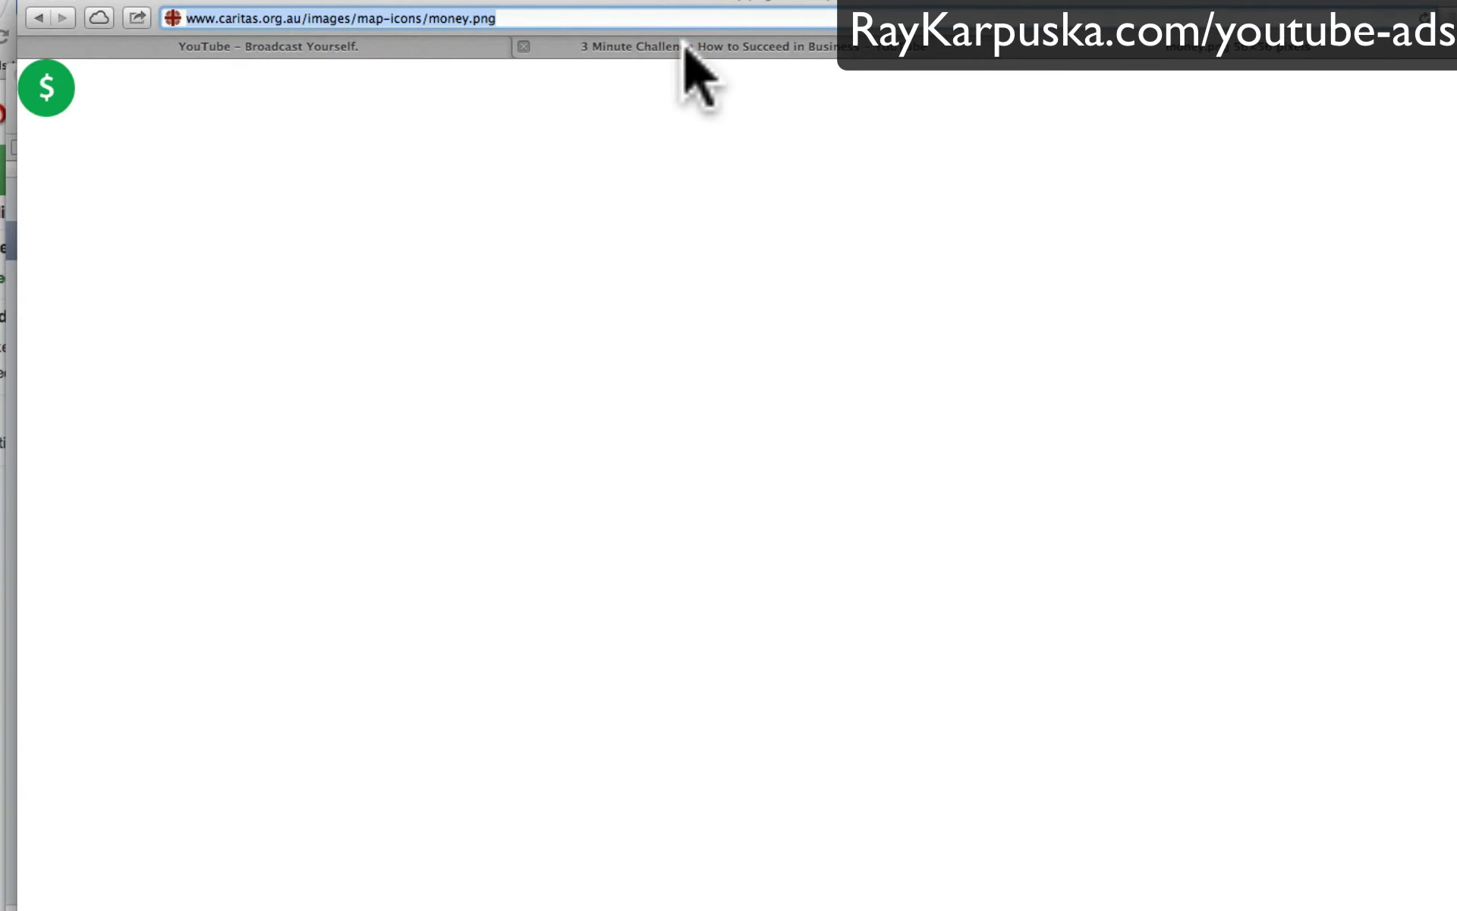
# Step: Pause playback on the 3 Minute Challenge video page and return to the video's editing page
pyautogui.click(616, 45)
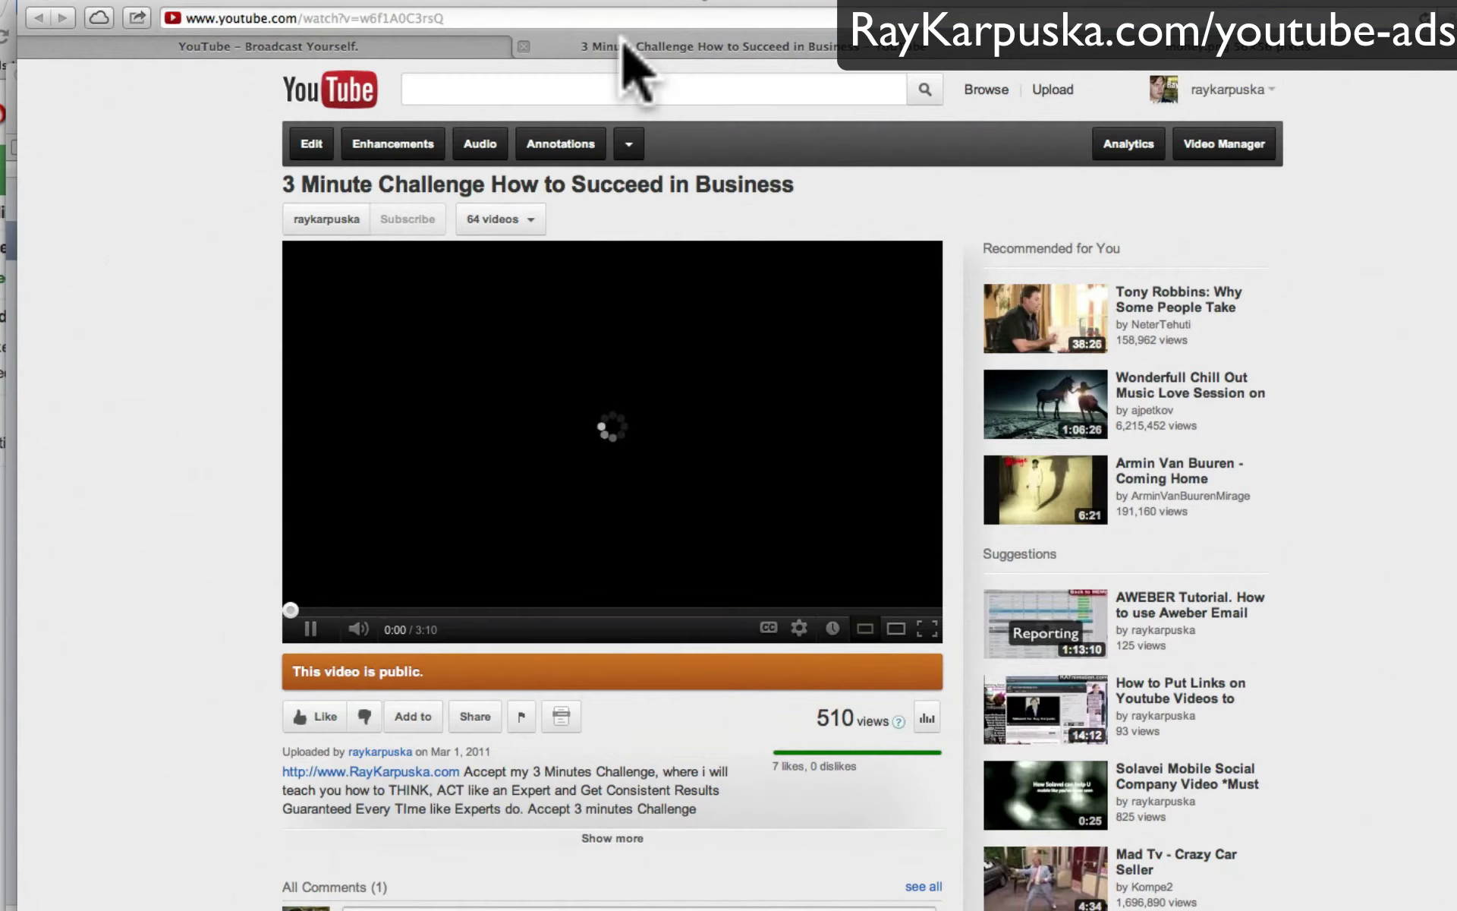
pyautogui.click(307, 43)
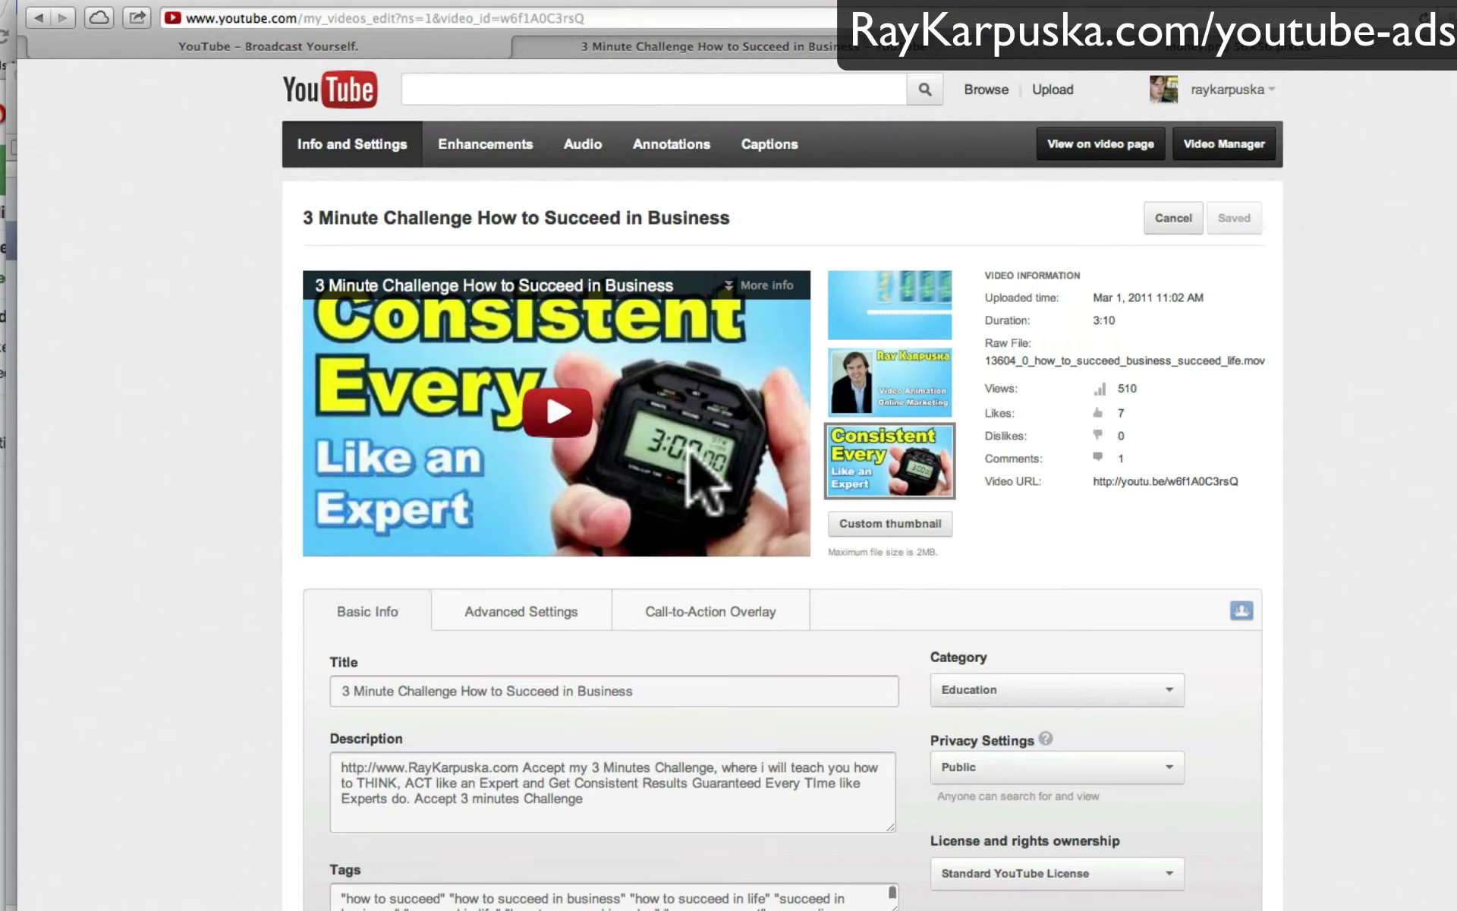
pyautogui.click(694, 44)
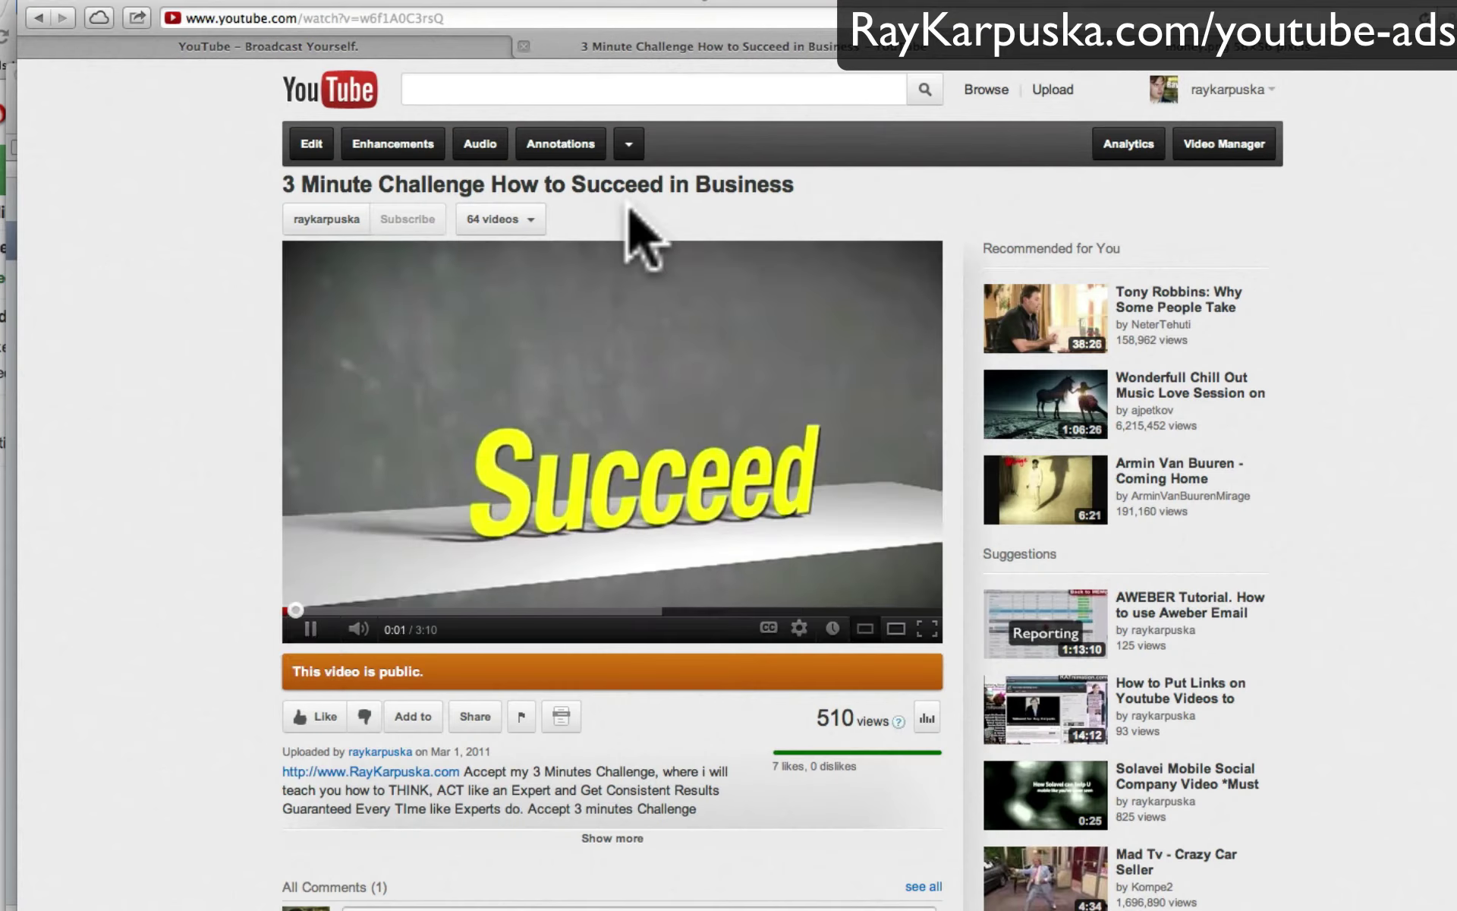
pyautogui.click(308, 630)
pyautogui.click(292, 47)
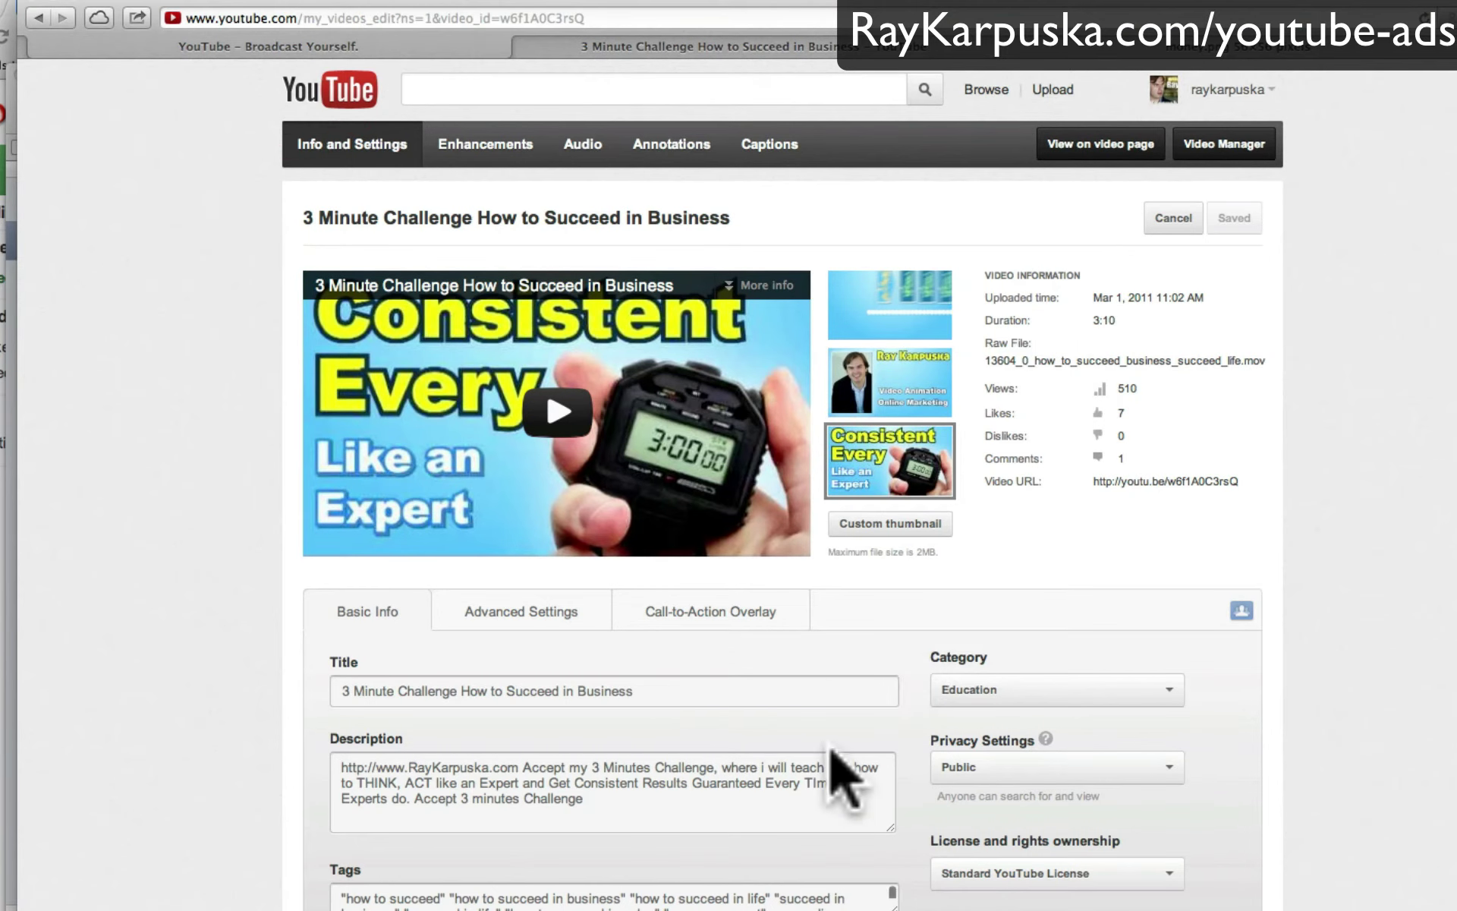
# Step: Fill the call-to-action overlay with headline "Buy The Book on Amazon" and descriptions "Bespoke - Standard Lab Glassware" and "Browse our Catalog for FREE"
pyautogui.click(739, 615)
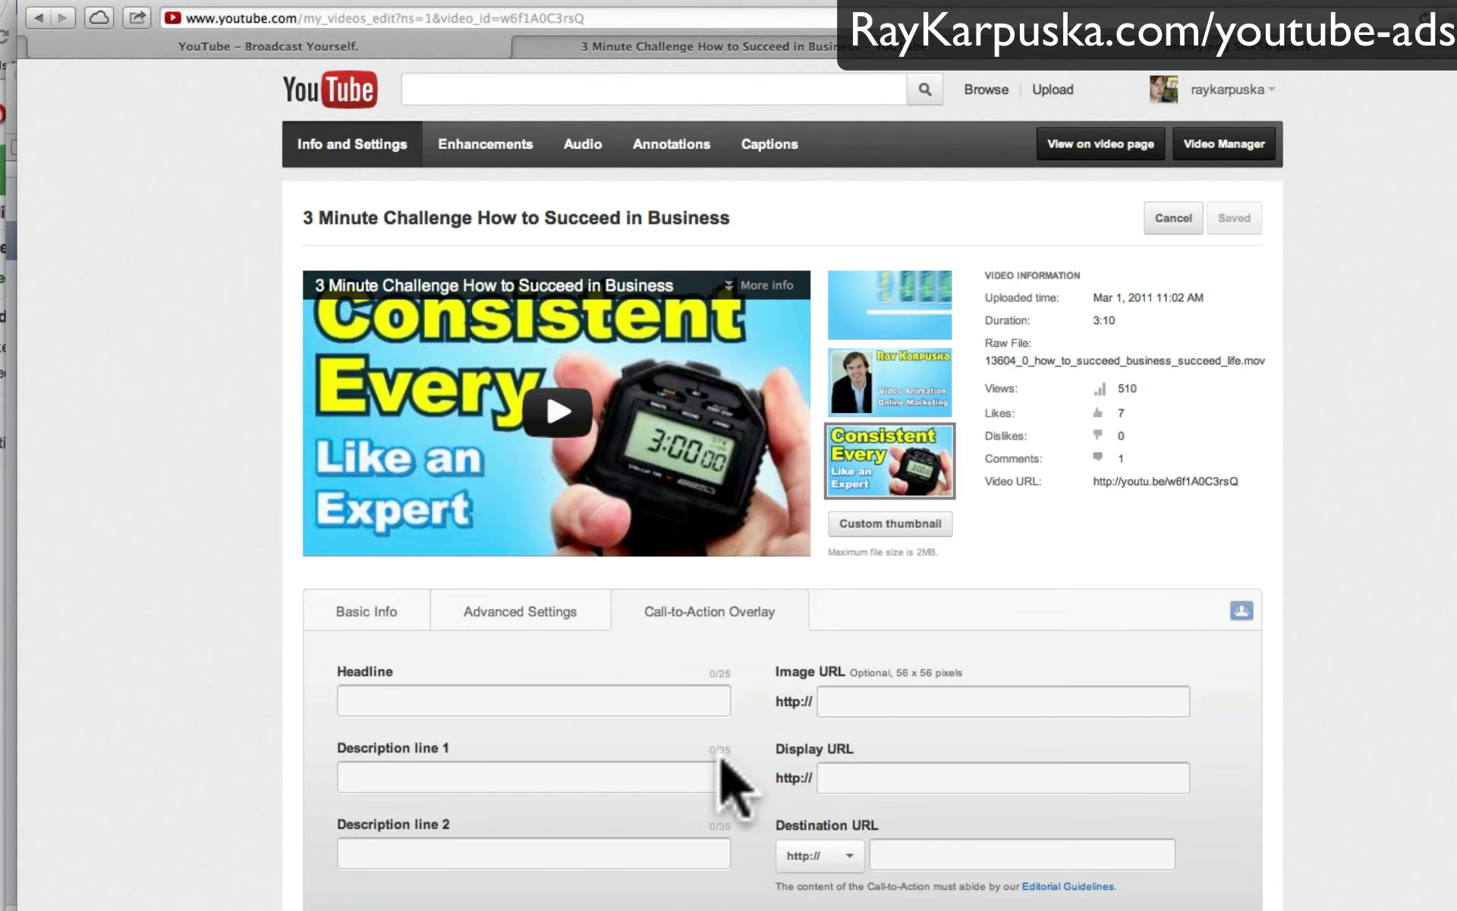
pyautogui.click(539, 702)
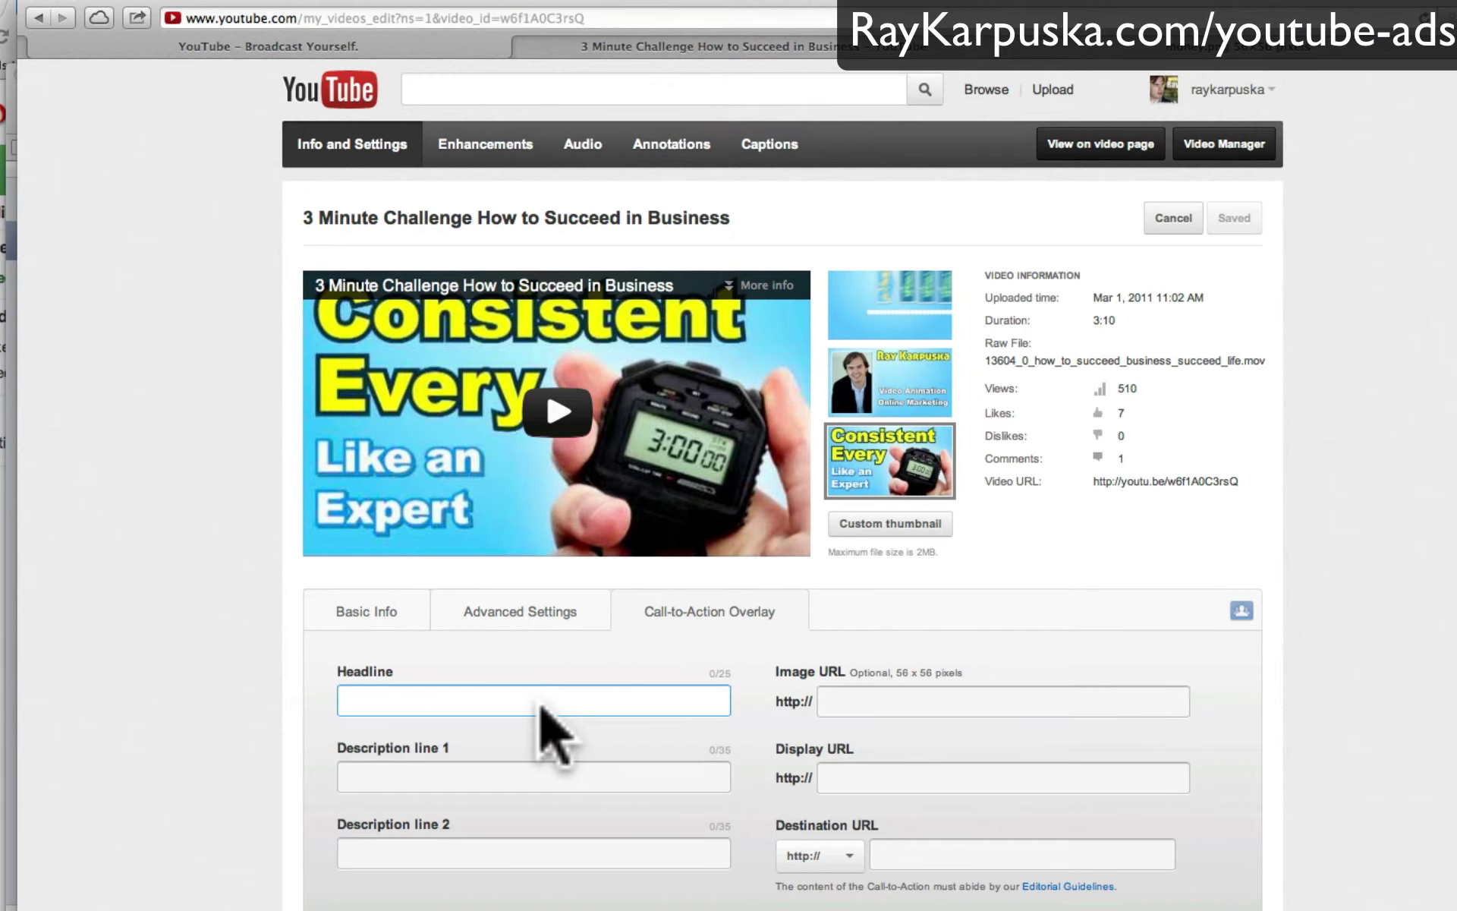
pyautogui.press('Down')
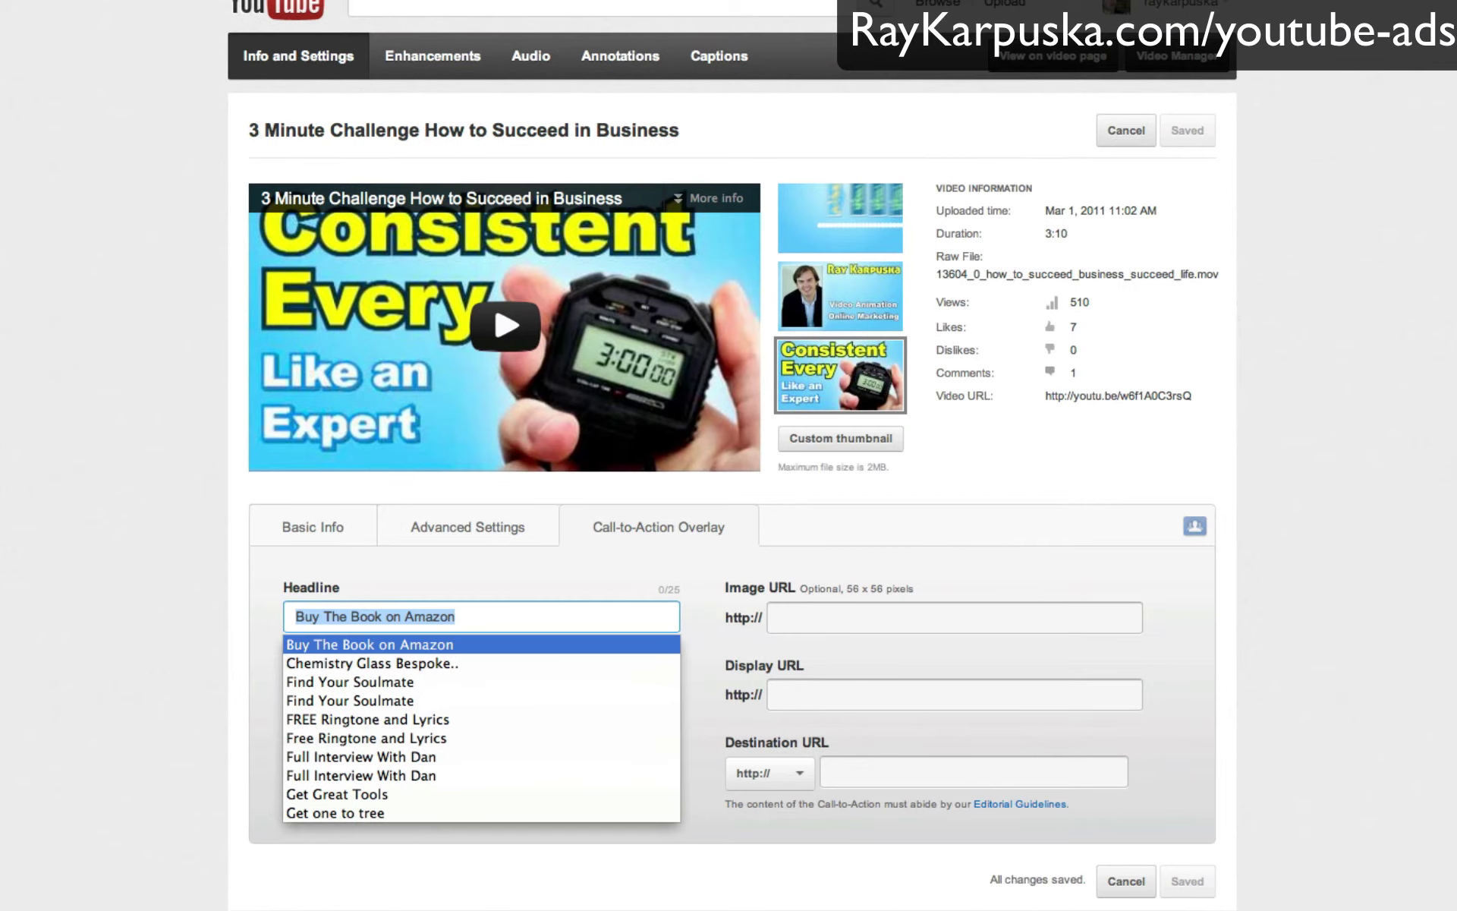
pyautogui.press('Tab')
pyautogui.press('Down')
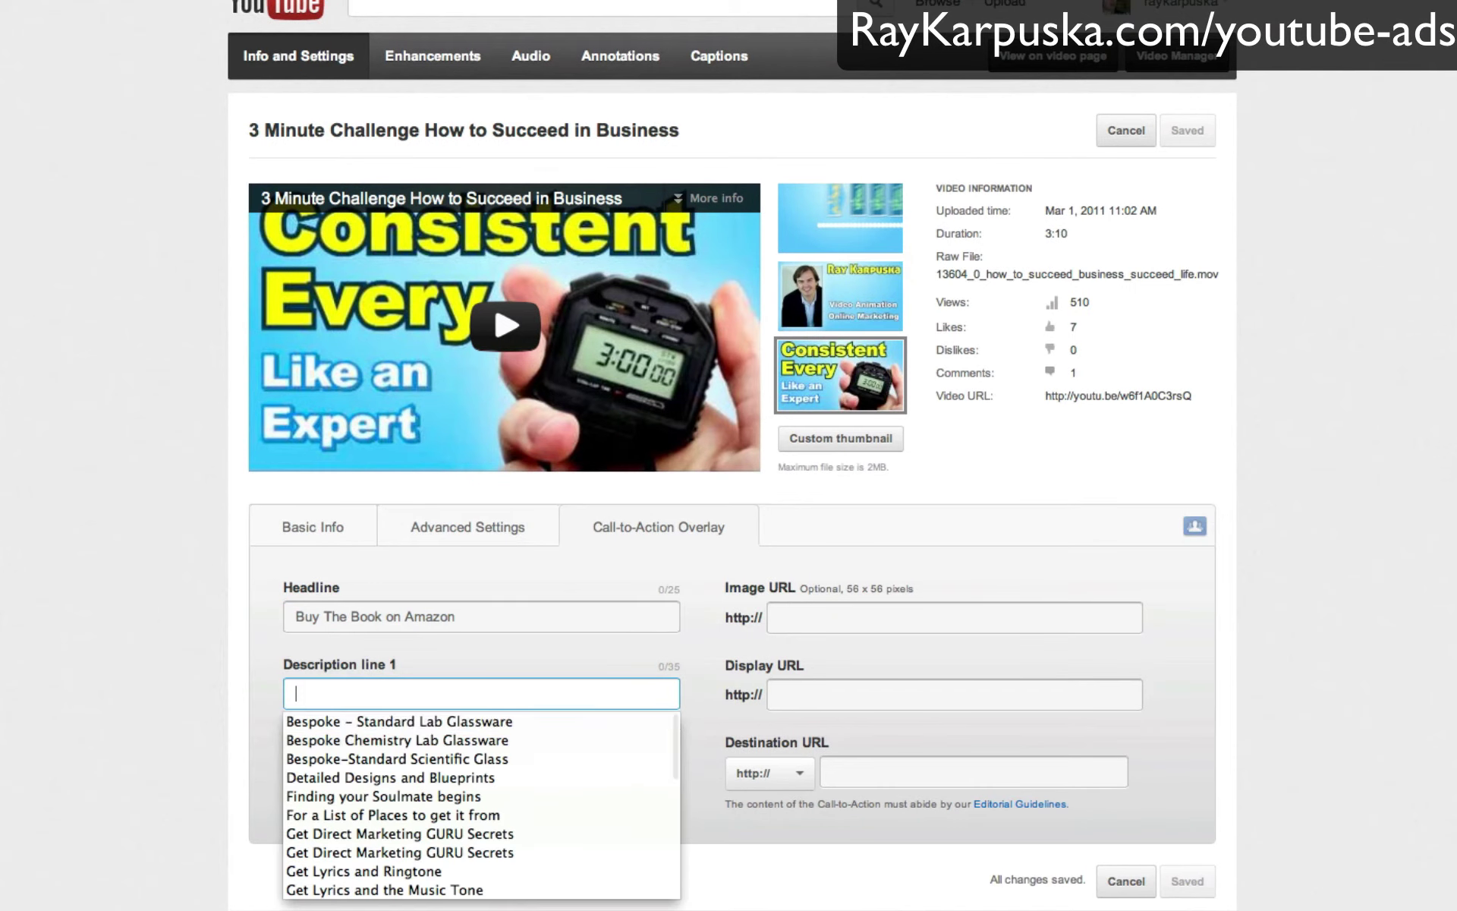
pyautogui.press('Down')
pyautogui.press('Tab')
pyautogui.press('Down')
pyautogui.press('Down')
pyautogui.press('Down')
pyautogui.press('Down')
# Step: Paste the copied money.png address as the overlay's image URL and enter RayKarpuska.com as its display URL
pyautogui.press('Tab')
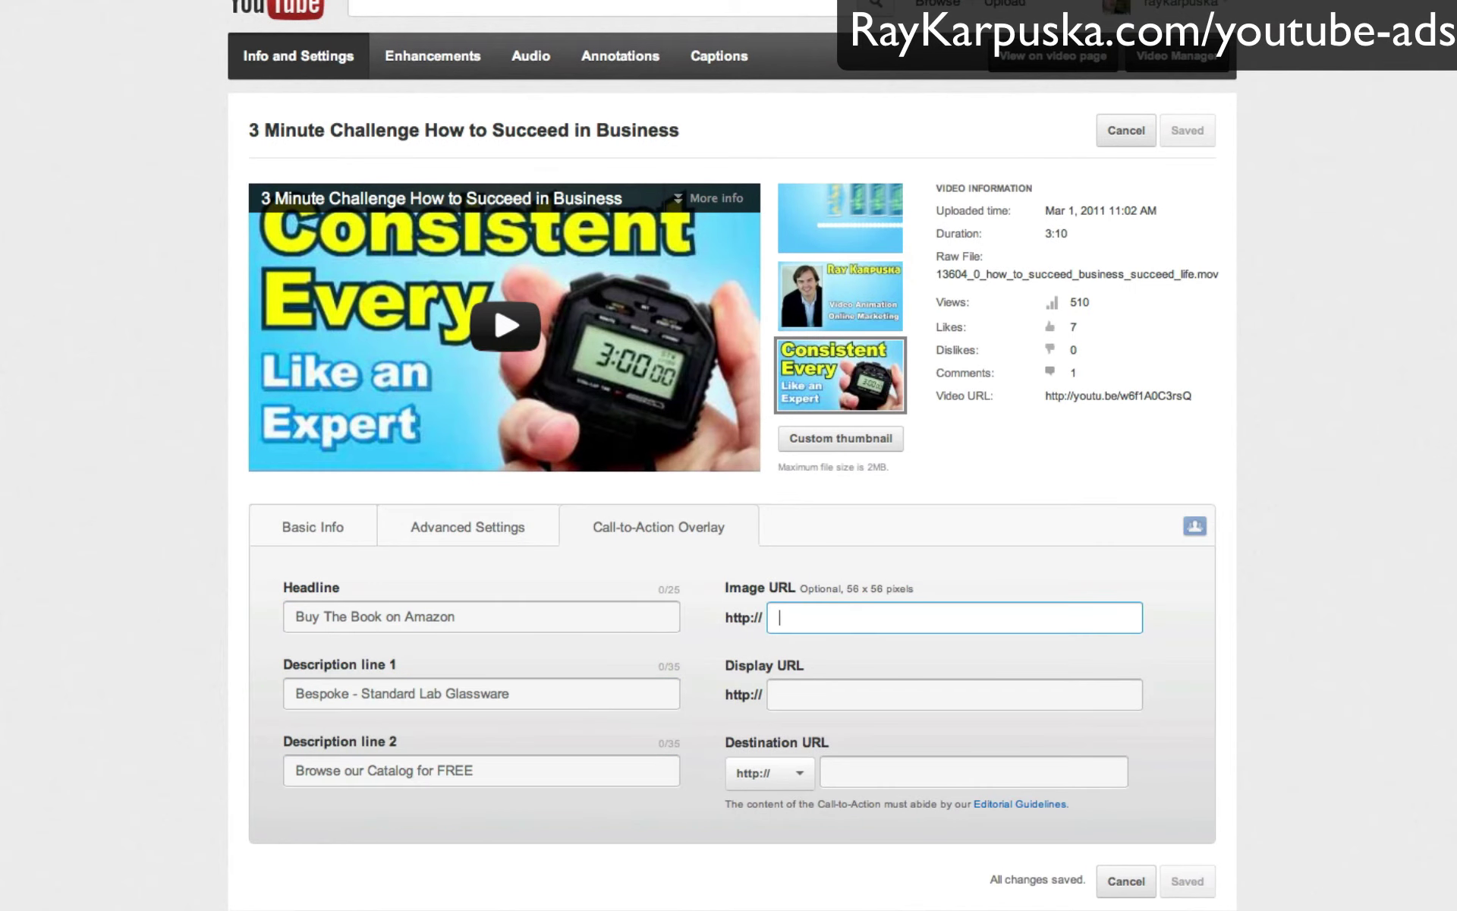
pyautogui.hotkey('ctrl', 'v')
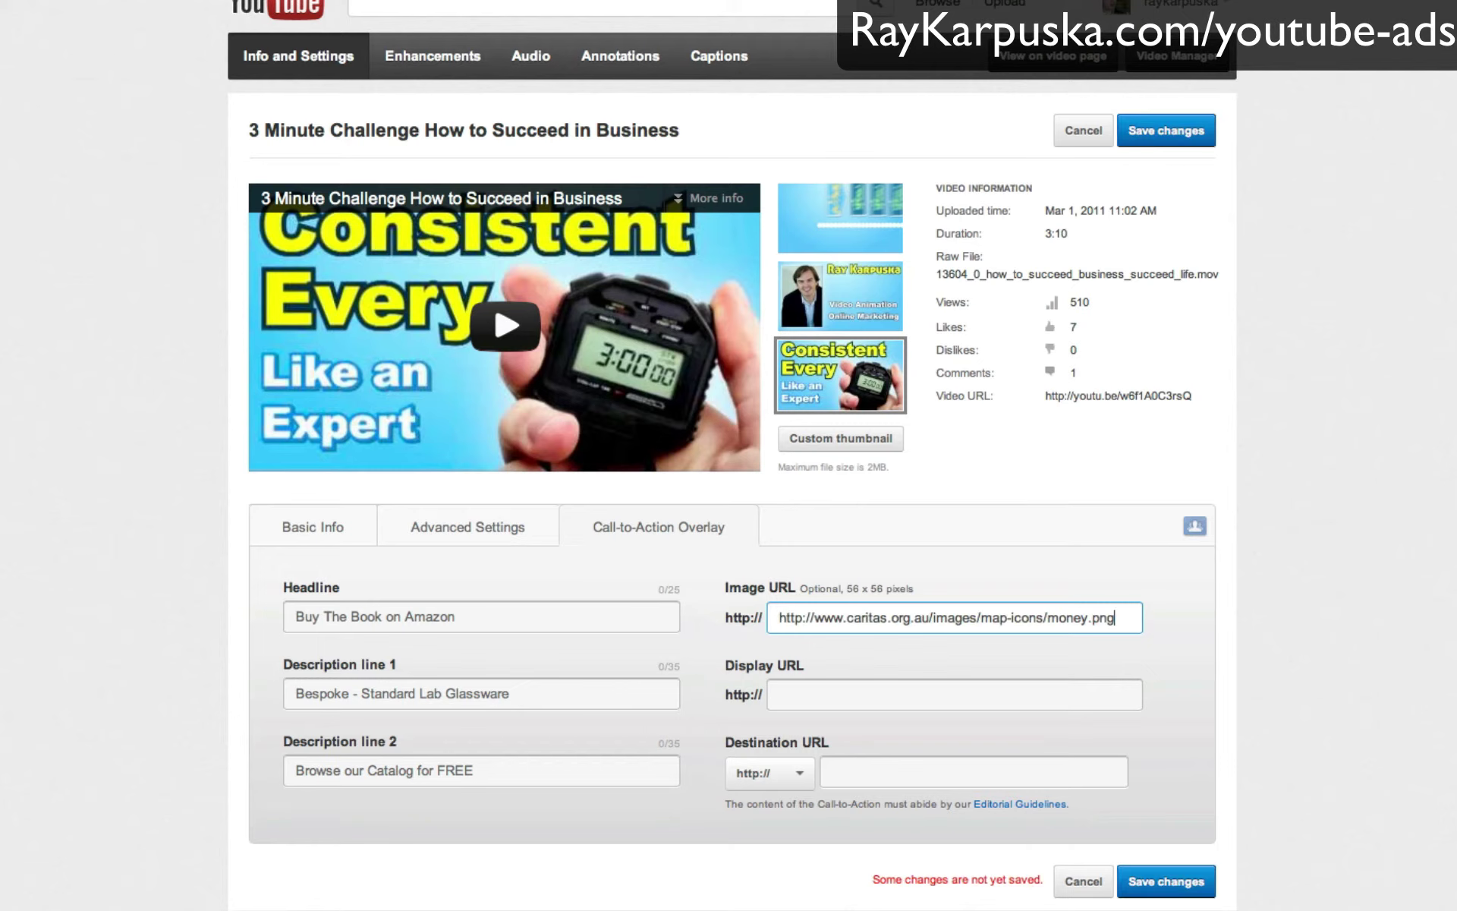
pyautogui.click(835, 695)
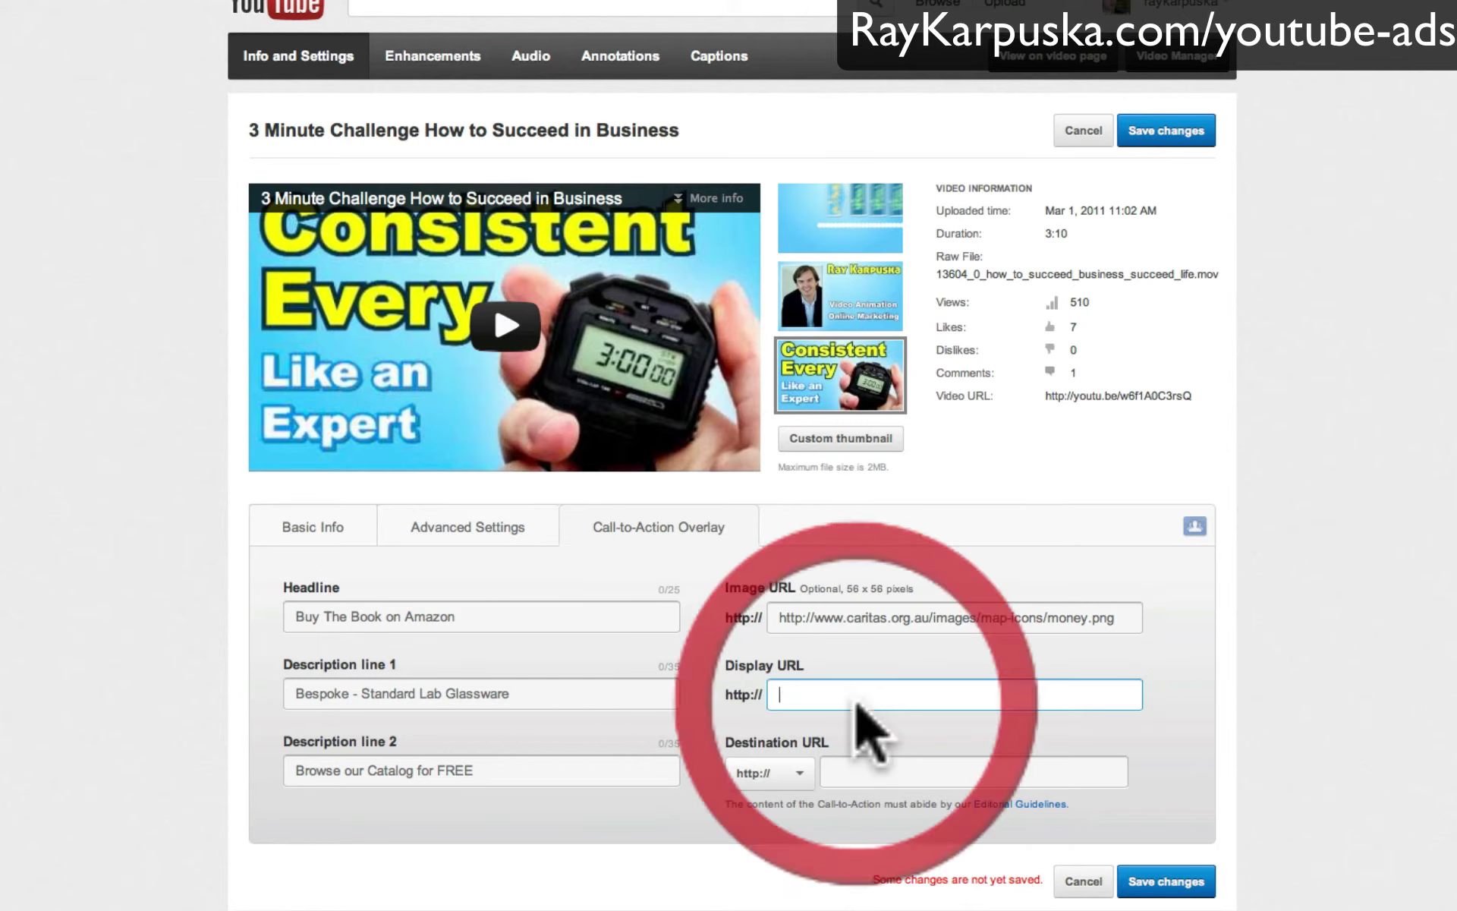
pyautogui.write('RayKarpuska.com')
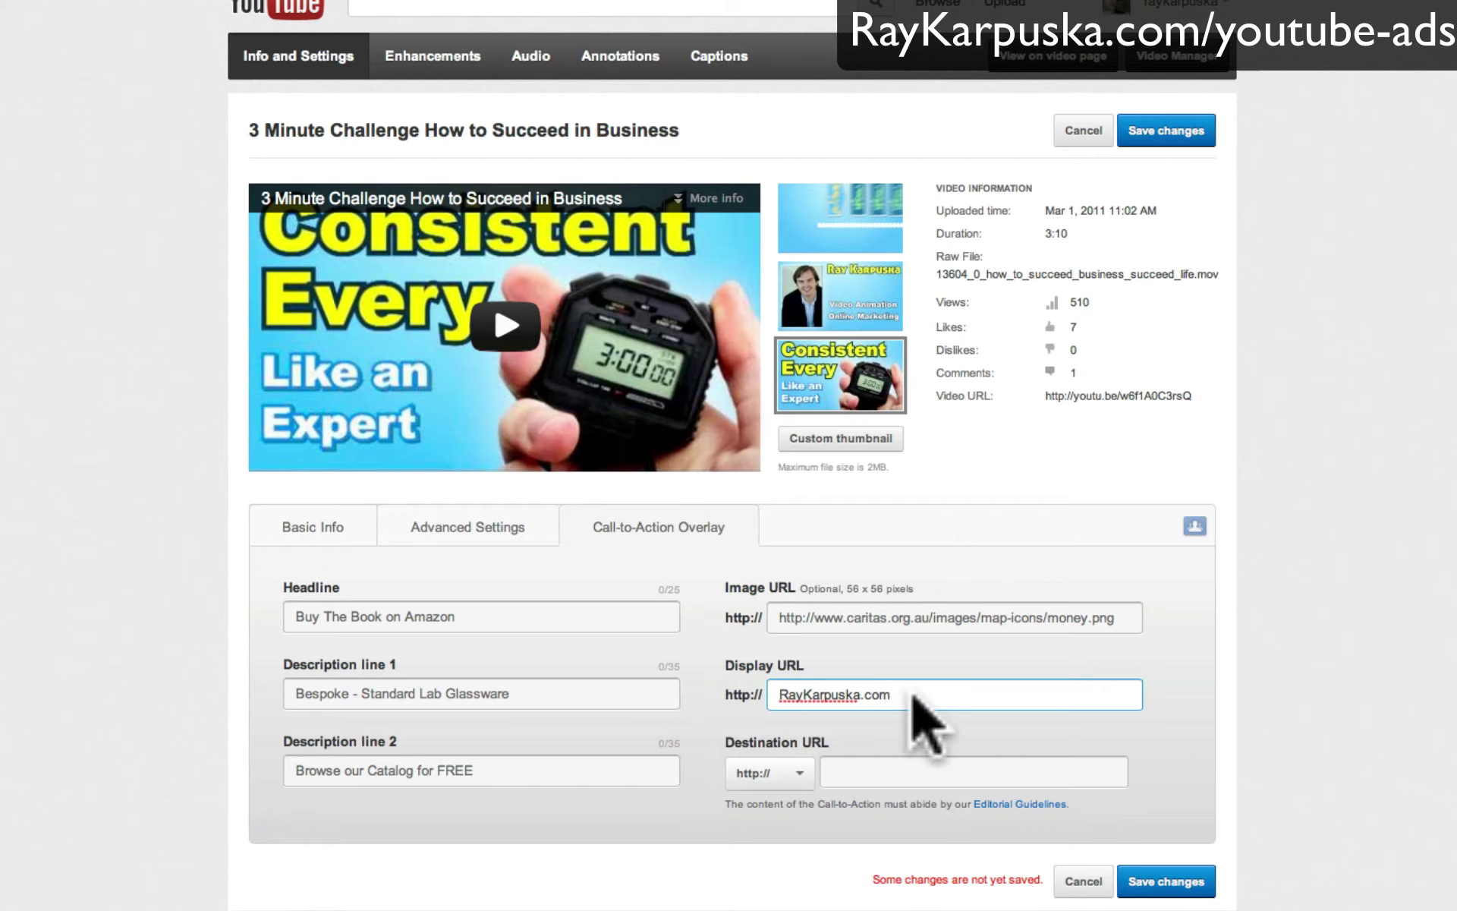
pyautogui.click(913, 764)
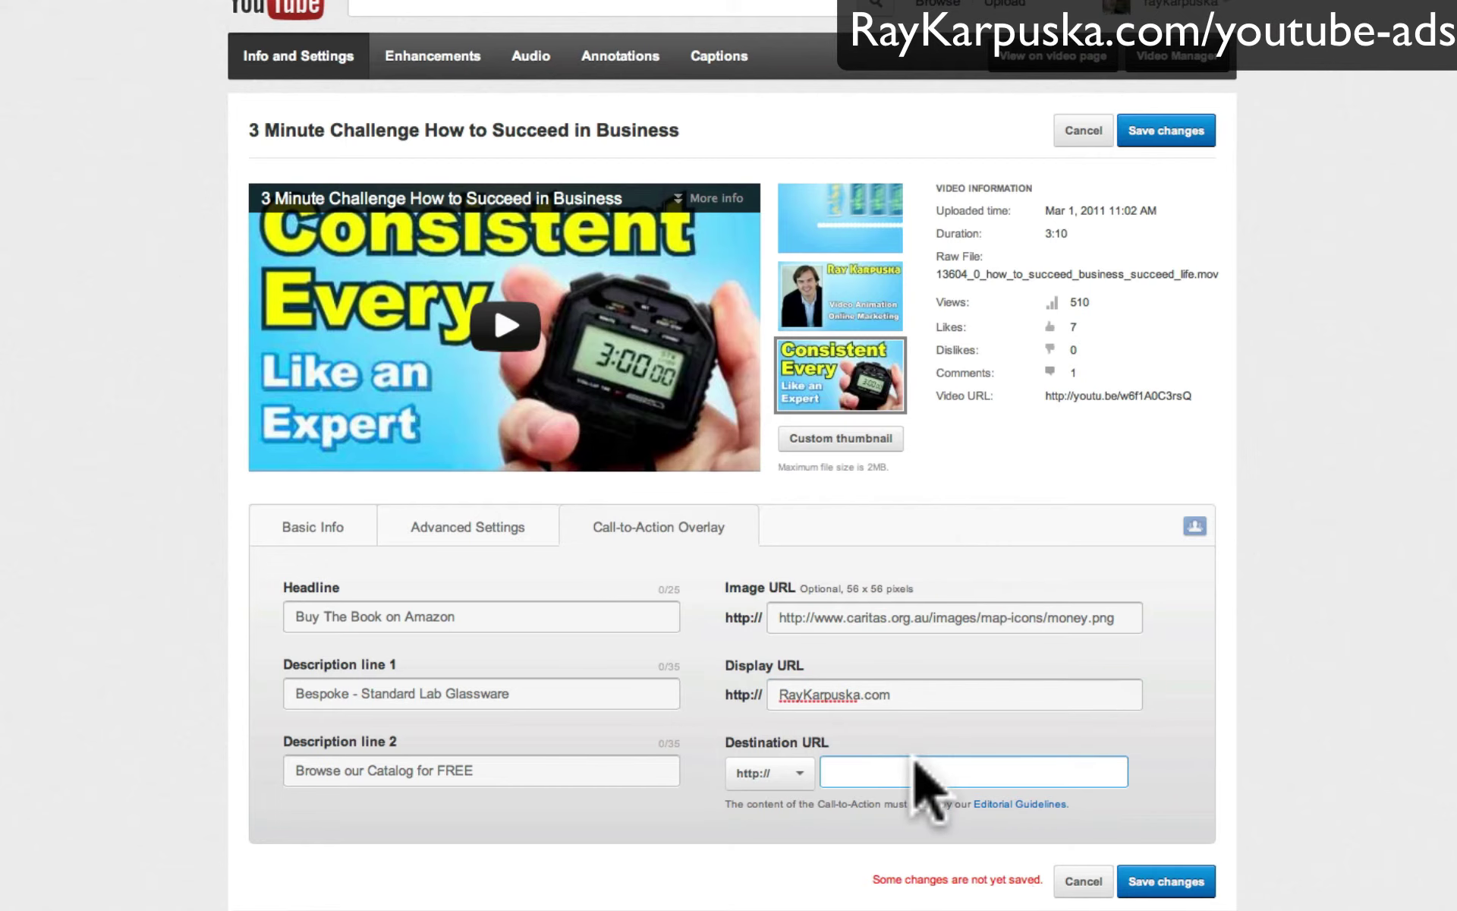
pyautogui.write('www')
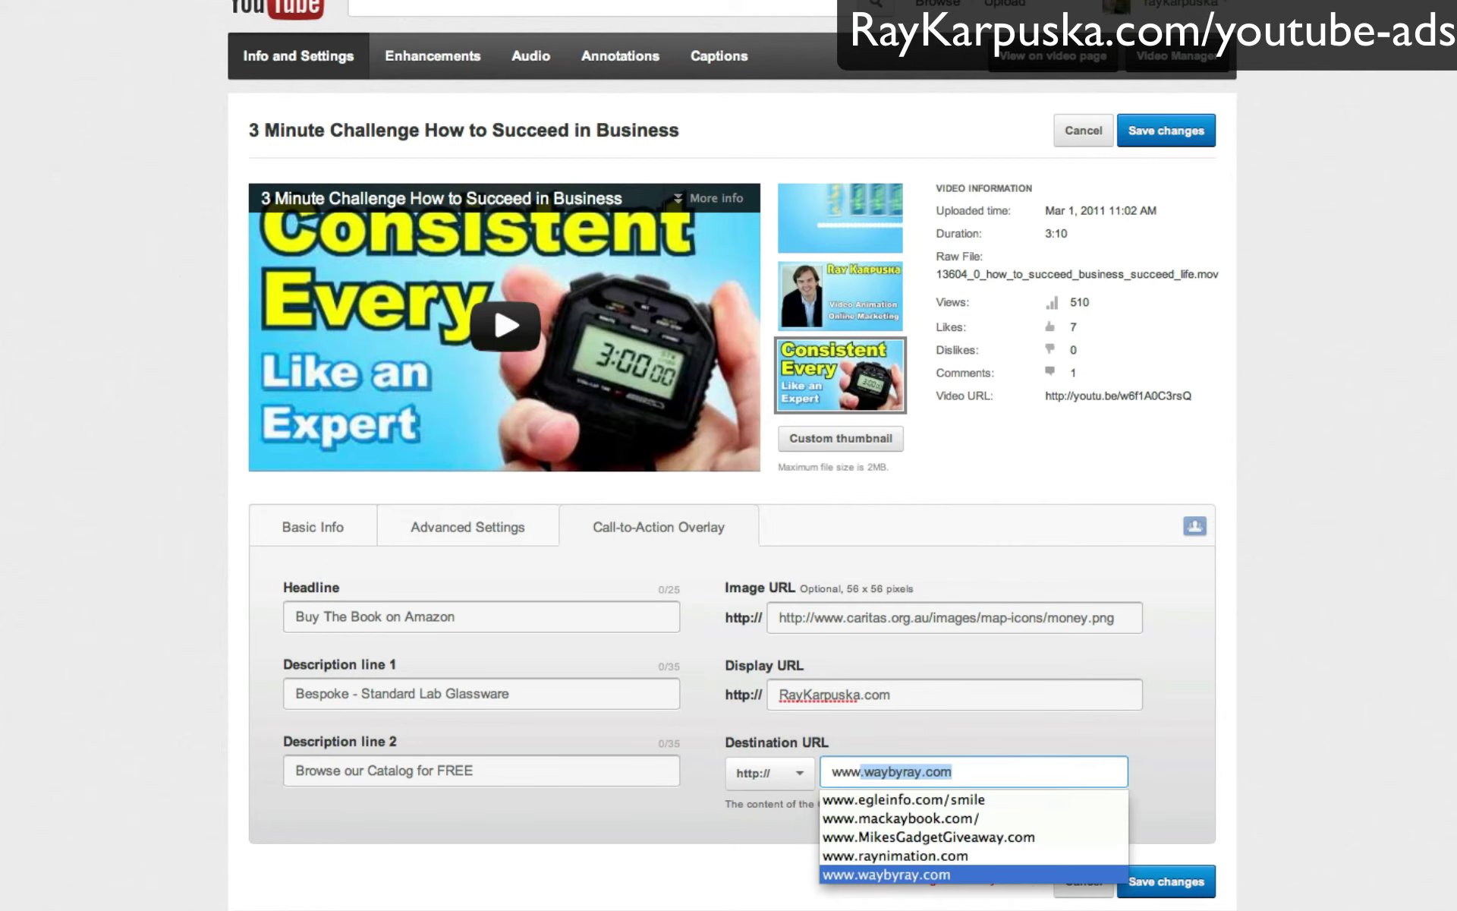
pyautogui.write('.ray')
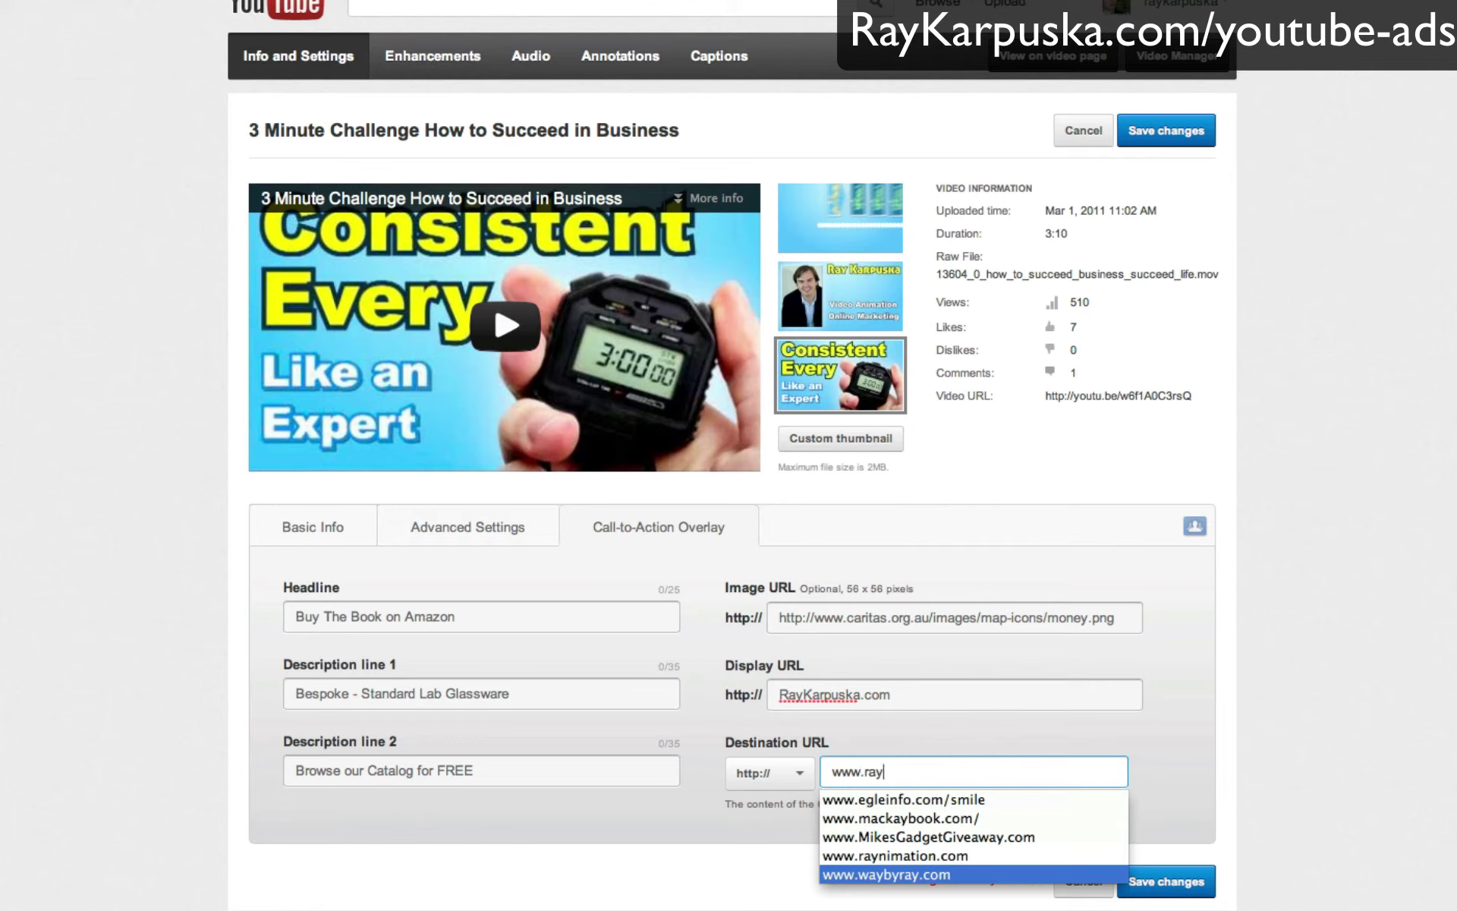
pyautogui.write('karpuska.com/easy-video')
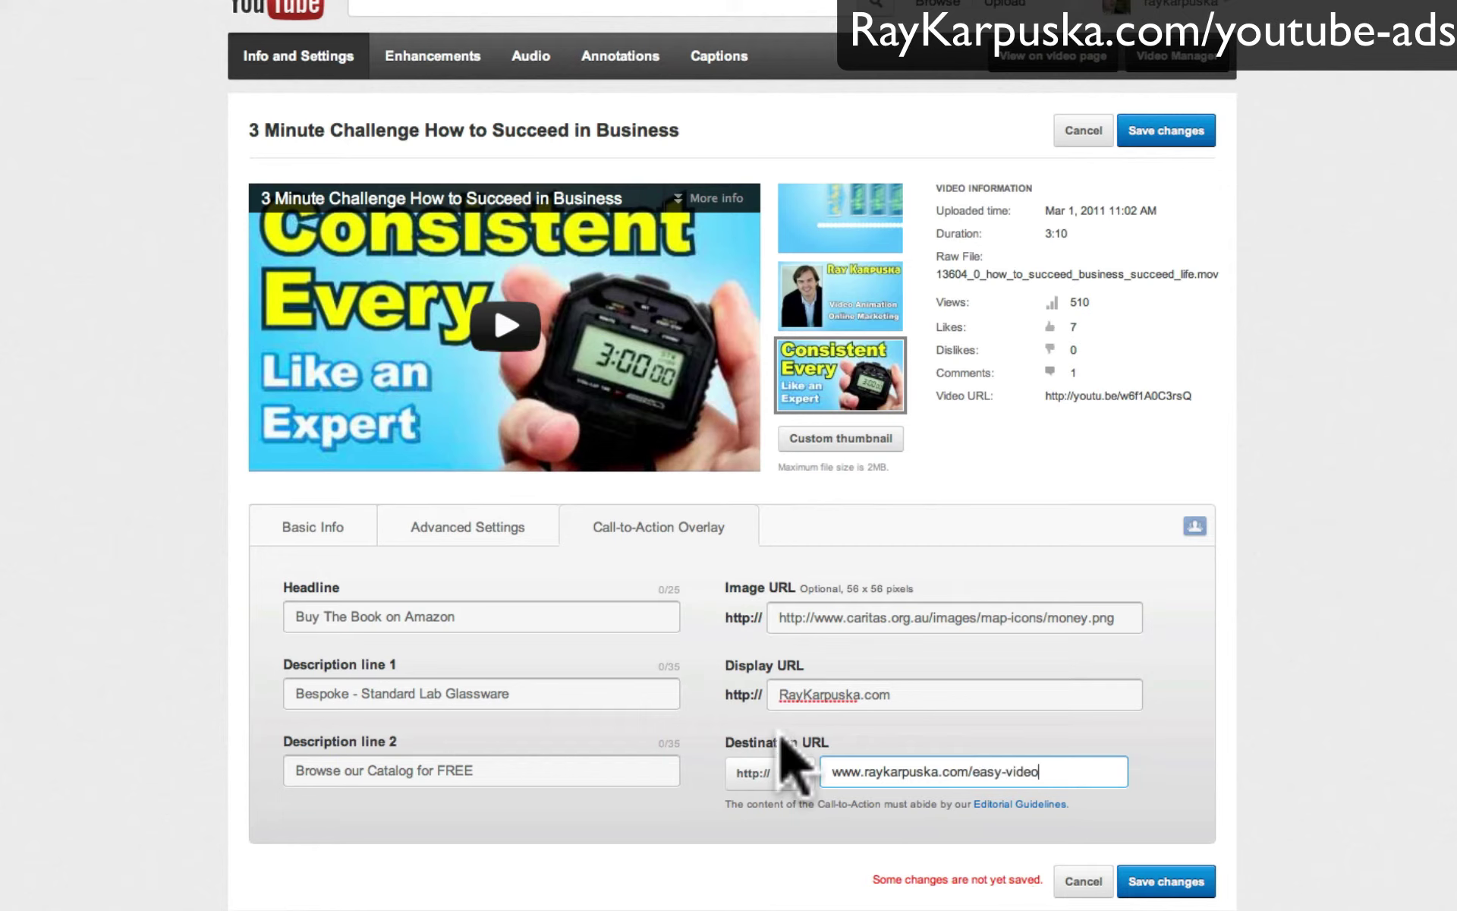
pyautogui.moveTo(880, 693); pyautogui.dragTo(776, 692)
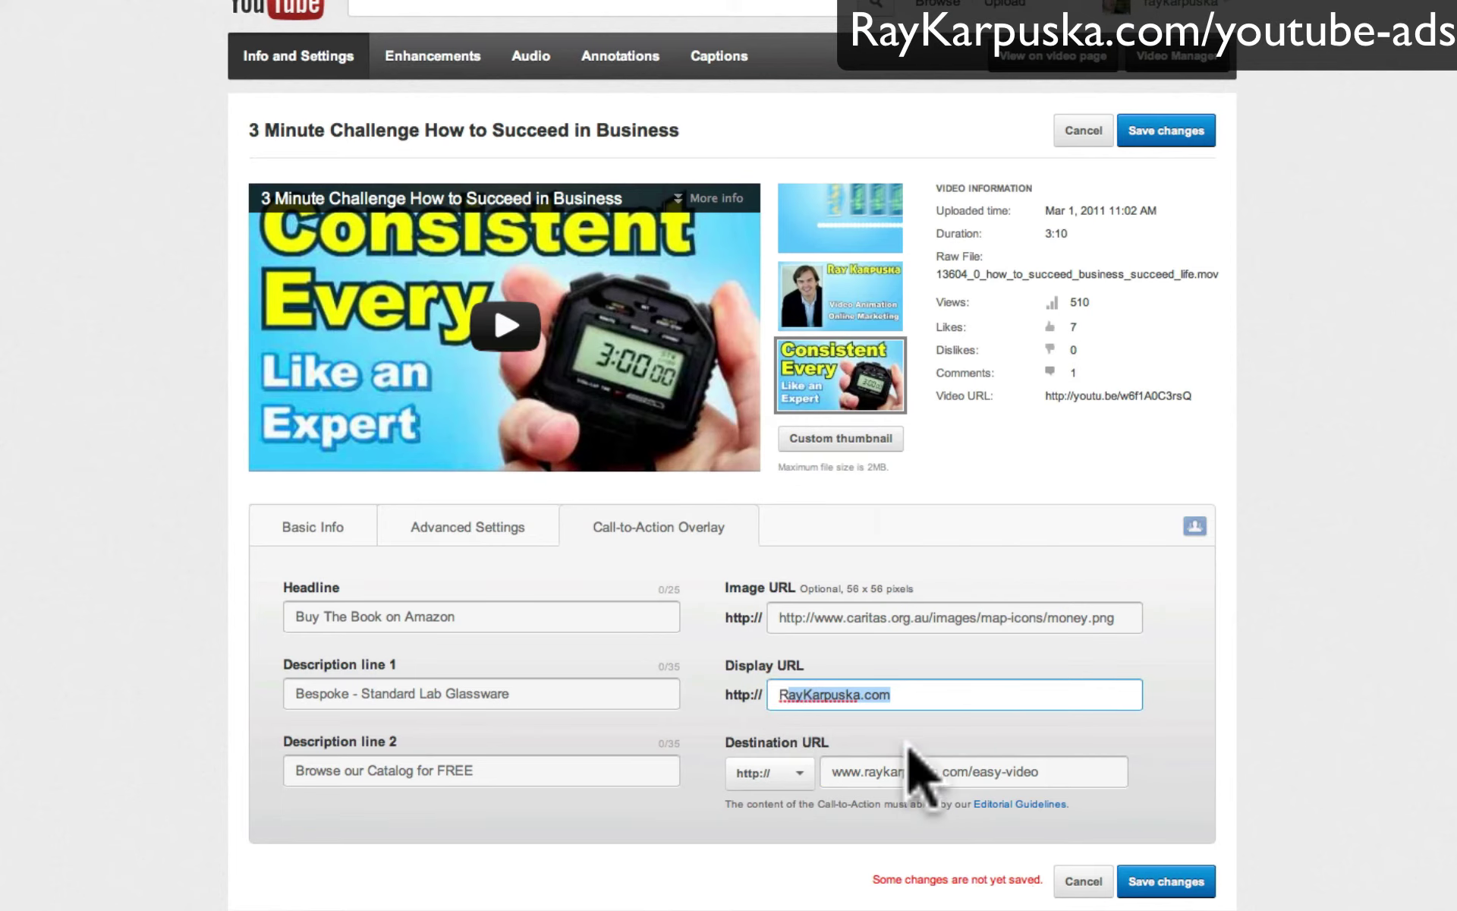
pyautogui.click(877, 772)
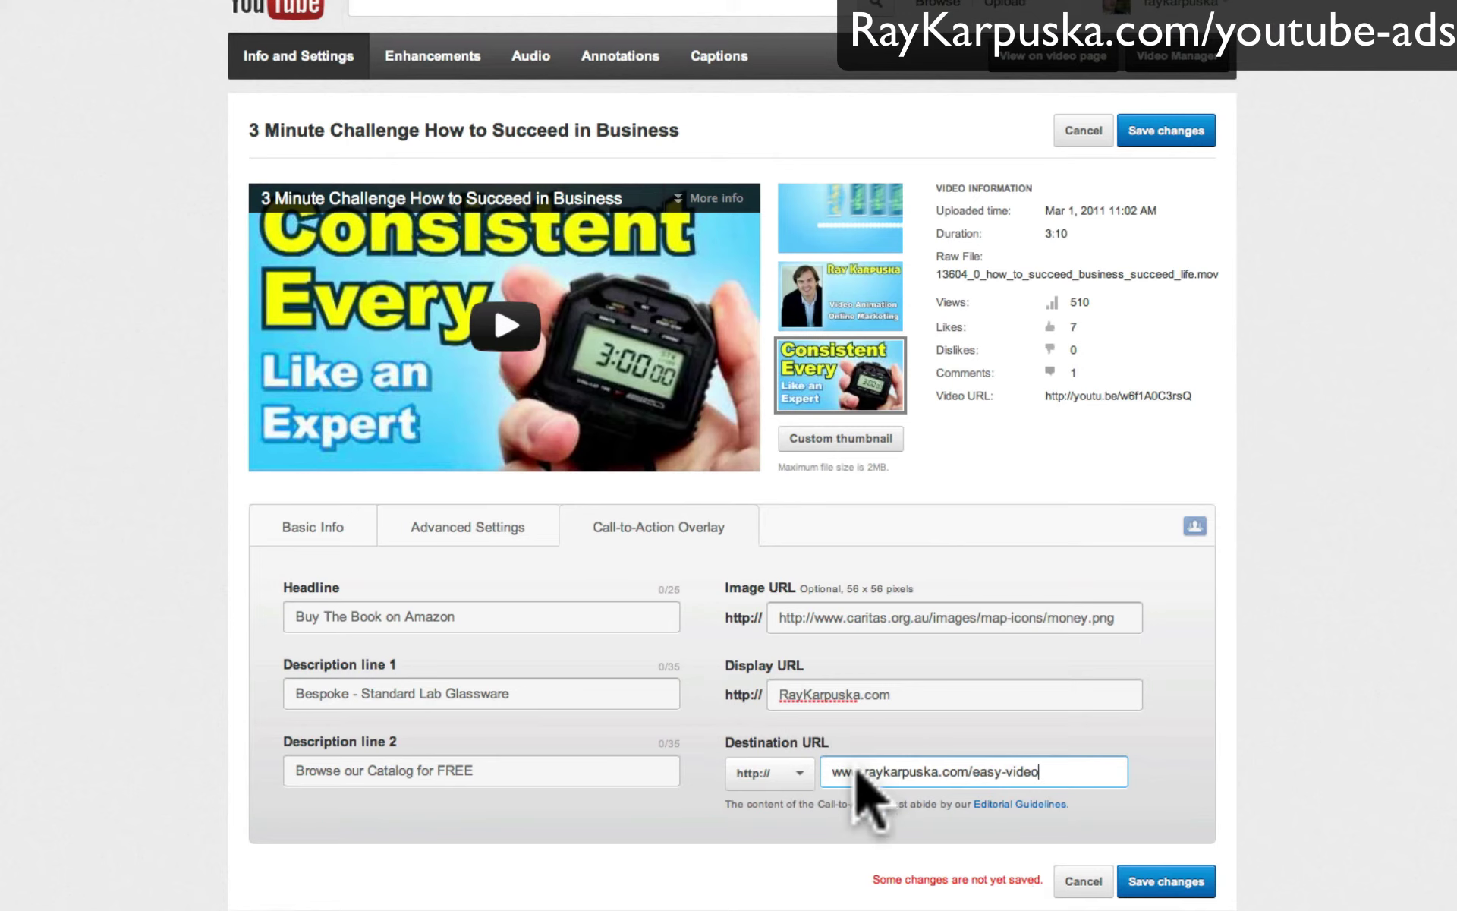
pyautogui.moveTo(913, 693); pyautogui.dragTo(748, 667)
pyautogui.click(915, 693)
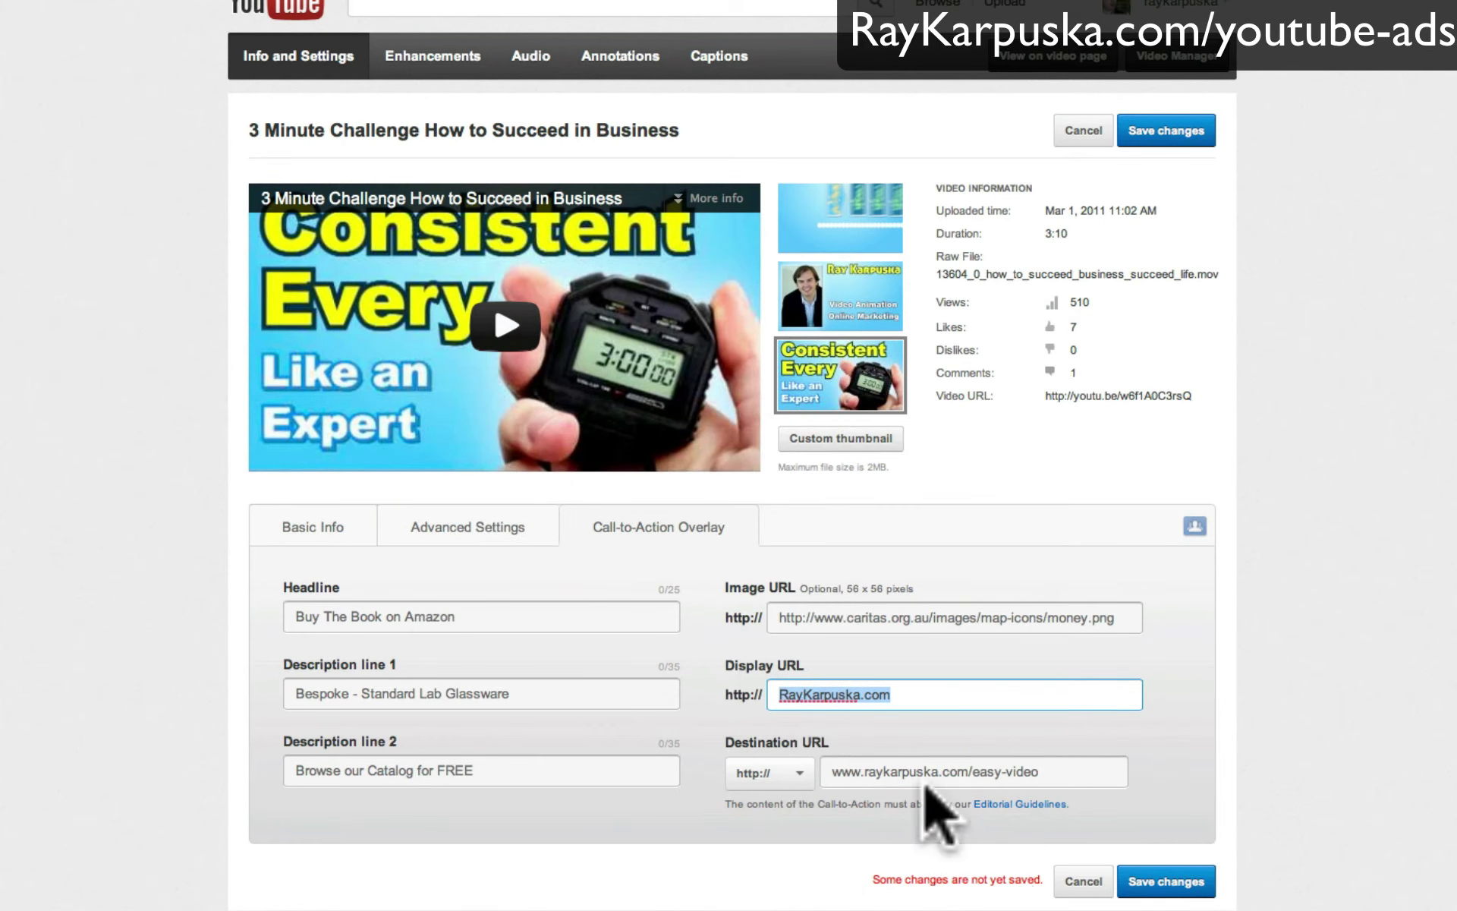
# Step: Save the call-to-action overlay and open the 3 Minute Challenge video's page with playback paused
pyautogui.click(1174, 877)
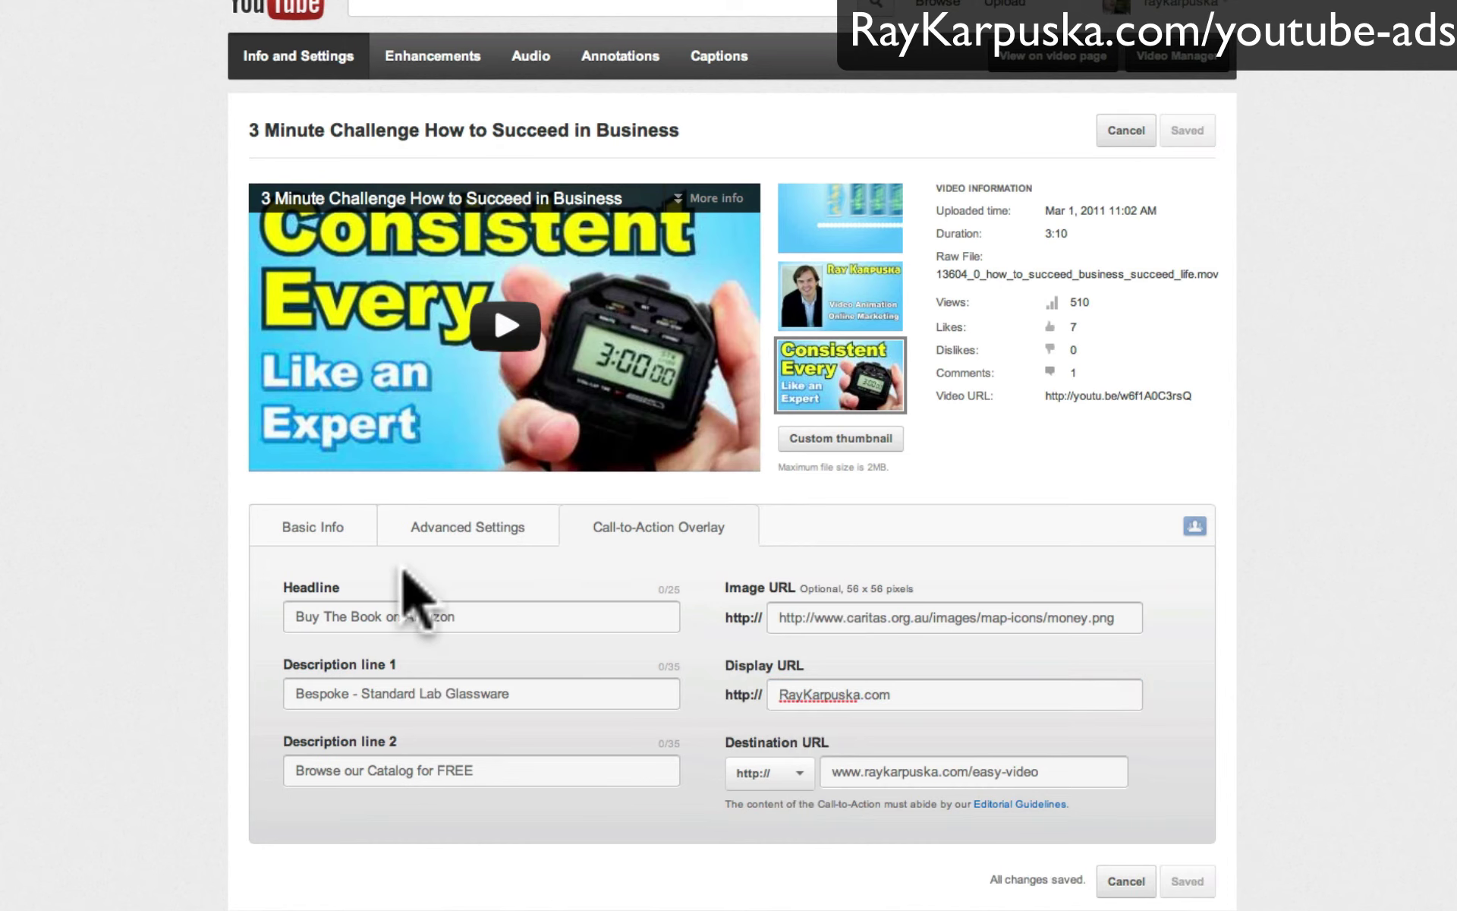
pyautogui.click(1053, 55)
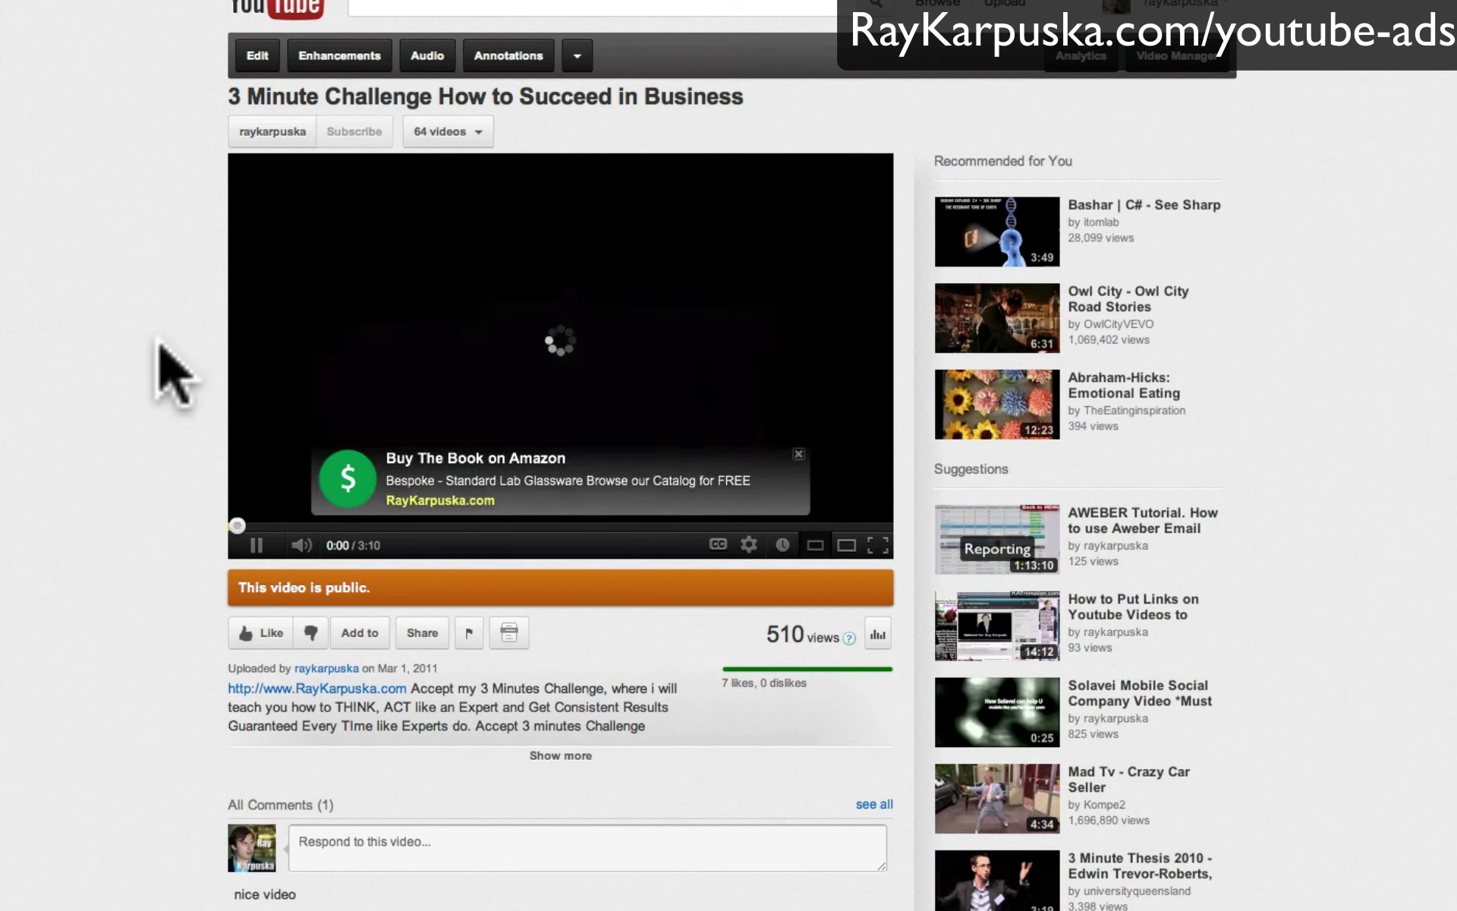
pyautogui.click(253, 544)
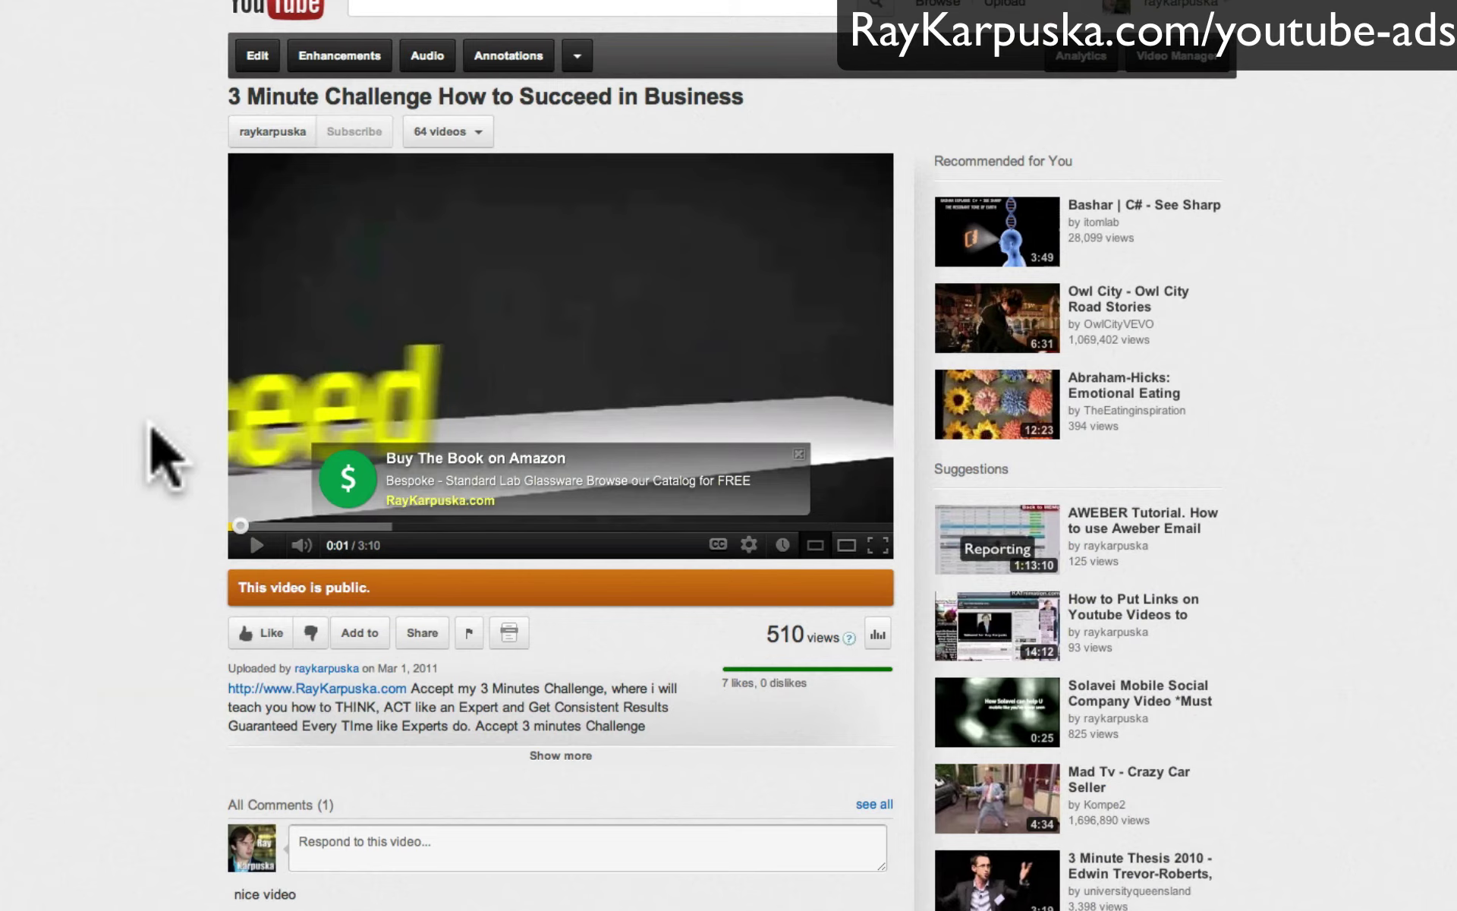
# Step: Follow the overlay's link to look over its landing page, and return to the video's editing page
pyautogui.click(491, 507)
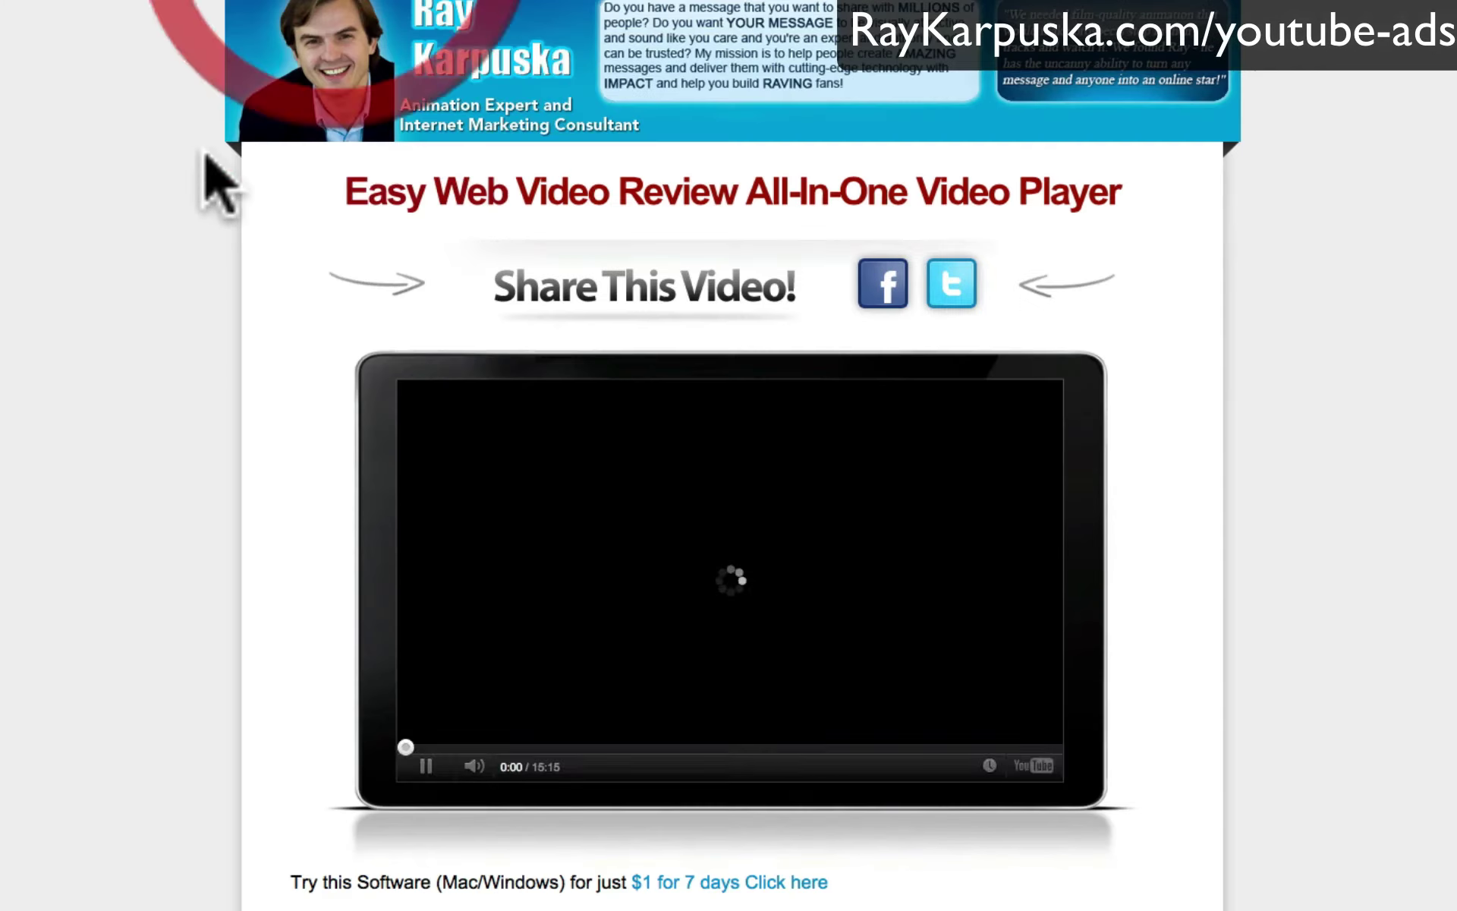
pyautogui.click(156, 303)
pyautogui.scroll(-6, 194, 459)
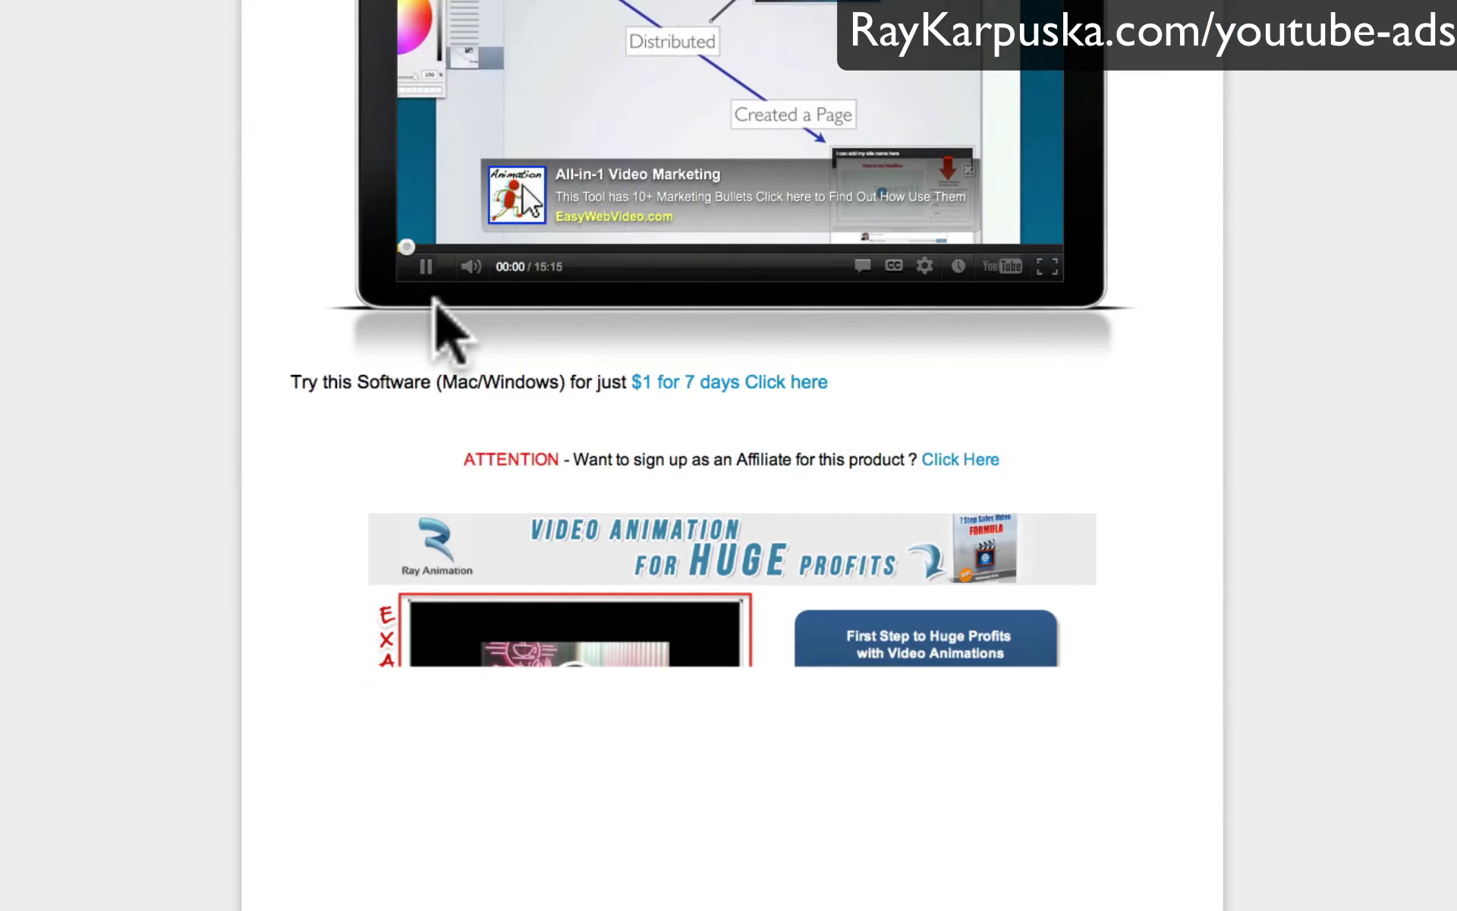
pyautogui.click(422, 266)
pyautogui.scroll(6, 165, 510)
pyautogui.scroll(-10, 164, 509)
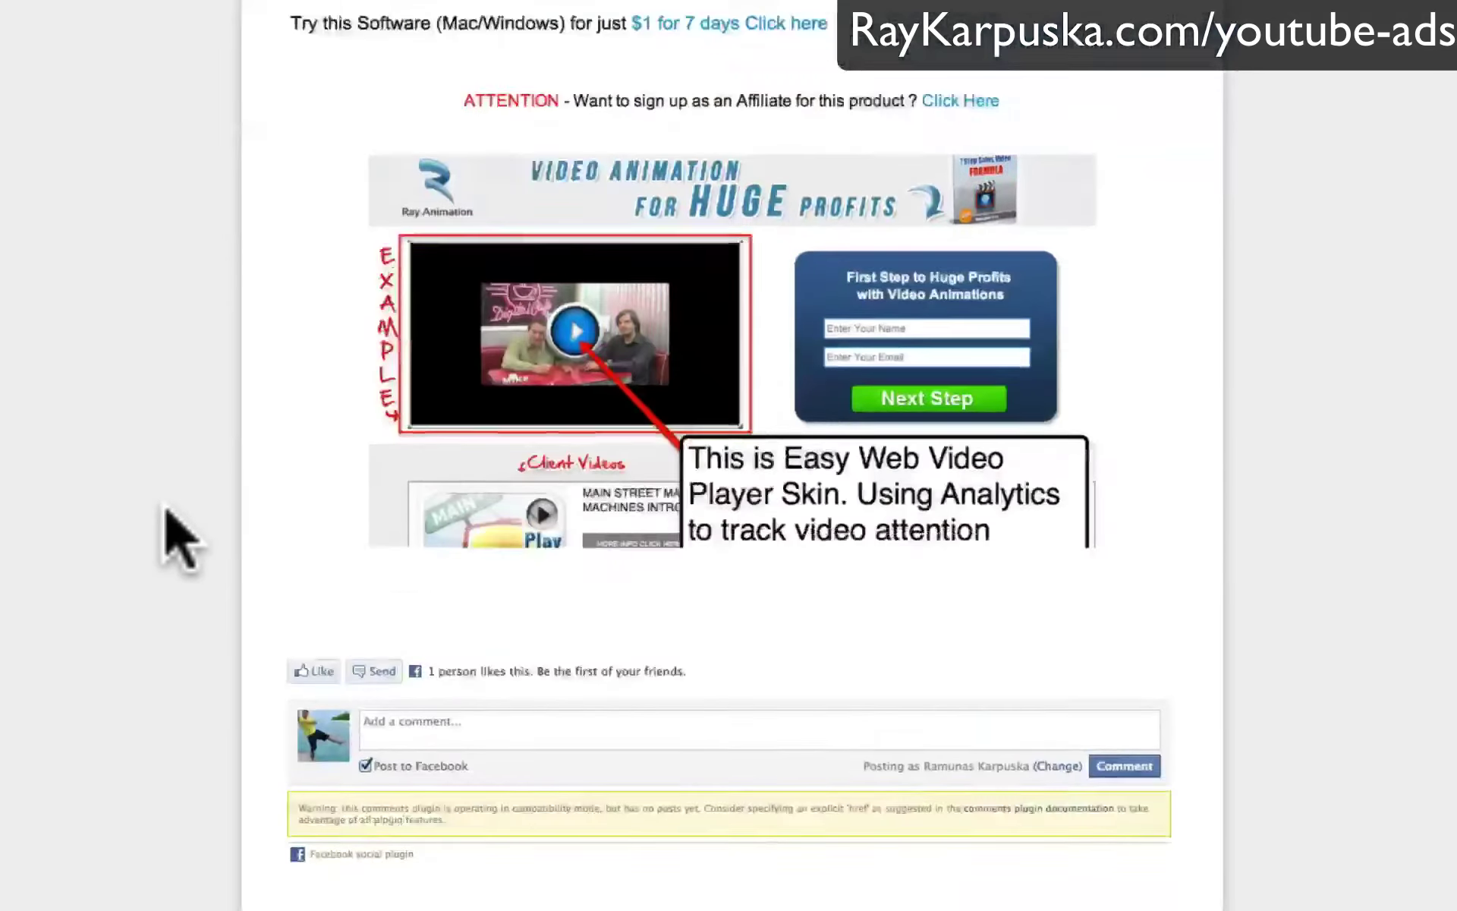
pyautogui.scroll(10, 171, 510)
pyautogui.scroll(-1, 197, 470)
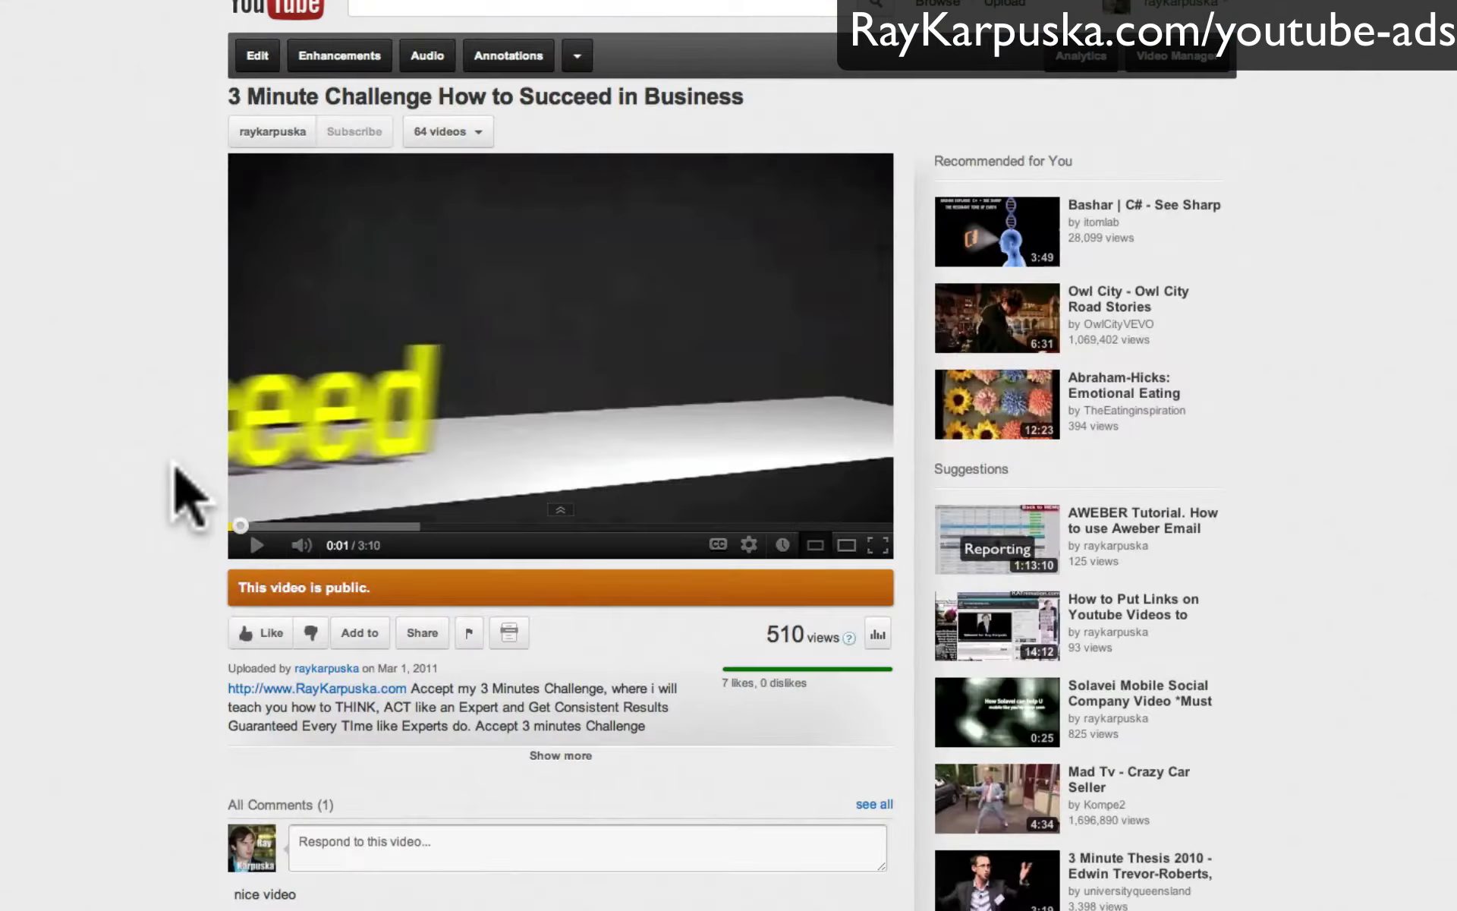
pyautogui.click(182, 455)
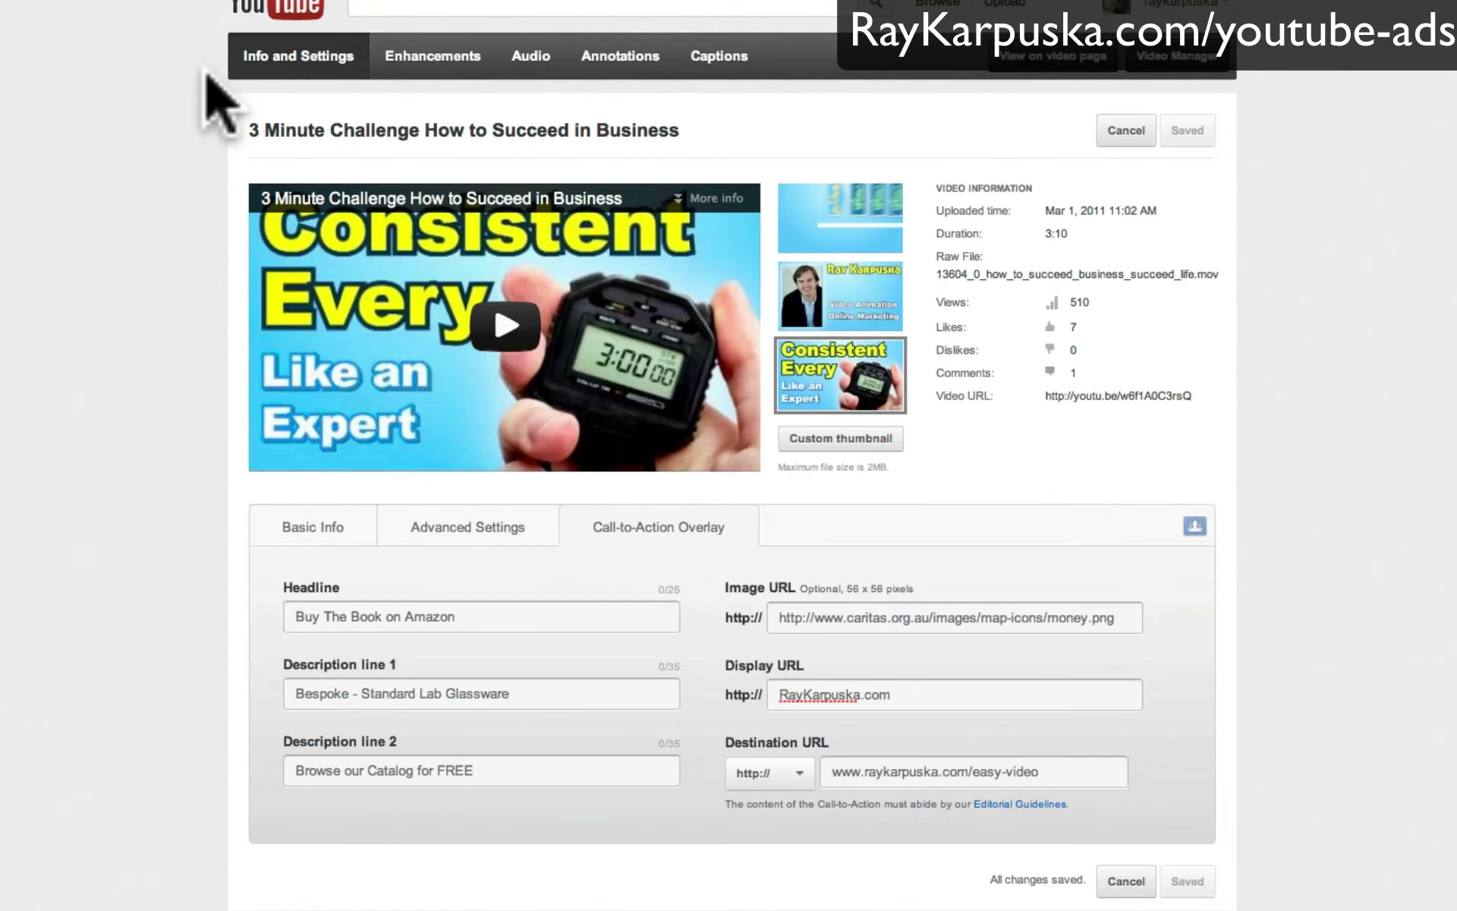
pyautogui.click(152, 246)
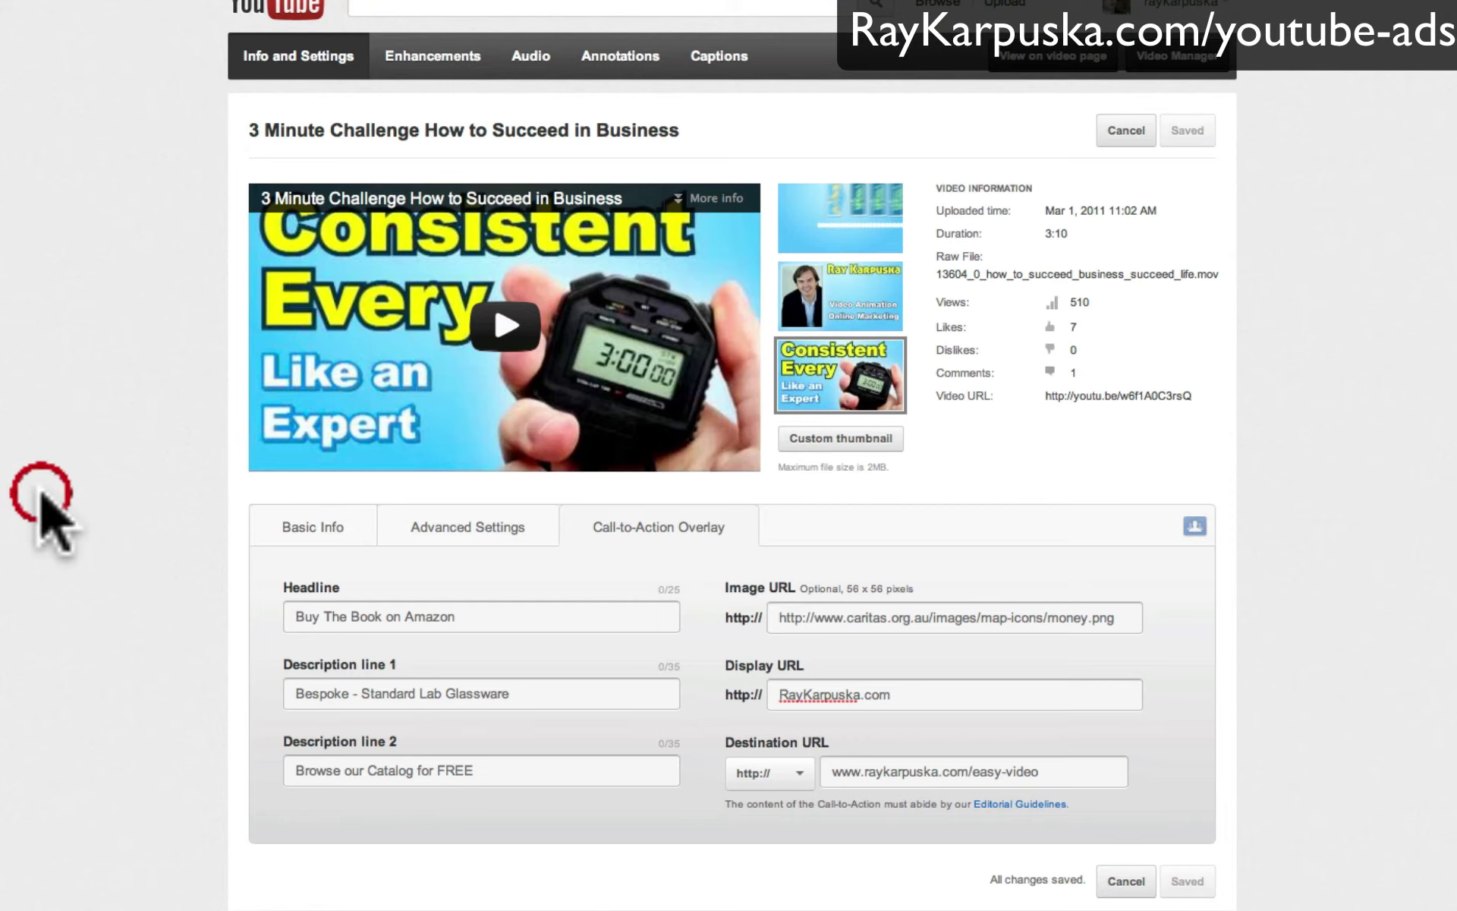
pyautogui.click(73, 273)
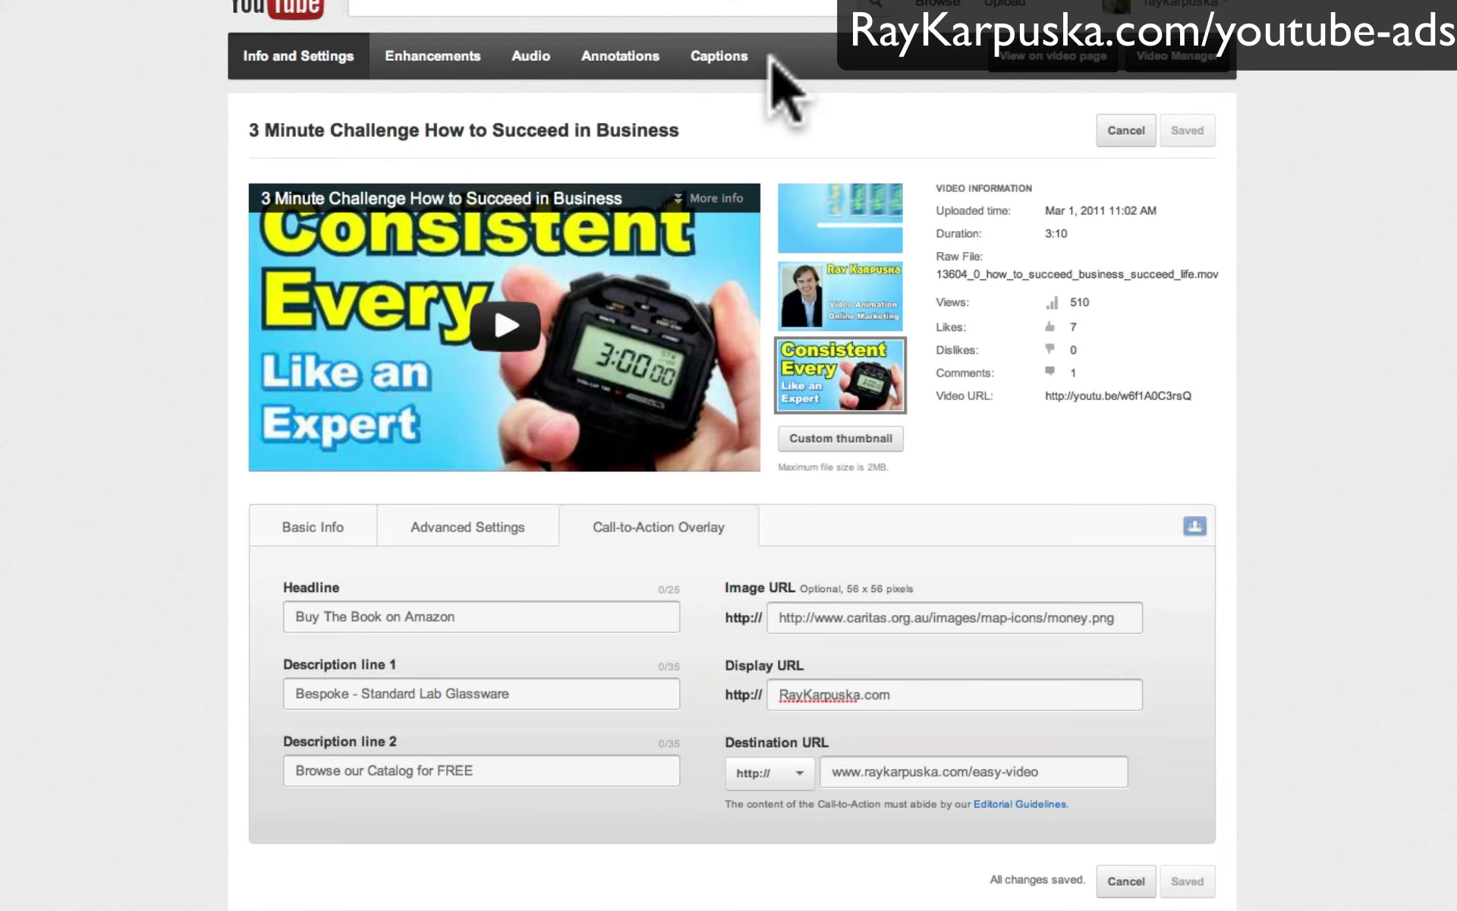
# Step: Find the 3 Minute Challenge video in the Video Manager and start promoting it with an AdWords for video campaign
pyautogui.click(1180, 6)
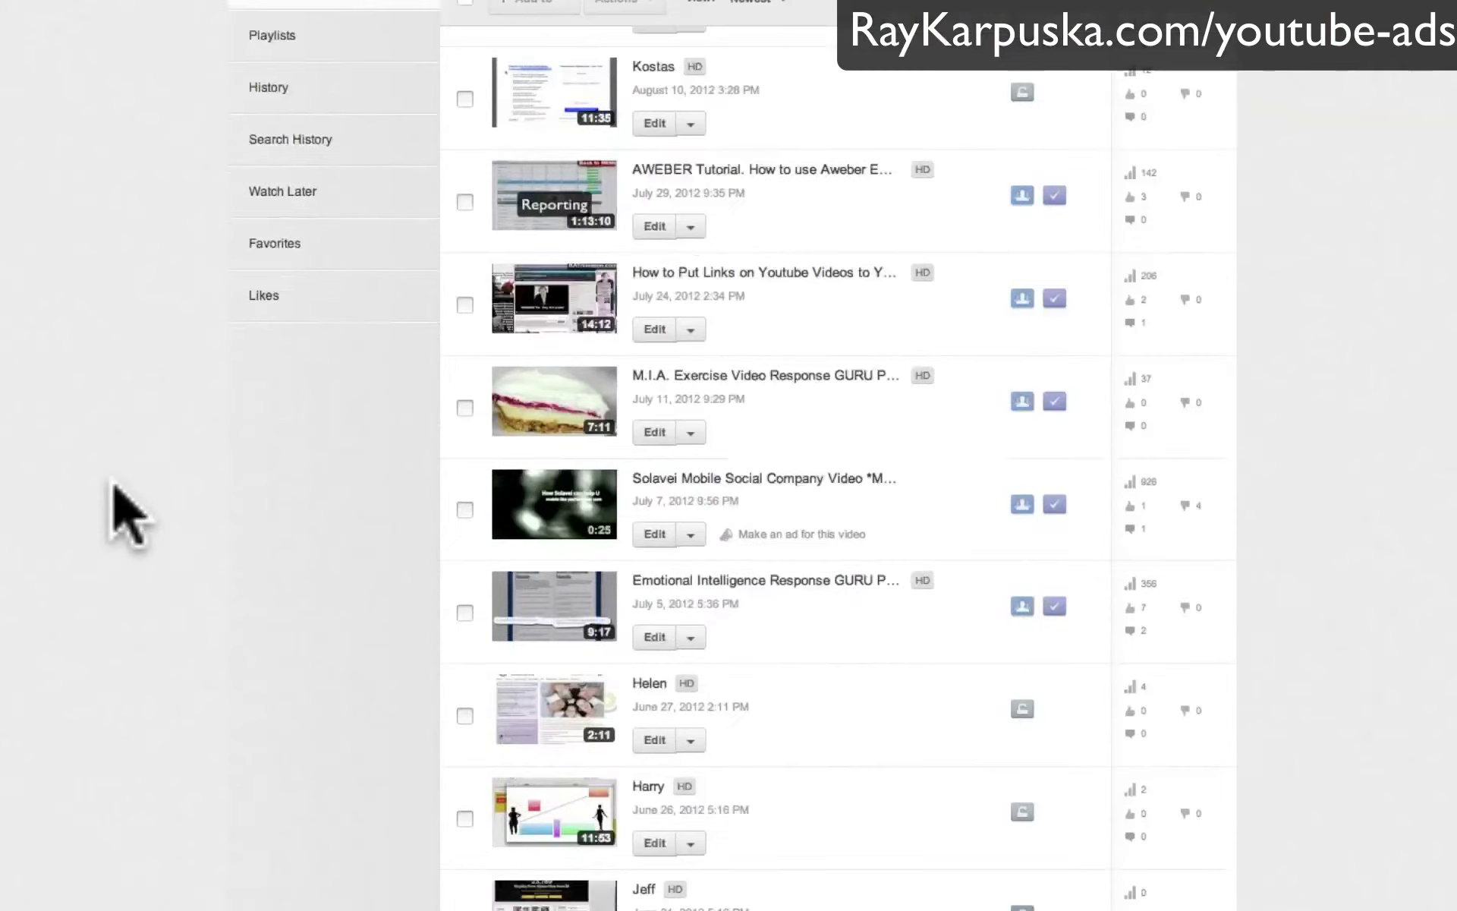
pyautogui.scroll(-20, 129, 518)
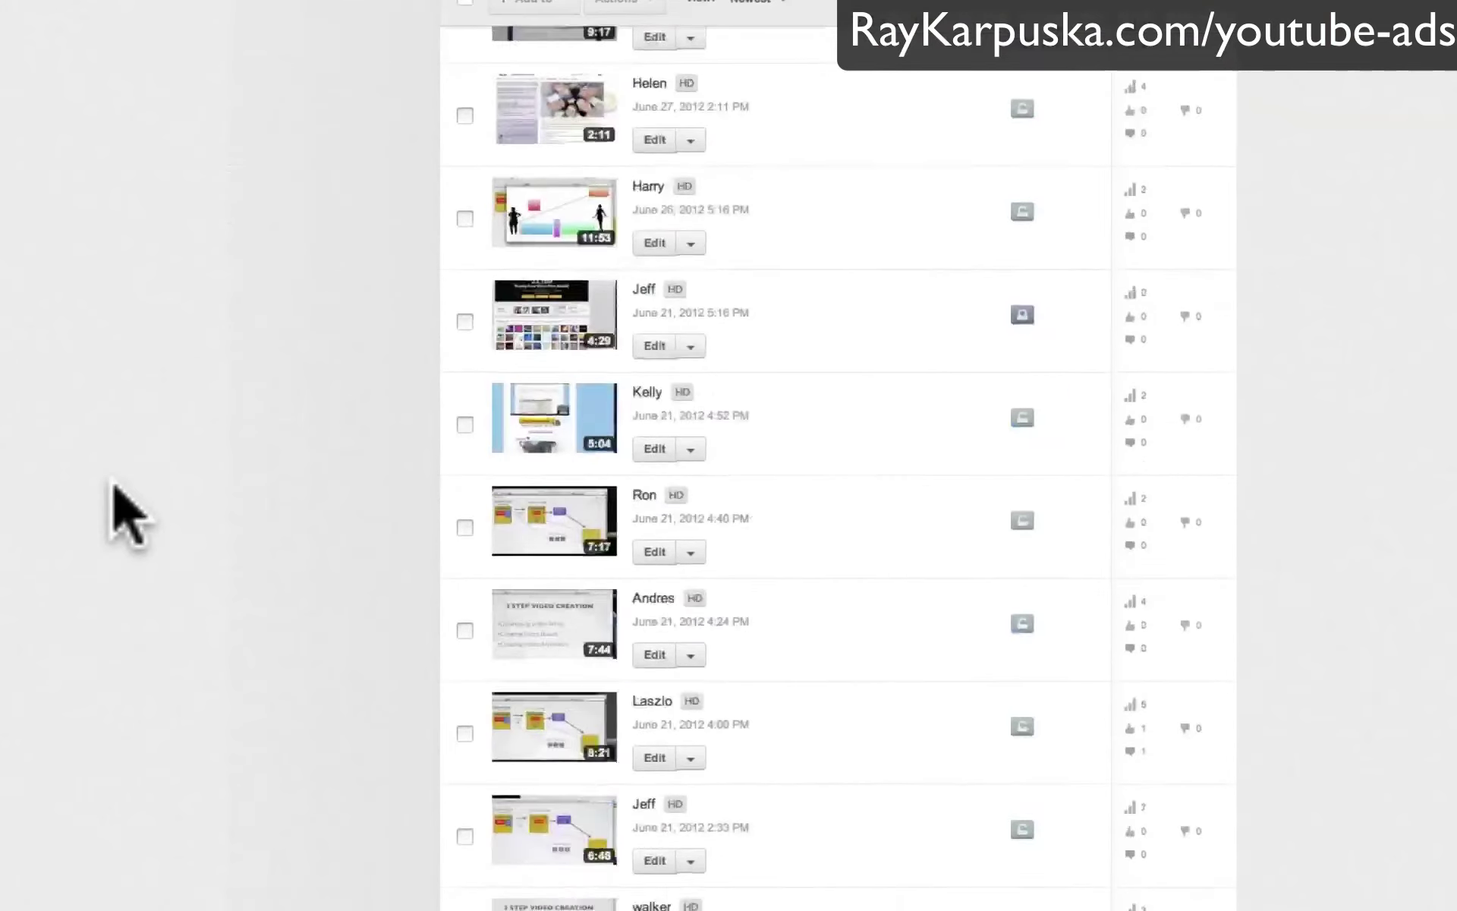
pyautogui.scroll(-20, 129, 517)
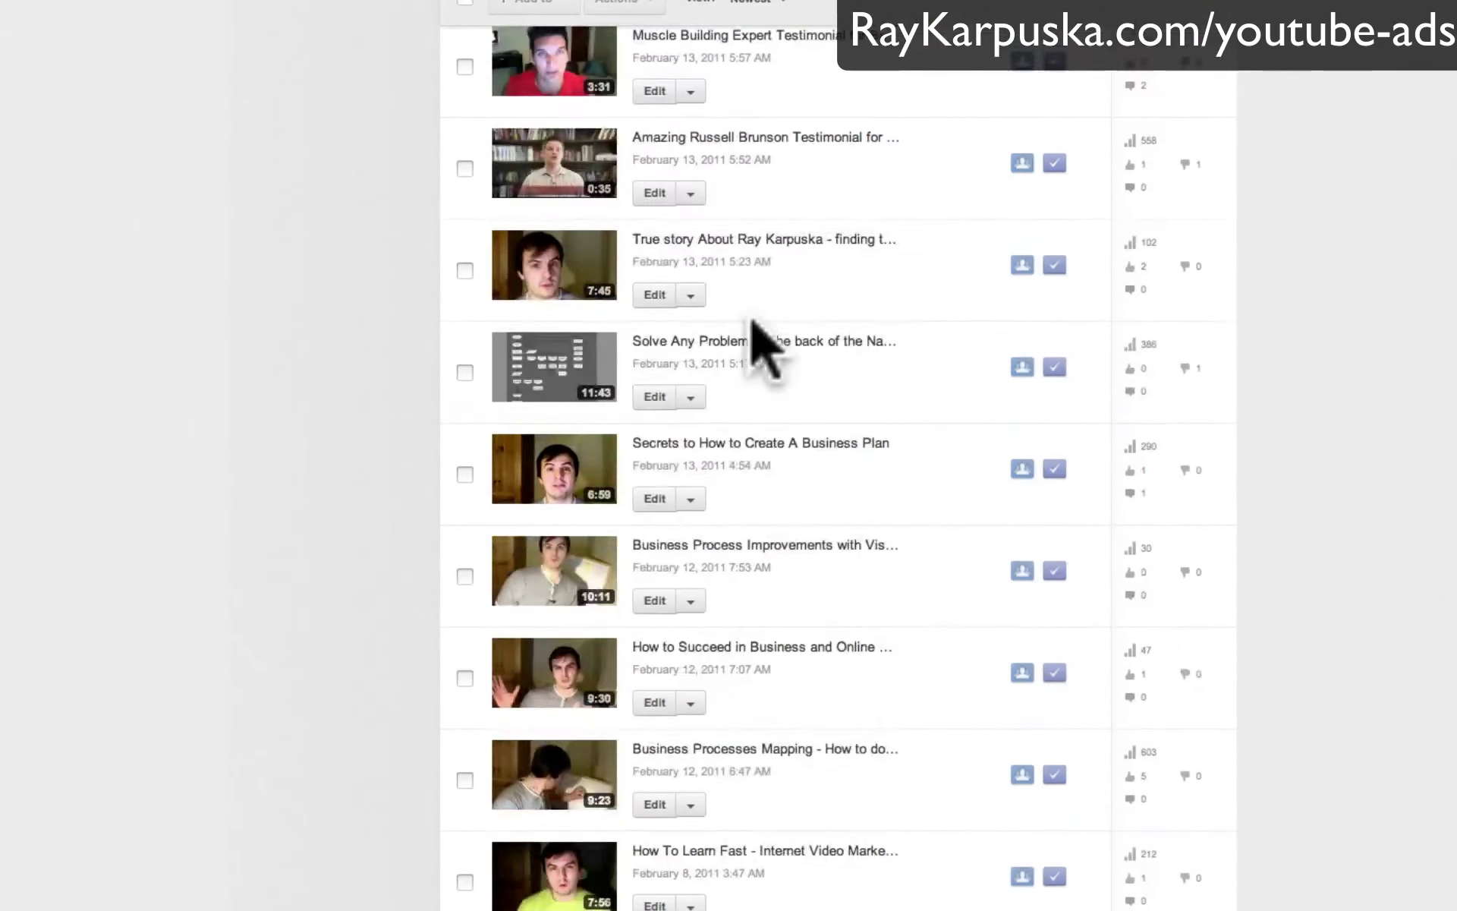
pyautogui.scroll(5, 650, 358)
pyautogui.click(690, 384)
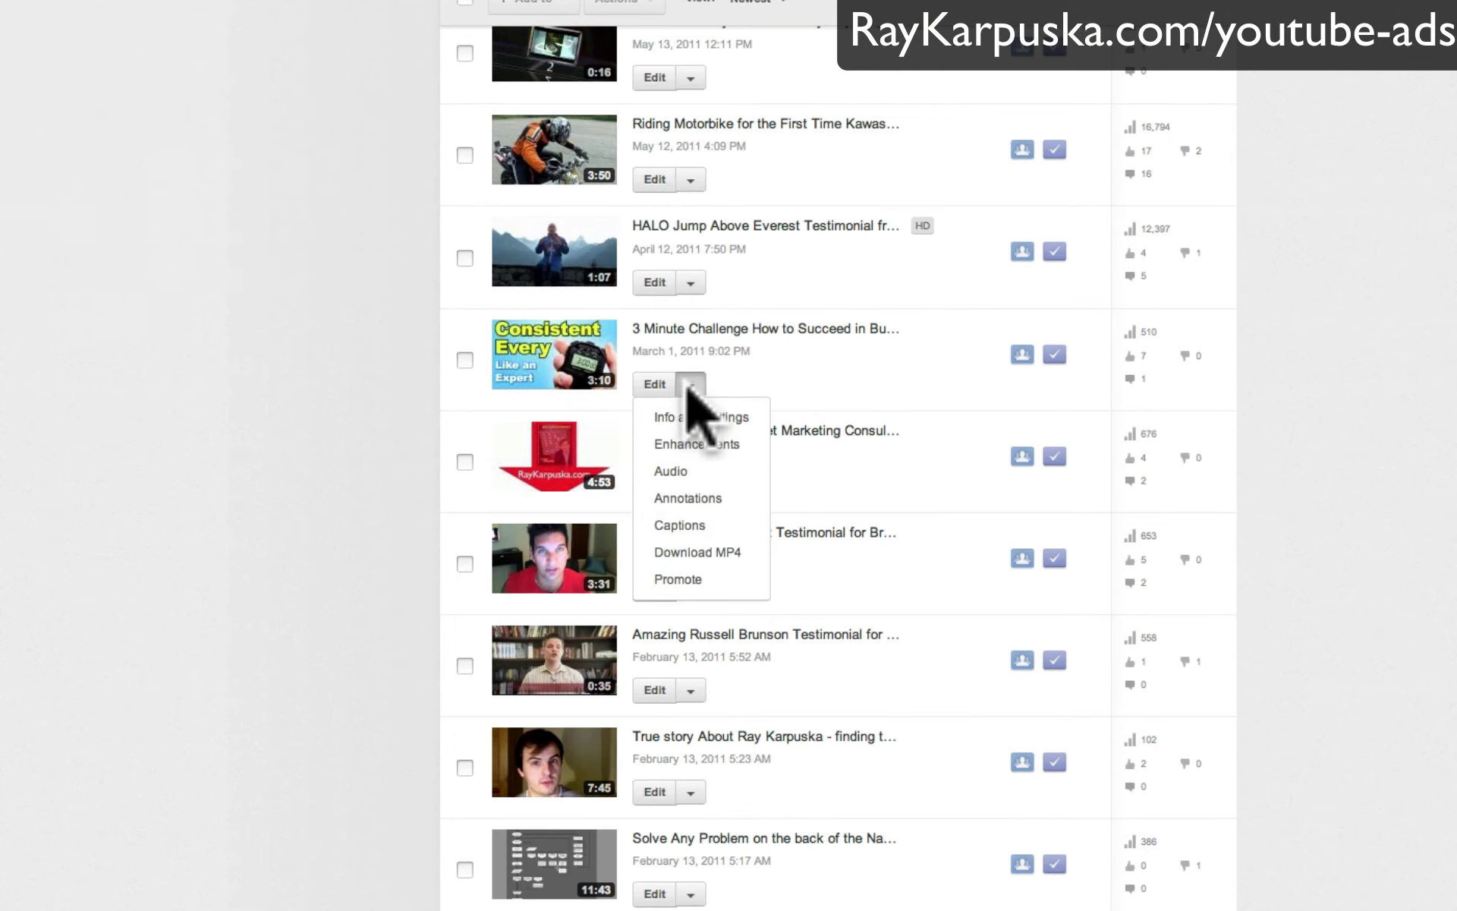
pyautogui.click(711, 578)
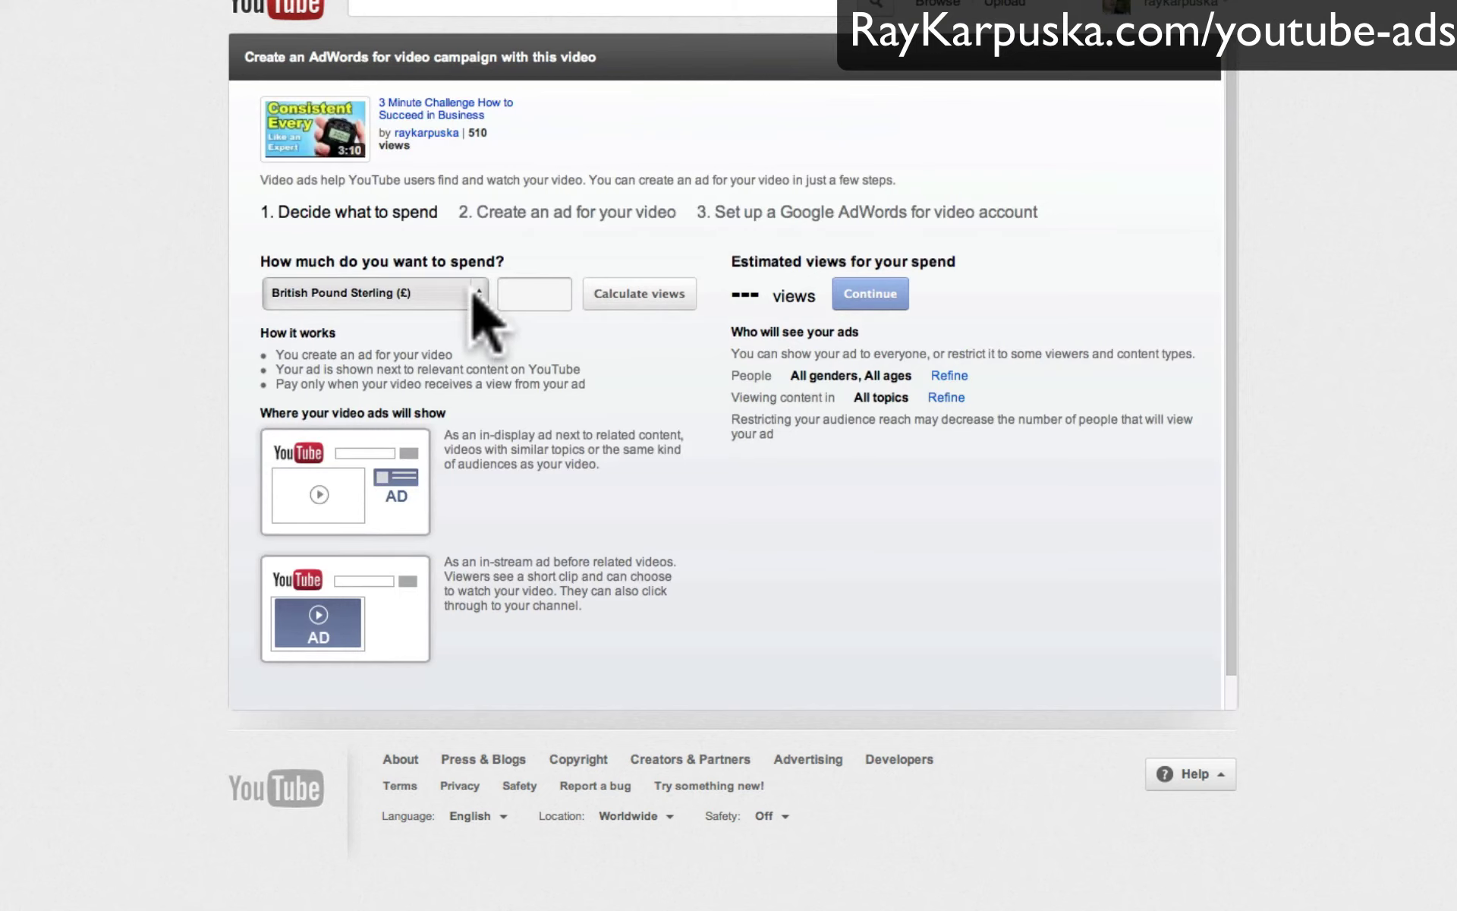
# Step: Set the campaign spend to 15 in British Pound Sterling and continue to creating the ad
pyautogui.click(392, 294)
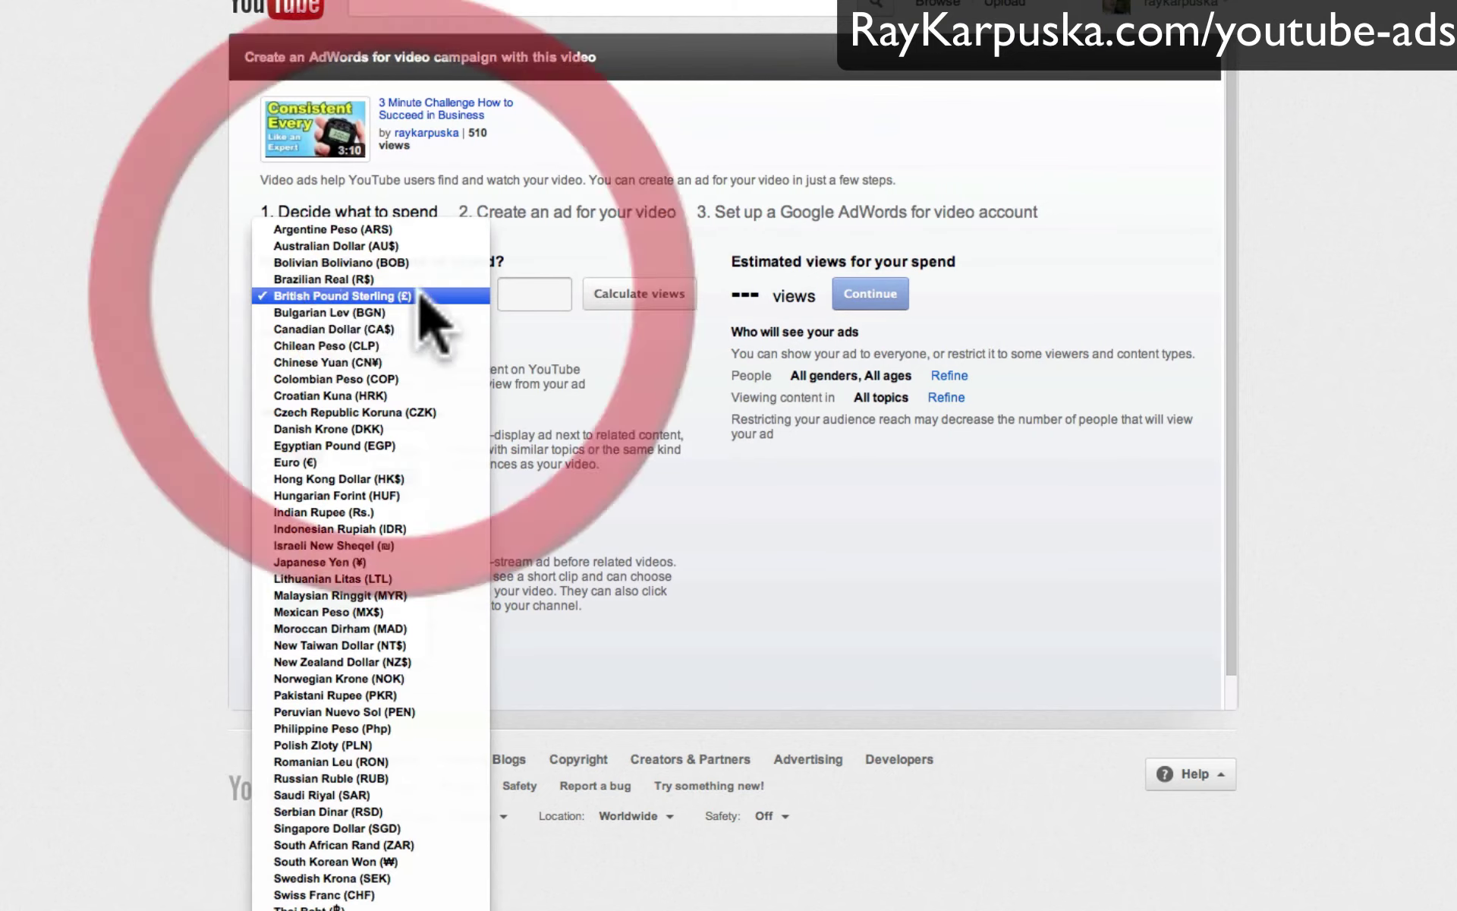
pyautogui.click(162, 310)
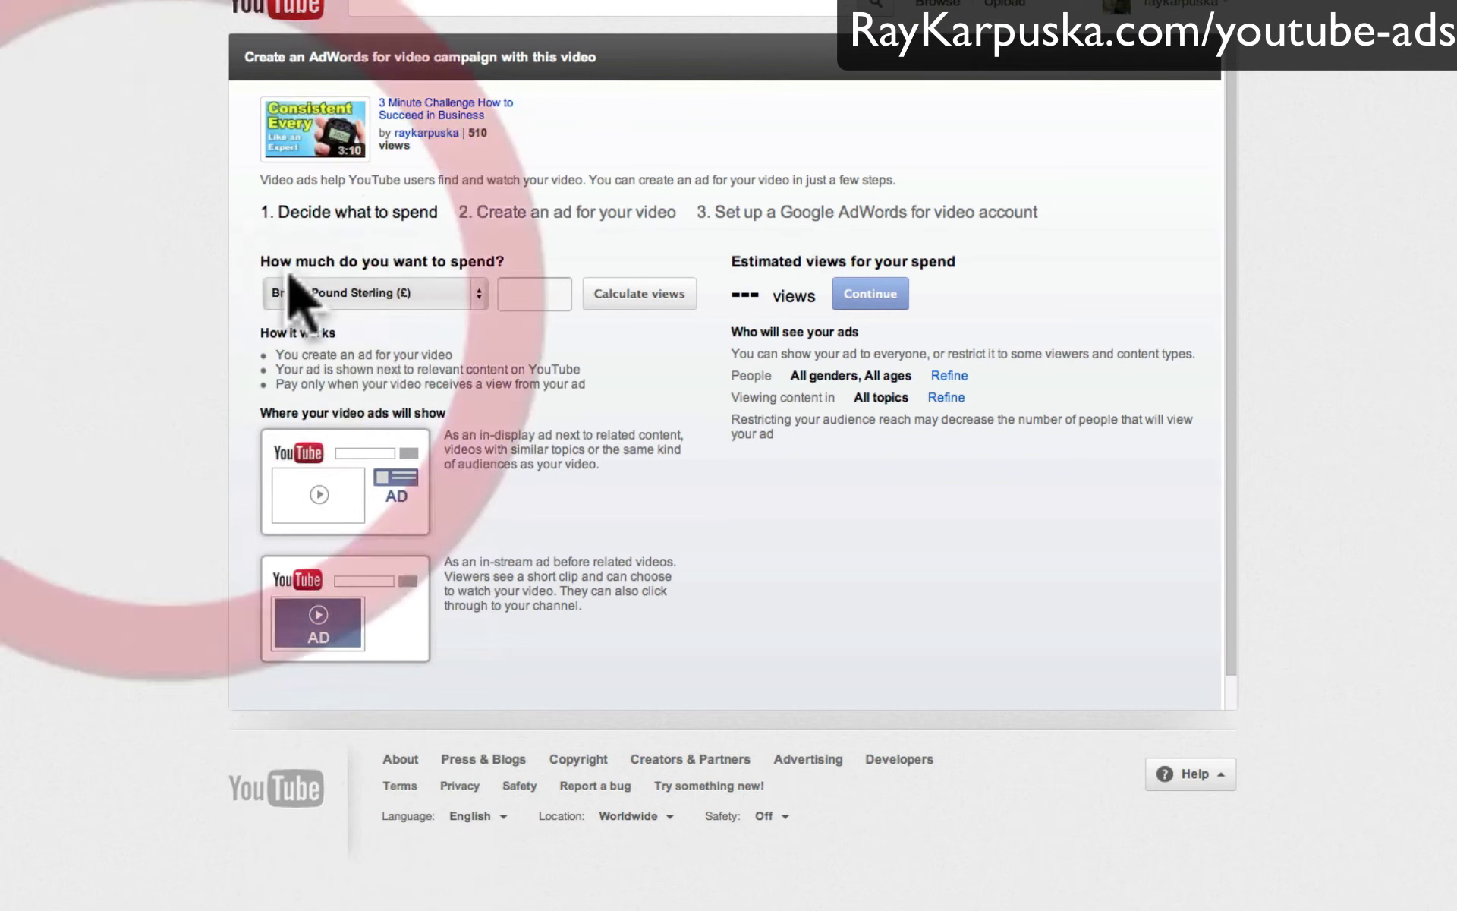
pyautogui.click(524, 288)
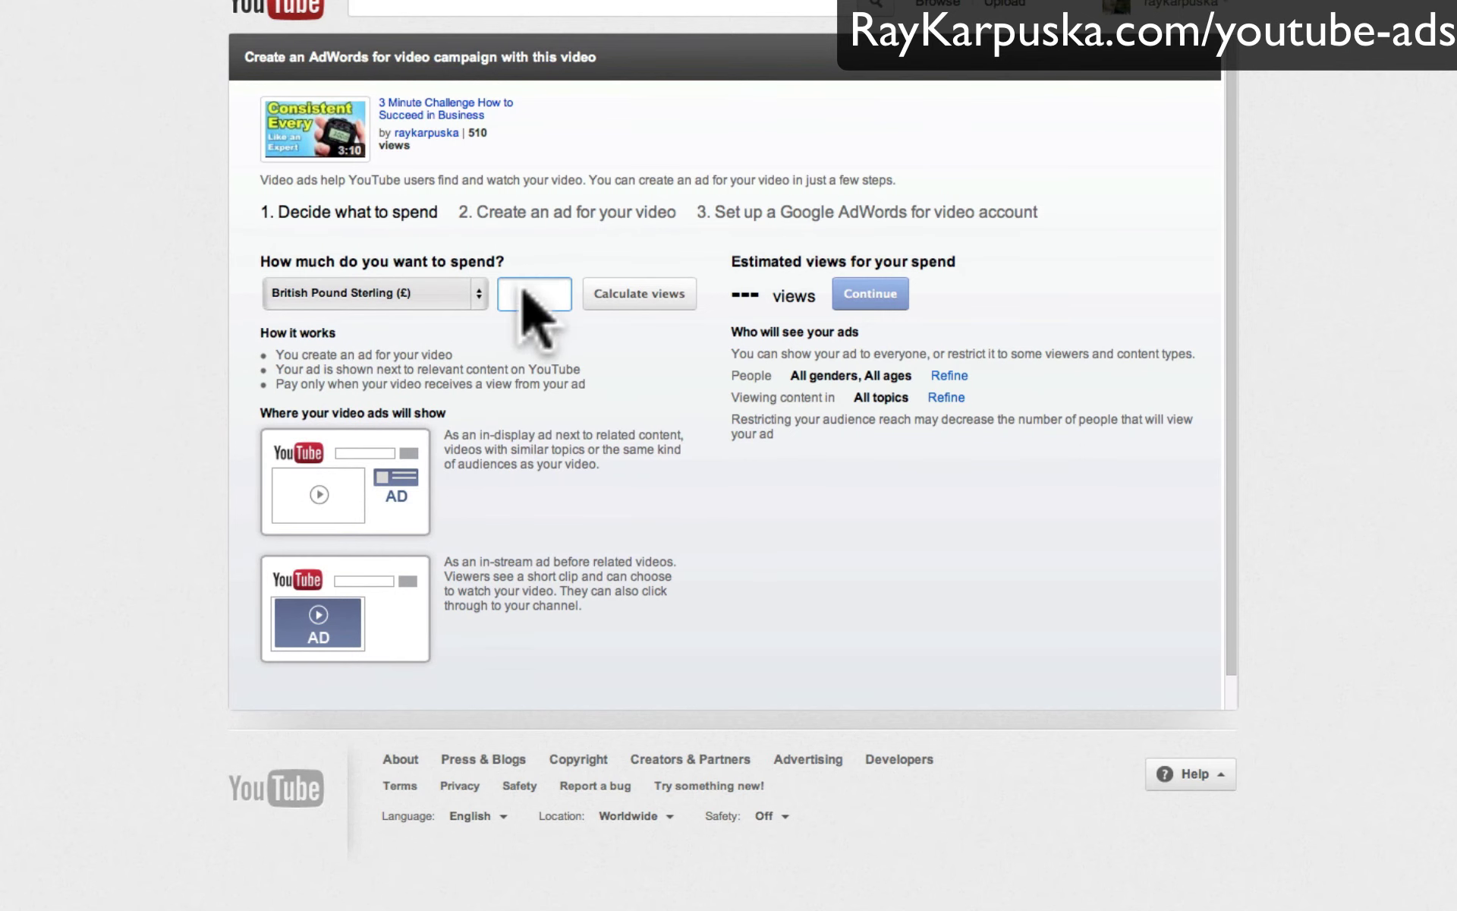
pyautogui.click(156, 366)
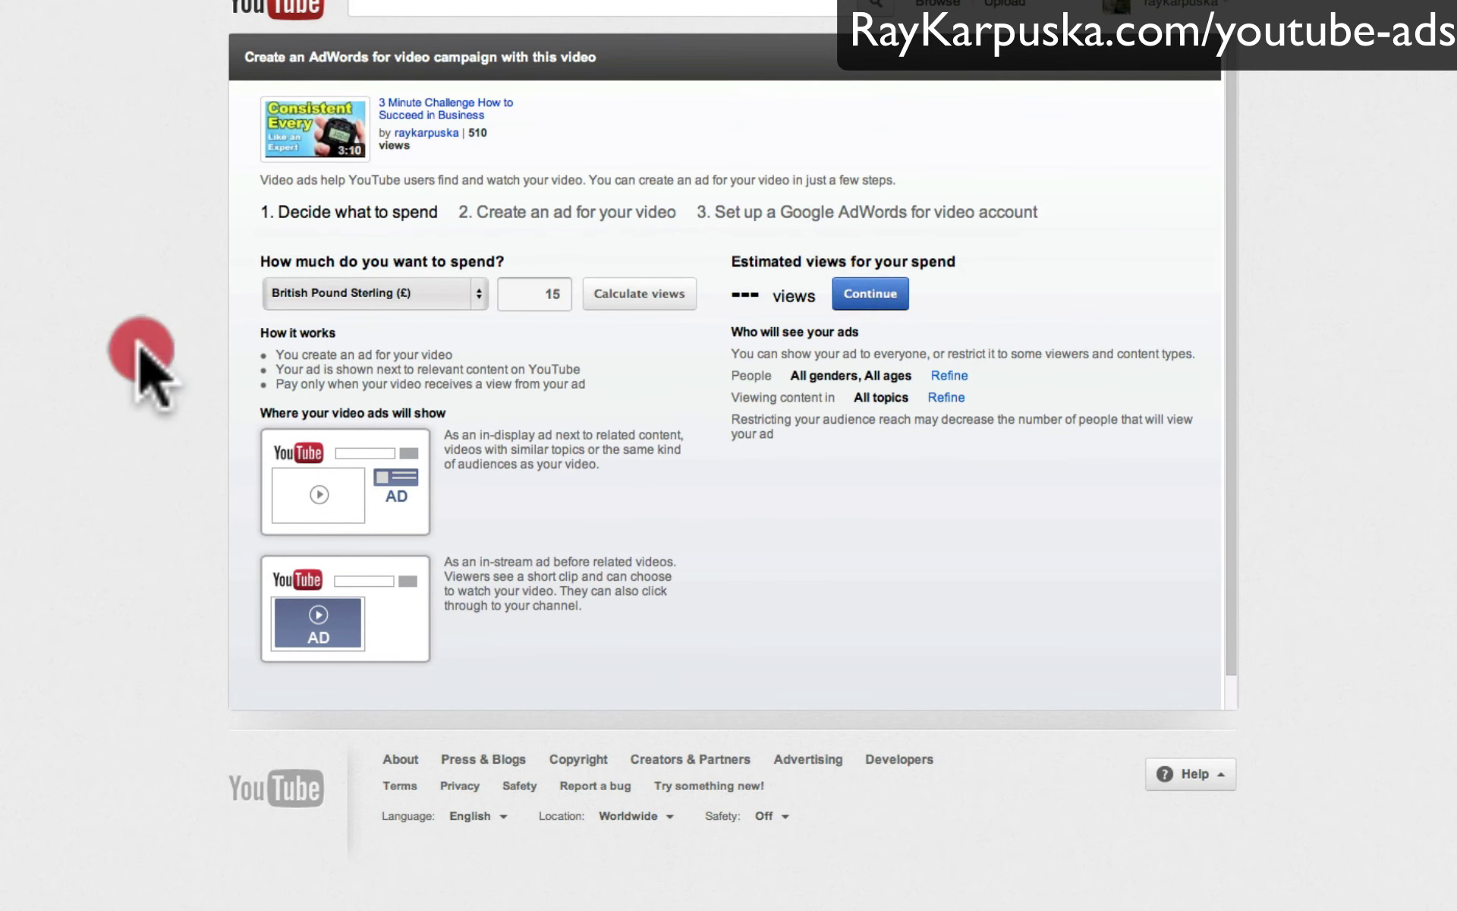
pyautogui.click(887, 296)
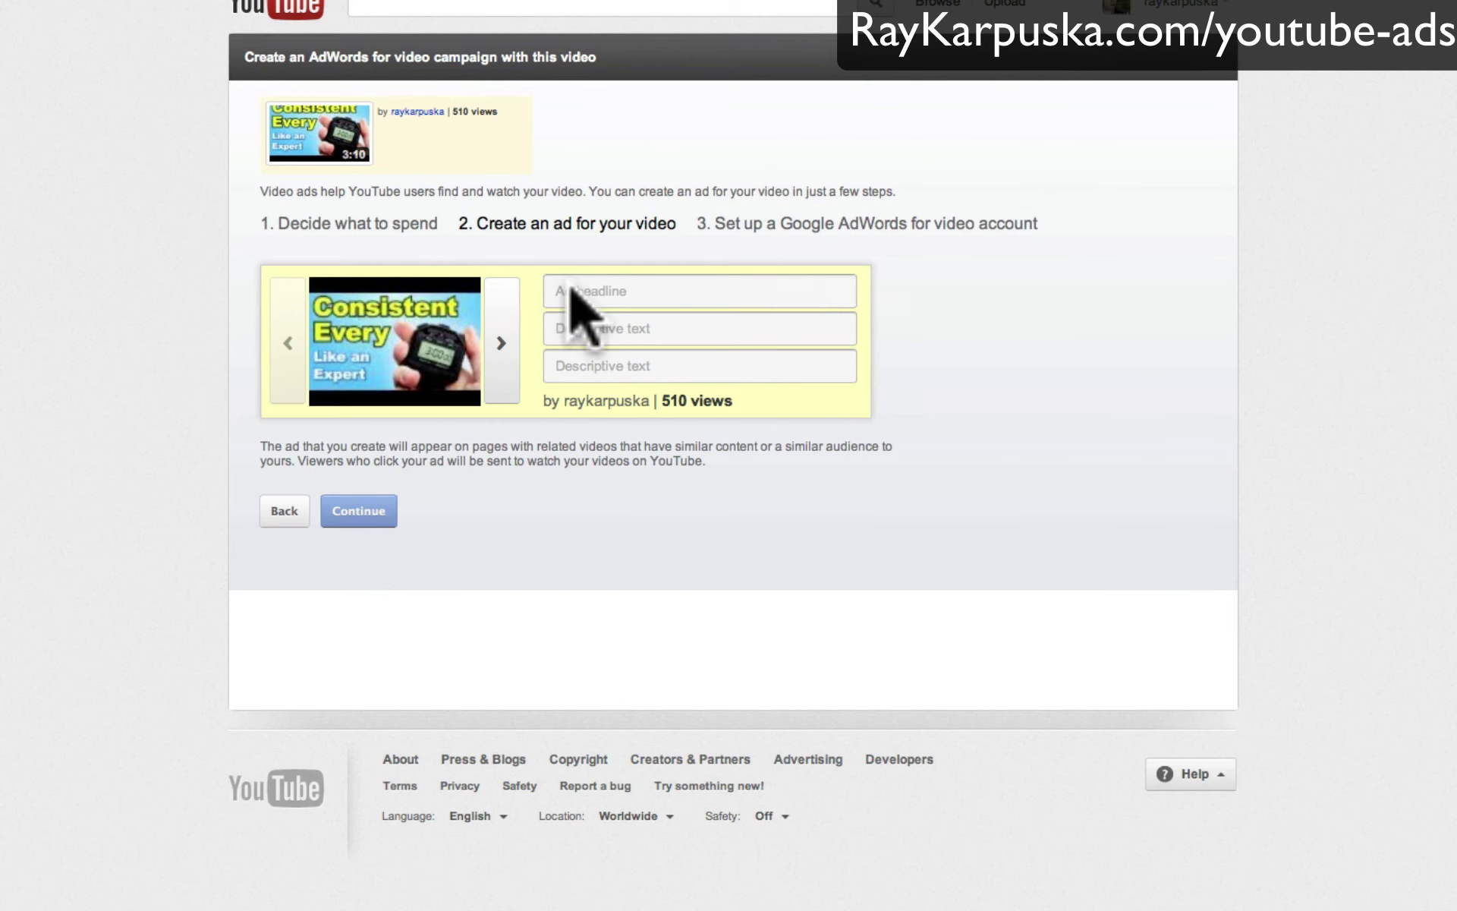
# Step: Revisit the campaign spend stage, return to the ad creation stage and choose the next thumbnail for the video ad
pyautogui.click(285, 511)
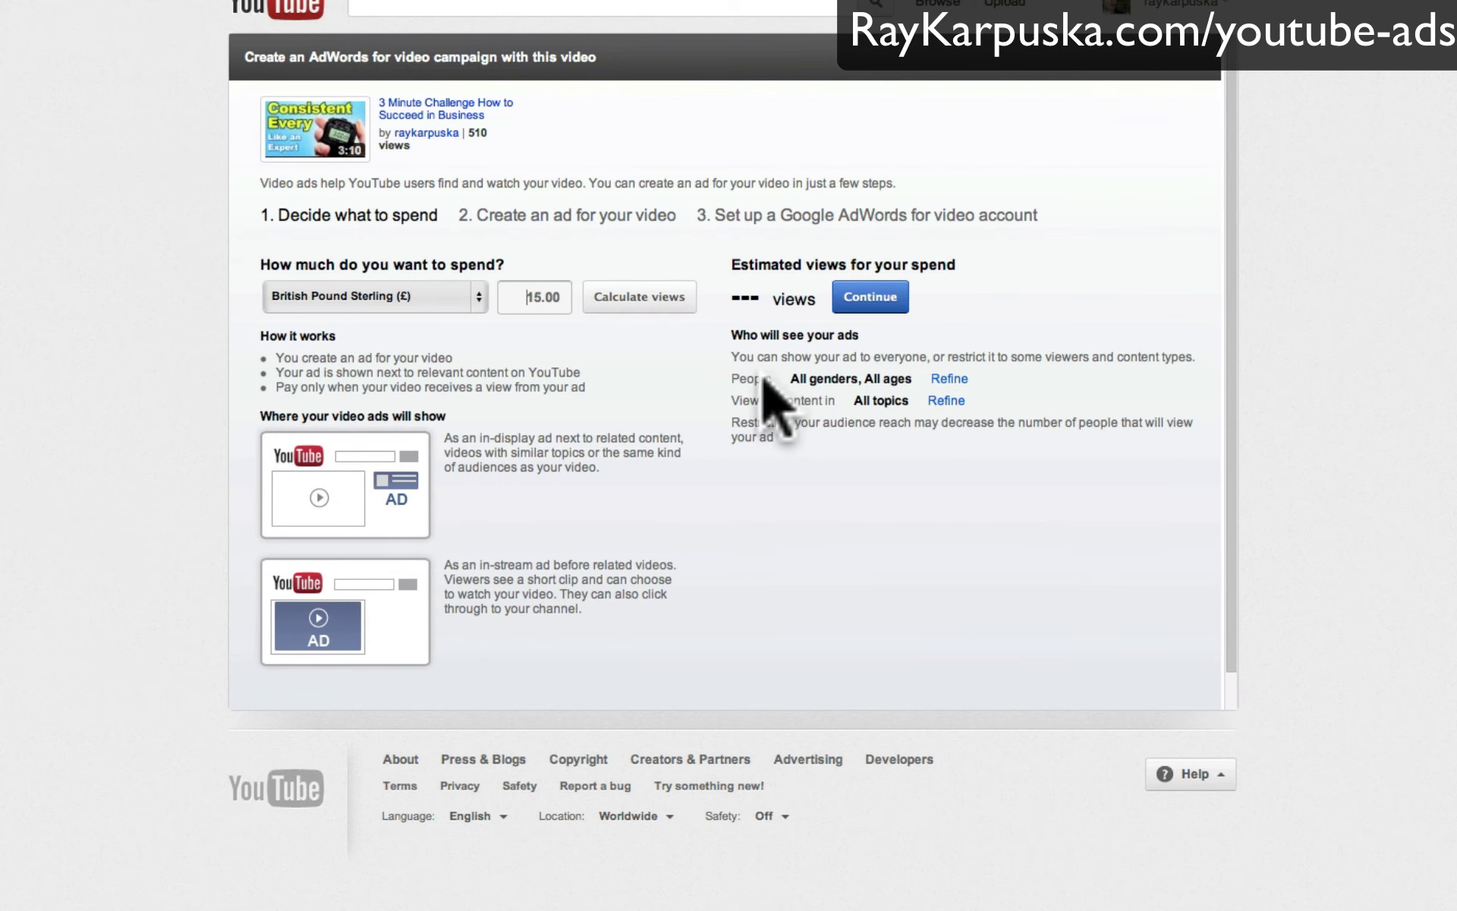
pyautogui.click(867, 297)
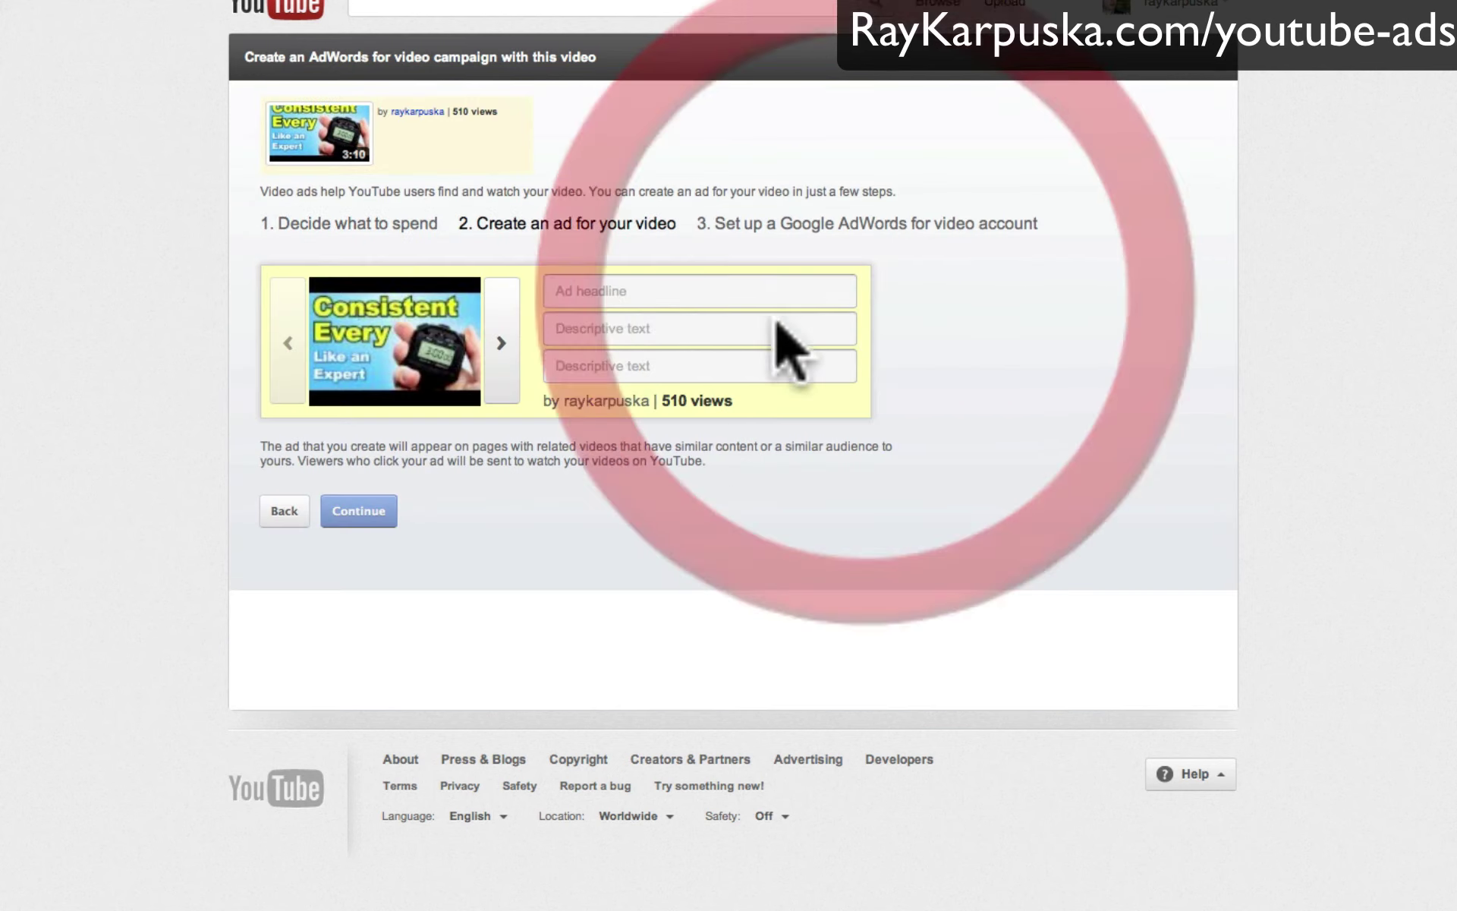
pyautogui.click(500, 356)
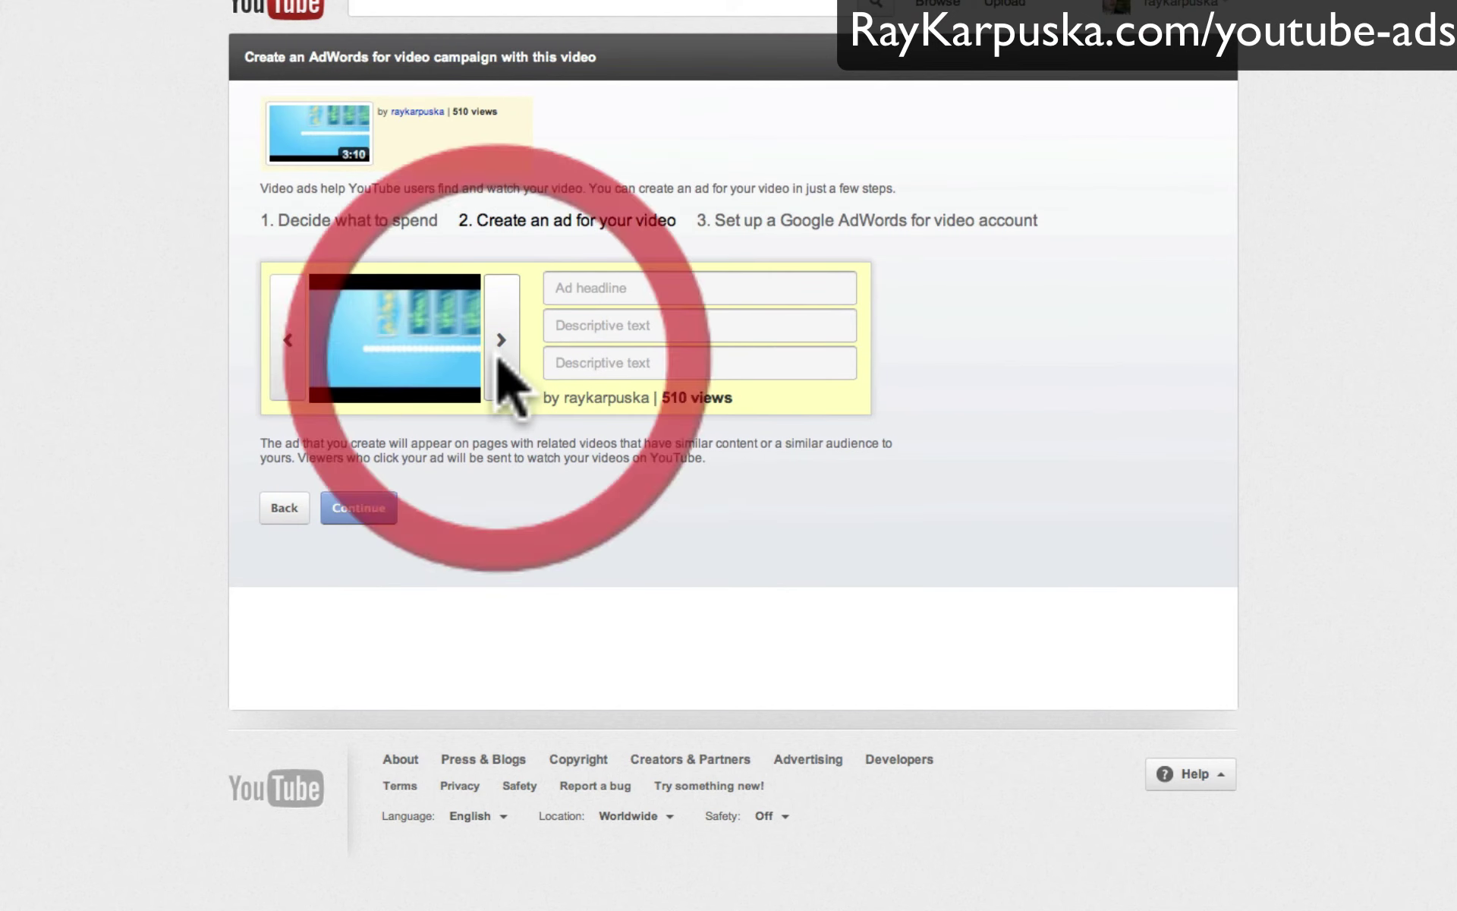
pyautogui.click(285, 347)
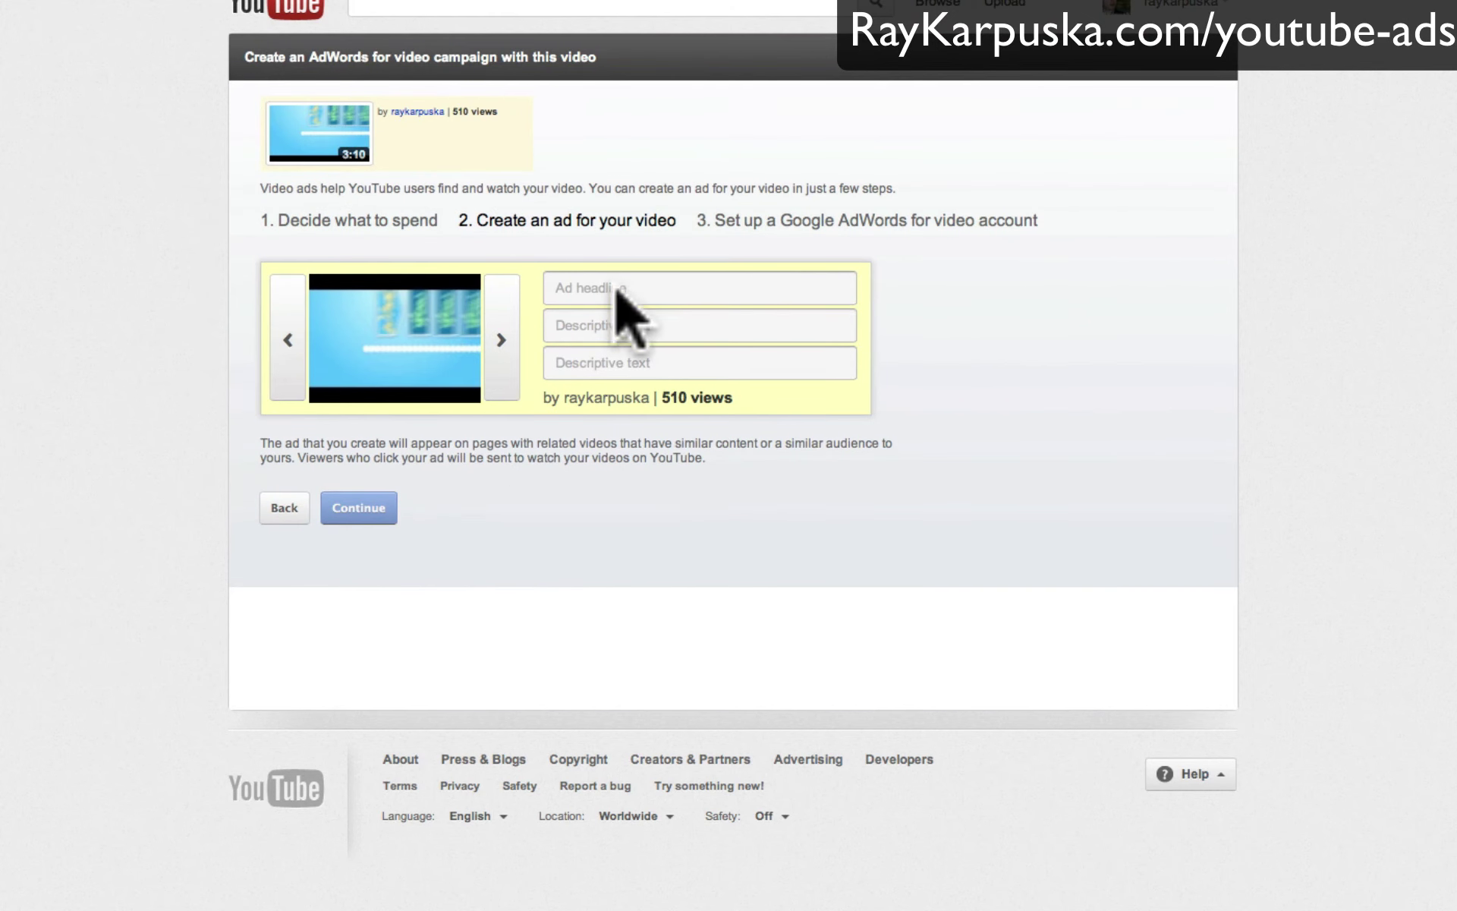
# Step: Enter the ad headline "vienas" and the descriptive lines "du t" and "trys"
pyautogui.click(626, 288)
pyautogui.write('vienas')
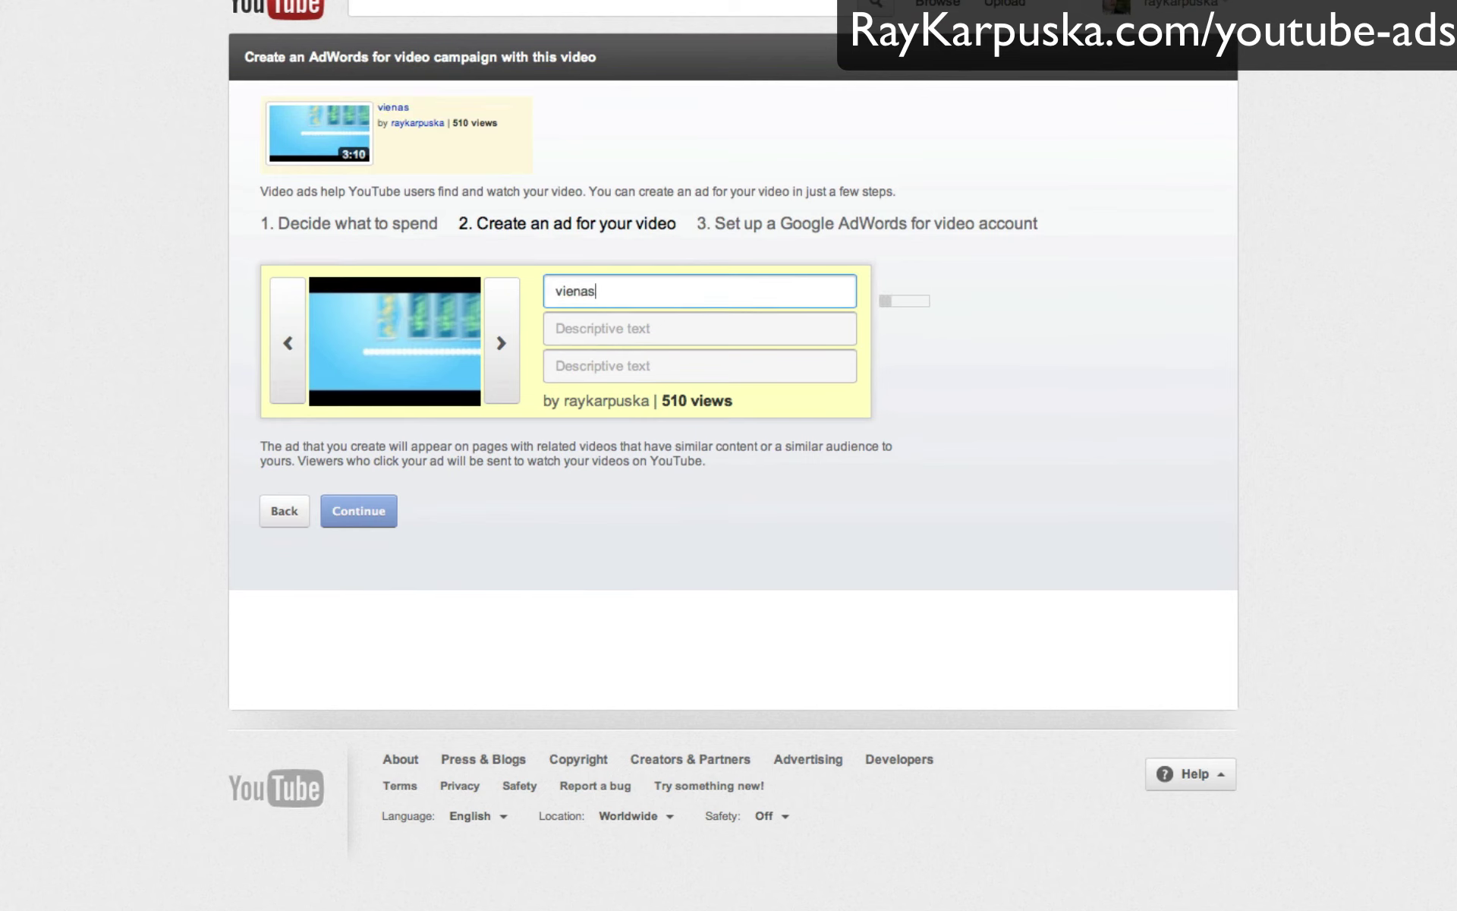
pyautogui.press('Tab')
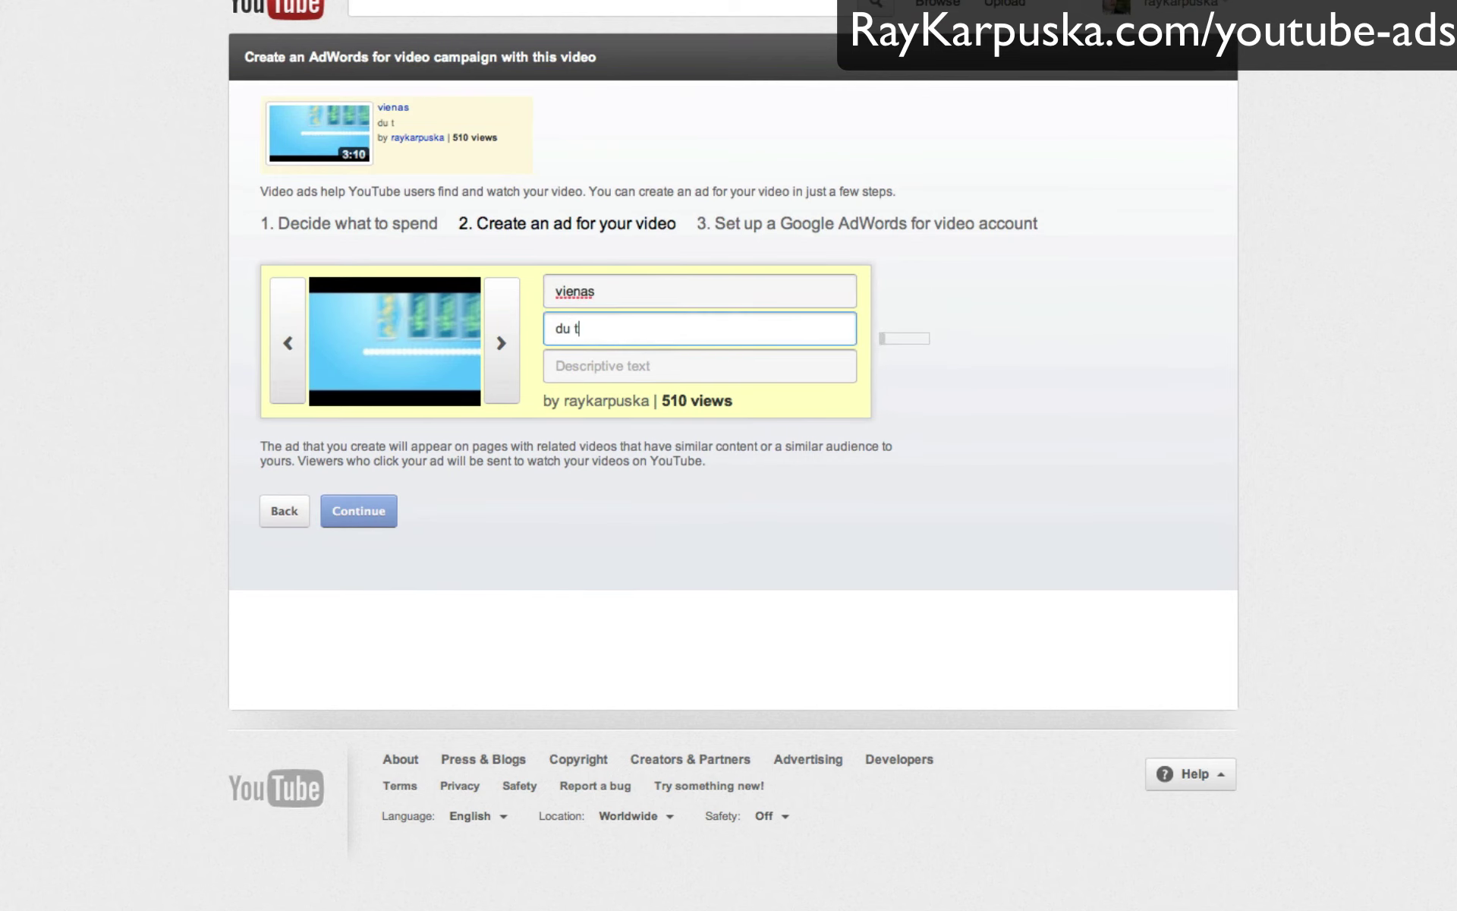
pyautogui.press('Tab')
pyautogui.write('trys')
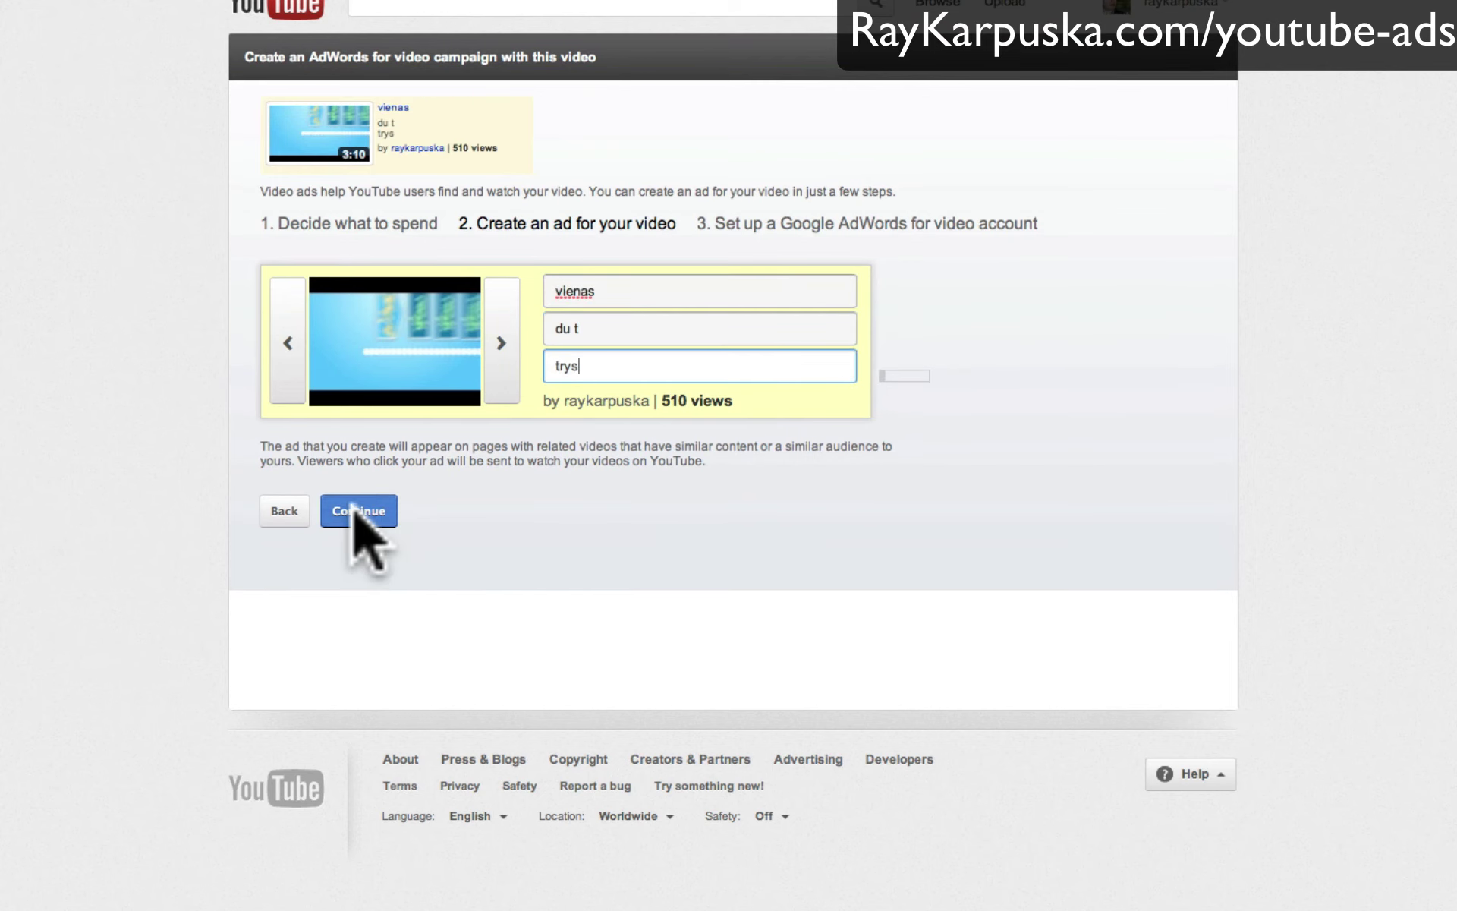
# Step: Continue to the Google AdWords for video account setup and begin editing the maximum amount to be charged
pyautogui.click(355, 511)
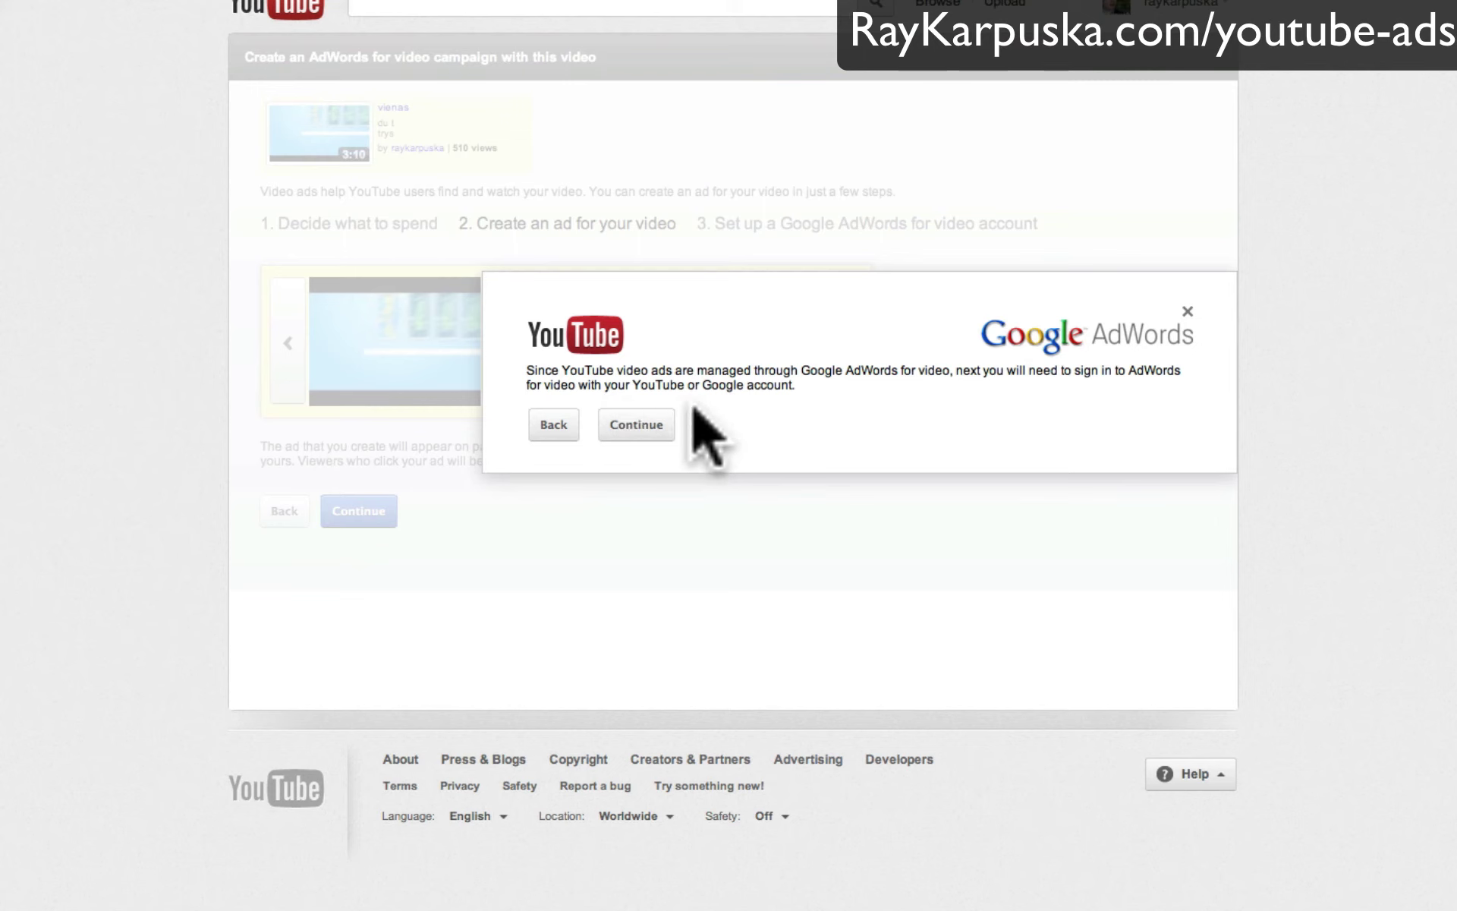
pyautogui.click(645, 423)
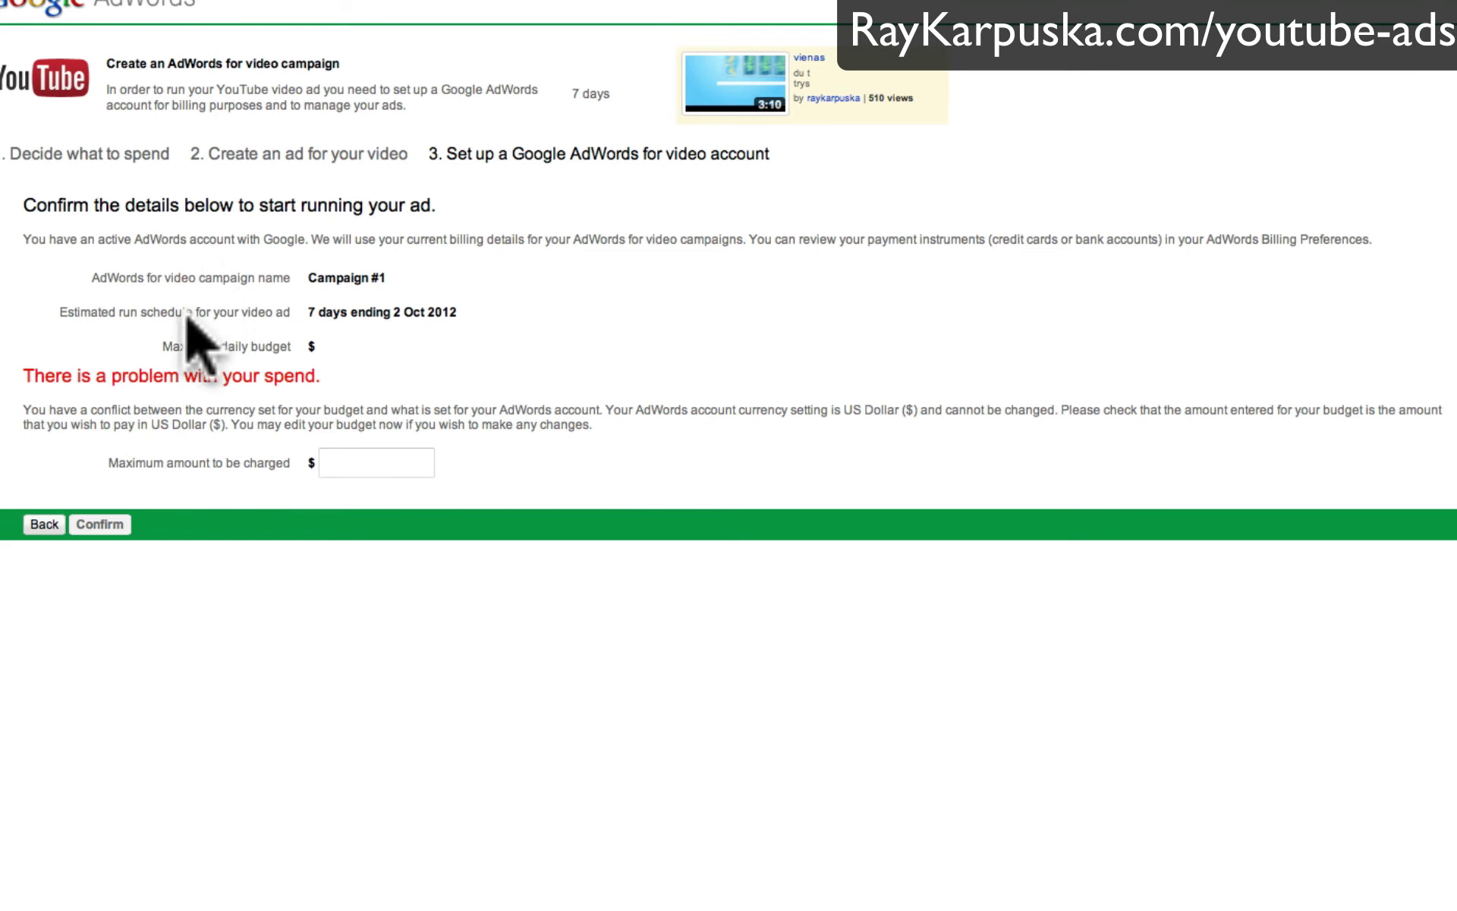
pyautogui.click(337, 463)
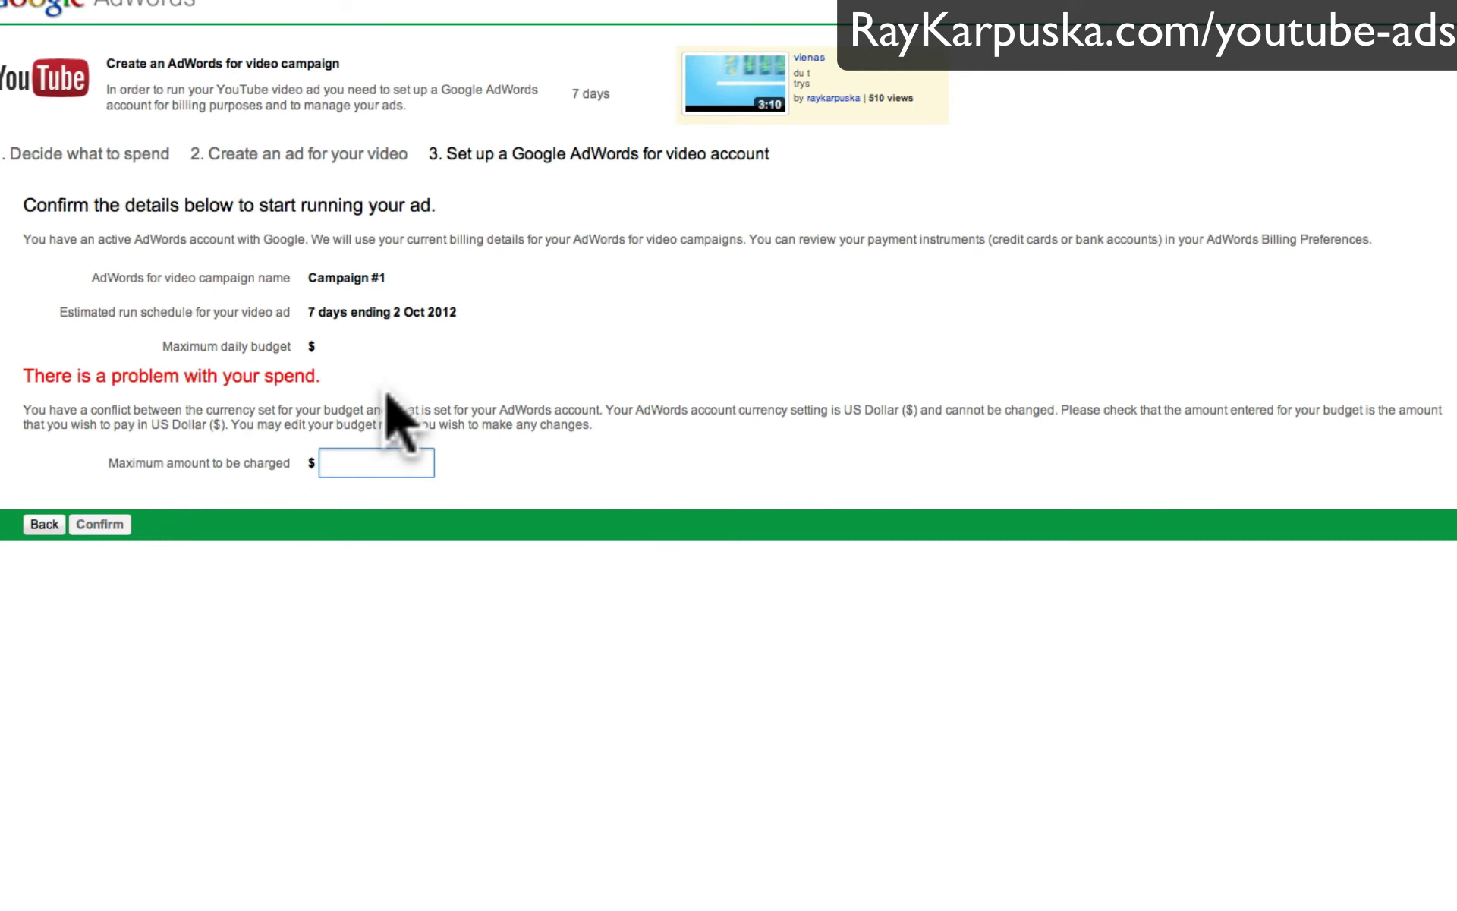
pyautogui.click(571, 213)
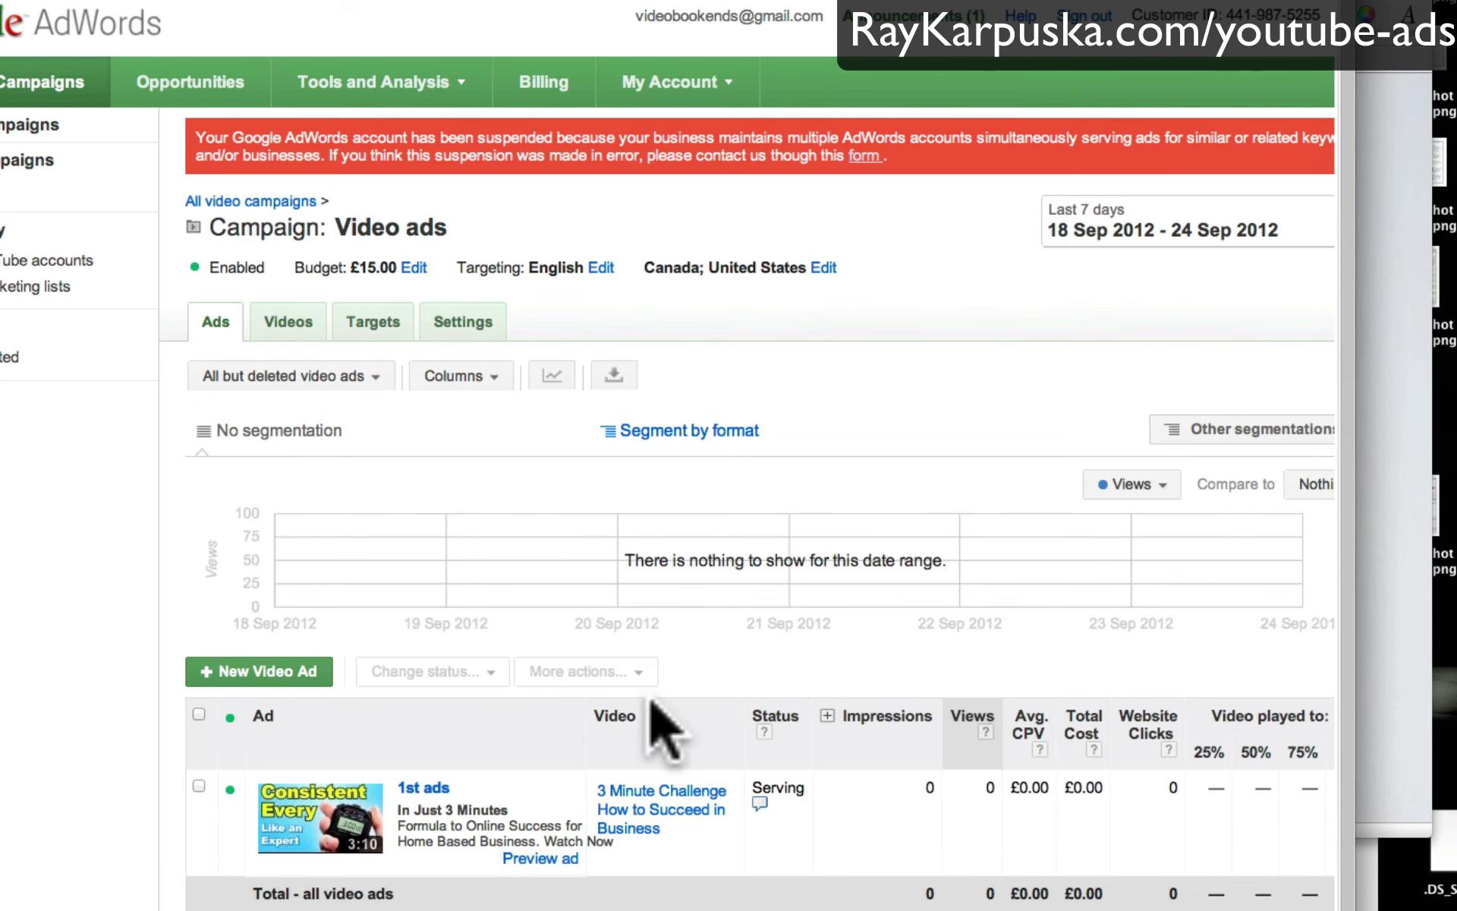
# Step: Check the serving status details of the 1st ads entry in the Video ads campaign
pyautogui.moveTo(758, 805)
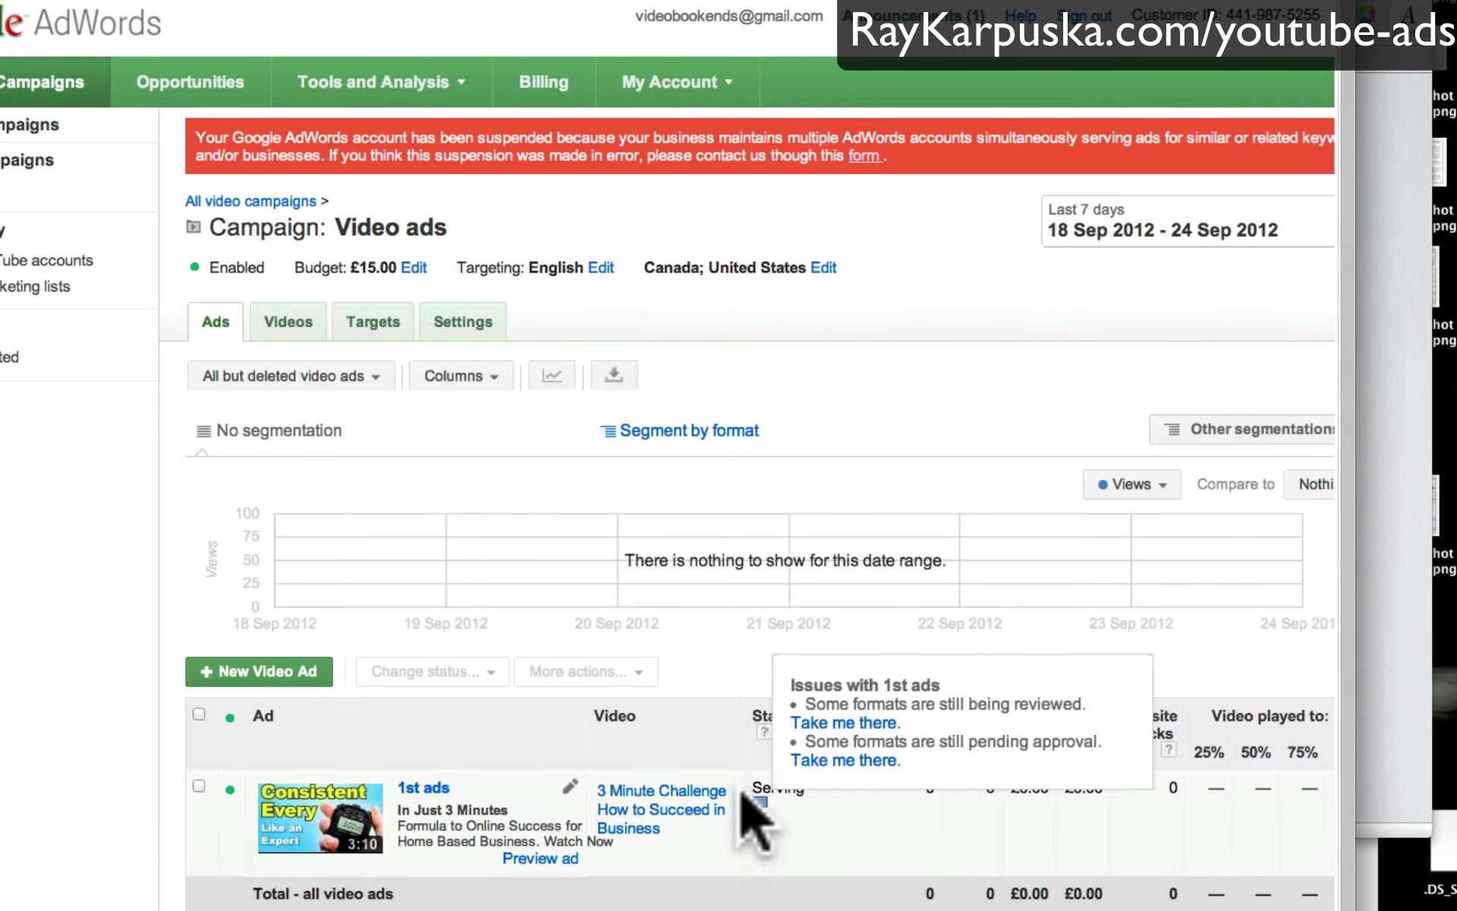
pyautogui.scroll(-1, 114, 532)
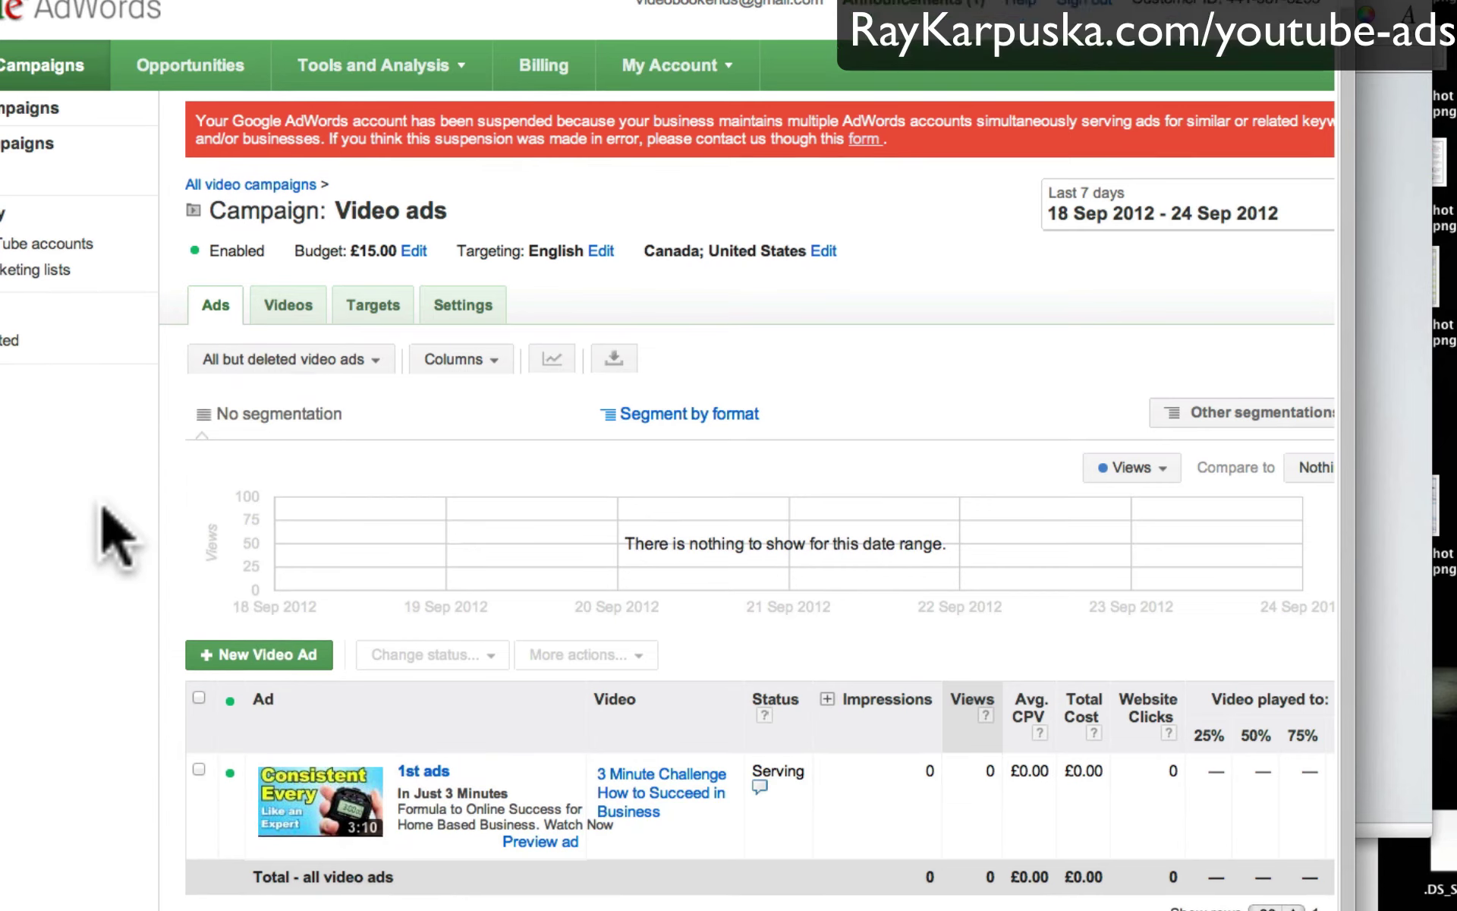
pyautogui.scroll(1, 136, 562)
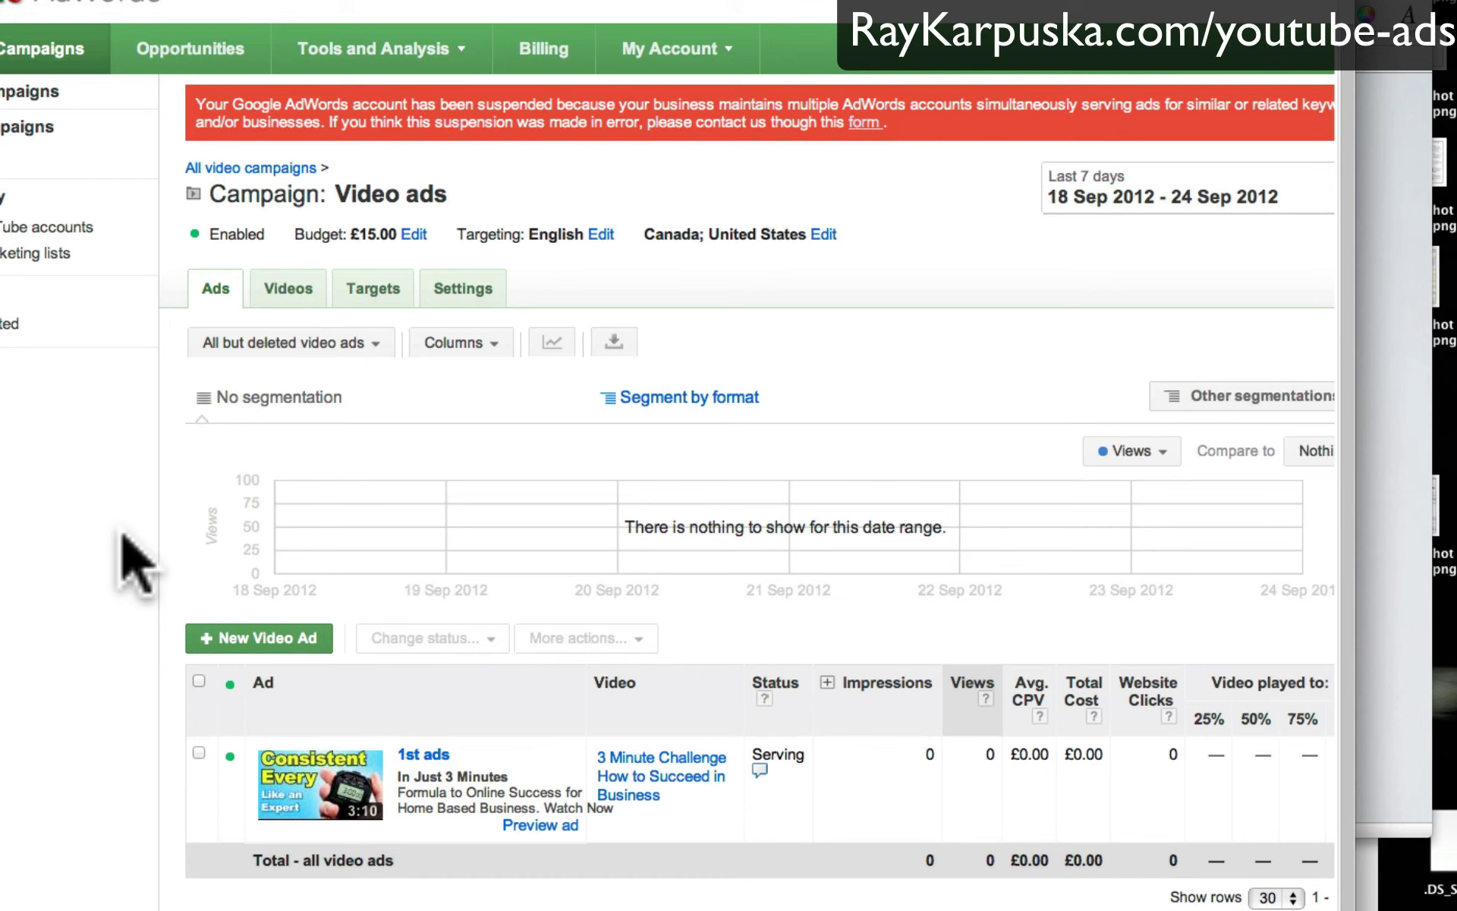
# Step: Open the presenter's own website in a new browser tab
pyautogui.press('super+t')
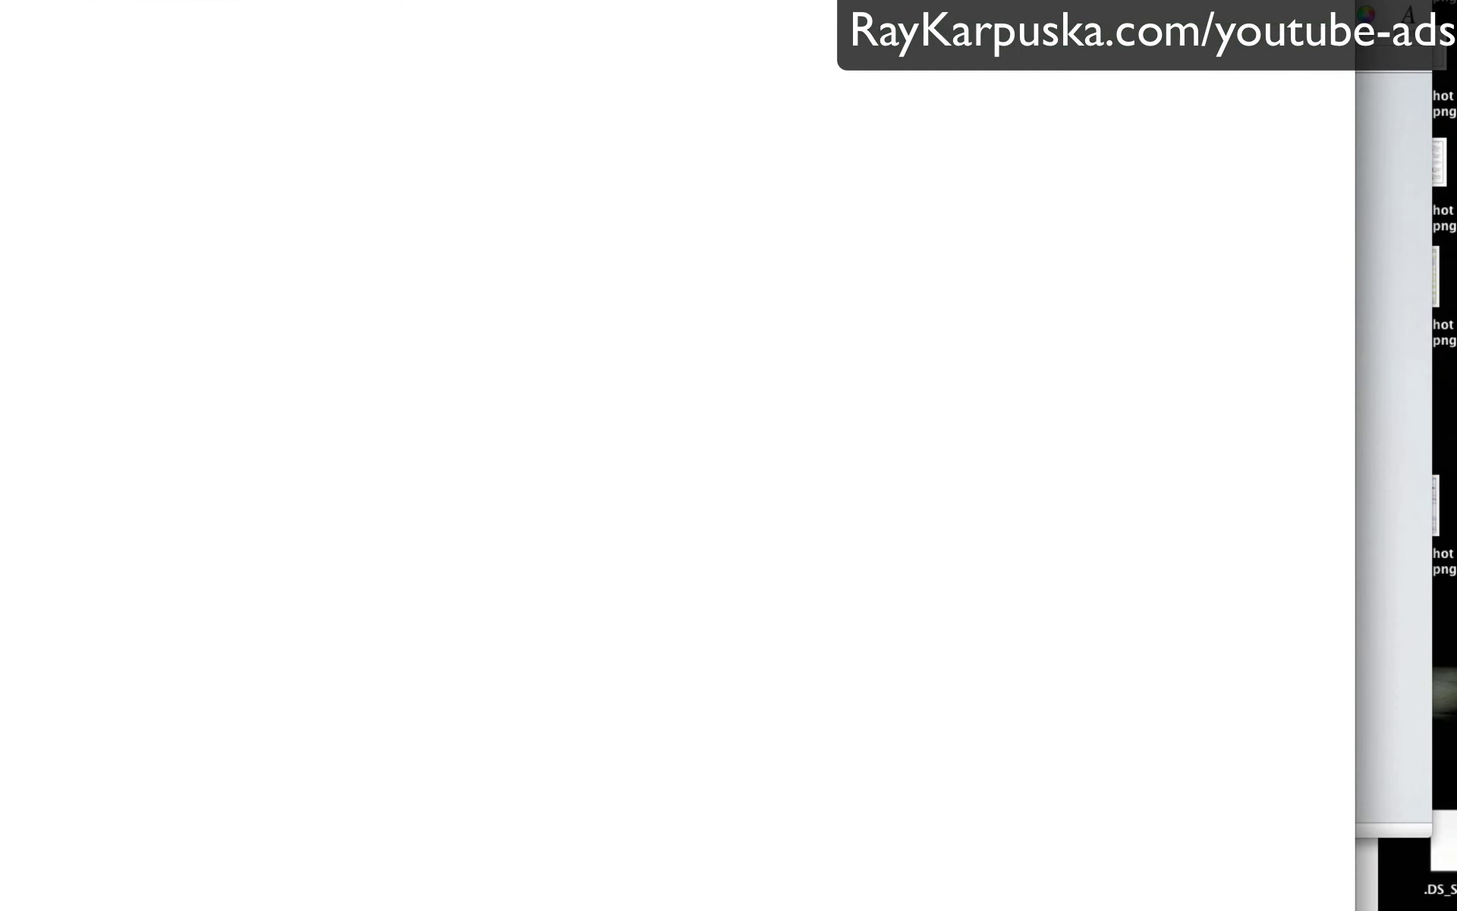
pyautogui.write('raykarpuska')
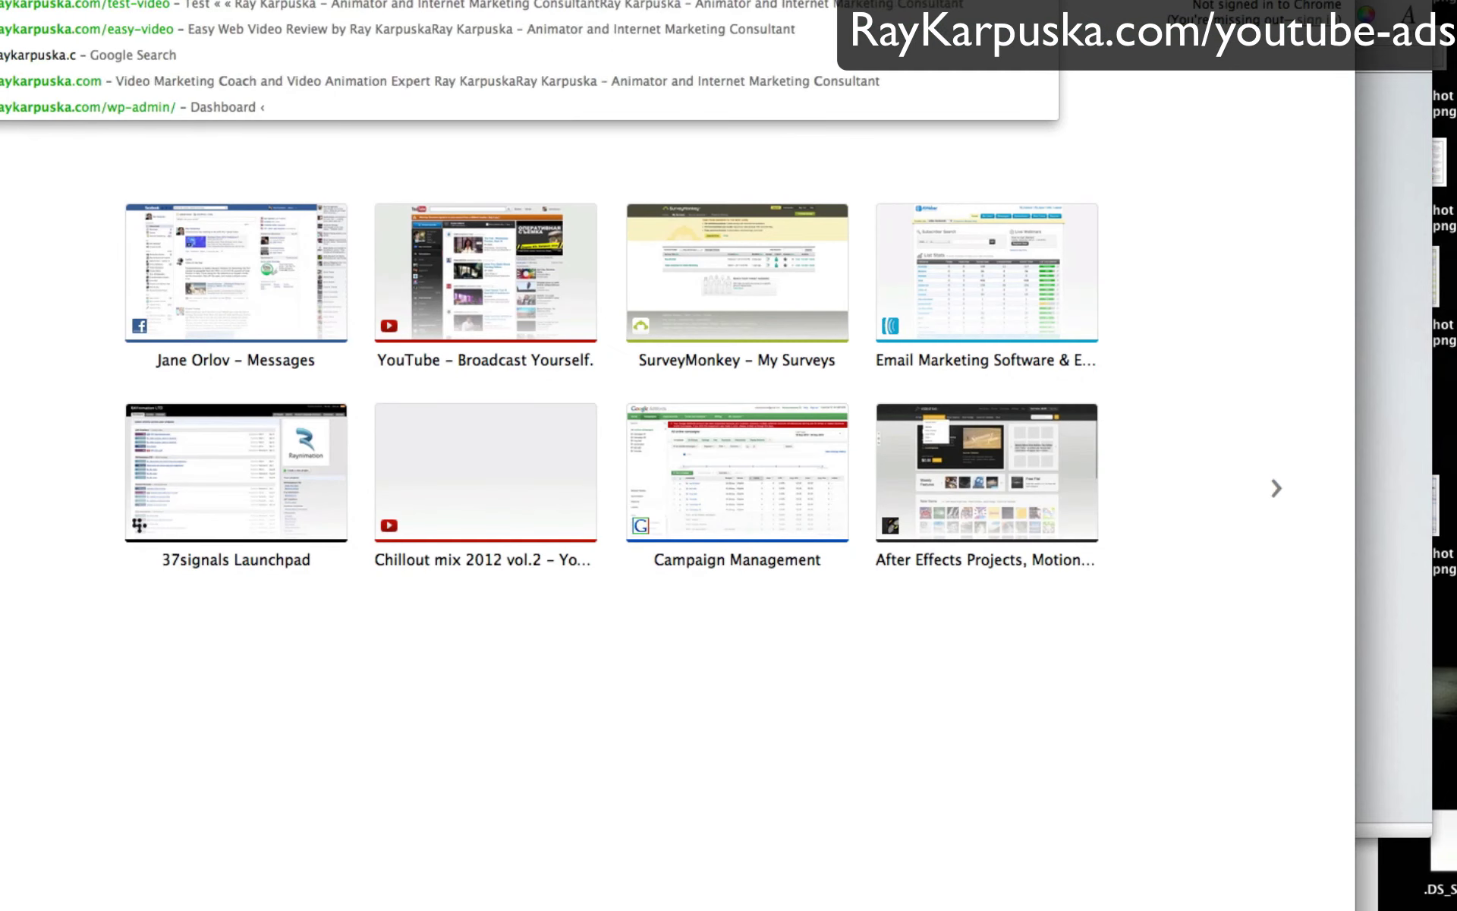
pyautogui.press('Return')
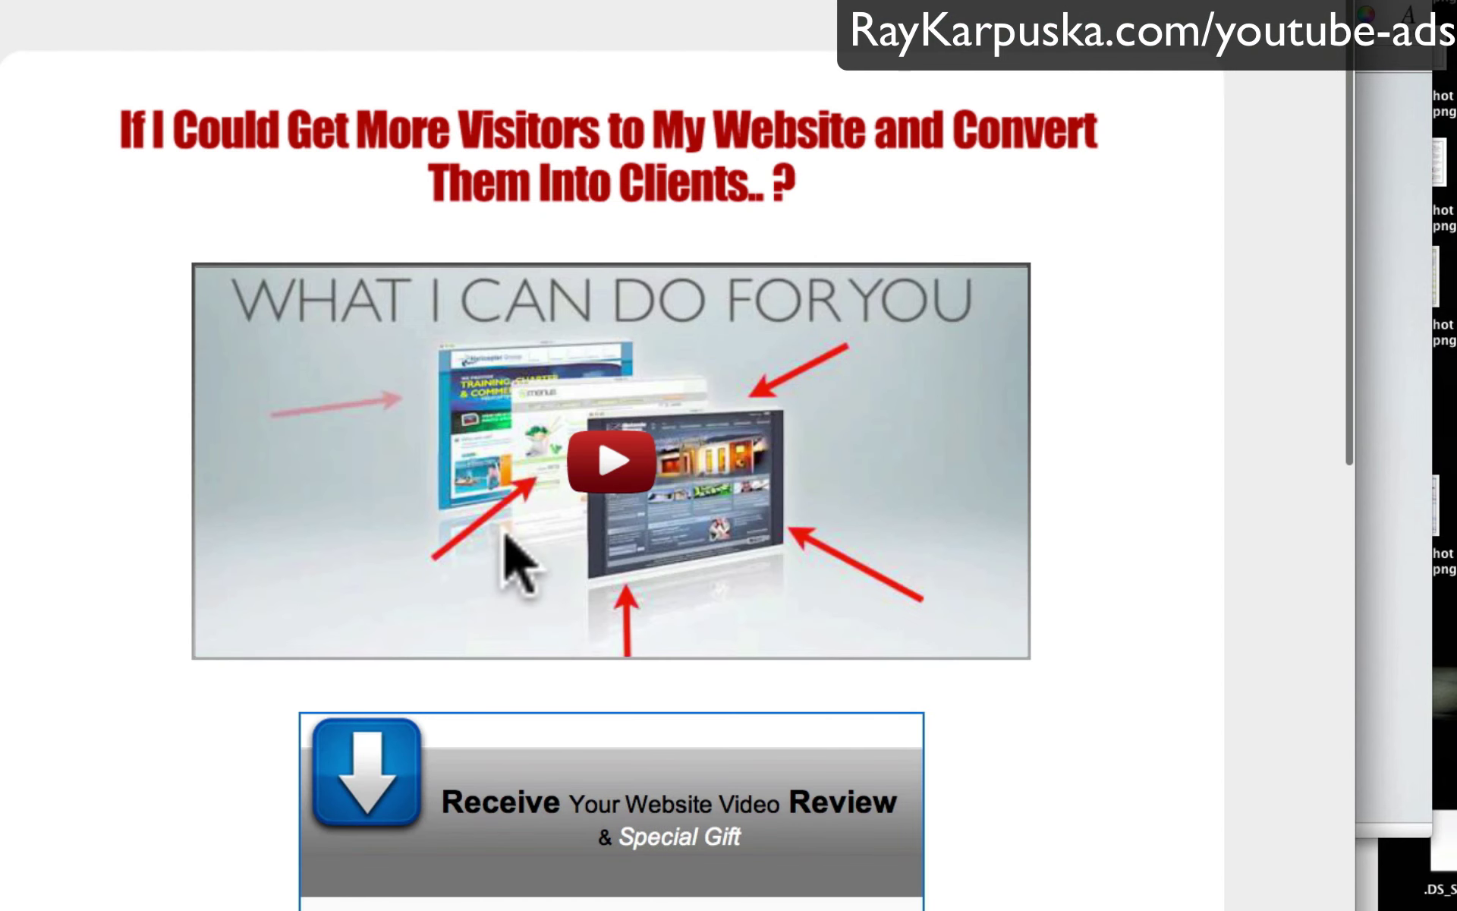
# Step: Go to the presenter's Facebook profile page in the same tab
pyautogui.click(215, 3)
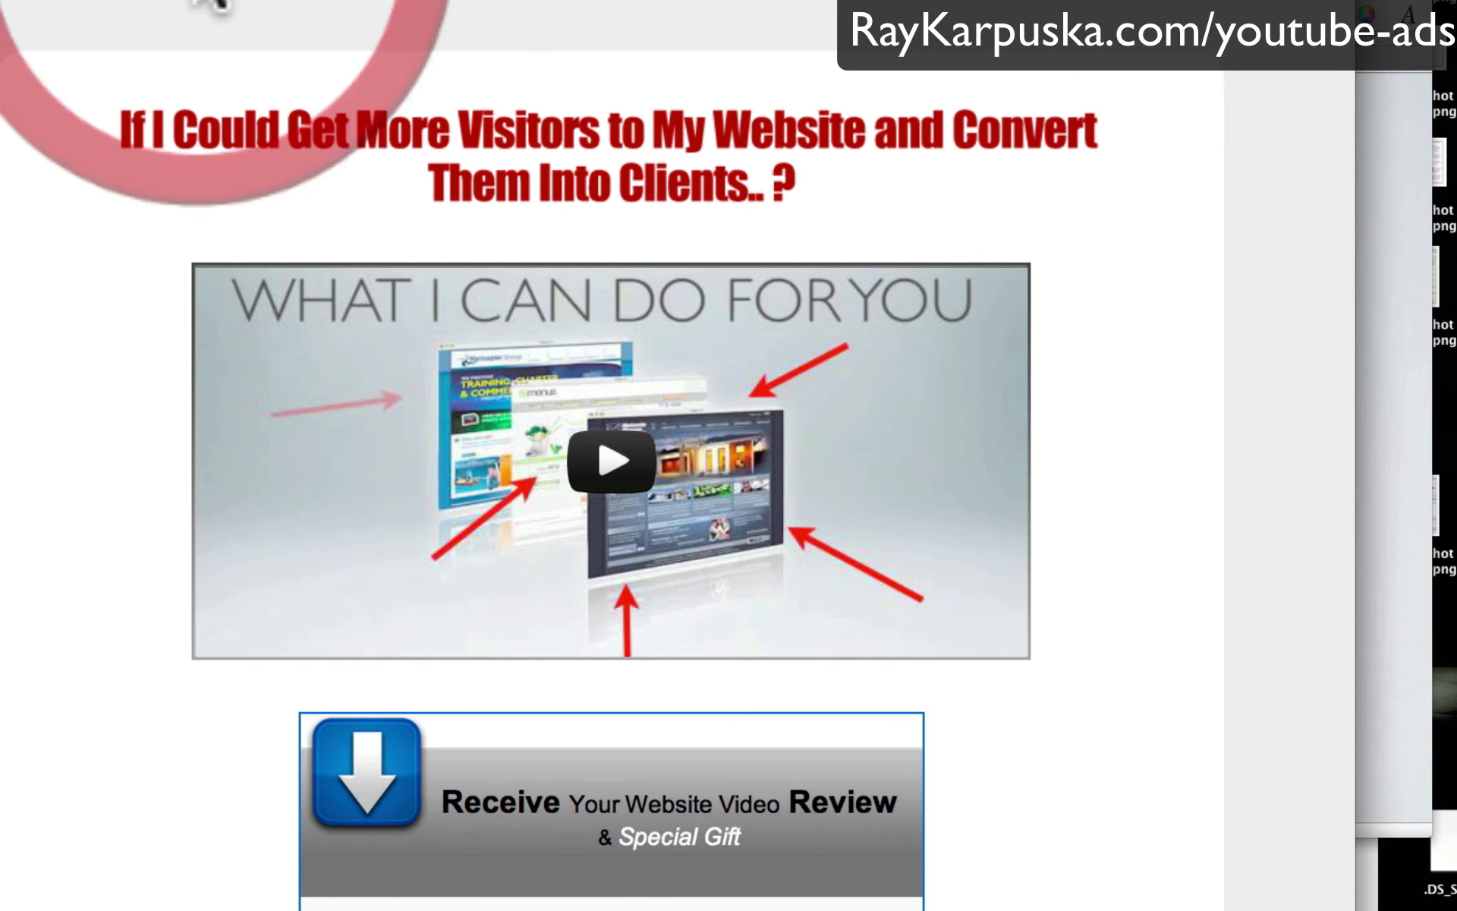
pyautogui.write('face')
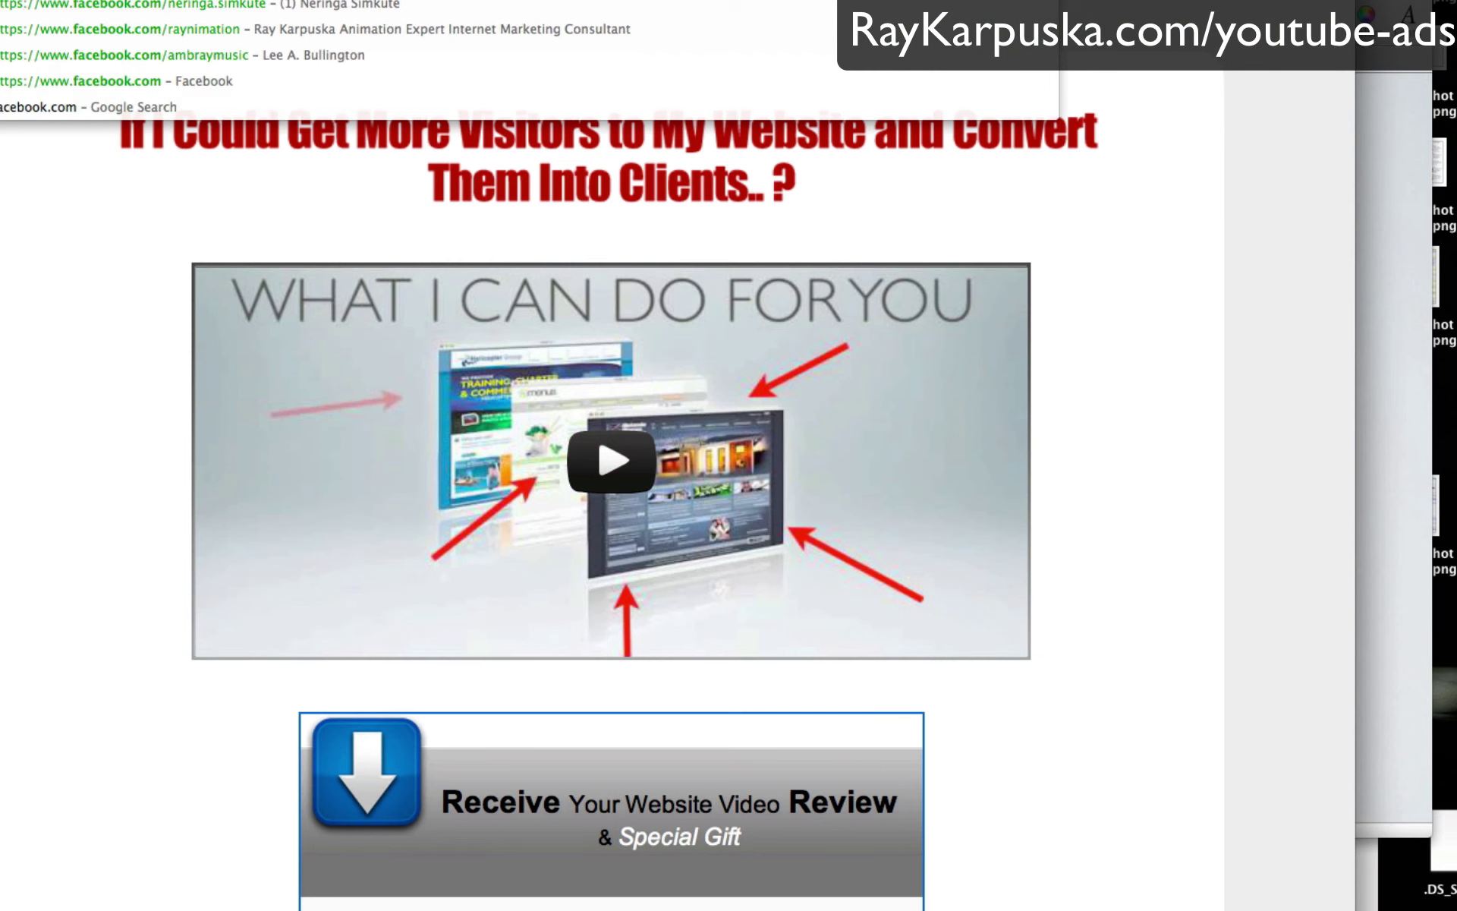
pyautogui.write('/ray.')
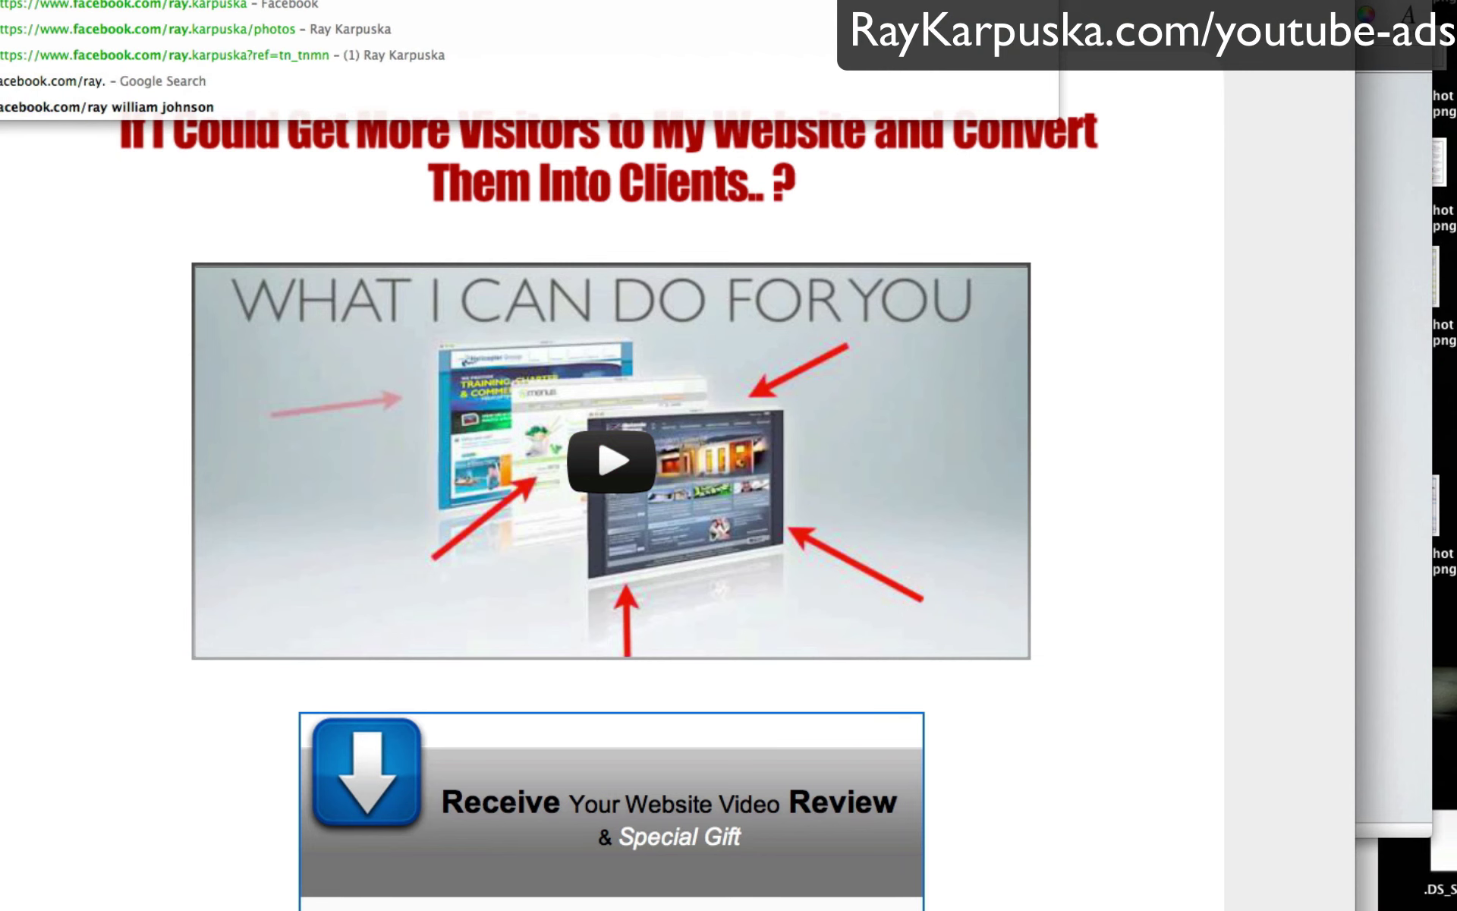
pyautogui.write('karpuska')
pyautogui.press('Return')
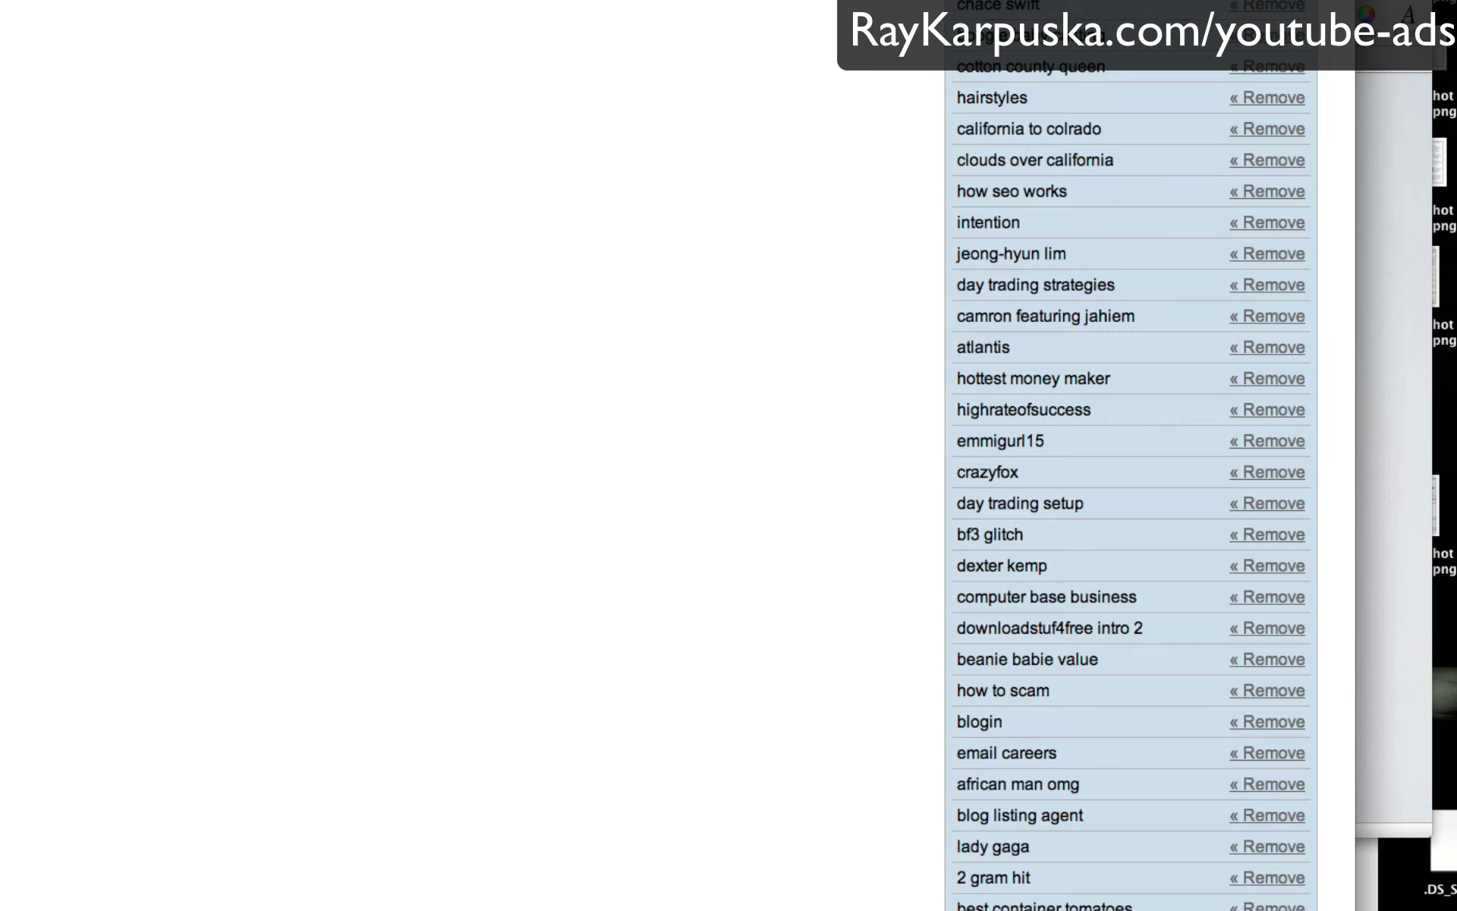
# Step: Look over the selected keyword list and return to the Video ads campaign overview in AdWords
pyautogui.scroll(-5, 244, 217)
pyautogui.scroll(15, 244, 220)
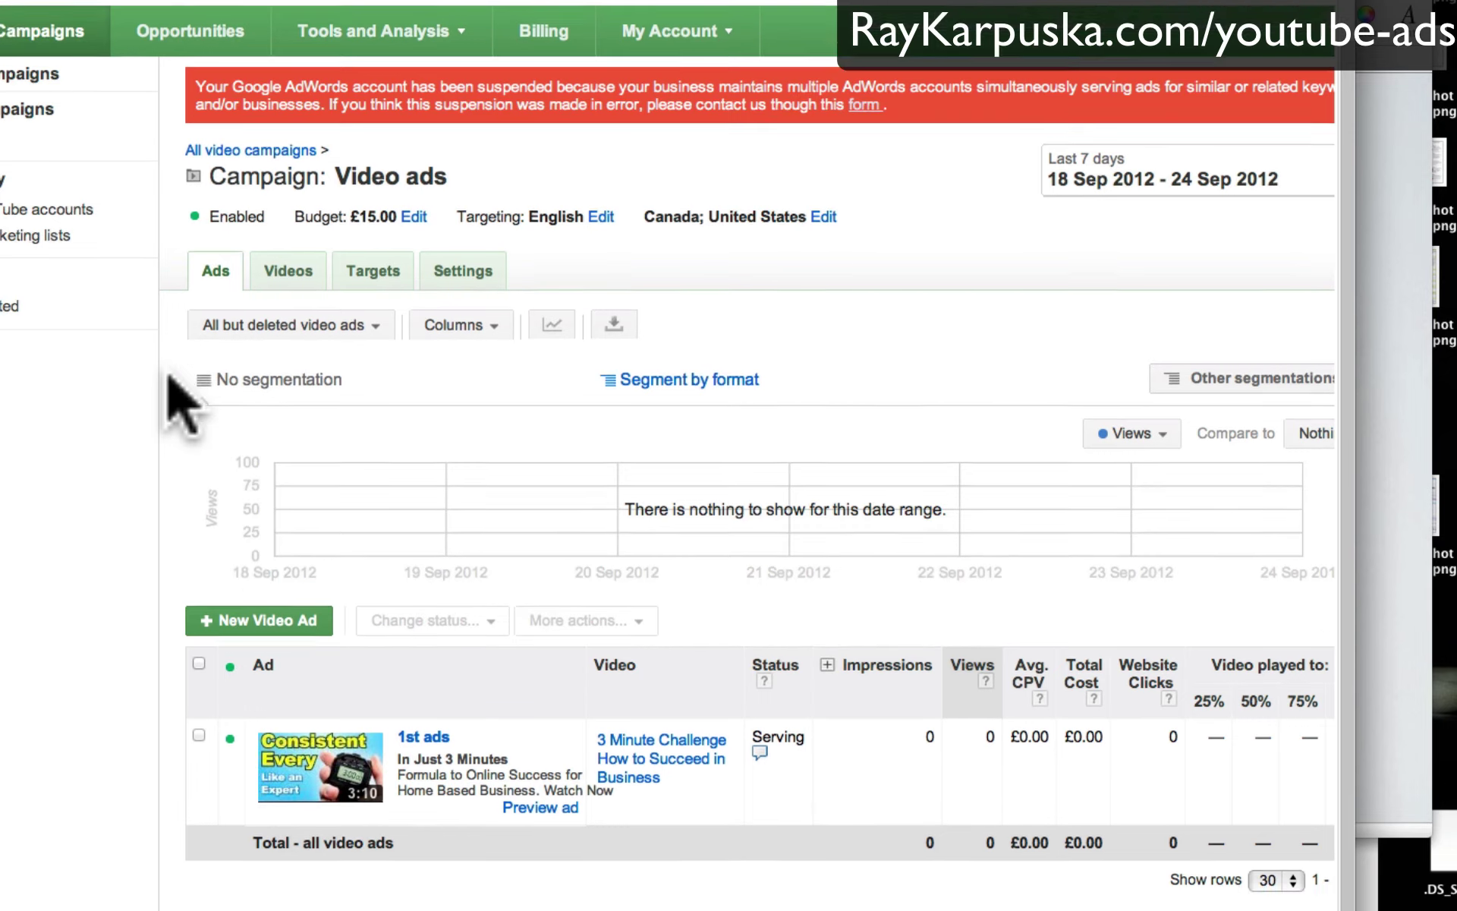
pyautogui.scroll(2, 171, 371)
pyautogui.scroll(-1, 169, 374)
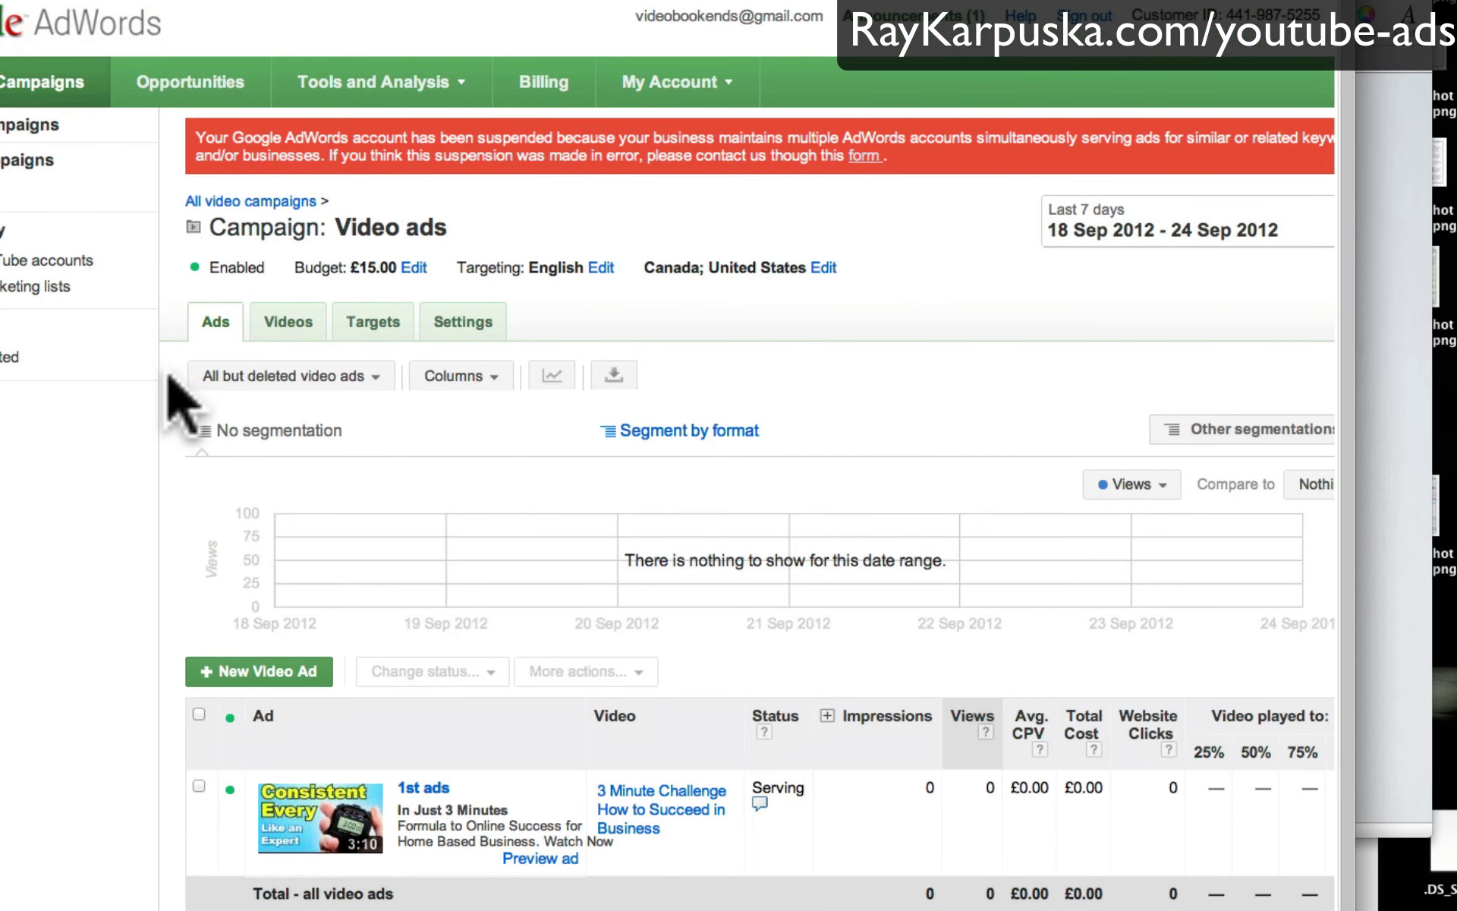